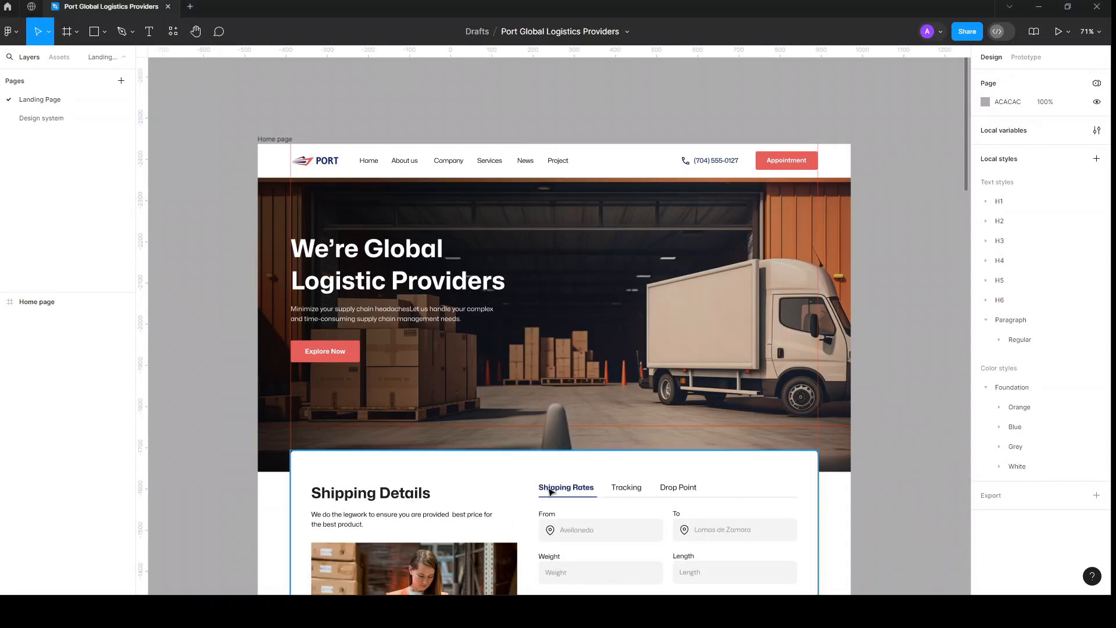
# Step: Open the 'About – WordPress.org' result in a background tab, keeping the 'What is WordPress used for?' answer in view
pyautogui.scroll(-2, 549, 492)
pyautogui.scroll(-5, 549, 492)
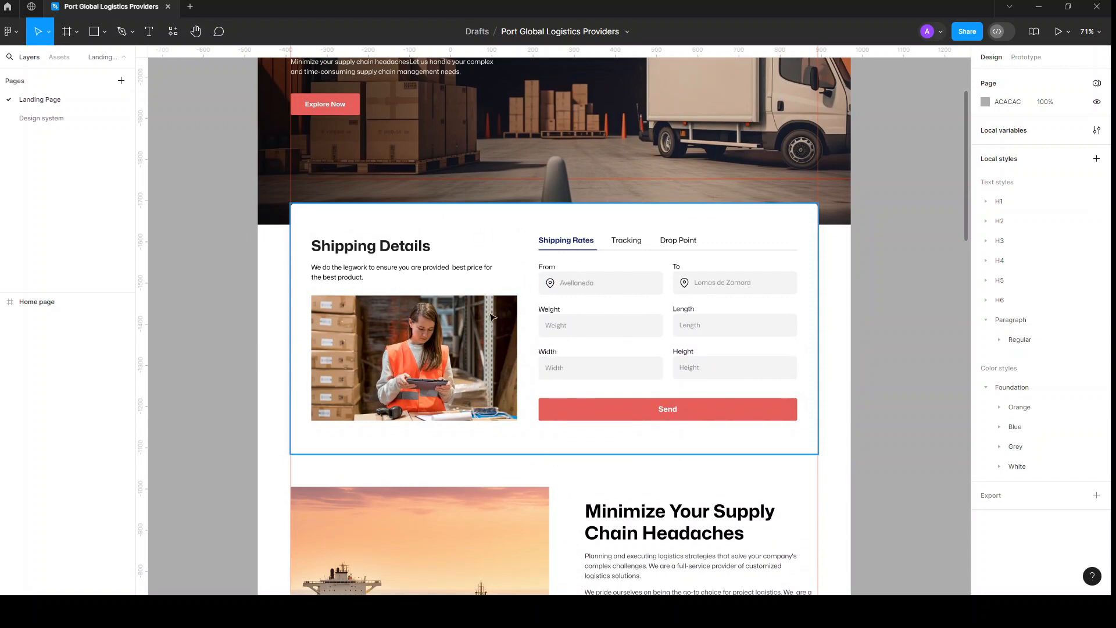
pyautogui.scroll(-6, 525, 402)
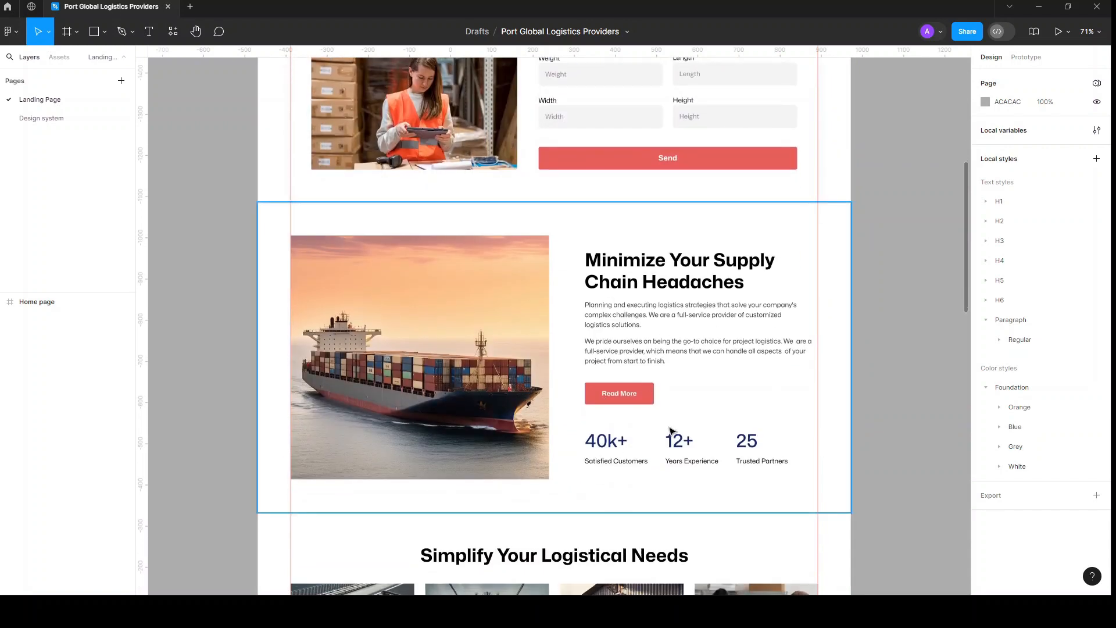
pyautogui.scroll(-2, 673, 436)
pyautogui.scroll(-20, 672, 431)
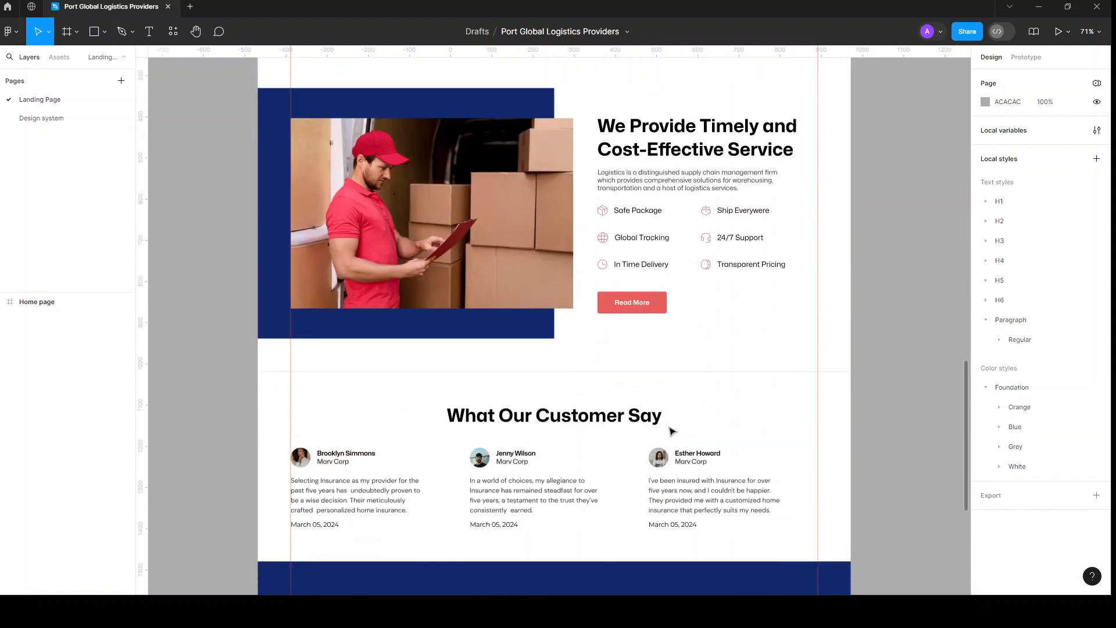
pyautogui.scroll(10, 672, 431)
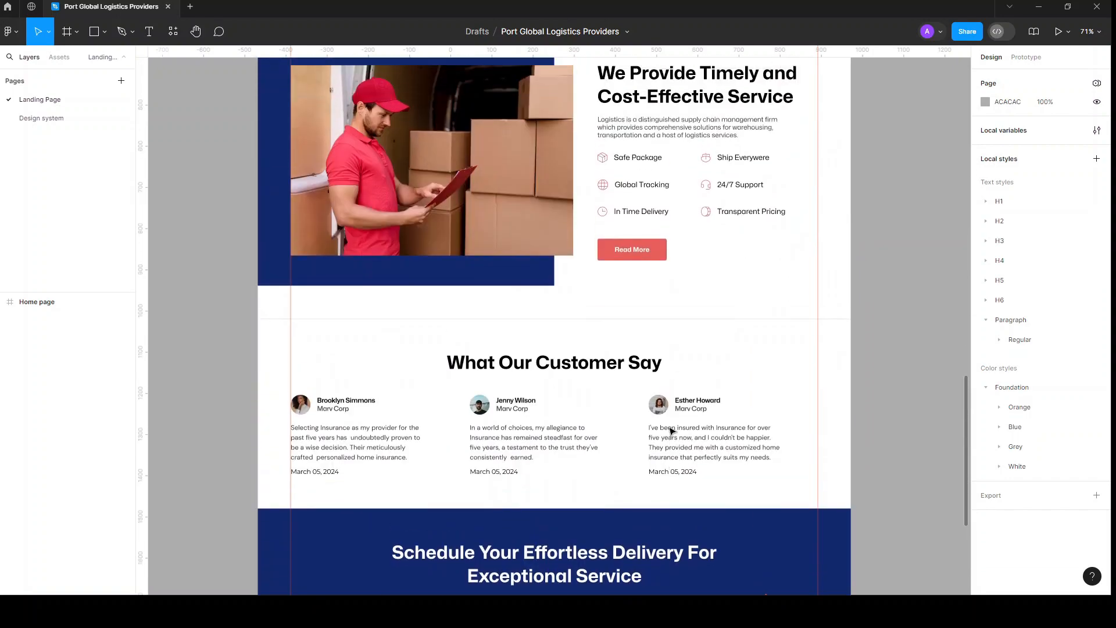
pyautogui.scroll(11, 671, 430)
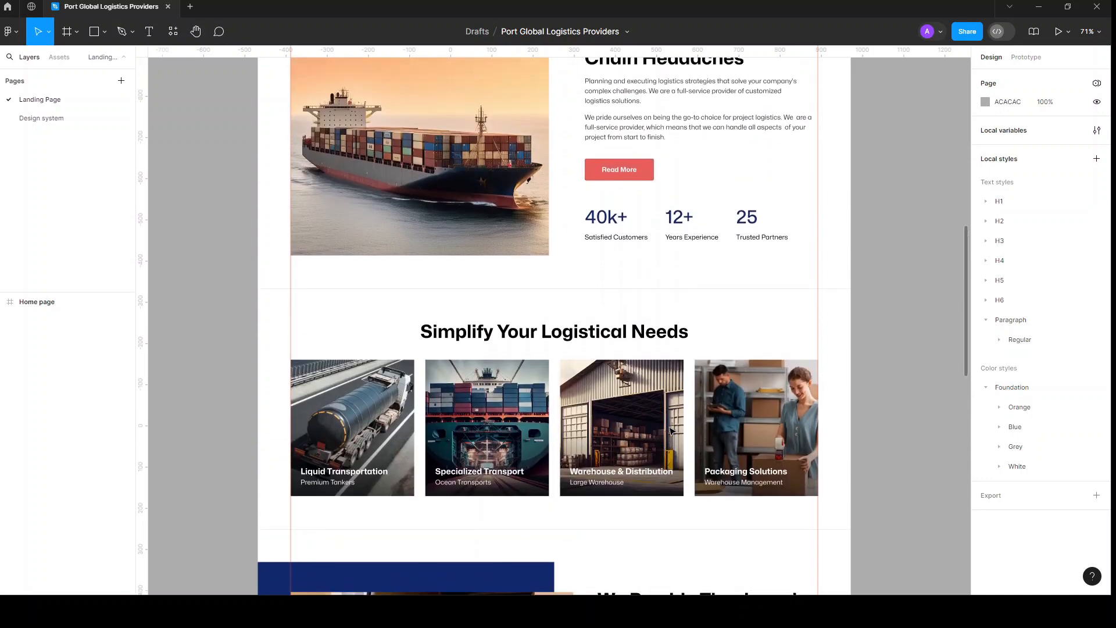
pyautogui.scroll(10, 672, 431)
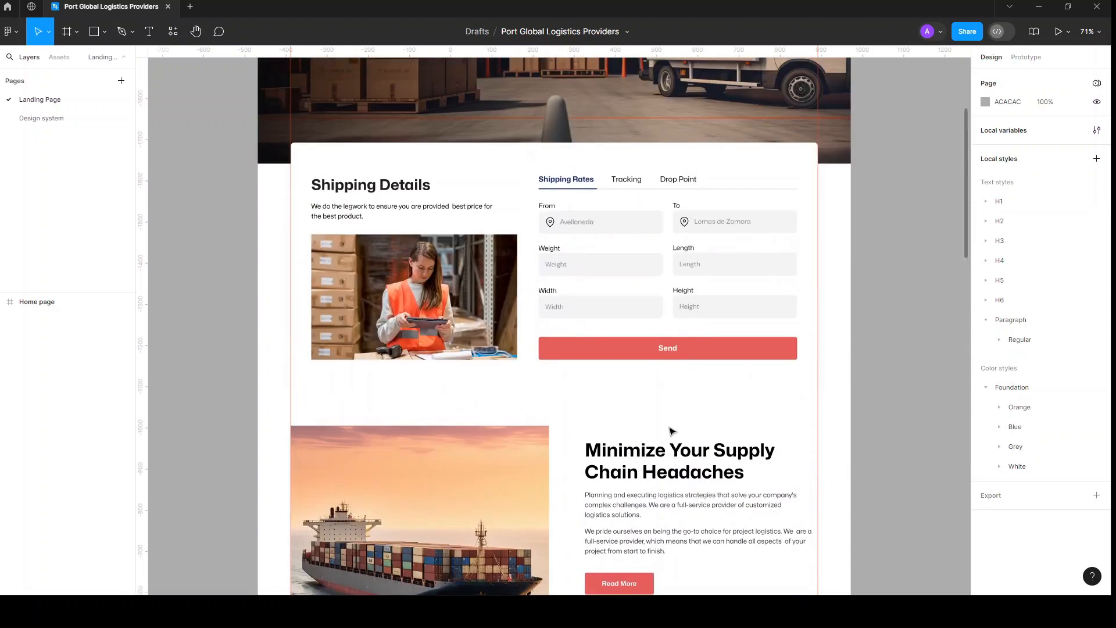
pyautogui.scroll(-1, 671, 431)
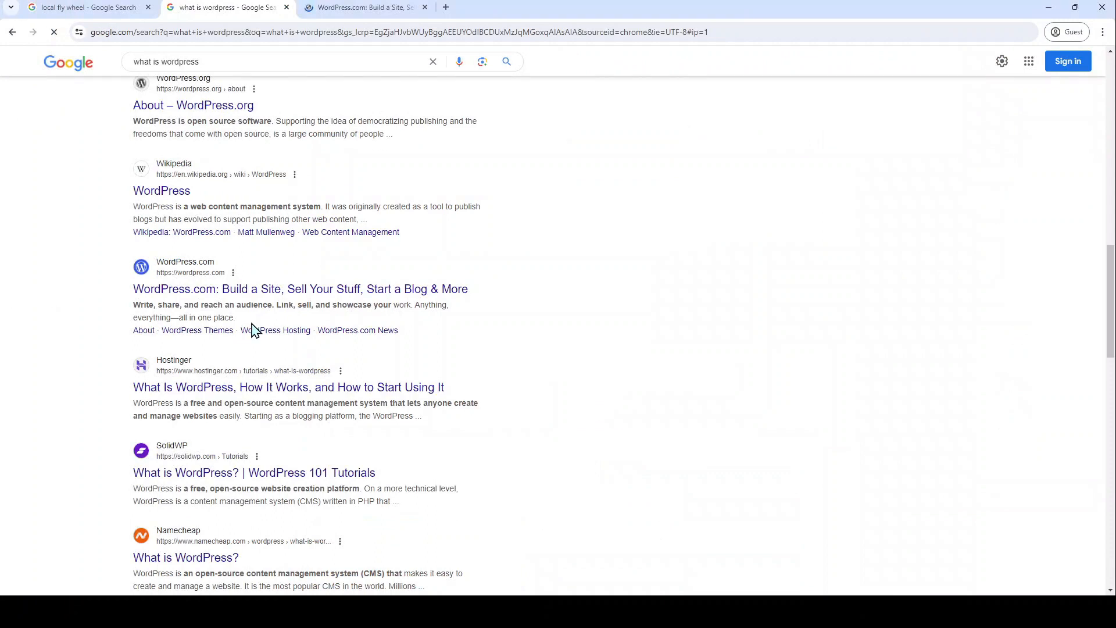
pyautogui.scroll(2, 234, 242)
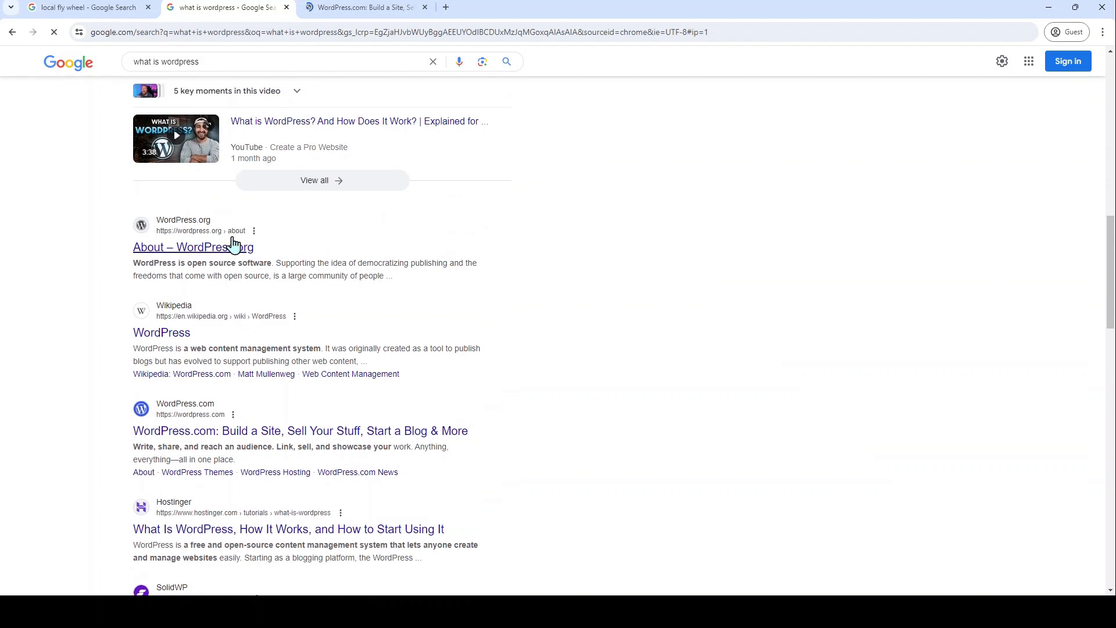
pyautogui.scroll(2, 234, 243)
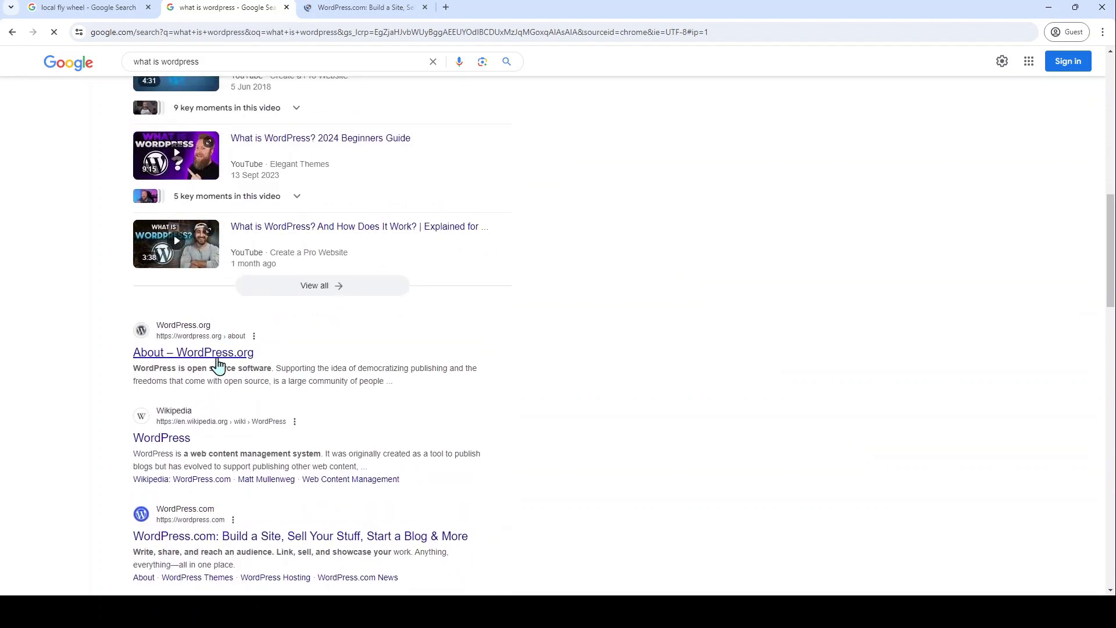
pyautogui.middleClick(248, 357)
pyautogui.scroll(11, 332, 309)
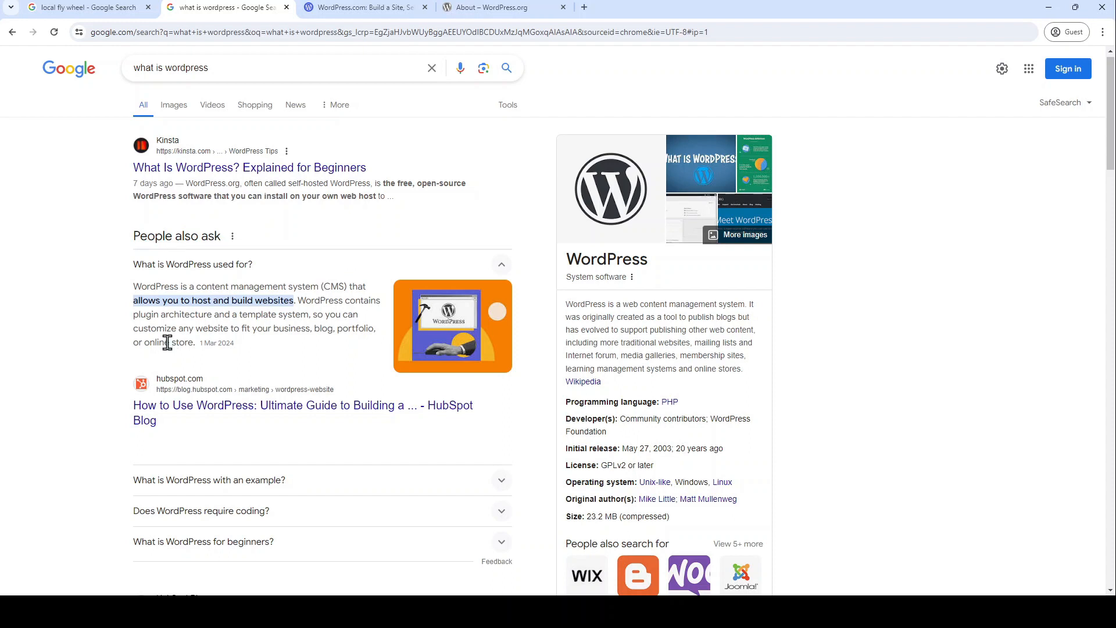
pyautogui.click(658, 610)
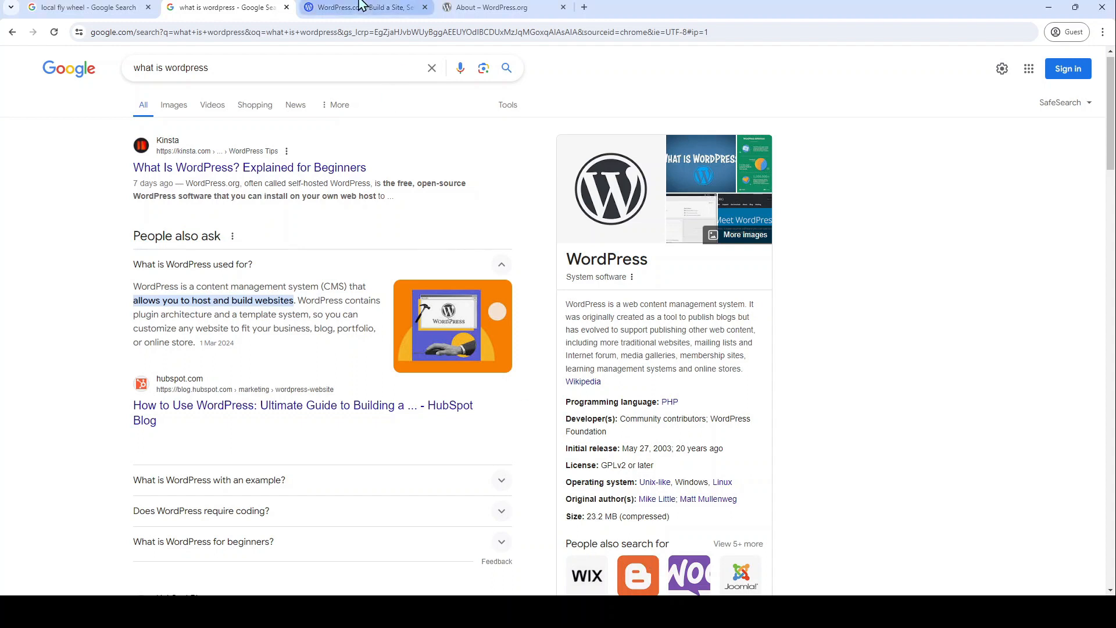
# Step: Switch to the WordPress.org About tab and read its 'our story' section on WordPress's 2003 origins
pyautogui.click(491, 10)
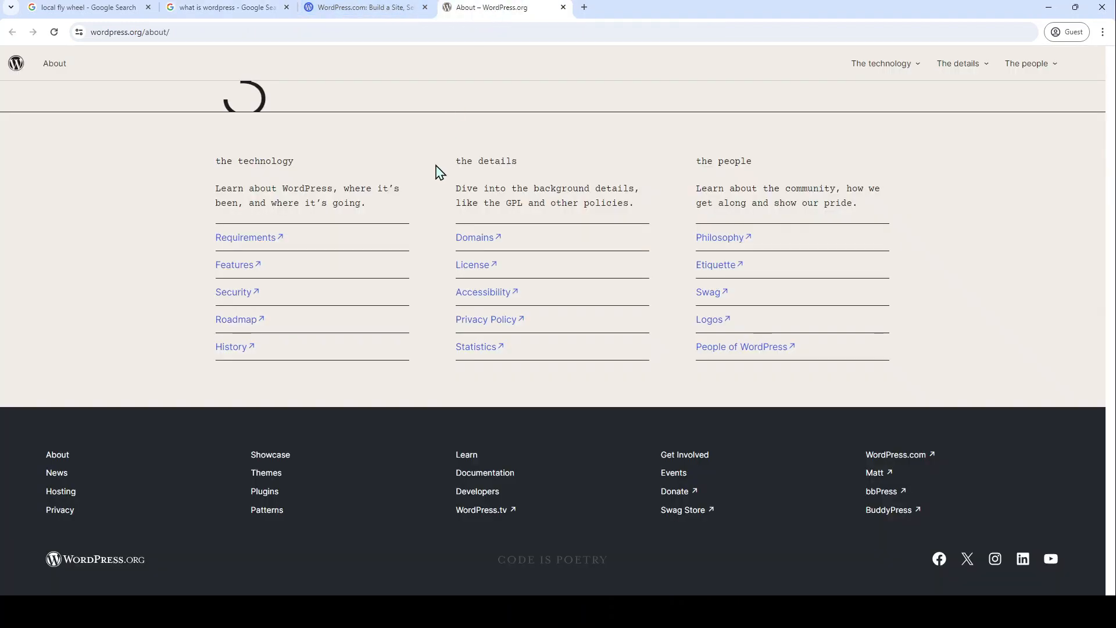
pyautogui.scroll(10, 443, 254)
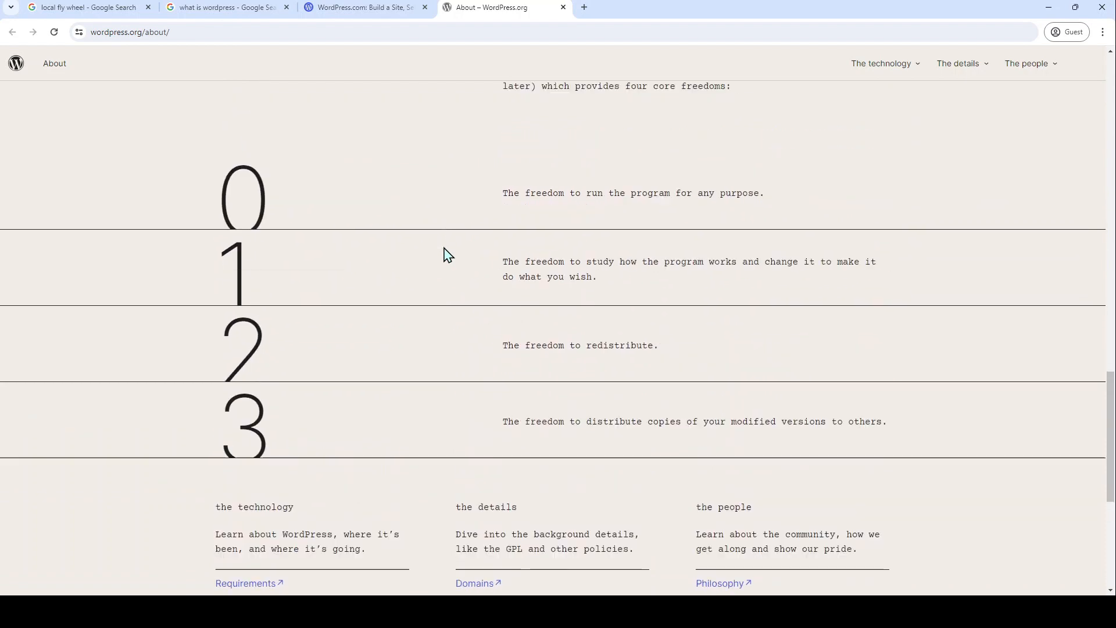
pyautogui.scroll(10, 447, 254)
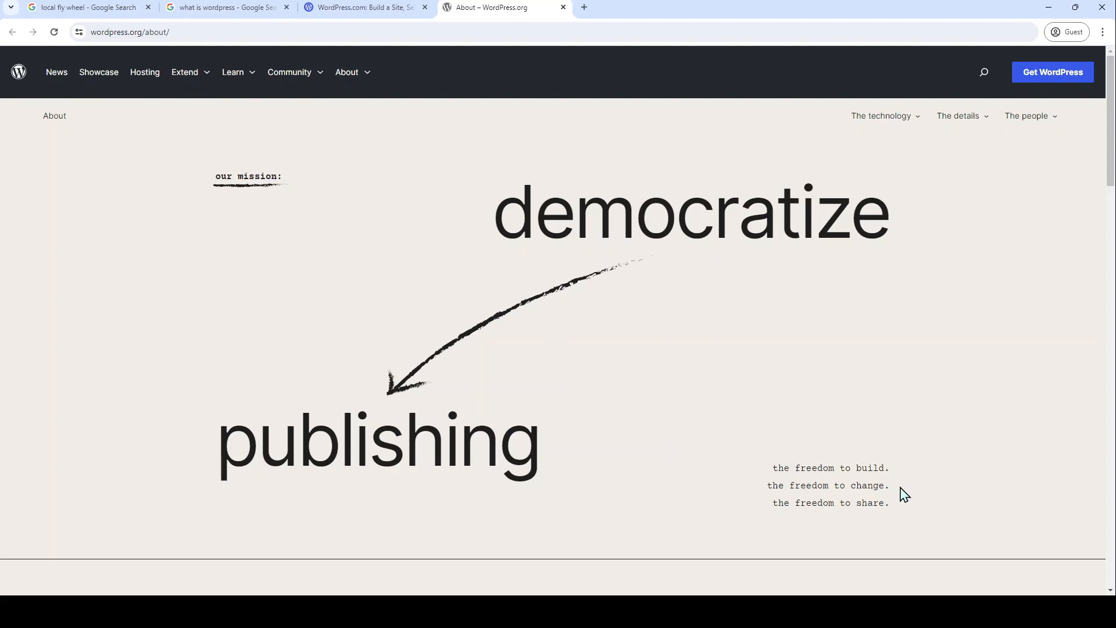
pyautogui.scroll(-4, 904, 494)
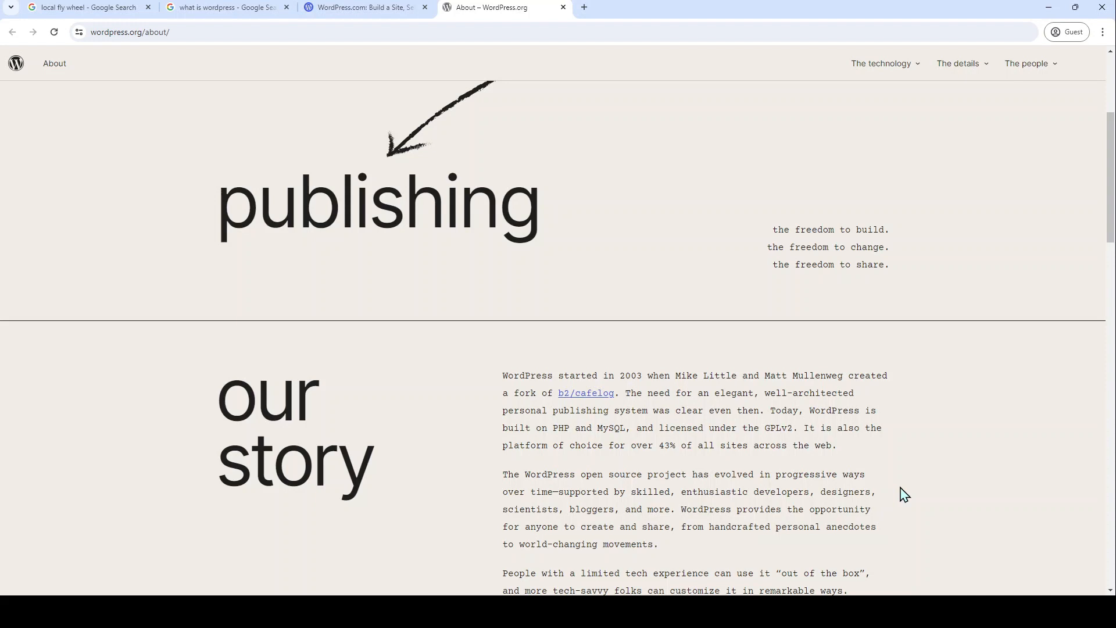
# Step: Read the About page's four freedoms down to the footer, then switch to the WordPress.com tab
pyautogui.scroll(-2, 903, 493)
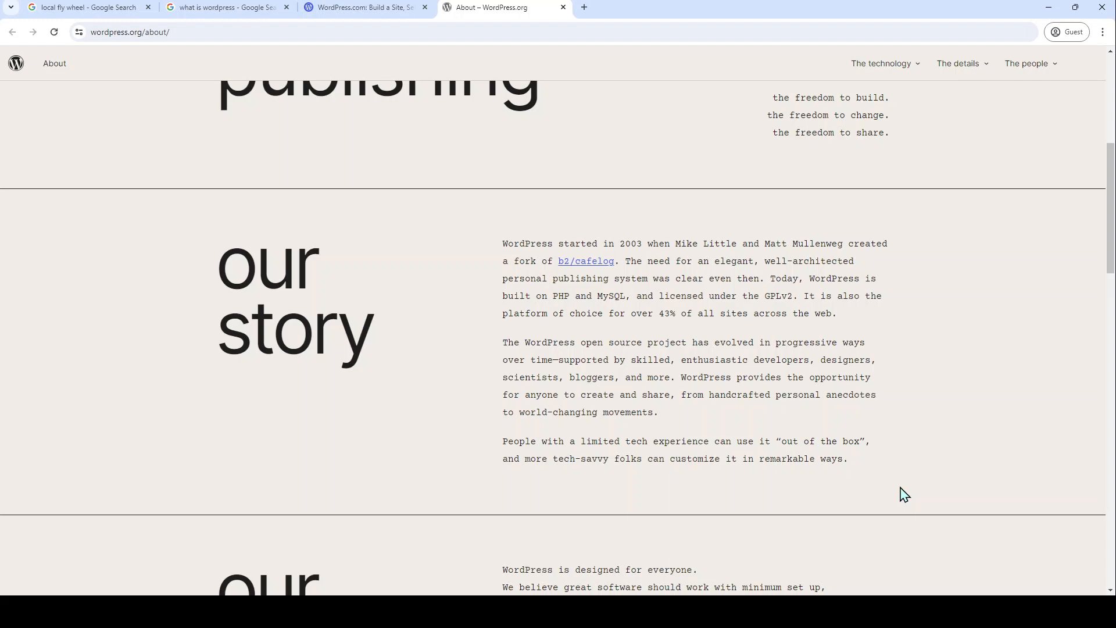
pyautogui.scroll(-8, 904, 495)
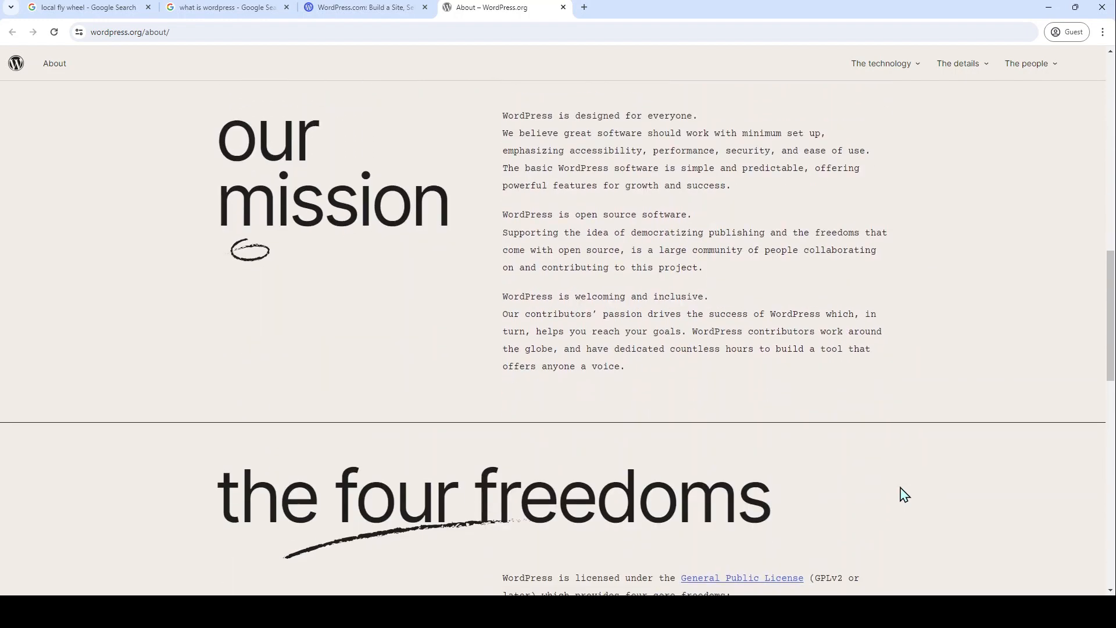
pyautogui.scroll(-5, 904, 495)
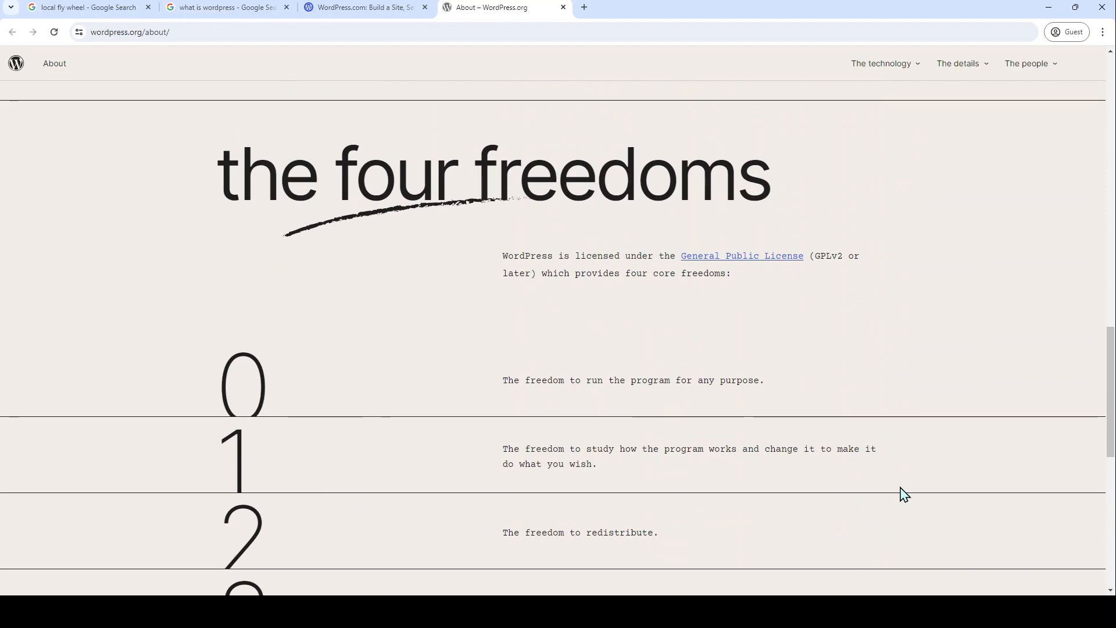
pyautogui.scroll(-5, 904, 495)
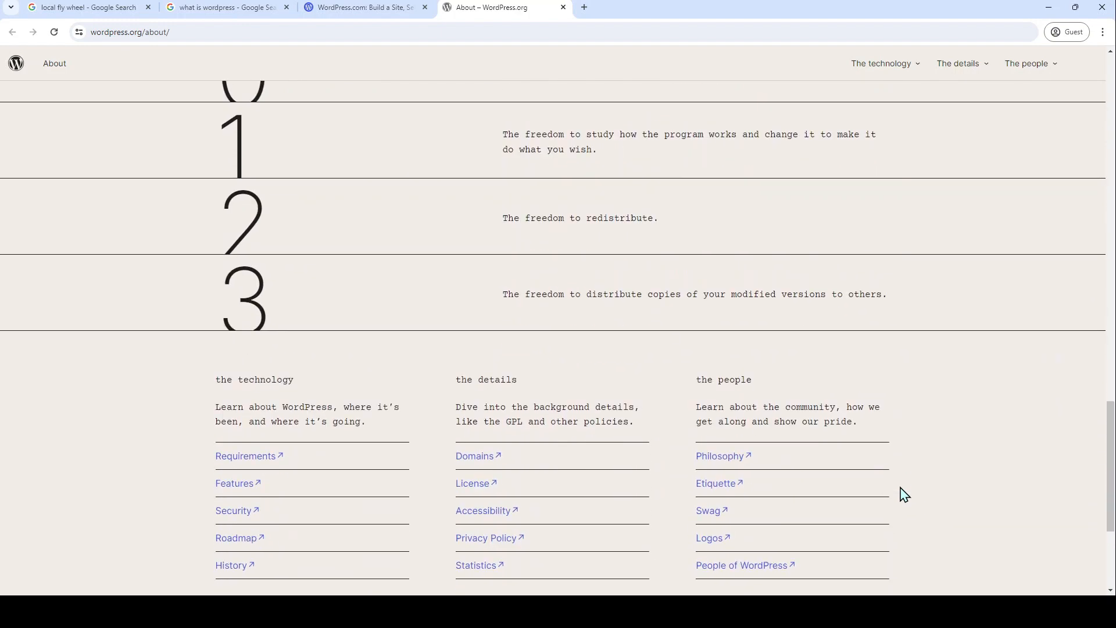
pyautogui.click(372, 9)
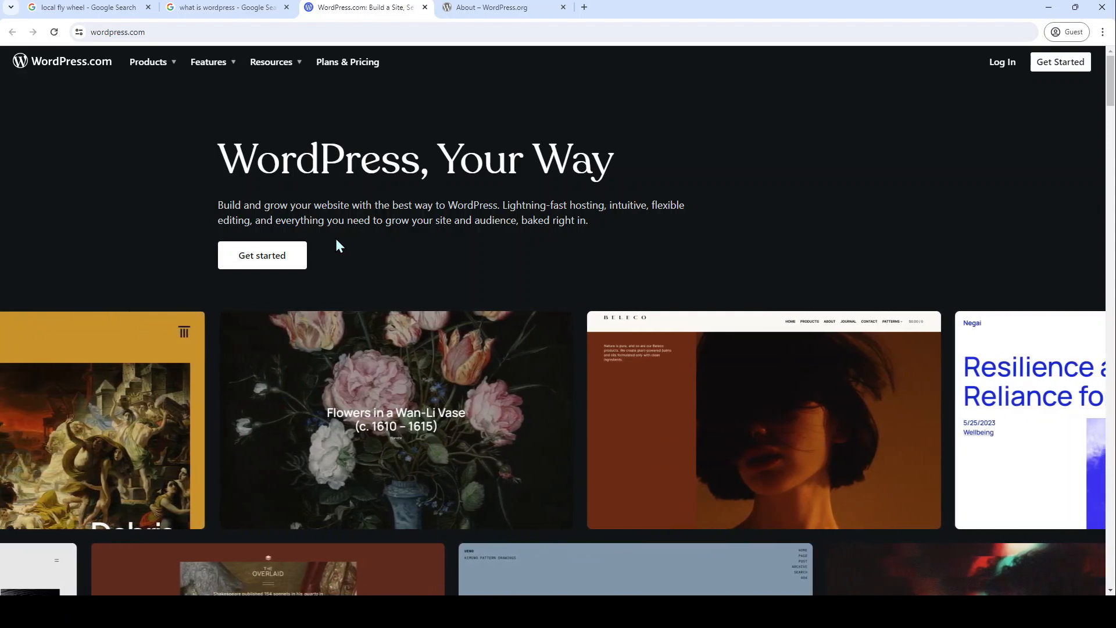
# Step: Preview the site-type examples down to Course, then go on to the 'Claim your home on the web' domain search
pyautogui.scroll(-11, 336, 239)
pyautogui.scroll(11, 335, 240)
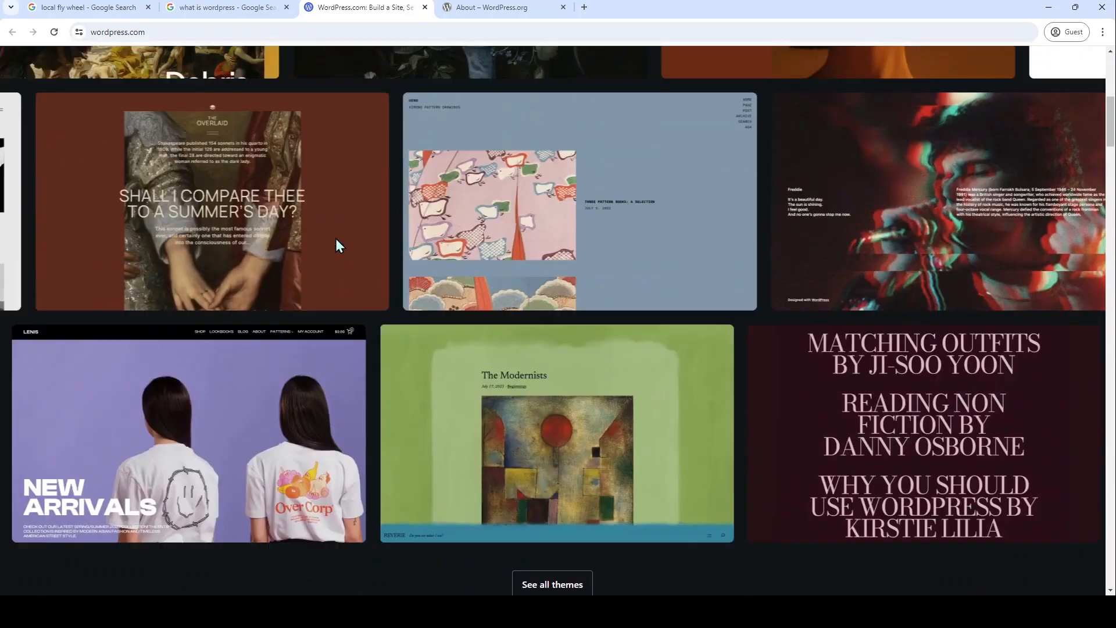
pyautogui.scroll(1, 336, 238)
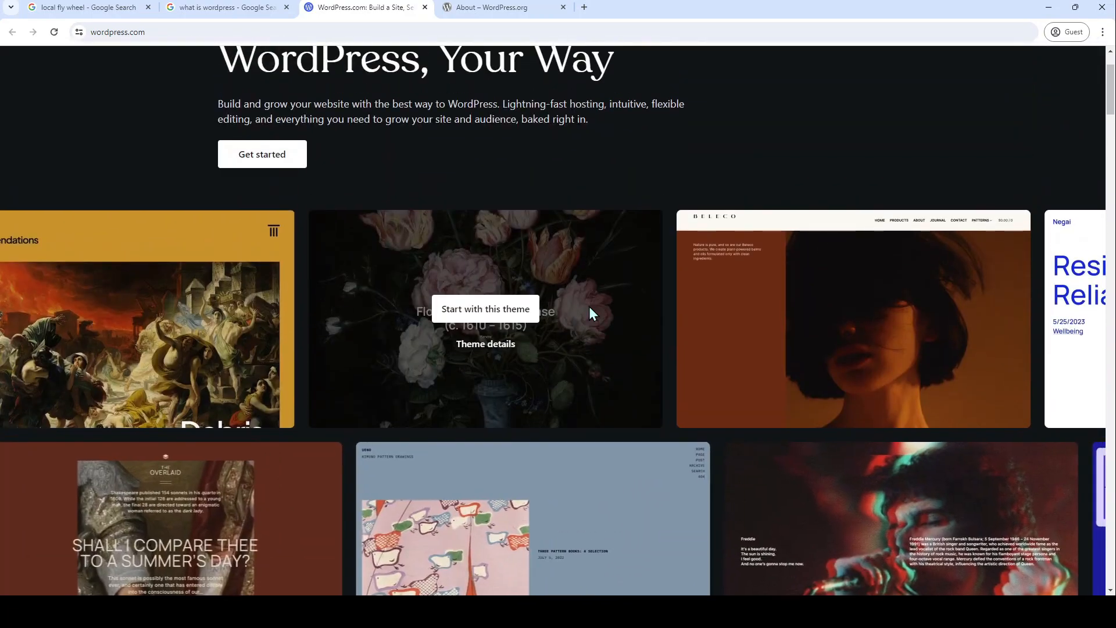
pyautogui.scroll(-8, 493, 373)
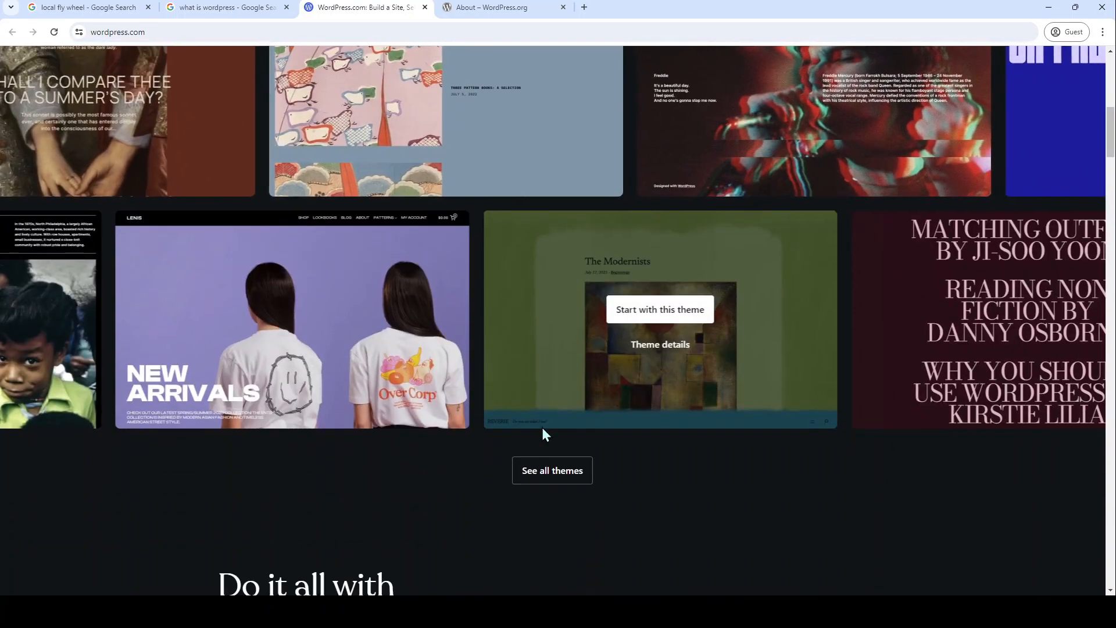
pyautogui.scroll(-7, 658, 539)
pyautogui.scroll(-2, 662, 546)
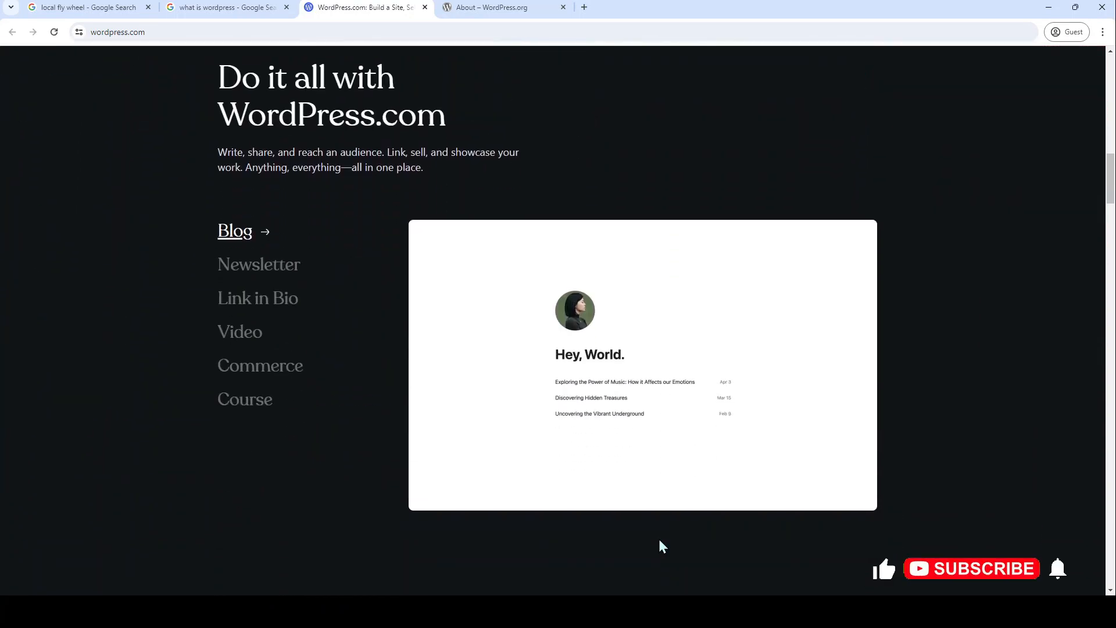
pyautogui.moveTo(273, 272)
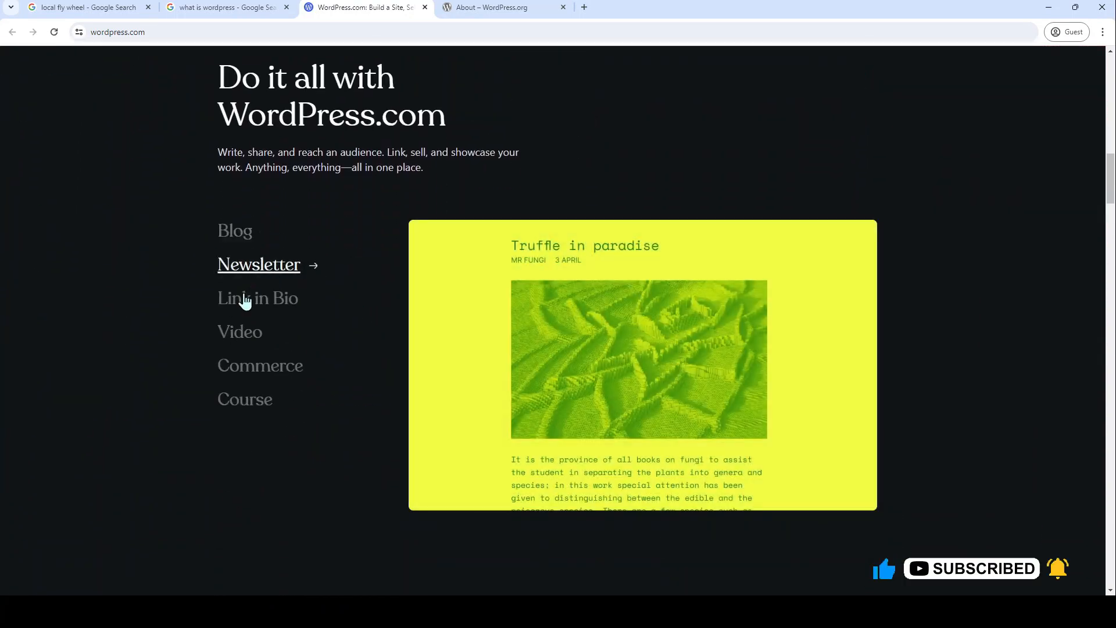
pyautogui.moveTo(243, 303)
pyautogui.moveTo(234, 334)
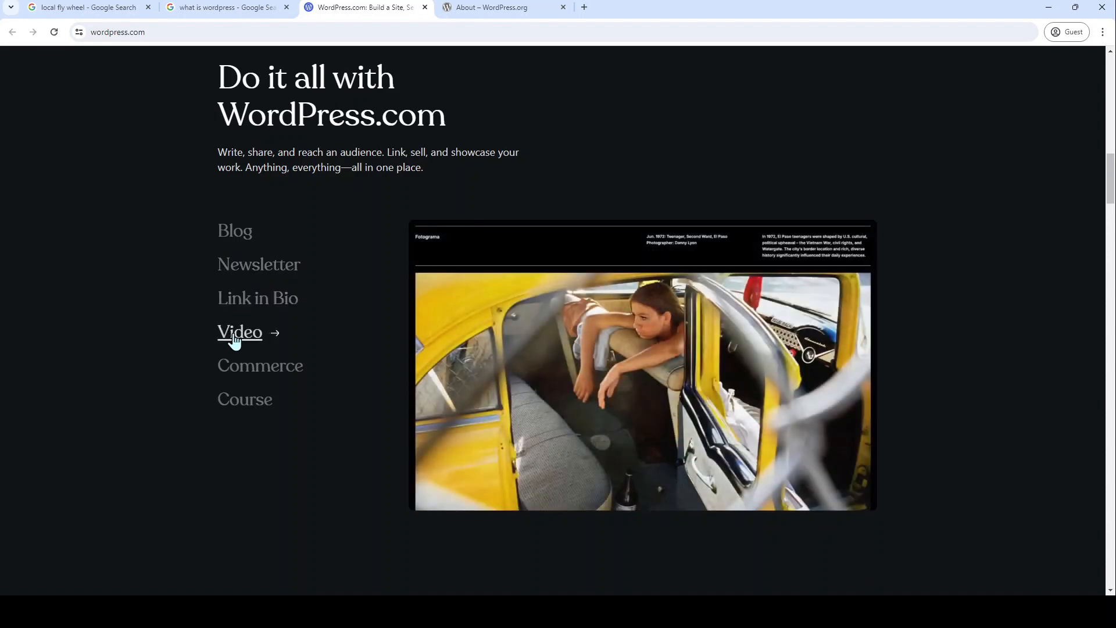
pyautogui.moveTo(248, 372)
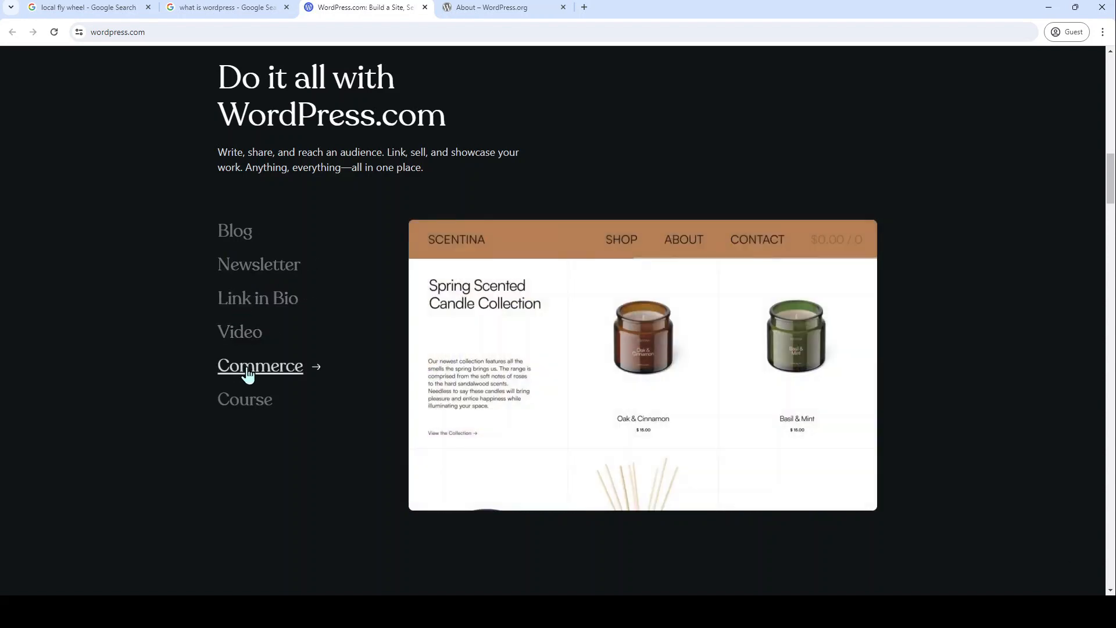
pyautogui.moveTo(234, 407)
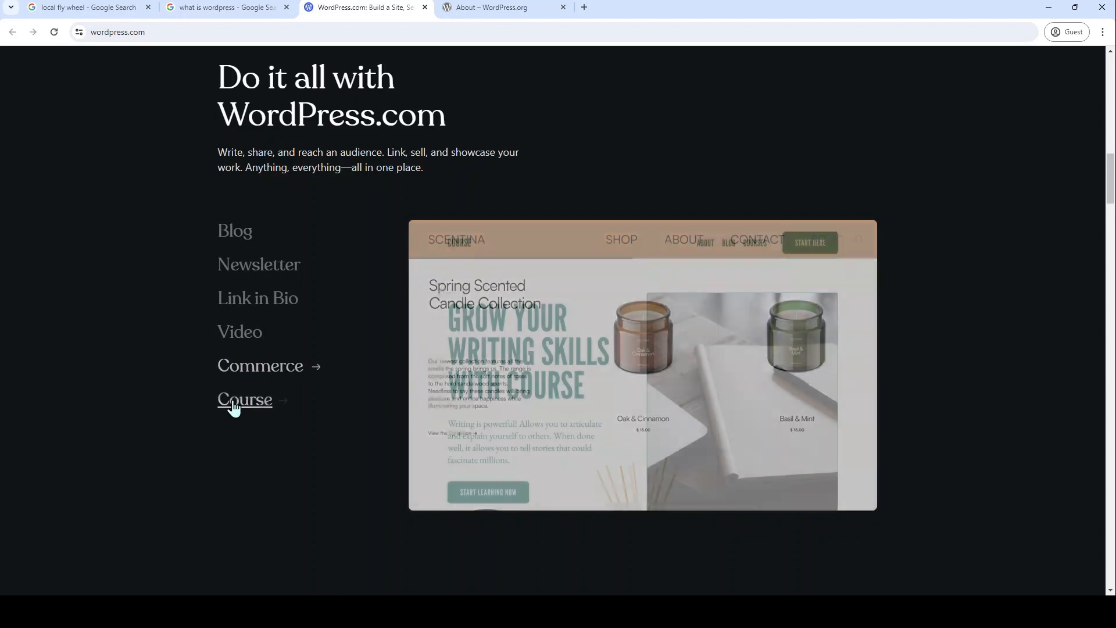
pyautogui.scroll(-2, 234, 408)
pyautogui.scroll(-7, 234, 408)
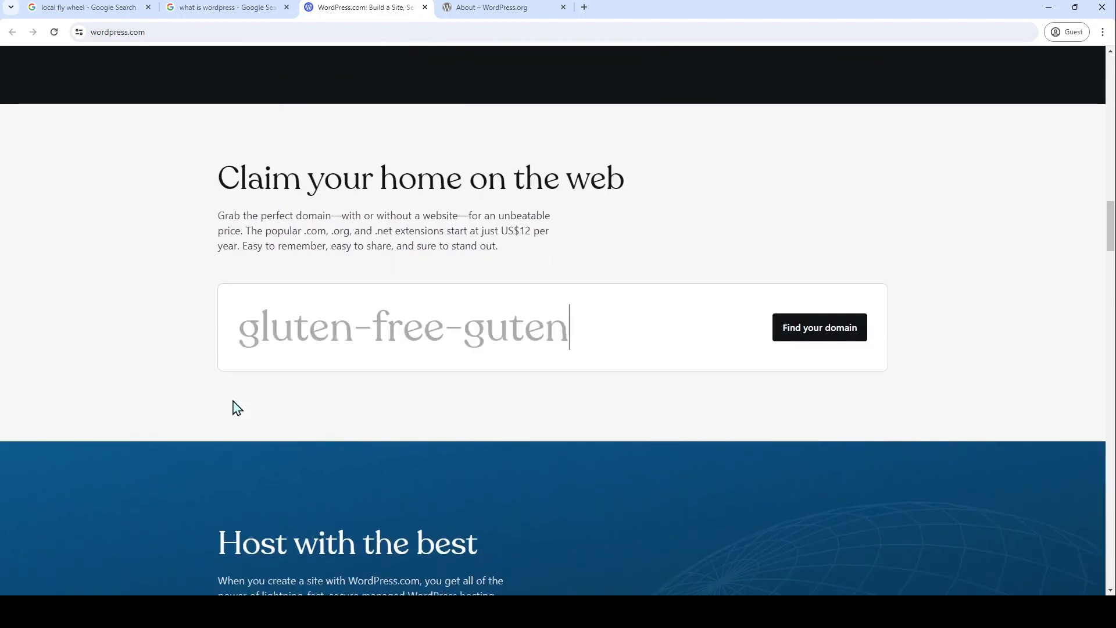
# Step: Read the Beginner-to-Enterprise plan cards, Get help and Get started sections down to the footer
pyautogui.scroll(-5, 235, 407)
pyautogui.scroll(-9, 234, 407)
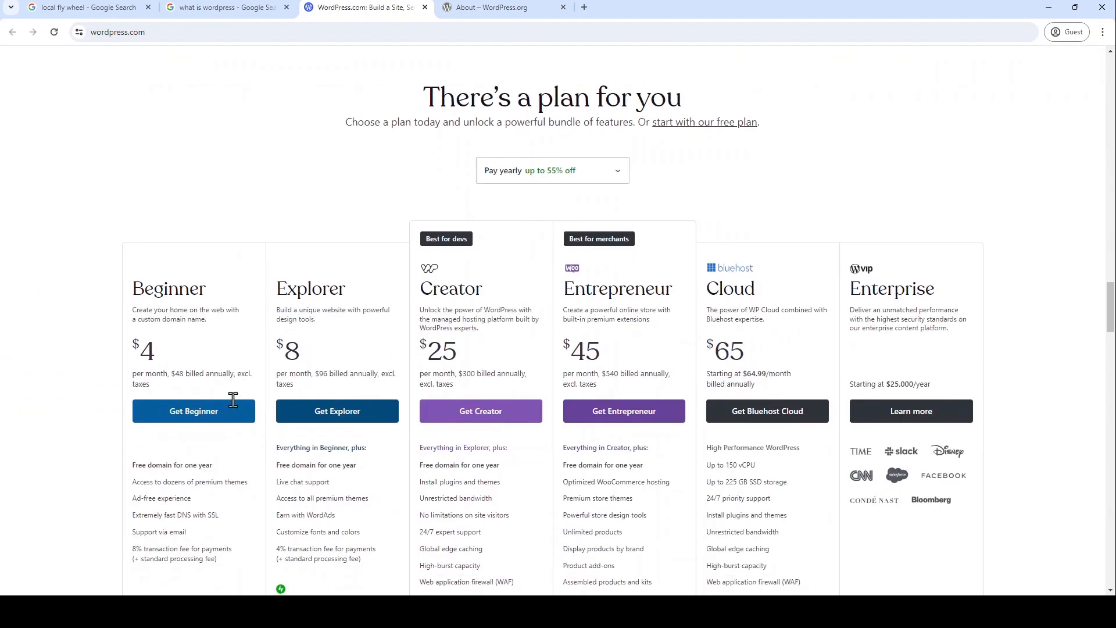
pyautogui.scroll(-1, 234, 404)
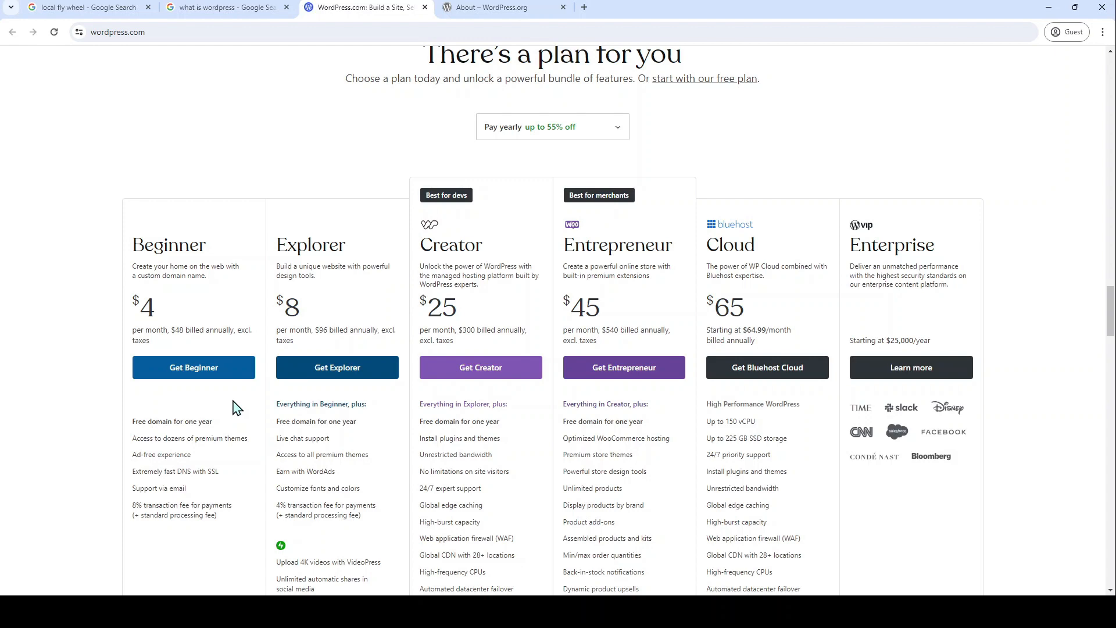
pyautogui.scroll(-20, 236, 407)
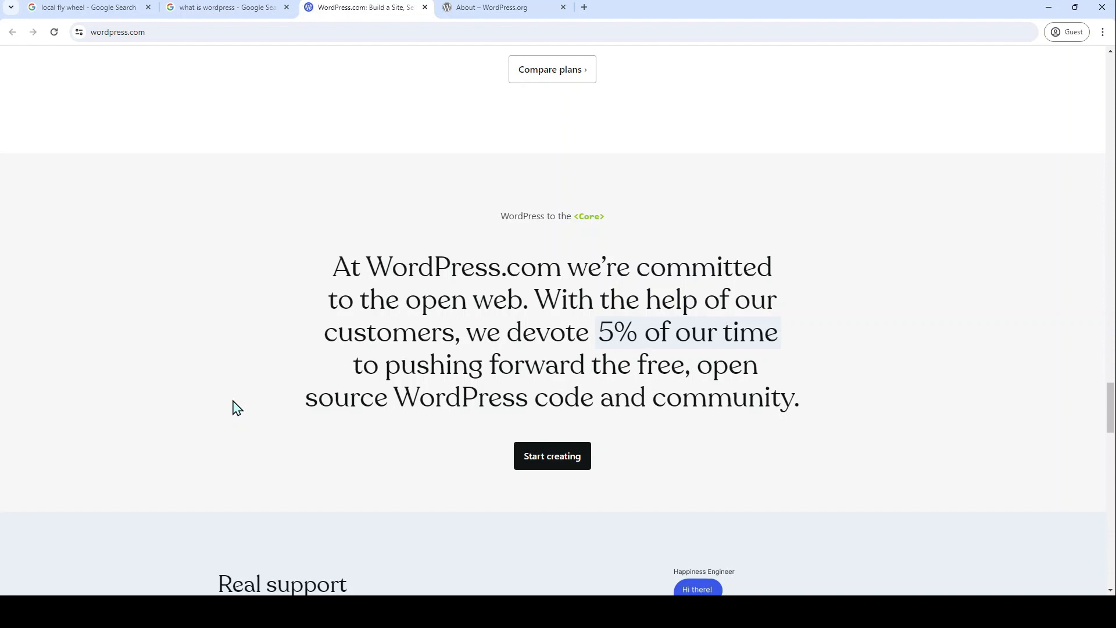
pyautogui.scroll(-13, 234, 407)
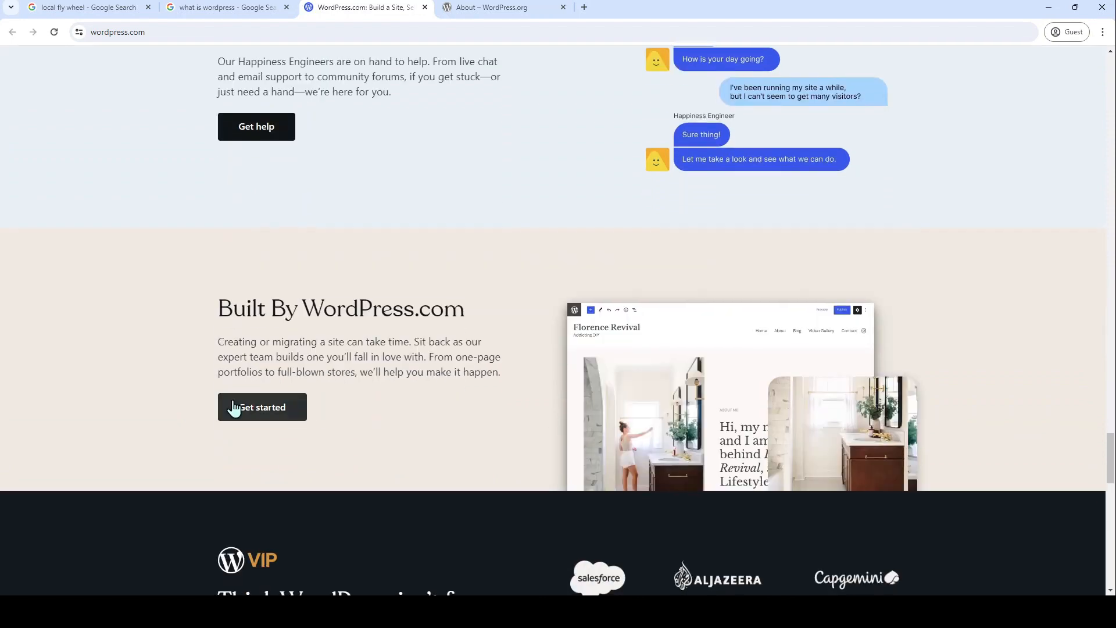
pyautogui.scroll(-11, 234, 407)
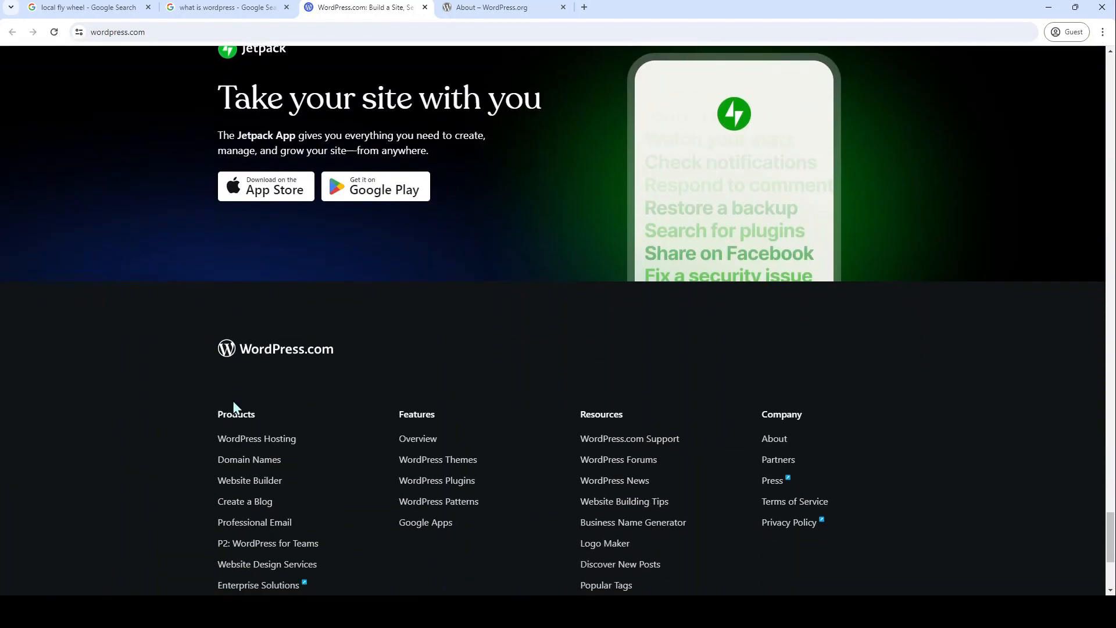
# Step: Return to the 'what is wordpress' results and view Hostinger's 'What Is WordPress' beginner's guide
pyautogui.scroll(4, 232, 400)
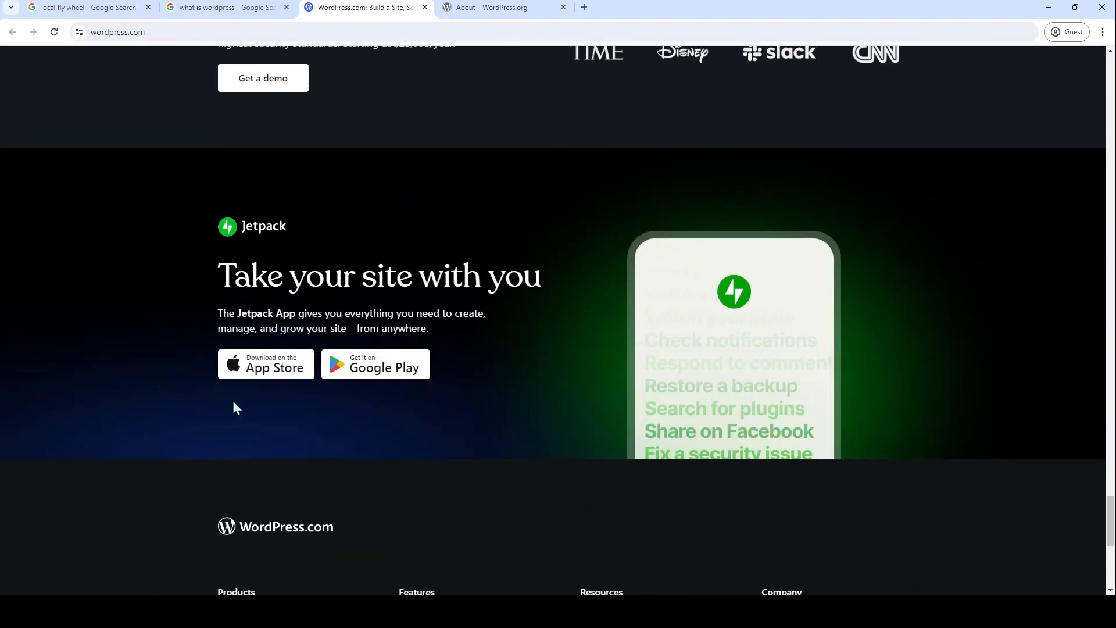
pyautogui.click(244, 7)
pyautogui.scroll(-9, 294, 505)
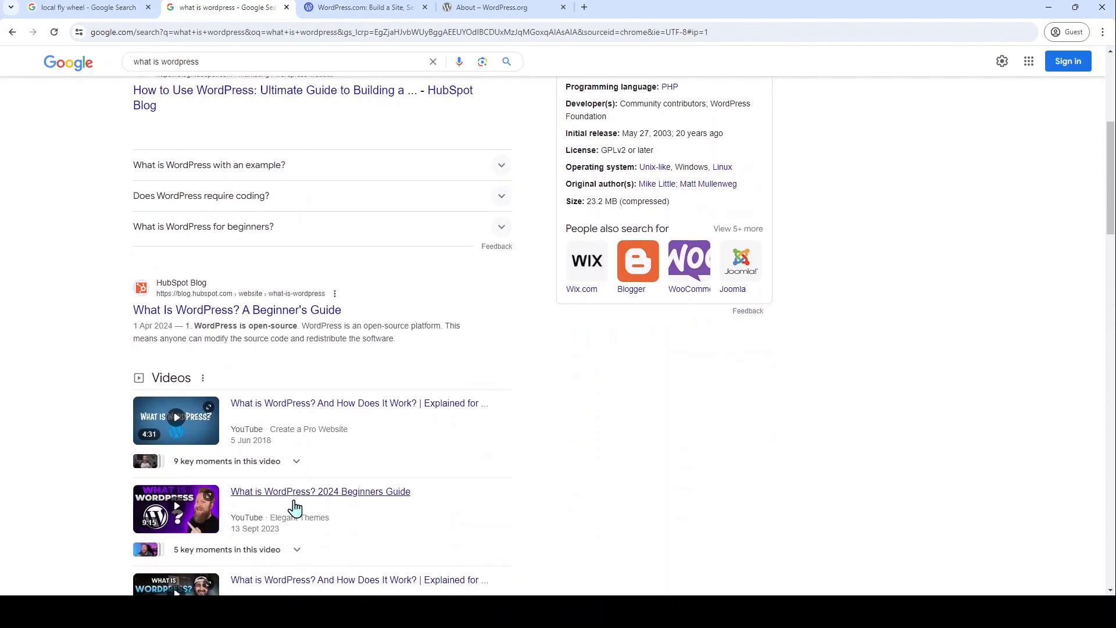
pyautogui.scroll(-4, 294, 506)
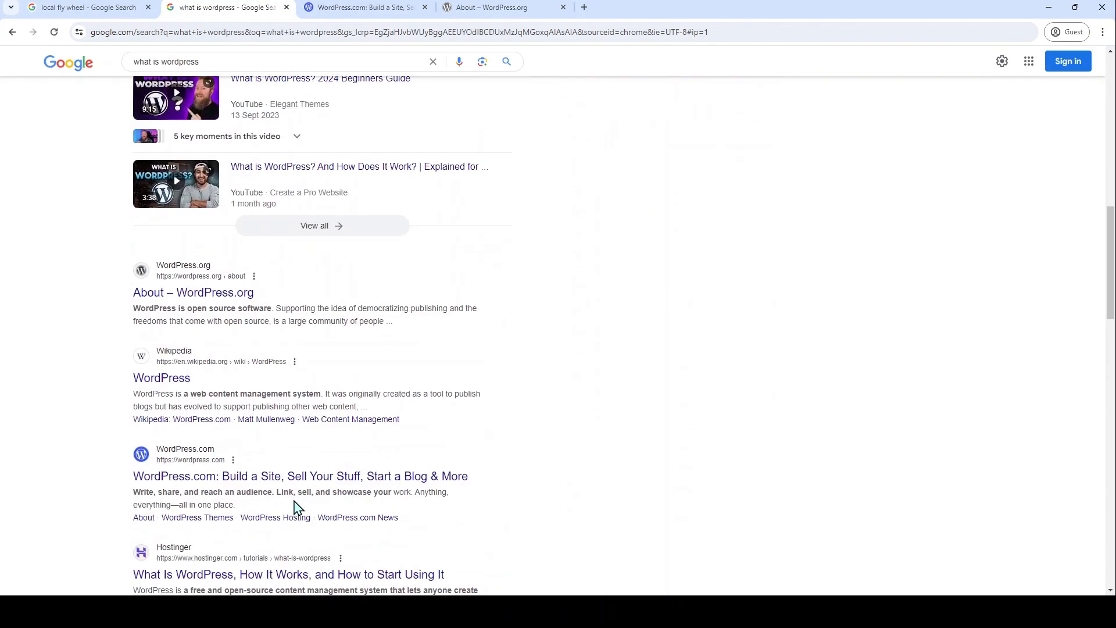
pyautogui.scroll(-2, 294, 506)
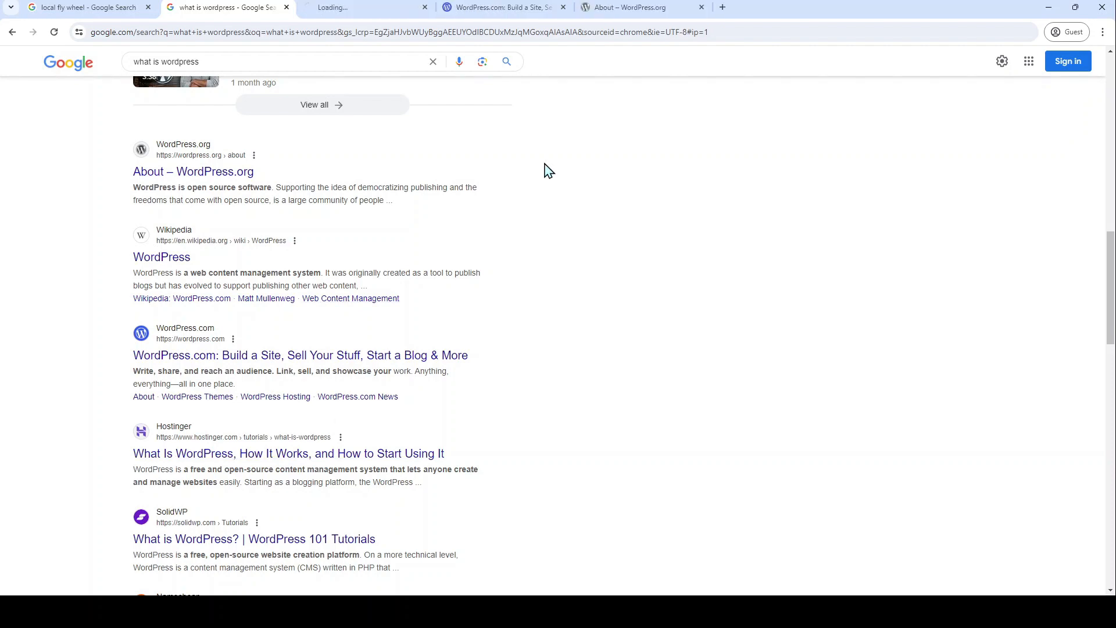
pyautogui.click(393, 6)
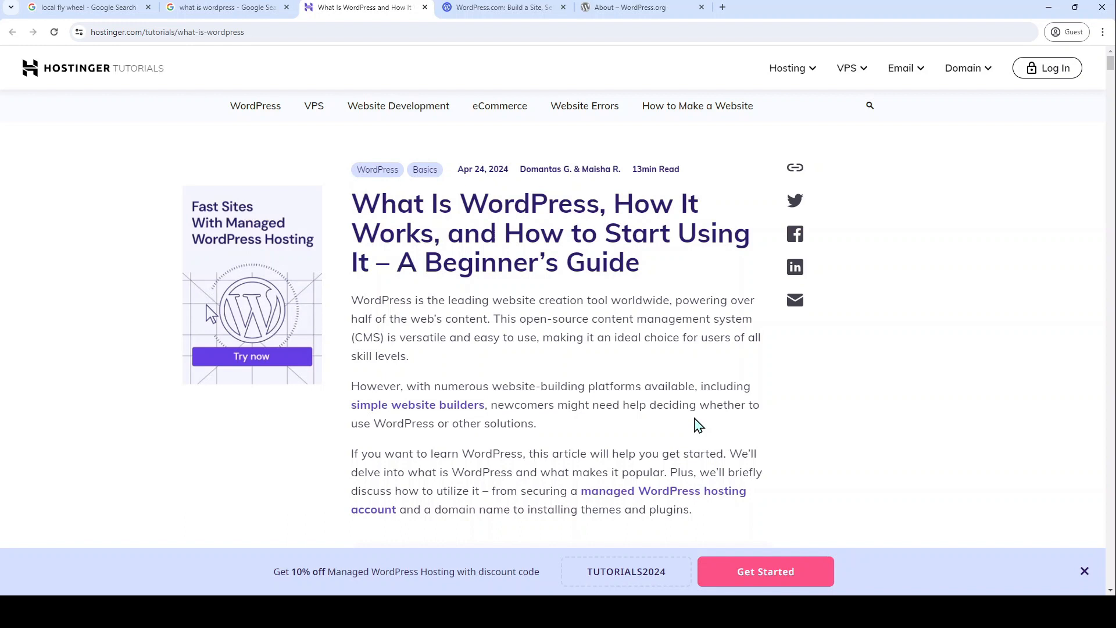
# Step: Read the Hostinger guide past its table of contents to the 'What Is WordPress?' section
pyautogui.scroll(-1, 697, 425)
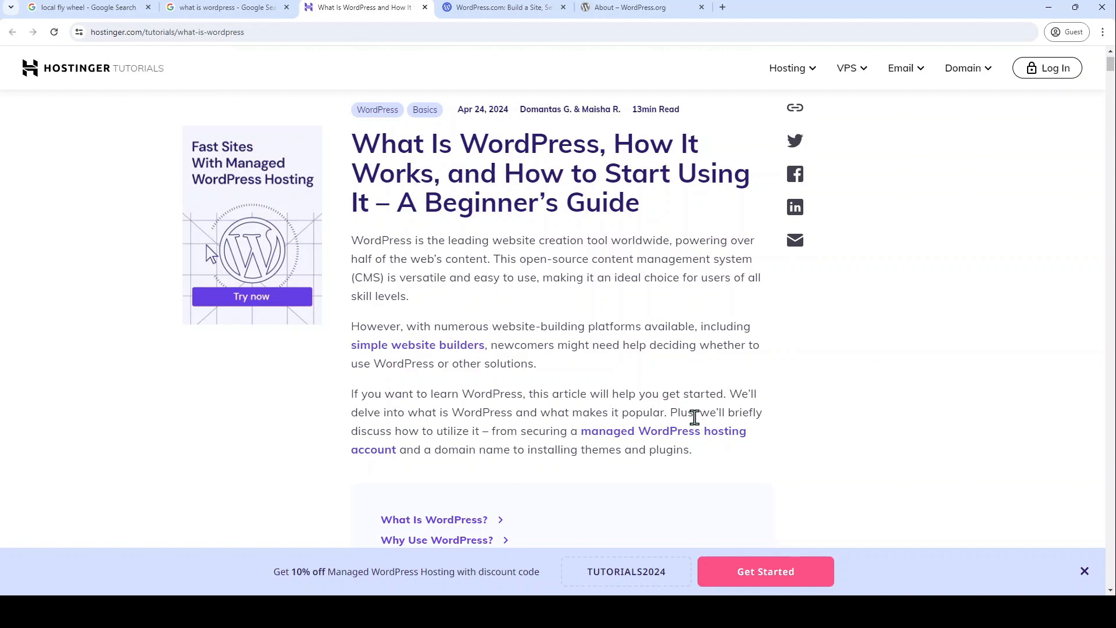
pyautogui.scroll(-9, 694, 417)
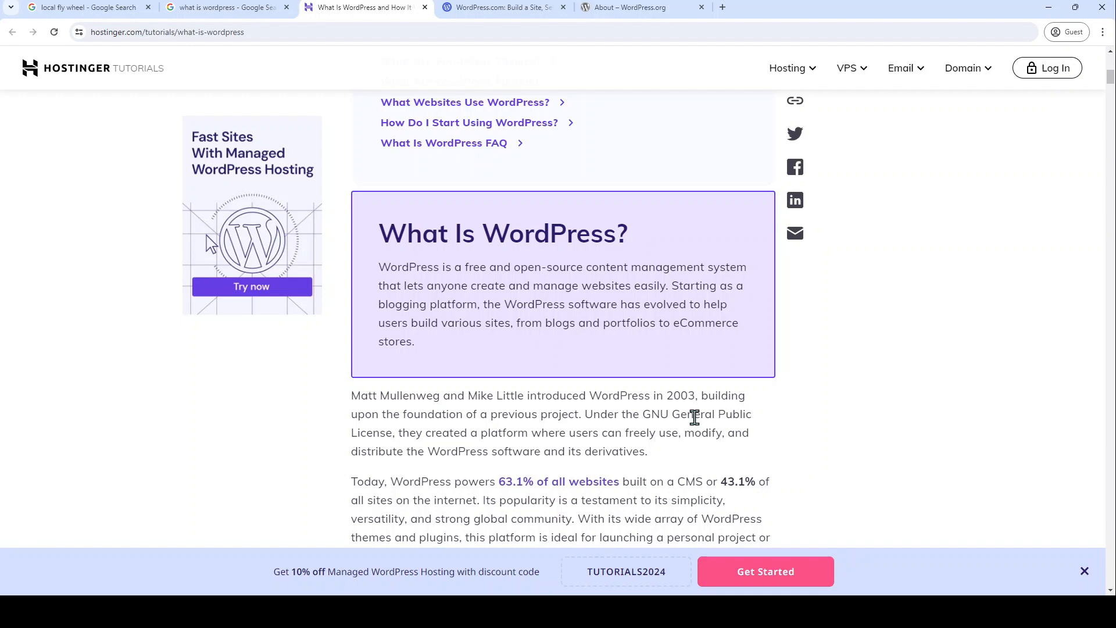
# Step: Skim the Hostinger article's website types and 'Why Use WordPress?' sections
pyautogui.scroll(-15, 694, 417)
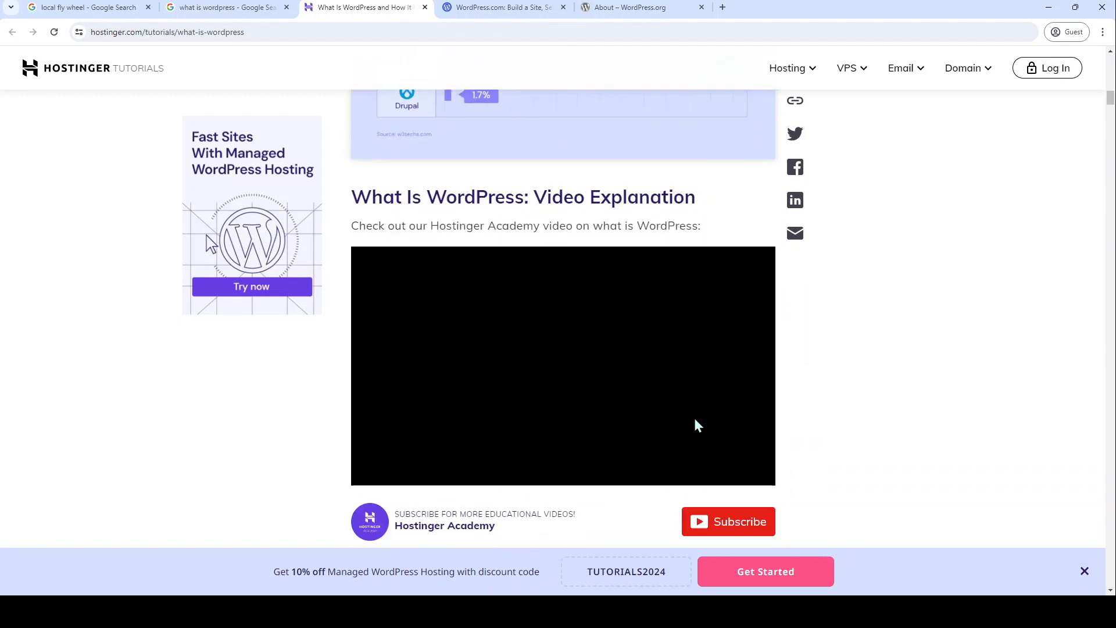
pyautogui.scroll(-12, 695, 418)
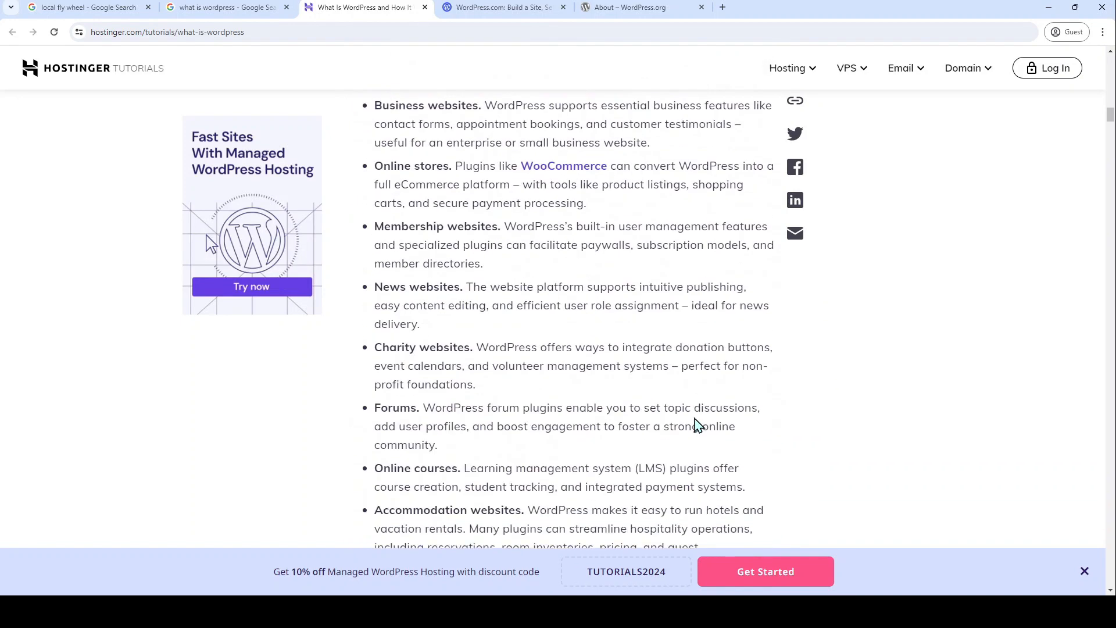
pyautogui.scroll(-8, 696, 426)
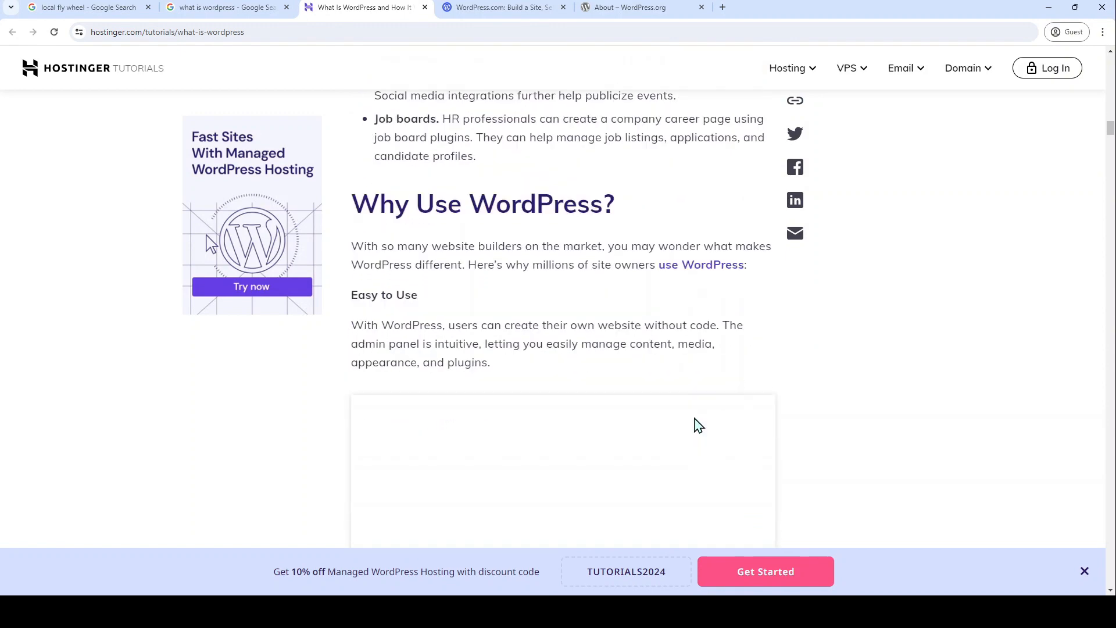
pyautogui.scroll(-10, 695, 426)
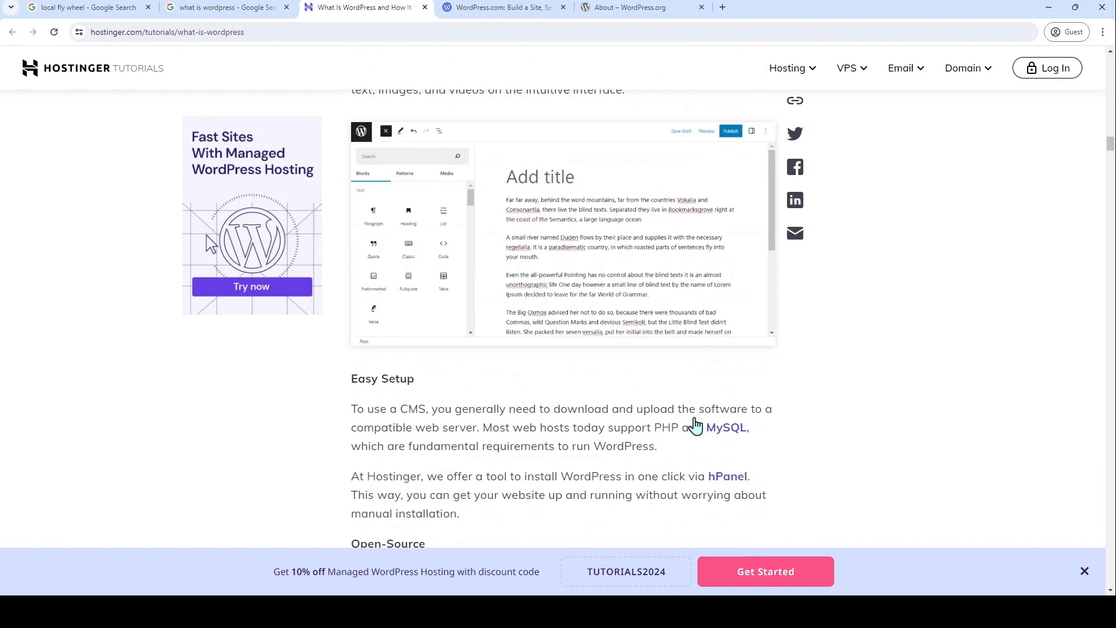
pyautogui.scroll(-10, 695, 418)
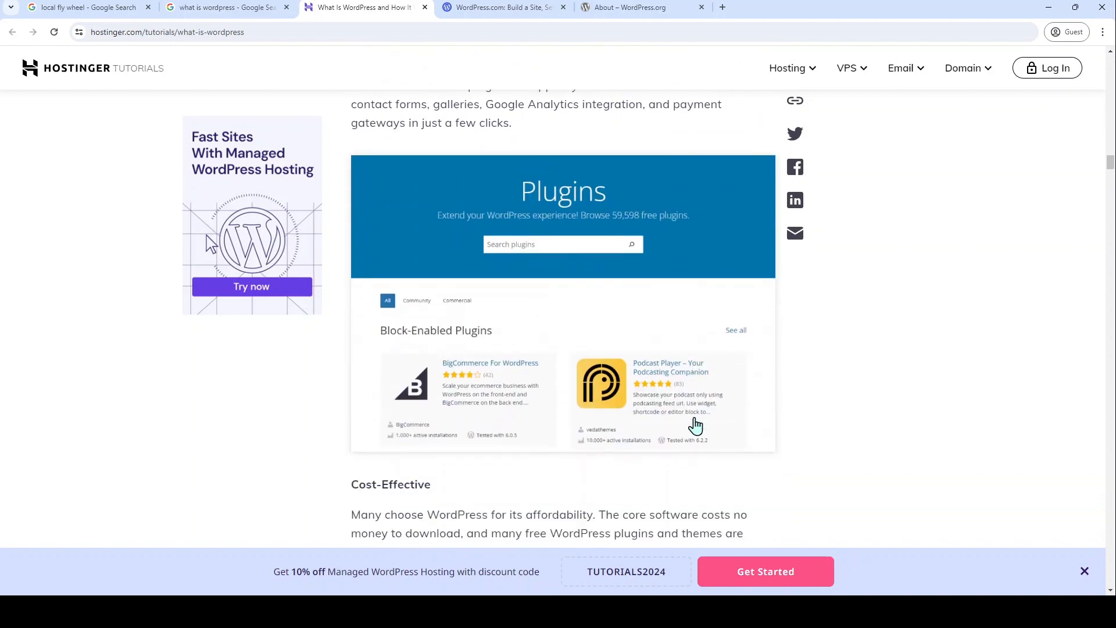
pyautogui.scroll(-10, 696, 426)
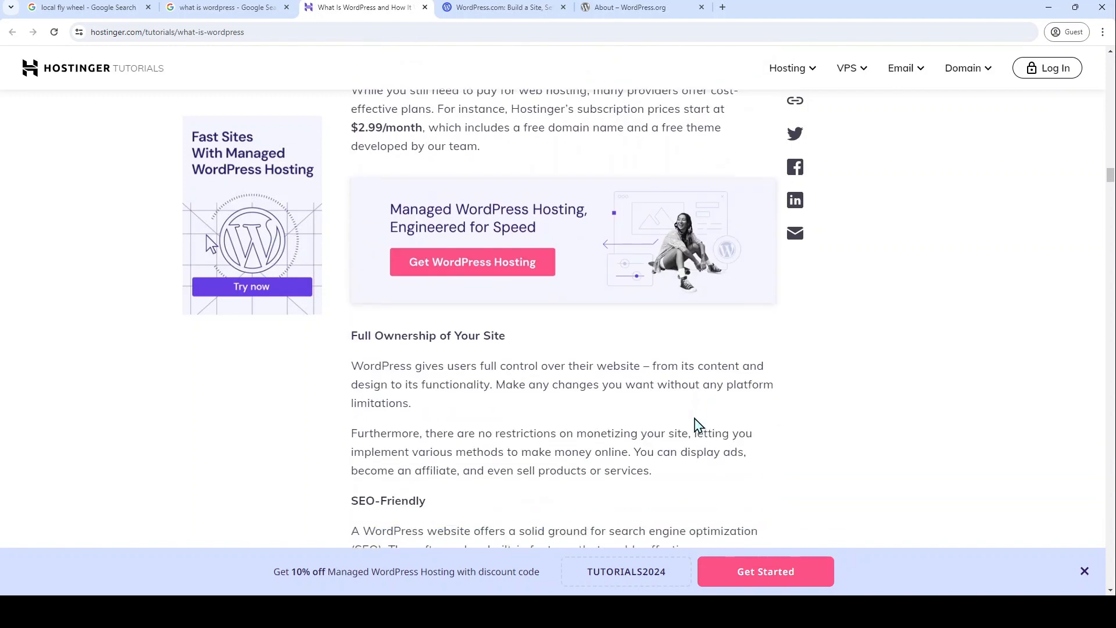
pyautogui.scroll(-1, 698, 424)
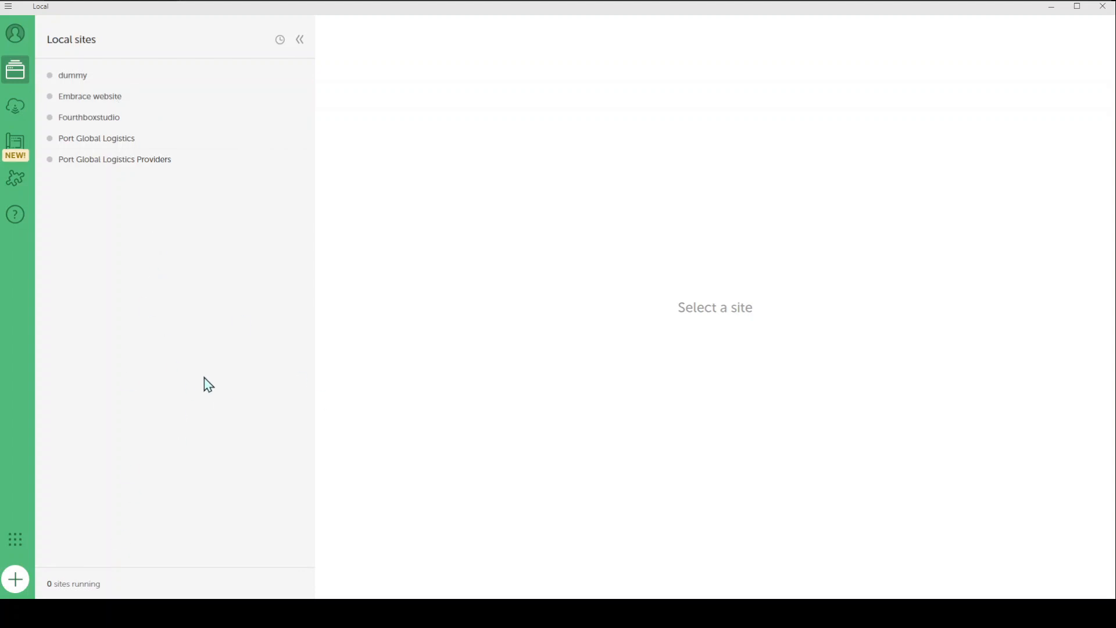
# Step: Start a new site in Local with the + button, opening 'Create a site'
pyautogui.click(22, 585)
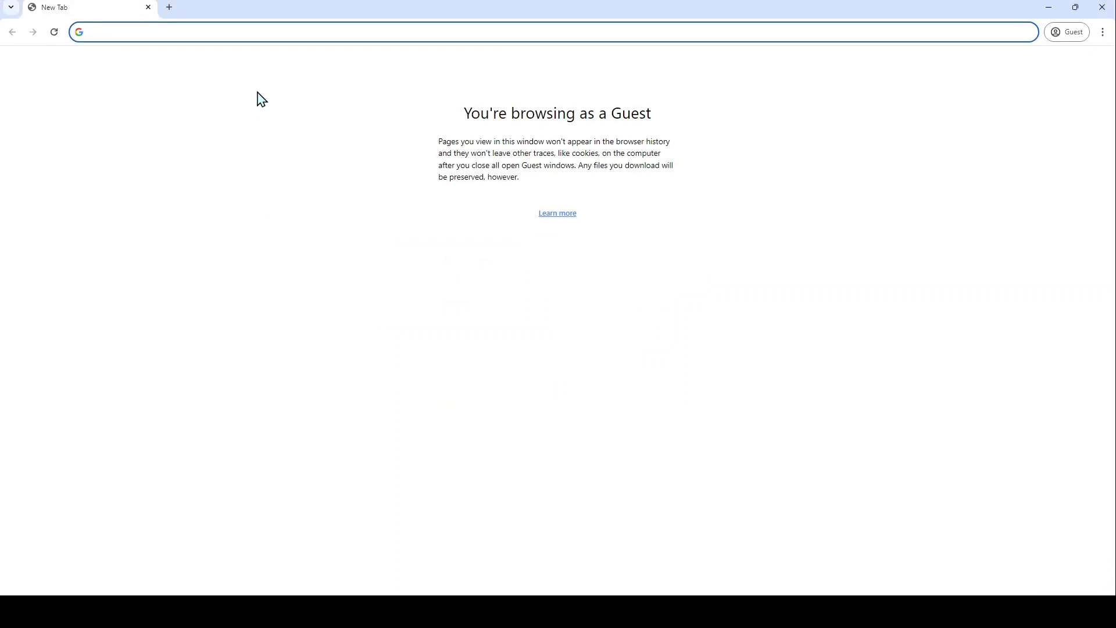
# Step: Search Google for 'local flywheel' and go to the localwp.com homepage
pyautogui.write('local f')
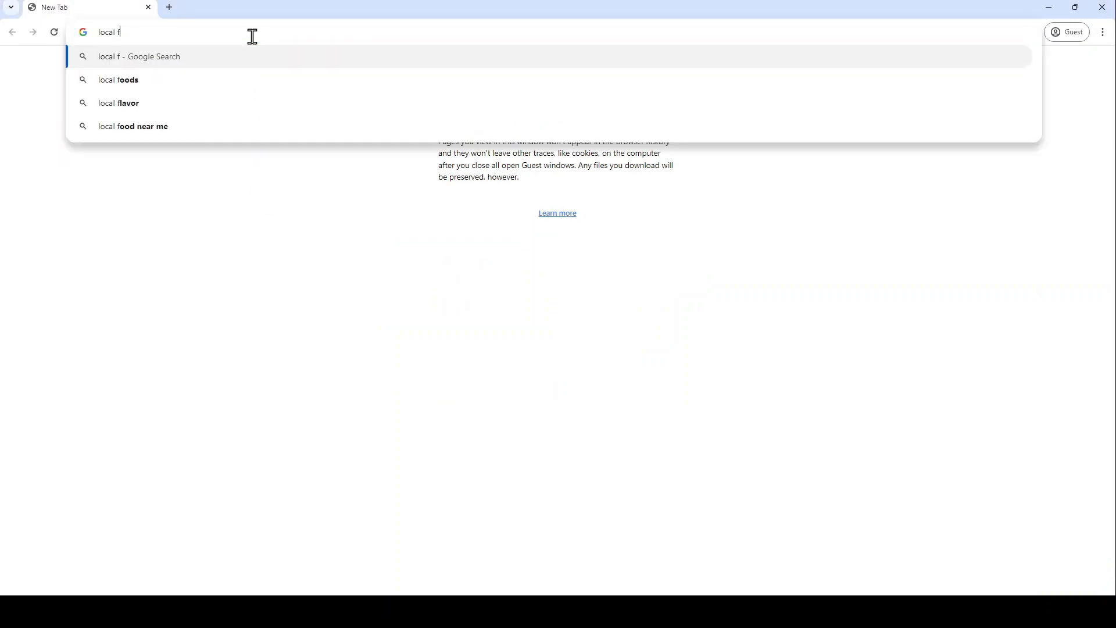
pyautogui.write('lywheel')
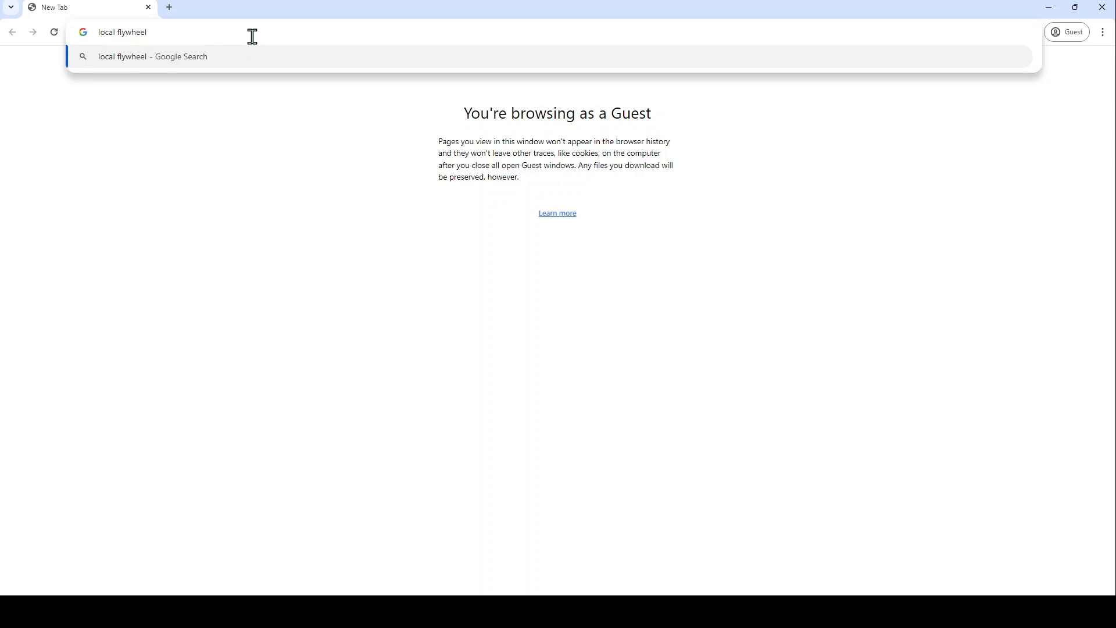
pyautogui.press('Return')
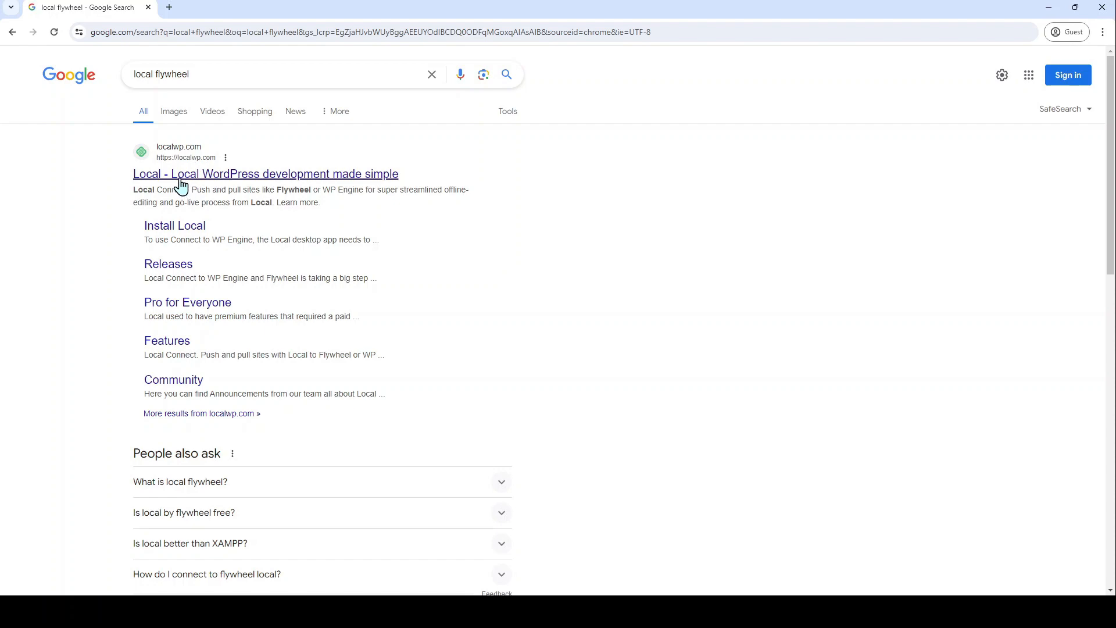
pyautogui.scroll(-10, 443, 368)
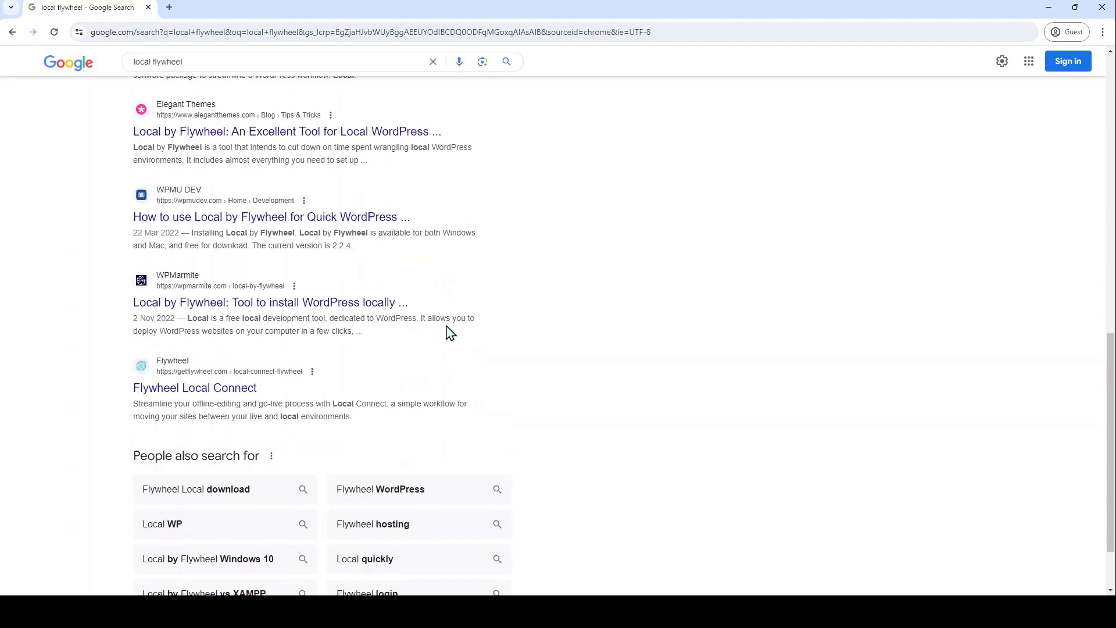
pyautogui.scroll(7, 444, 333)
pyautogui.scroll(4, 447, 334)
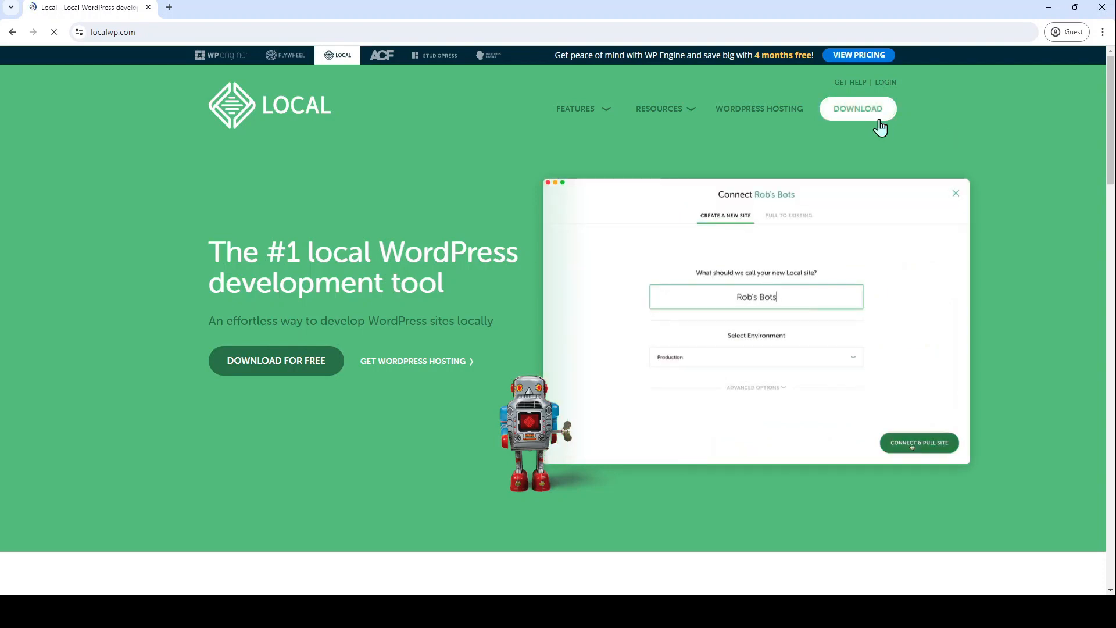
# Step: Scroll the localwp.com homepage past its workflow features to the 'Hear from the Local community' testimonials
pyautogui.scroll(-20, 535, 381)
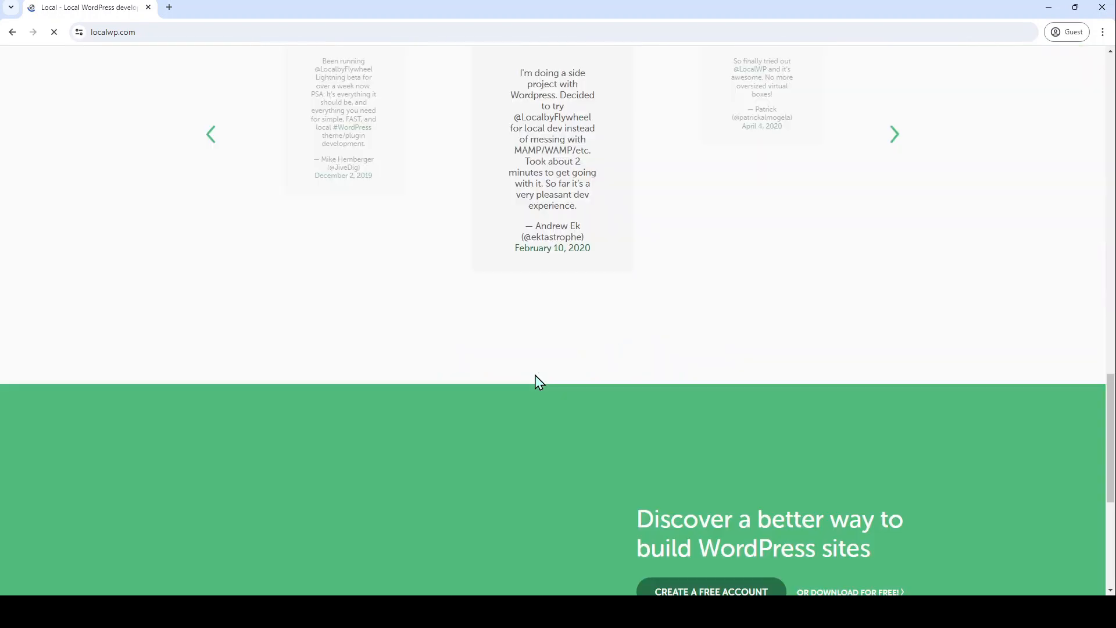
pyautogui.scroll(20, 535, 381)
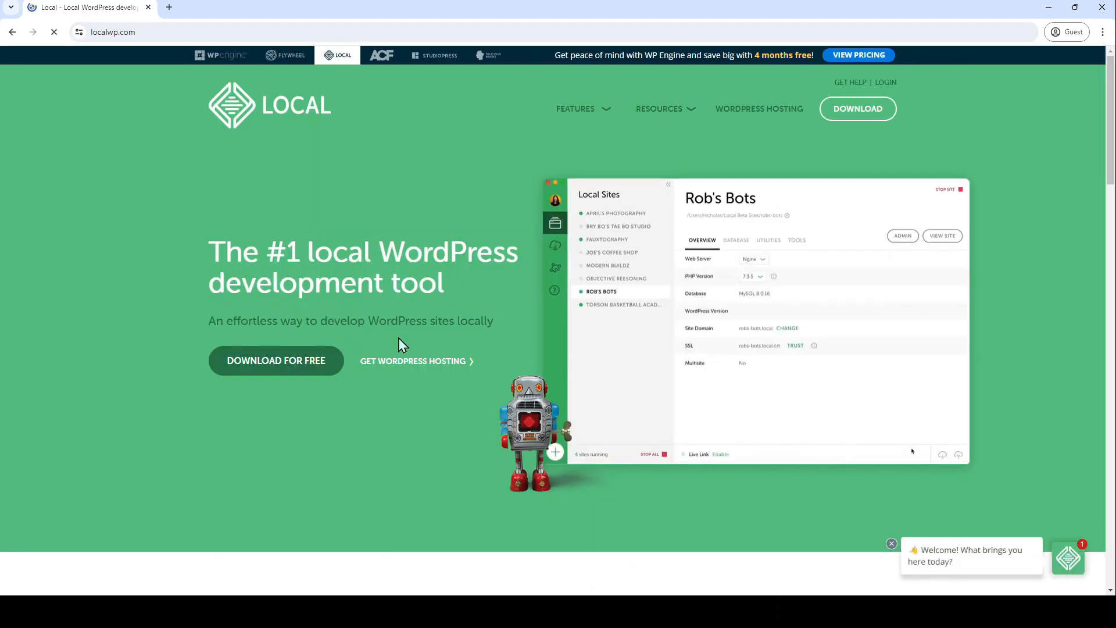
pyautogui.scroll(-6, 736, 377)
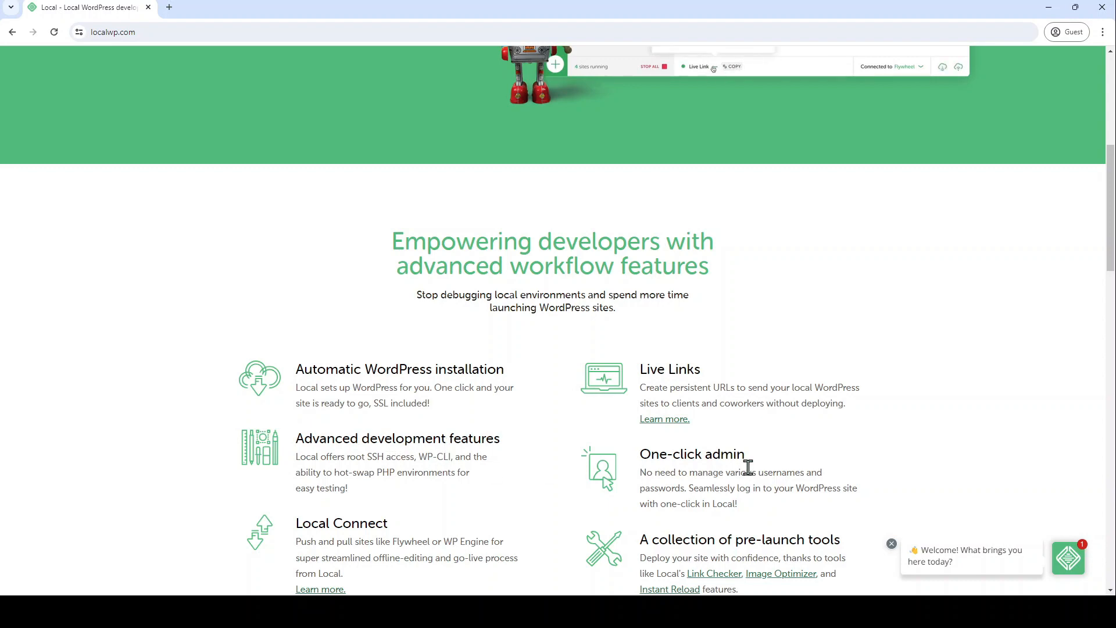
pyautogui.scroll(-3, 736, 467)
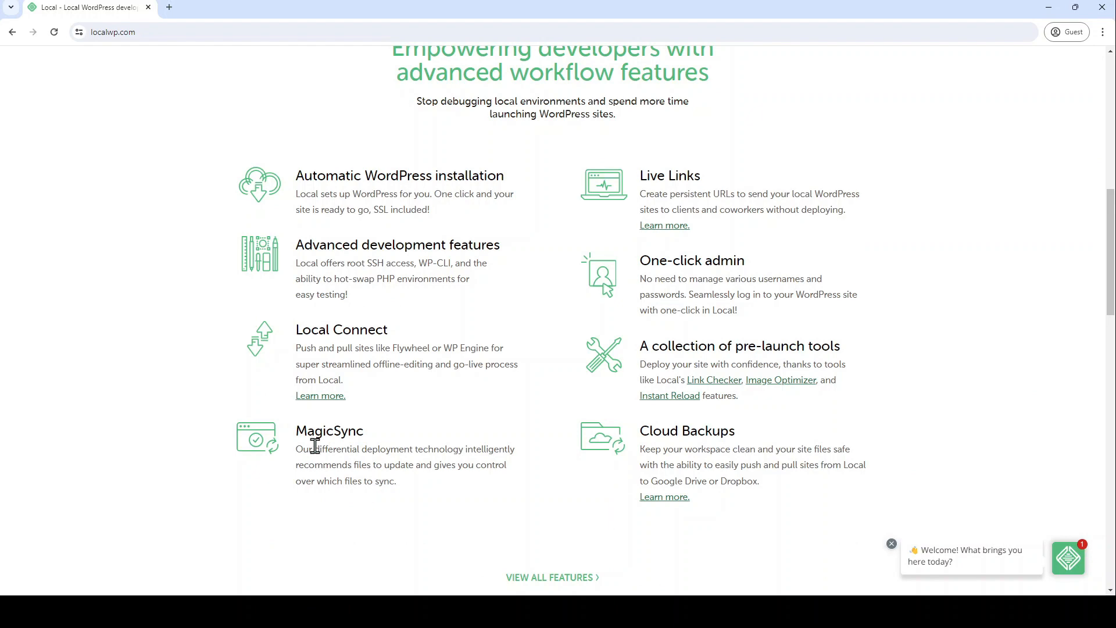
pyautogui.scroll(-3, 700, 430)
pyautogui.scroll(-8, 699, 430)
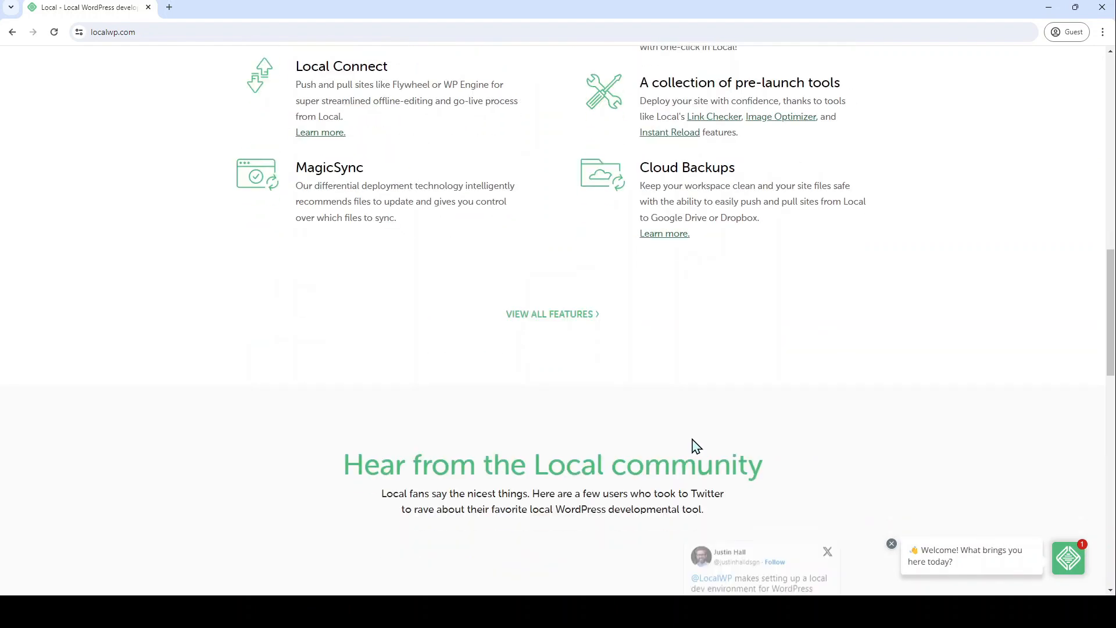
pyautogui.scroll(3, 692, 439)
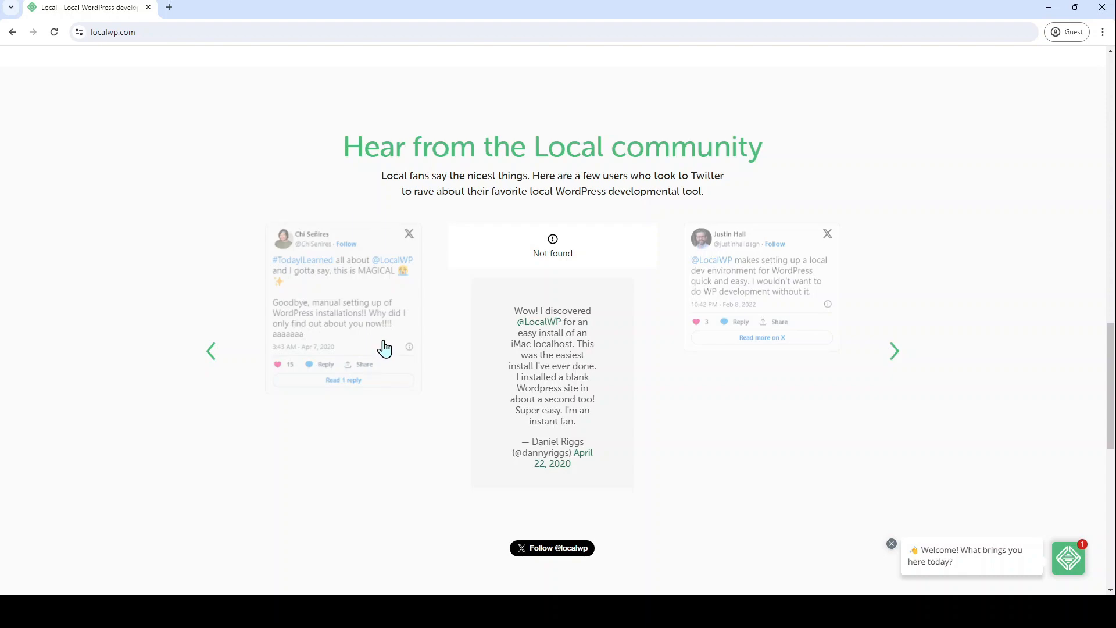
pyautogui.scroll(-4, 386, 348)
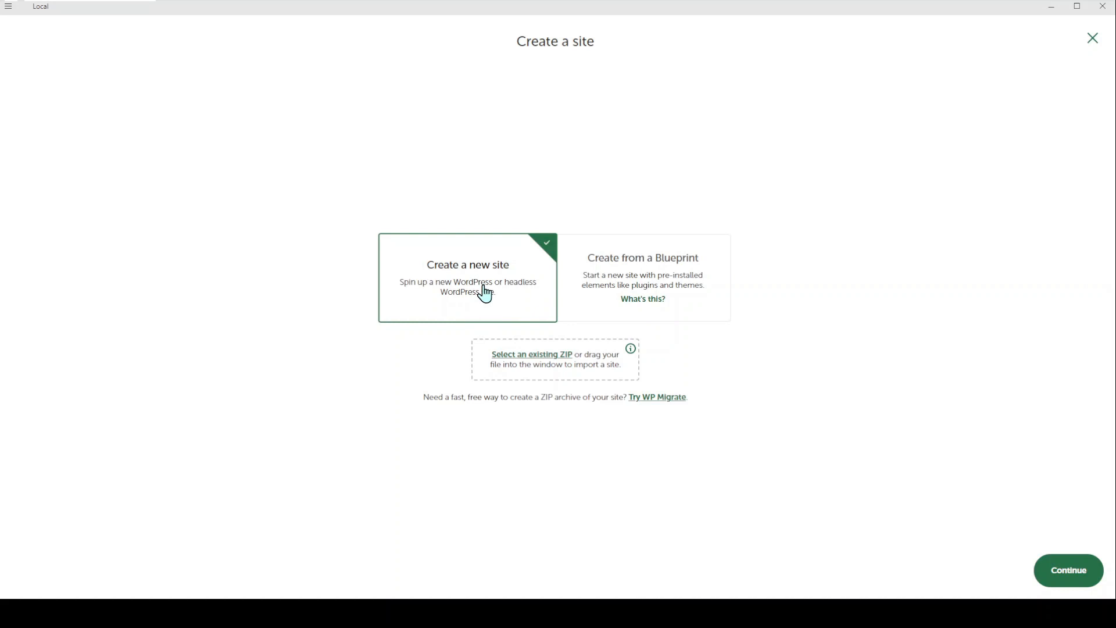
# Step: Start a brand-new site named Portlogisticswebsite with domain portlogisticswebsite.local, not from a Blueprint
pyautogui.click(665, 276)
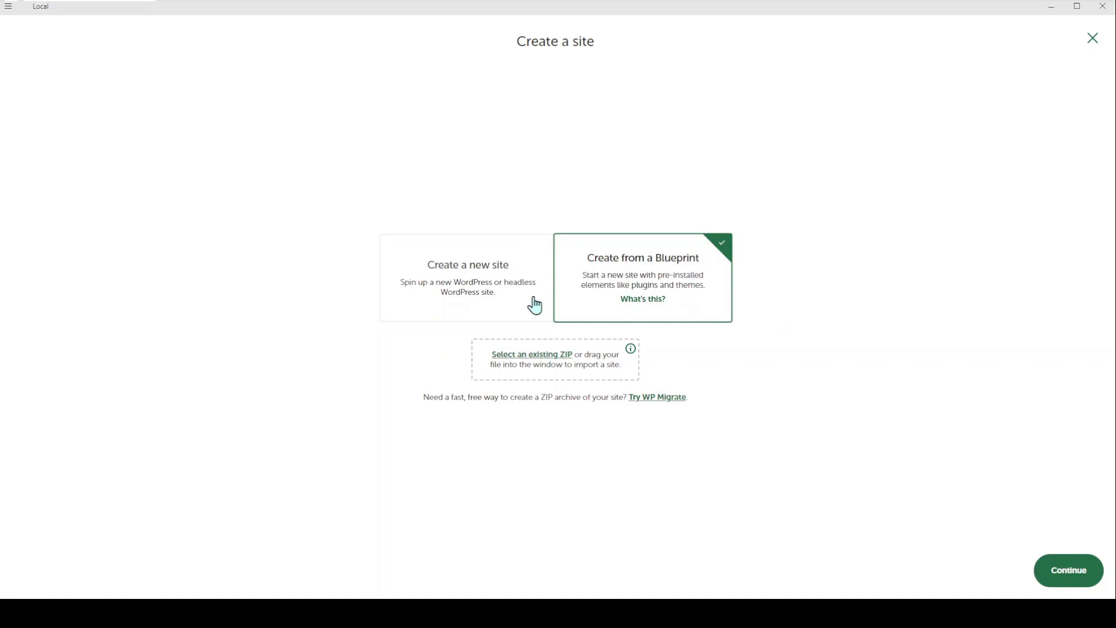
pyautogui.click(456, 281)
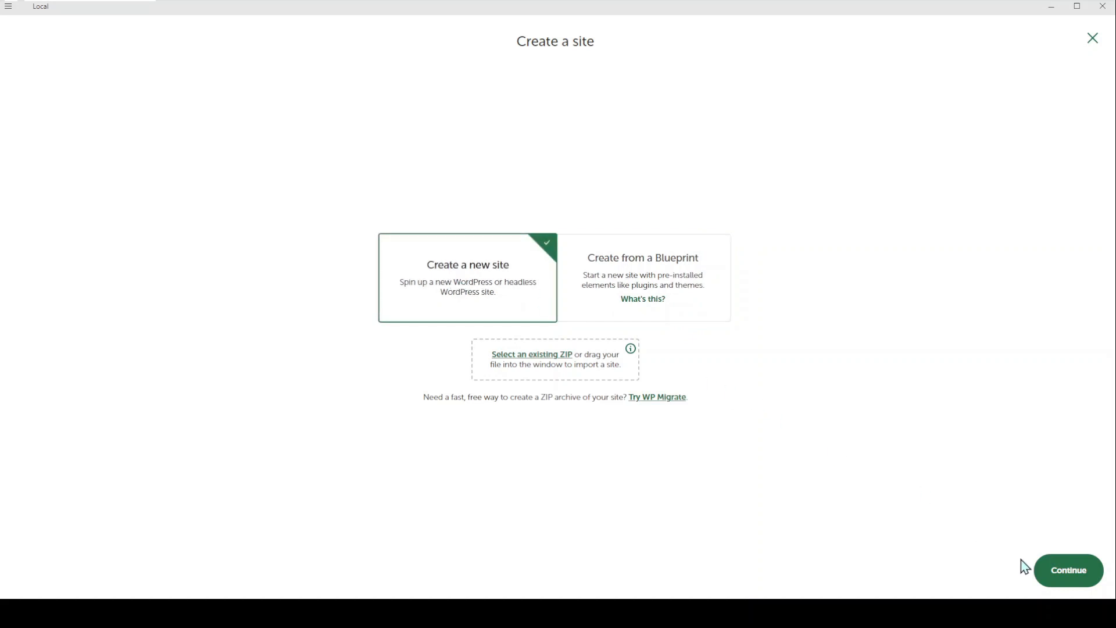
pyautogui.click(1059, 581)
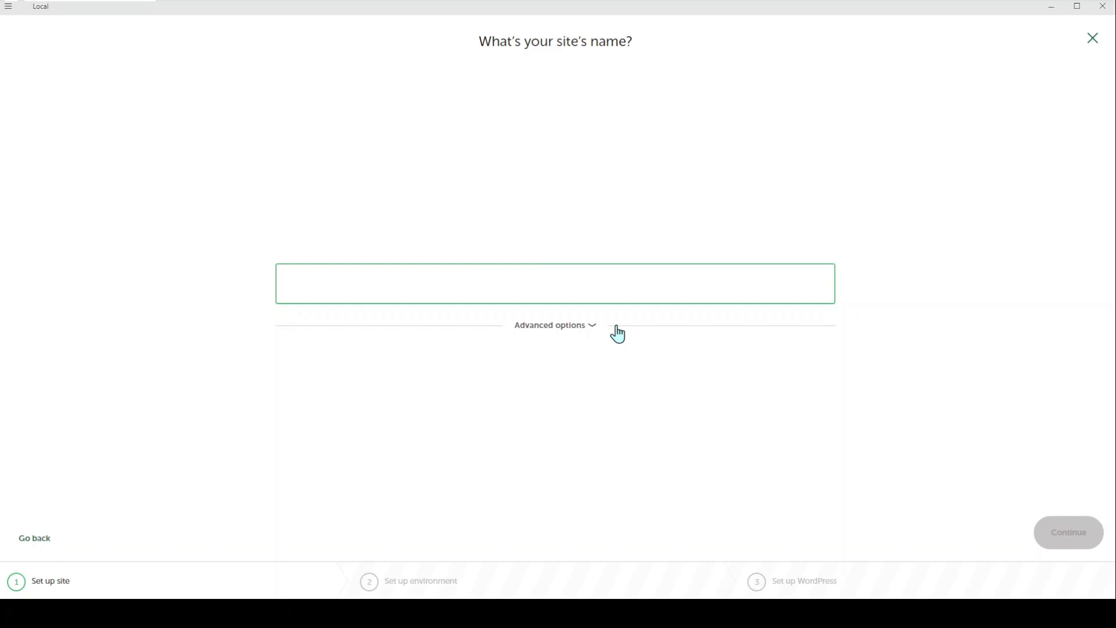
pyautogui.write('Portlogisticswebsite')
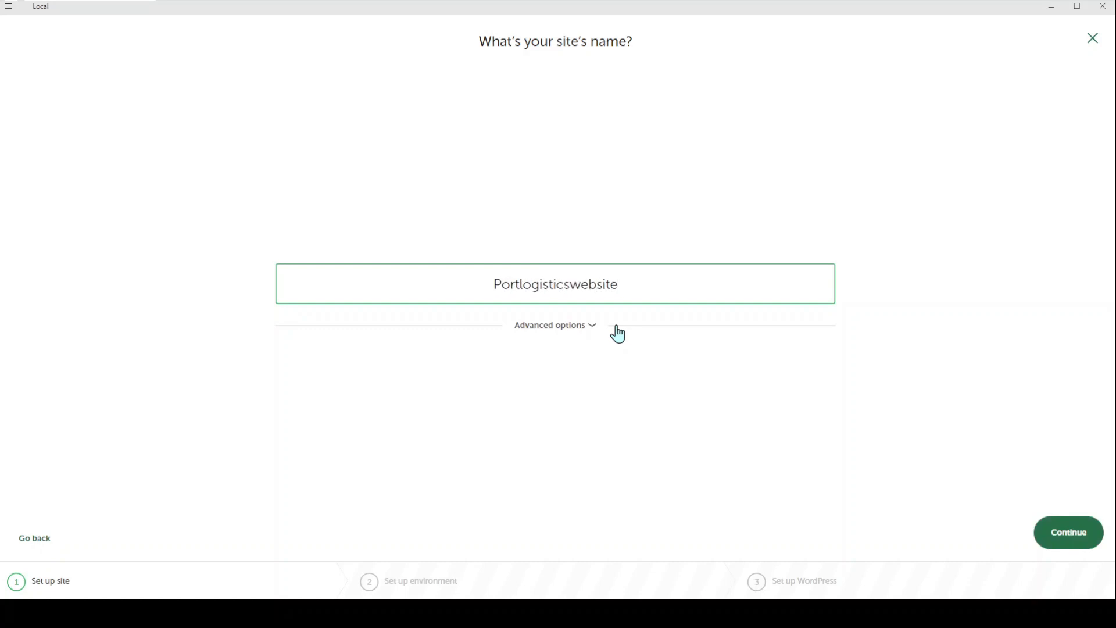
pyautogui.write('ac')
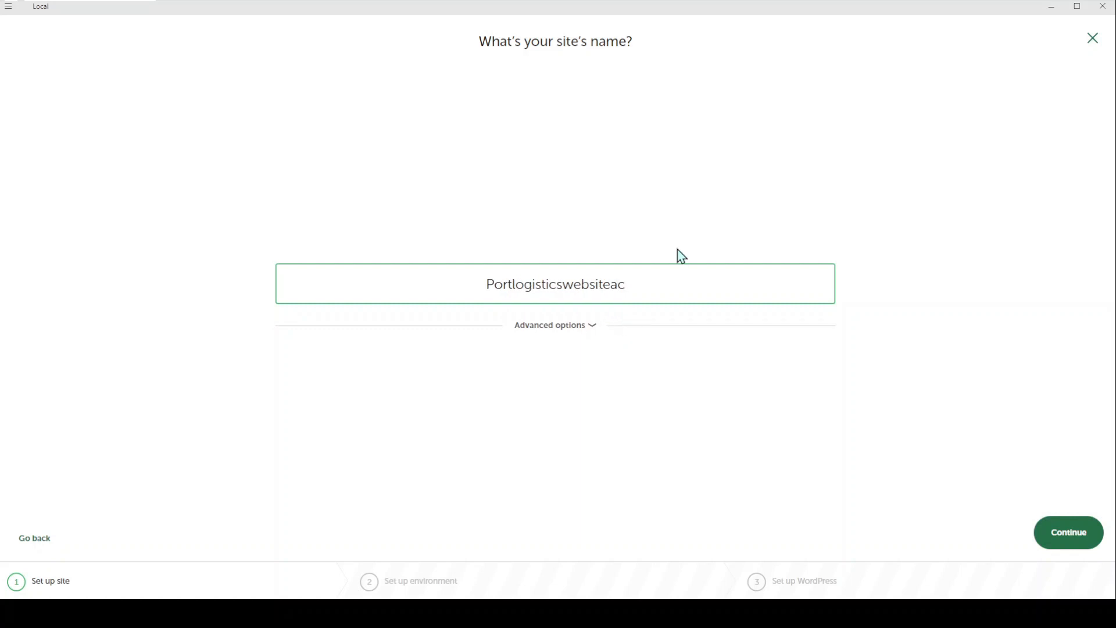
pyautogui.press('BackSpace')
pyautogui.press('BackSpace')
pyautogui.hotkey('ctrl', 'a')
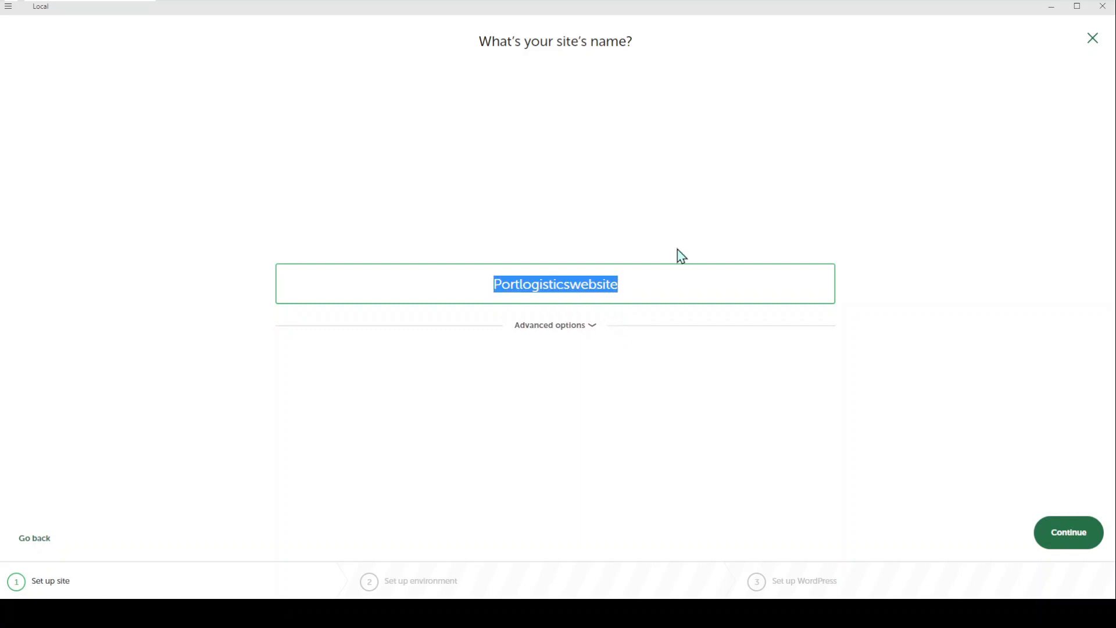
pyautogui.click(593, 327)
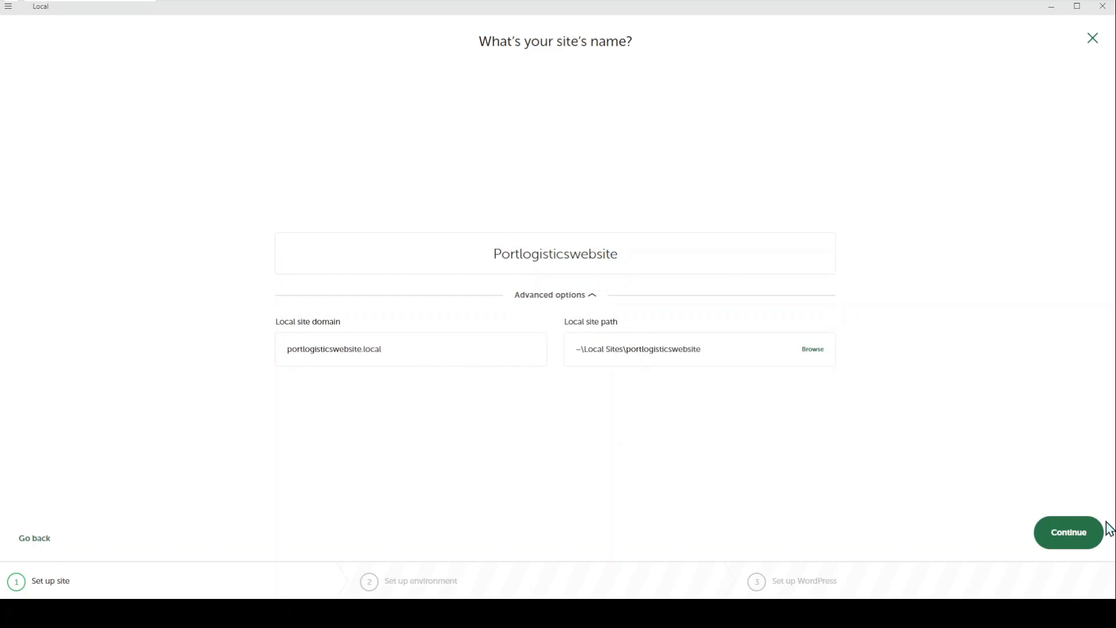
pyautogui.click(1053, 542)
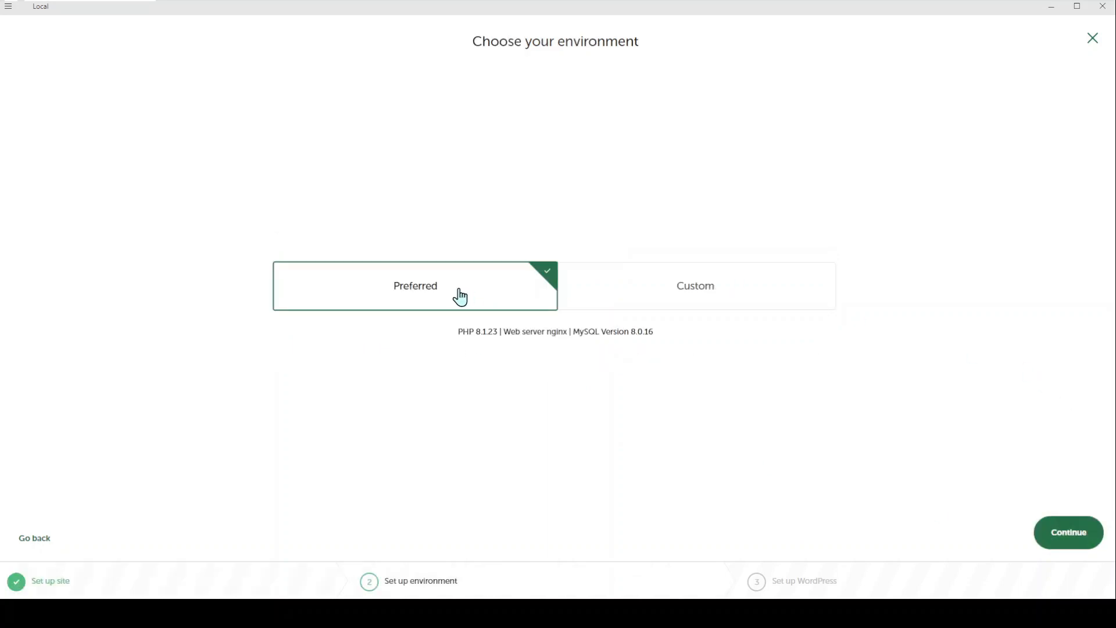
# Step: Choose a Custom environment with PHP 8.1.23, nginx 1.16.0 web server and MySQL 8.0.16 database
pyautogui.click(724, 306)
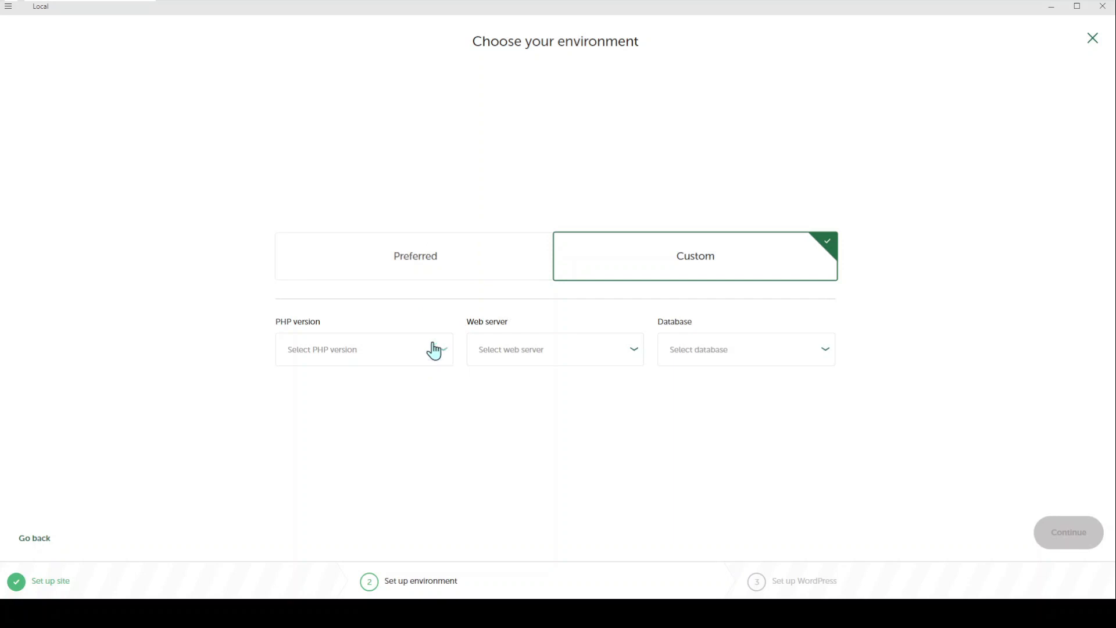
pyautogui.click(440, 278)
pyautogui.click(743, 306)
pyautogui.click(444, 356)
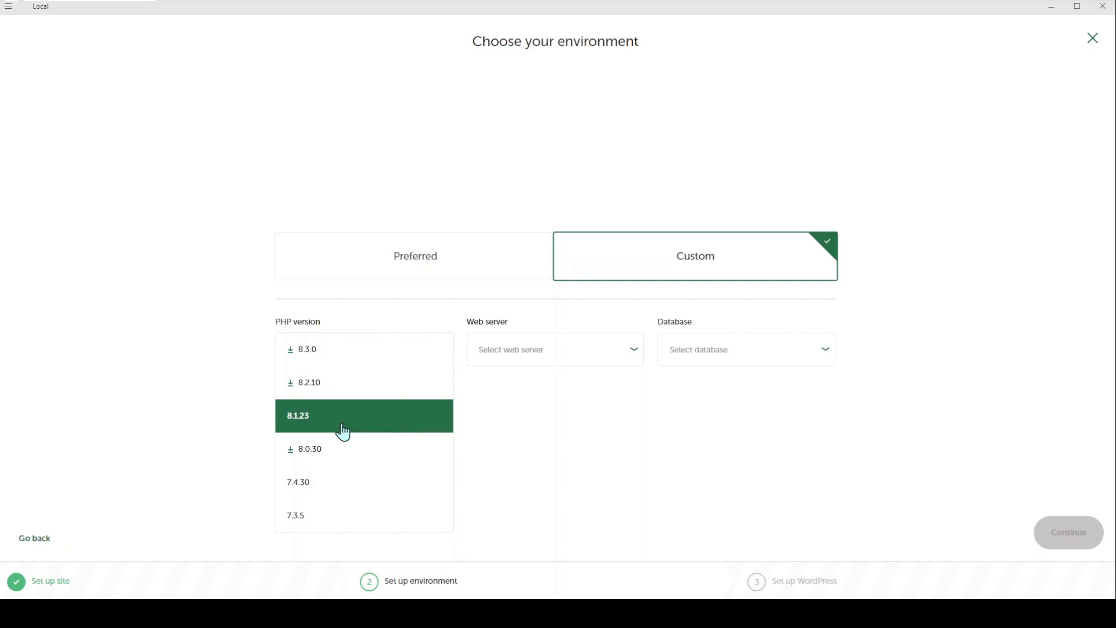
pyautogui.click(307, 427)
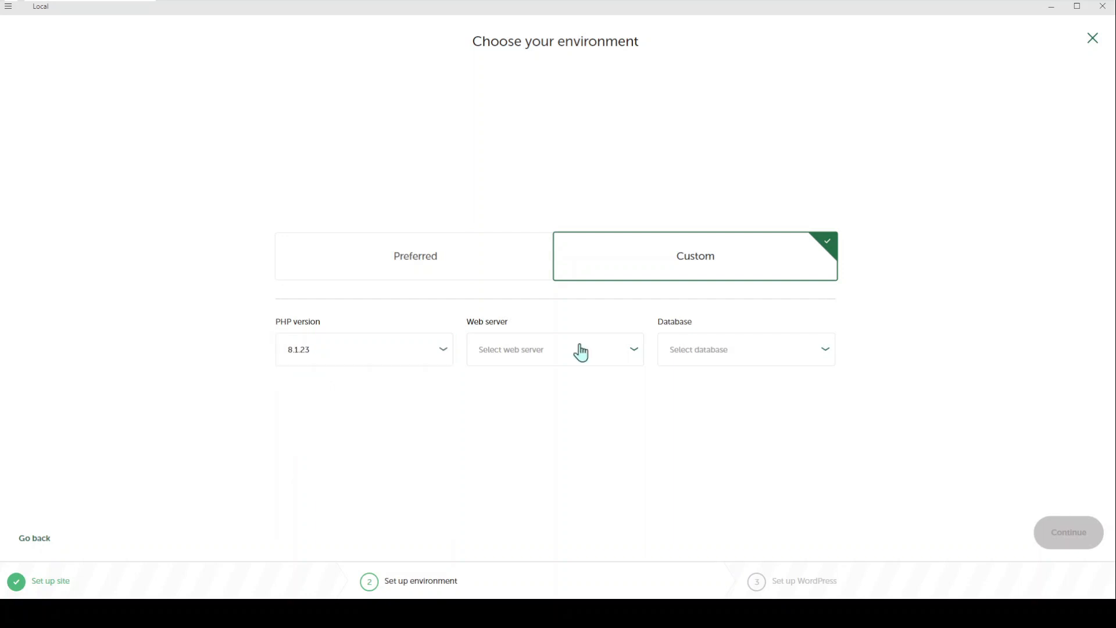
pyautogui.click(633, 349)
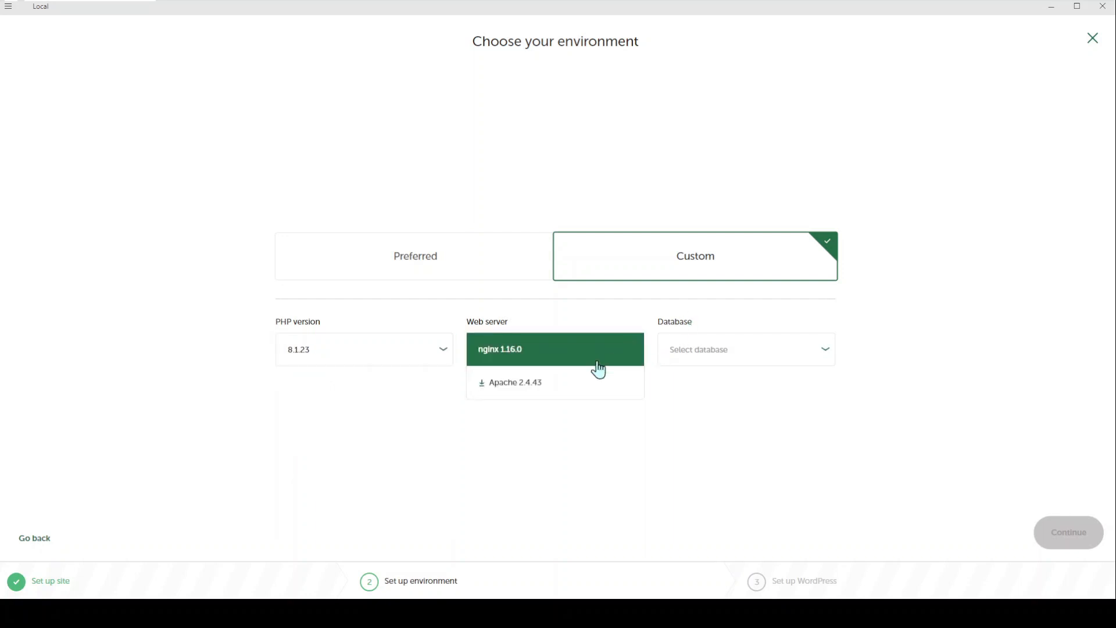
pyautogui.click(555, 365)
pyautogui.click(833, 352)
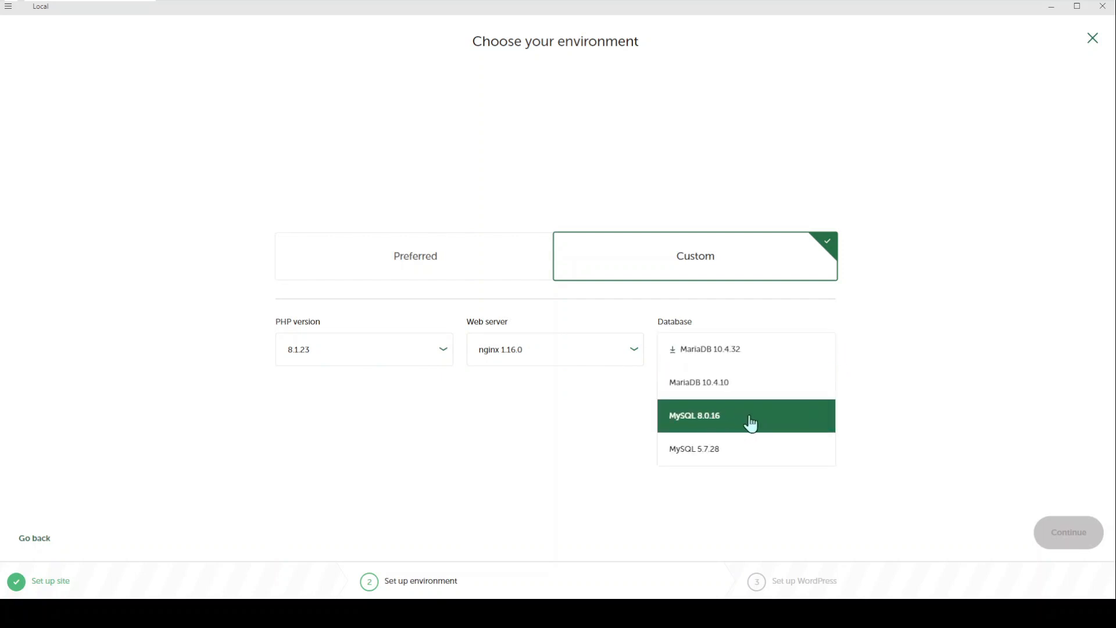
pyautogui.click(719, 423)
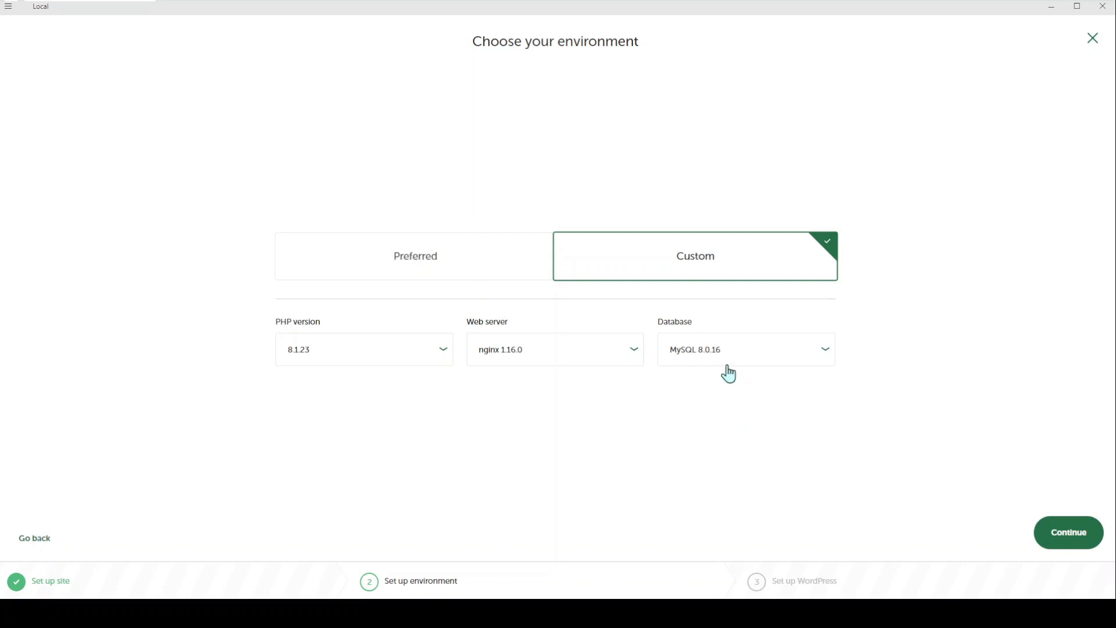
pyautogui.click(1075, 526)
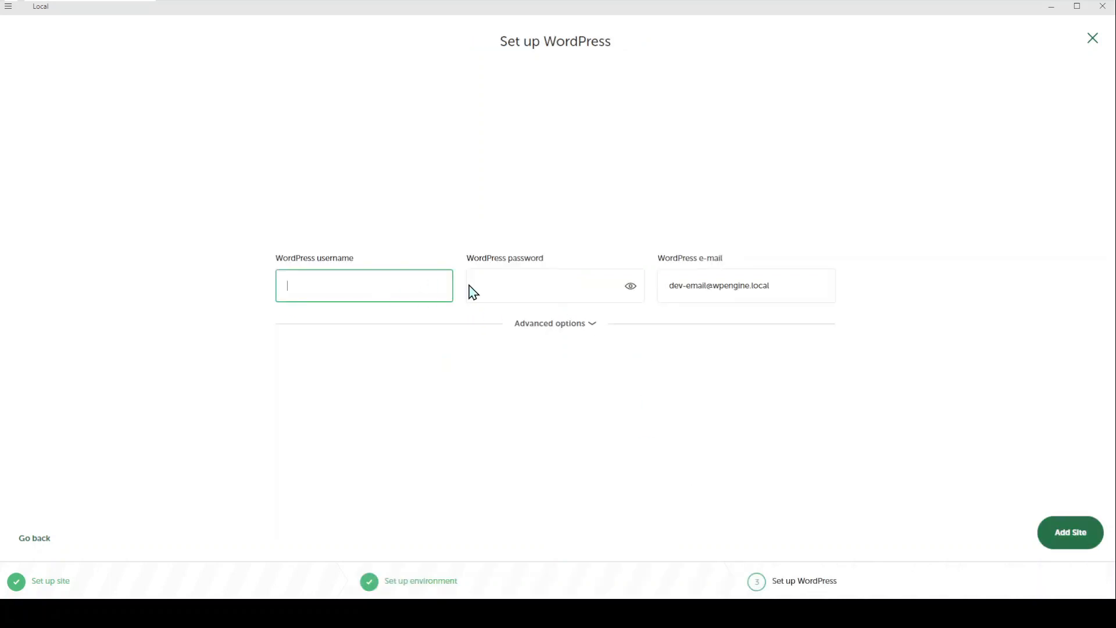
# Step: Paste the admin username and password into the WordPress setup fields and reveal the password
pyautogui.click(521, 289)
pyautogui.hotkey('ctrl', 'v')
pyautogui.click(365, 286)
pyautogui.write('Portlogisticswebsite123')
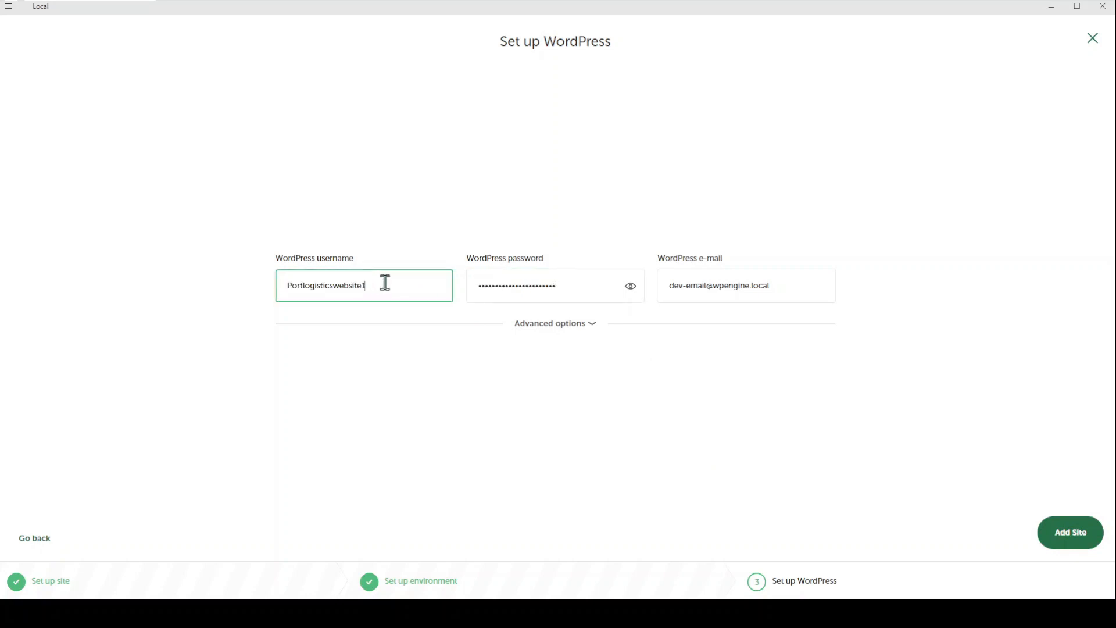
pyautogui.click(578, 324)
pyautogui.click(587, 297)
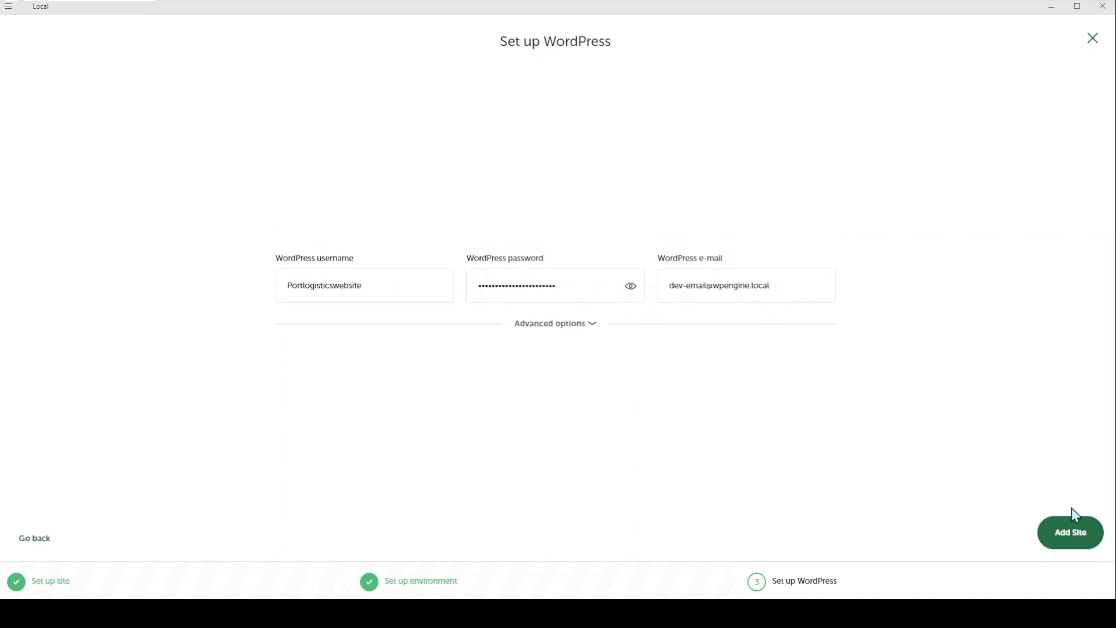
pyautogui.click(631, 289)
# Step: Add the site, let it finish installing, then stop Portlogisticswebsite
pyautogui.click(1064, 528)
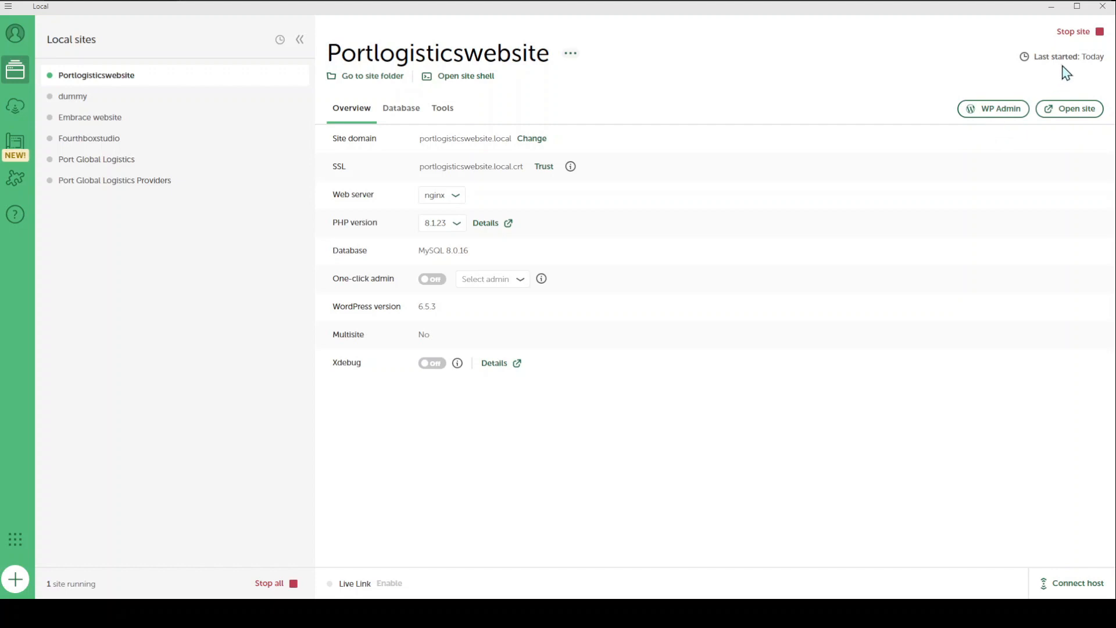
pyautogui.click(1079, 35)
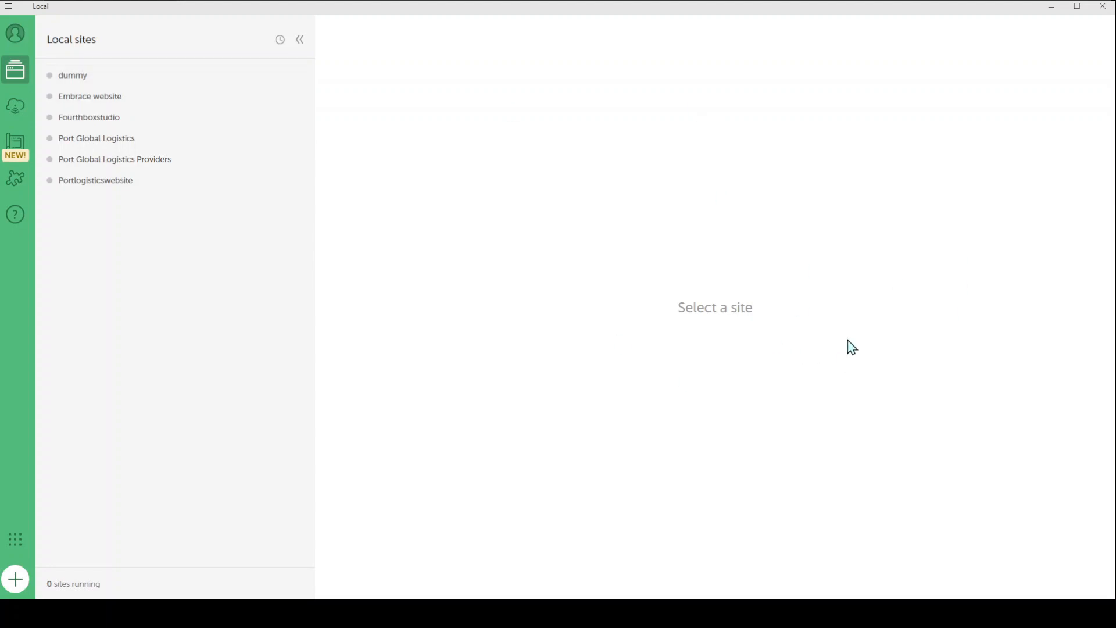
# Step: Select Portlogisticswebsite, start it again, and open its WP Admin in Chrome
pyautogui.click(88, 183)
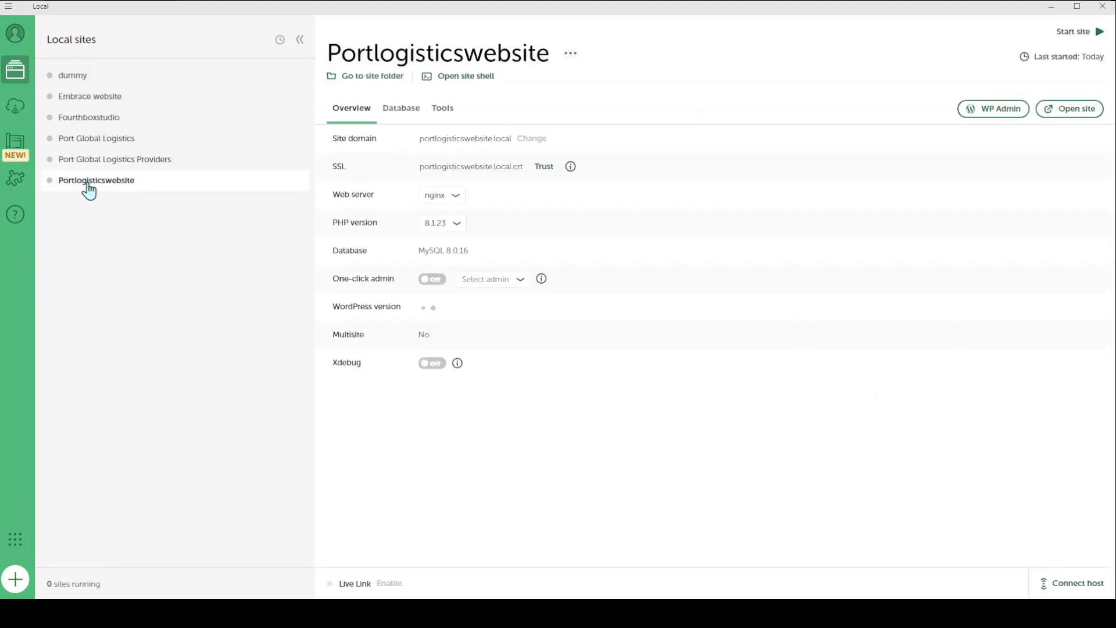
pyautogui.click(1078, 42)
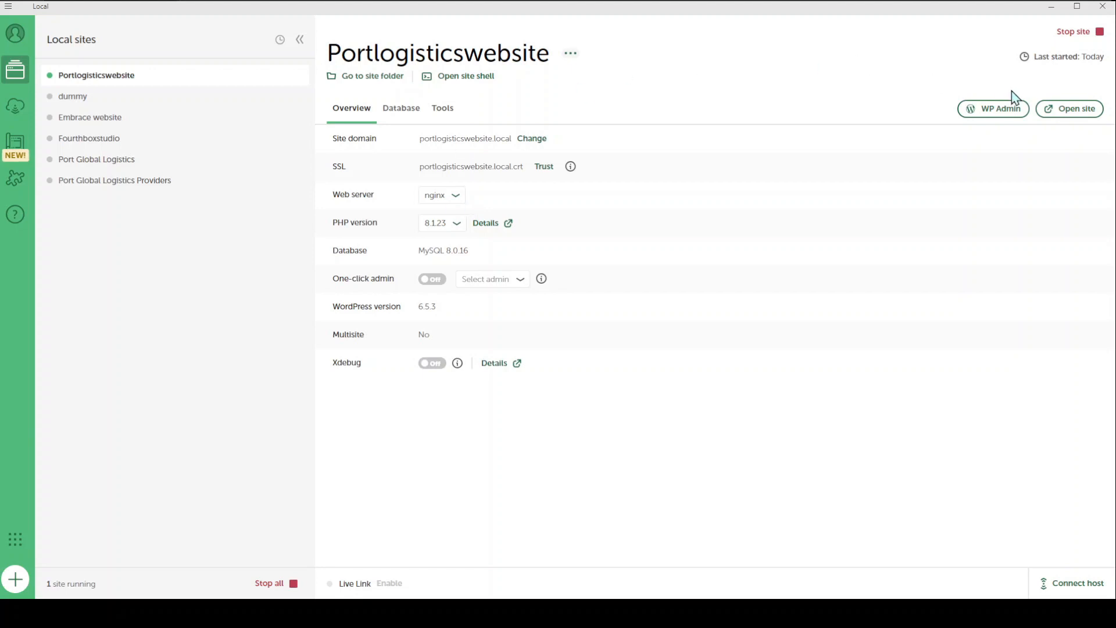
pyautogui.click(994, 121)
pyautogui.click(996, 108)
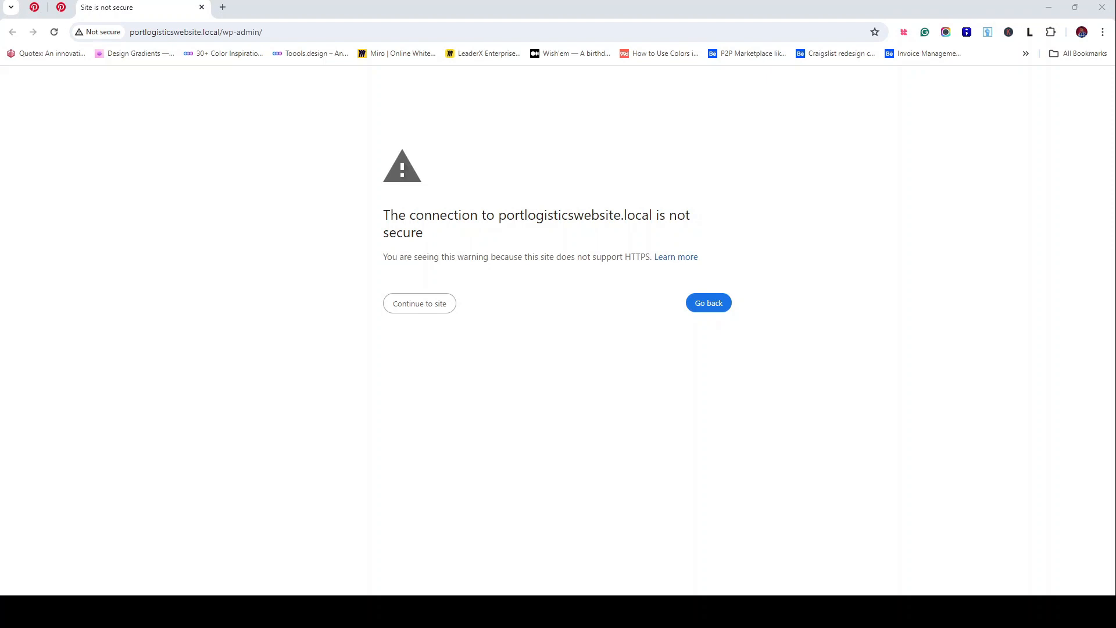
# Step: Proceed past the not-secure warning and enter the admin username on the login form
pyautogui.click(434, 312)
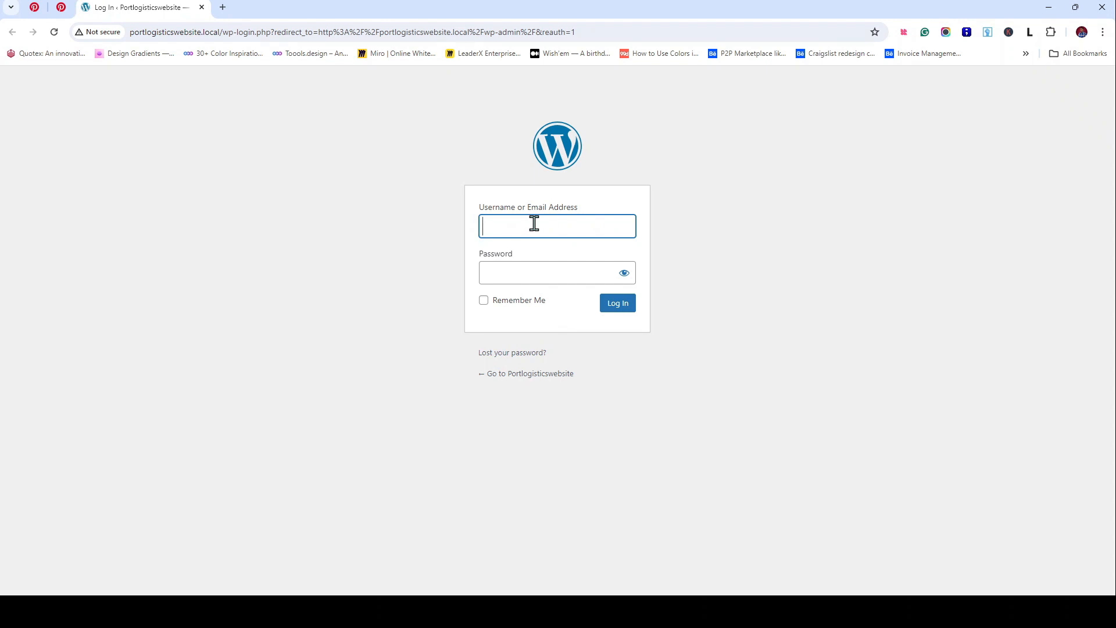
pyautogui.write('Portlogisticswebsite123')
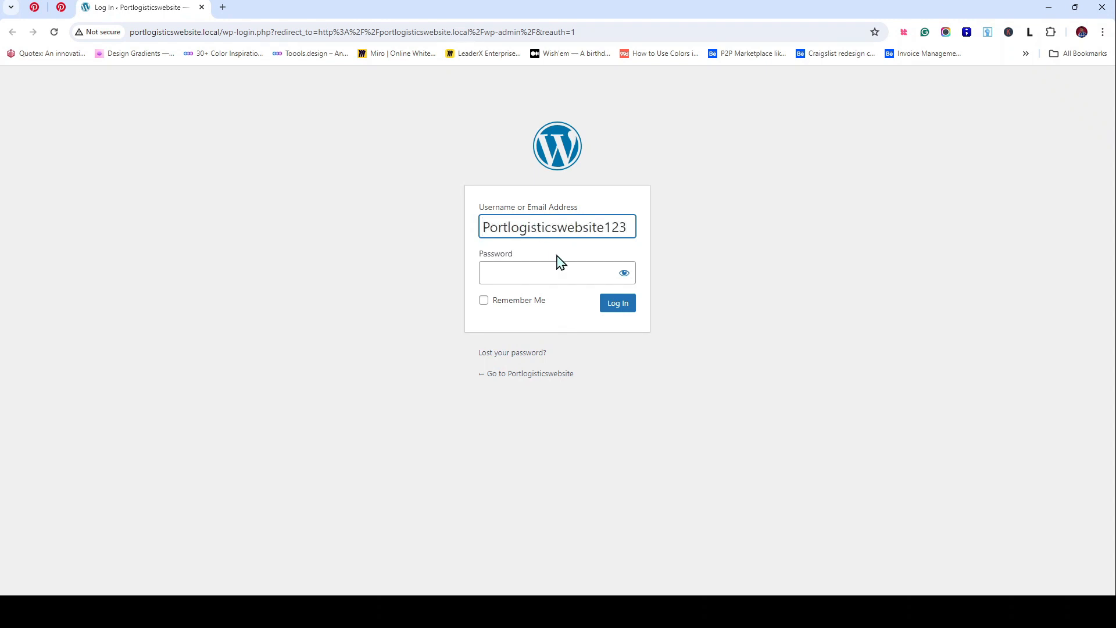
pyautogui.press('BackSpace')
pyautogui.press('BackSpace')
pyautogui.press('BackSpace')
# Step: Fill in the account password and tick Remember Me
pyautogui.click(559, 269)
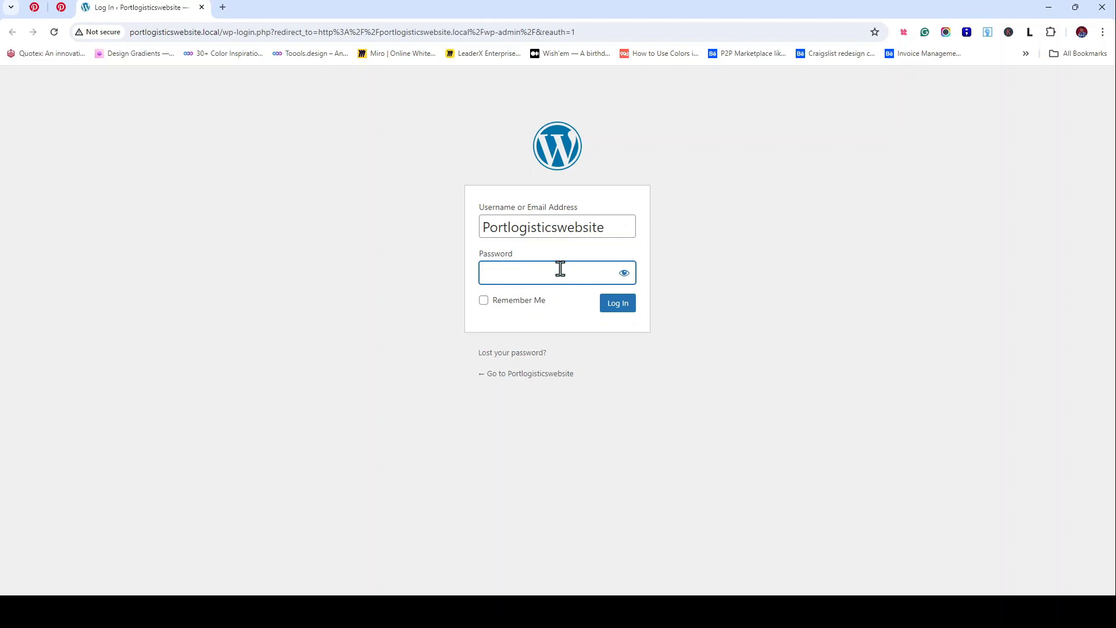
pyautogui.hotkey('ctrl', 'v')
pyautogui.hotkey('ctrl', 'a')
pyautogui.press('BackSpace')
pyautogui.write('***')
pyautogui.hotkey('ctrl', 'a')
pyautogui.hotkey('ctrl', 'v')
pyautogui.click(483, 301)
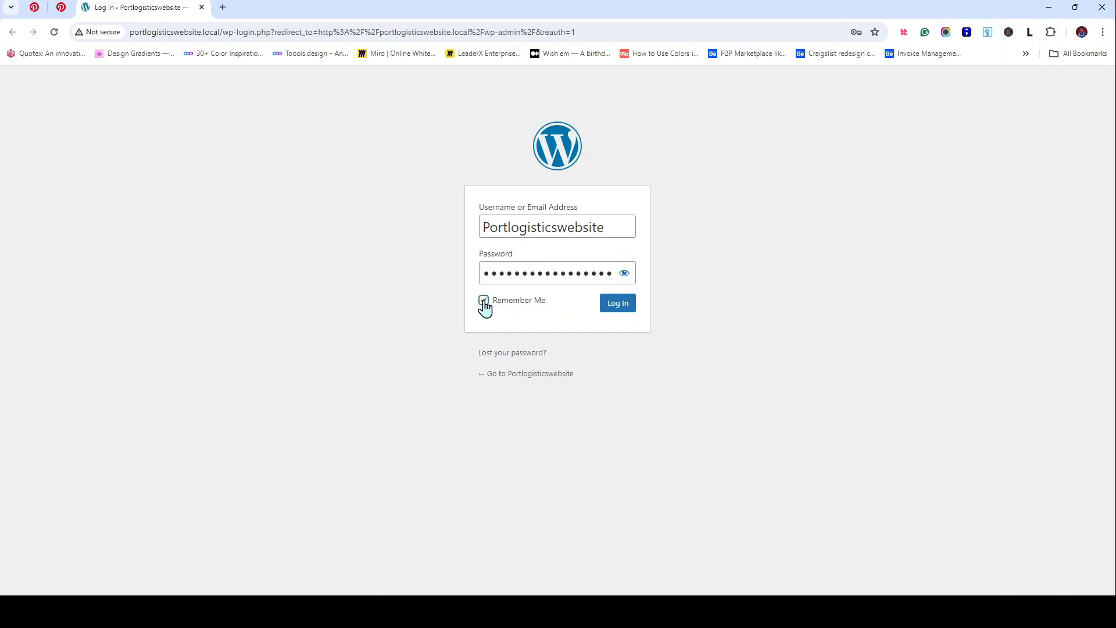
# Step: Log in to reach the Portlogisticswebsite Dashboard with the WordPress 6.5.3 welcome panel
pyautogui.click(632, 317)
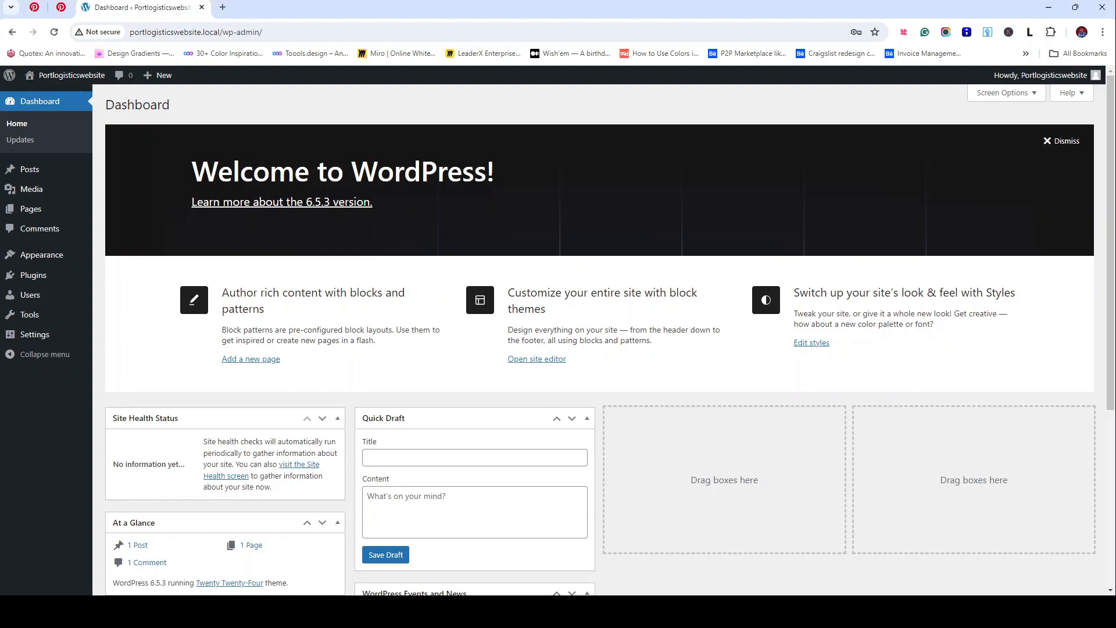
# Step: Open the site's front page in a new tab, scroll through it, then bring up the Figma design
pyautogui.middleClick(74, 84)
pyautogui.click(261, 7)
pyautogui.scroll(-20, 349, 215)
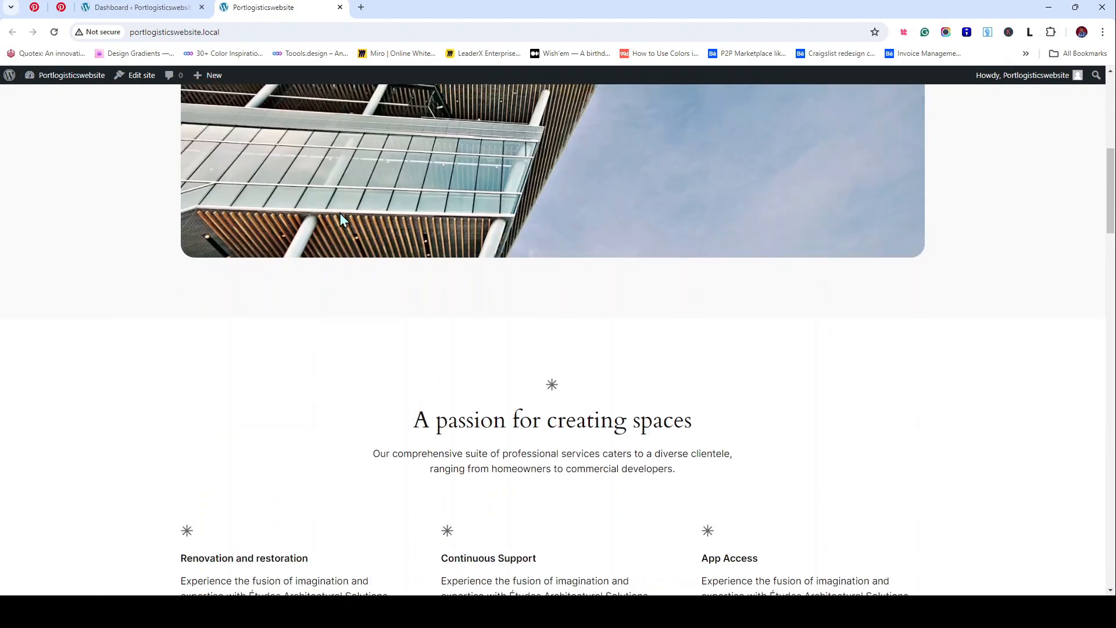
pyautogui.scroll(-18, 343, 221)
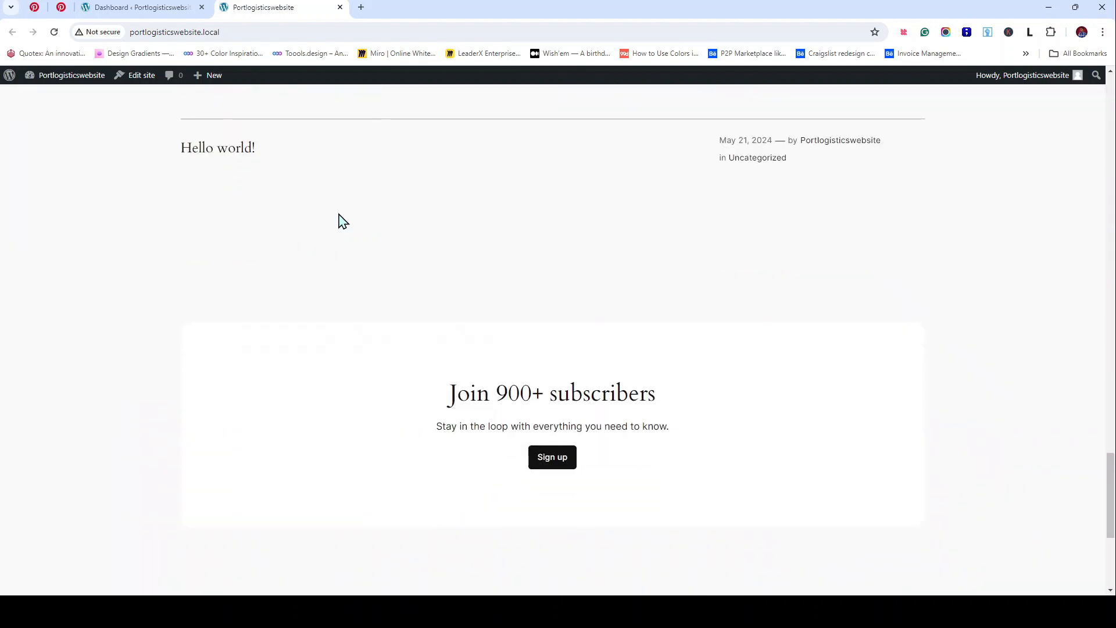
pyautogui.scroll(20, 343, 221)
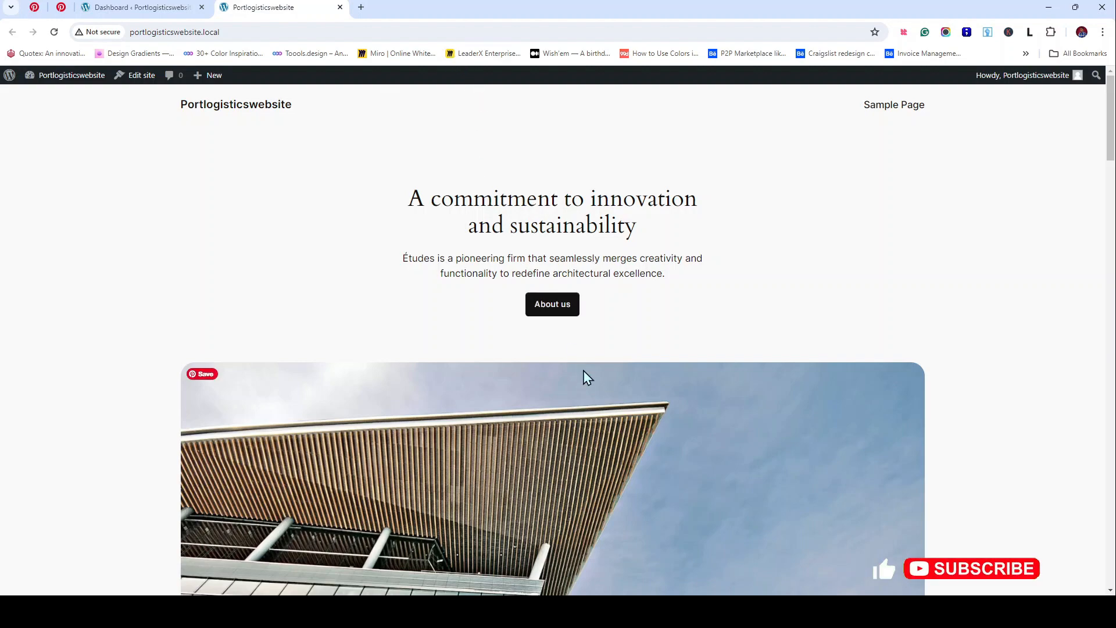
pyautogui.scroll(-3, 612, 375)
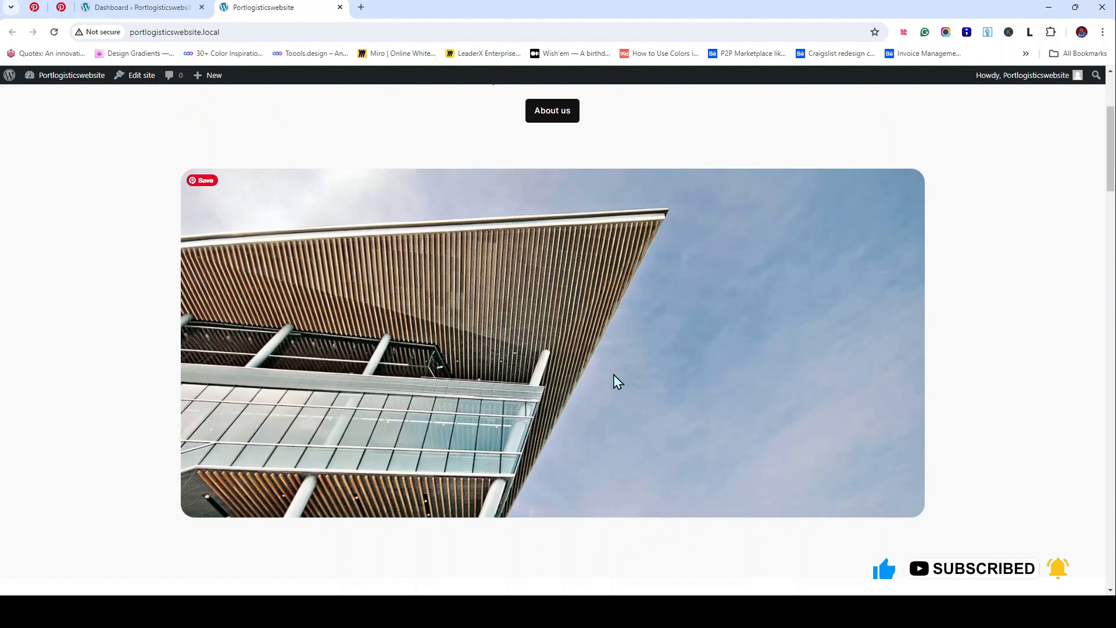
pyautogui.scroll(-5, 613, 375)
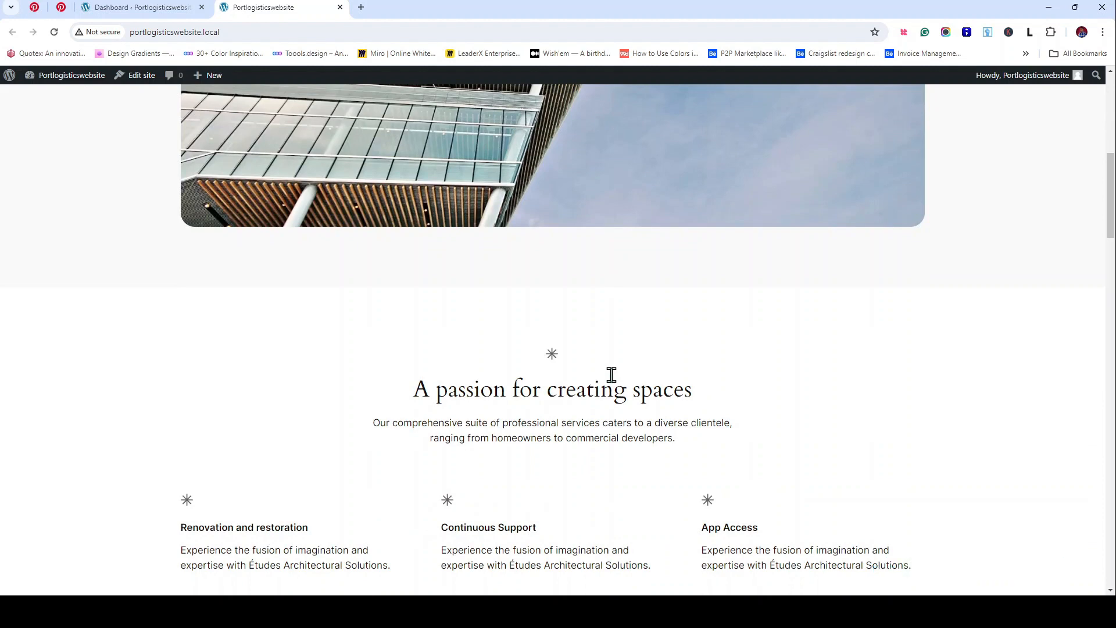
pyautogui.scroll(8, 611, 375)
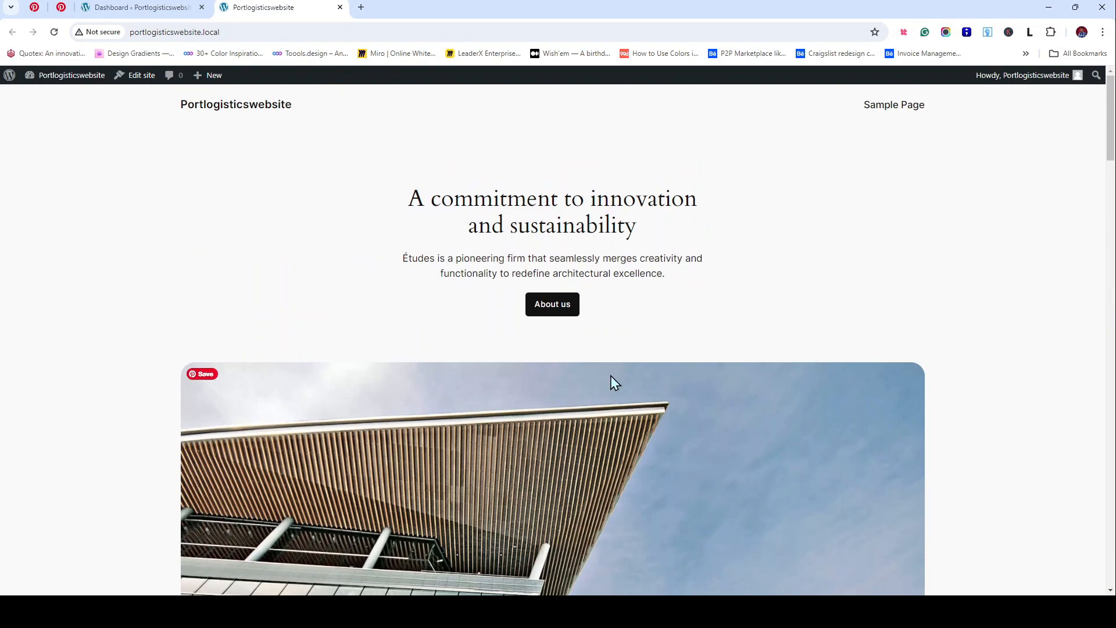
pyautogui.click(546, 611)
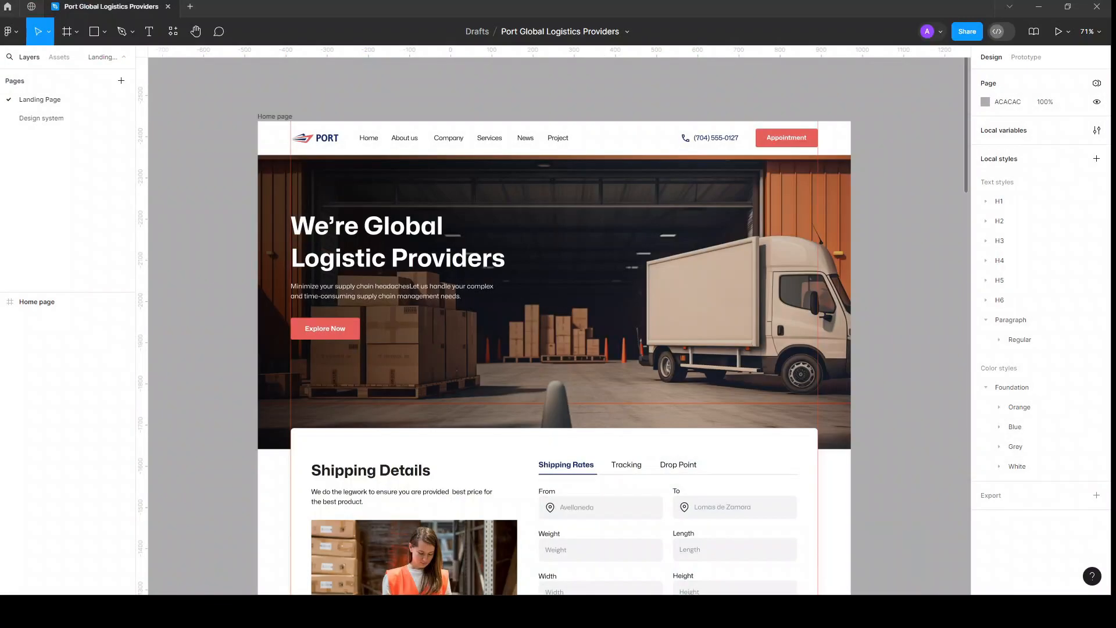
pyautogui.scroll(-15, 558, 413)
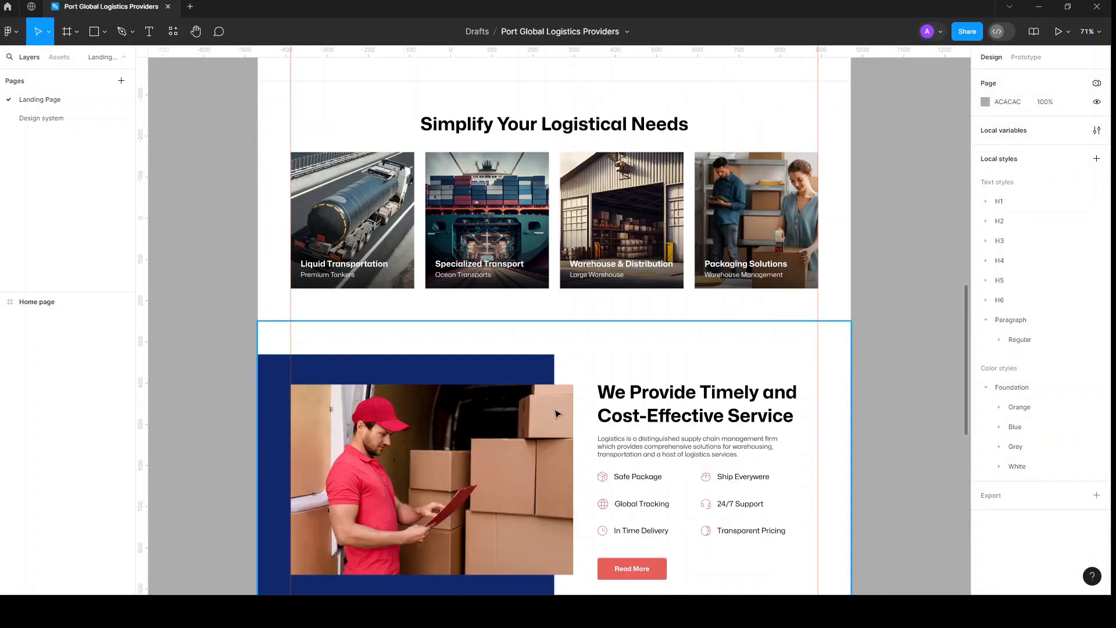
pyautogui.scroll(-10, 557, 414)
pyautogui.scroll(15, 557, 407)
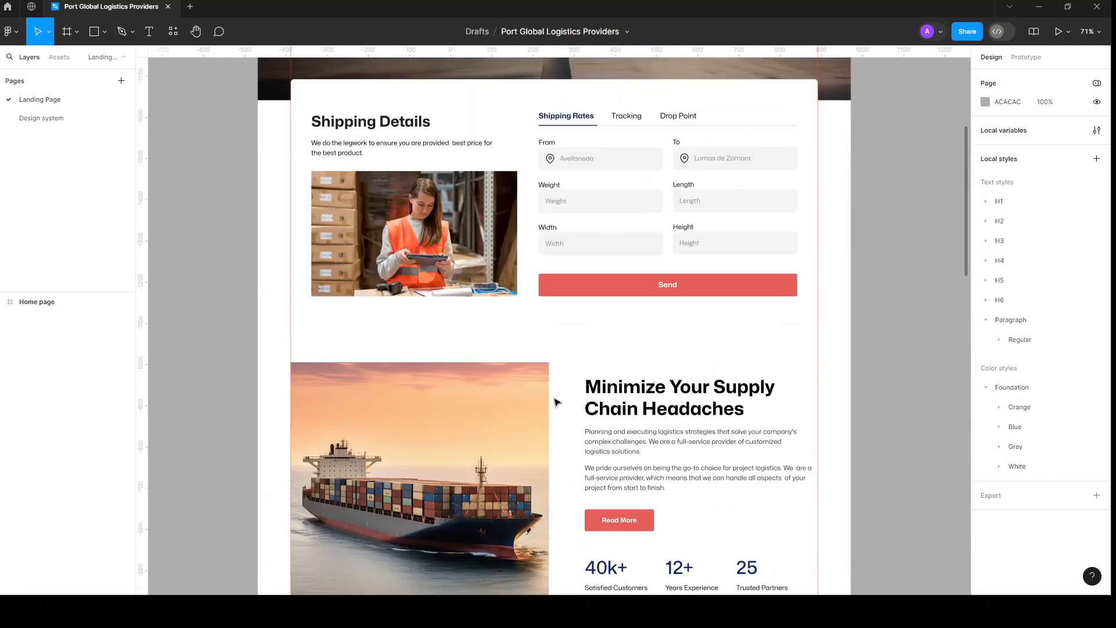
pyautogui.scroll(8, 556, 403)
pyautogui.scroll(-3, 557, 402)
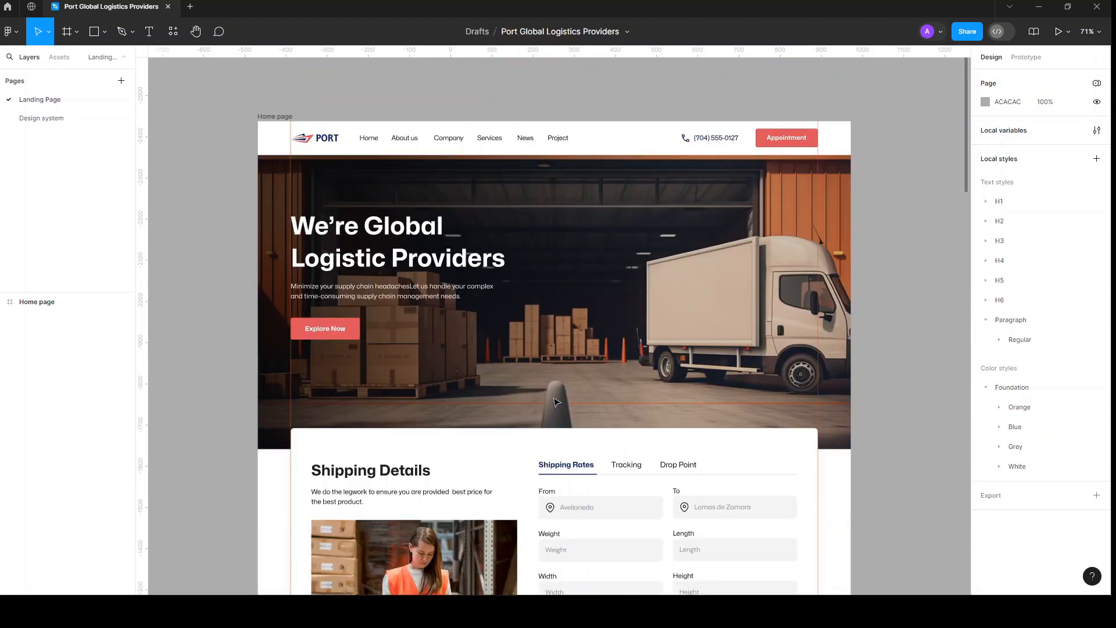
pyautogui.press('h')
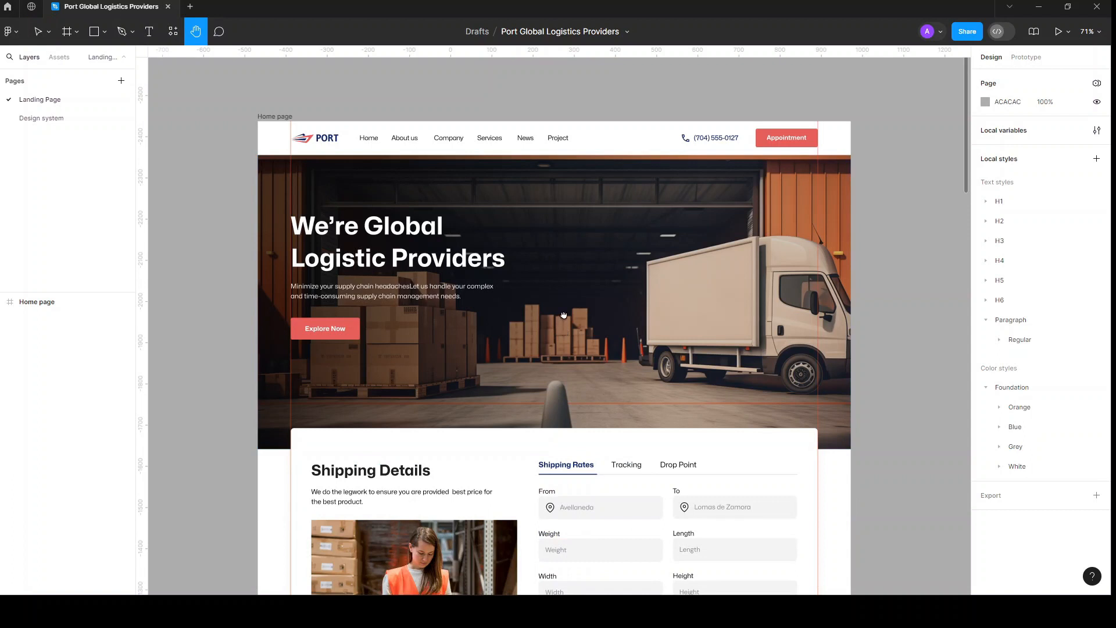
pyautogui.moveTo(564, 320); pyautogui.dragTo(563, 303)
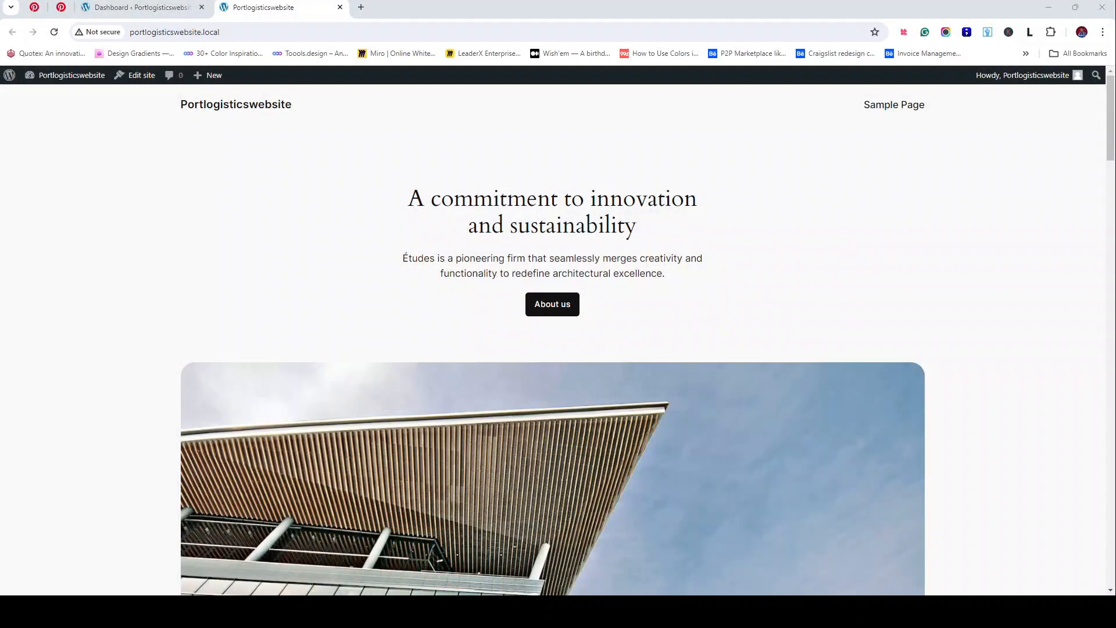
# Step: Return to the Dashboard tab showing the Welcome to WordPress! panel
pyautogui.click(118, 8)
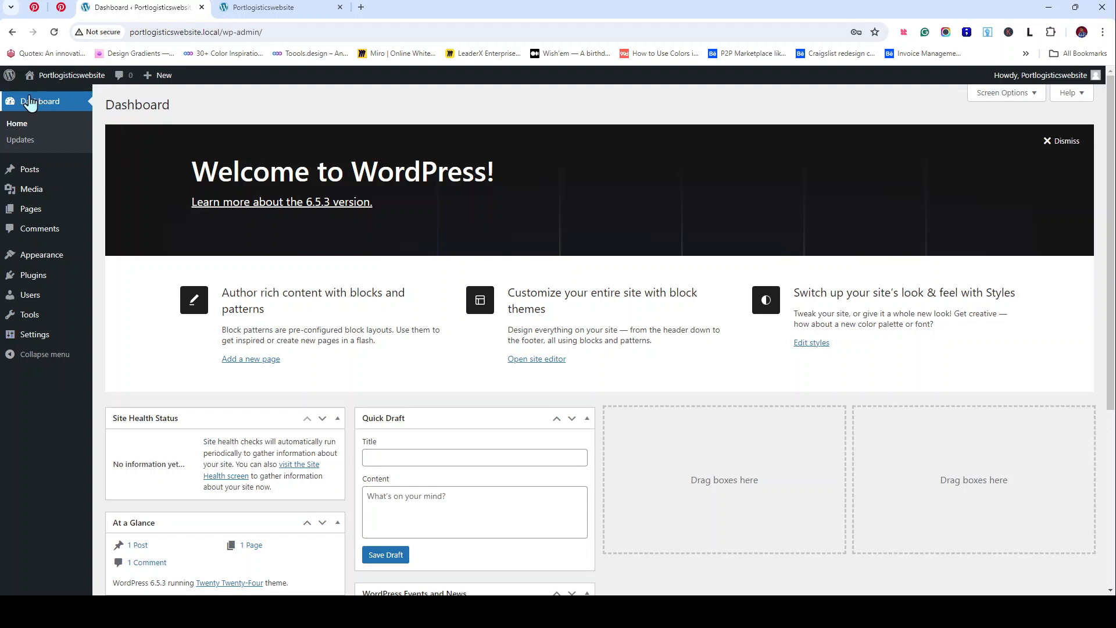
pyautogui.moveTo(10, 78)
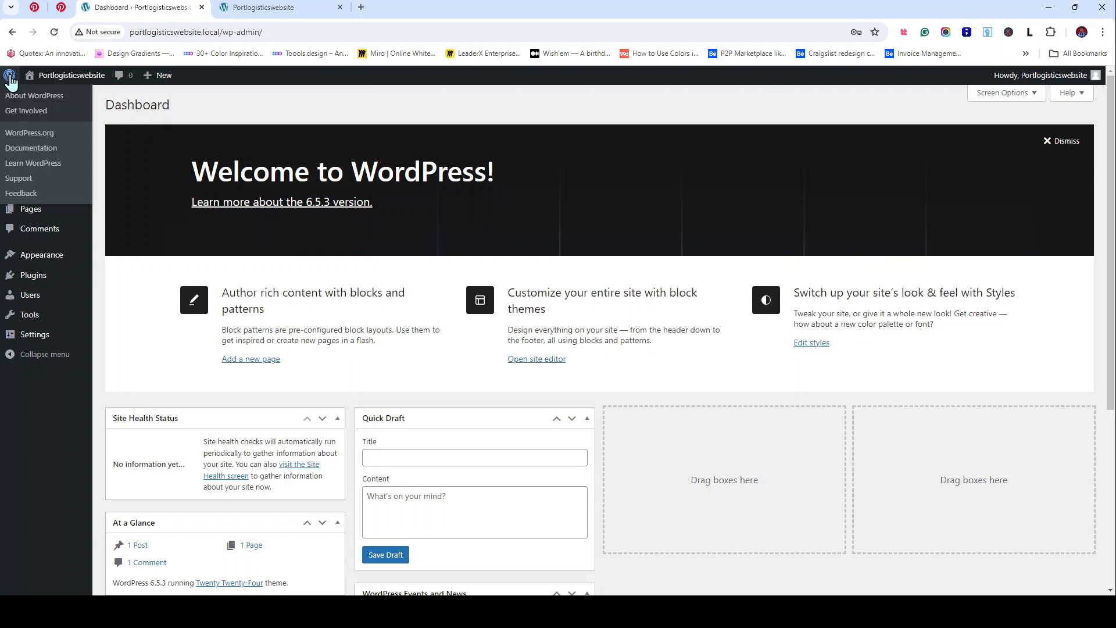
pyautogui.click(10, 78)
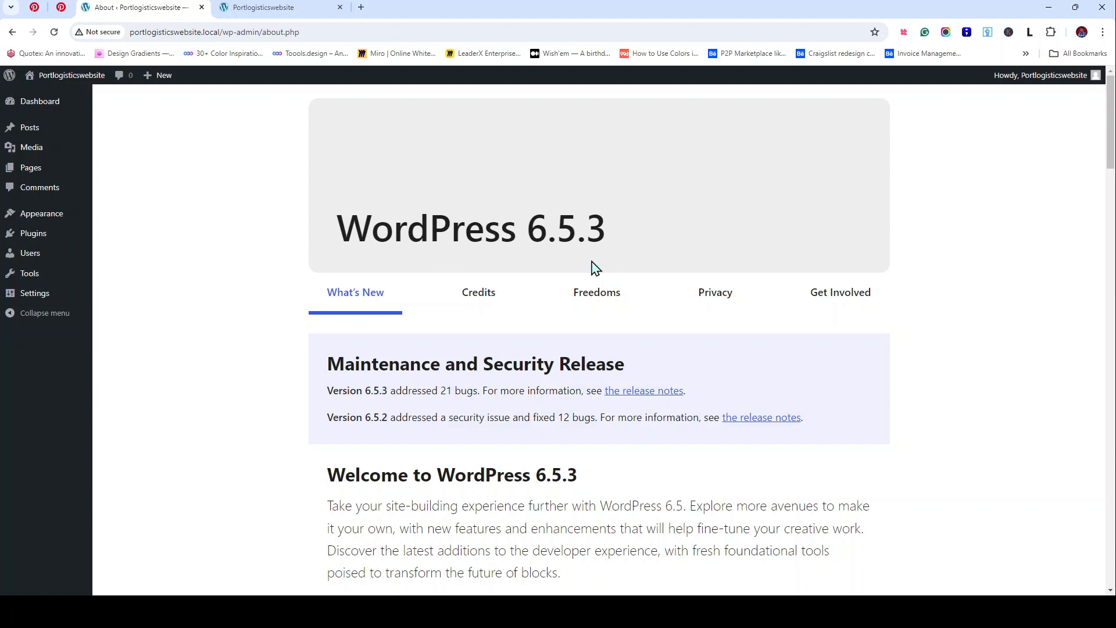
pyautogui.scroll(-2, 685, 214)
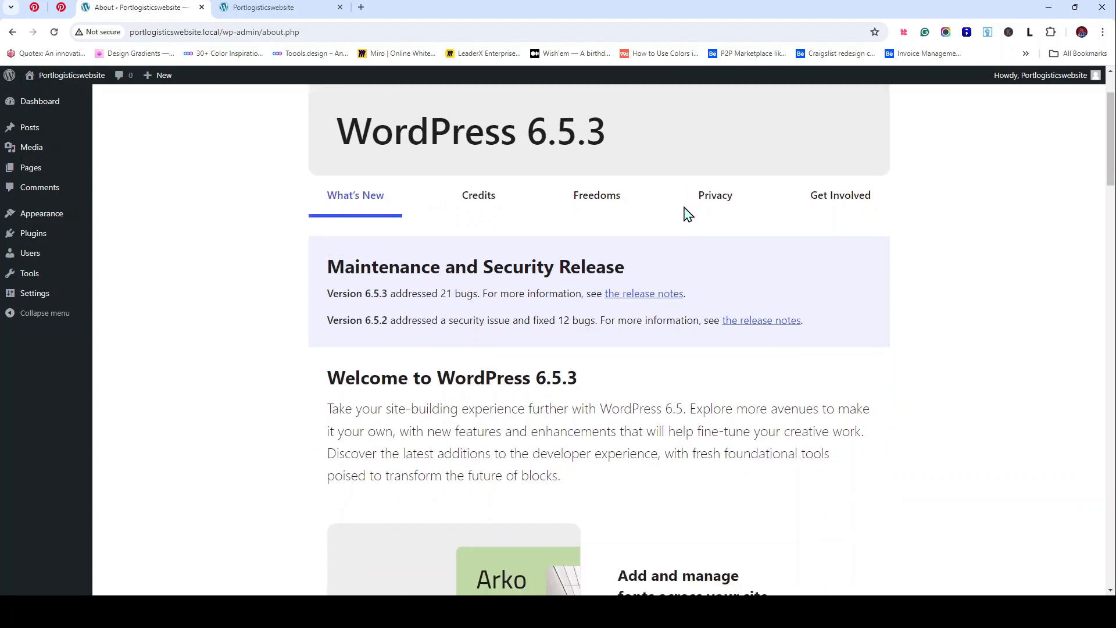
pyautogui.scroll(-20, 723, 274)
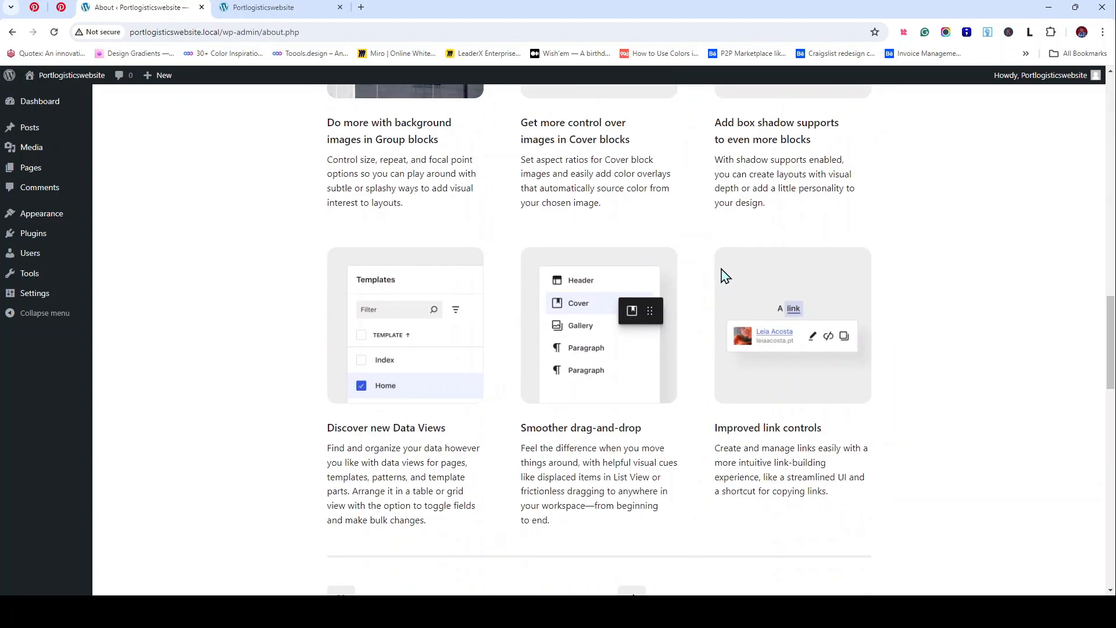
pyautogui.scroll(-10, 722, 268)
pyautogui.scroll(15, 721, 273)
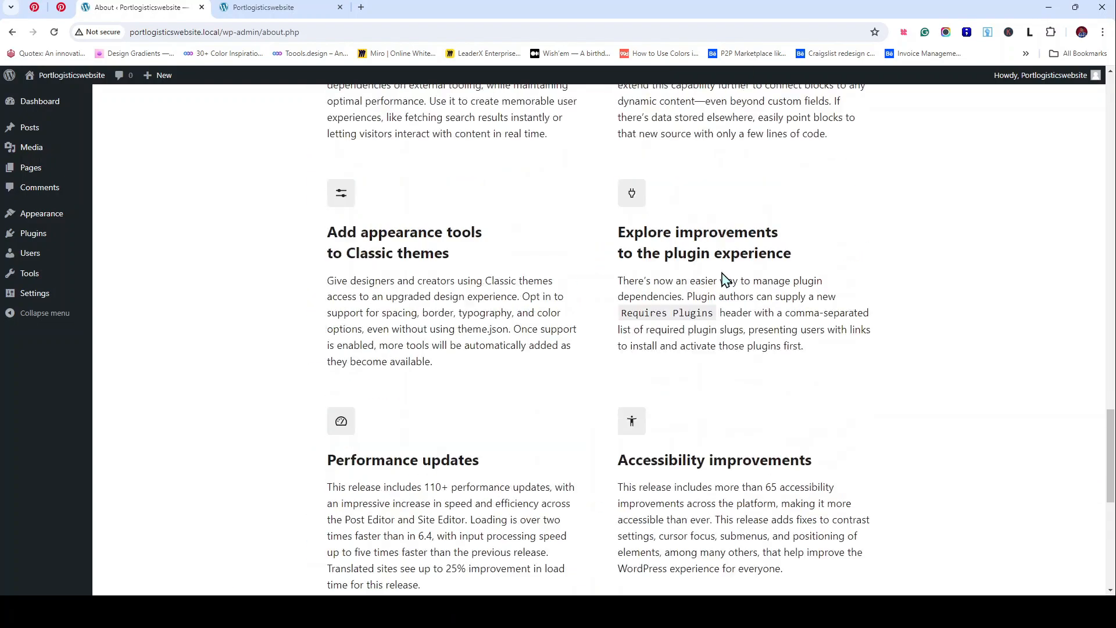
pyautogui.scroll(20, 722, 273)
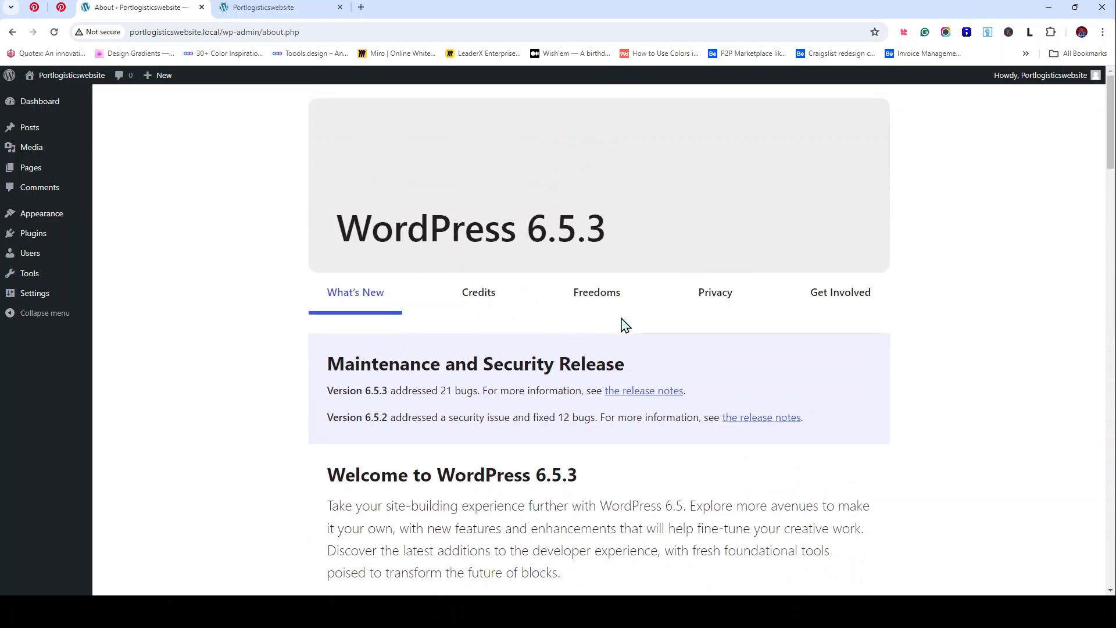
pyautogui.click(483, 311)
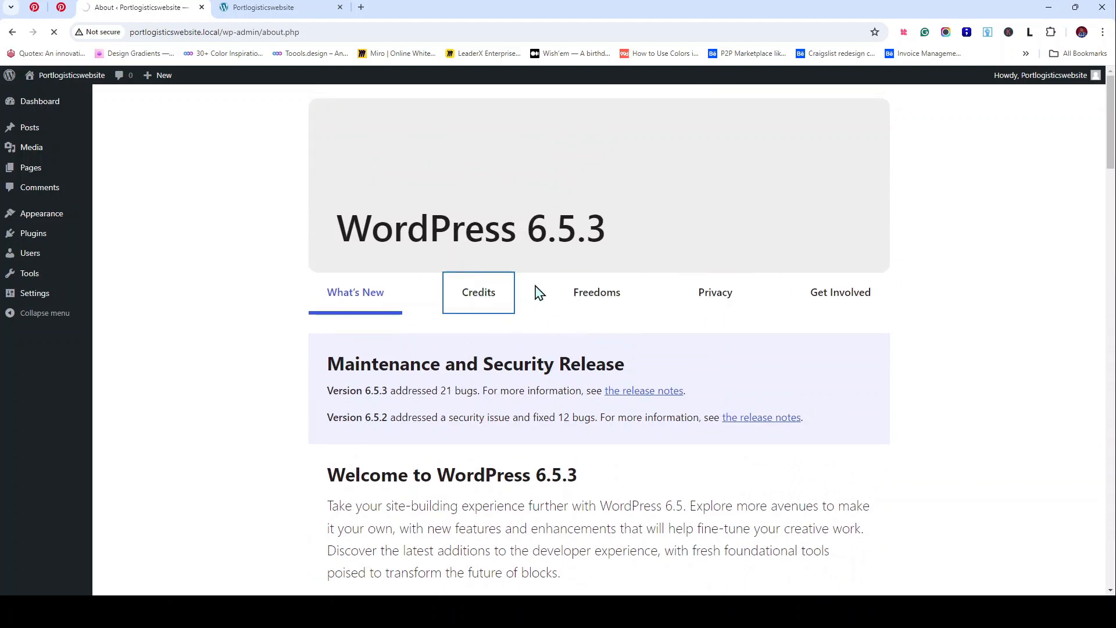
pyautogui.click(613, 303)
pyautogui.click(727, 301)
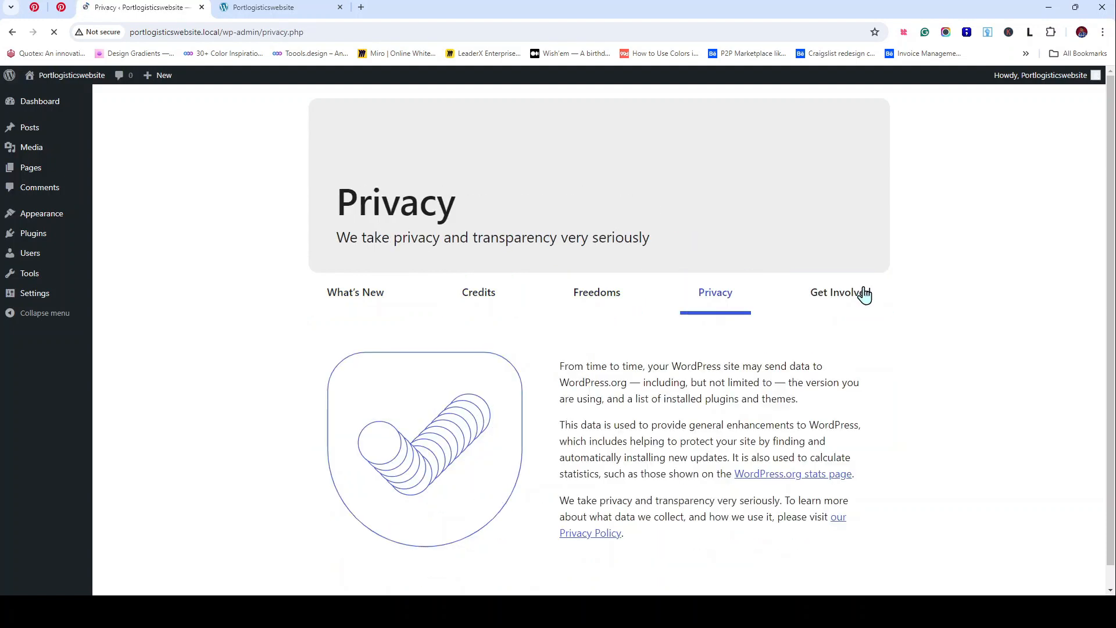
pyautogui.click(858, 293)
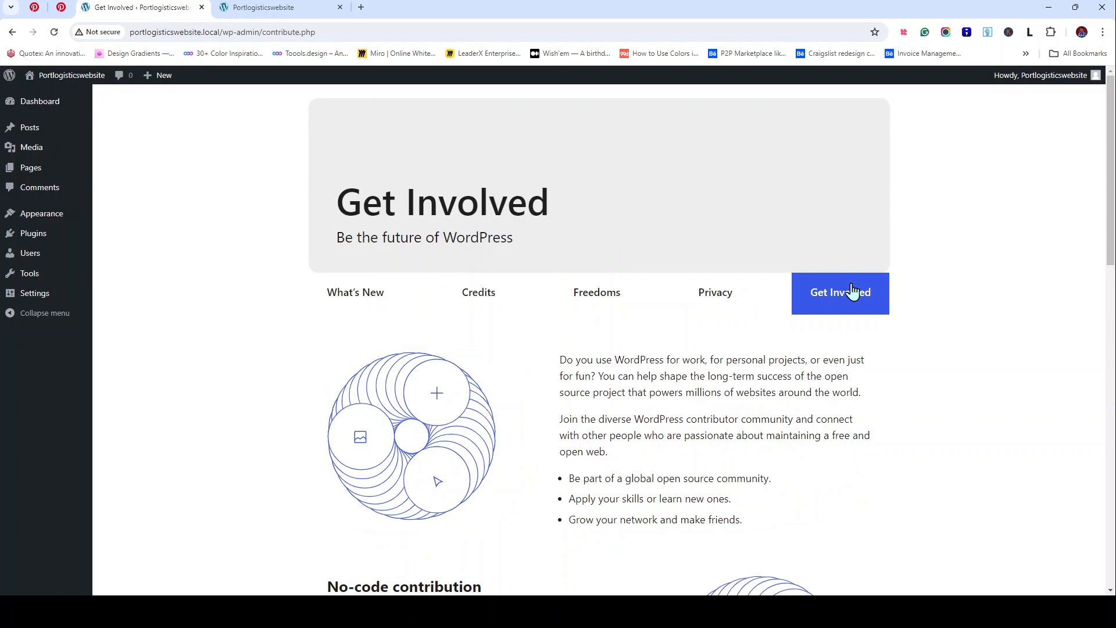
pyautogui.scroll(-15, 498, 292)
pyautogui.scroll(5, 504, 294)
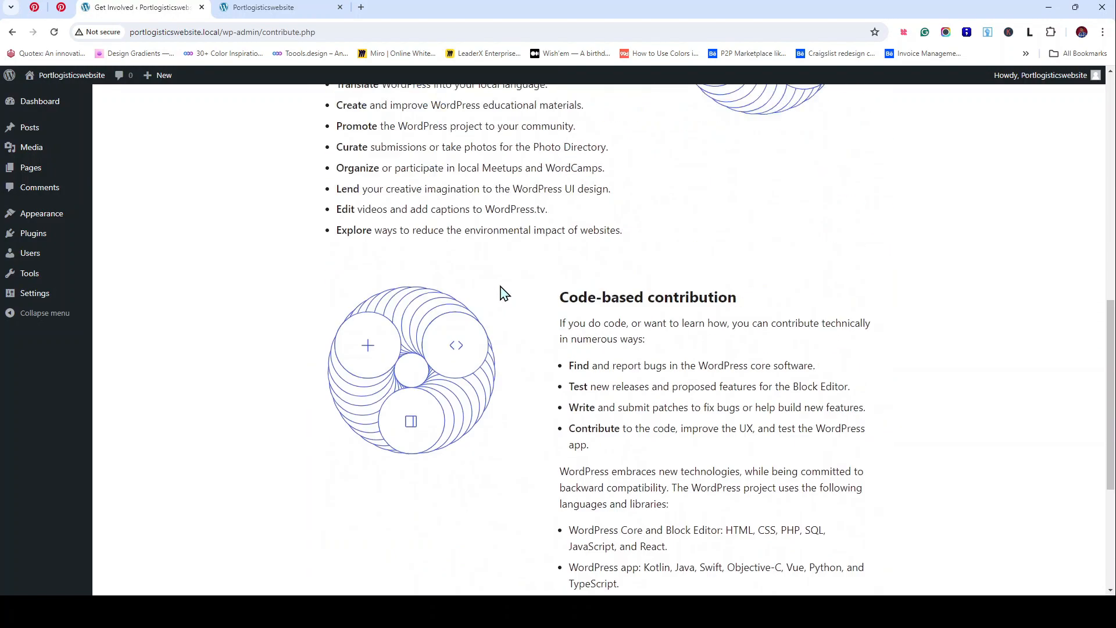
pyautogui.scroll(10, 505, 294)
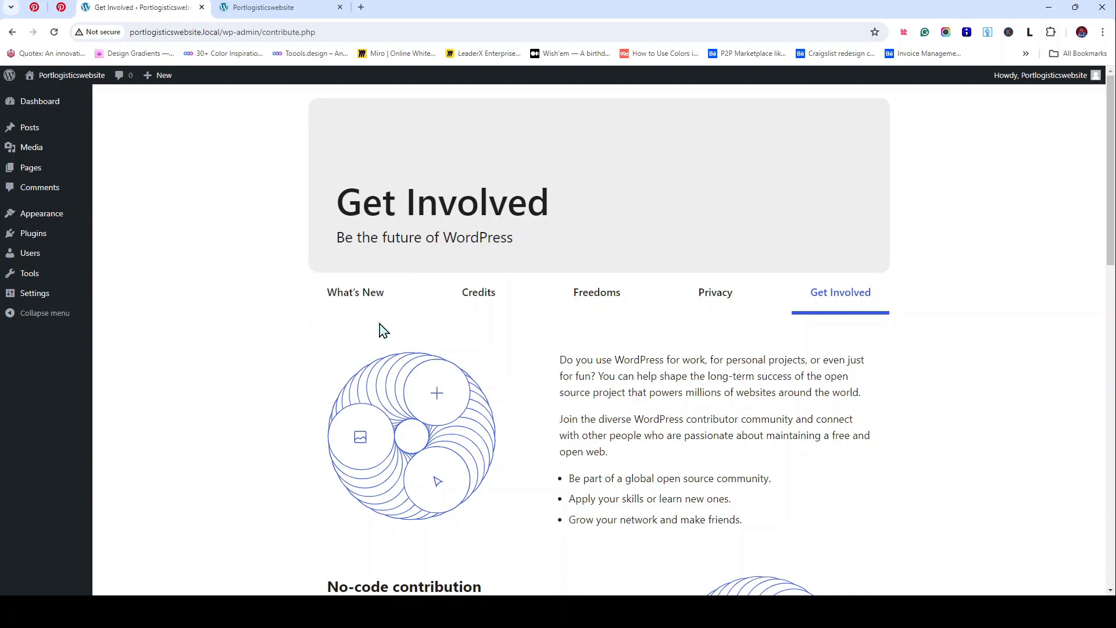
pyautogui.scroll(-2, 384, 331)
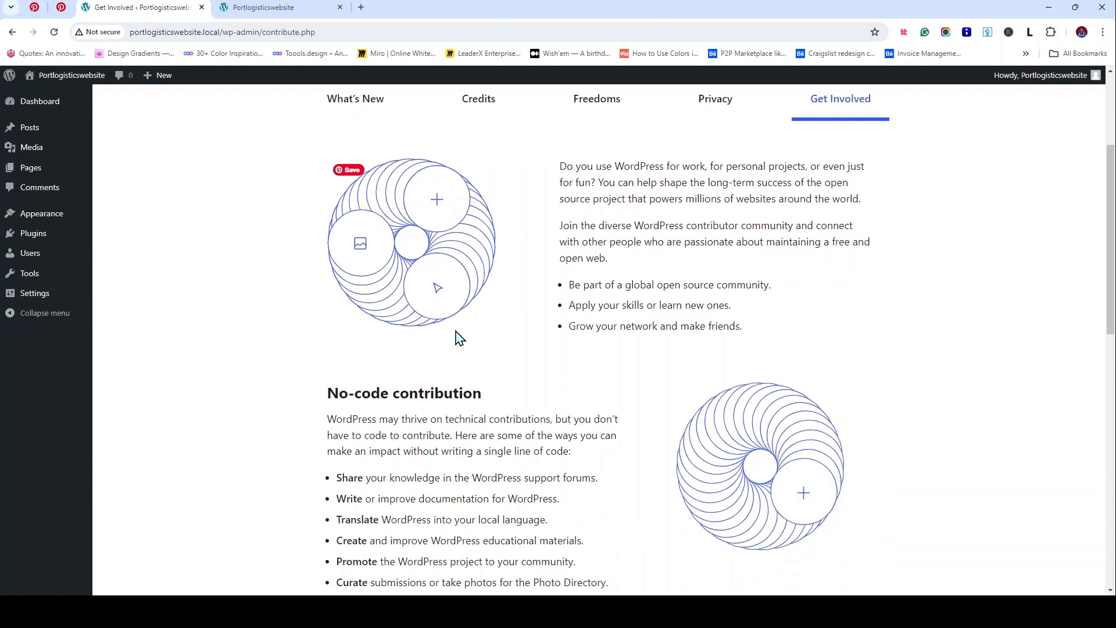
pyautogui.scroll(2, 187, 377)
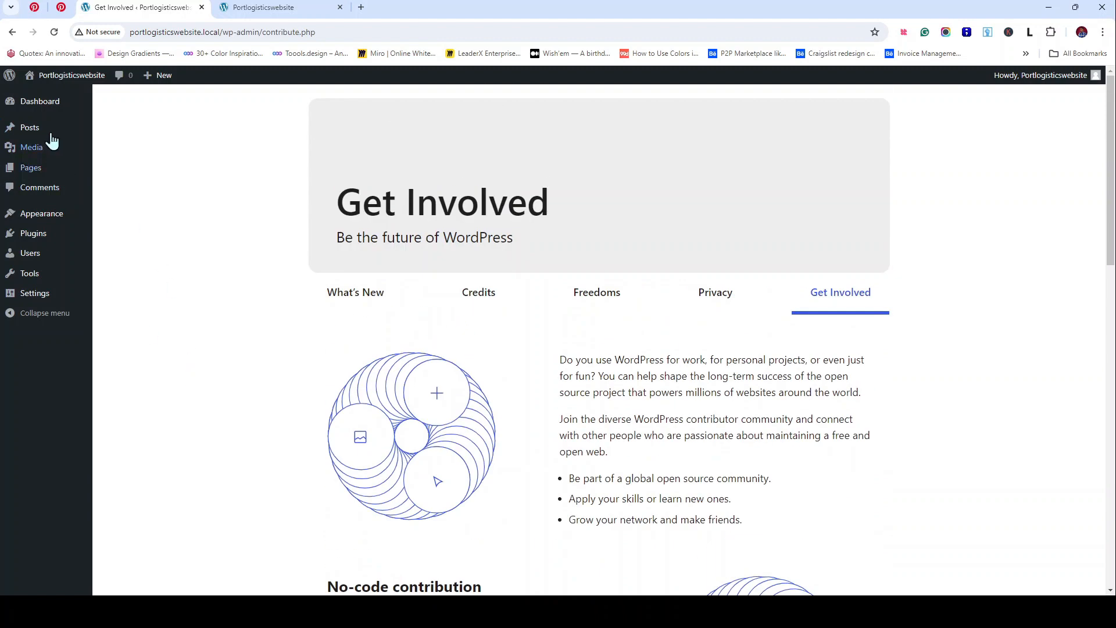
# Step: Go back to the Dashboard home, scroll its widgets and check the Settings, Posts and Appearance menus
pyautogui.click(51, 96)
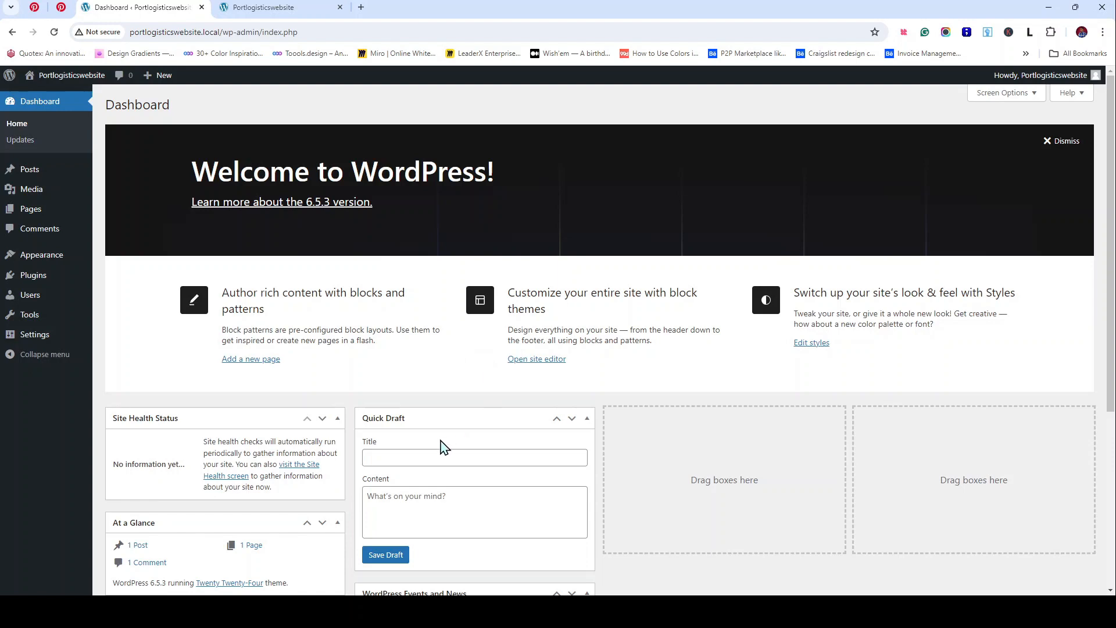
pyautogui.scroll(-5, 444, 448)
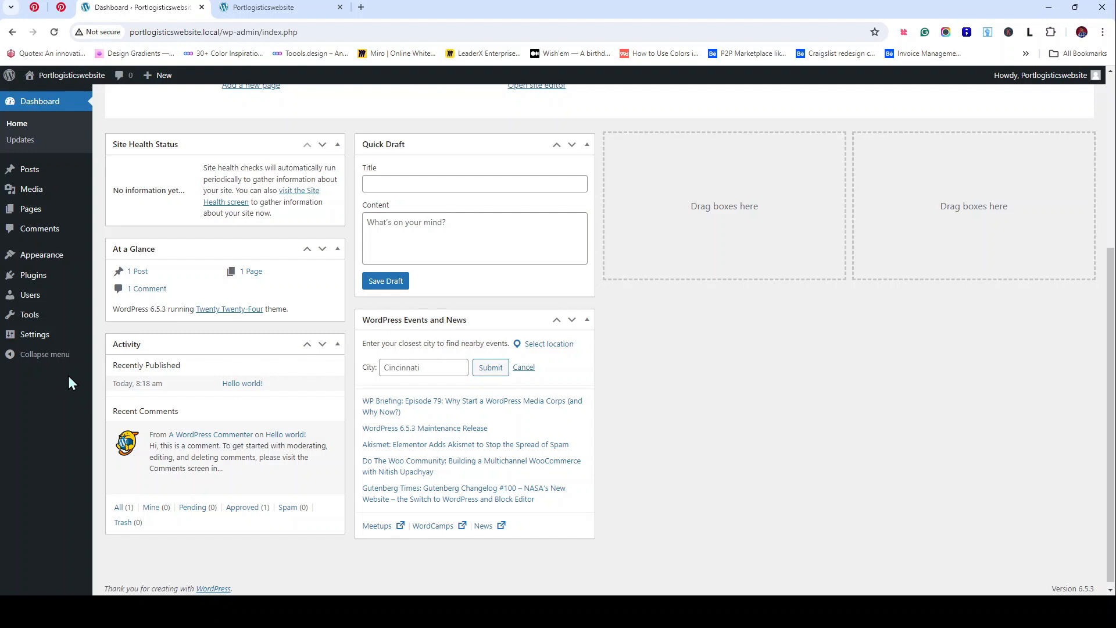
pyautogui.moveTo(42, 340)
pyautogui.moveTo(29, 171)
pyautogui.moveTo(34, 258)
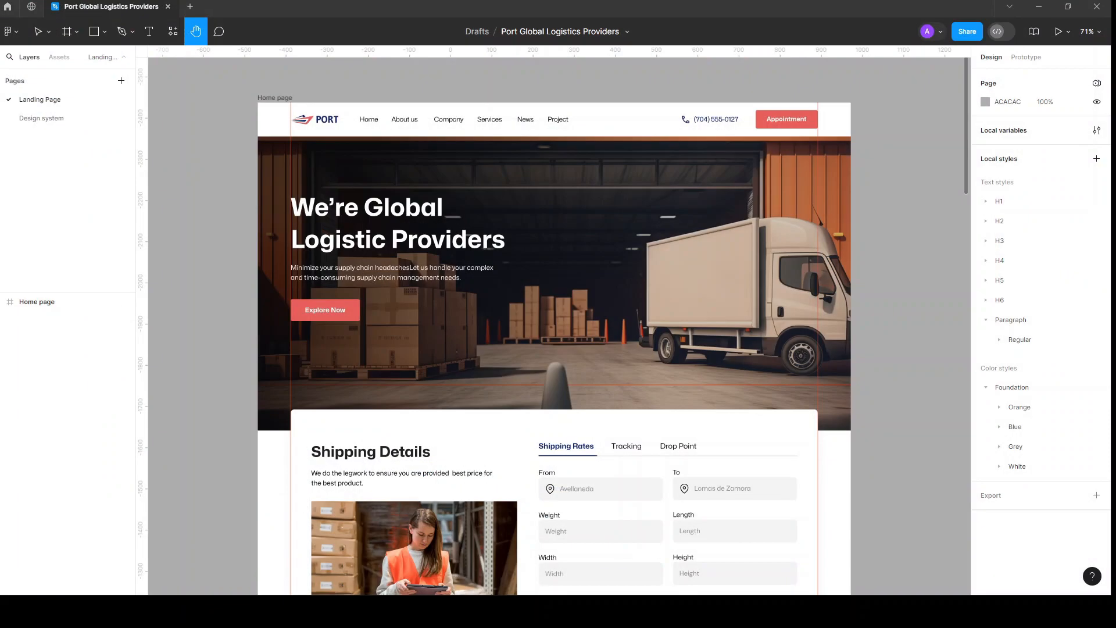
# Step: Switch to the Design system page and pan across the Orange, Blue, Grey, White swatches and Typography frame
pyautogui.click(37, 123)
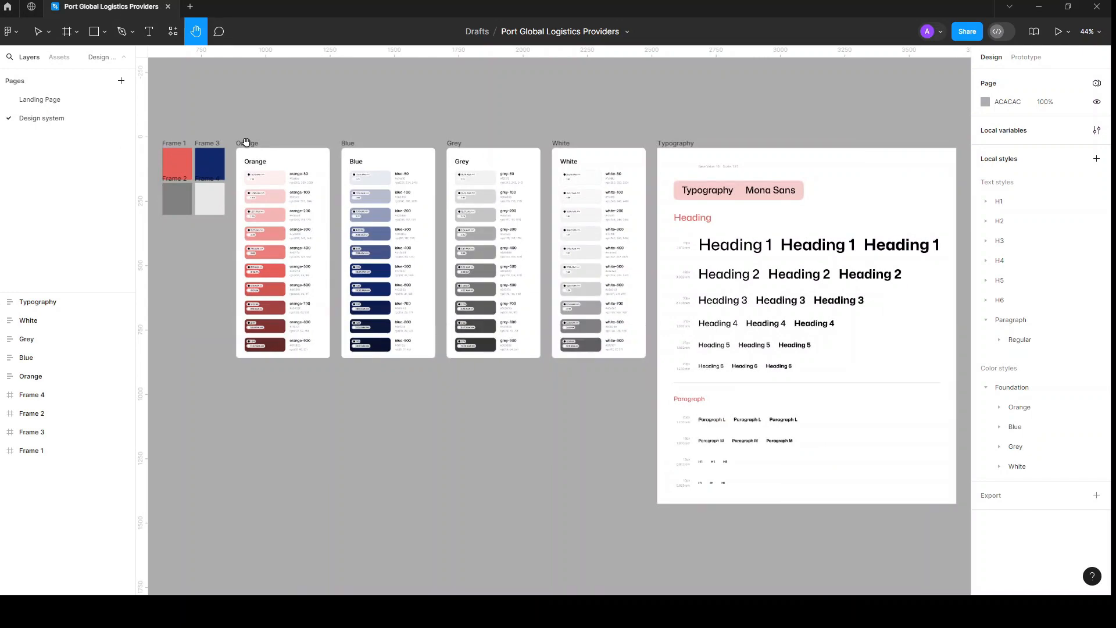
pyautogui.scroll(5, 244, 143)
pyautogui.scroll(-4, 343, 192)
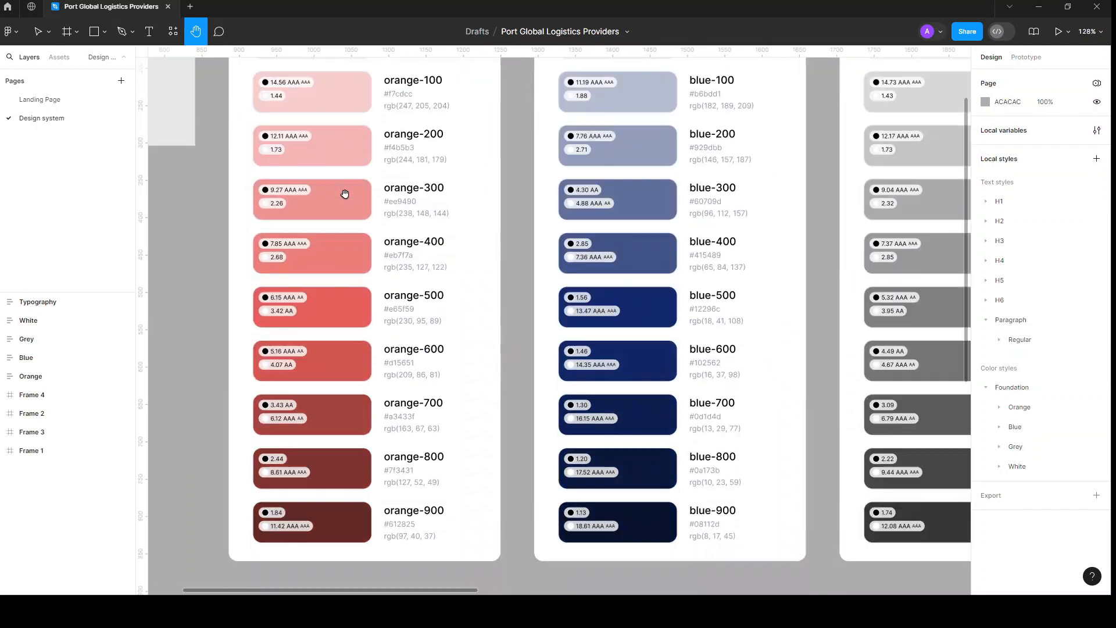
pyautogui.scroll(3, 345, 193)
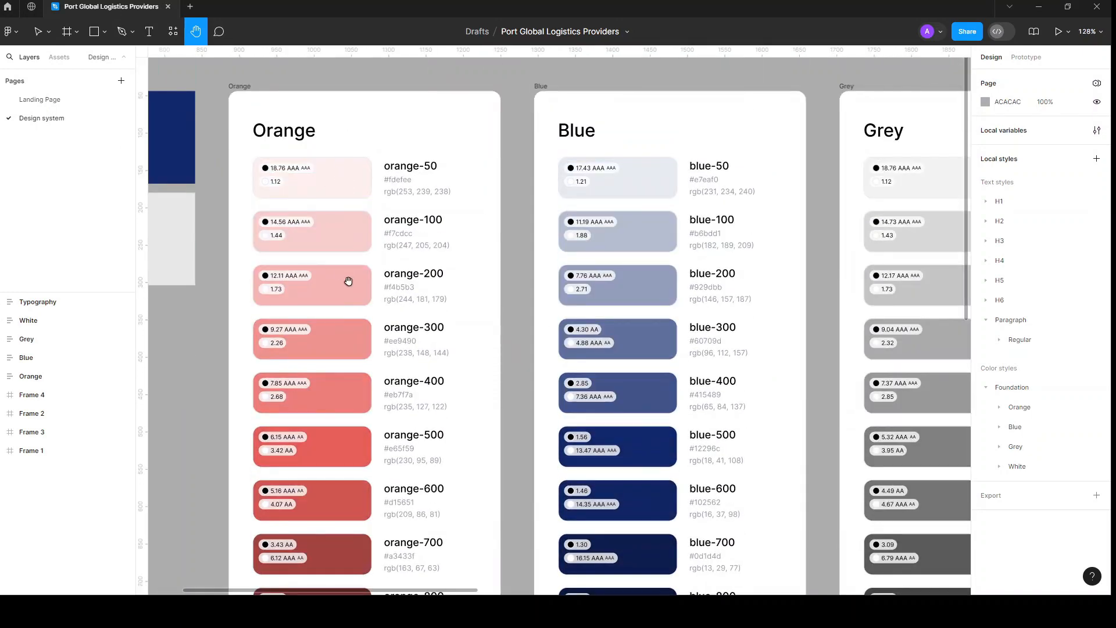
pyautogui.hscroll(6, 633, 209)
pyautogui.hscroll(2, 668, 191)
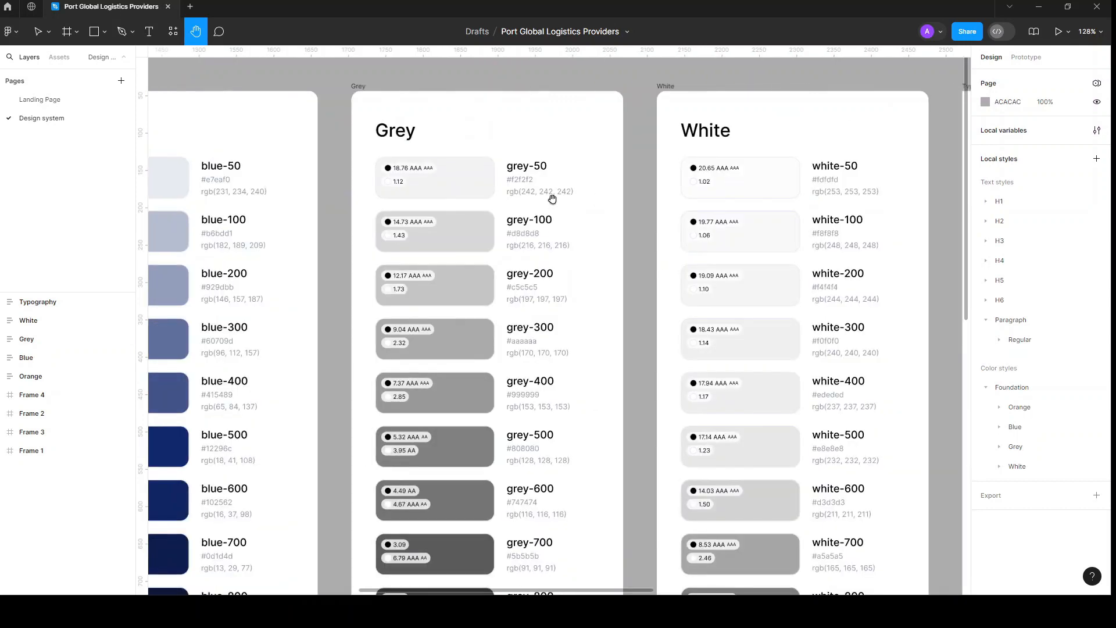
pyautogui.hscroll(6, 553, 199)
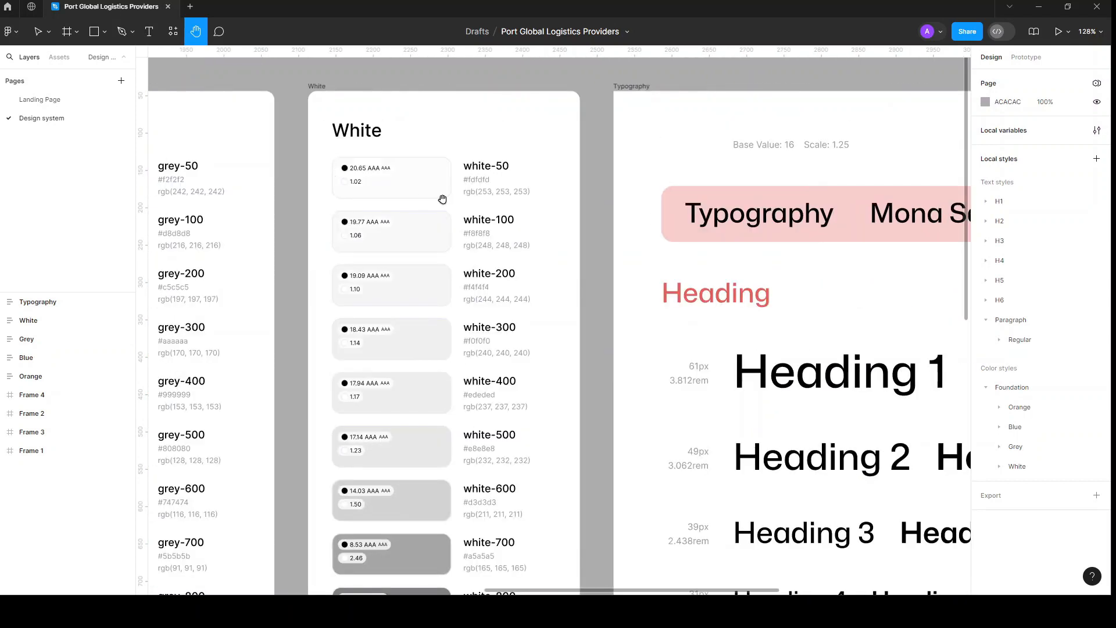
pyautogui.keyDown('ctrl'); pyautogui.scroll(-5, 361, 199); pyautogui.keyUp('ctrl')
pyautogui.hscroll(-10, 360, 199)
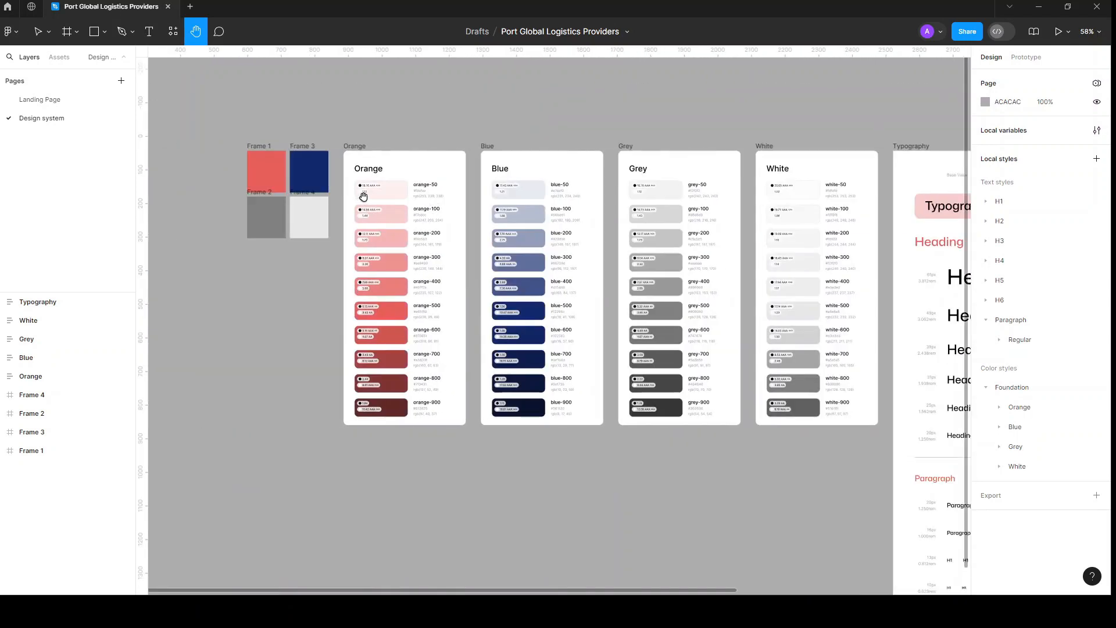
pyautogui.keyDown('ctrl'); pyautogui.scroll(3, 363, 196); pyautogui.keyUp('ctrl')
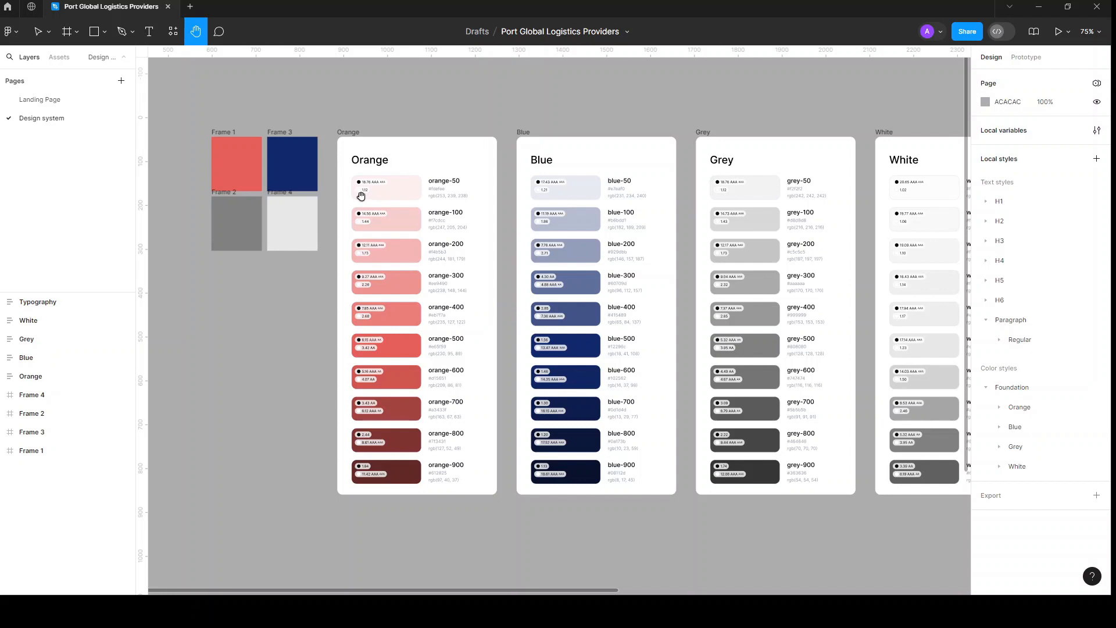
pyautogui.scroll(5, 425, 394)
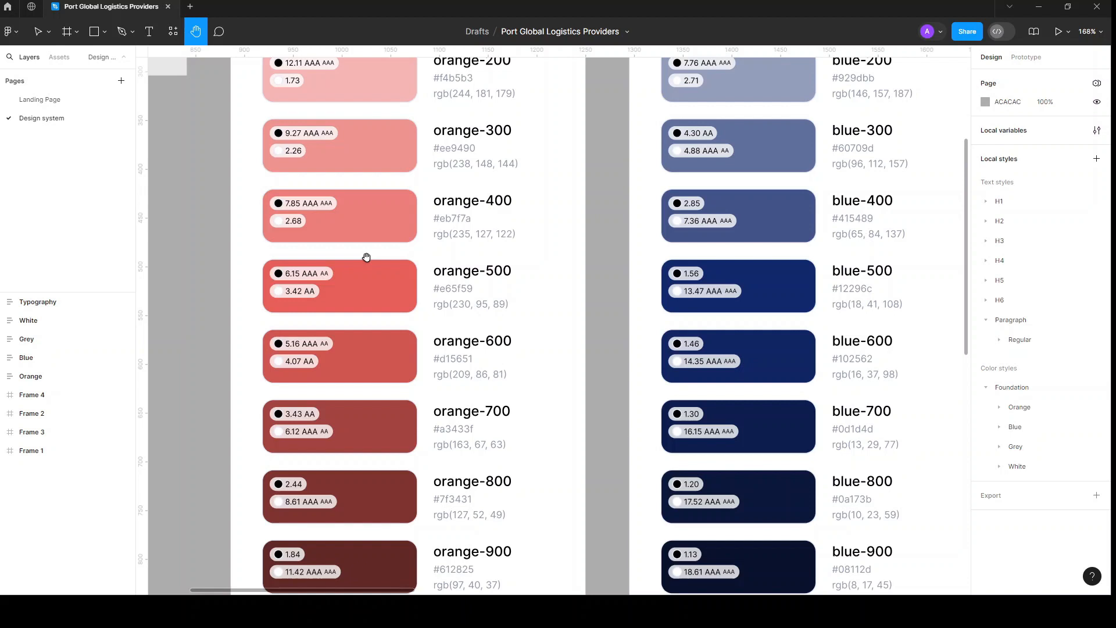
pyautogui.scroll(-6, 372, 260)
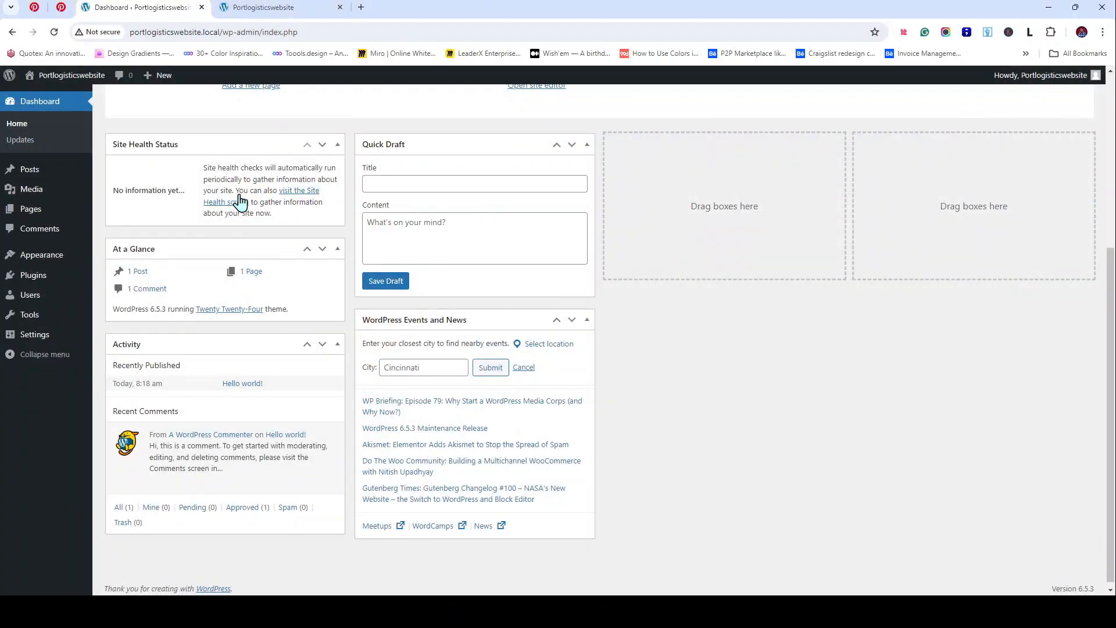
# Step: From the WordPress logo menu, open WordPress.org, Documentation, Learn WordPress and Support in background tabs
pyautogui.moveTo(9, 75)
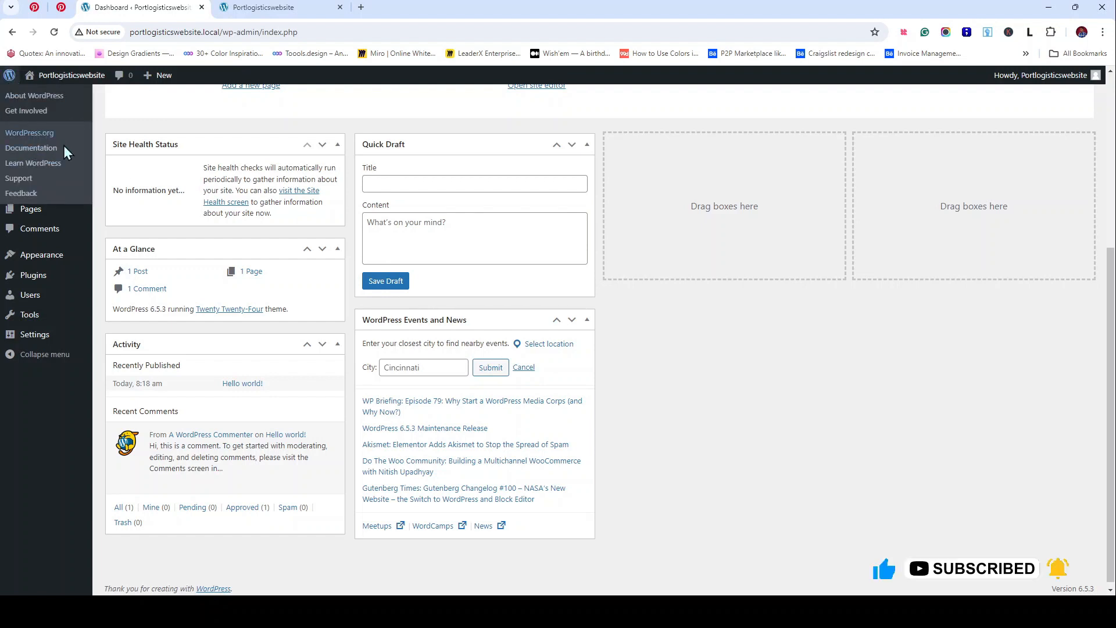
pyautogui.click(65, 147)
pyautogui.rightClick(36, 149)
pyautogui.click(59, 166)
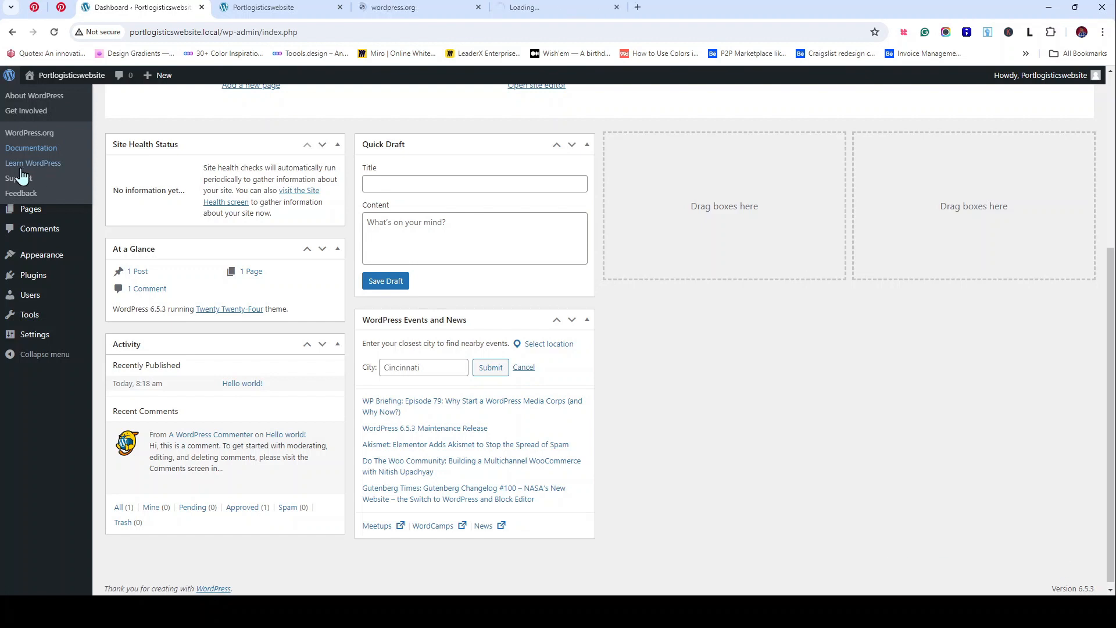
pyautogui.click(58, 187)
pyautogui.rightClick(16, 178)
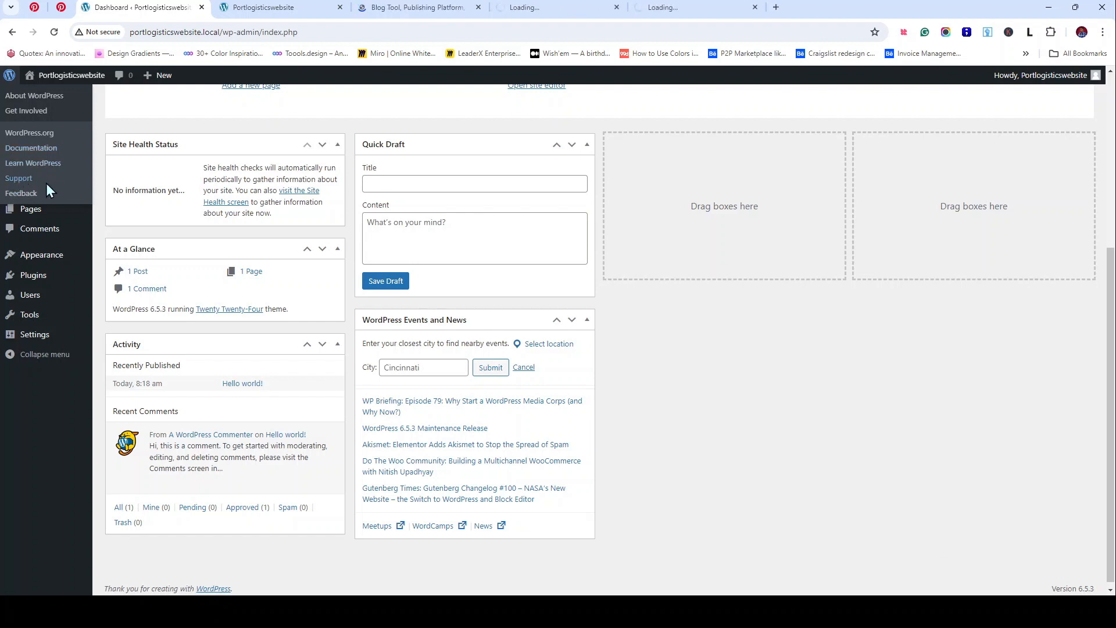
pyautogui.click(56, 192)
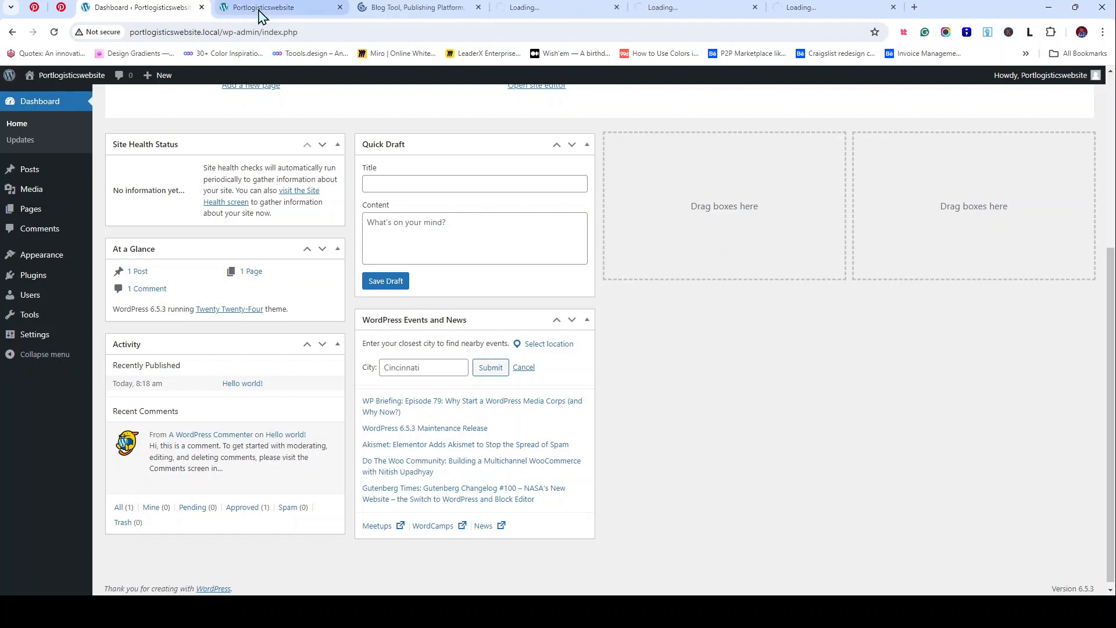
# Step: View and scroll through the WordPress.org 'Meet WordPress' home page
pyautogui.click(423, 8)
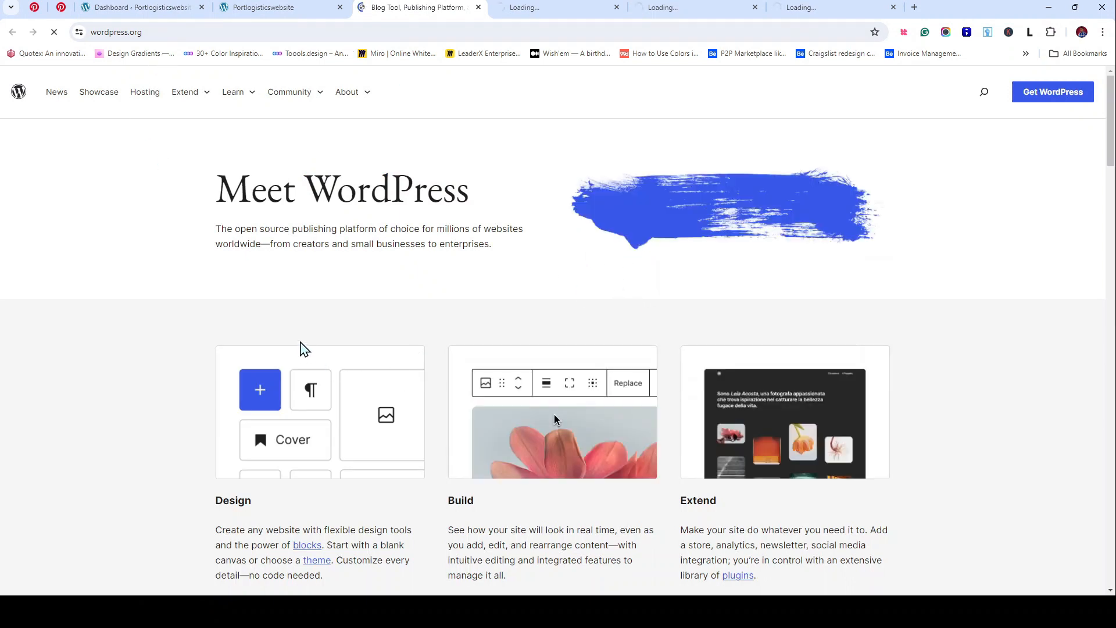
pyautogui.click(187, 7)
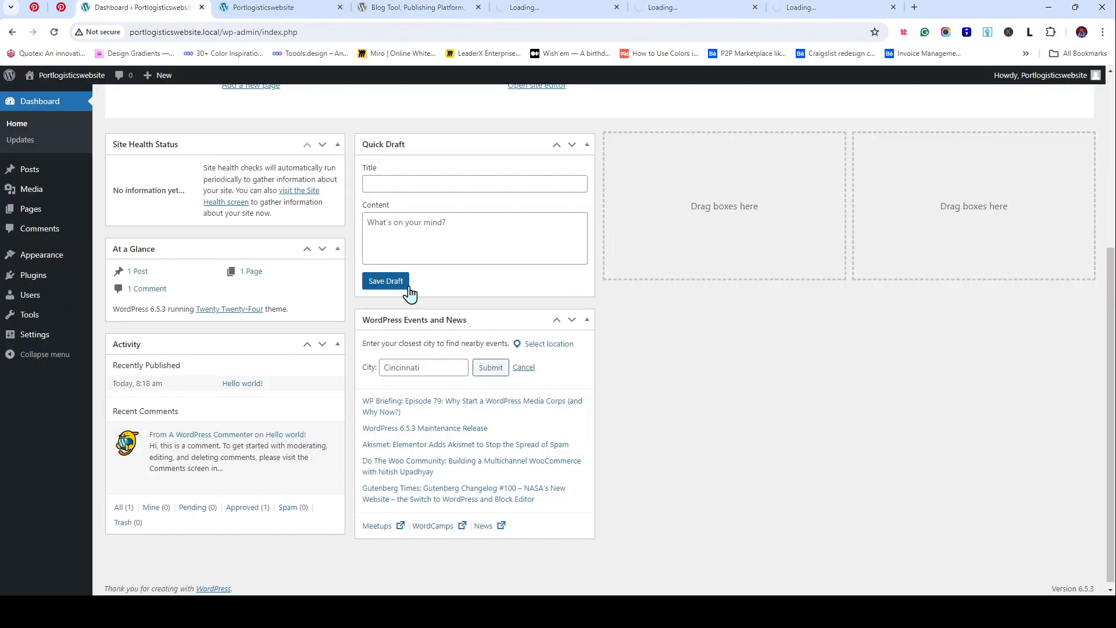
pyautogui.click(432, 6)
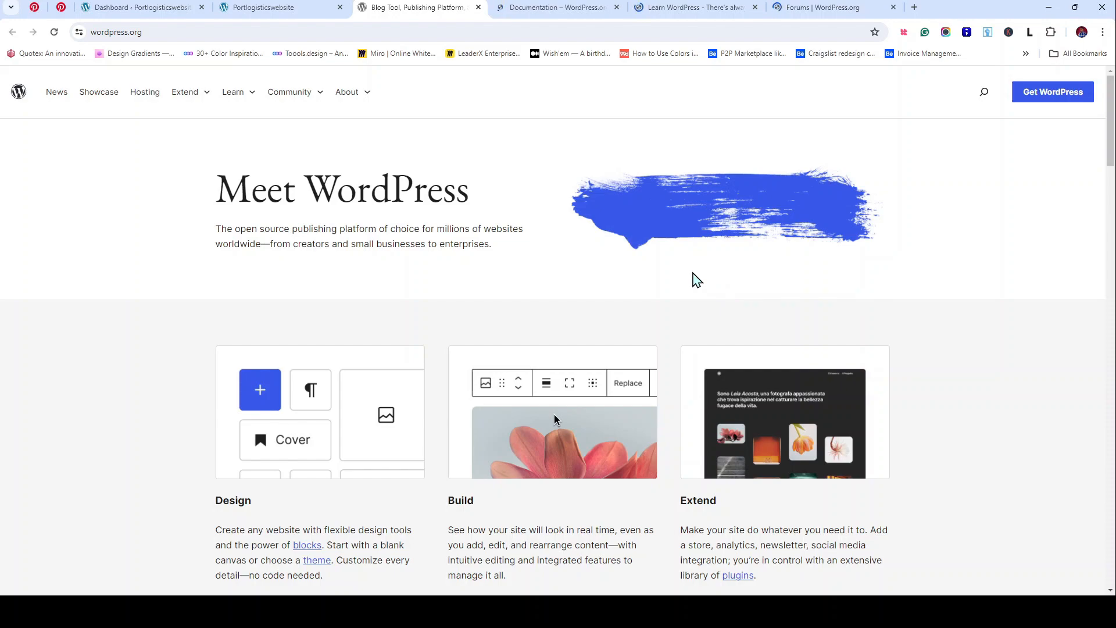
pyautogui.scroll(-5, 590, 298)
pyautogui.scroll(-13, 590, 299)
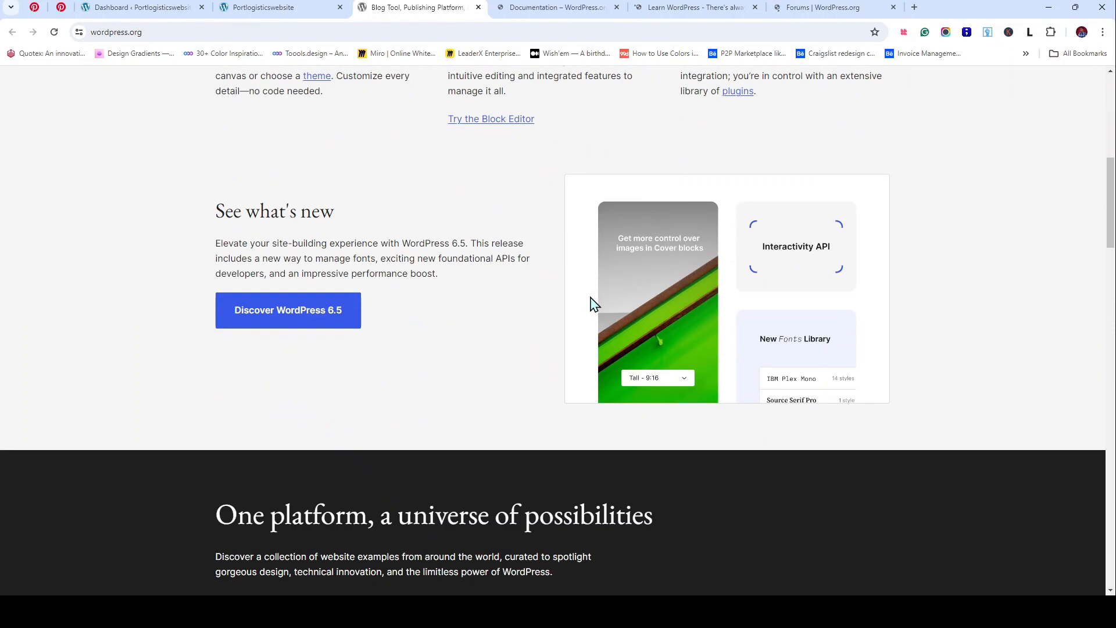
pyautogui.scroll(7, 590, 298)
pyautogui.scroll(11, 590, 298)
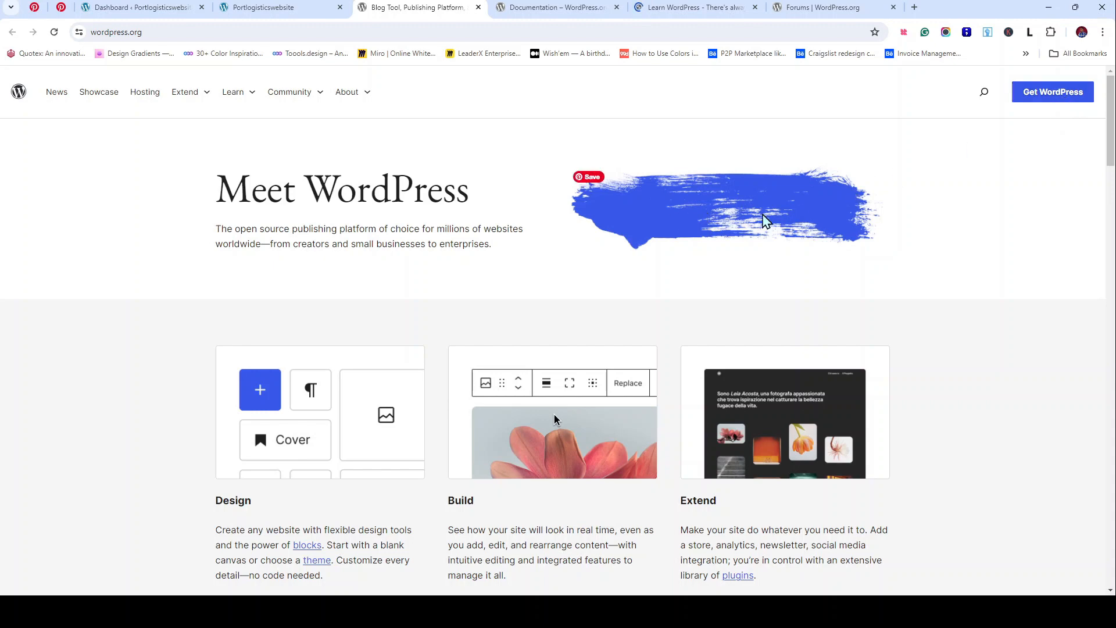
# Step: Scroll down and back up through the WordPress.org home page
pyautogui.scroll(-7, 281, 393)
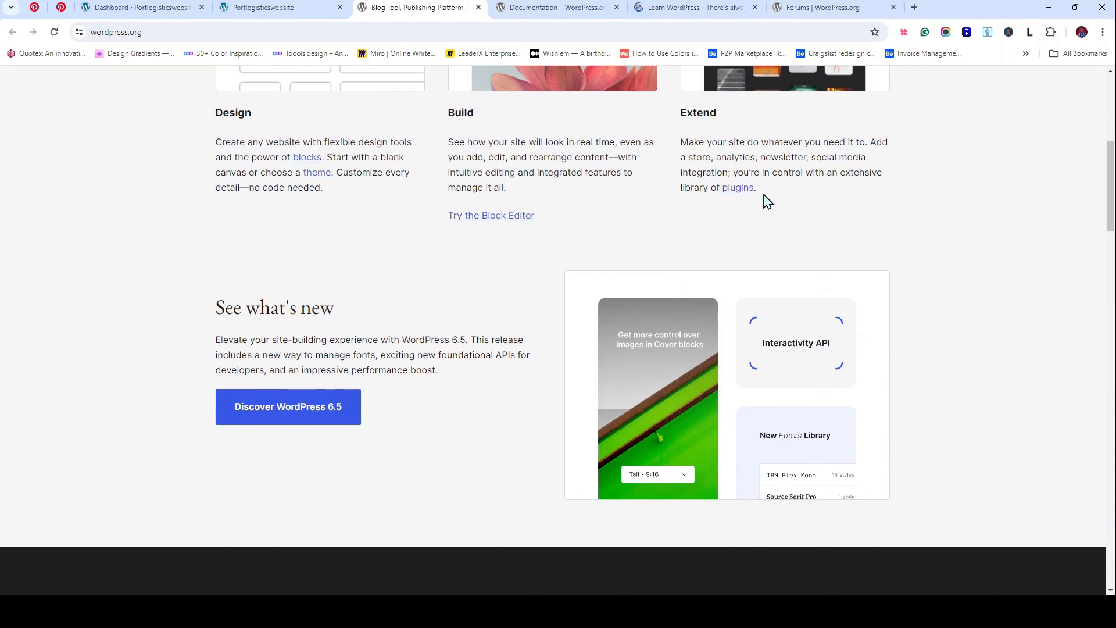
pyautogui.scroll(-4, 319, 399)
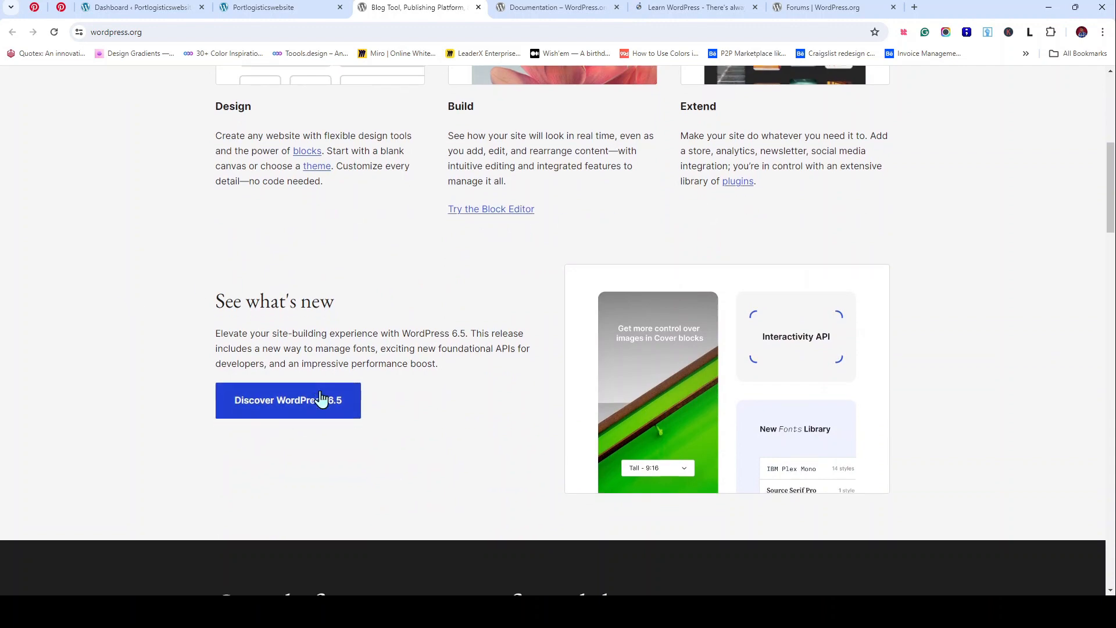
pyautogui.scroll(-5, 390, 227)
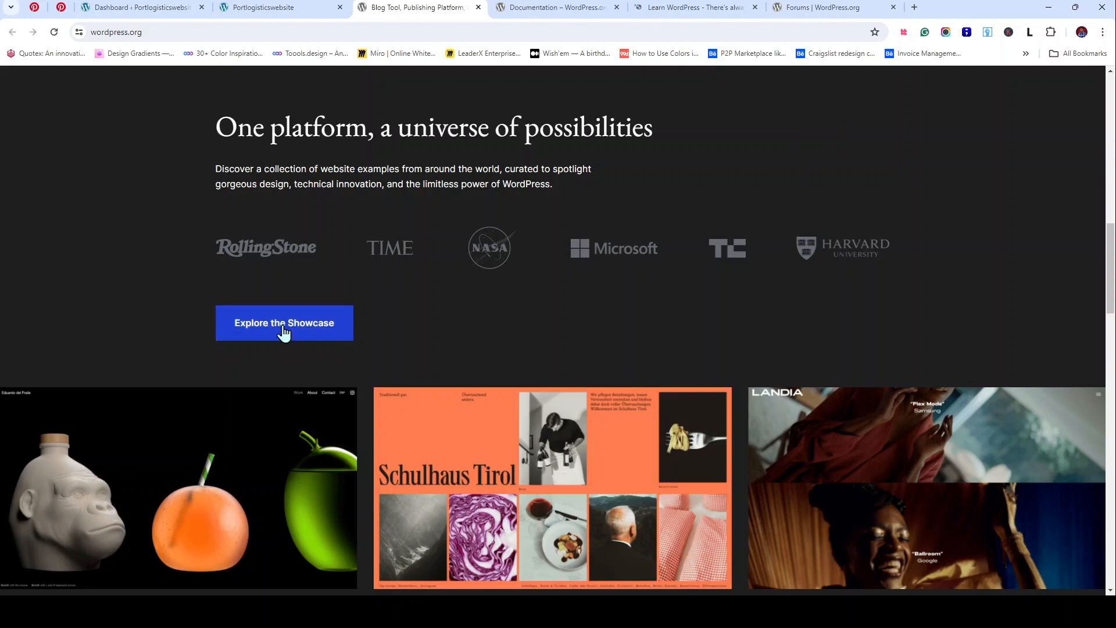
pyautogui.scroll(-5, 284, 330)
pyautogui.scroll(-7, 463, 334)
pyautogui.scroll(-15, 469, 339)
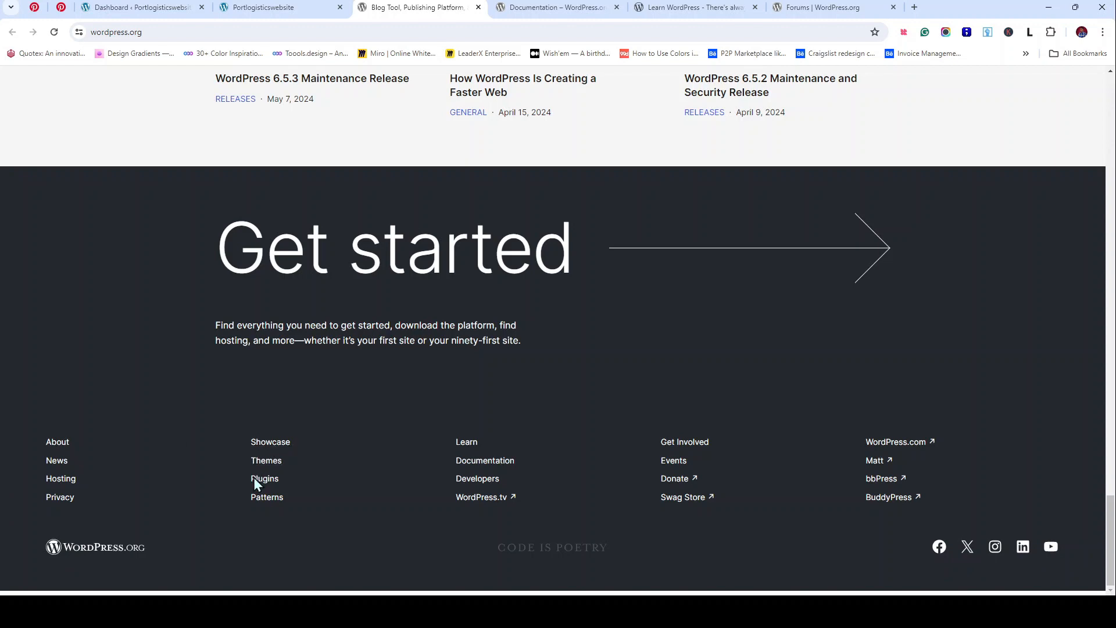
pyautogui.scroll(8, 550, 266)
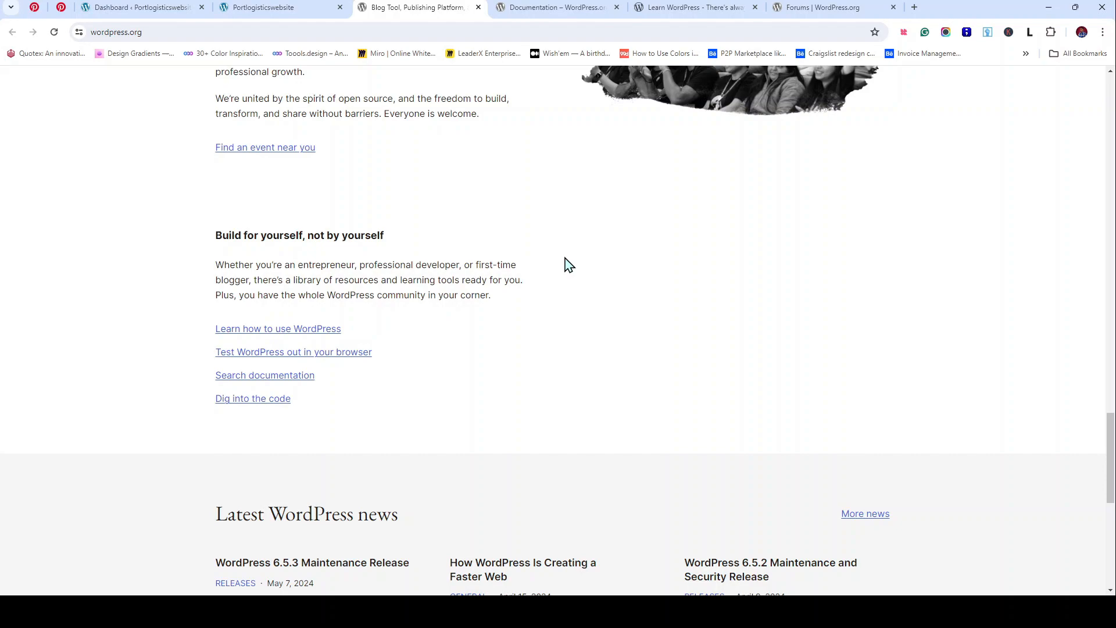
pyautogui.scroll(20, 568, 264)
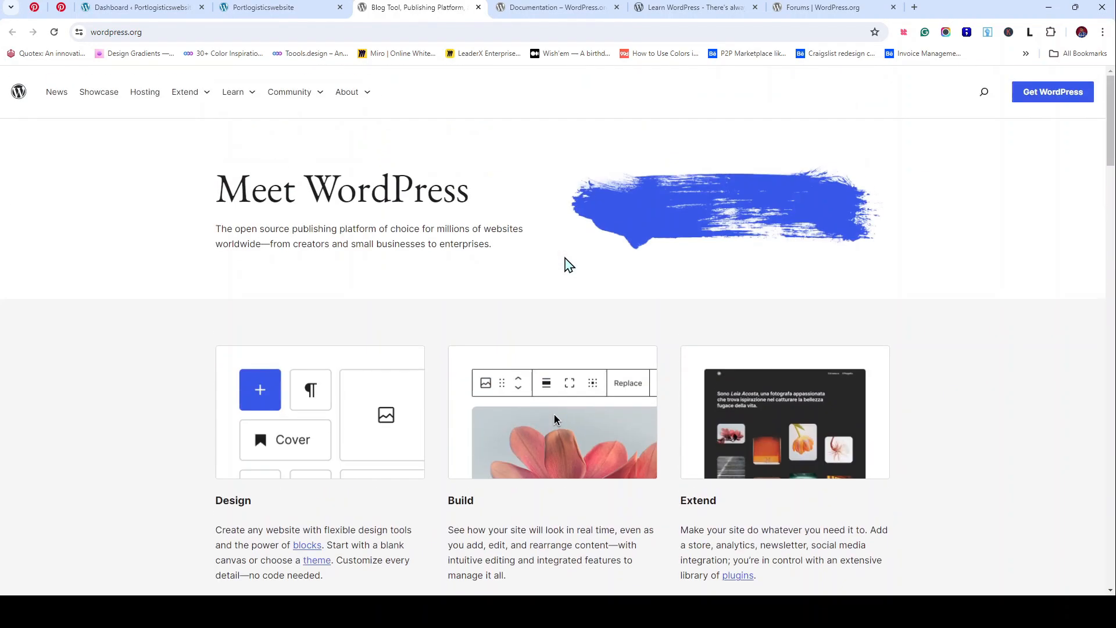
# Step: Browse the Documentation, Learn WordPress and support forums pages in turn
pyautogui.click(523, 7)
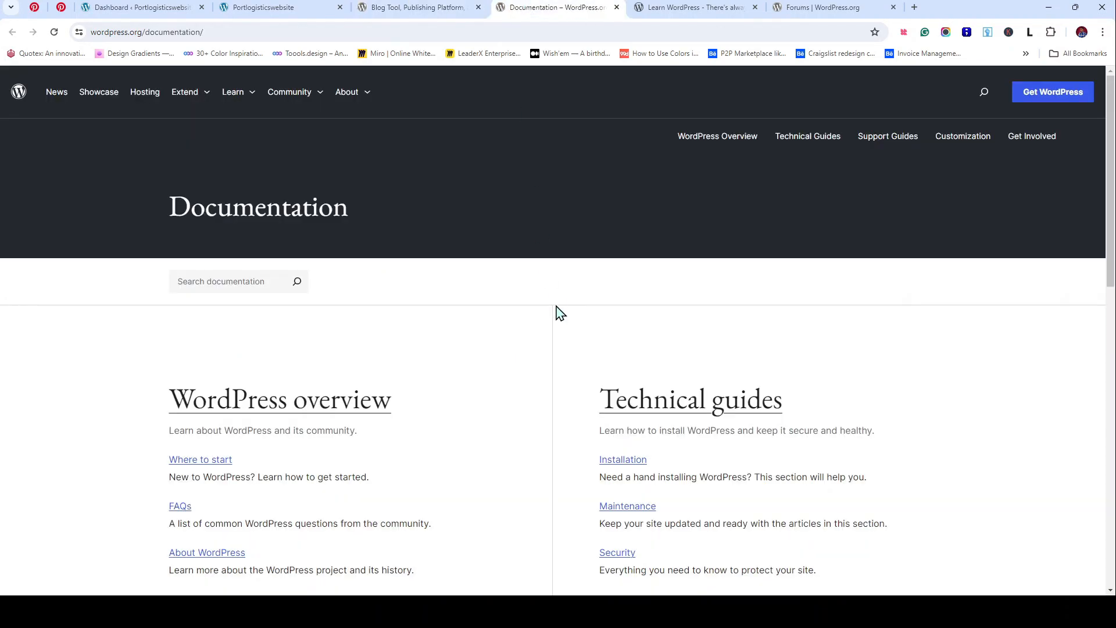
pyautogui.scroll(-13, 555, 308)
pyautogui.scroll(10, 556, 308)
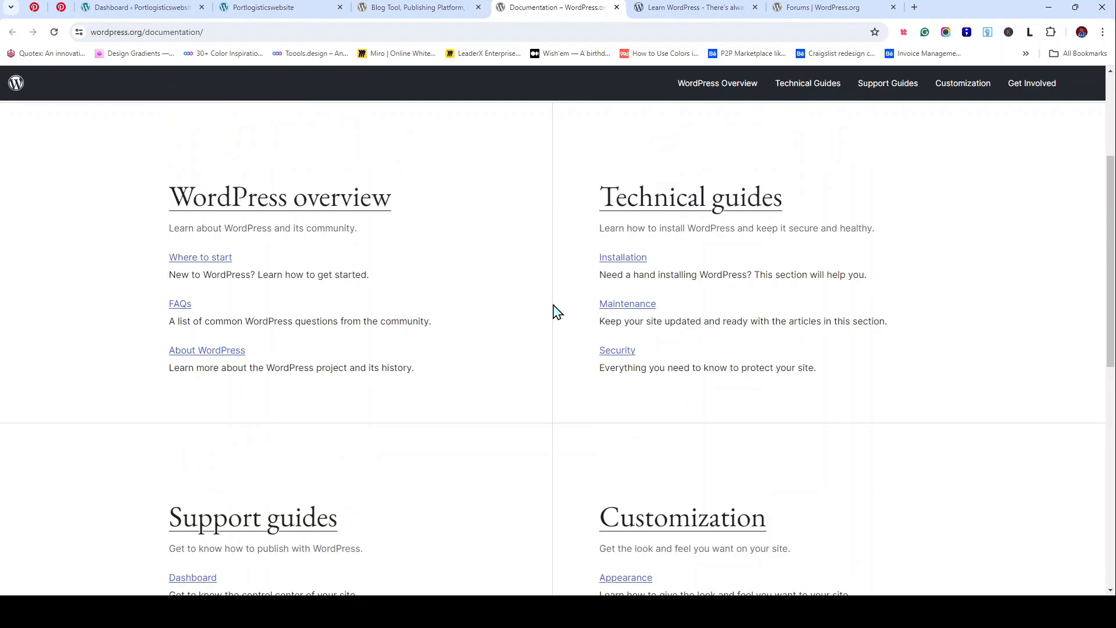
pyautogui.scroll(4, 552, 308)
pyautogui.click(702, 13)
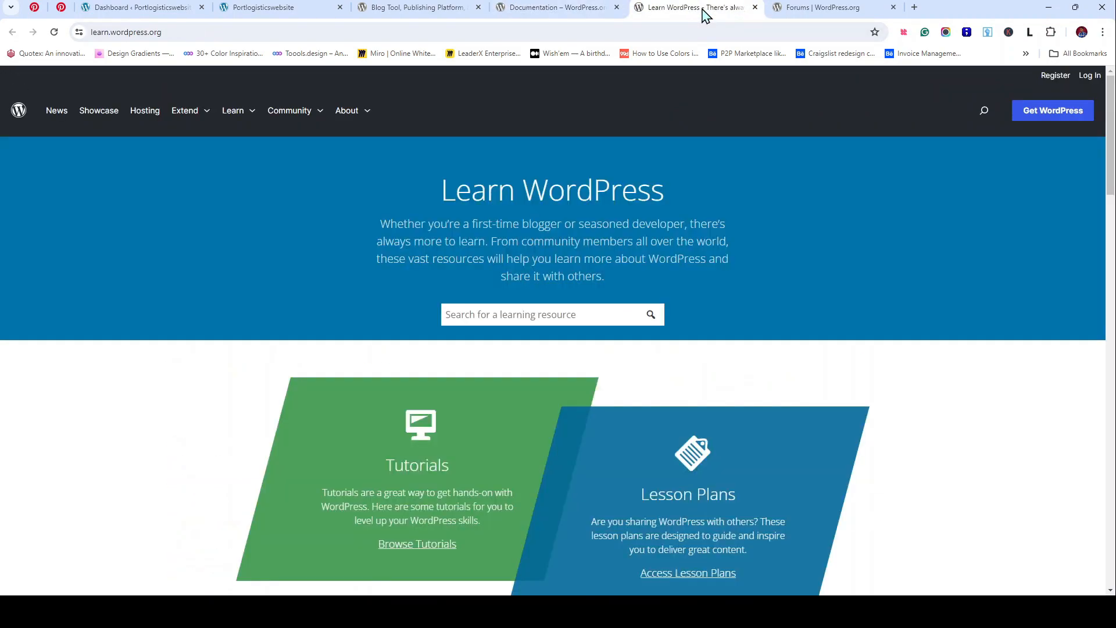
pyautogui.scroll(-20, 641, 256)
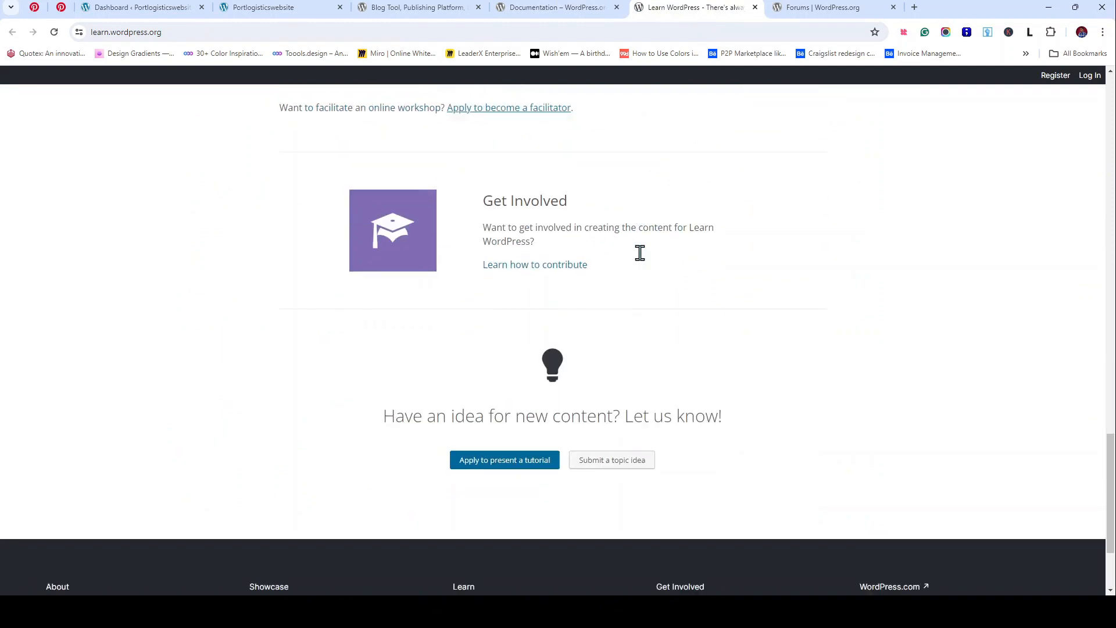
pyautogui.scroll(-3, 640, 253)
pyautogui.click(837, 7)
pyautogui.scroll(-9, 658, 212)
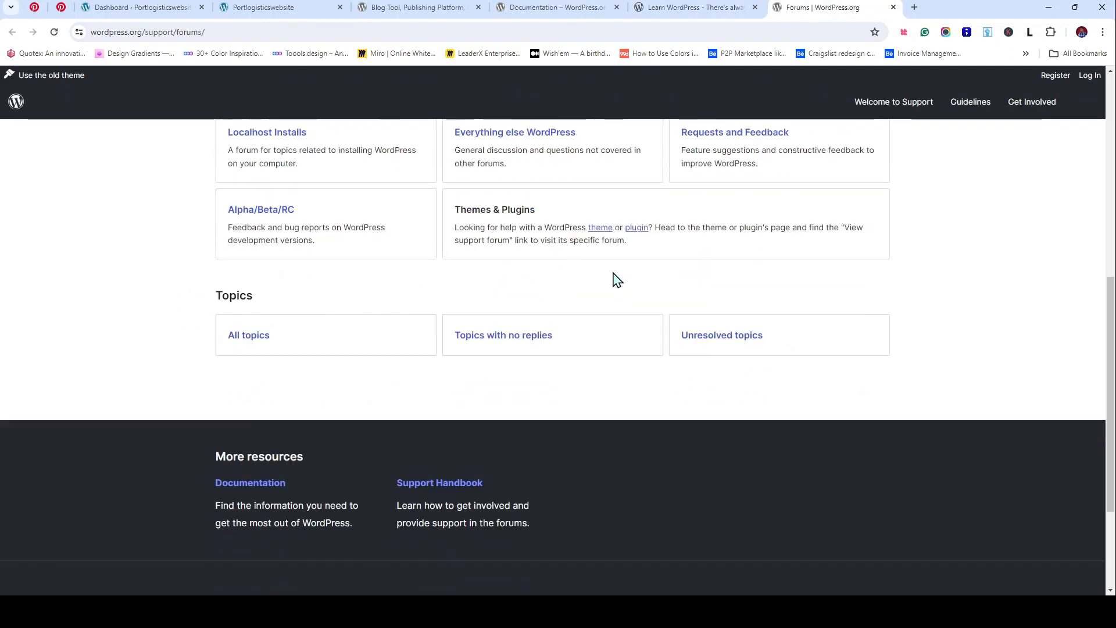
pyautogui.scroll(-3, 617, 280)
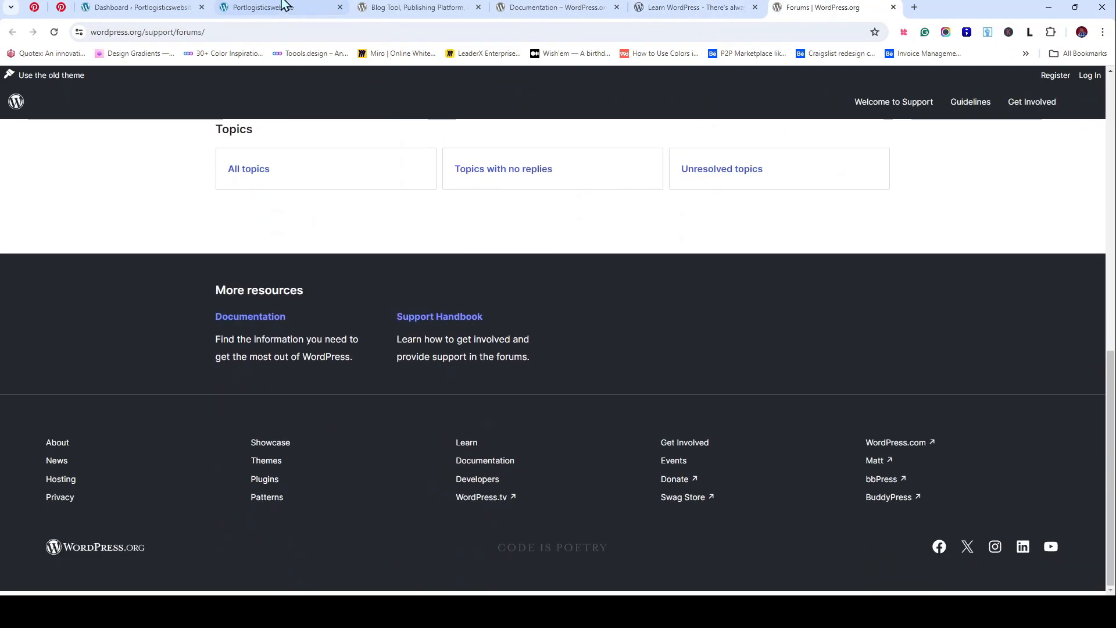
# Step: Close the Documentation, Learn WordPress, Forums and WordPress.org tabs
pyautogui.click(521, 8)
pyautogui.click(617, 7)
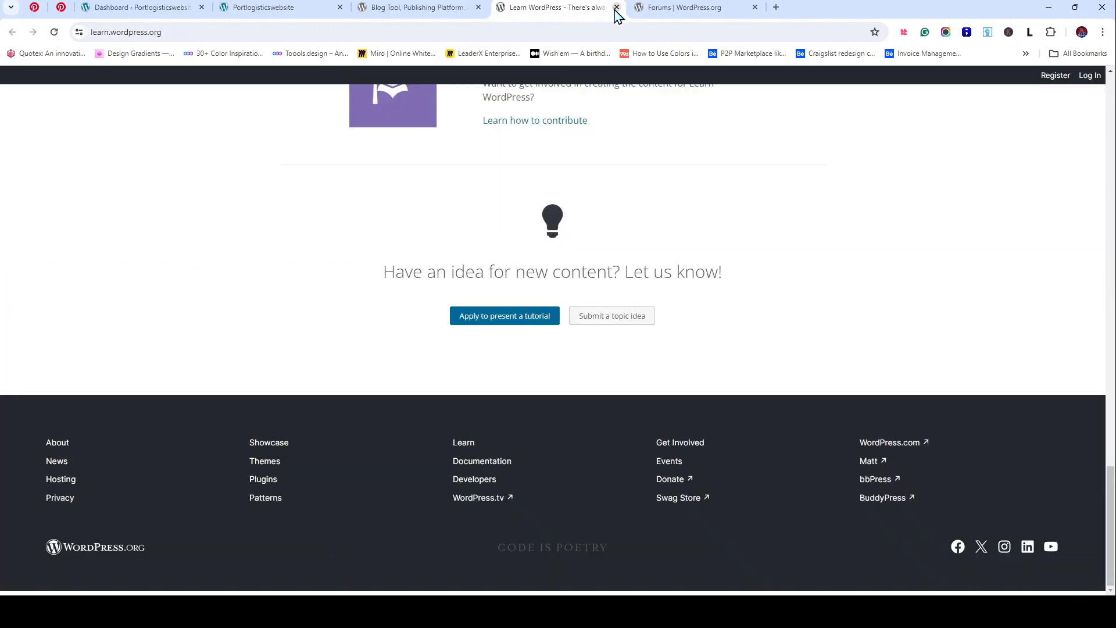
pyautogui.click(617, 7)
pyautogui.click(617, 7)
pyautogui.click(478, 7)
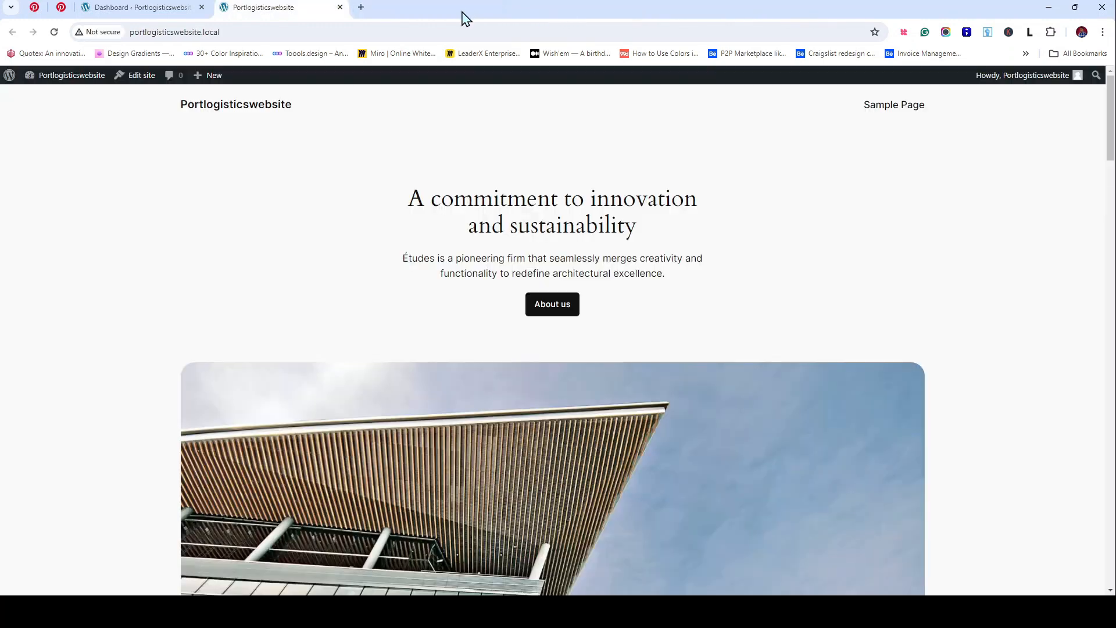
# Step: Open Dashboard > Updates in a new tab and confirm WordPress 6.5.3 is the latest version
pyautogui.click(148, 8)
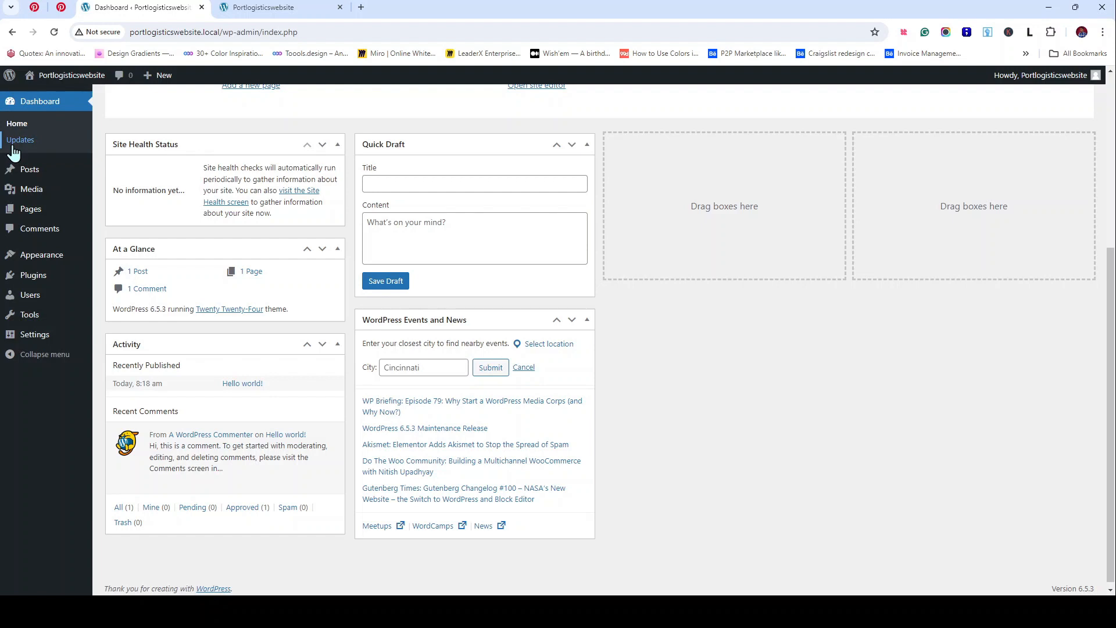
pyautogui.middleClick(53, 154)
pyautogui.click(427, 7)
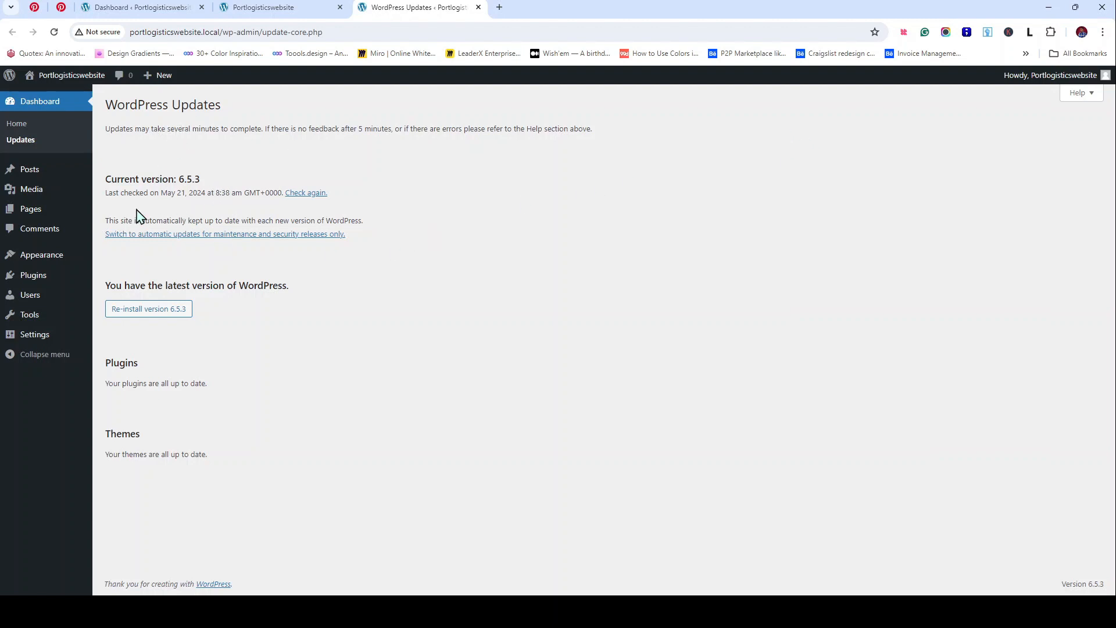
pyautogui.moveTo(22, 174)
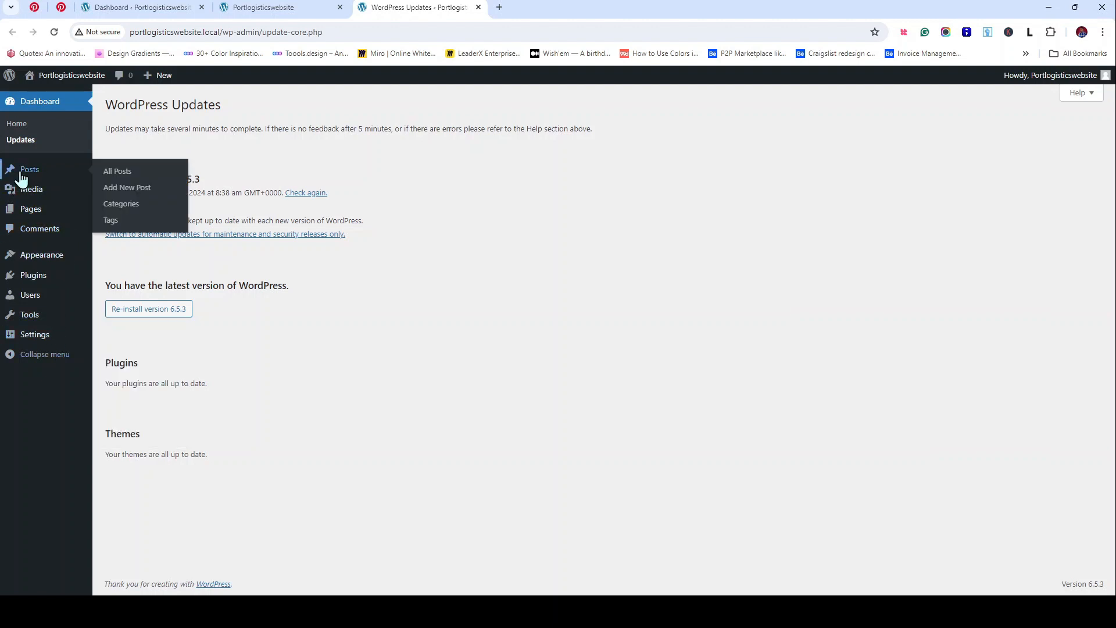
pyautogui.moveTo(59, 190)
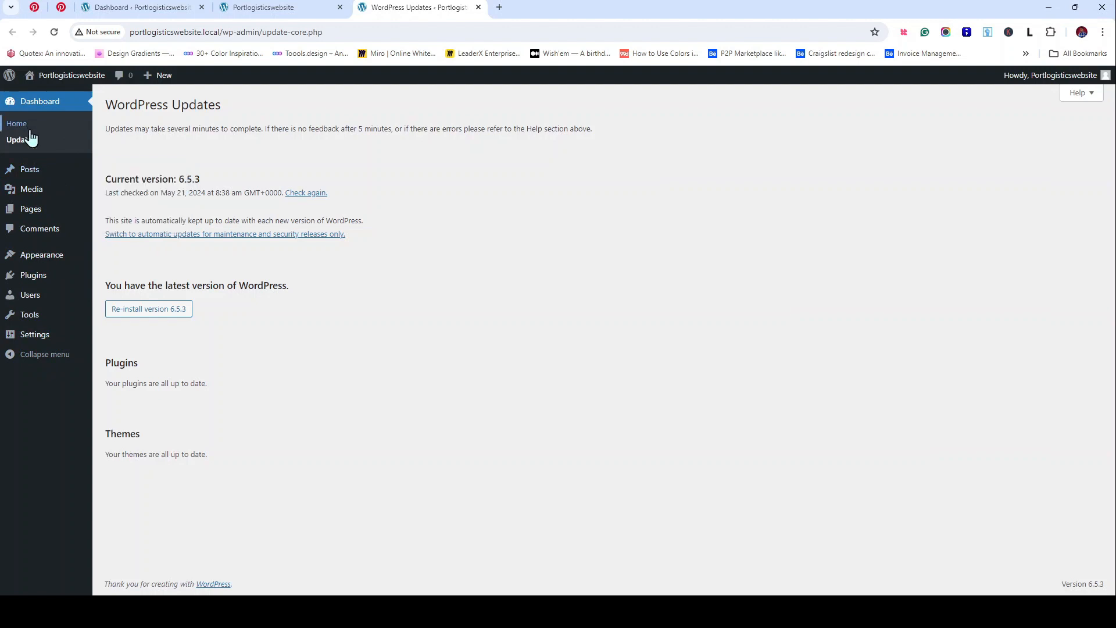
# Step: Back on the Dashboard tab, open the Posts list in a new tab
pyautogui.click(152, 7)
pyautogui.moveTo(21, 174)
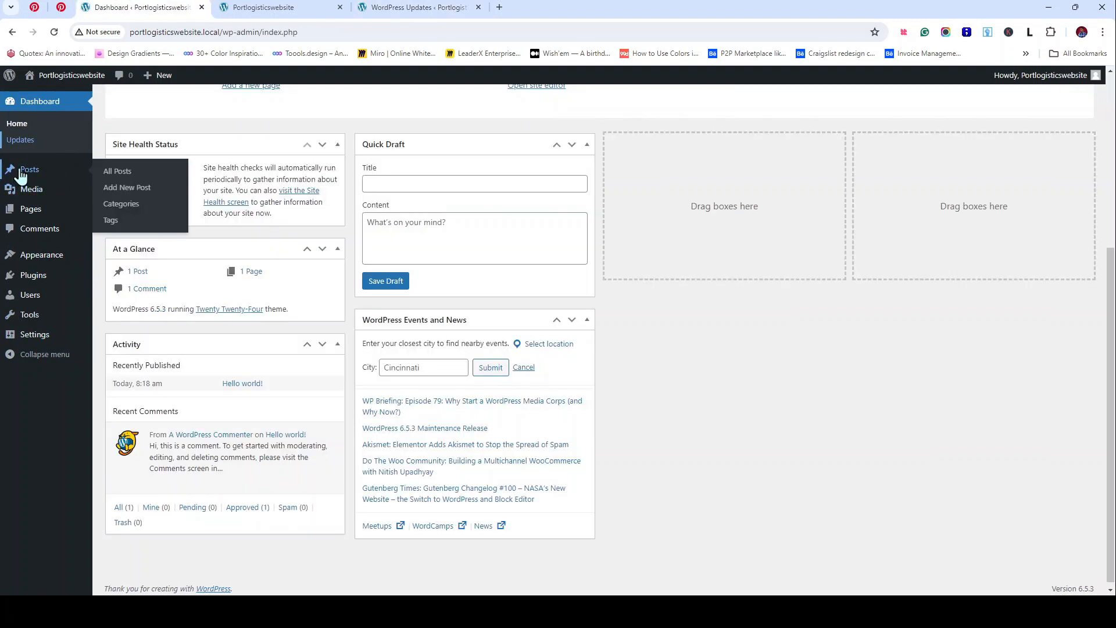
pyautogui.keyDown('ctrl'); pyautogui.click(119, 188); pyautogui.keyUp('ctrl')
# Step: View the Posts list with its Hello world! post, then open the empty Media Library in a new tab
pyautogui.click(540, 5)
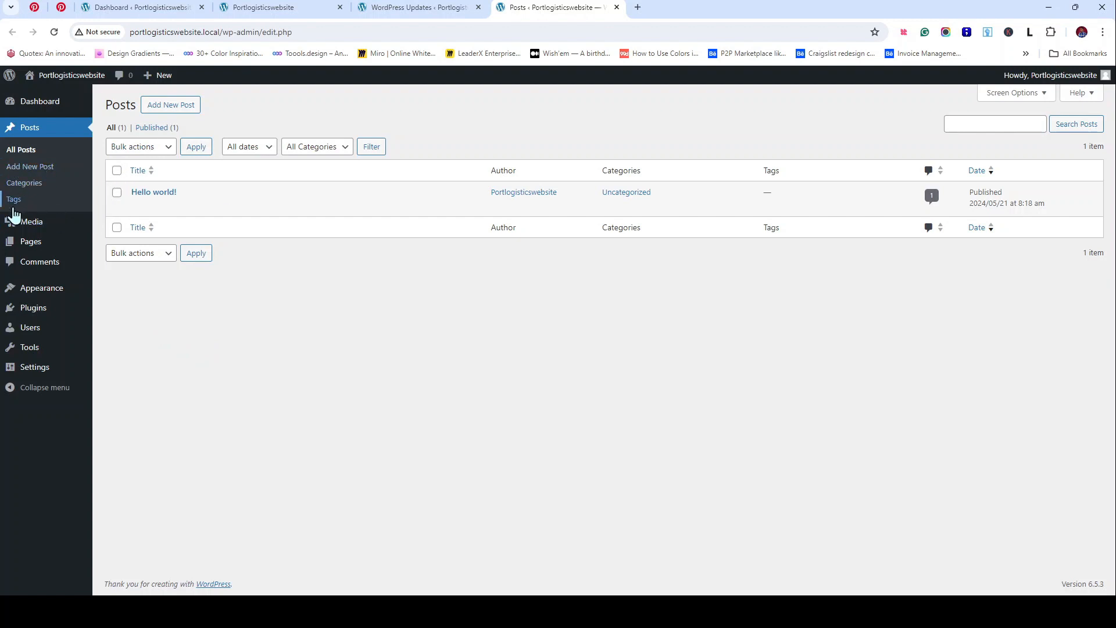
pyautogui.rightClick(26, 226)
pyautogui.click(73, 235)
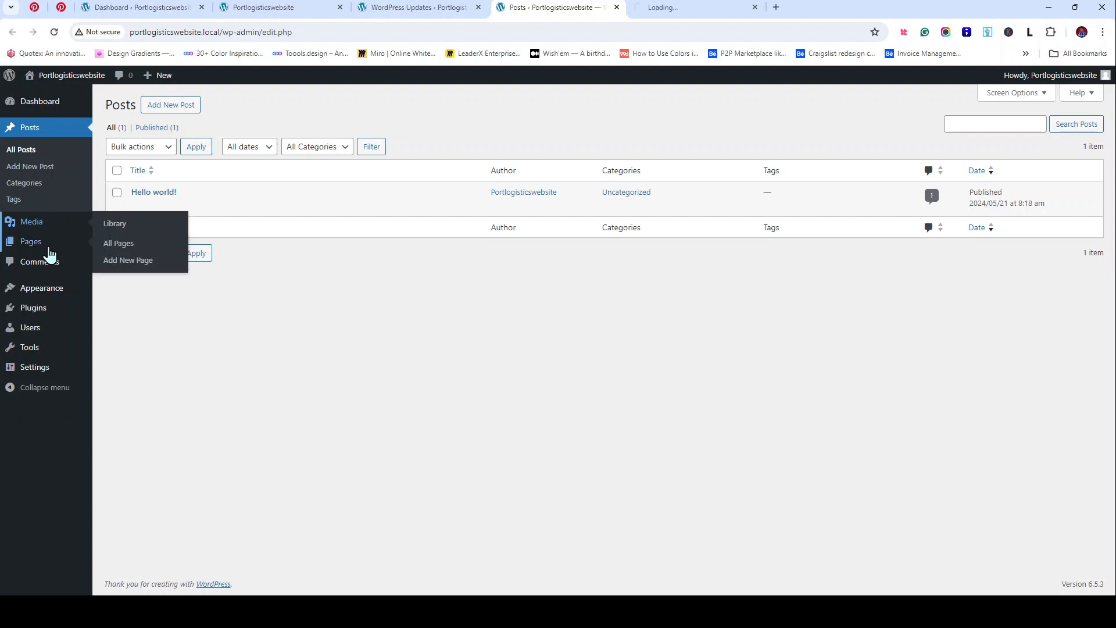
pyautogui.click(680, 11)
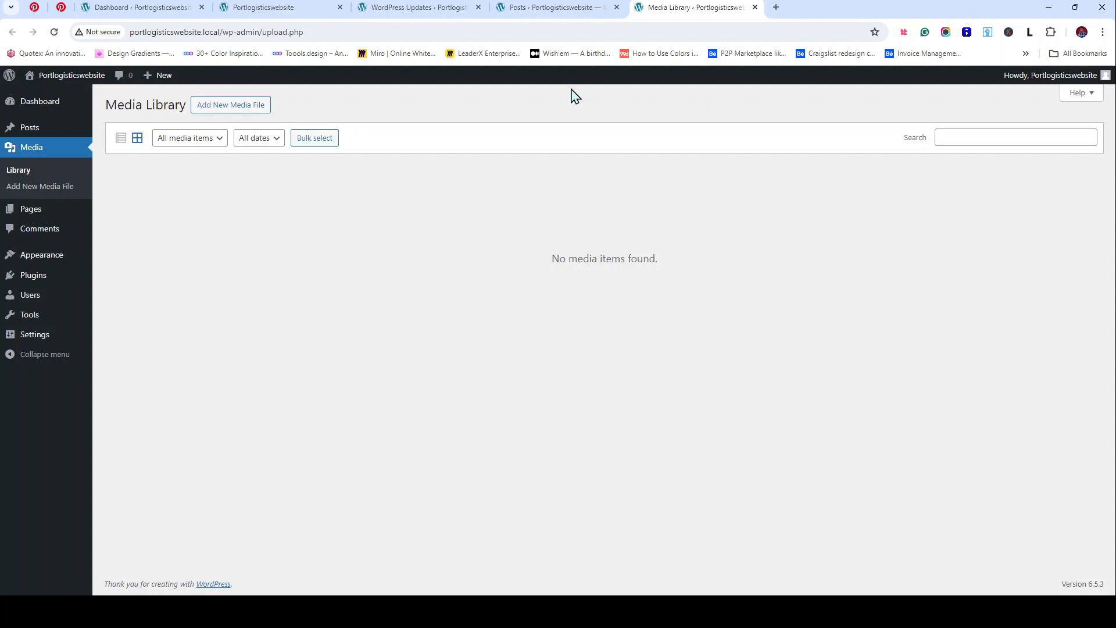
# Step: Open All Pages in a new tab, showing Sample Page and a draft Privacy Policy
pyautogui.moveTo(41, 215)
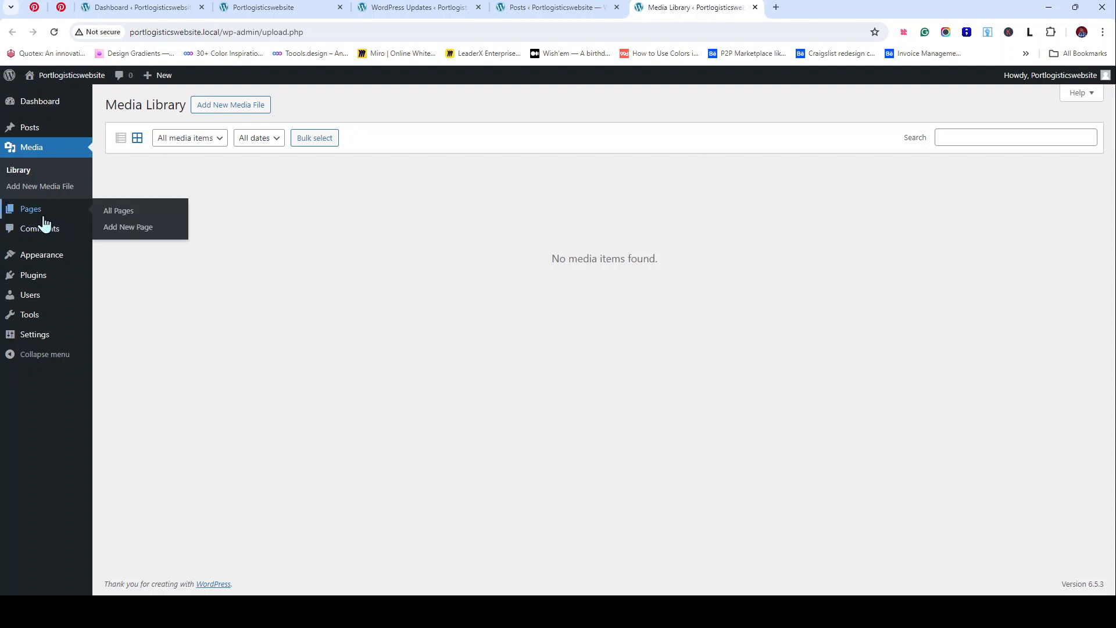
pyautogui.middleClick(149, 228)
pyautogui.click(843, 6)
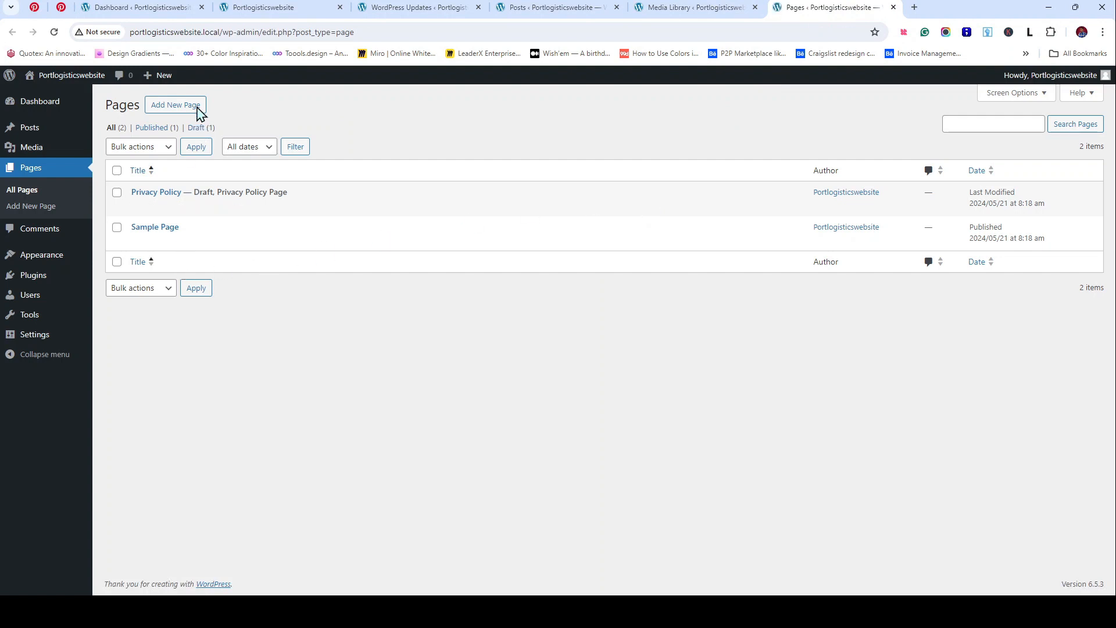
pyautogui.moveTo(146, 207)
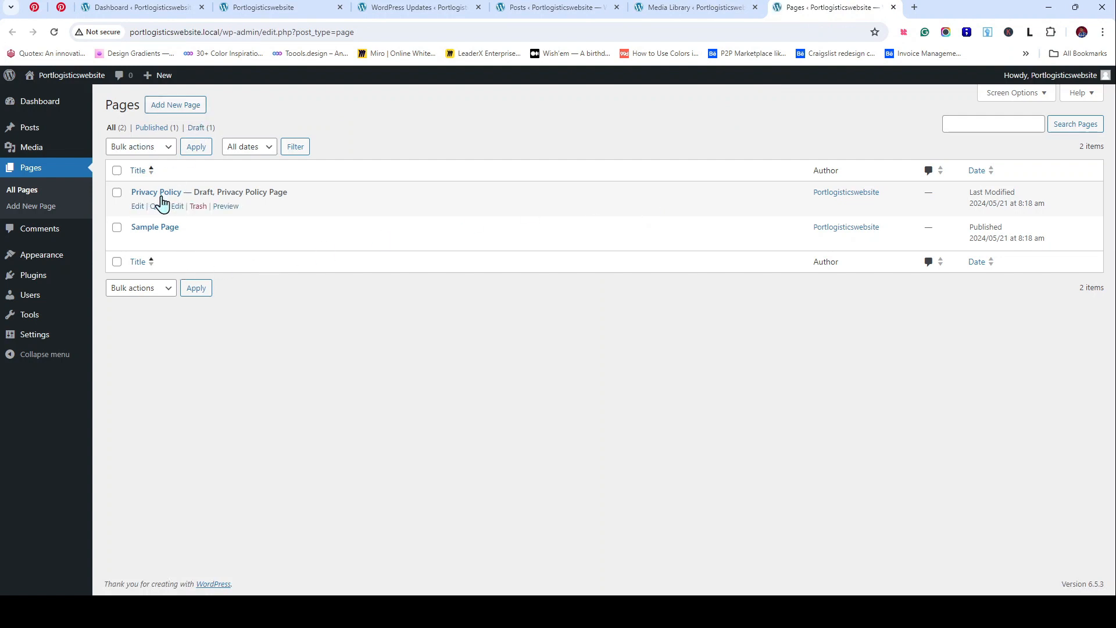
pyautogui.moveTo(160, 227)
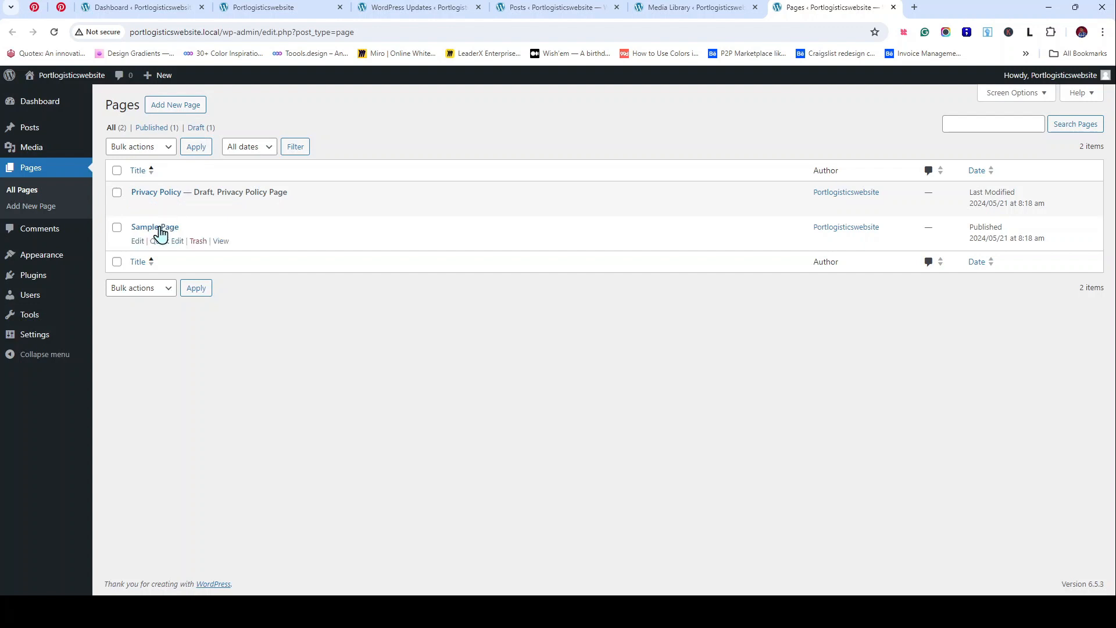
# Step: On the public front page, open and scroll the Sample Page
pyautogui.click(256, 9)
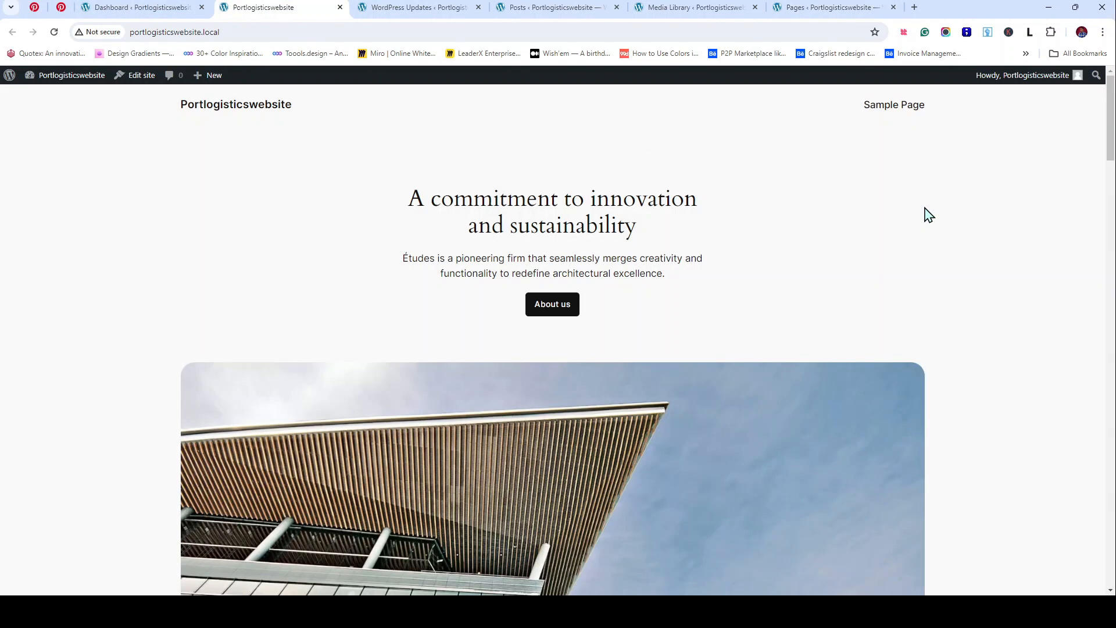
pyautogui.click(908, 111)
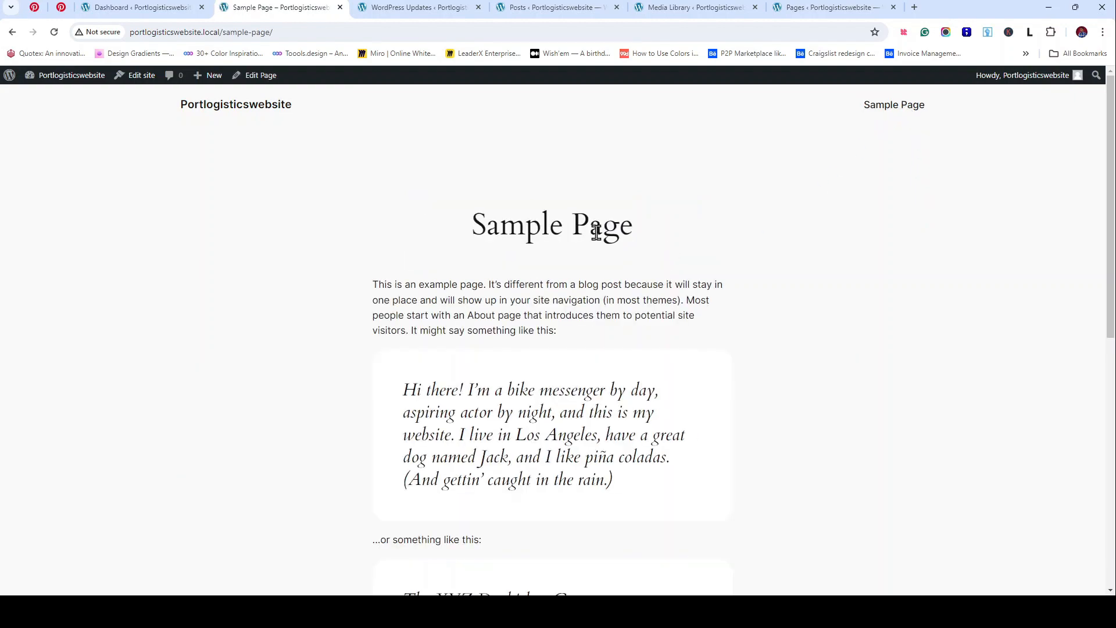
pyautogui.scroll(-5, 597, 230)
pyautogui.scroll(5, 597, 219)
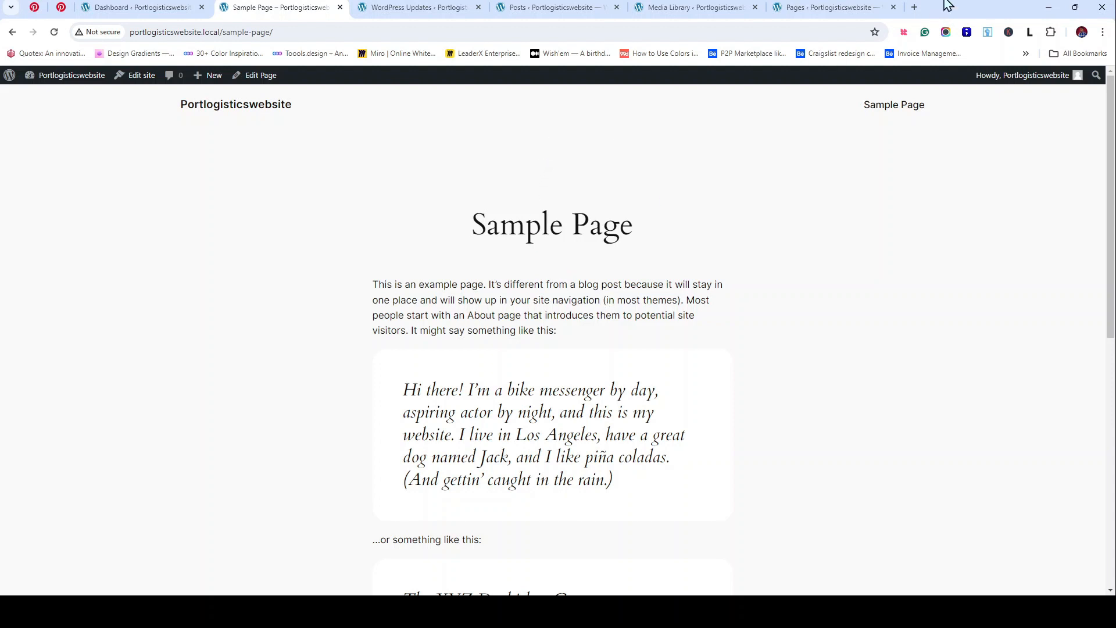
# Step: From the Pages list, open the Sample Page in the block editor in a new tab
pyautogui.click(843, 6)
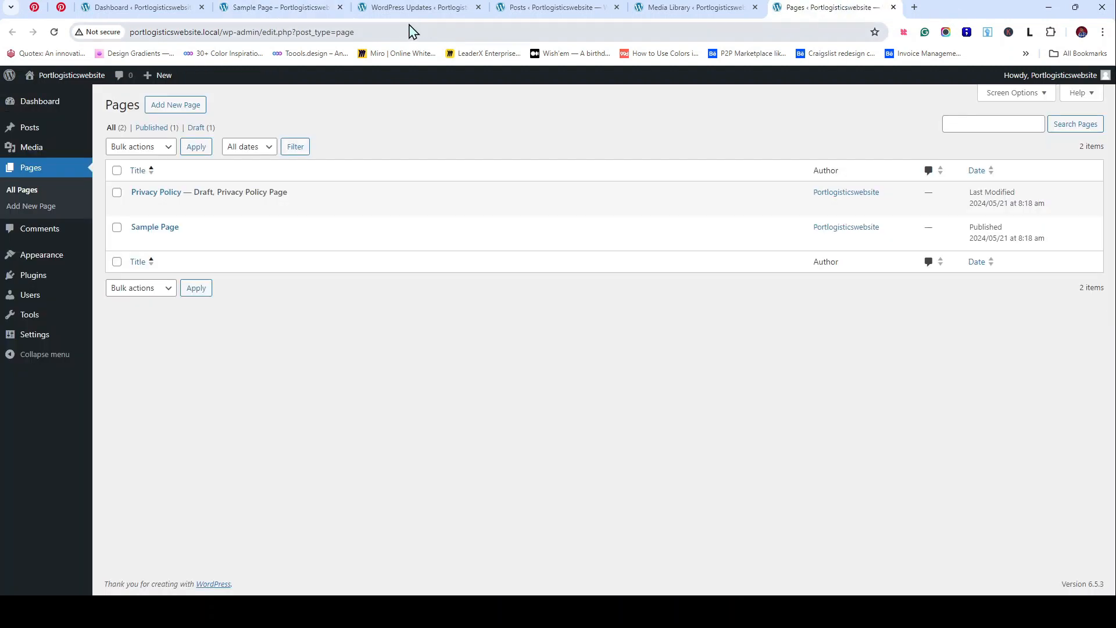
pyautogui.click(286, 18)
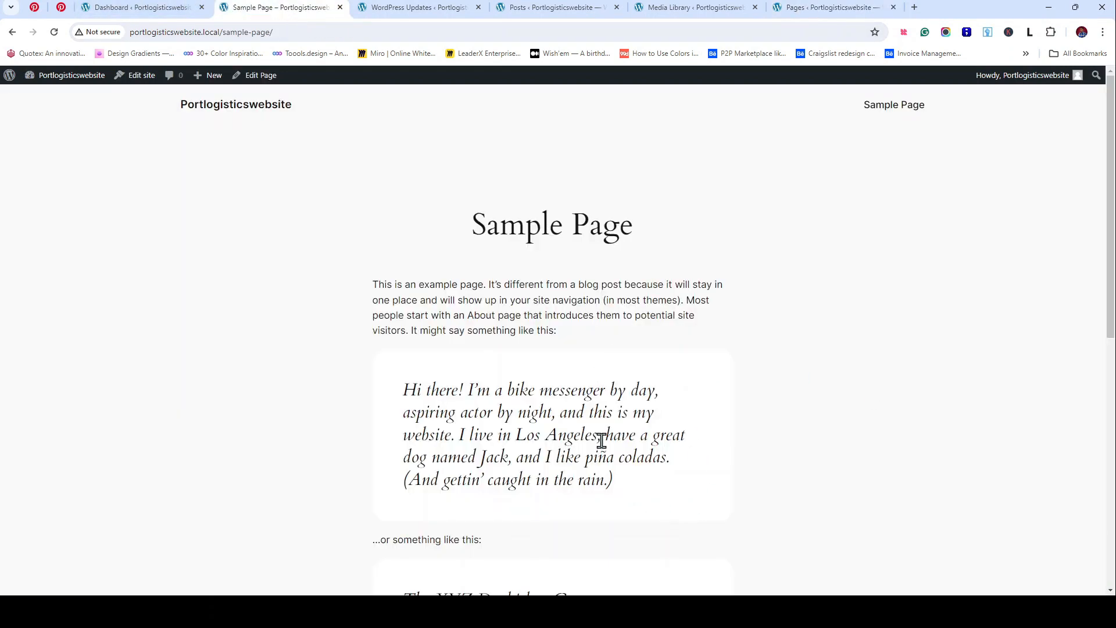
pyautogui.click(825, 8)
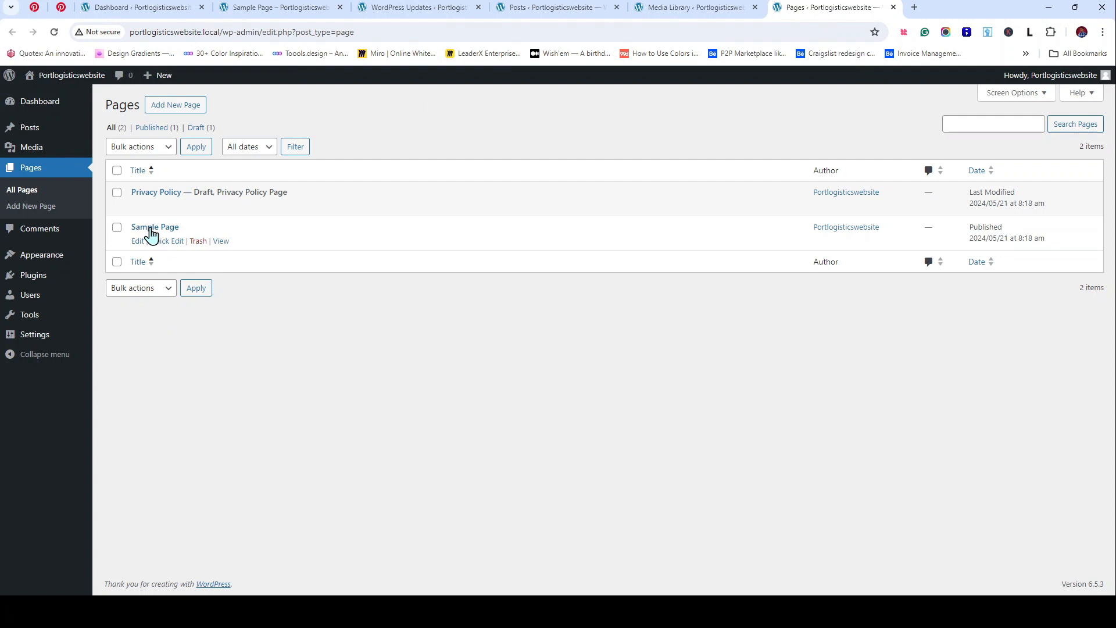
pyautogui.click(137, 241)
pyautogui.click(175, 256)
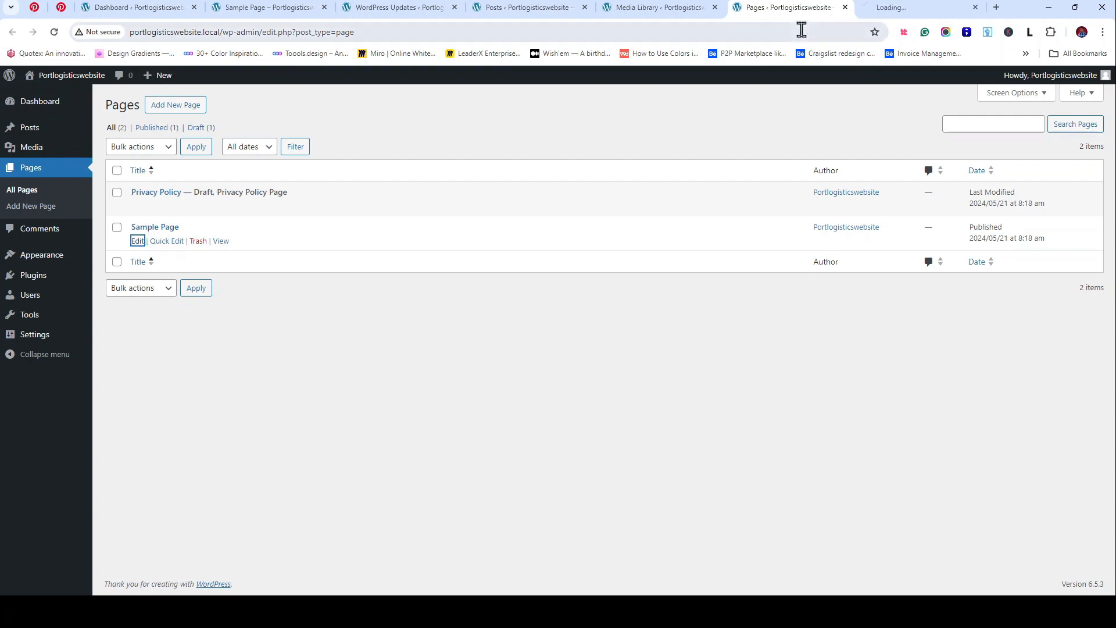
pyautogui.click(903, 6)
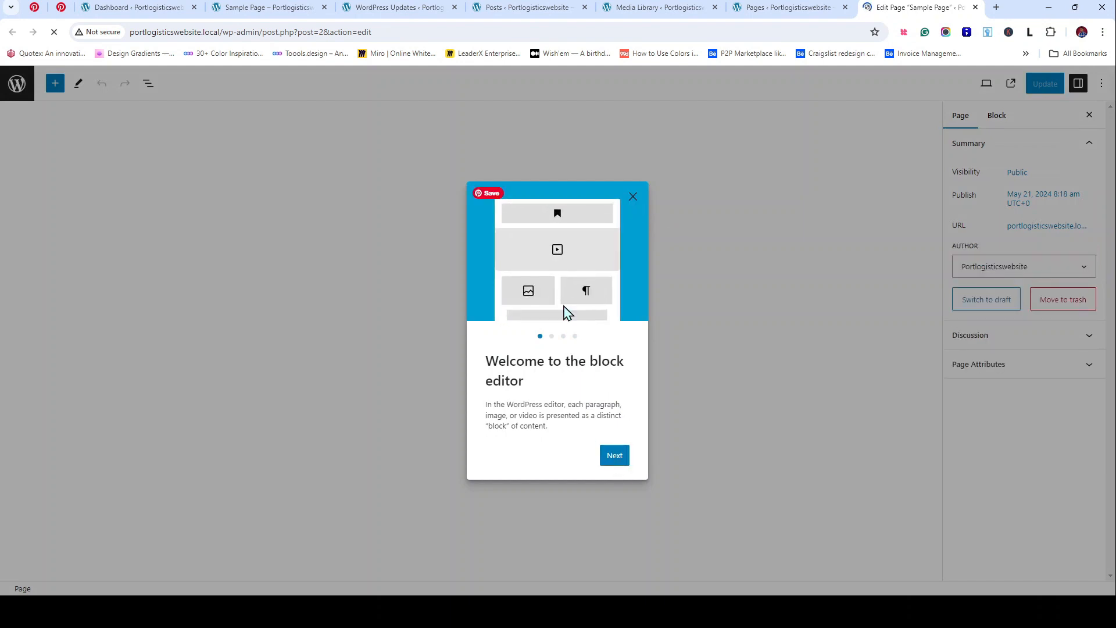
# Step: Page through and close the editor's welcome guide, then return to the live Sample Page
pyautogui.click(625, 459)
pyautogui.click(624, 459)
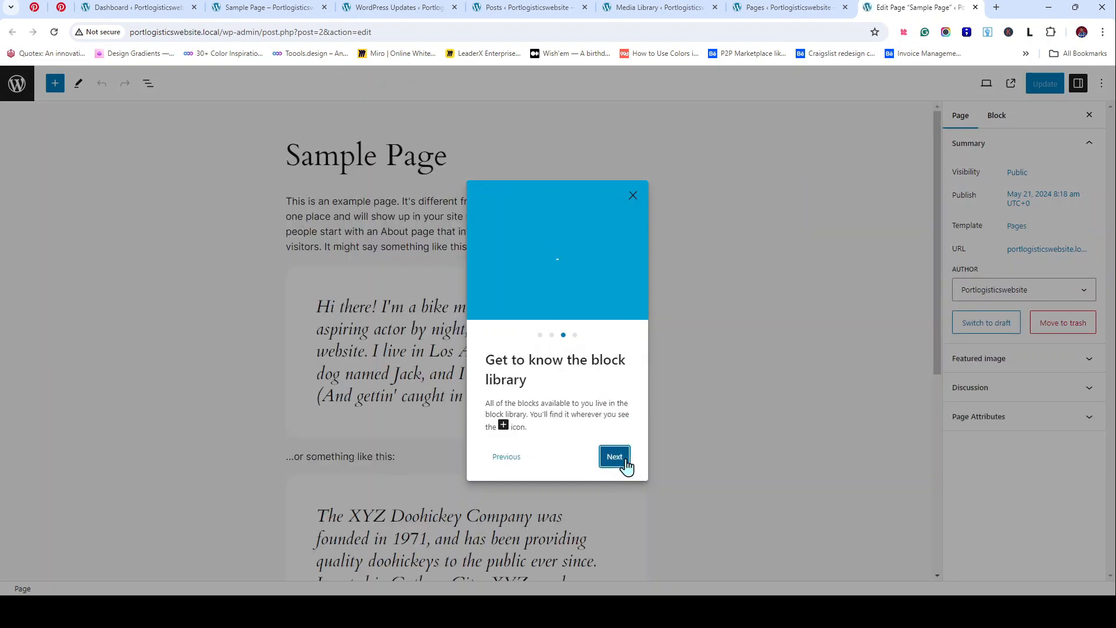
pyautogui.click(624, 459)
pyautogui.click(602, 456)
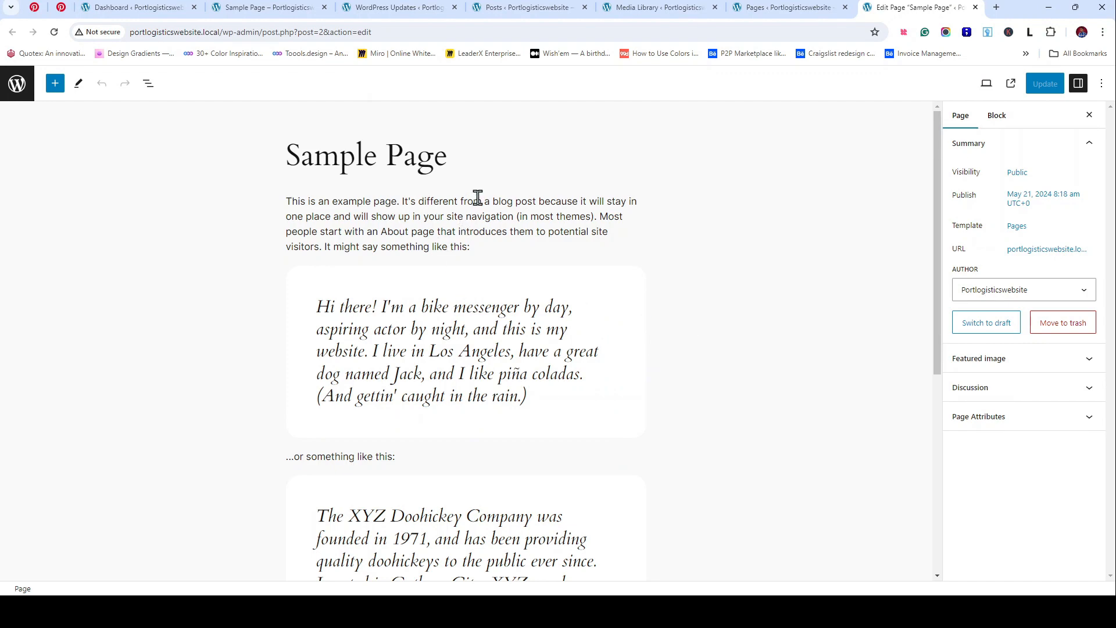
pyautogui.scroll(-5, 478, 195)
pyautogui.scroll(5, 471, 169)
pyautogui.click(285, 6)
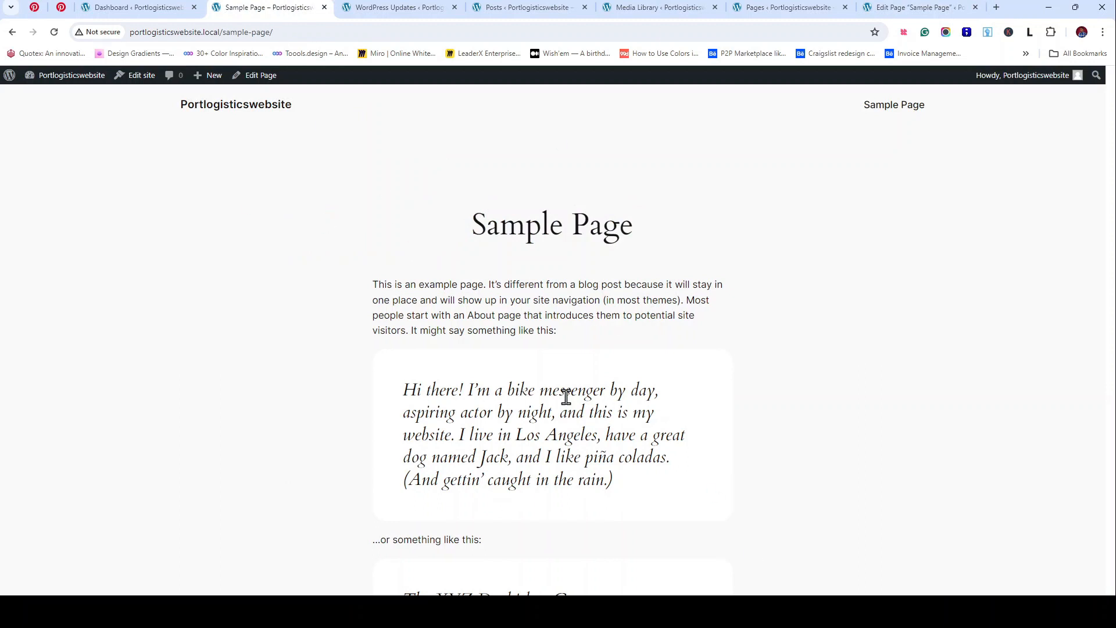
# Step: Go from the home page to the live Sample Page, select 'Doohickey Company was', then return to its editor
pyautogui.click(11, 32)
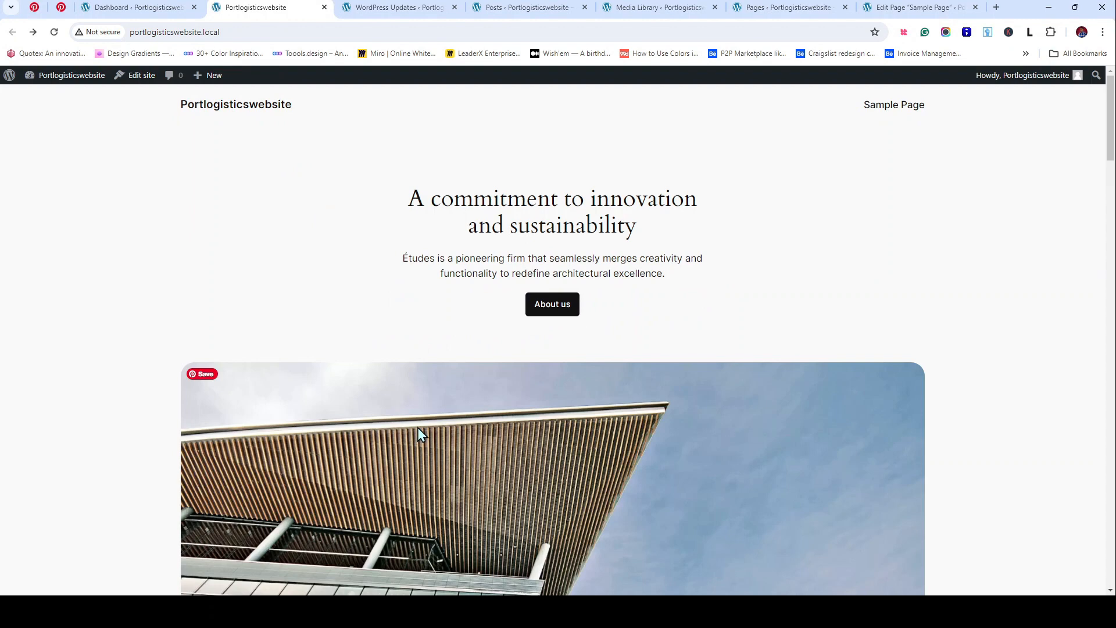
pyautogui.click(898, 110)
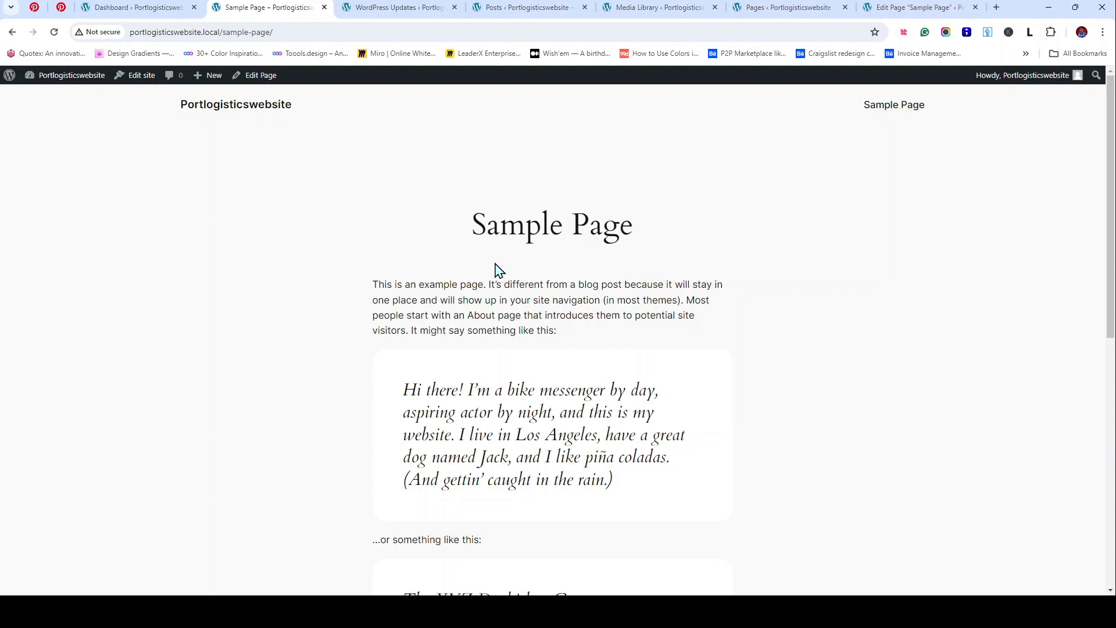
pyautogui.scroll(-5, 607, 408)
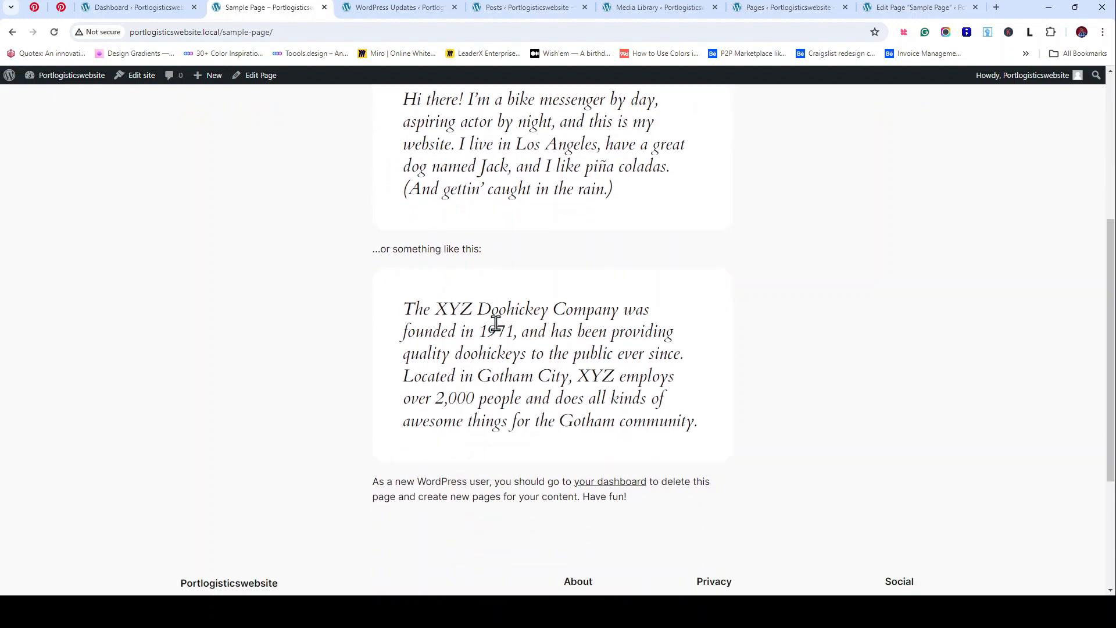
pyautogui.moveTo(472, 310); pyautogui.dragTo(391, 326)
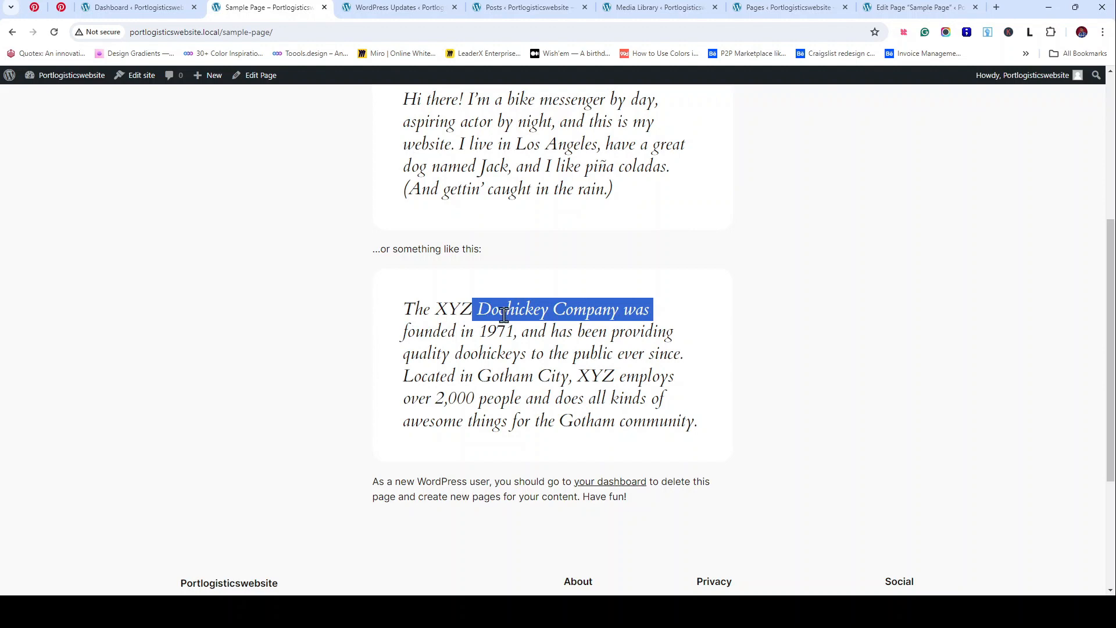
pyautogui.click(915, 7)
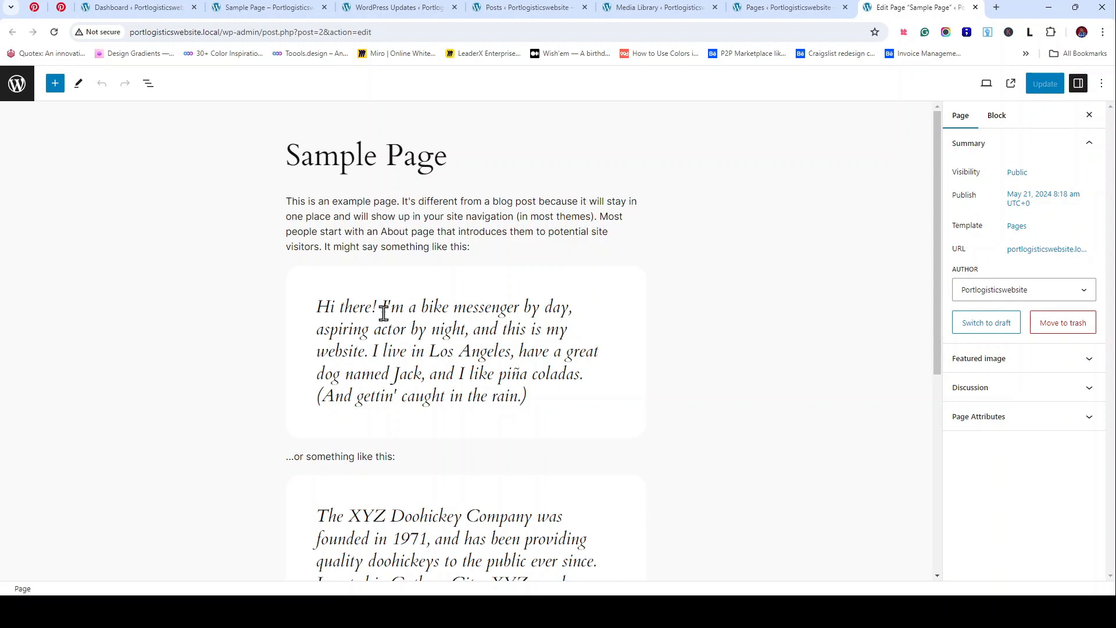
# Step: Rewrite the first quote's greeting as 'Hello distinguished!' and update the Sample Page
pyautogui.doubleClick(346, 308)
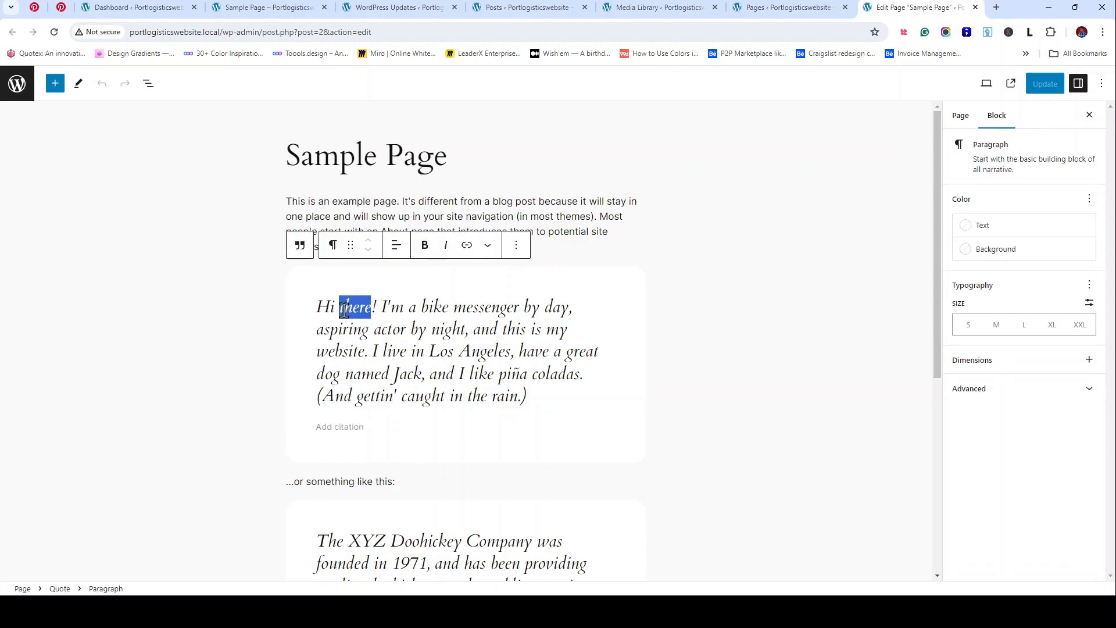
pyautogui.press('BackSpace')
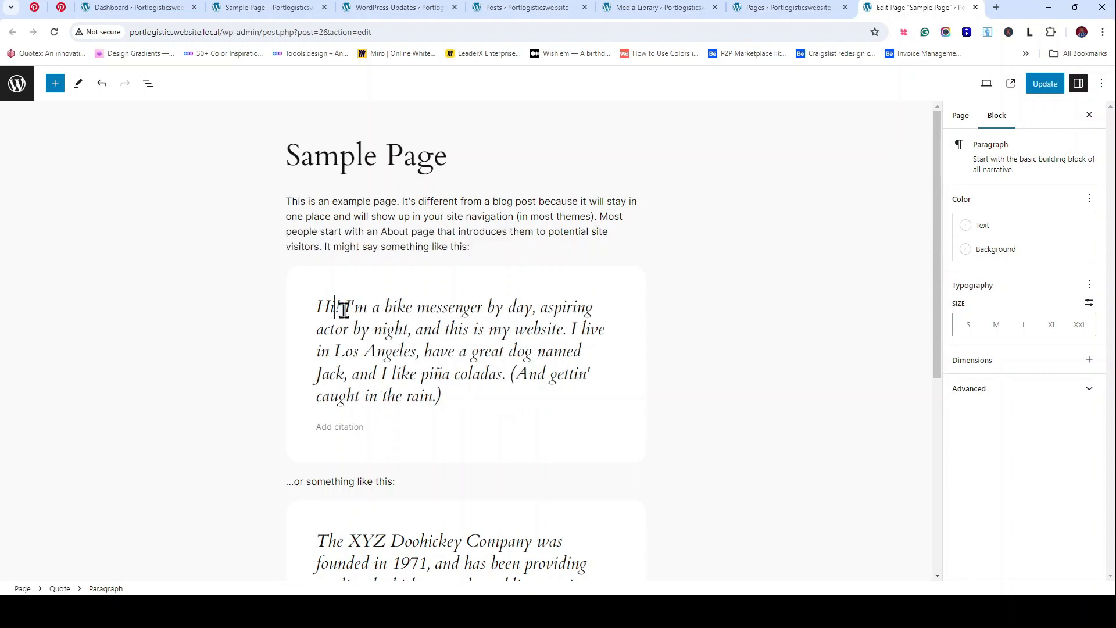
pyautogui.press('BackSpace')
pyautogui.press('BackSpace')
pyautogui.write('ello ')
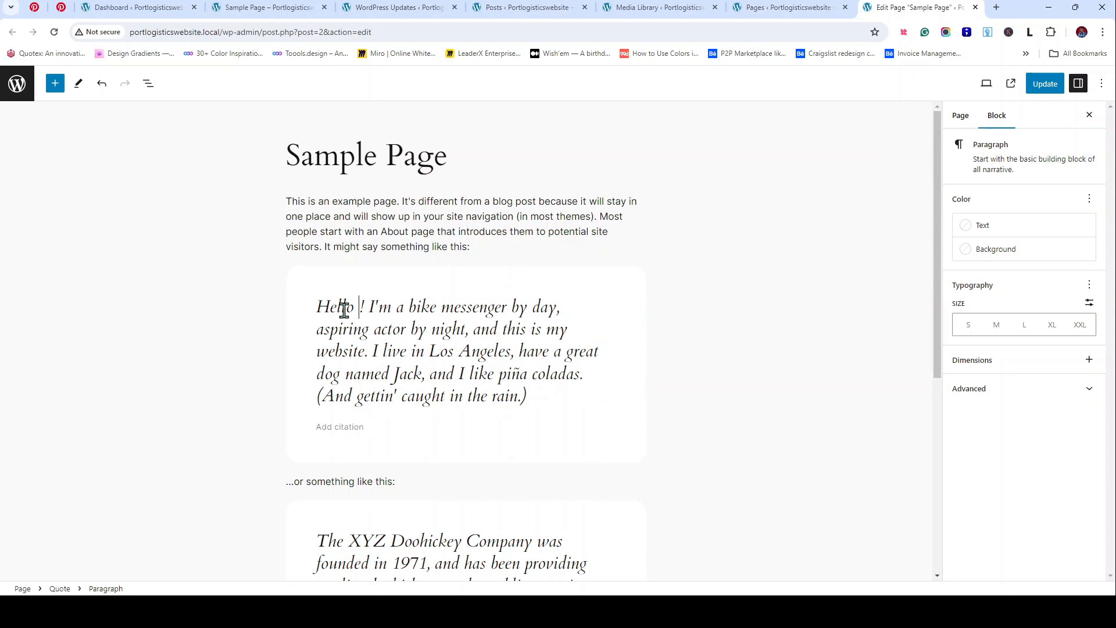
pyautogui.write('distin')
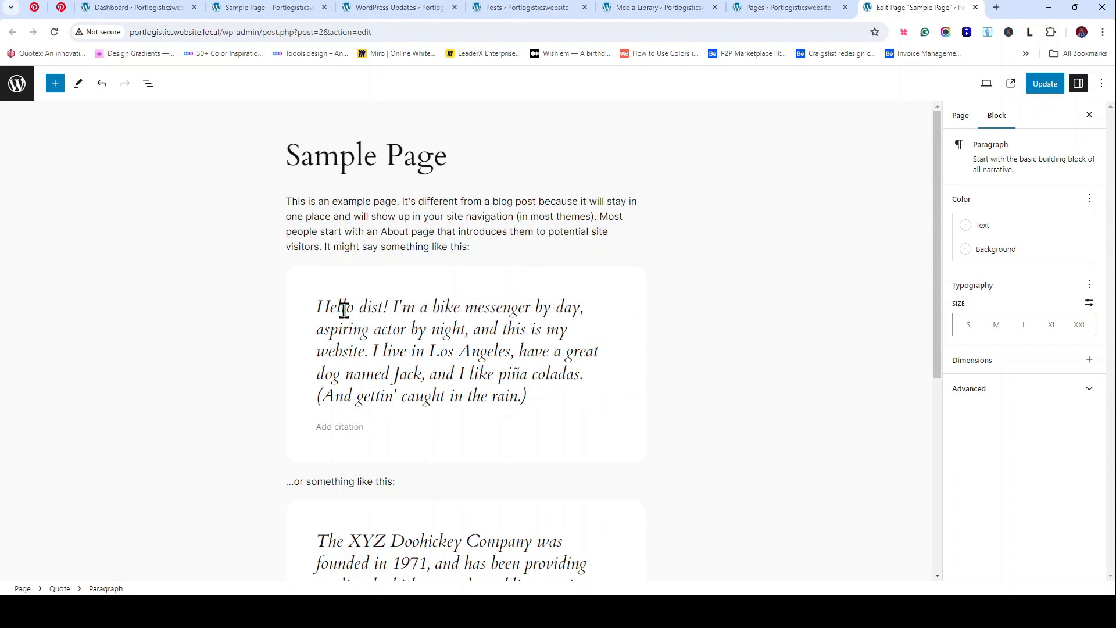
pyautogui.write('guished')
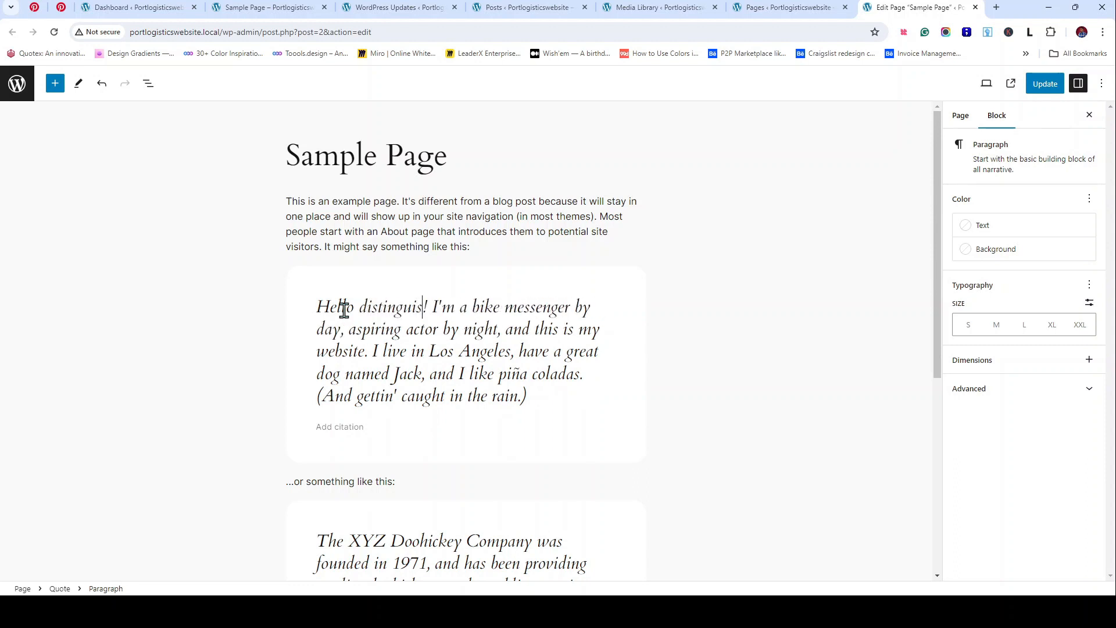
pyautogui.press('BackSpace')
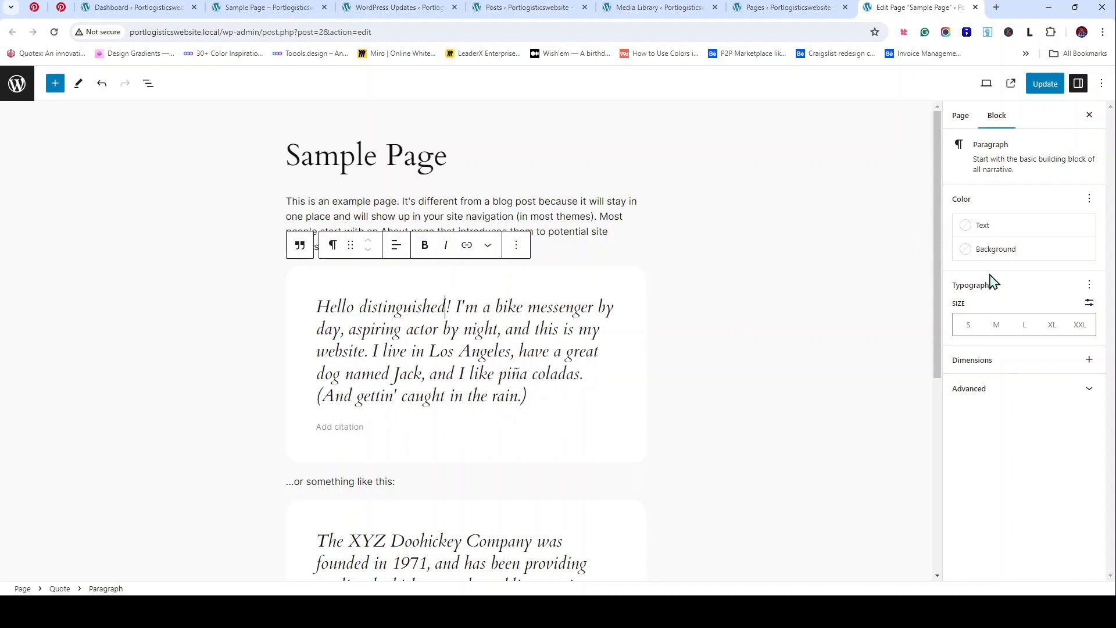
pyautogui.click(1043, 87)
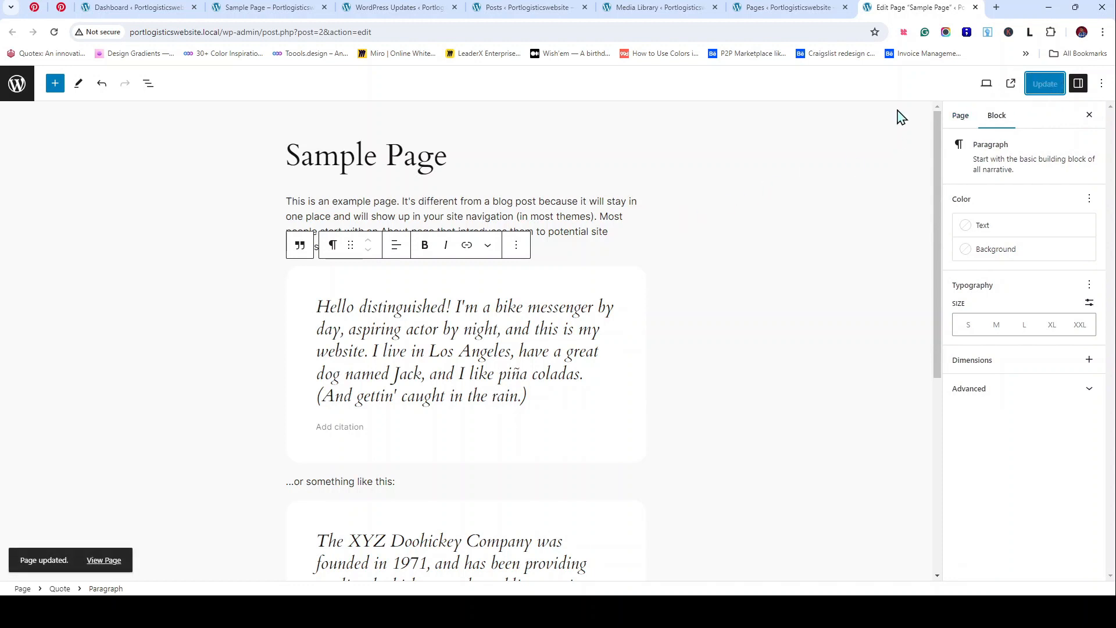
pyautogui.click(238, 7)
pyautogui.scroll(5, 392, 373)
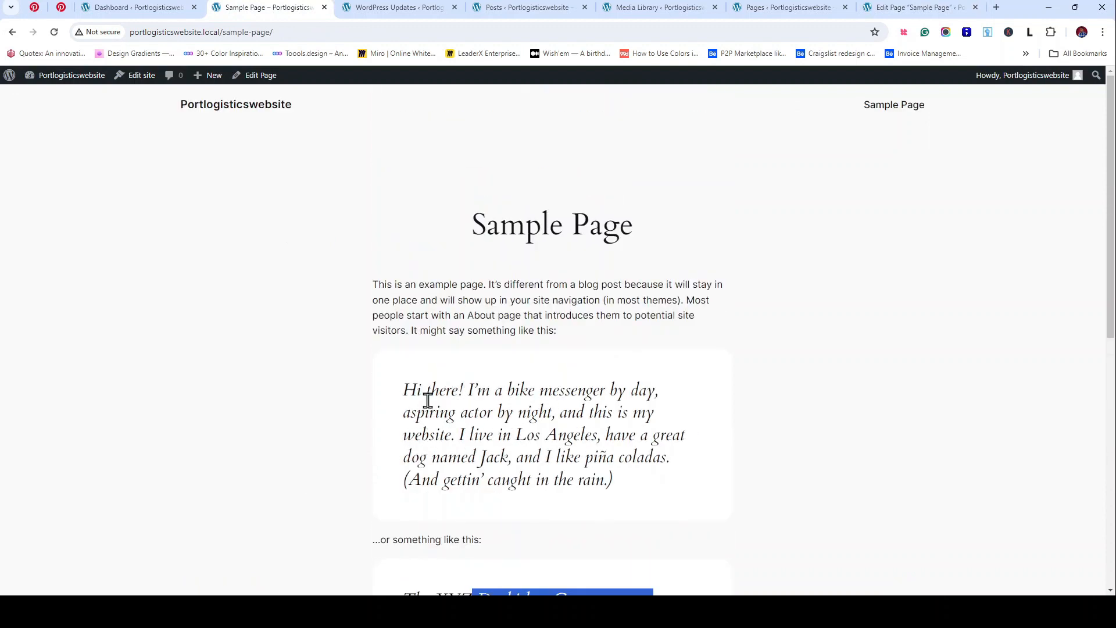
# Step: Reload the live Sample Page to confirm 'Hello distinguished!', then switch to the admin Dashboard
pyautogui.click(247, 383)
pyautogui.click(54, 33)
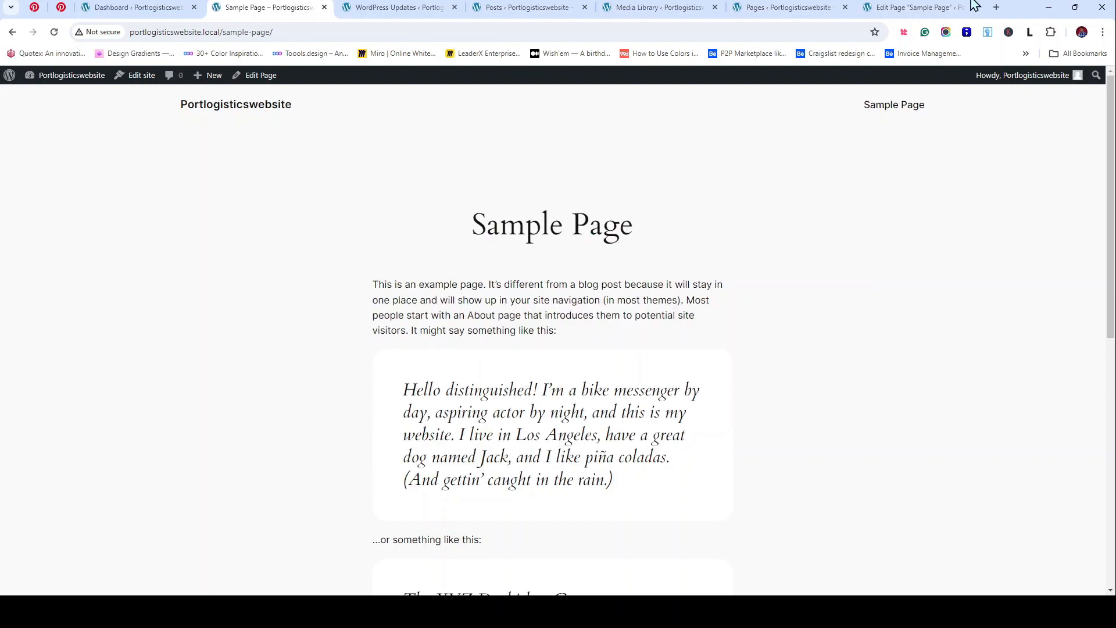
pyautogui.click(941, 7)
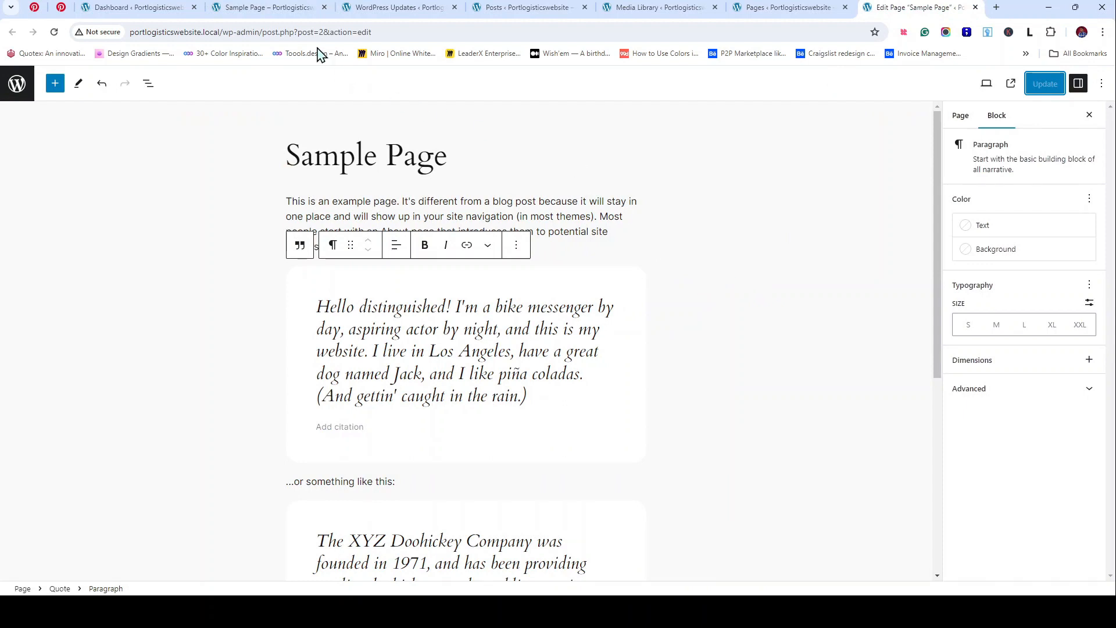
pyautogui.click(261, 7)
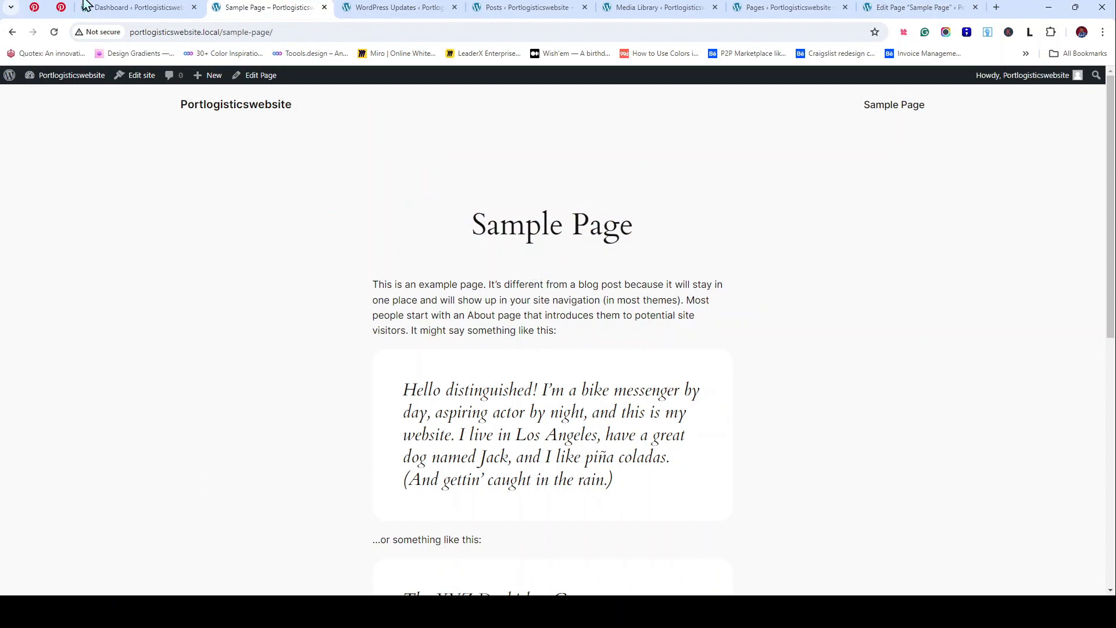
pyautogui.click(140, 6)
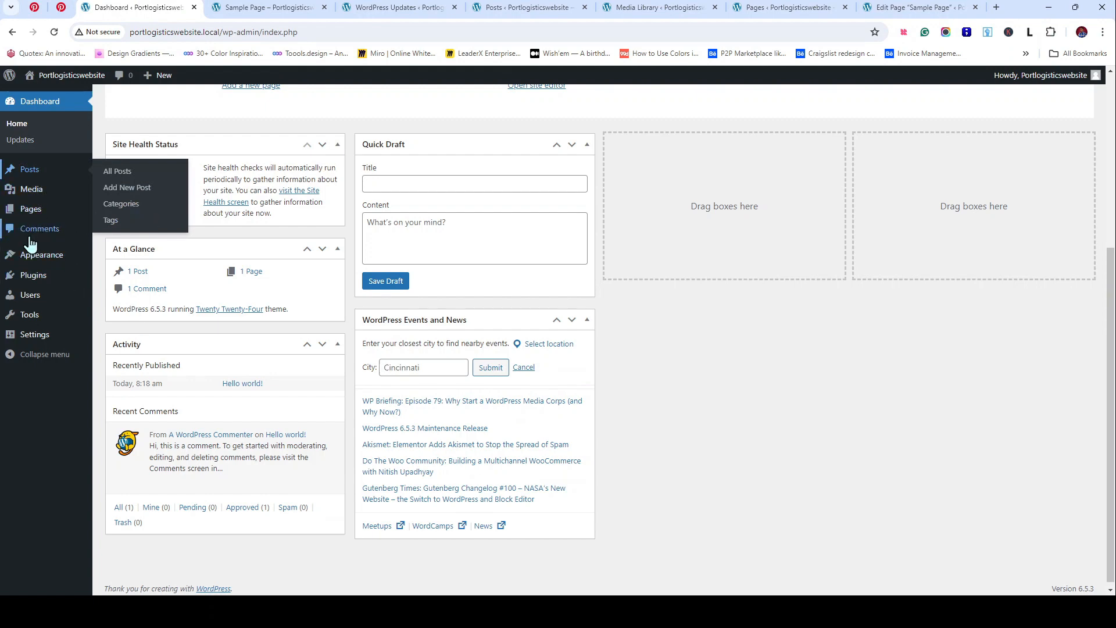
# Step: Close the Sample Page editor tab and move Sample Page to the trash
pyautogui.click(917, 7)
pyautogui.click(818, 7)
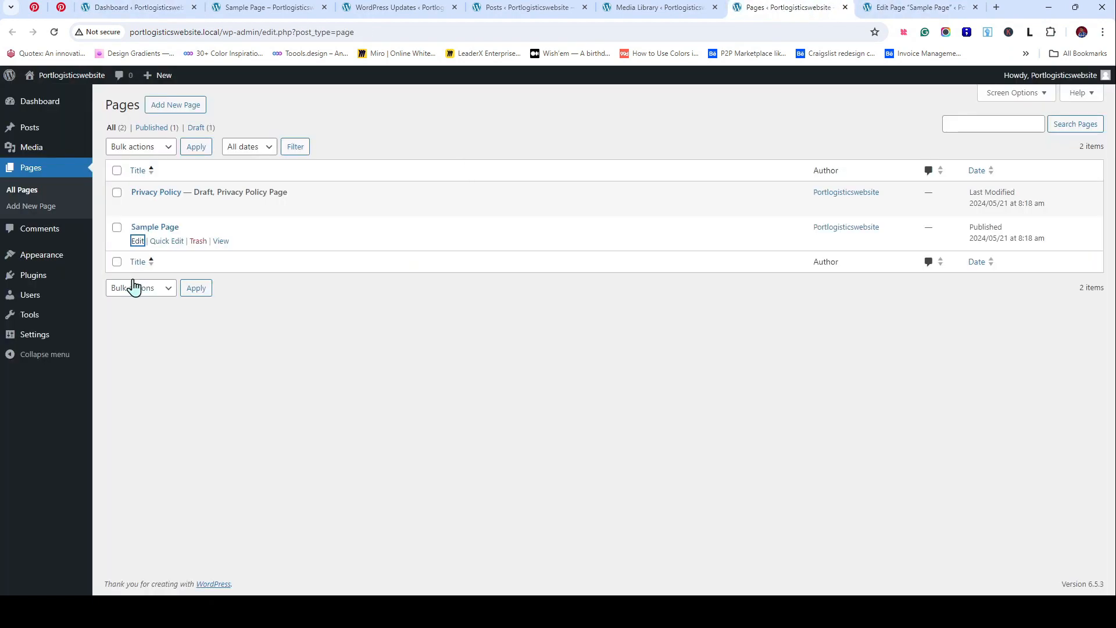
pyautogui.click(914, 9)
pyautogui.click(976, 8)
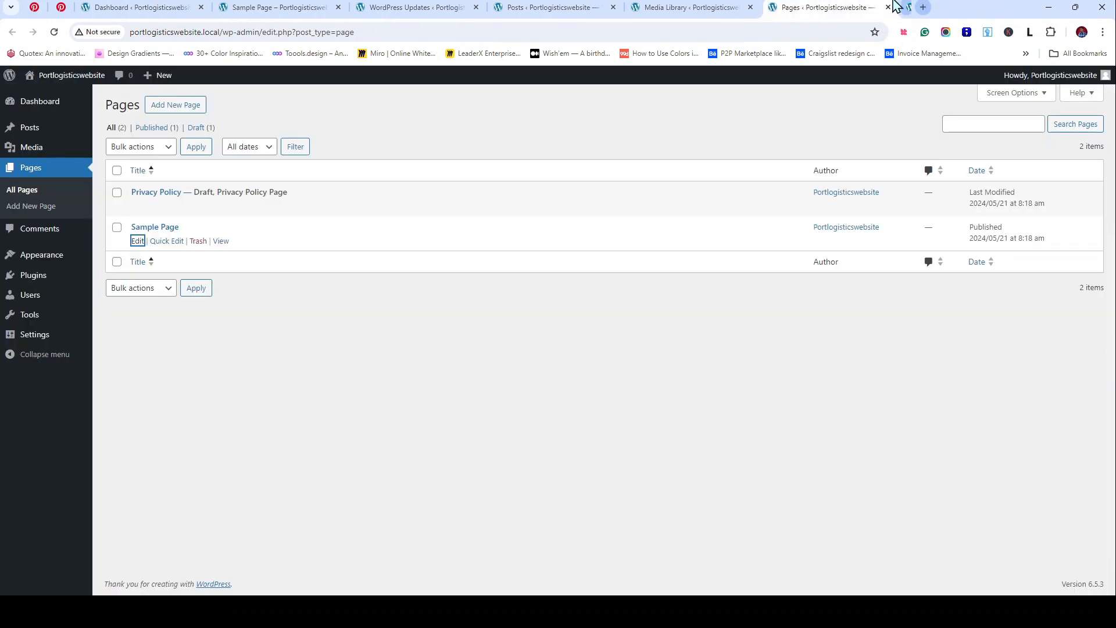
pyautogui.click(198, 241)
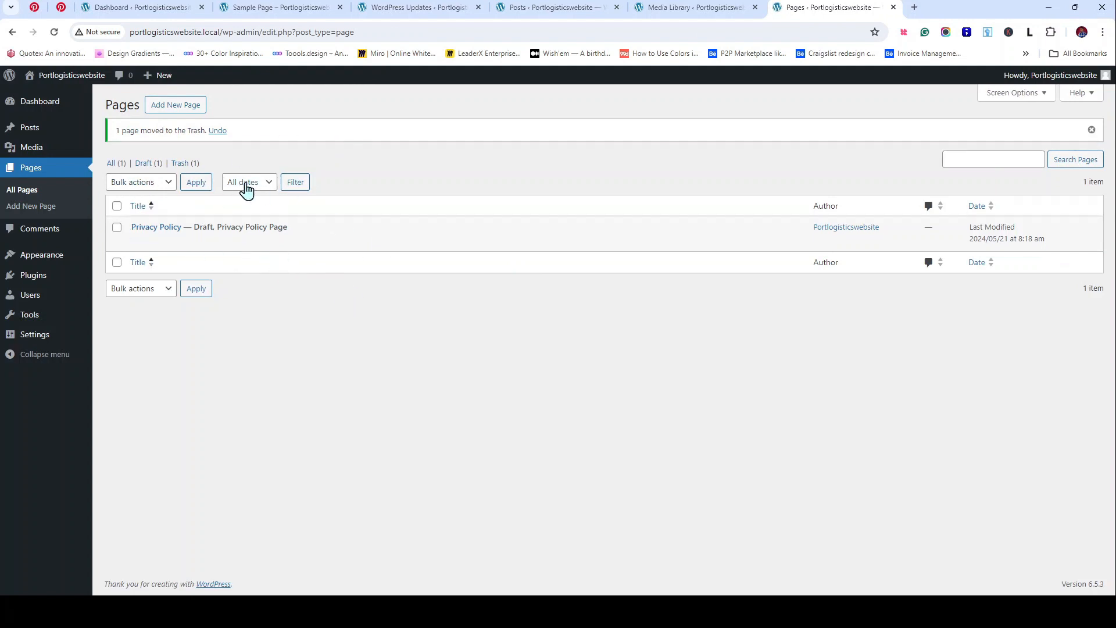
# Step: Check the Trash, then open the Privacy Policy draft's editor in a new tab
pyautogui.click(180, 164)
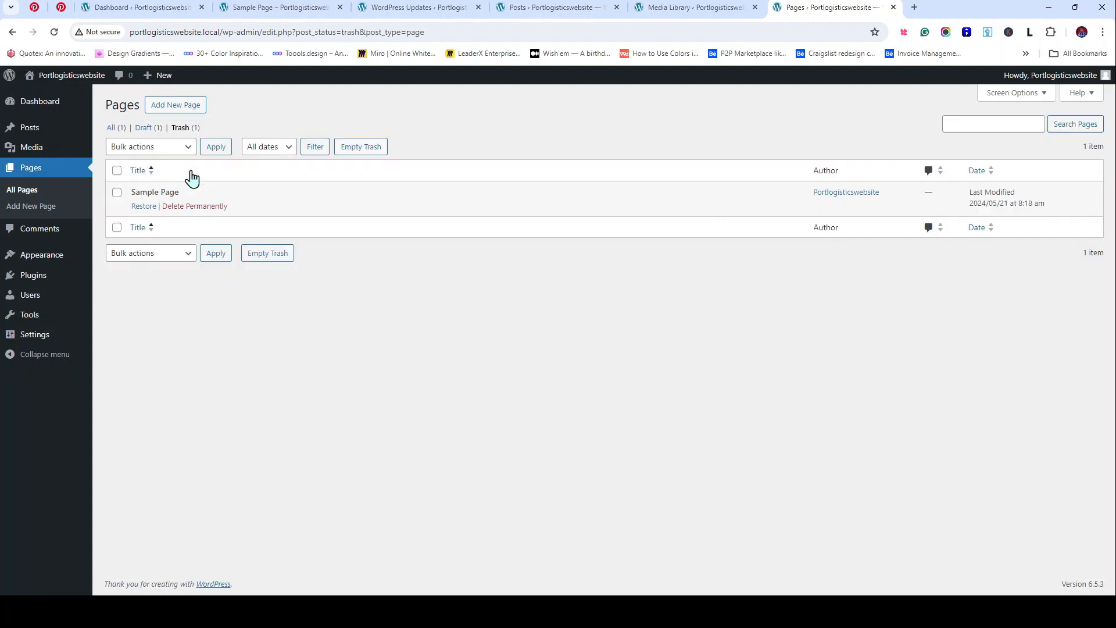
pyautogui.click(113, 128)
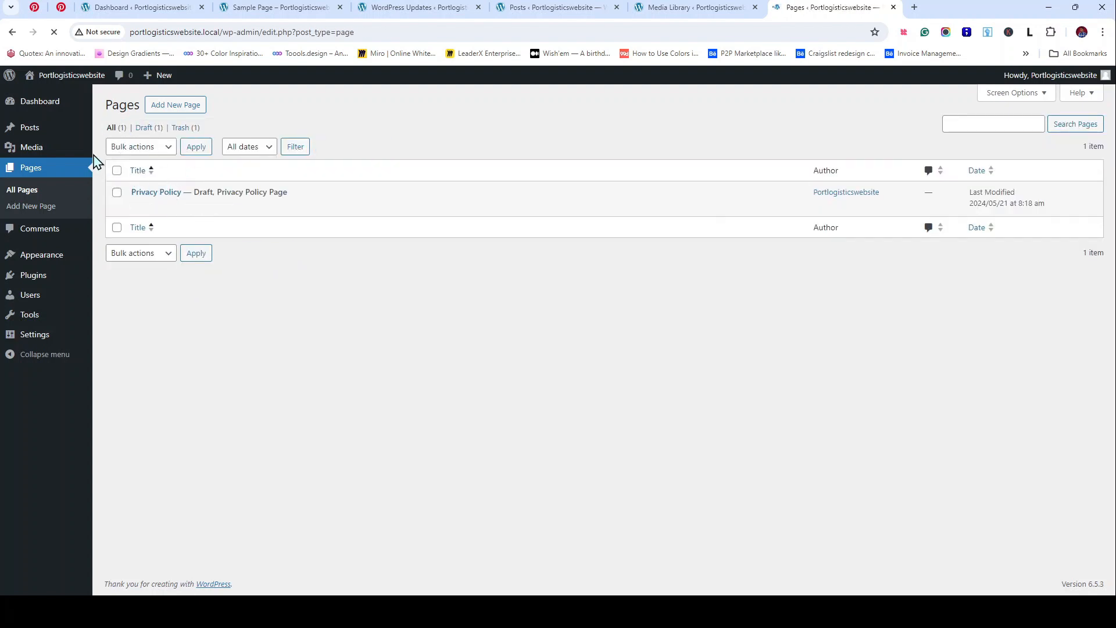
pyautogui.click(138, 207)
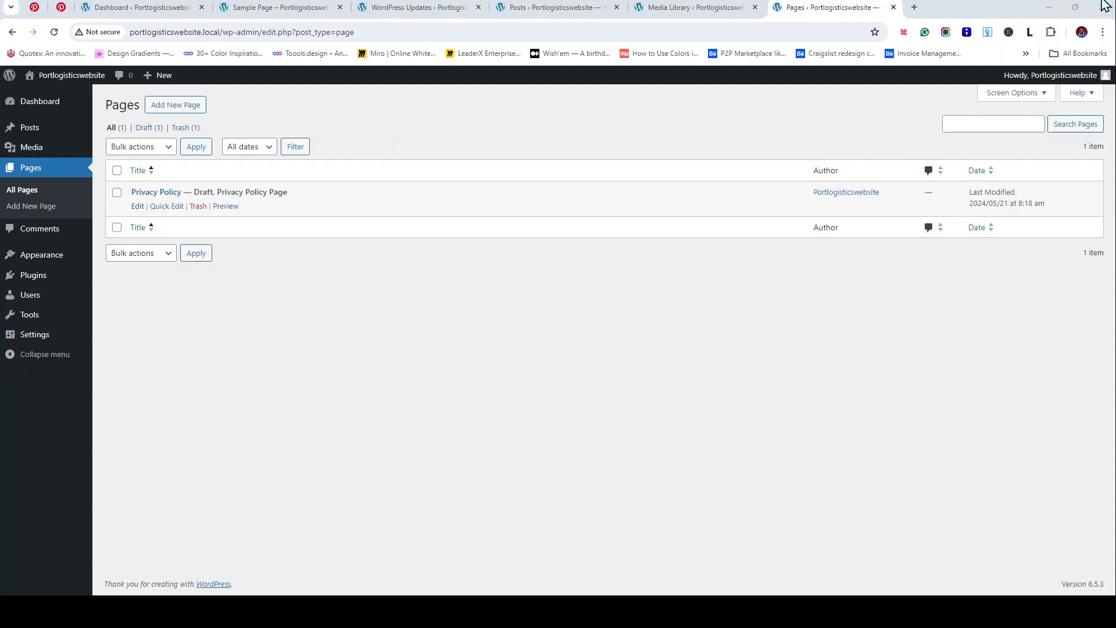
pyautogui.keyDown('ctrl'); pyautogui.click(137, 207); pyautogui.keyUp('ctrl')
# Step: Scroll through the Privacy Policy draft's suggested text, then load the home page from the Sample Page tab
pyautogui.click(907, 8)
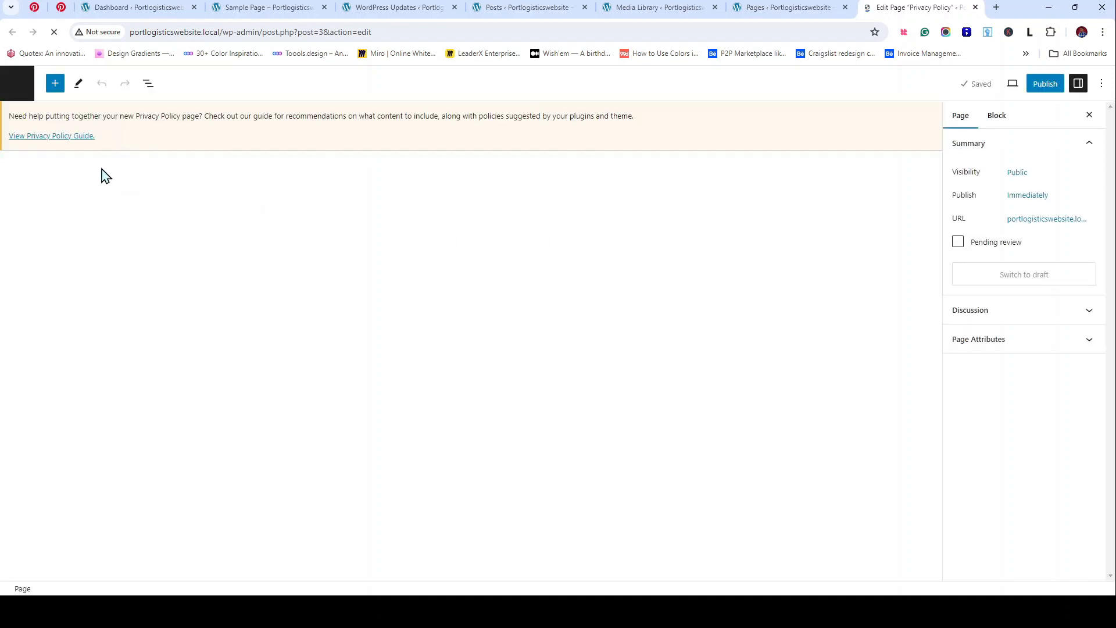
pyautogui.scroll(-15, 388, 227)
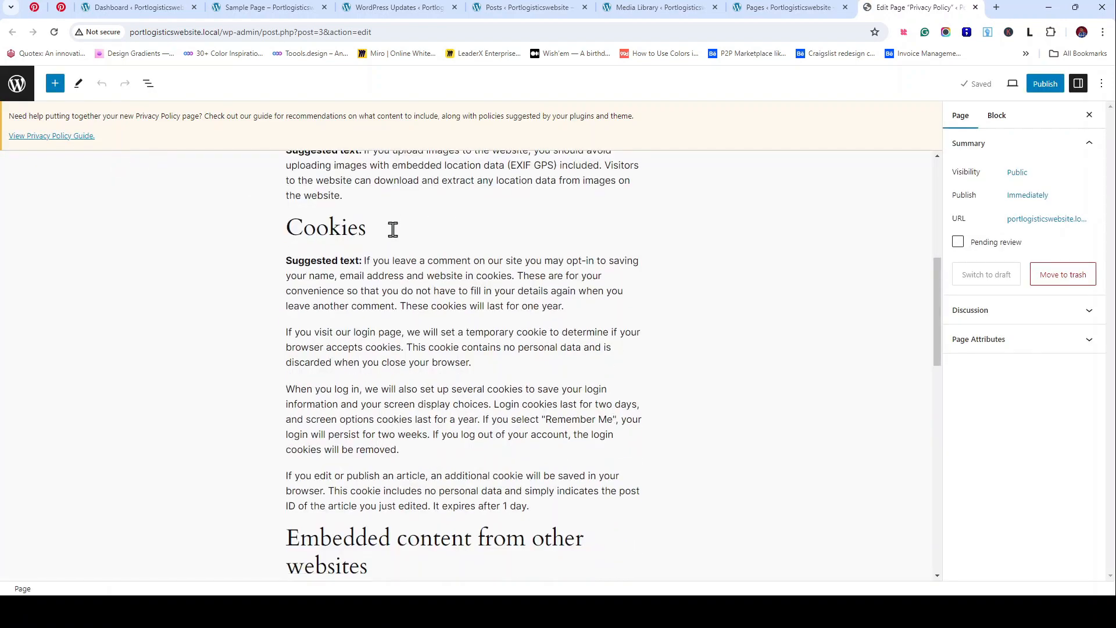
pyautogui.scroll(15, 391, 229)
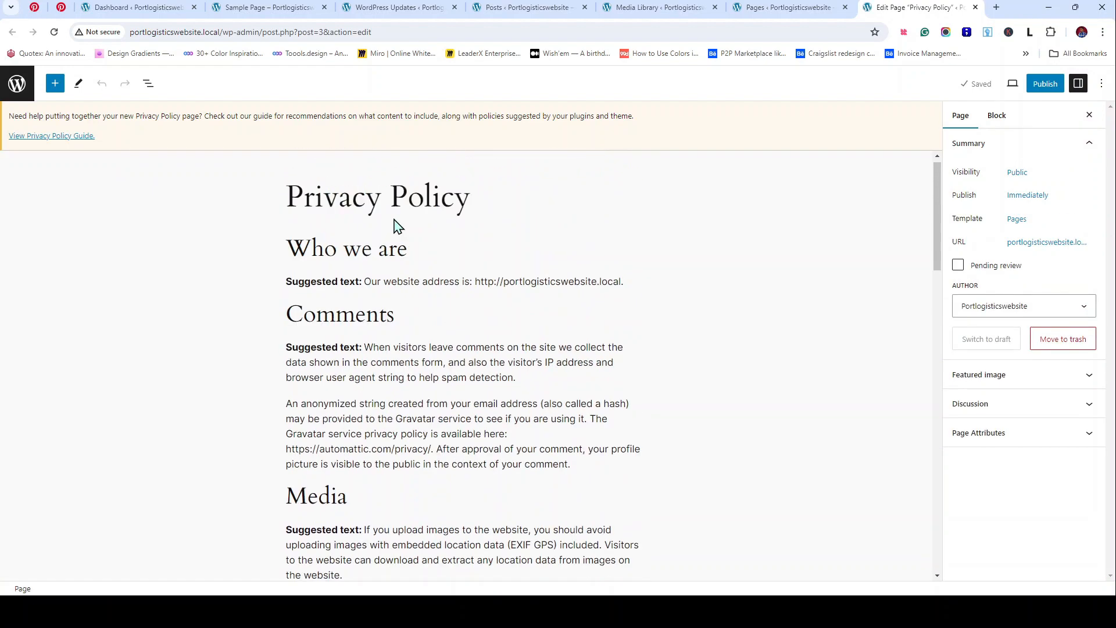
pyautogui.click(244, 12)
pyautogui.click(248, 107)
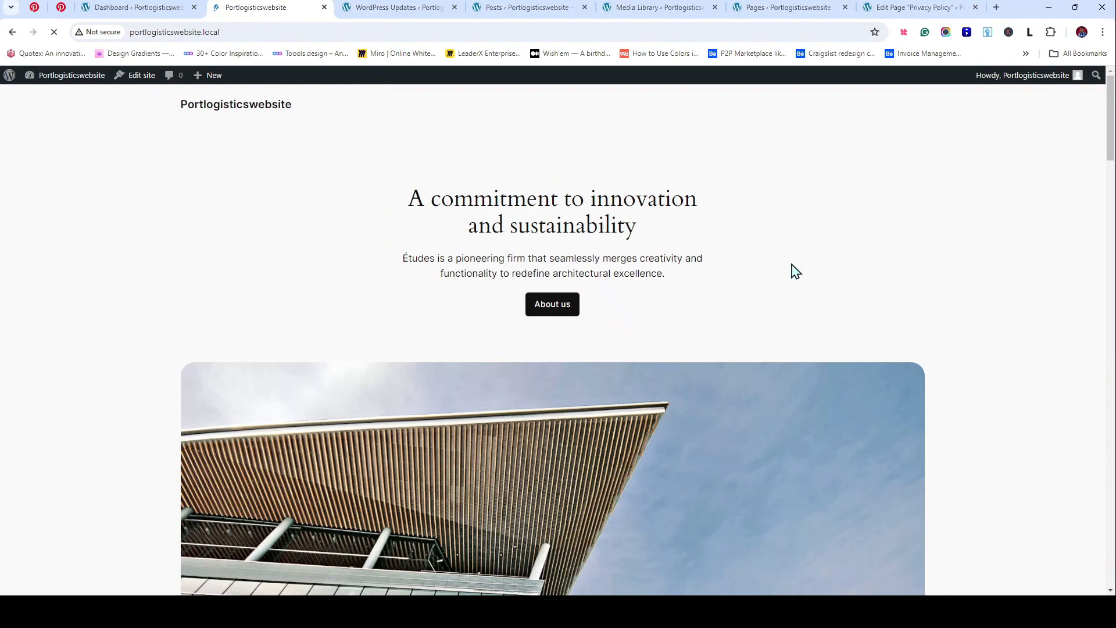
pyautogui.scroll(-5, 824, 179)
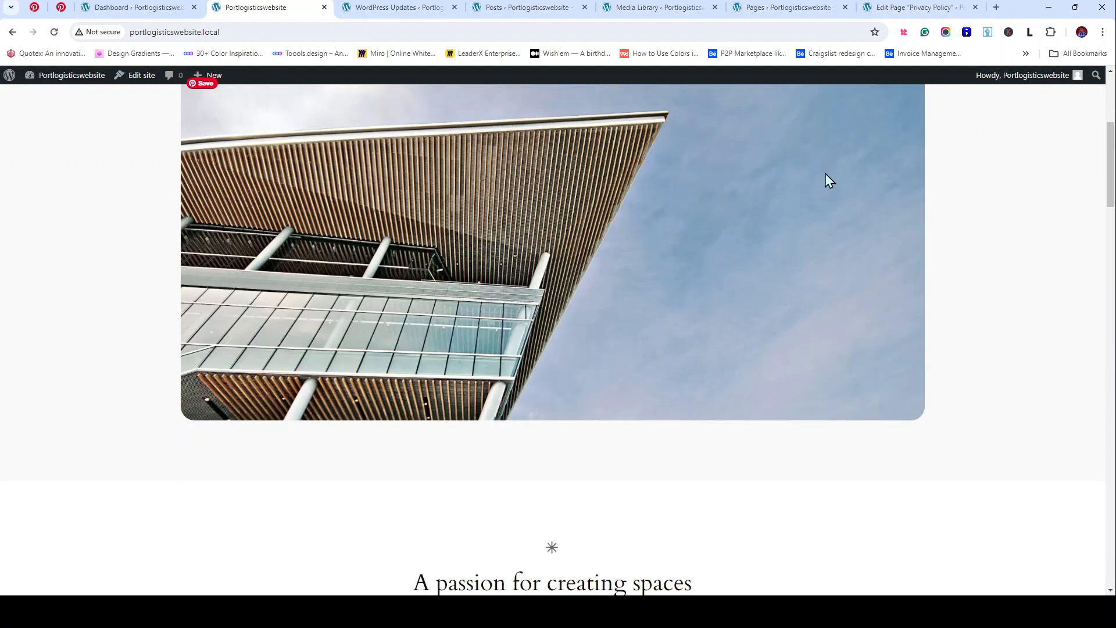
pyautogui.scroll(5, 737, 193)
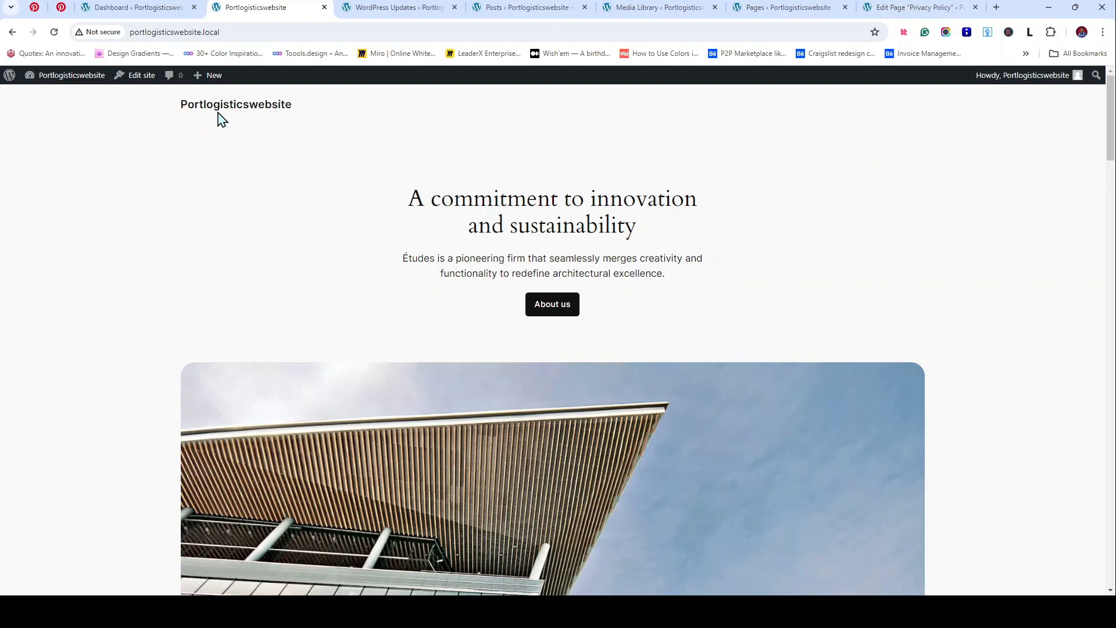
pyautogui.scroll(-15, 252, 299)
pyautogui.scroll(-15, 252, 299)
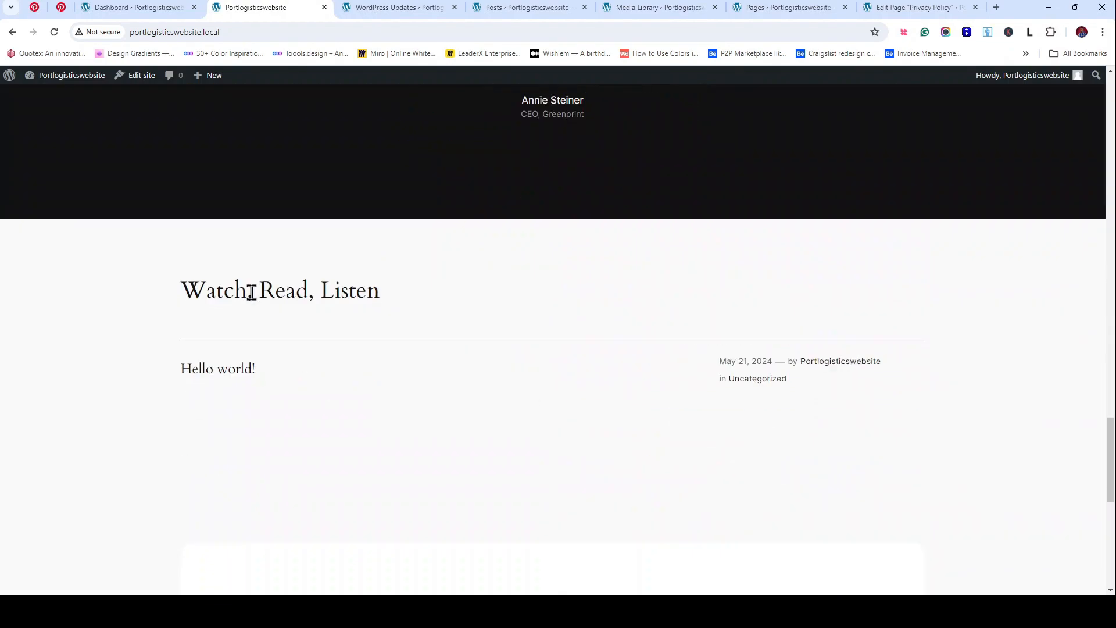
pyautogui.scroll(10, 252, 297)
pyautogui.scroll(15, 256, 279)
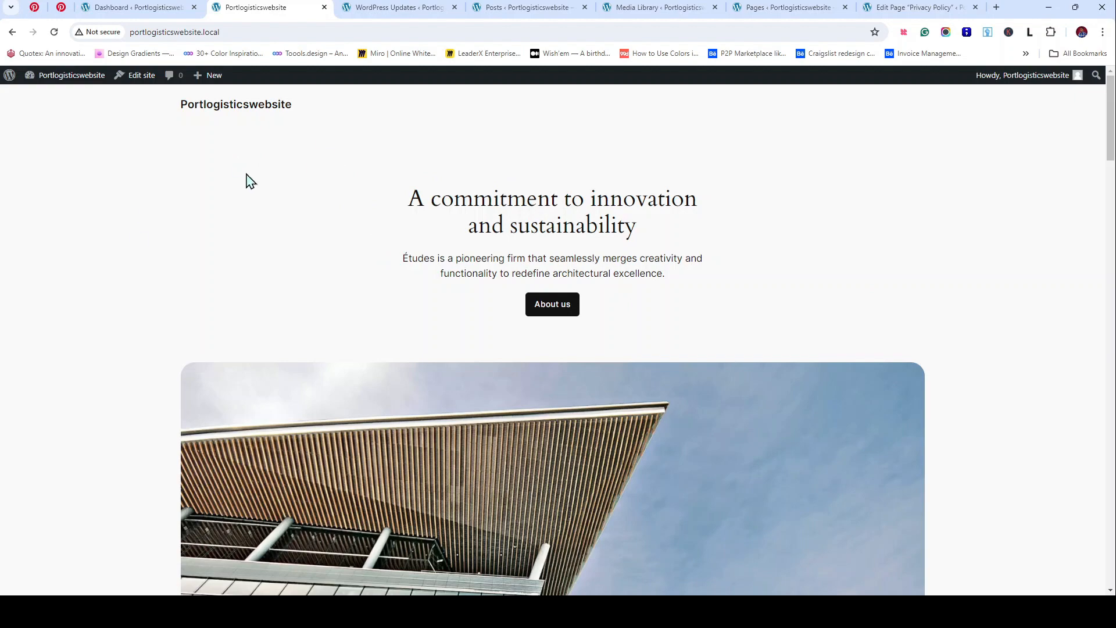
pyautogui.scroll(-8, 976, 232)
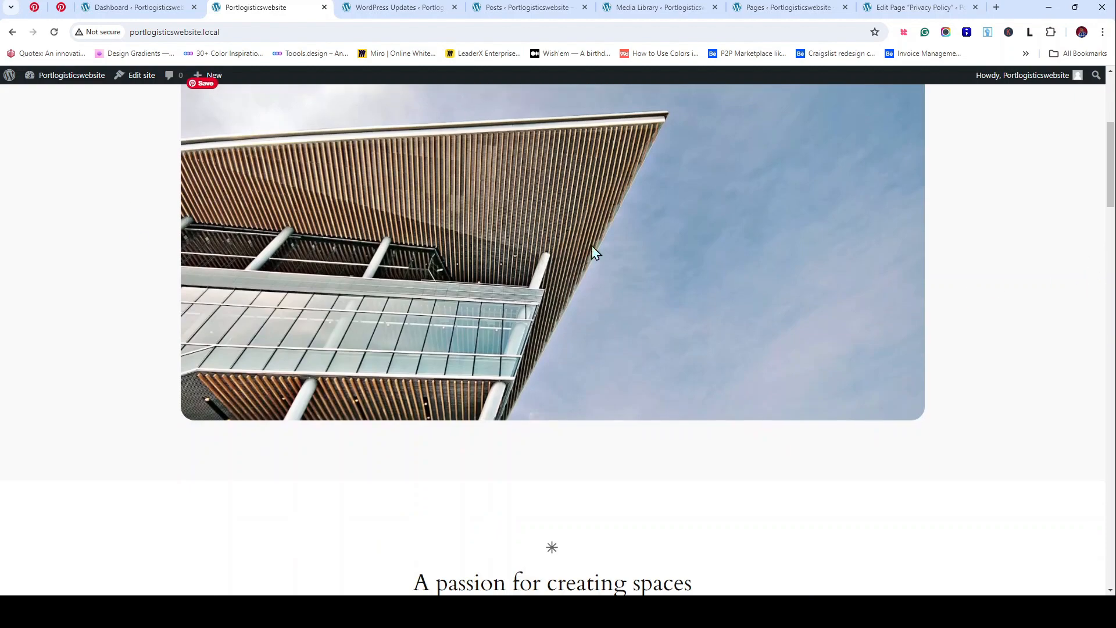
pyautogui.scroll(7, 737, 340)
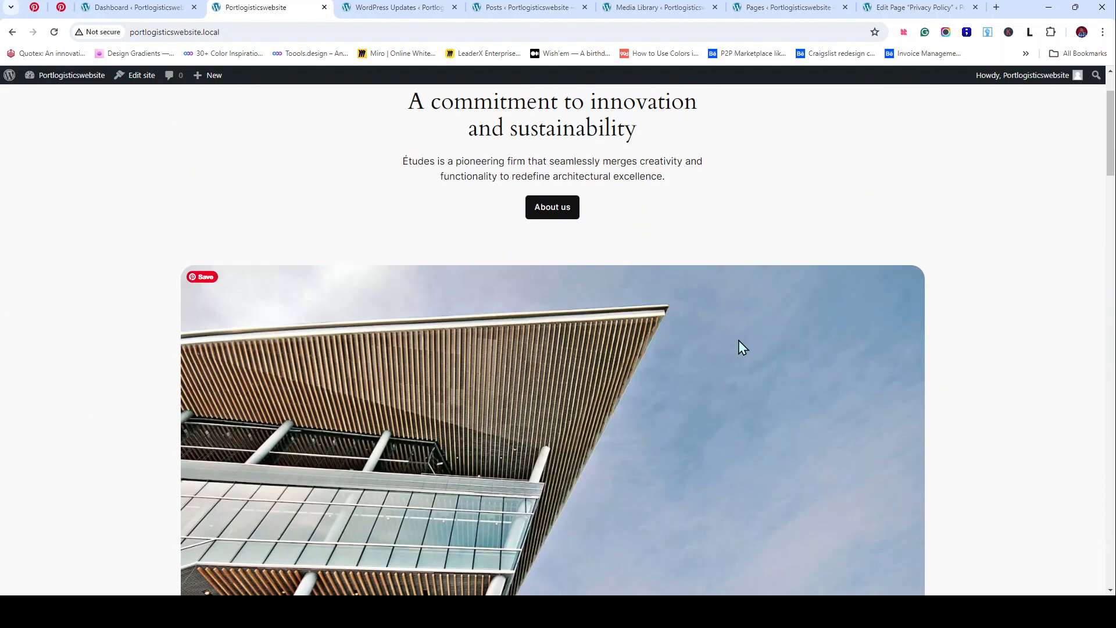
pyautogui.scroll(-7, 886, 311)
pyautogui.scroll(8, 134, 297)
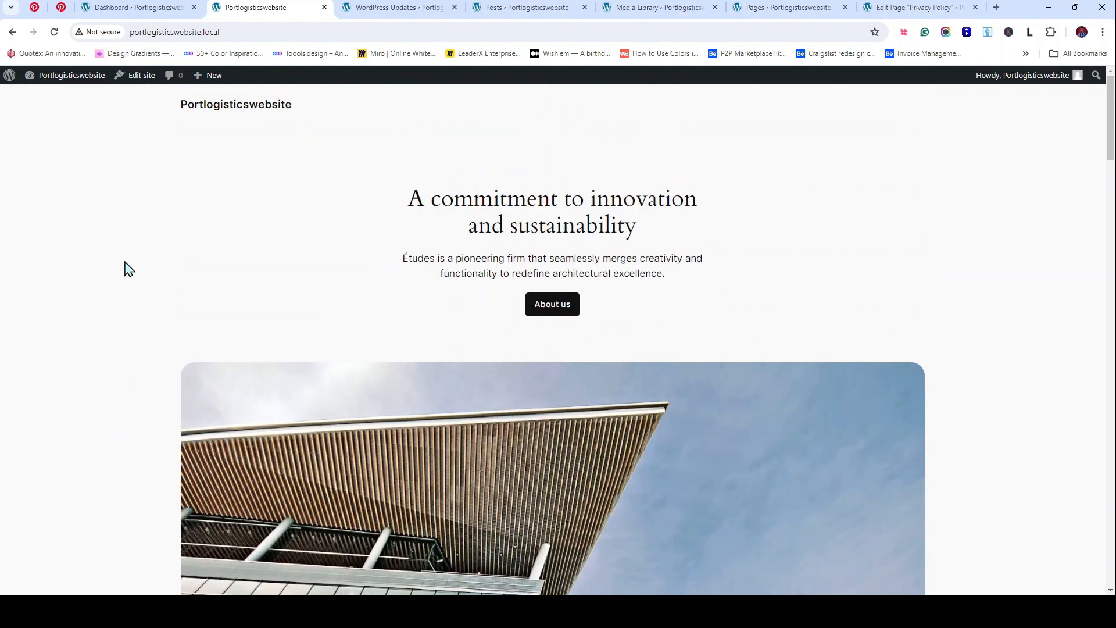
pyautogui.scroll(-8, 124, 273)
pyautogui.scroll(1, 140, 261)
pyautogui.scroll(3, 156, 249)
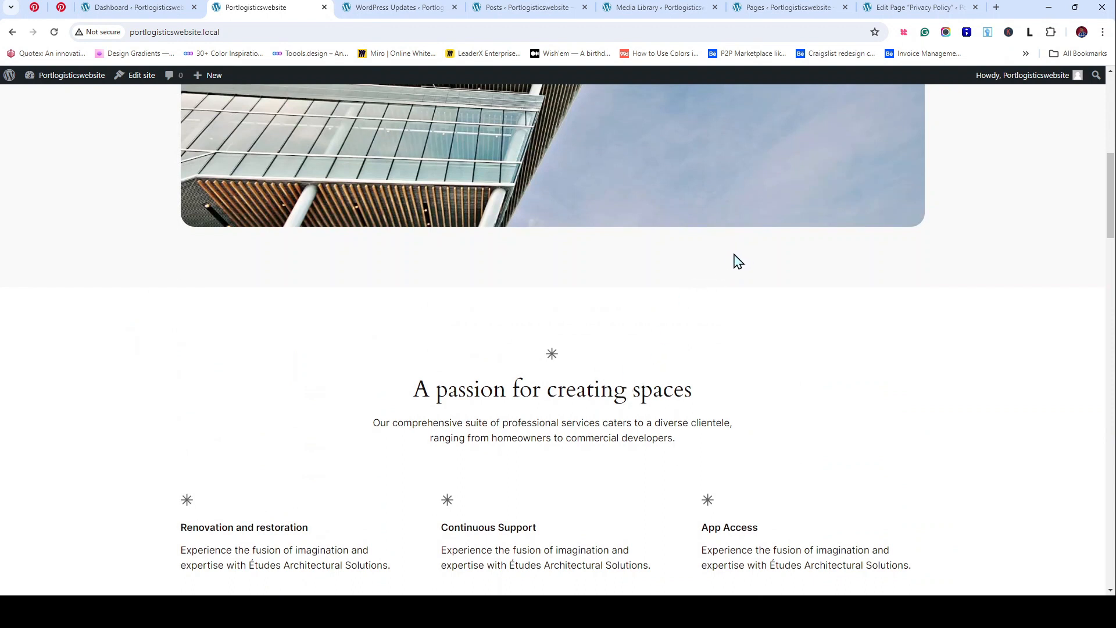
pyautogui.scroll(-3, 476, 244)
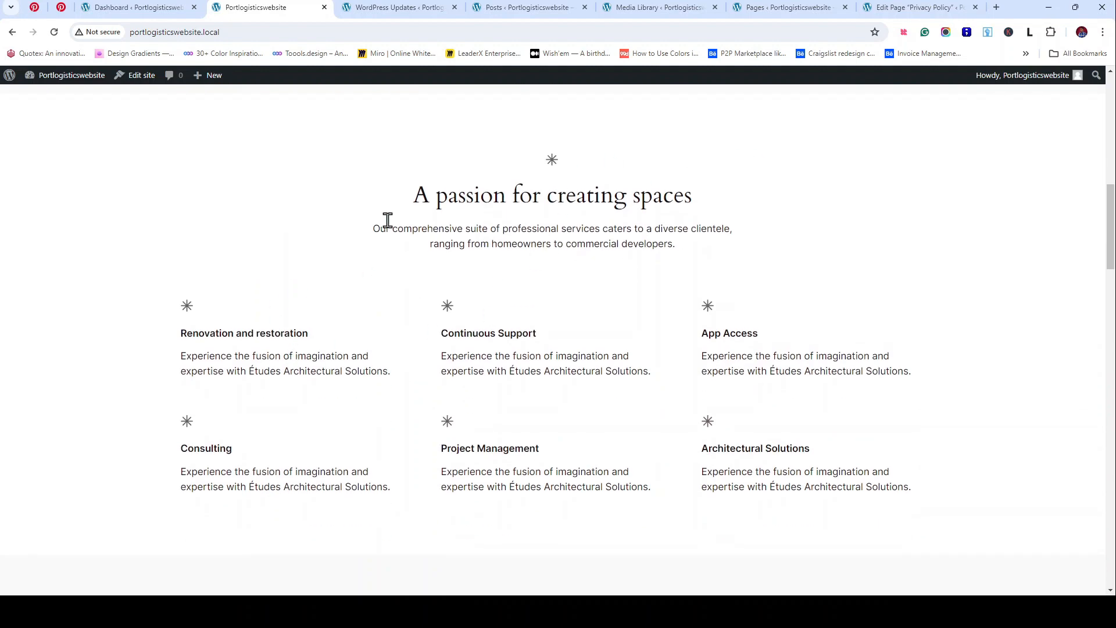
pyautogui.scroll(2, 344, 299)
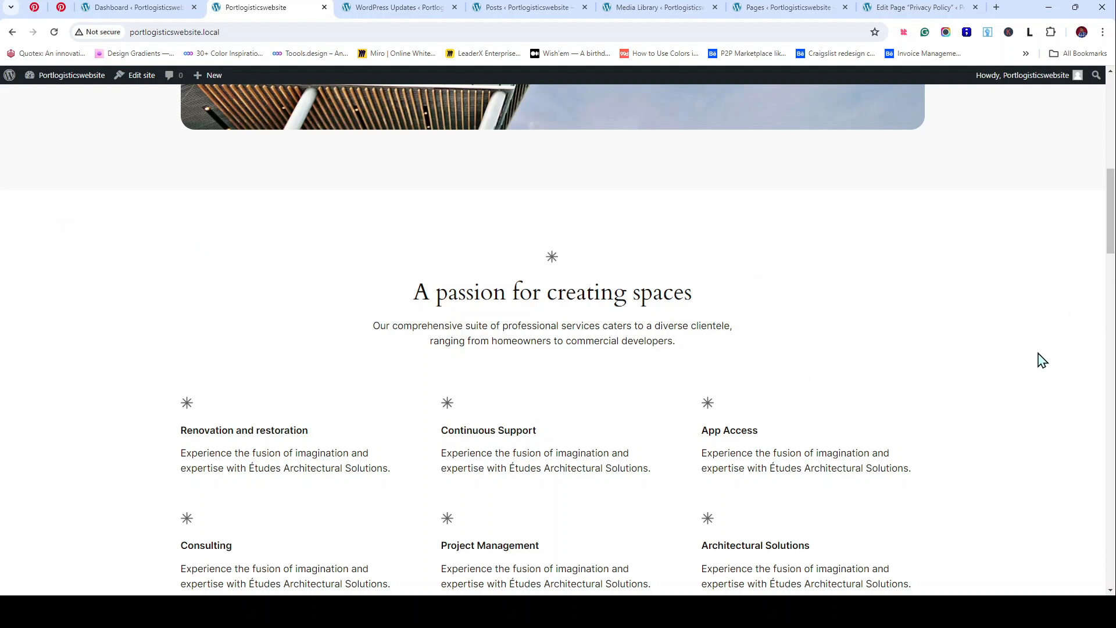
pyautogui.scroll(-2, 212, 297)
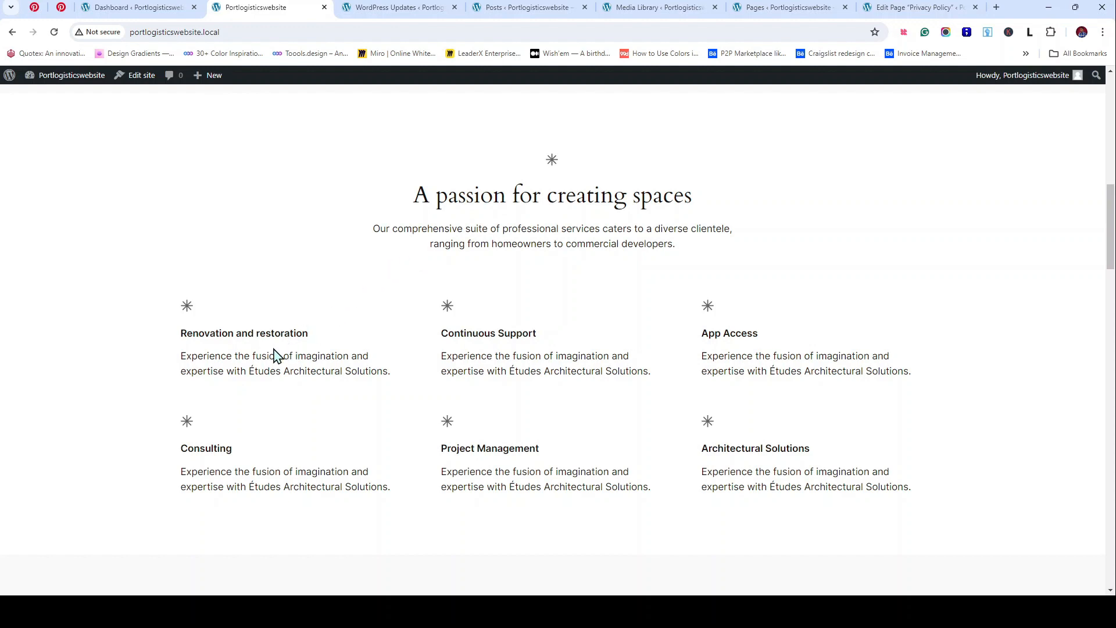
pyautogui.scroll(3, 534, 242)
pyautogui.scroll(8, 535, 241)
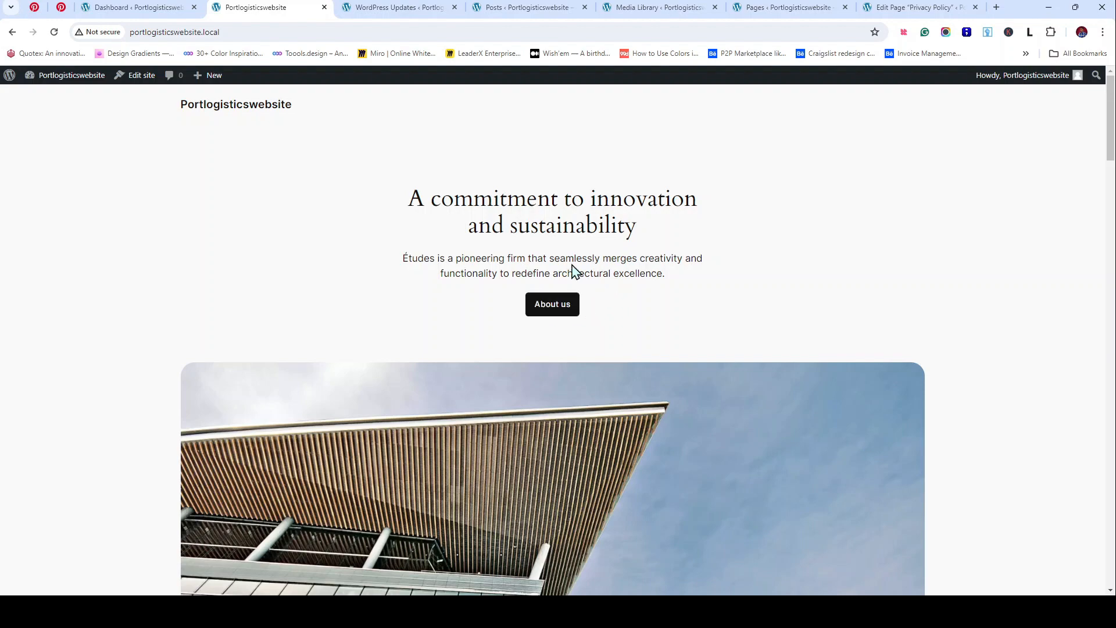
pyautogui.scroll(-15, 550, 459)
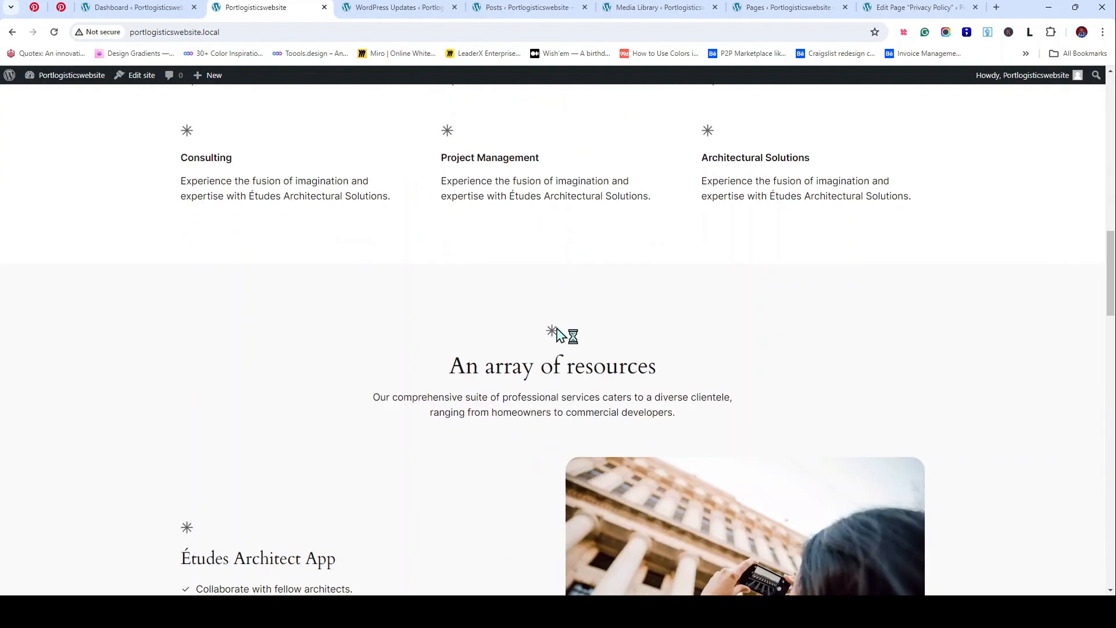
pyautogui.scroll(-5, 558, 336)
pyautogui.scroll(-5, 560, 337)
pyautogui.scroll(1, 558, 337)
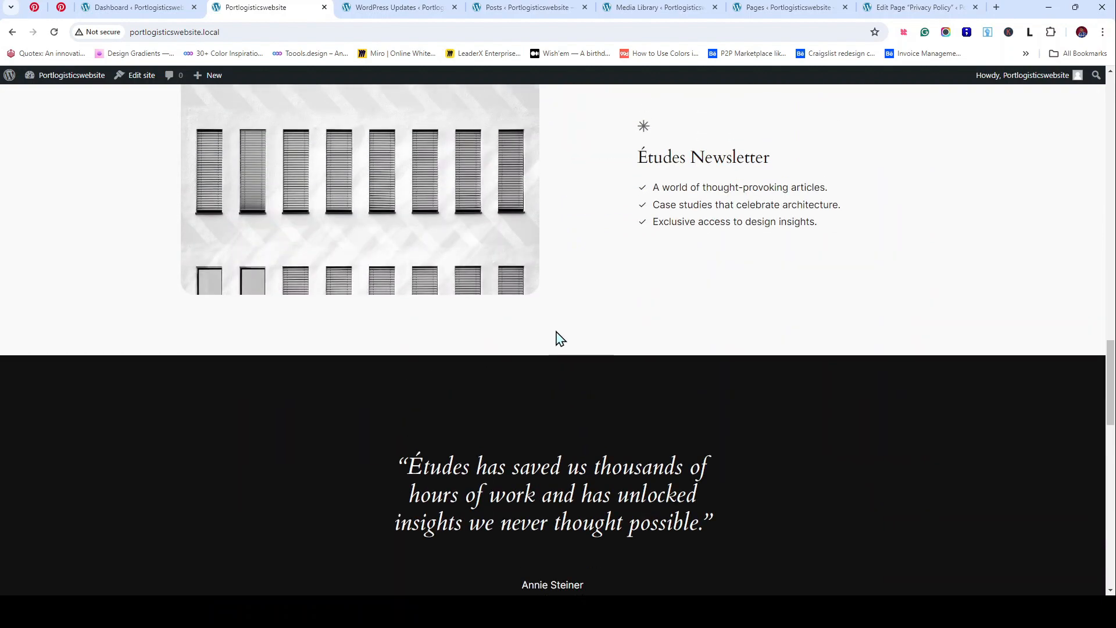
pyautogui.scroll(-3, 558, 337)
pyautogui.scroll(-5, 556, 334)
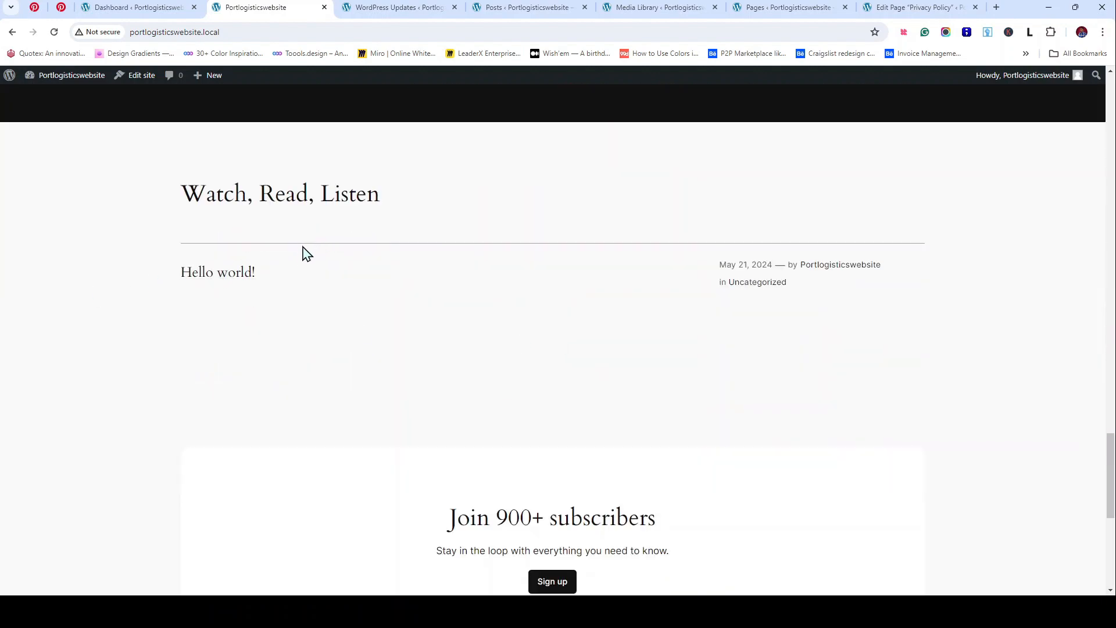
pyautogui.scroll(3, 444, 232)
pyautogui.scroll(15, 447, 234)
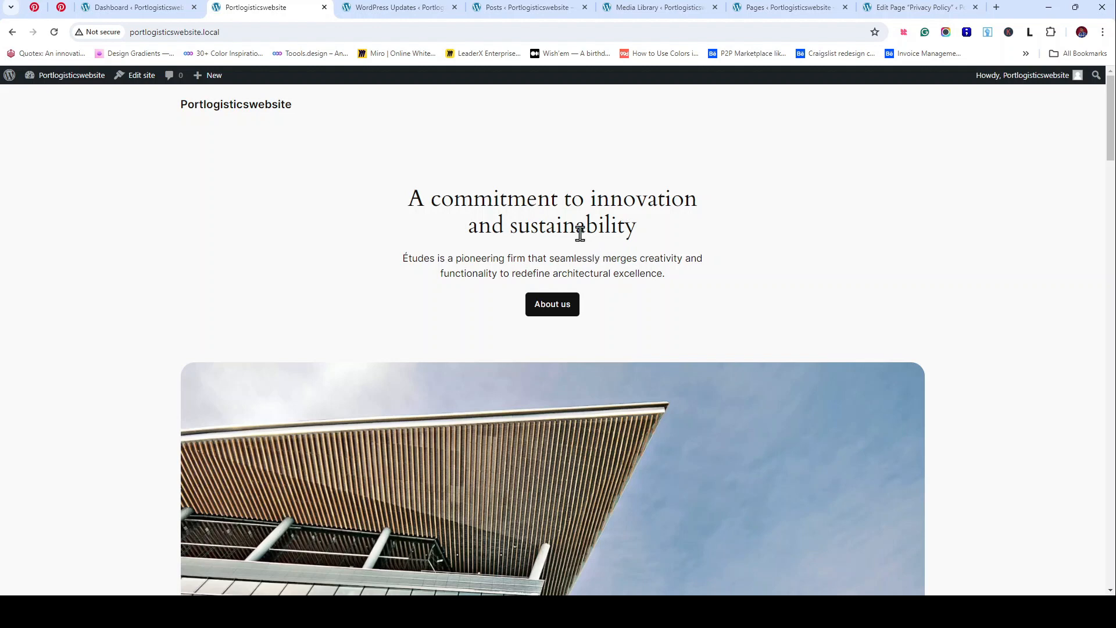
pyautogui.moveTo(407, 197); pyautogui.dragTo(667, 228)
pyautogui.moveTo(419, 287); pyautogui.dragTo(399, 256)
pyautogui.hotkey('alt', 'Tab')
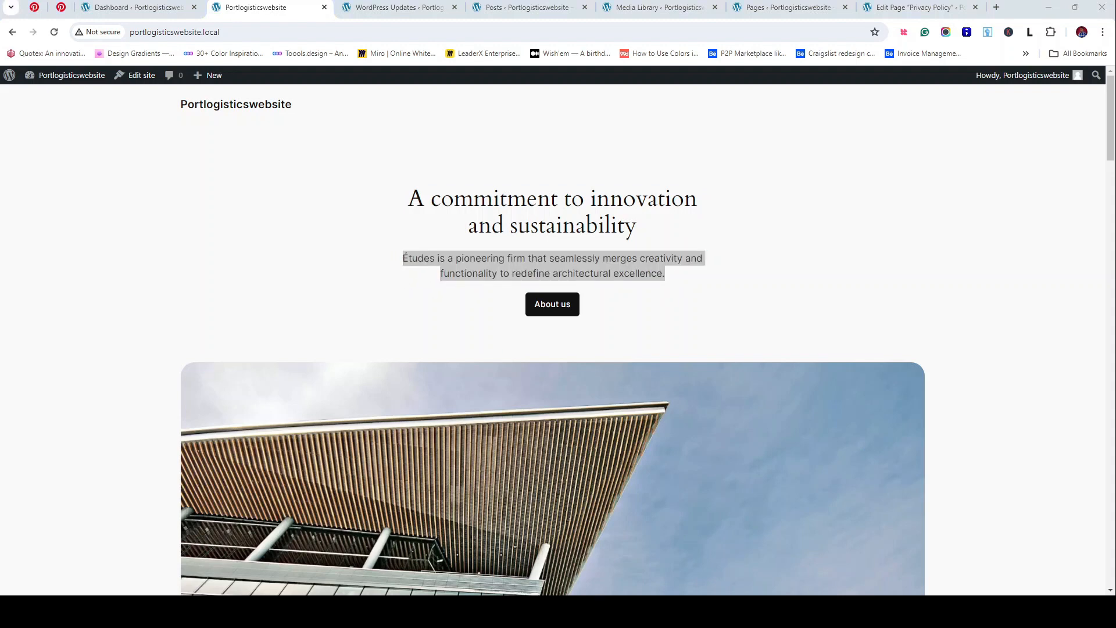
pyautogui.hotkey('alt', 'Tab')
pyautogui.scroll(-2, 535, 281)
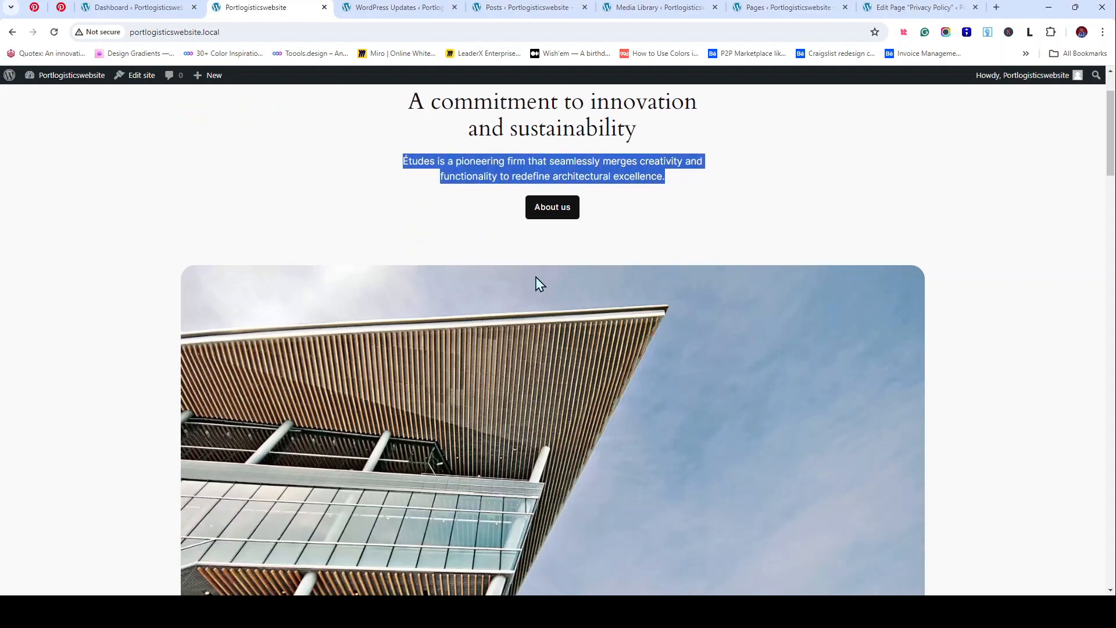
pyautogui.click(678, 224)
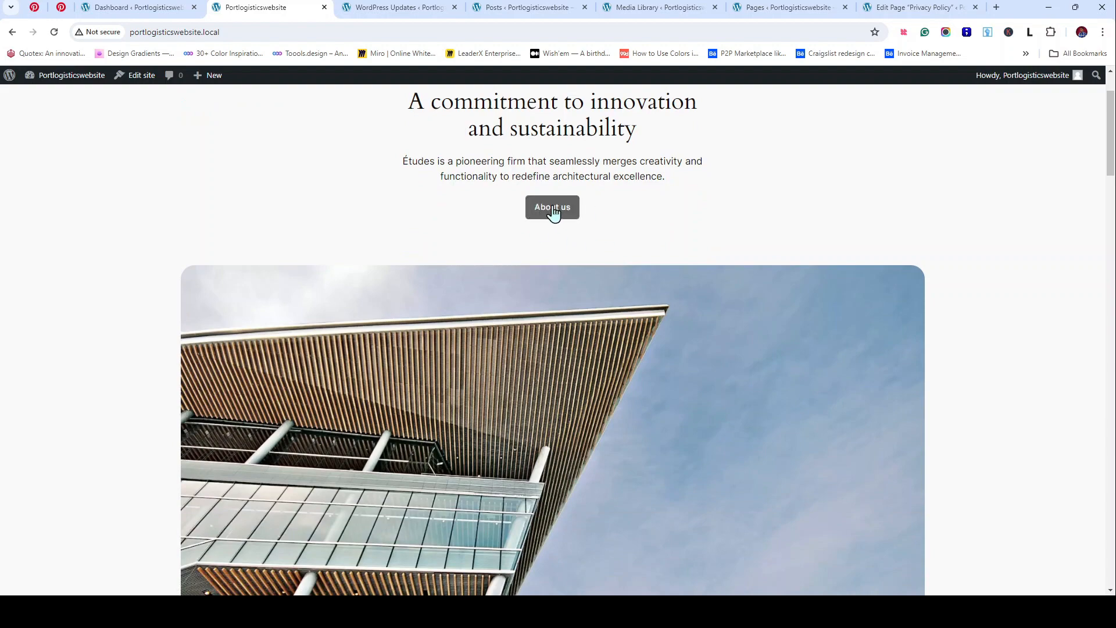
pyautogui.scroll(-4, 542, 306)
pyautogui.scroll(-6, 534, 313)
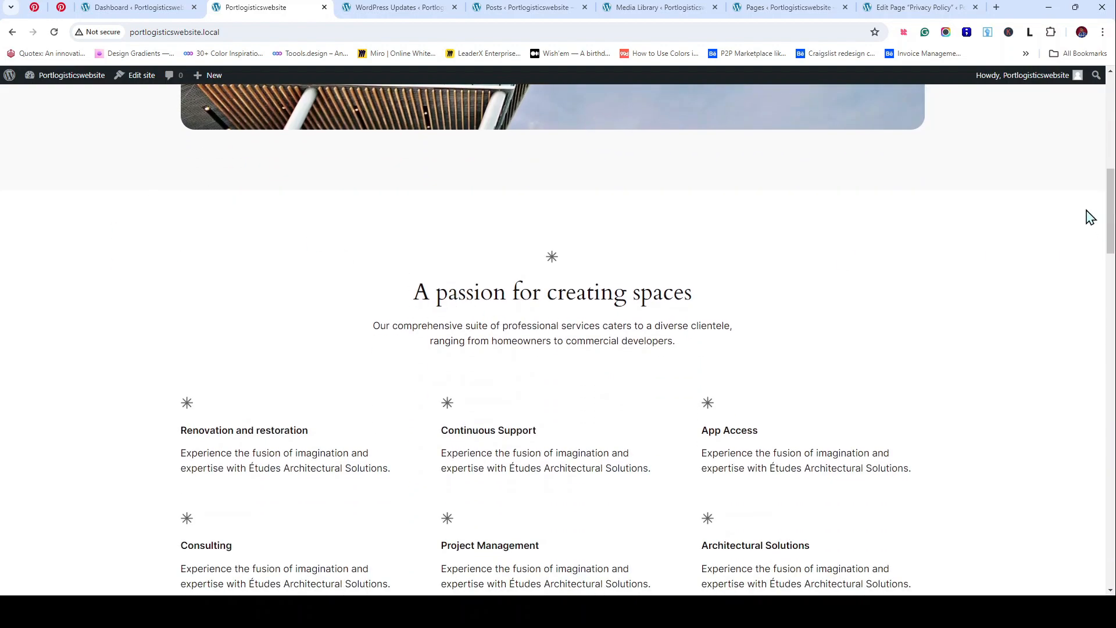
pyautogui.scroll(-2, 916, 298)
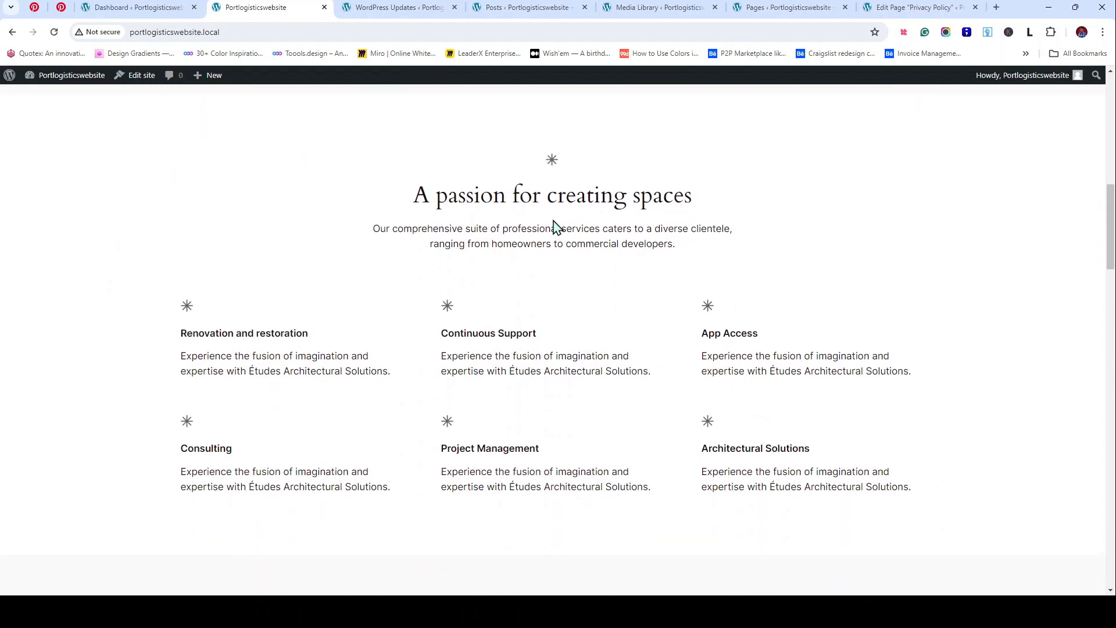
pyautogui.moveTo(412, 196); pyautogui.dragTo(691, 195)
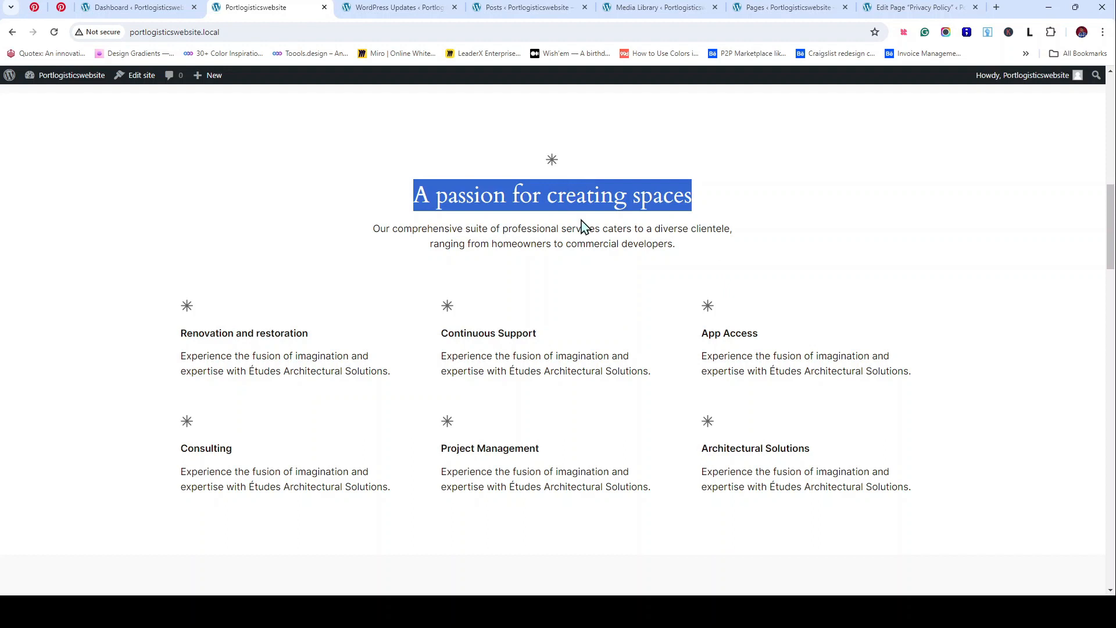
pyautogui.click(508, 209)
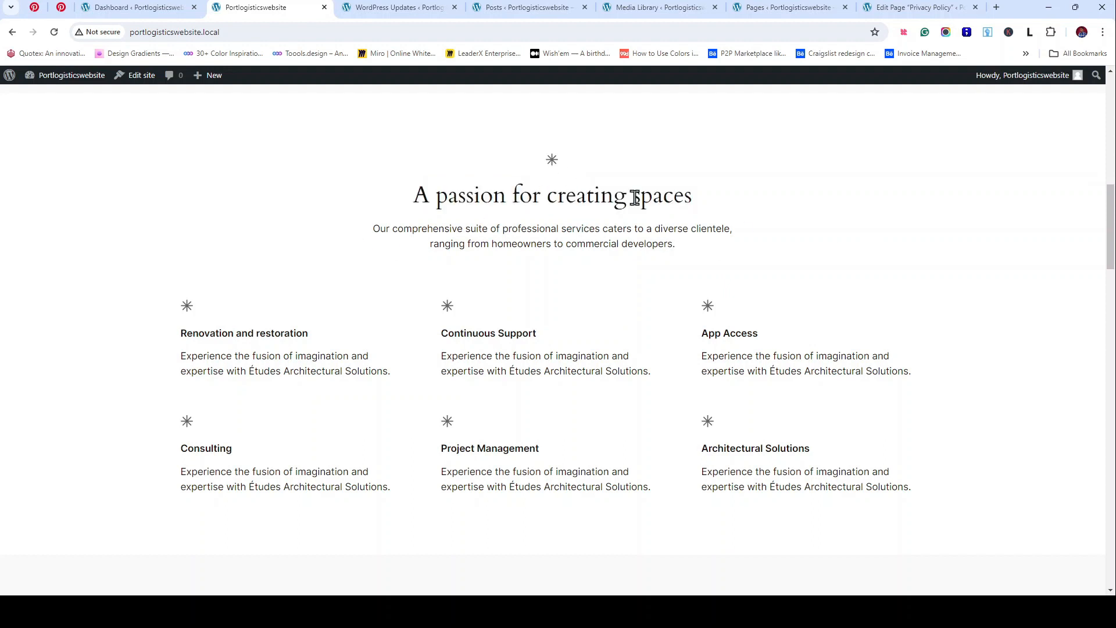
pyautogui.scroll(10, 635, 197)
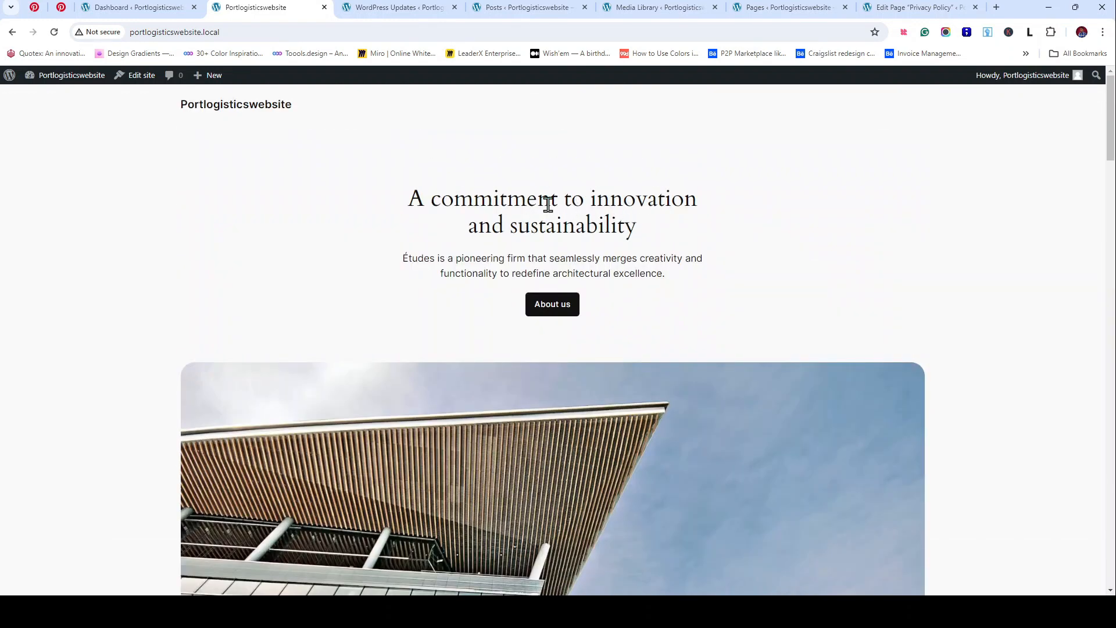
pyautogui.scroll(-2, 558, 200)
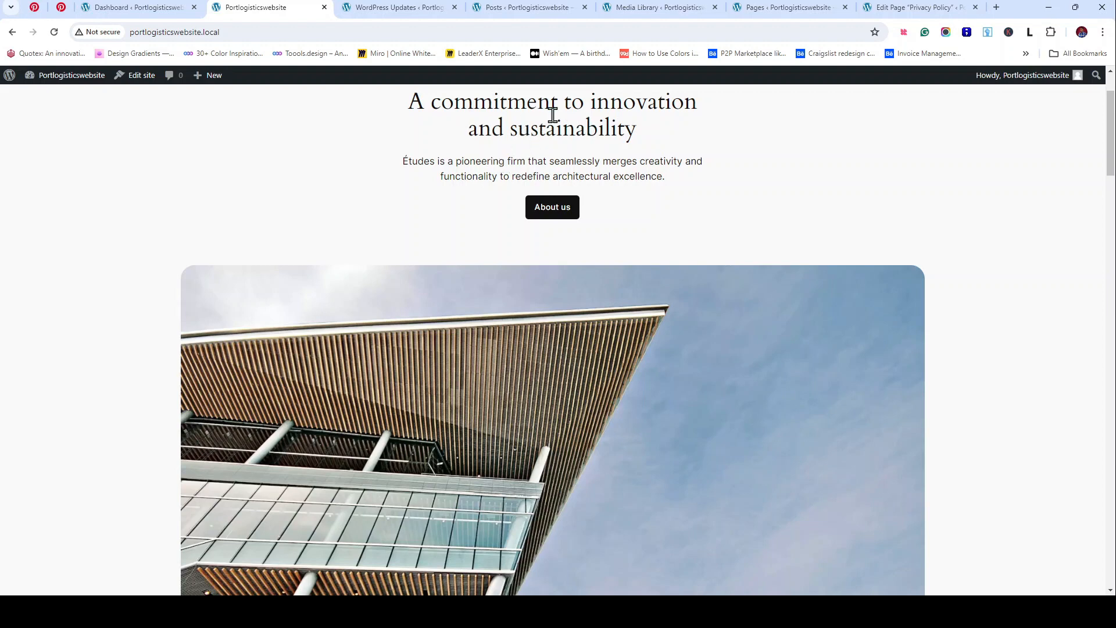
pyautogui.scroll(-10, 552, 119)
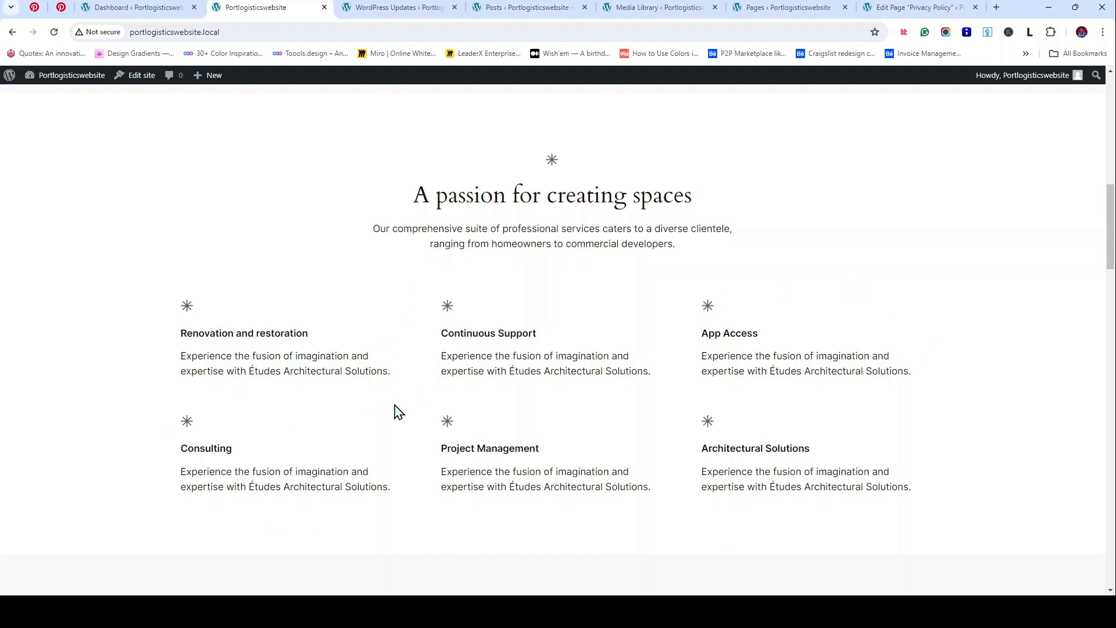
# Step: Scroll through the remaining front-page sections, then switch to the admin Dashboard tab
pyautogui.scroll(-5, 399, 451)
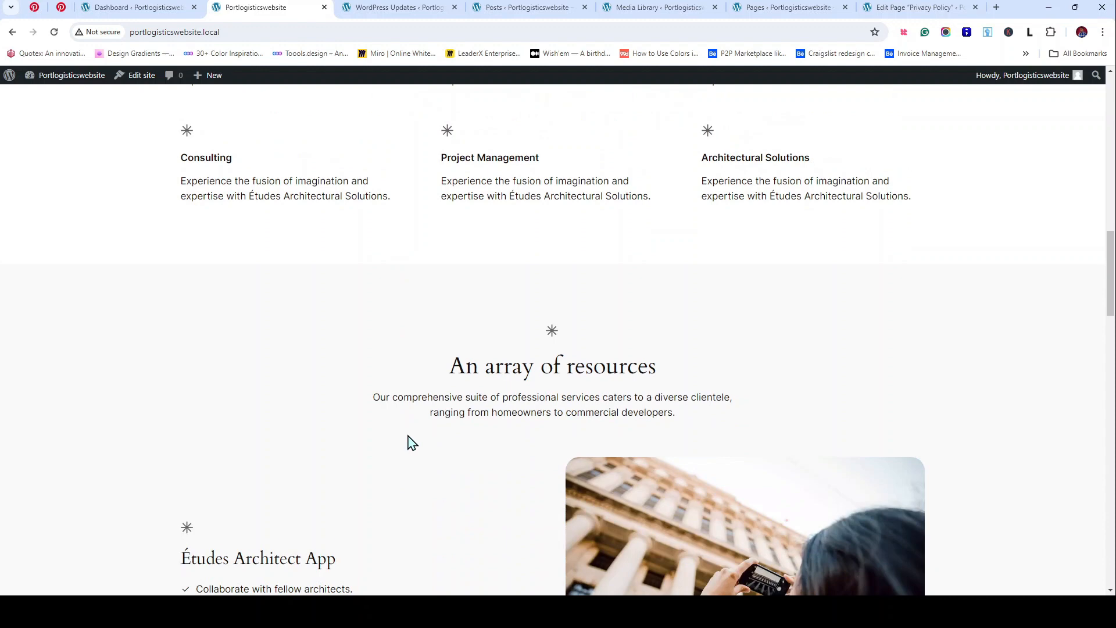
pyautogui.scroll(-3, 382, 421)
pyautogui.scroll(2, 381, 421)
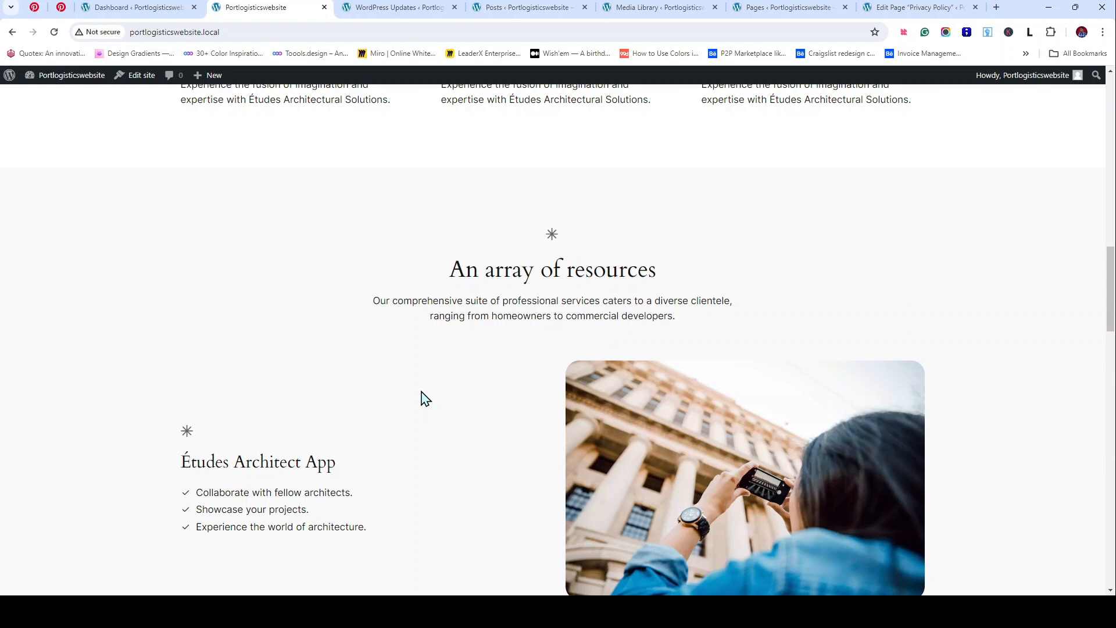
pyautogui.scroll(5, 425, 399)
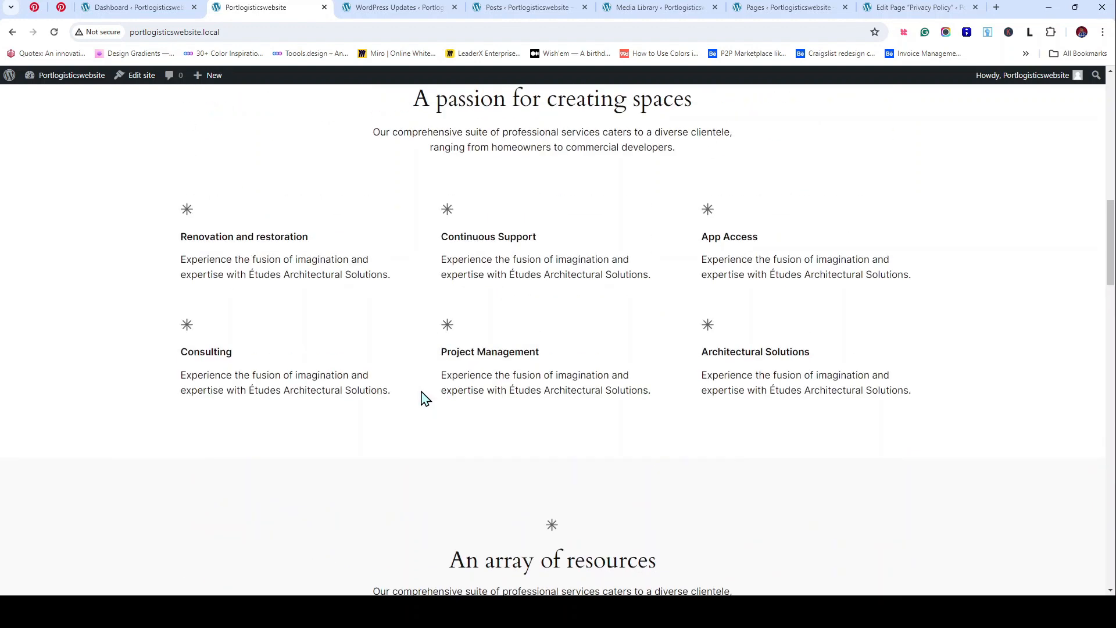
pyautogui.scroll(-15, 425, 398)
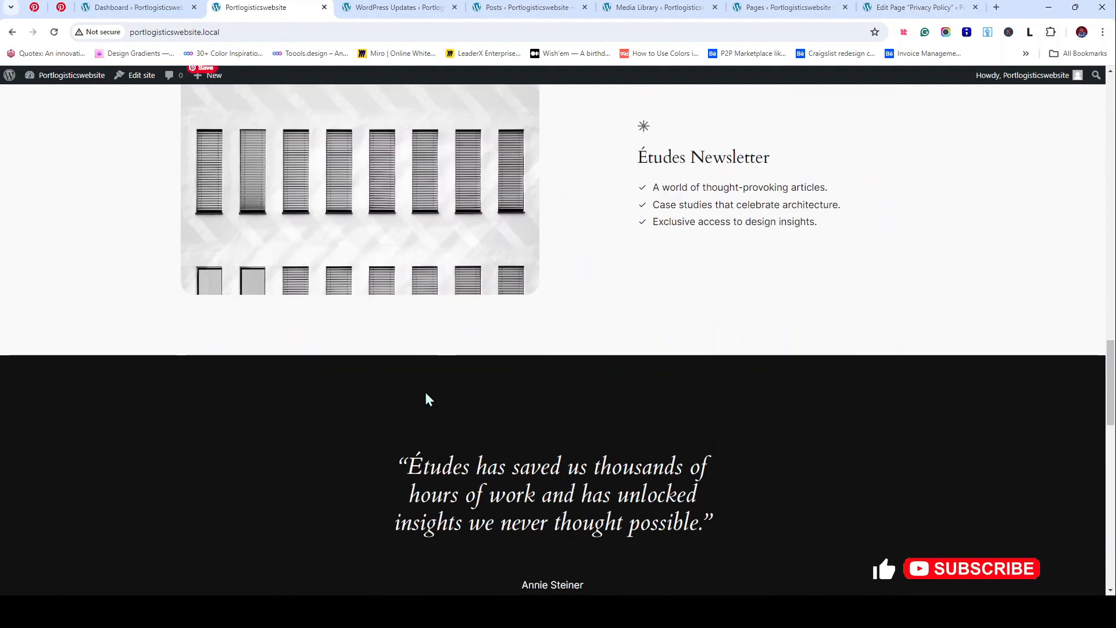
pyautogui.scroll(9, 425, 398)
pyautogui.scroll(-1, 357, 196)
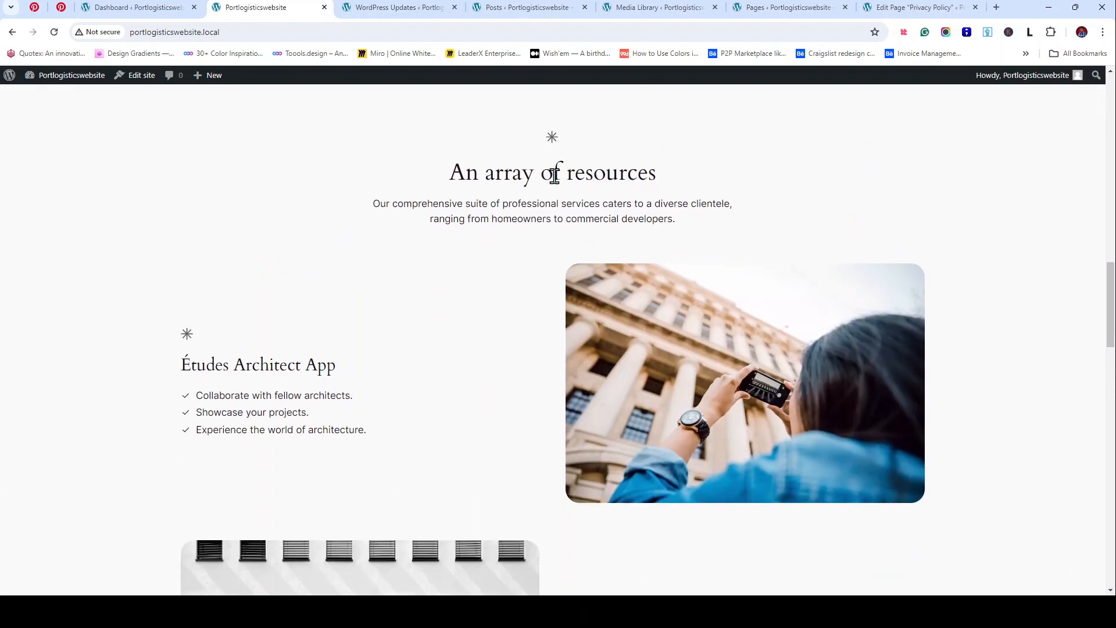
pyautogui.scroll(-5, 269, 364)
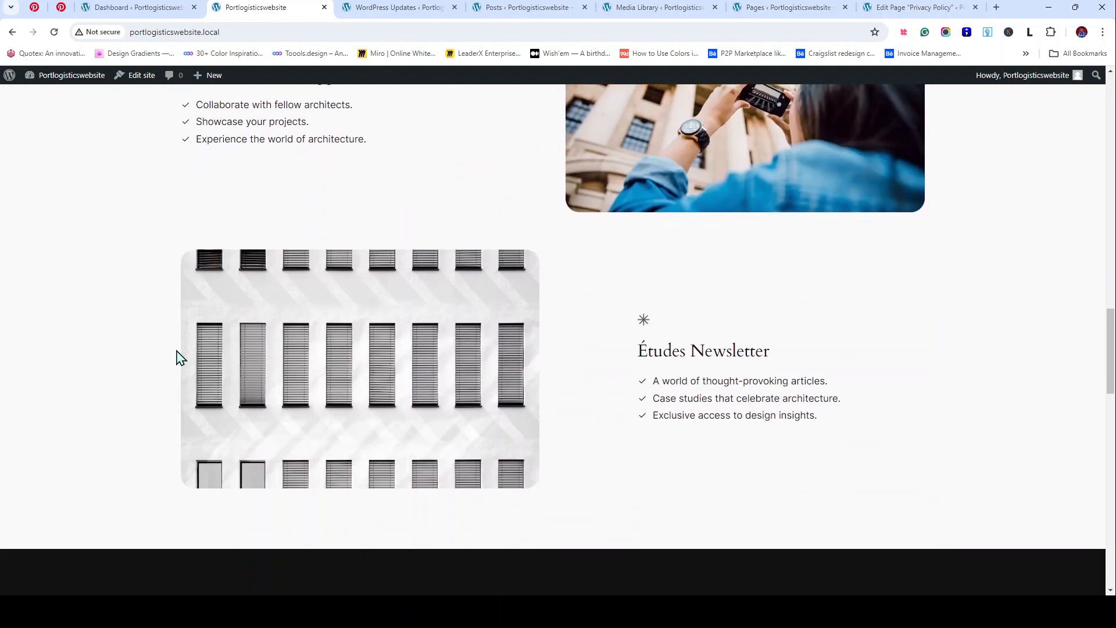
pyautogui.scroll(-7, 150, 340)
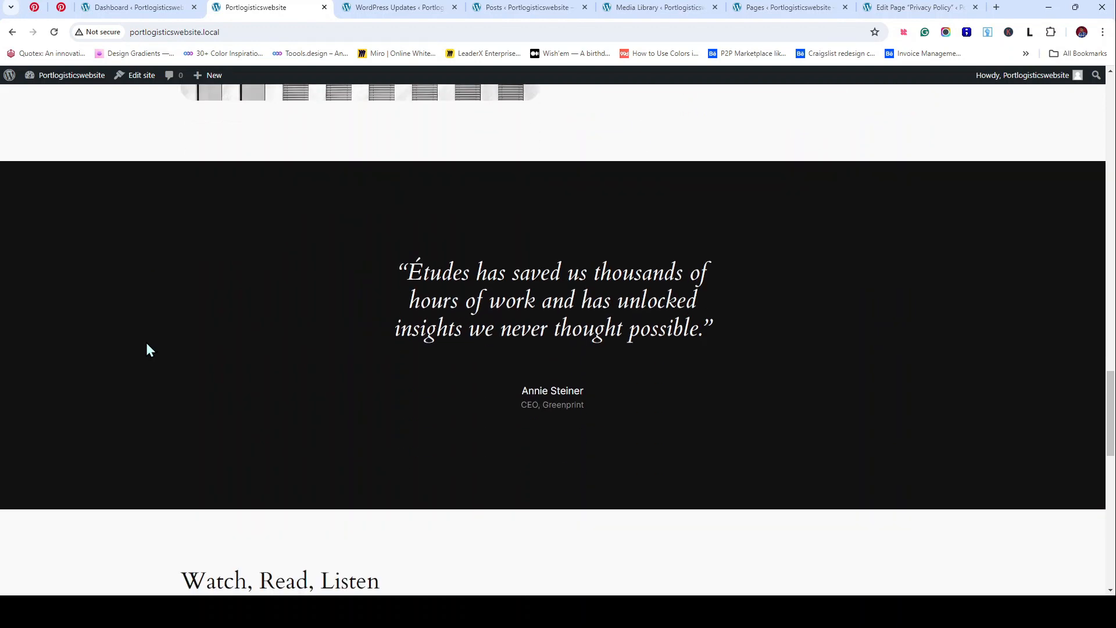
pyautogui.scroll(-2, 145, 349)
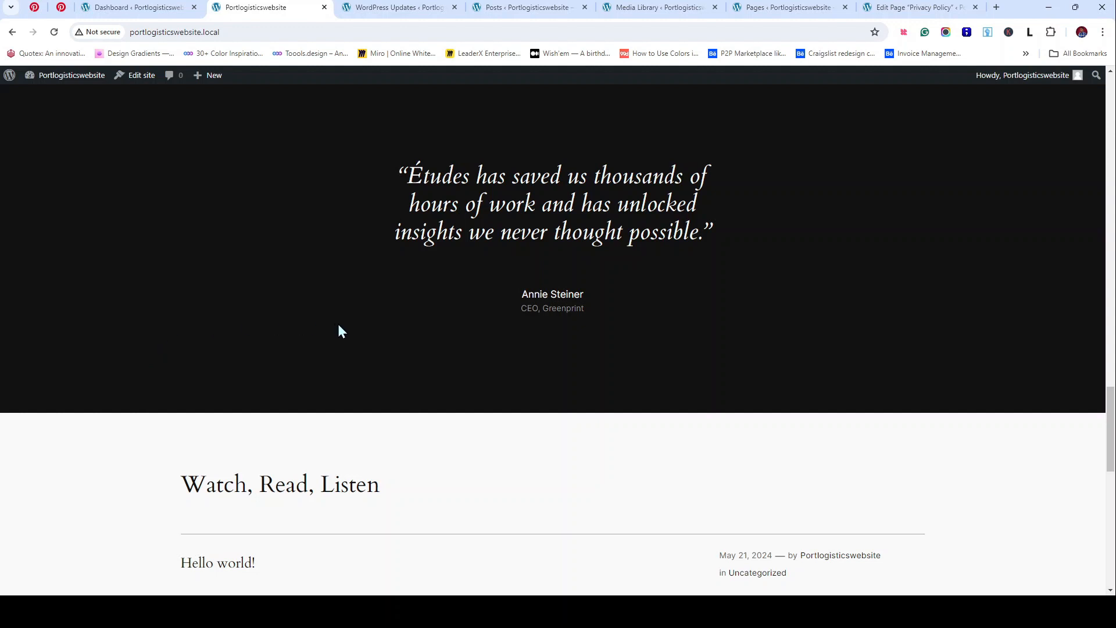
pyautogui.scroll(-5, 341, 330)
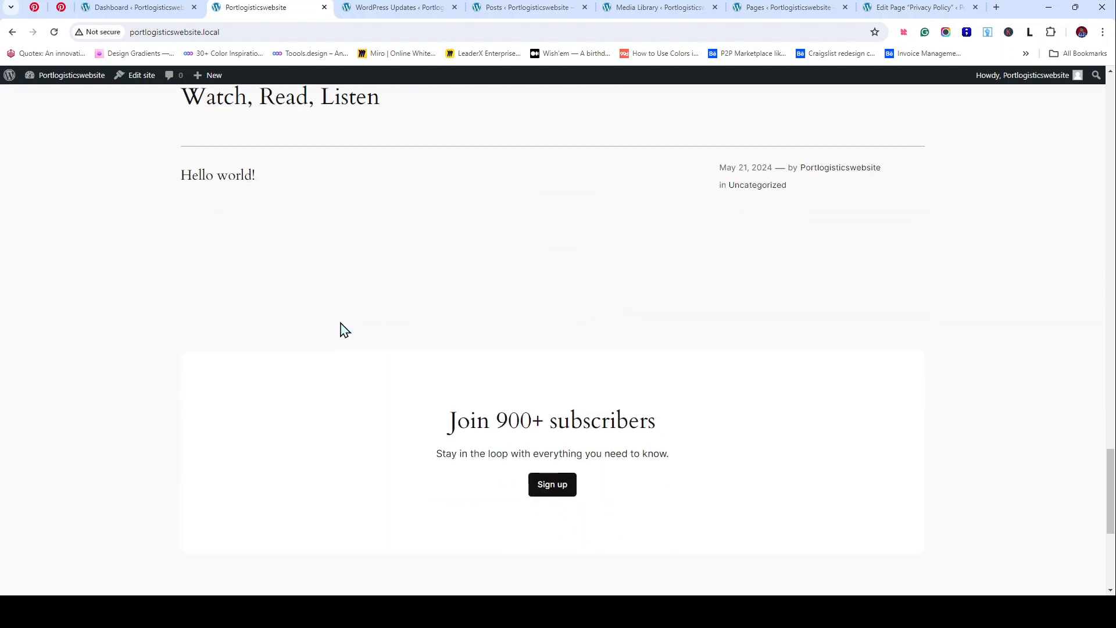
pyautogui.scroll(3, 342, 330)
pyautogui.scroll(-1, 342, 330)
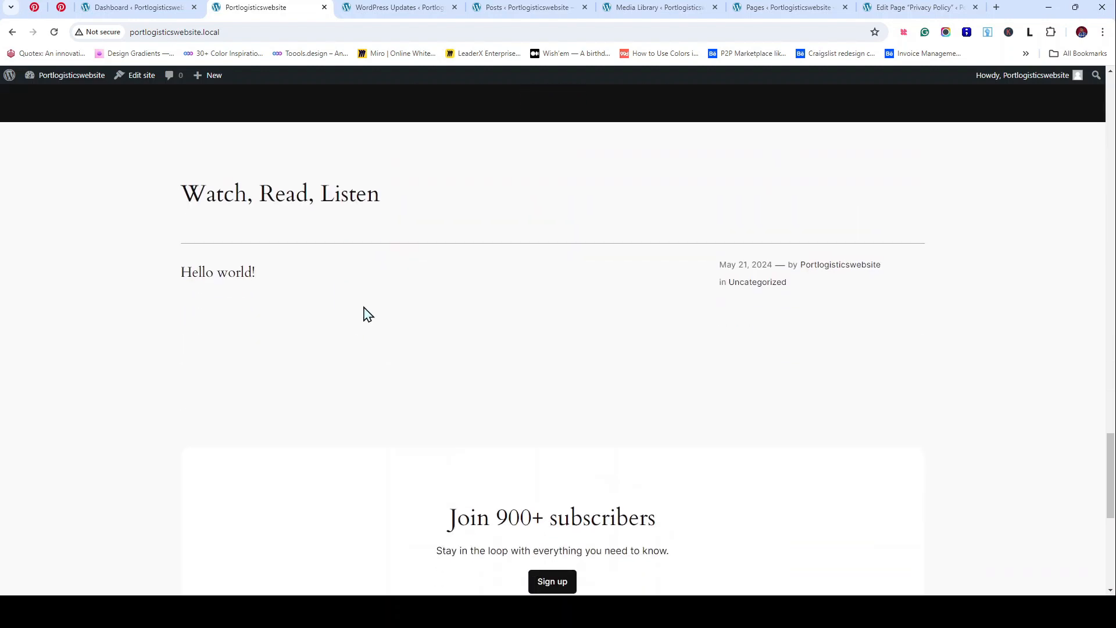
pyautogui.scroll(-5, 280, 296)
pyautogui.scroll(15, 280, 297)
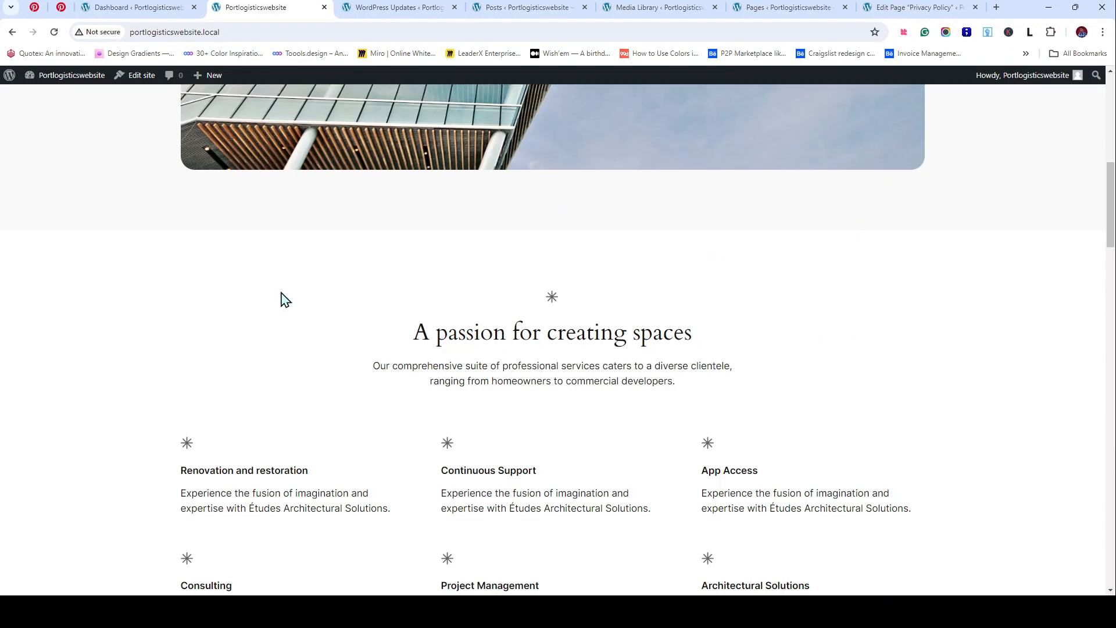
pyautogui.scroll(2, 281, 297)
pyautogui.click(138, 7)
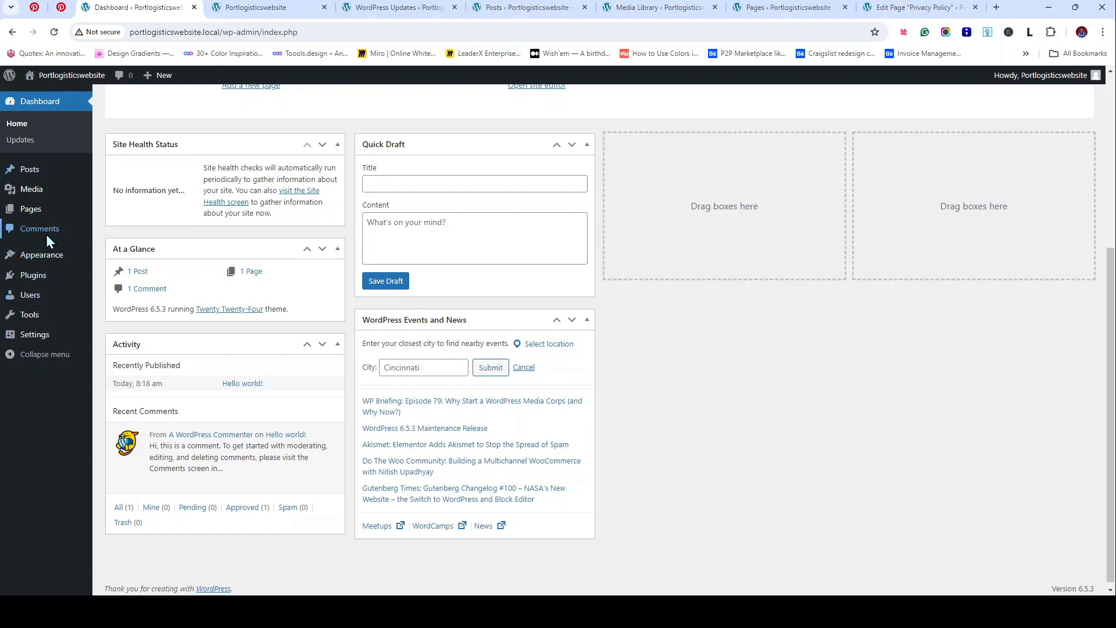
# Step: Open Comments in a new tab and reveal the actions for the sample comment on 'Hello world!'
pyautogui.click(236, 7)
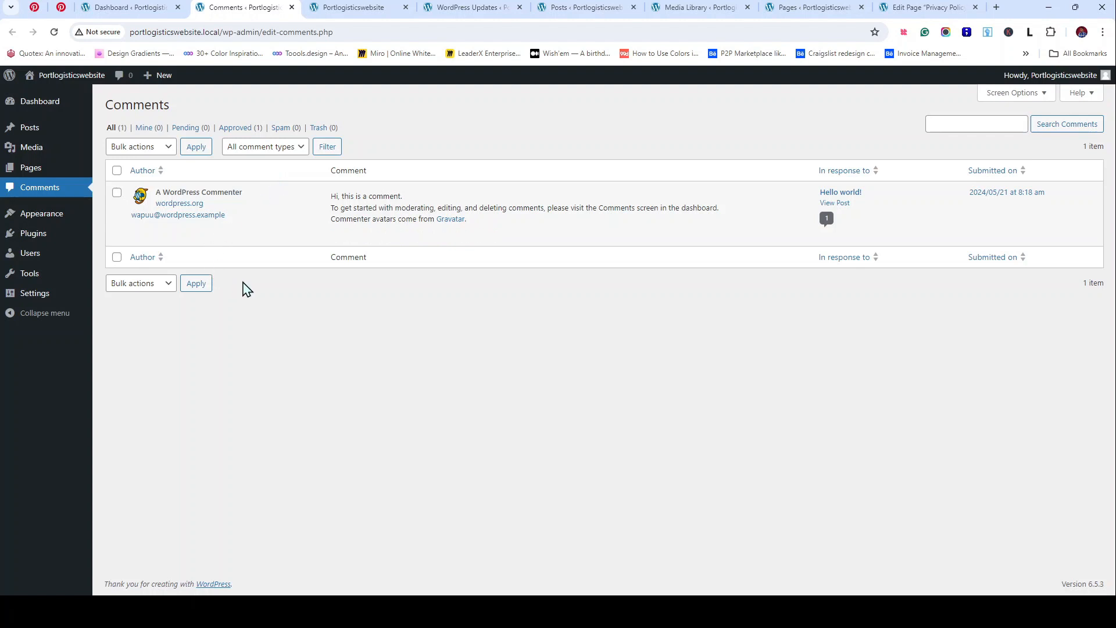
pyautogui.moveTo(187, 223)
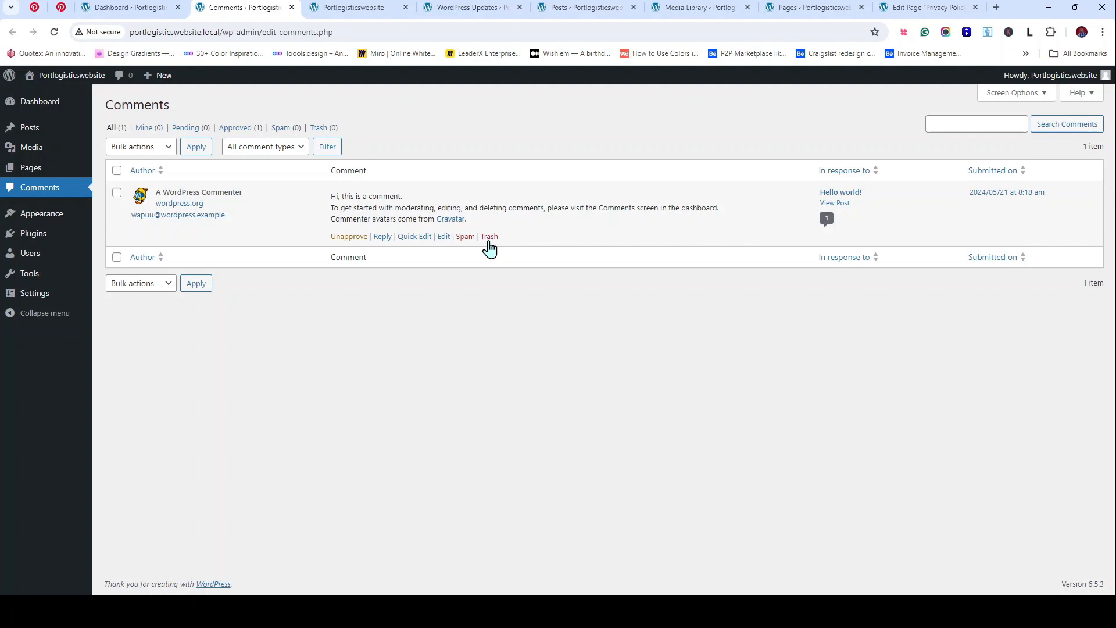
# Step: On the Themes page, compare theme details and activate Twenty Twenty-Three
pyautogui.moveTo(46, 221)
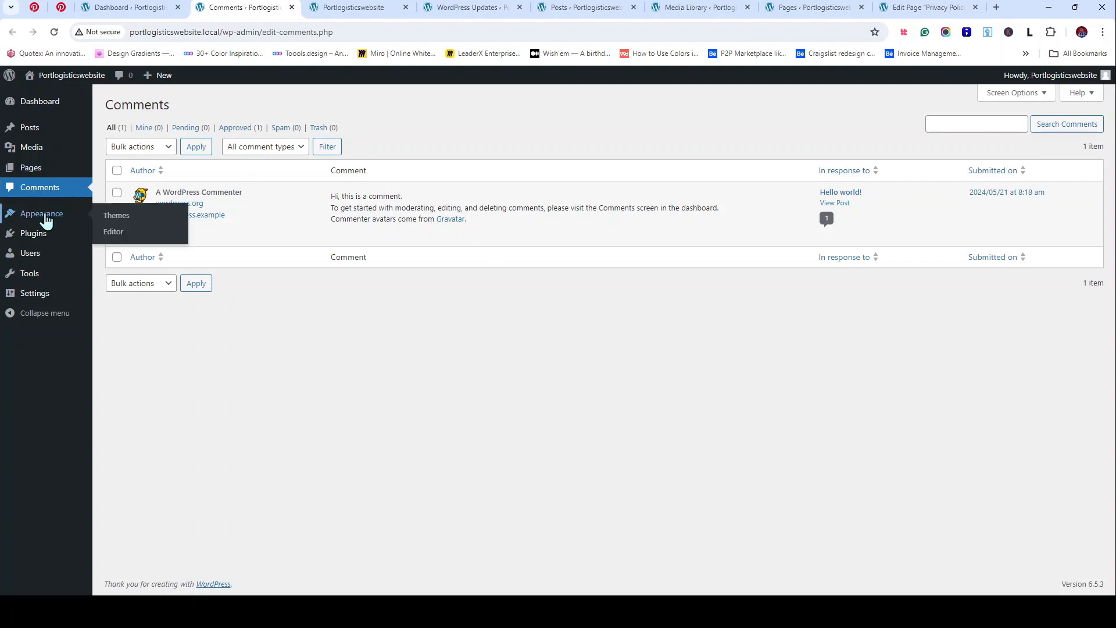
pyautogui.middleClick(80, 236)
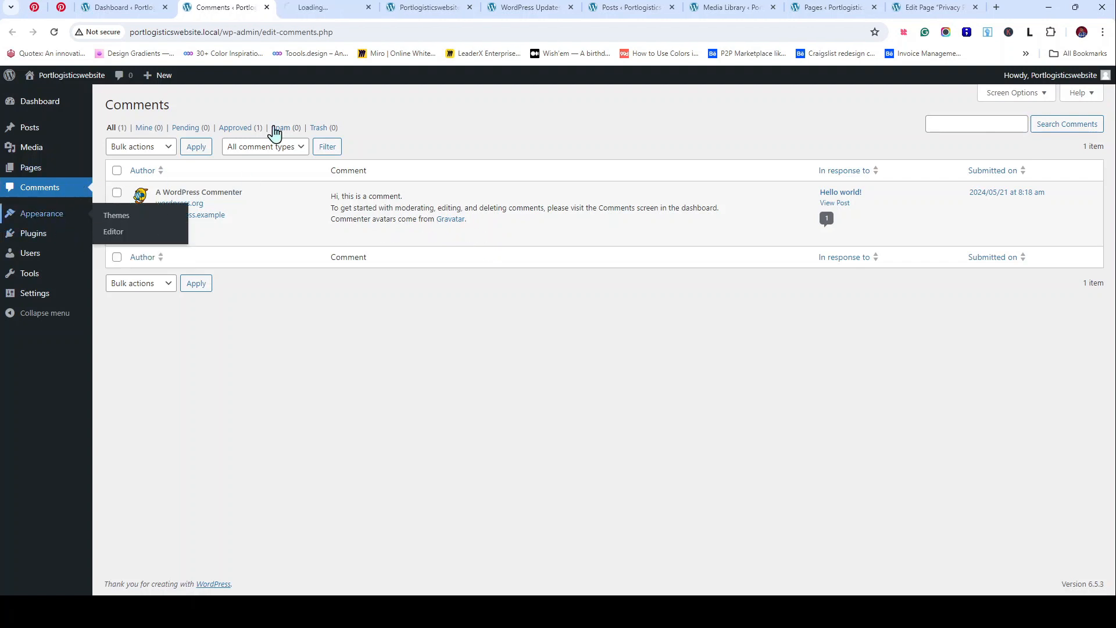
pyautogui.click(305, 13)
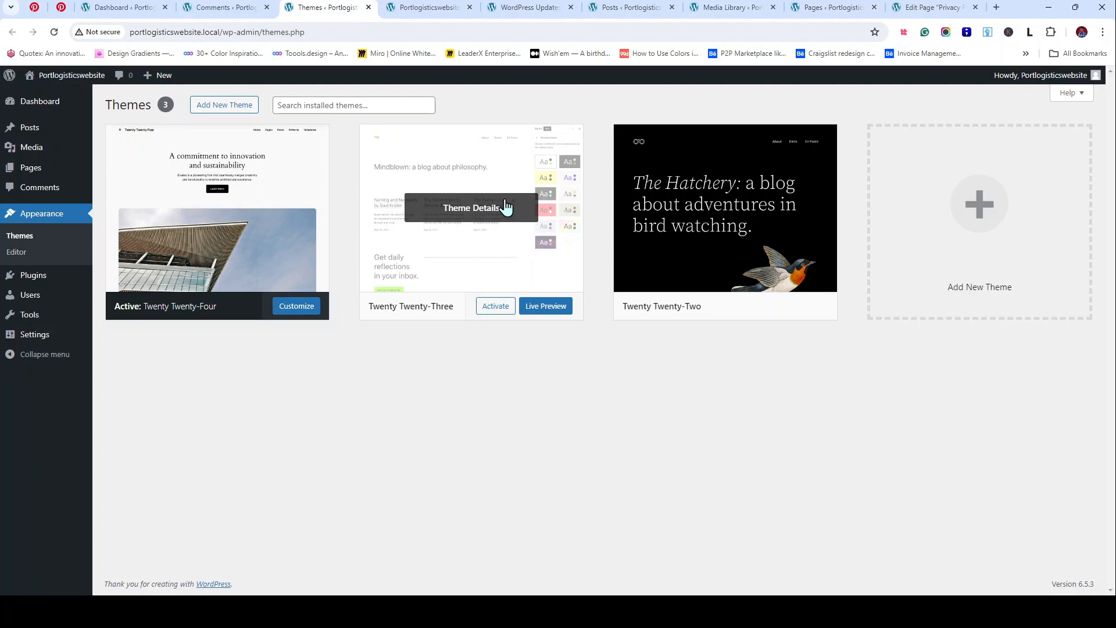
pyautogui.click(222, 216)
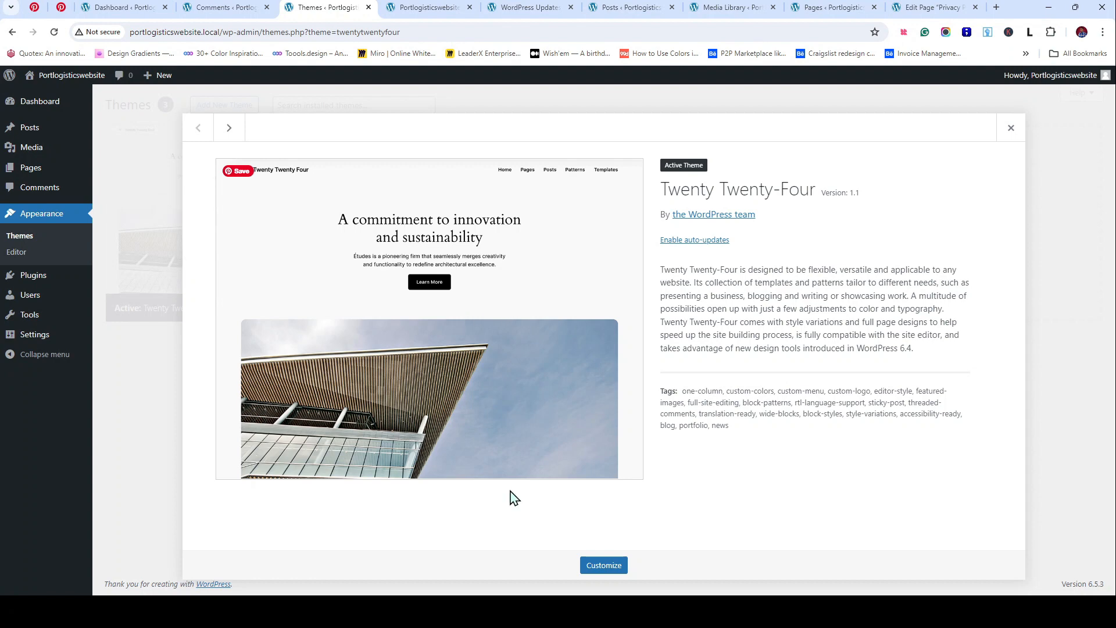
pyautogui.click(1010, 127)
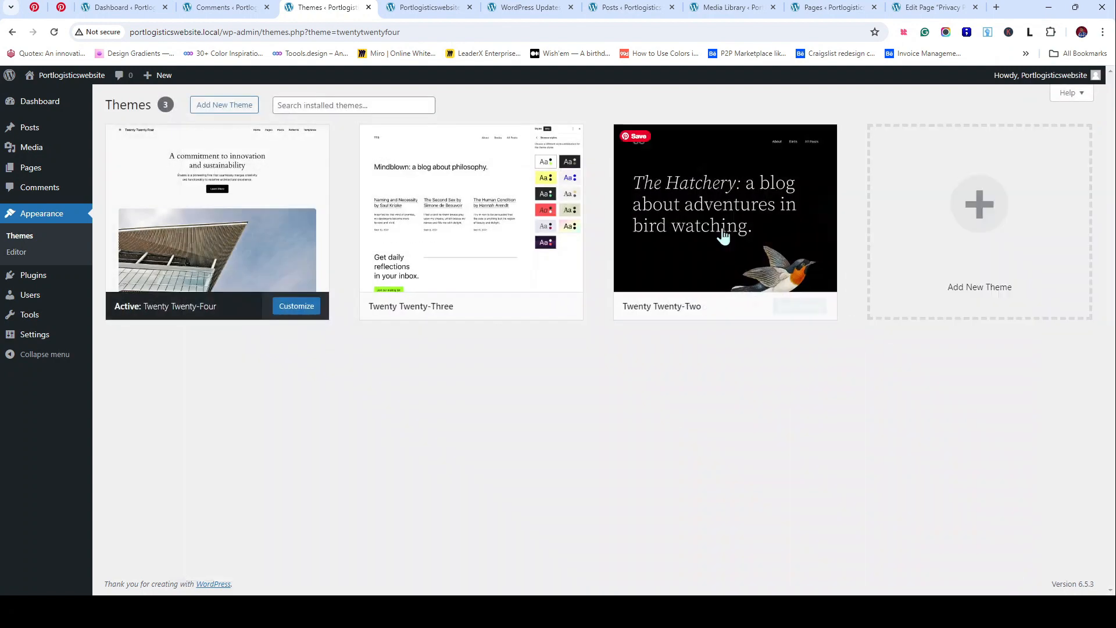
pyautogui.click(458, 219)
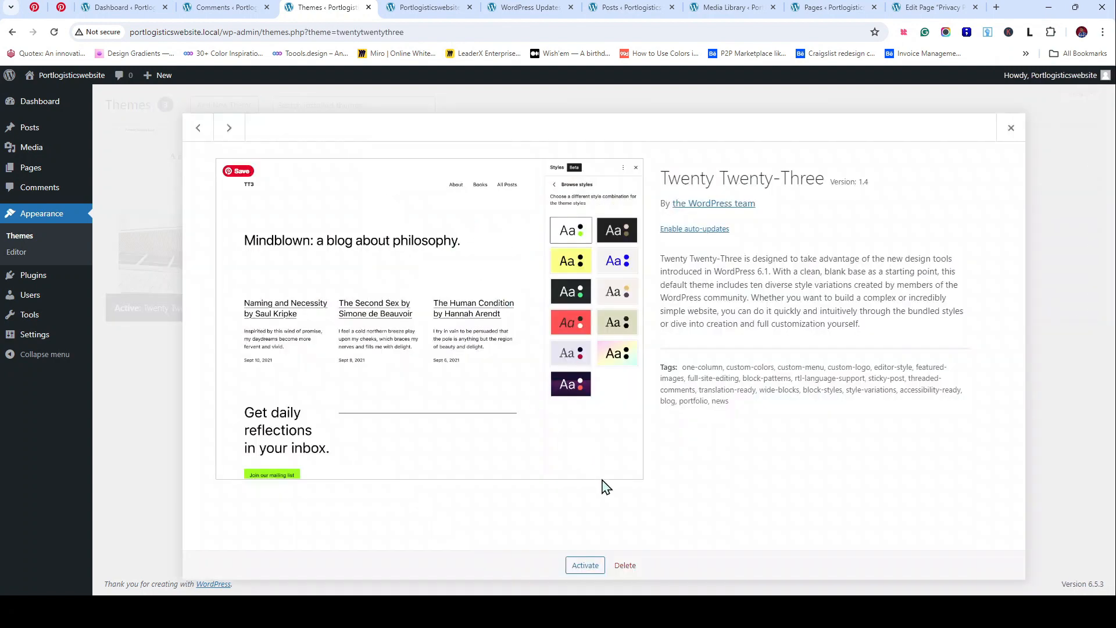
pyautogui.click(585, 565)
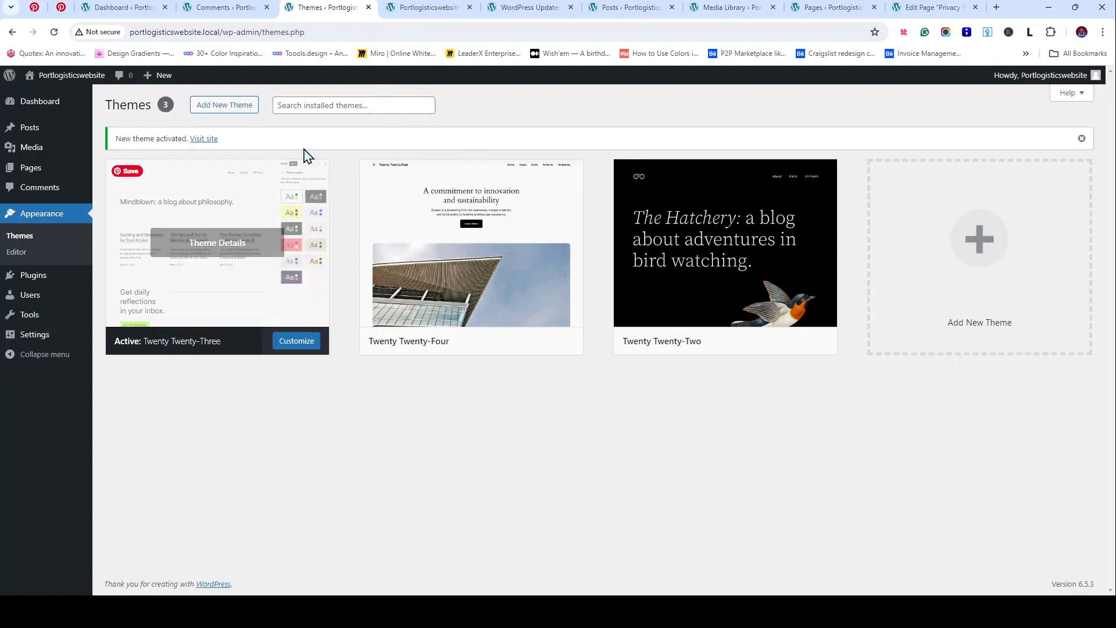
# Step: Close the Updates, Posts, Media Library, Pages and Privacy Policy editor tabs
pyautogui.click(546, 13)
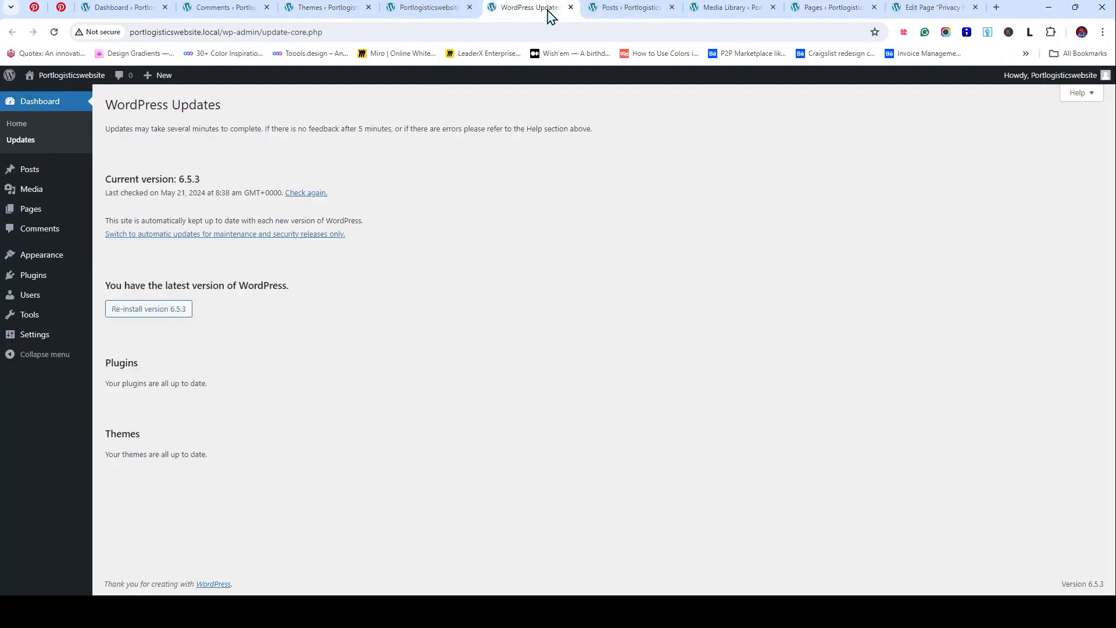
pyautogui.click(570, 8)
pyautogui.click(571, 7)
pyautogui.click(570, 7)
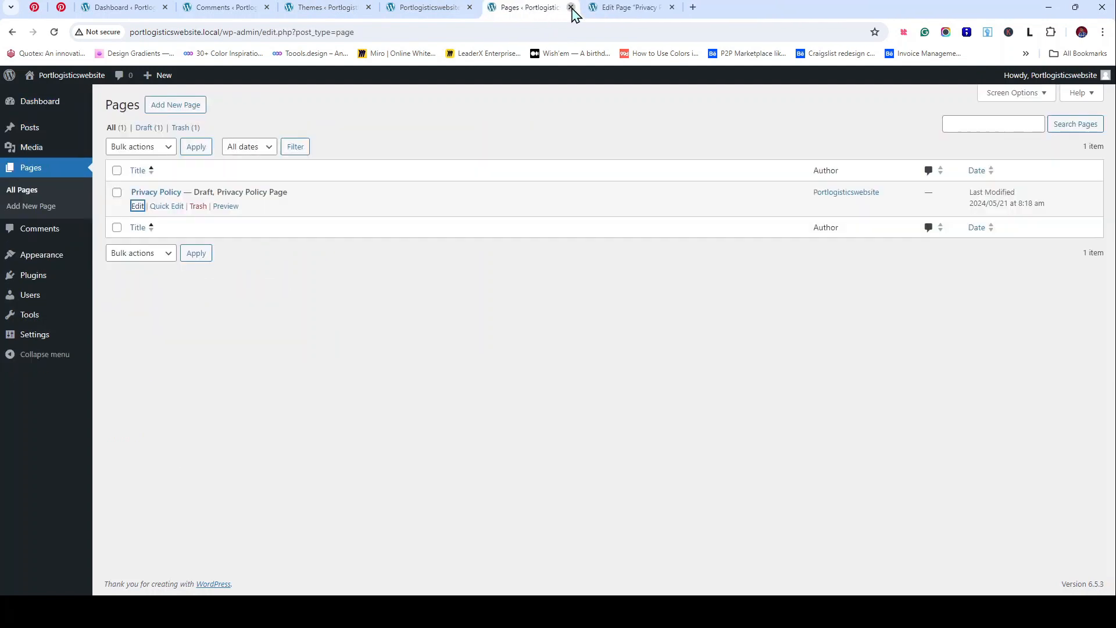
pyautogui.click(571, 7)
pyautogui.click(570, 8)
pyautogui.scroll(10, 447, 303)
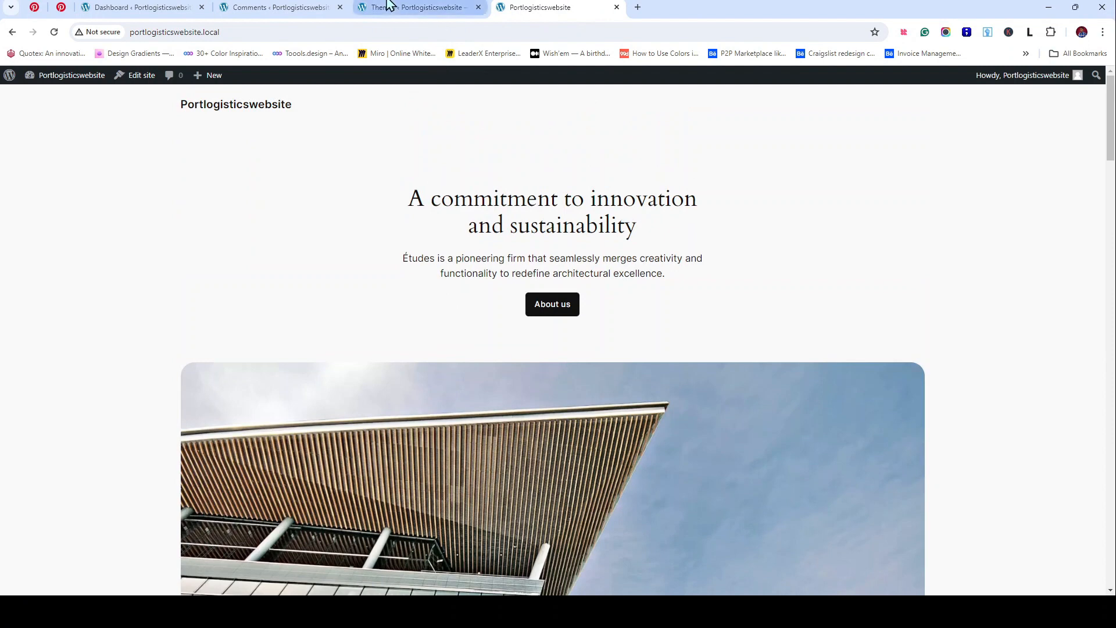
# Step: Activate Twenty Twenty-Two from its theme details and reload the front page to see the bird header
pyautogui.click(413, 7)
pyautogui.click(532, 7)
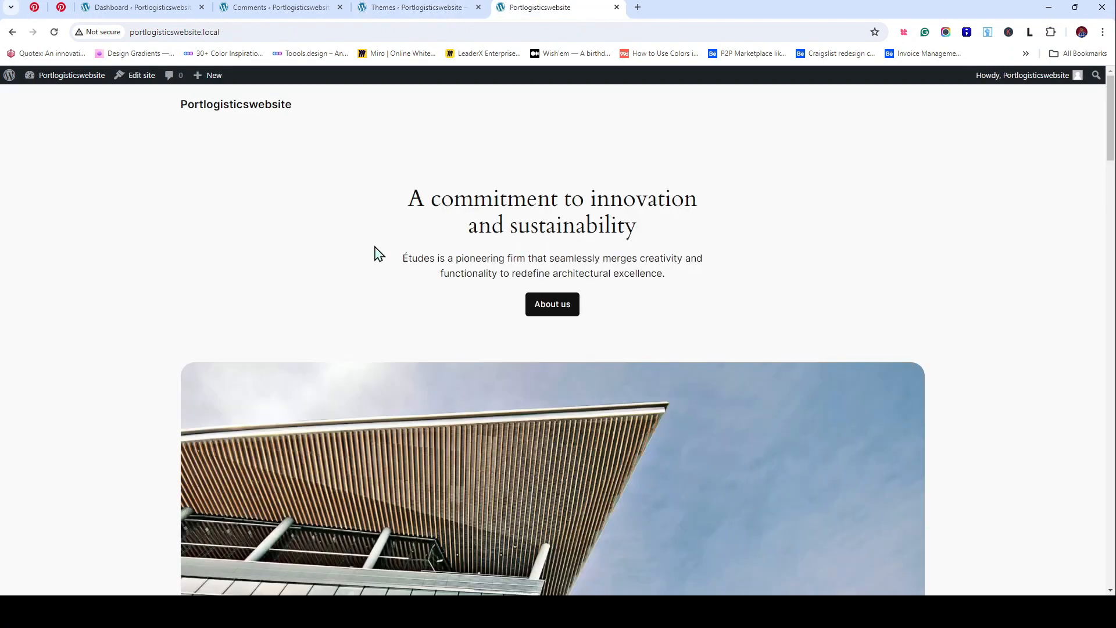
pyautogui.click(55, 33)
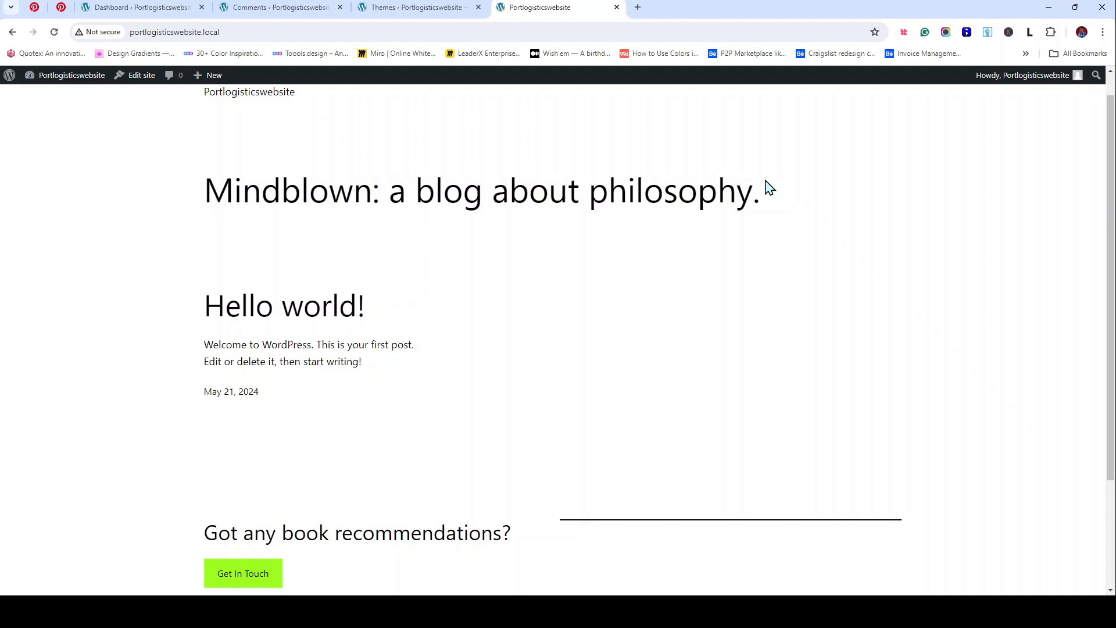
pyautogui.scroll(-2, 832, 356)
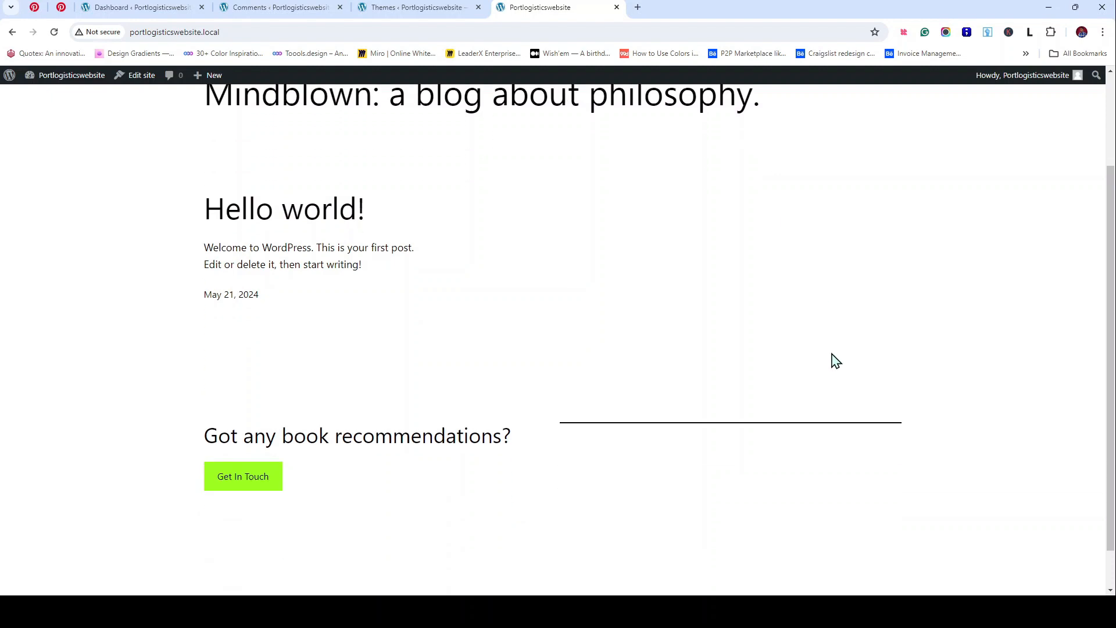
pyautogui.click(423, 7)
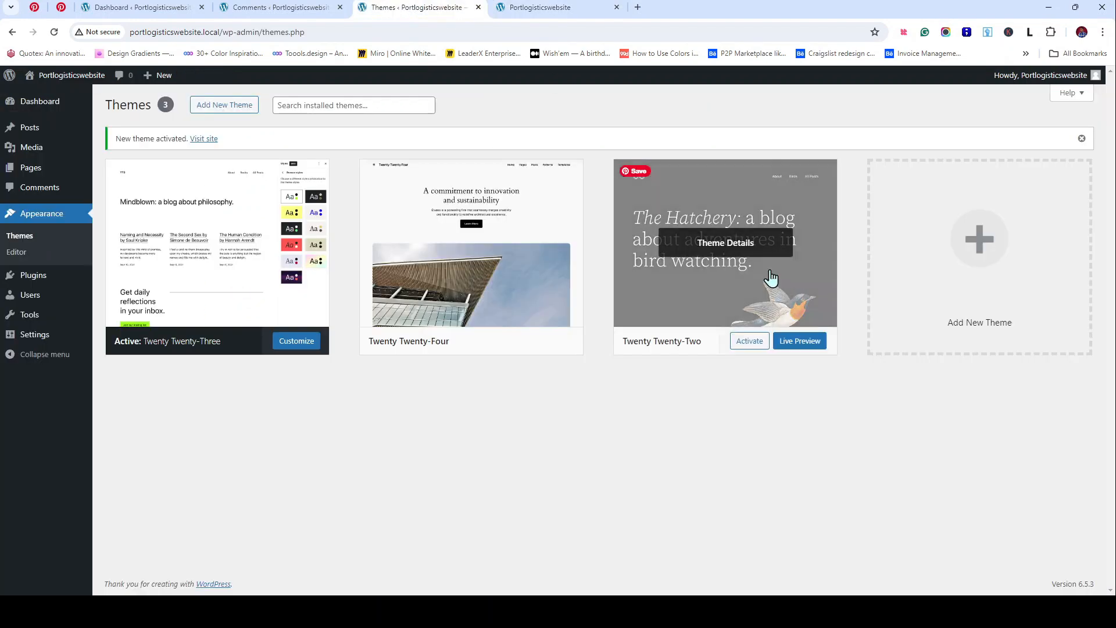
pyautogui.click(713, 246)
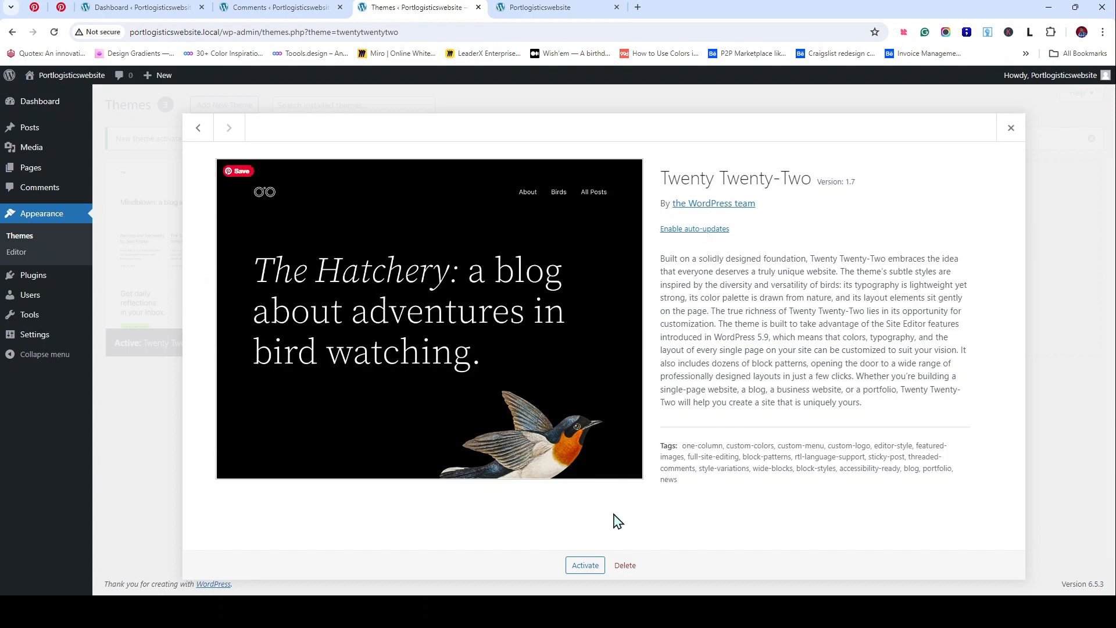
pyautogui.click(585, 569)
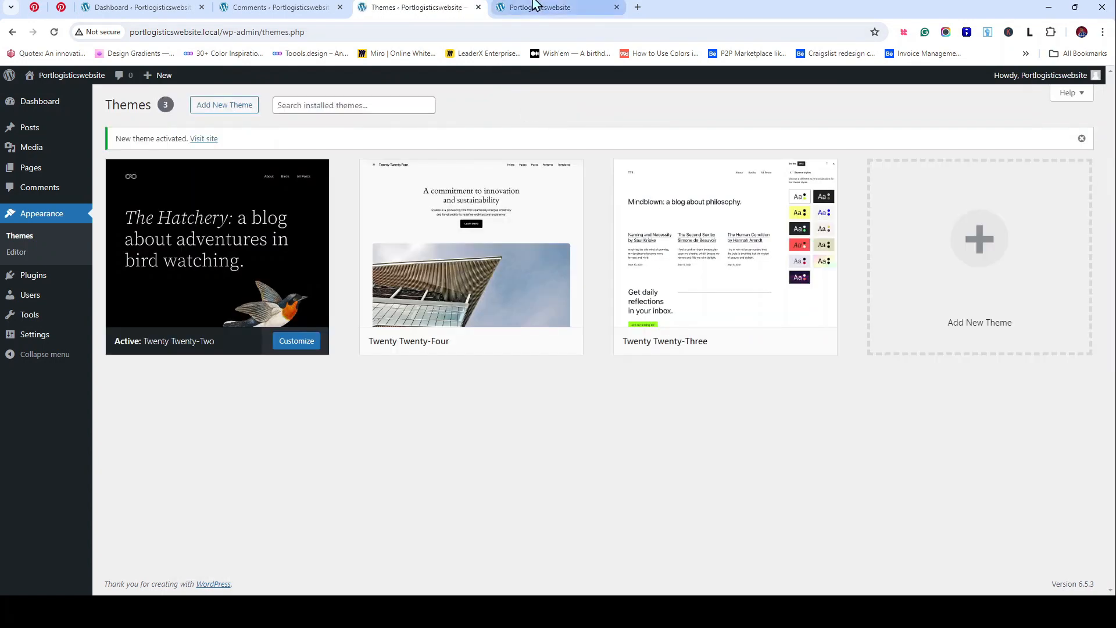
pyautogui.click(536, 7)
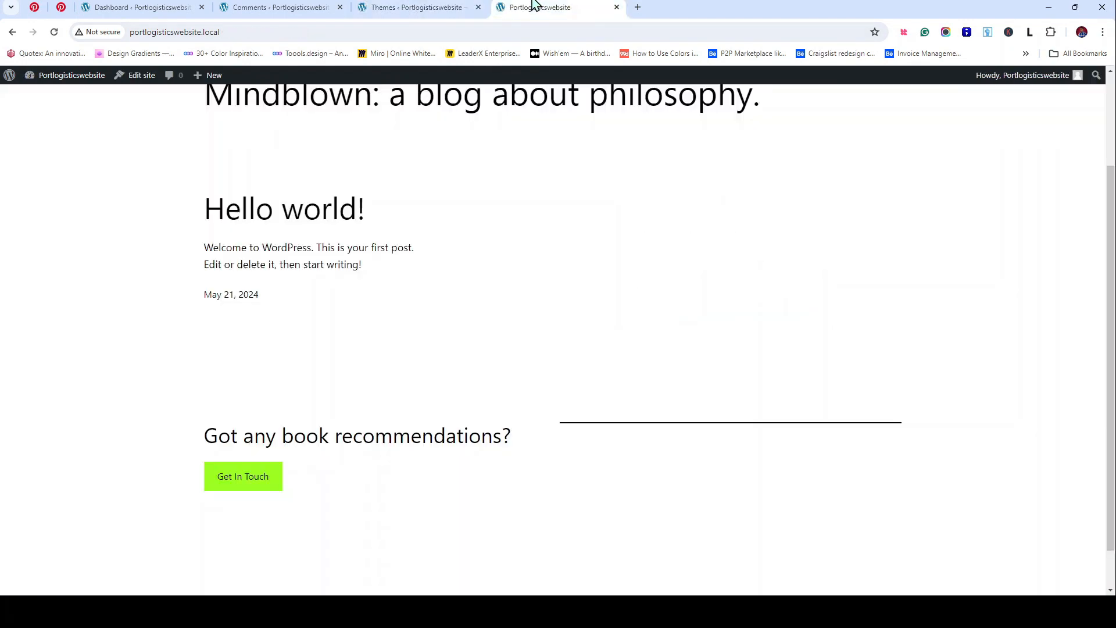
pyautogui.click(55, 33)
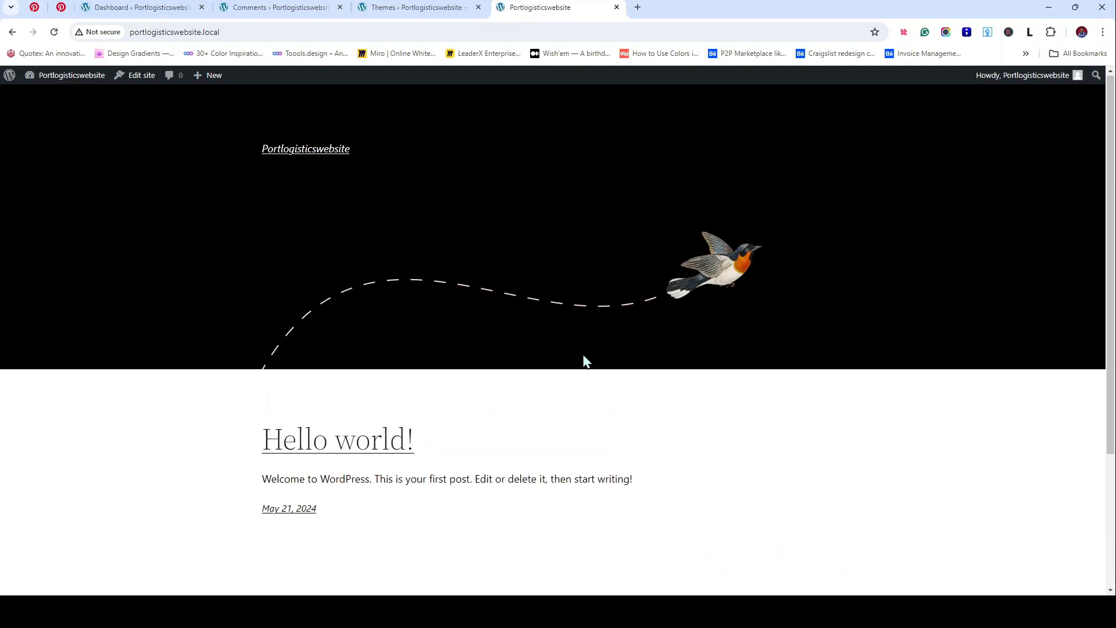
# Step: On the Themes page, open the Twenty Twenty-Four details and activate it, then return to the front page
pyautogui.scroll(-3, 584, 361)
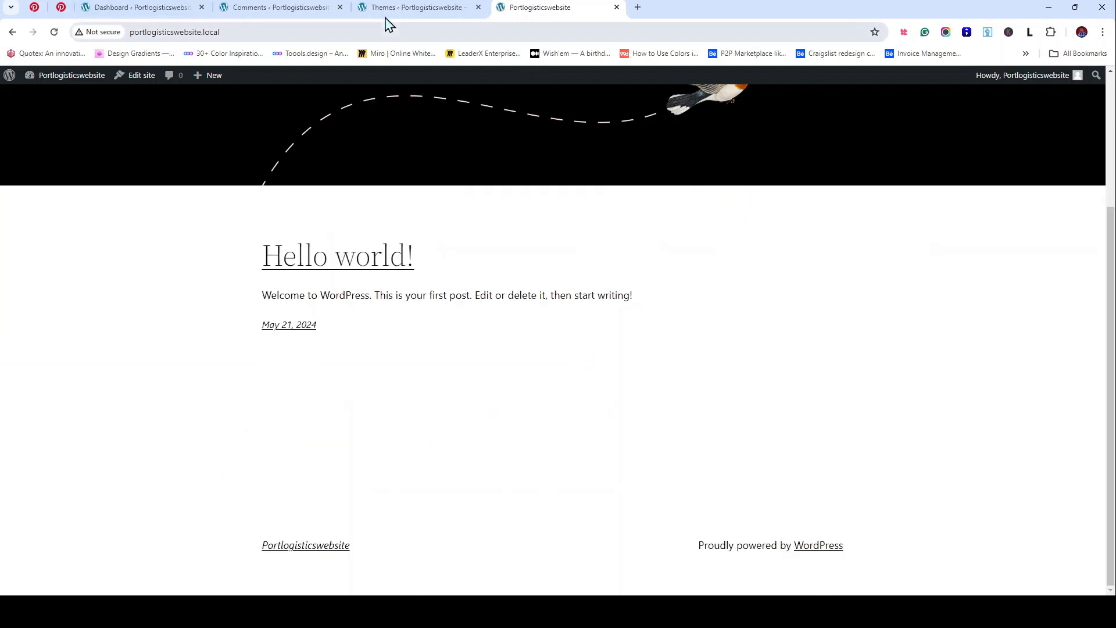
pyautogui.click(437, 8)
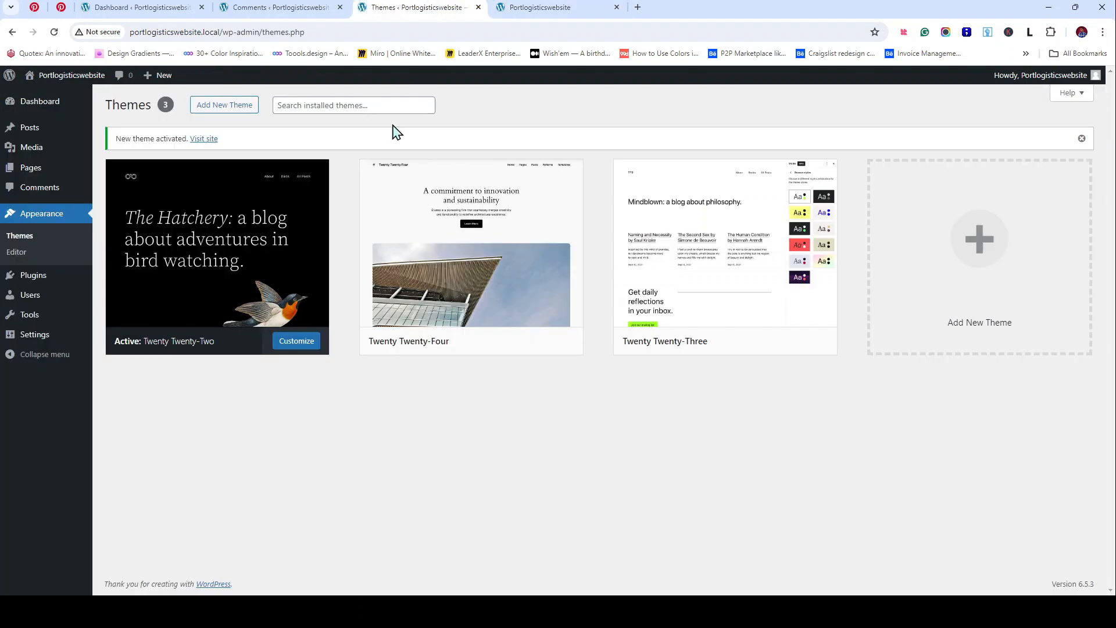
pyautogui.moveTo(269, 291)
pyautogui.click(215, 247)
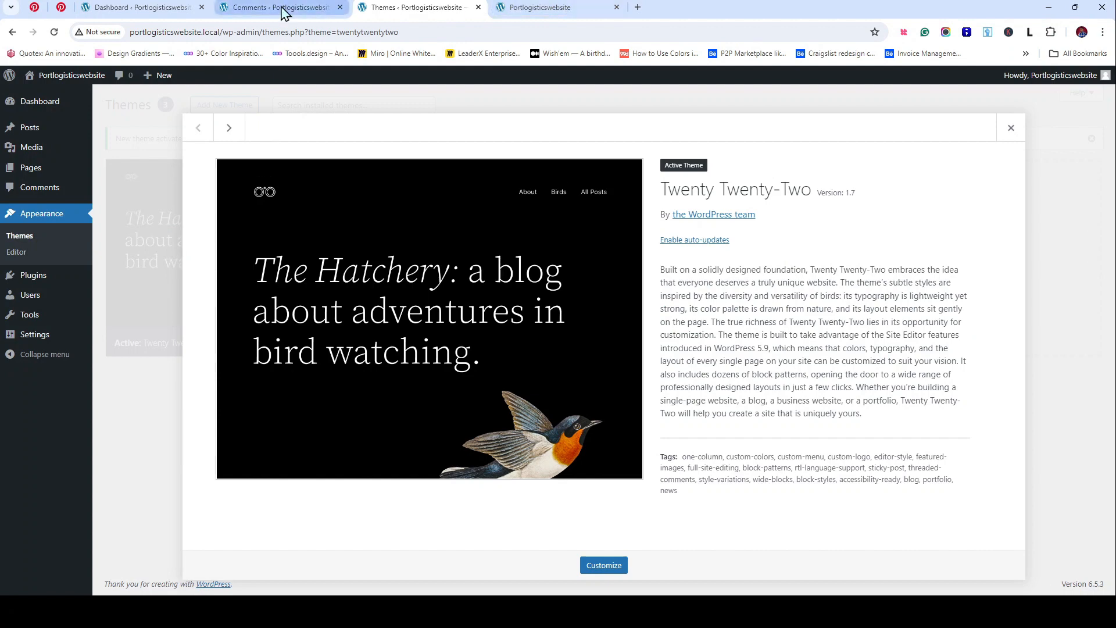
pyautogui.click(1010, 127)
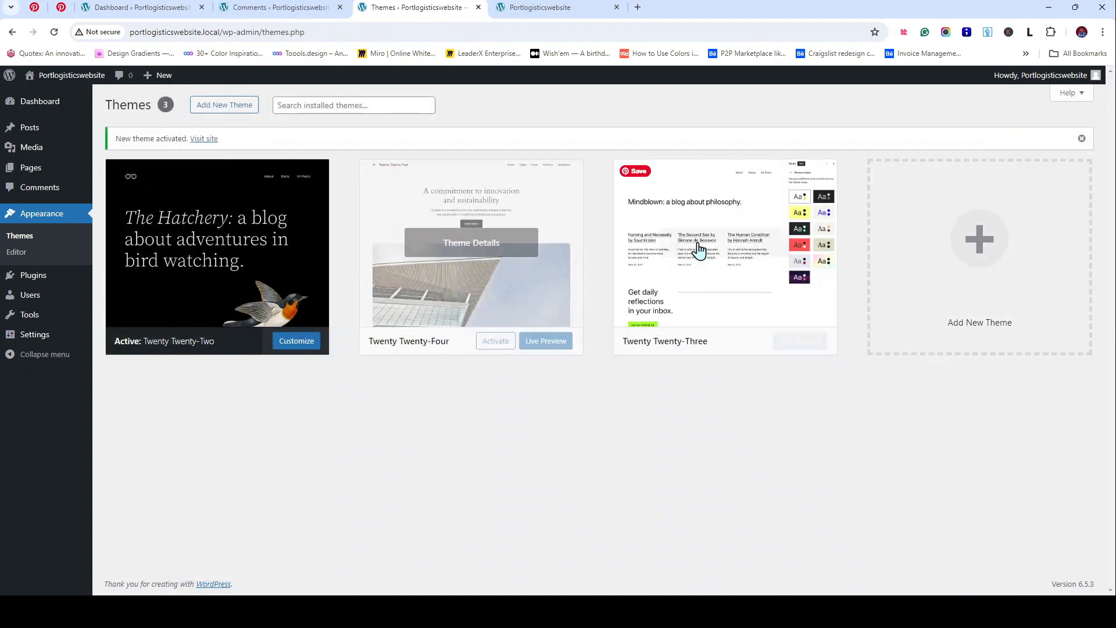
pyautogui.click(473, 250)
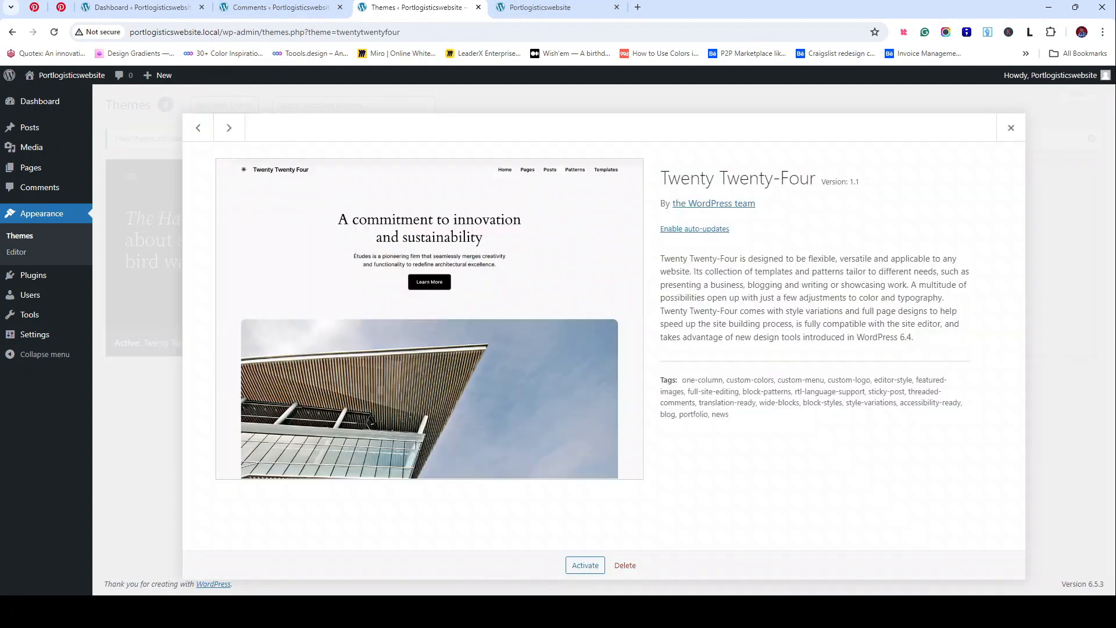
pyautogui.click(586, 567)
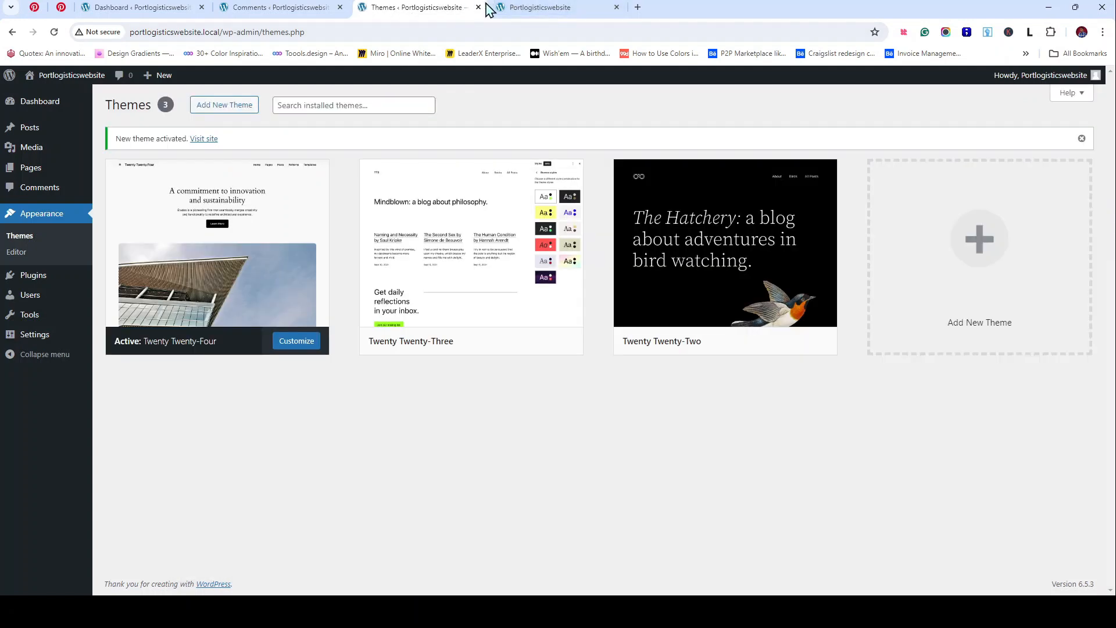
pyautogui.click(523, 7)
pyautogui.scroll(3, 602, 406)
# Step: Reload the front page and scroll through the Twenty Twenty-Four sections down to the 'Join 900+ subscribers' footer
pyautogui.click(366, 4)
pyautogui.click(535, 6)
pyautogui.click(55, 32)
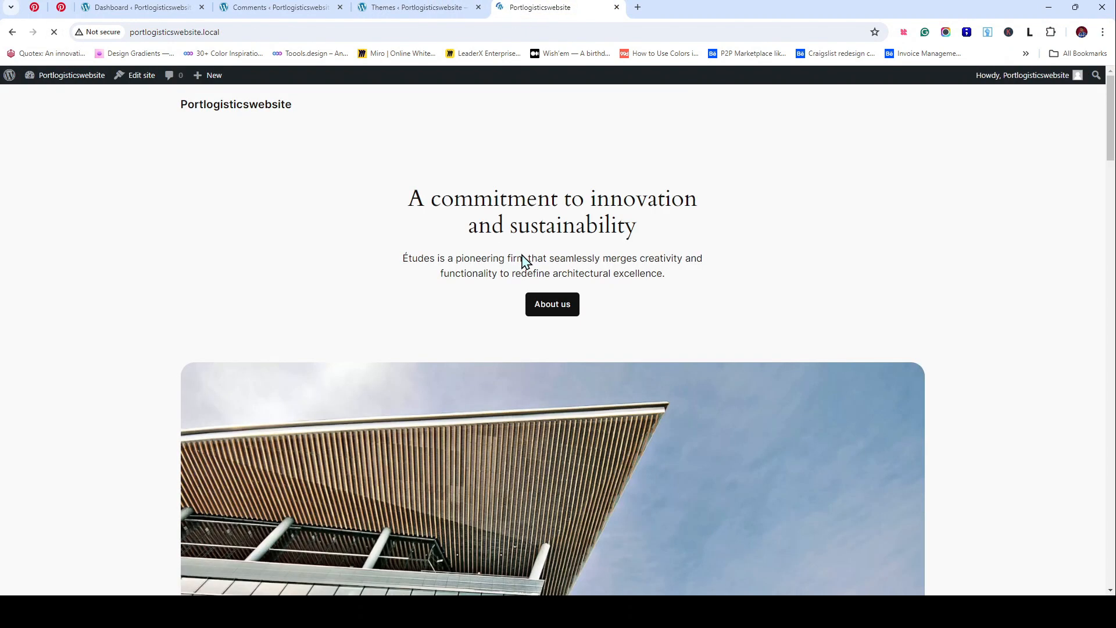
pyautogui.scroll(-10, 626, 285)
pyautogui.scroll(-20, 622, 279)
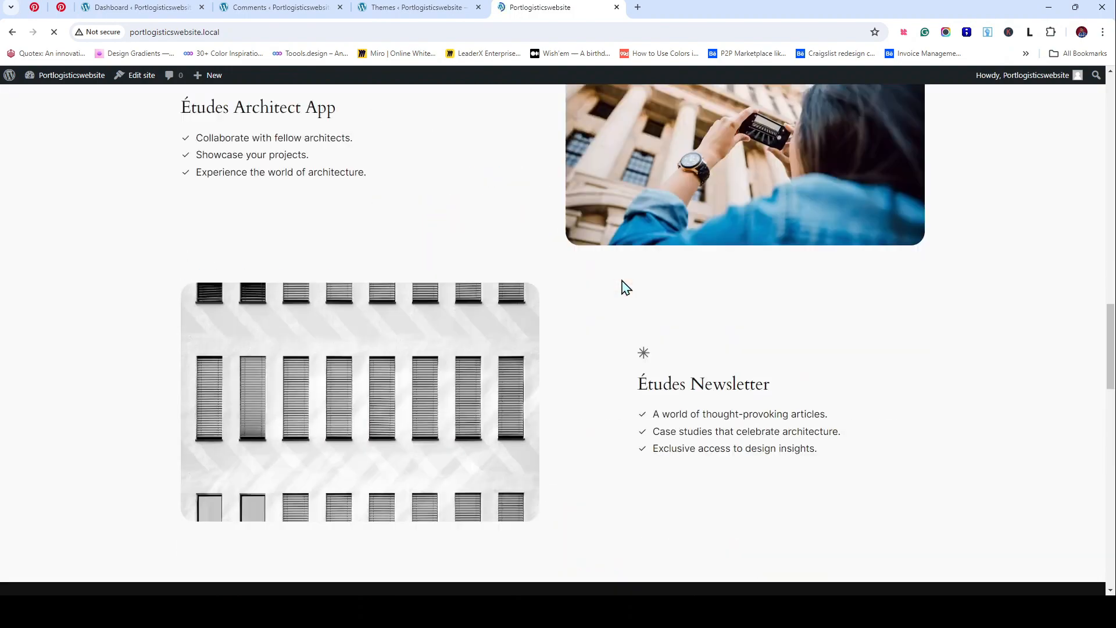
pyautogui.scroll(15, 622, 284)
pyautogui.scroll(15, 622, 285)
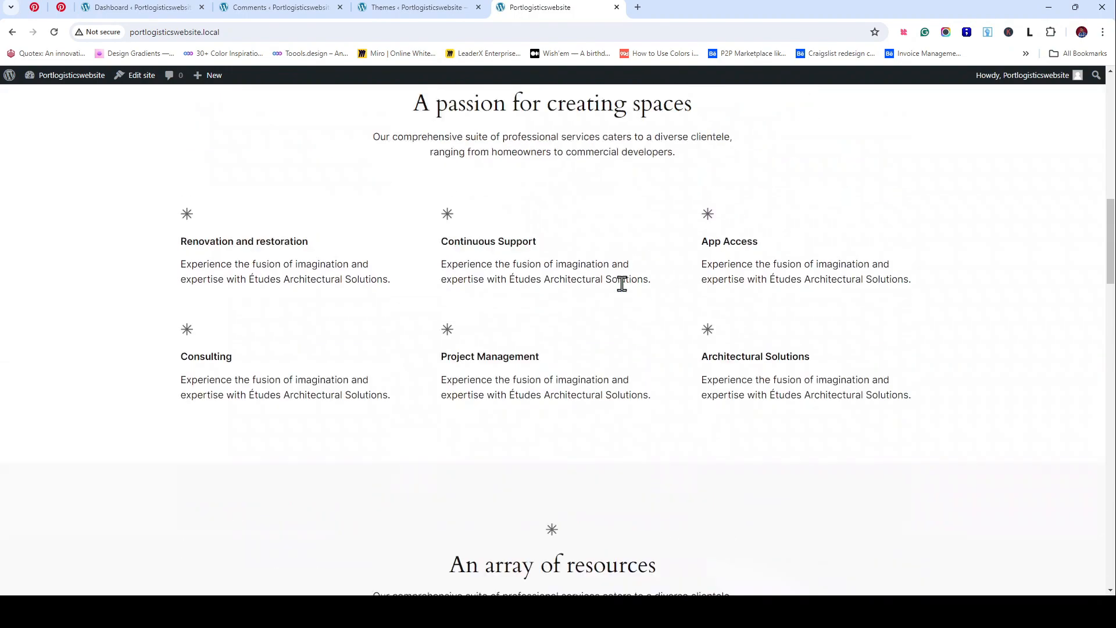
pyautogui.scroll(-3, 622, 285)
pyautogui.scroll(-20, 622, 284)
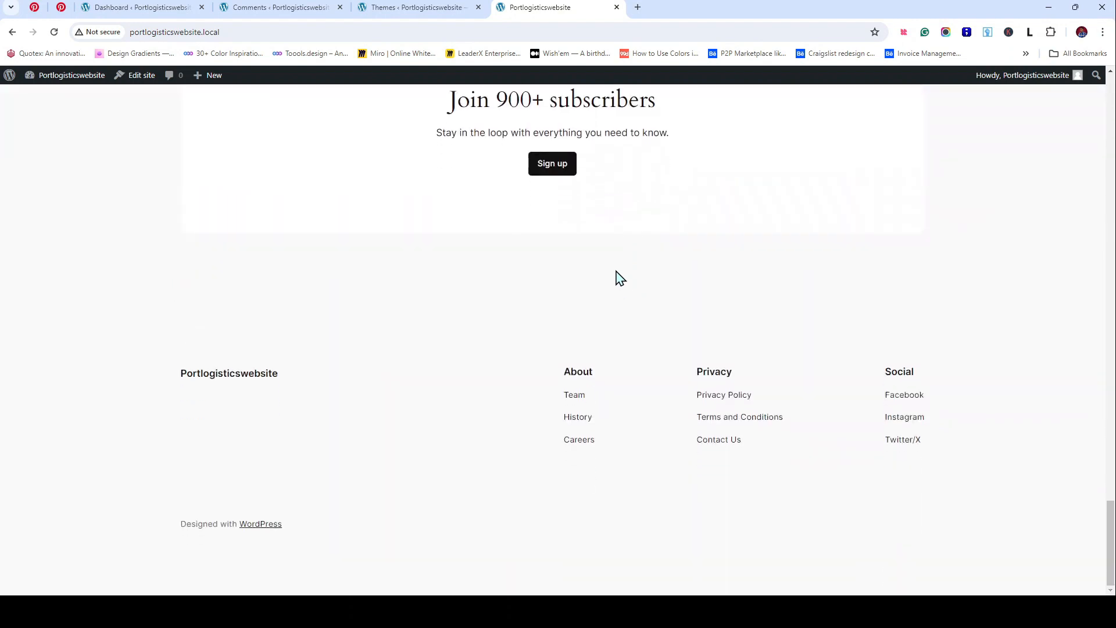
pyautogui.scroll(6, 625, 272)
pyautogui.scroll(-3, 631, 272)
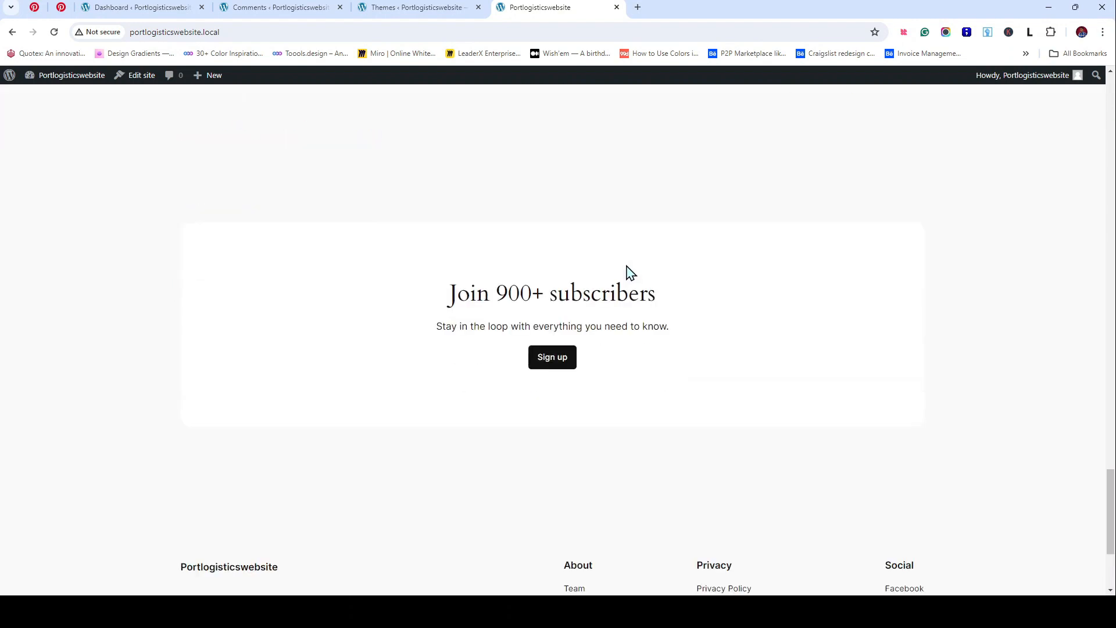
# Step: Delete the Twenty Twenty-Three theme from its theme details, confirming the deletion
pyautogui.click(427, 6)
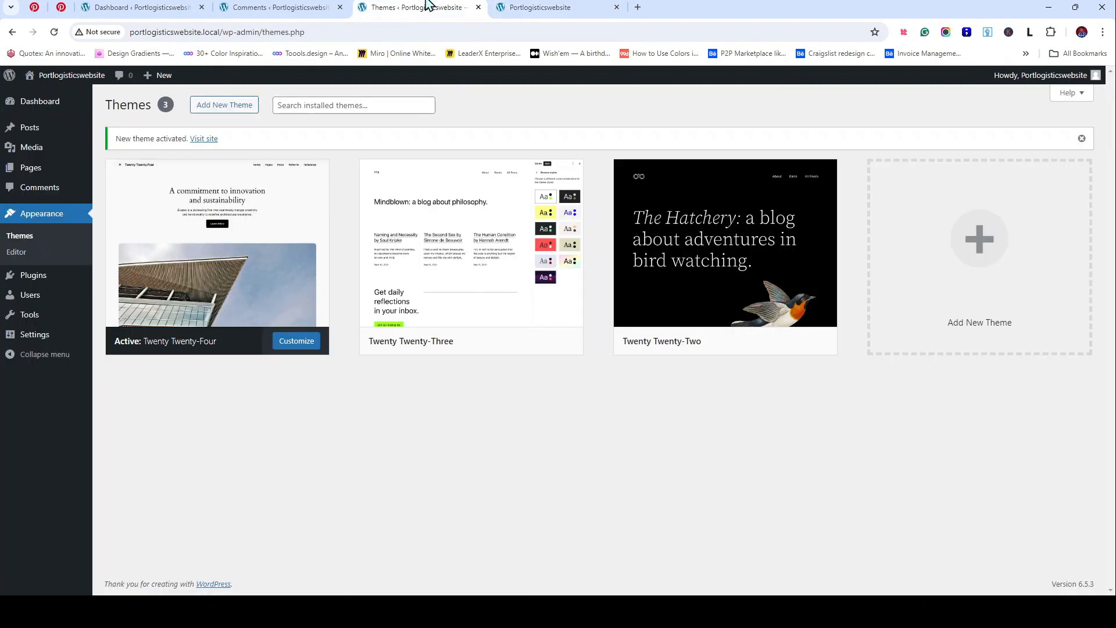
pyautogui.moveTo(548, 272)
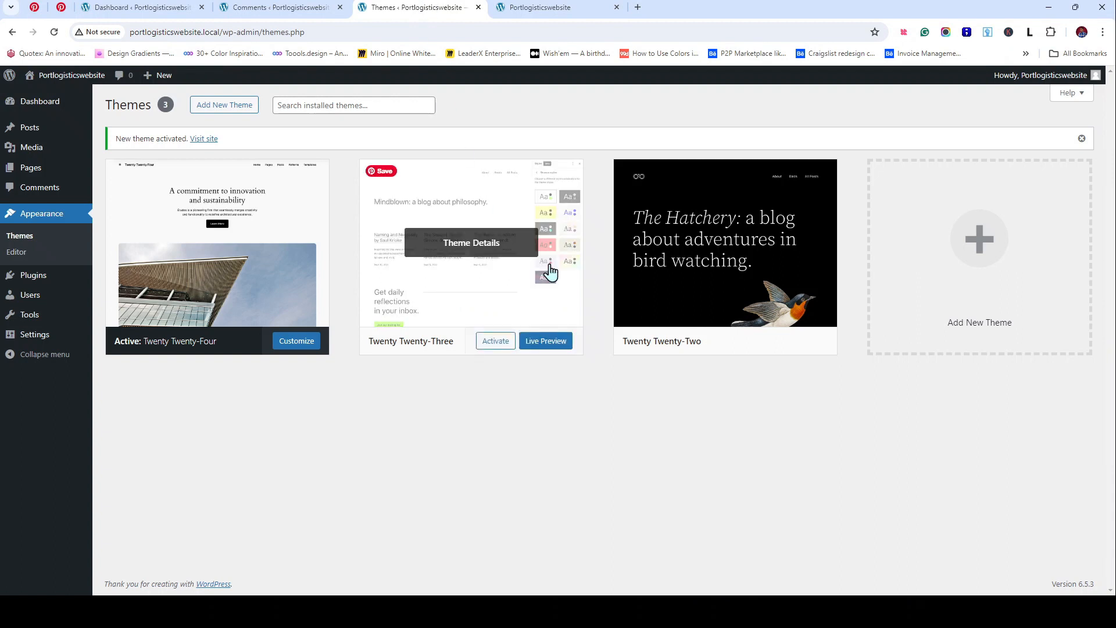
pyautogui.click(481, 250)
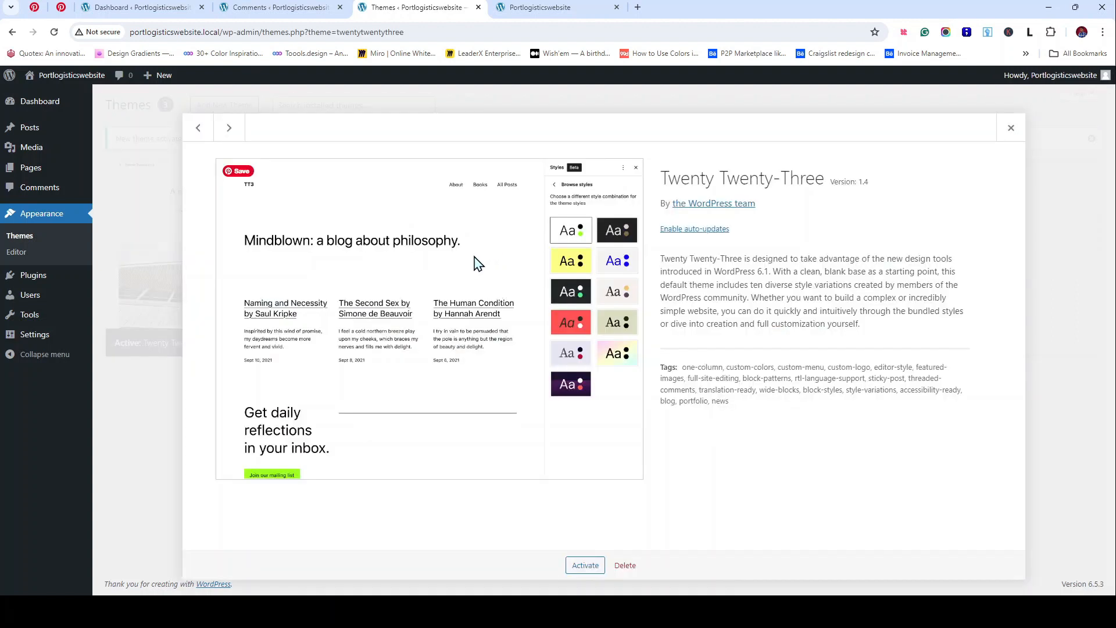
pyautogui.click(631, 566)
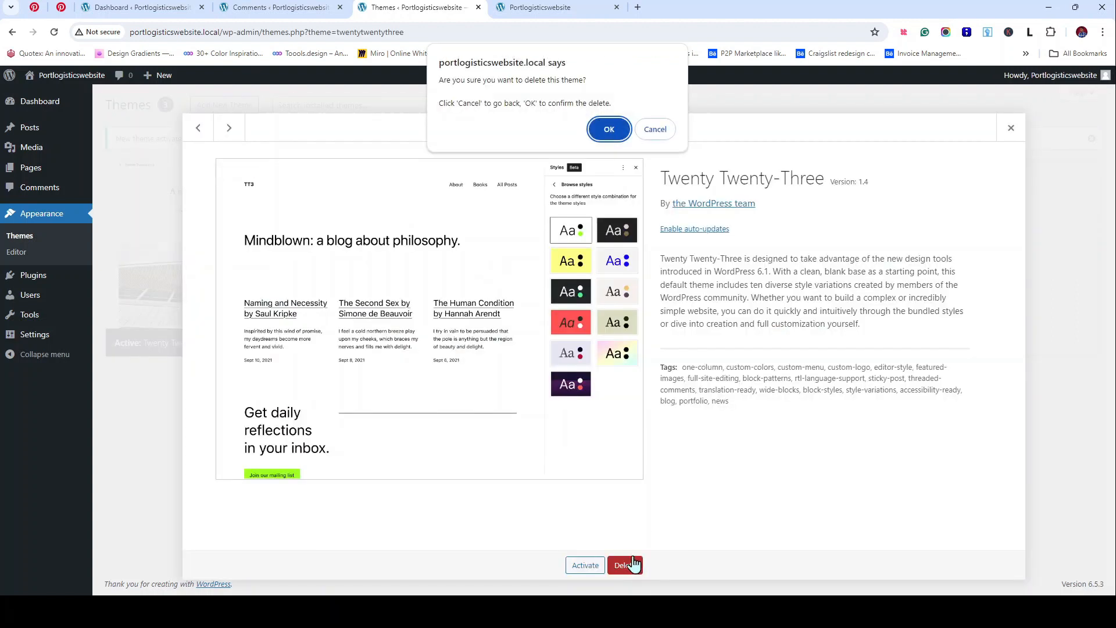
pyautogui.click(607, 129)
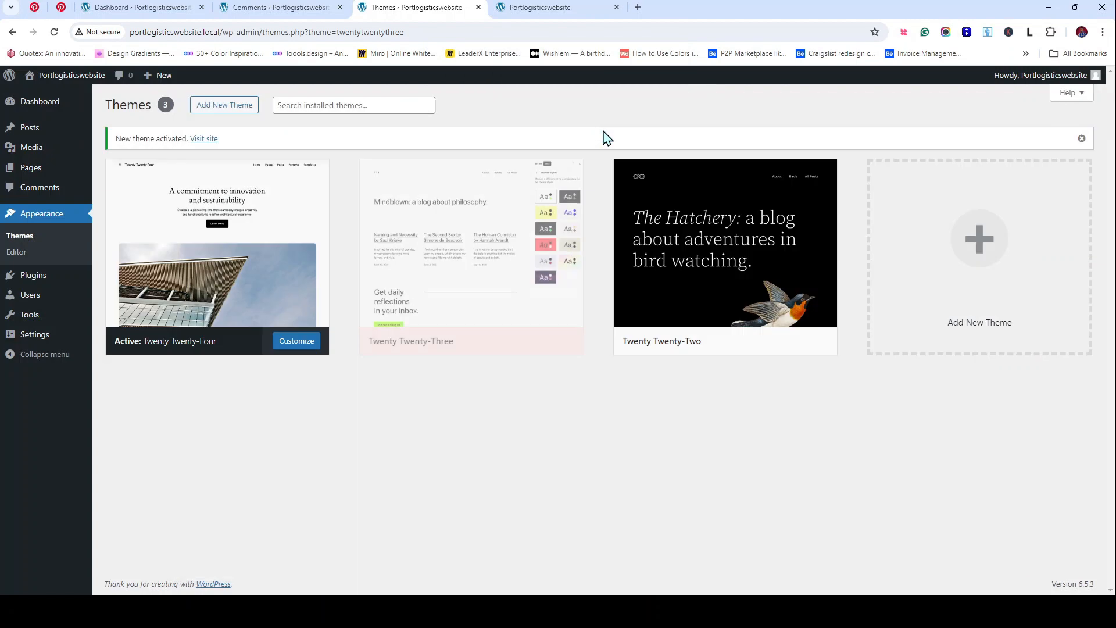
# Step: Delete the Twenty Twenty-Two theme as well, then return to the site's front page
pyautogui.click(480, 243)
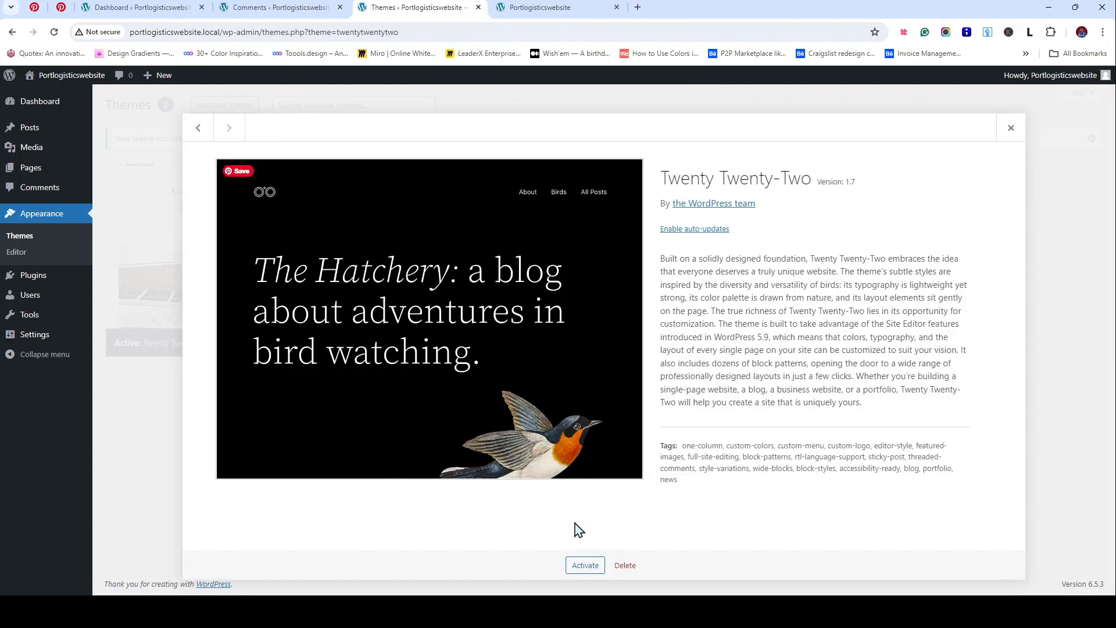
pyautogui.click(629, 563)
pyautogui.click(607, 128)
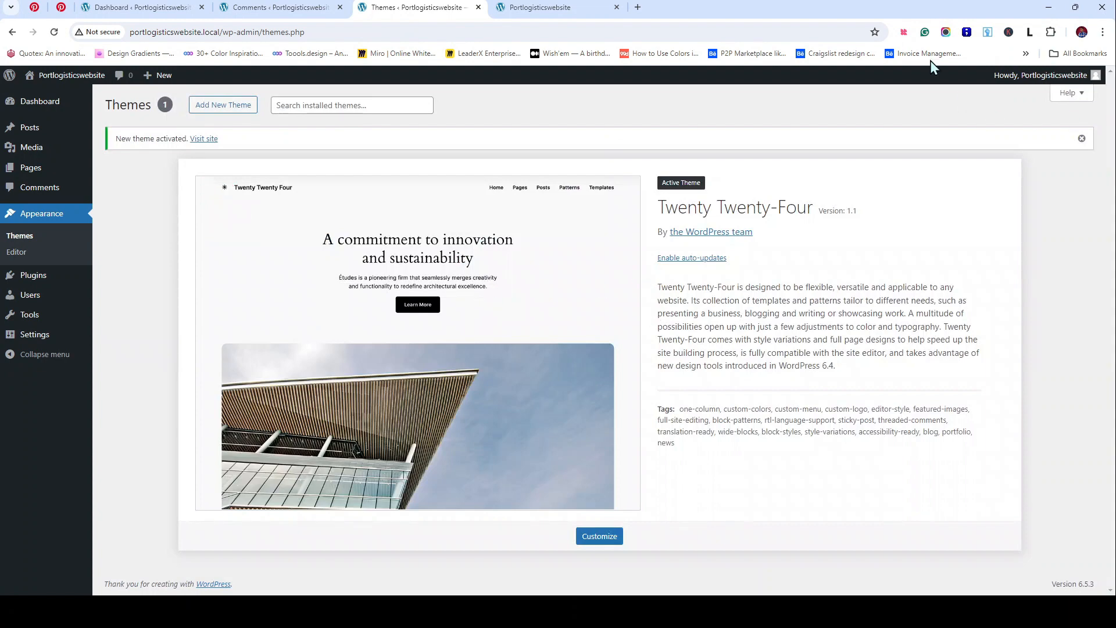
pyautogui.click(591, 4)
pyautogui.scroll(15, 204, 180)
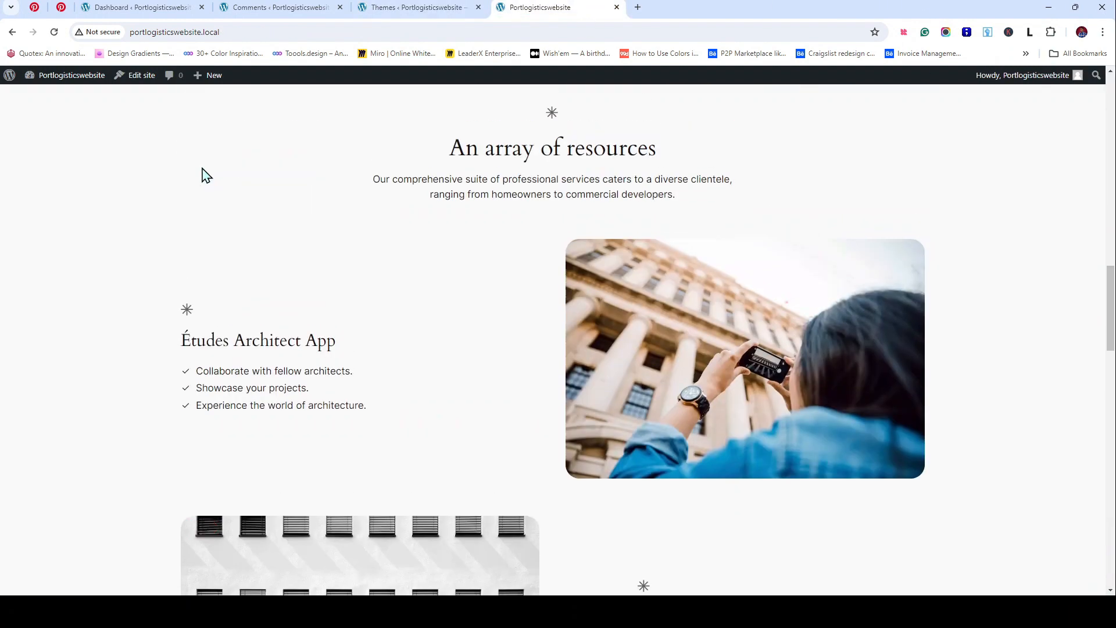
# Step: Close the Comments tab, view the empty Plugins list, and open Users in a background tab
pyautogui.click(312, 7)
pyautogui.click(340, 7)
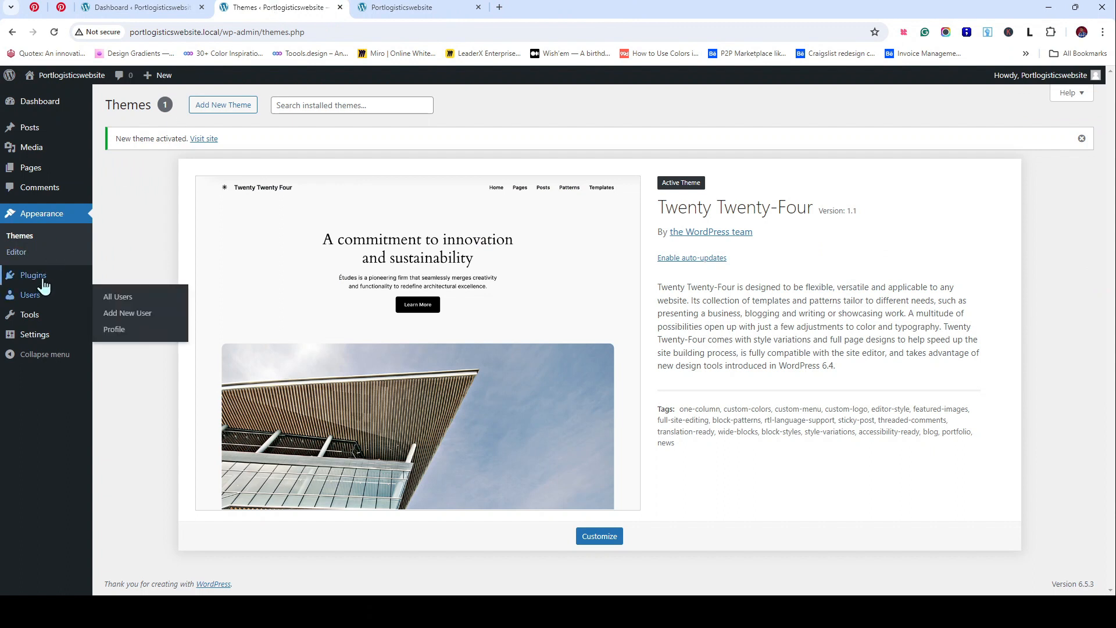
pyautogui.middleClick(110, 277)
pyautogui.click(411, 7)
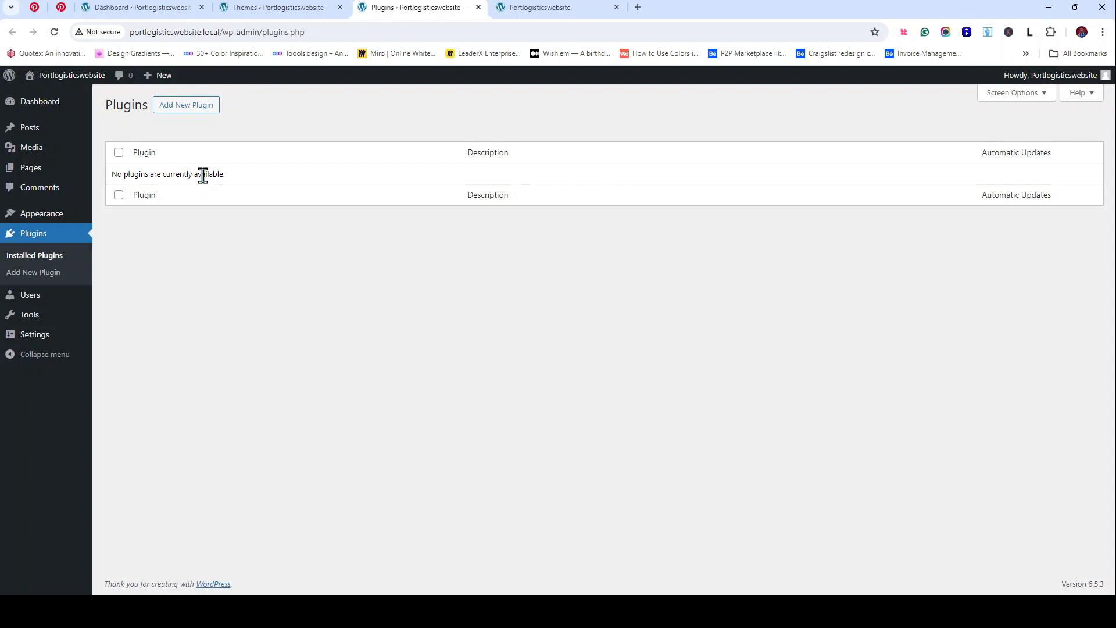
pyautogui.moveTo(26, 308)
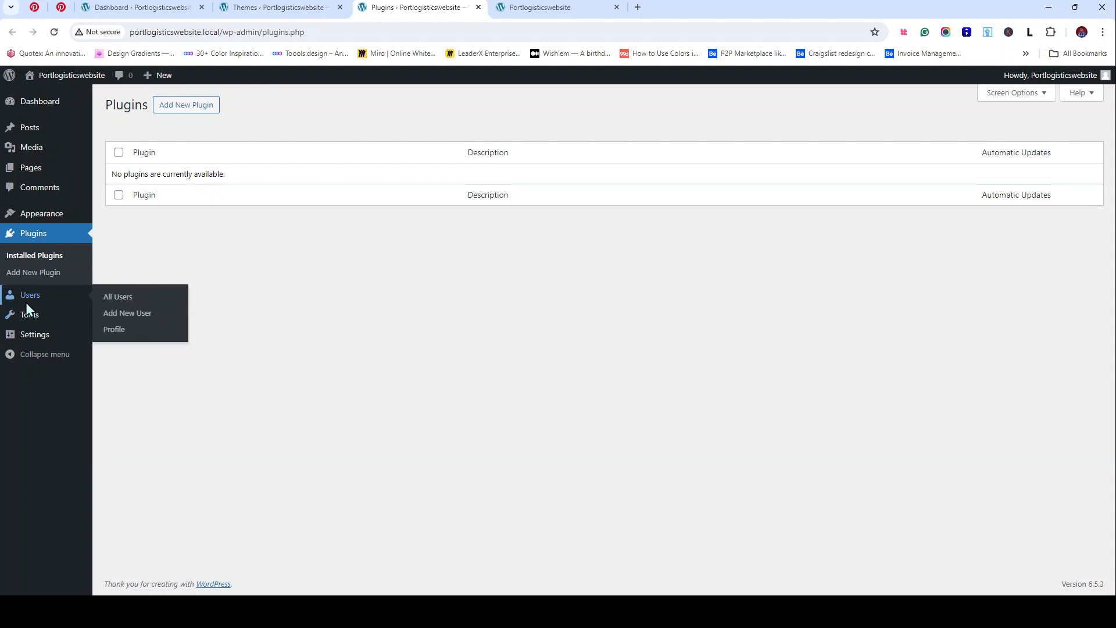
pyautogui.middleClick(100, 312)
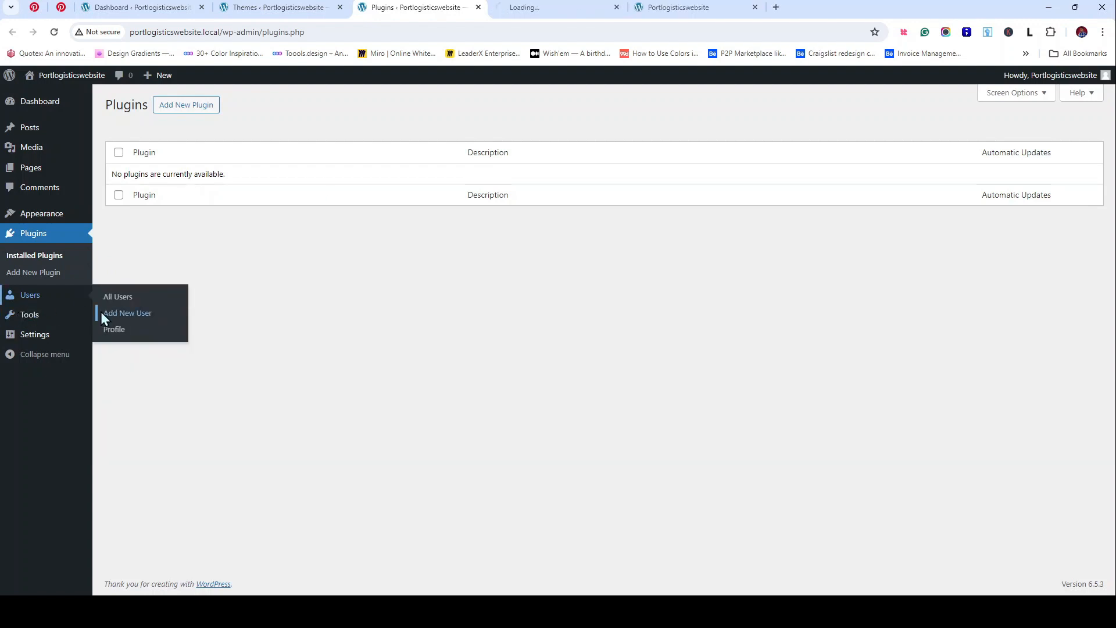
# Step: Go to the Users tab and open the Add New User form with its generated strong password
pyautogui.click(561, 8)
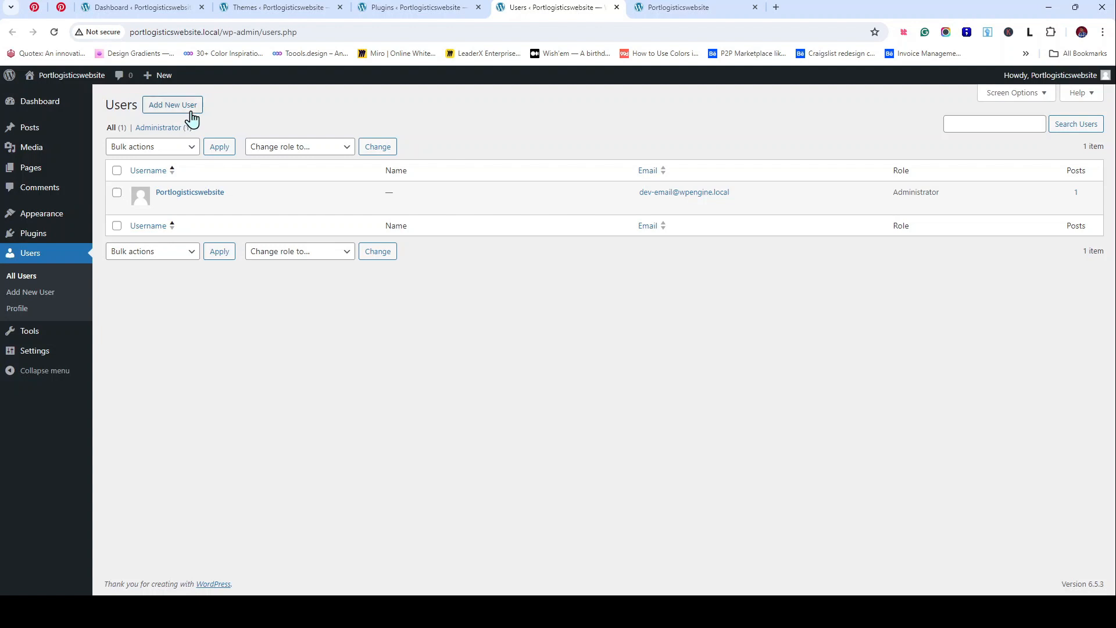
pyautogui.click(191, 113)
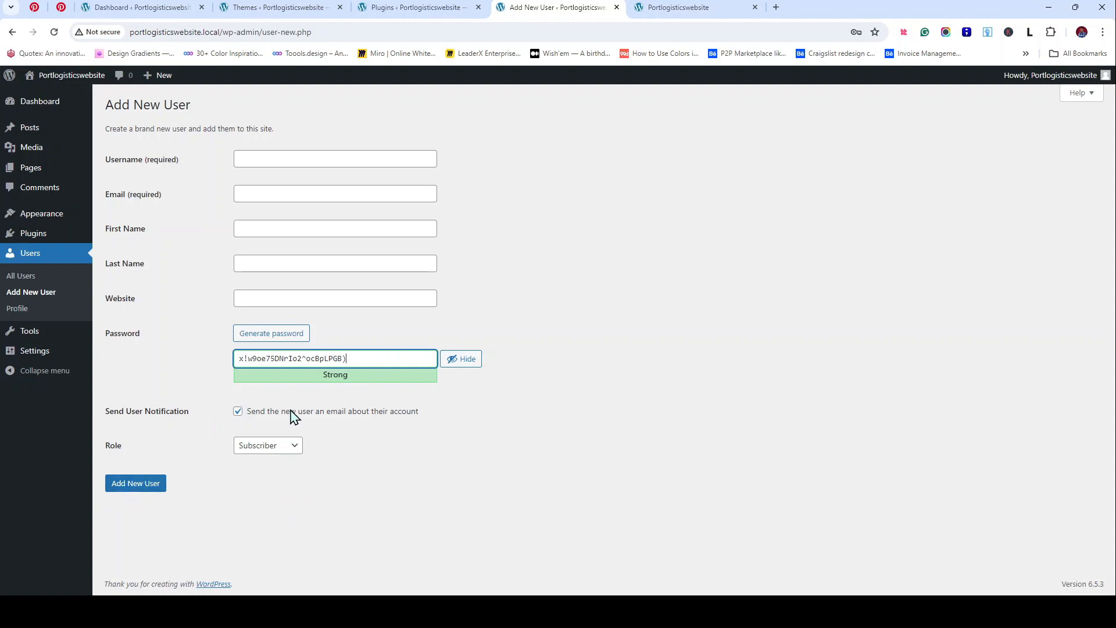
# Step: Look through the Role choices, try submitting the empty new-user form, then go to your Profile page
pyautogui.click(287, 453)
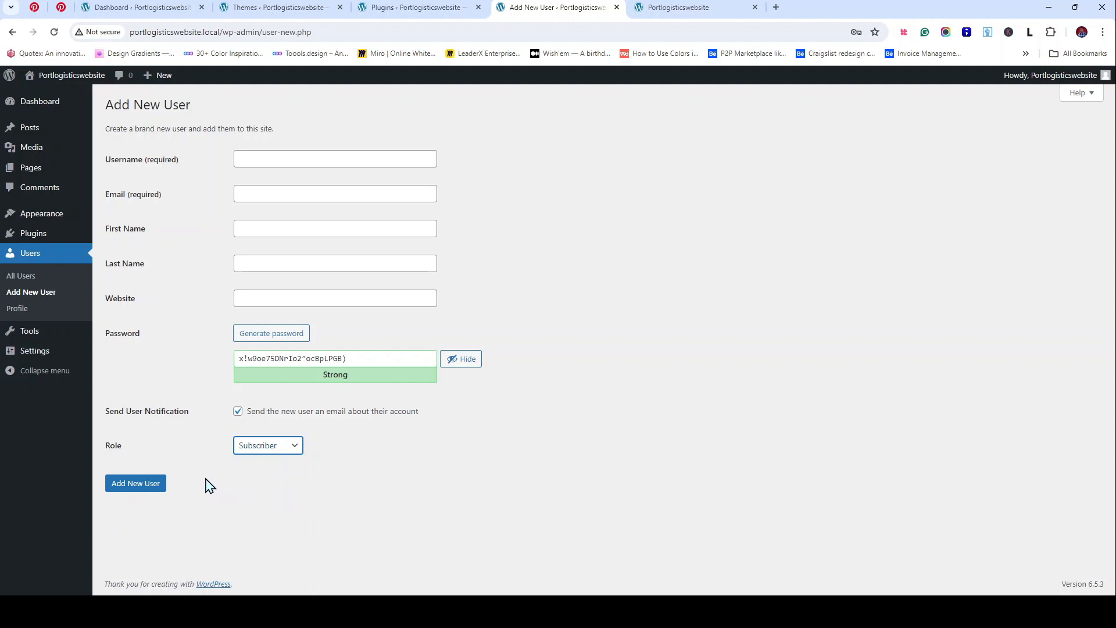
pyautogui.click(205, 479)
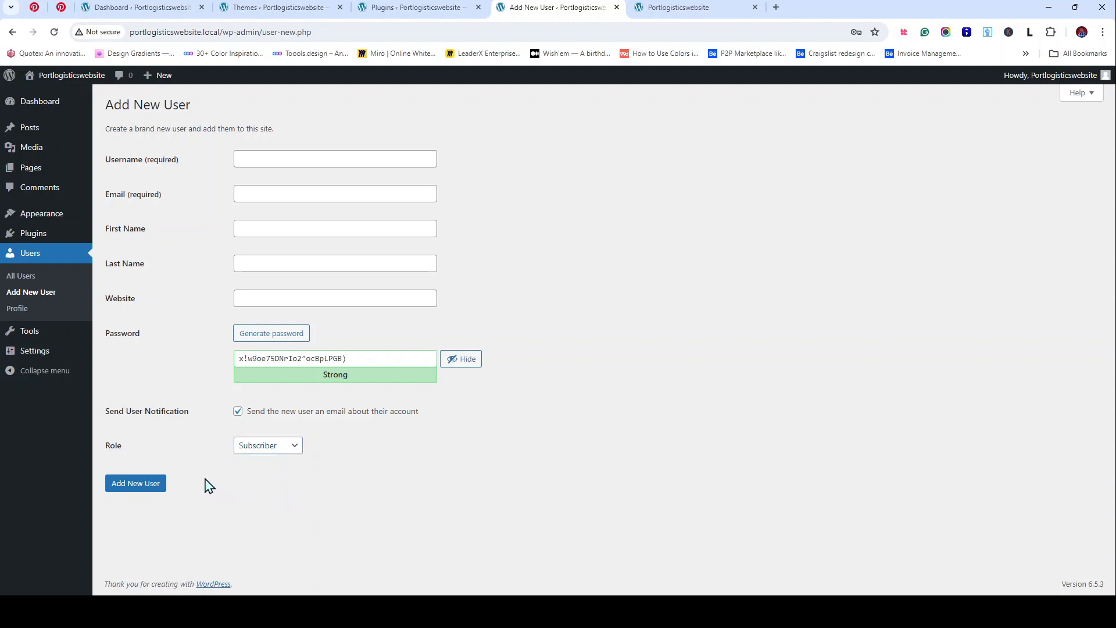
pyautogui.click(142, 488)
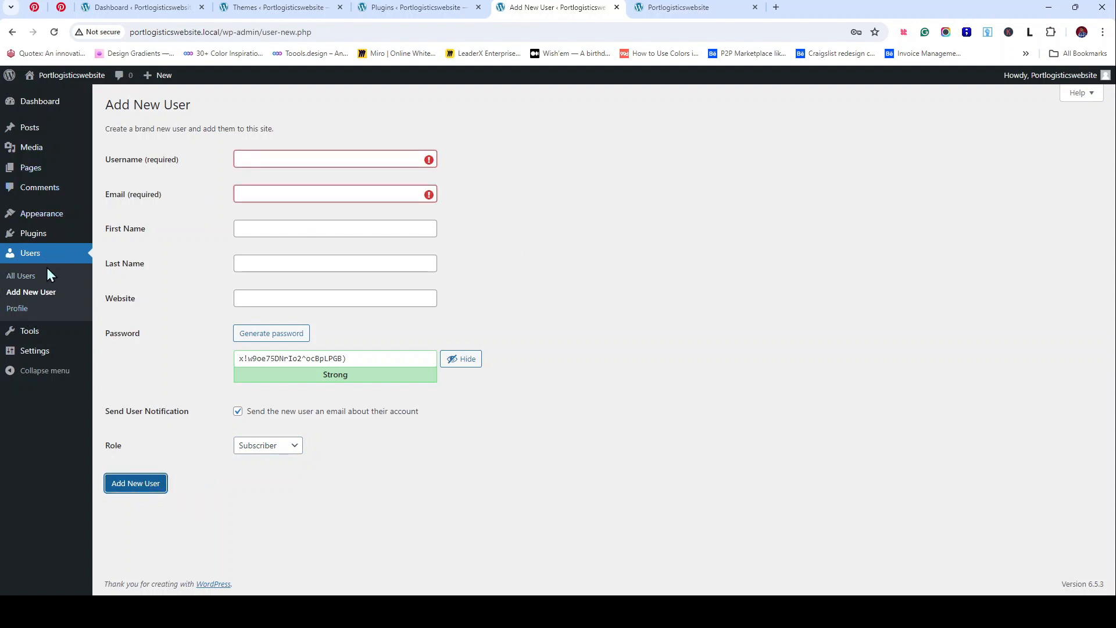
pyautogui.click(25, 311)
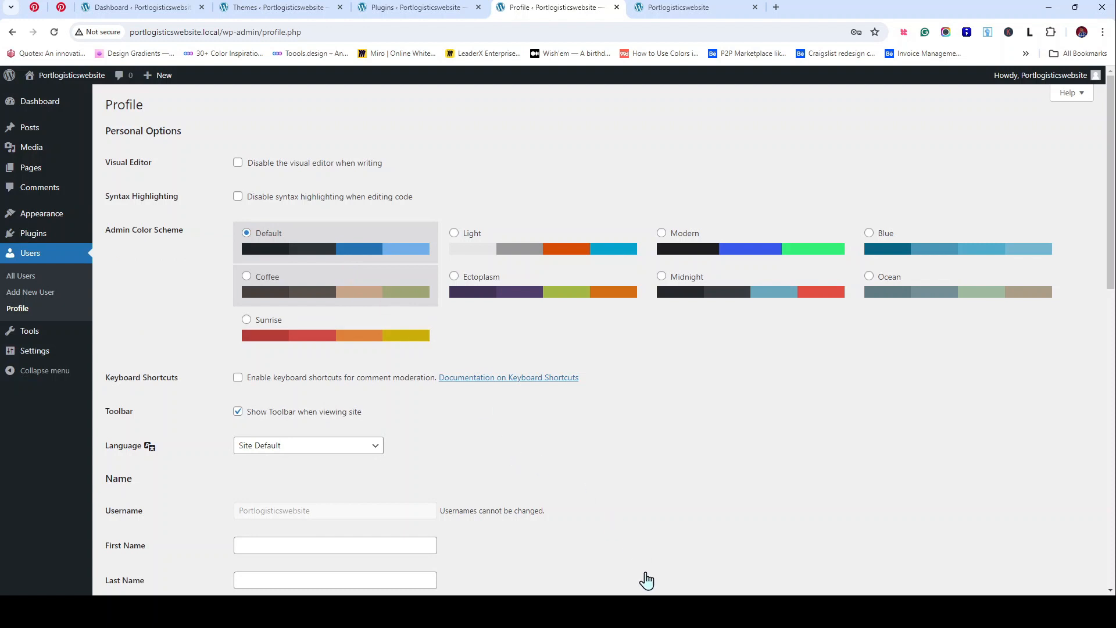
# Step: Apply the Ectoplasm admin colour scheme and reload the dashboard to see the new colours
pyautogui.click(674, 612)
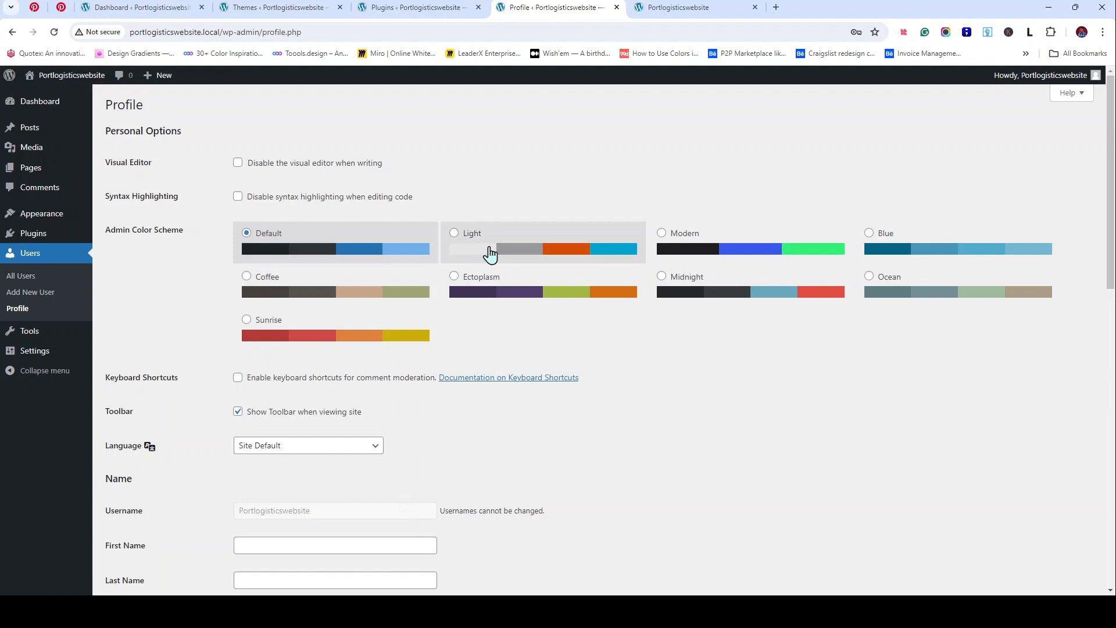
pyautogui.scroll(-10, 503, 251)
pyautogui.scroll(10, 503, 268)
pyautogui.click(562, 301)
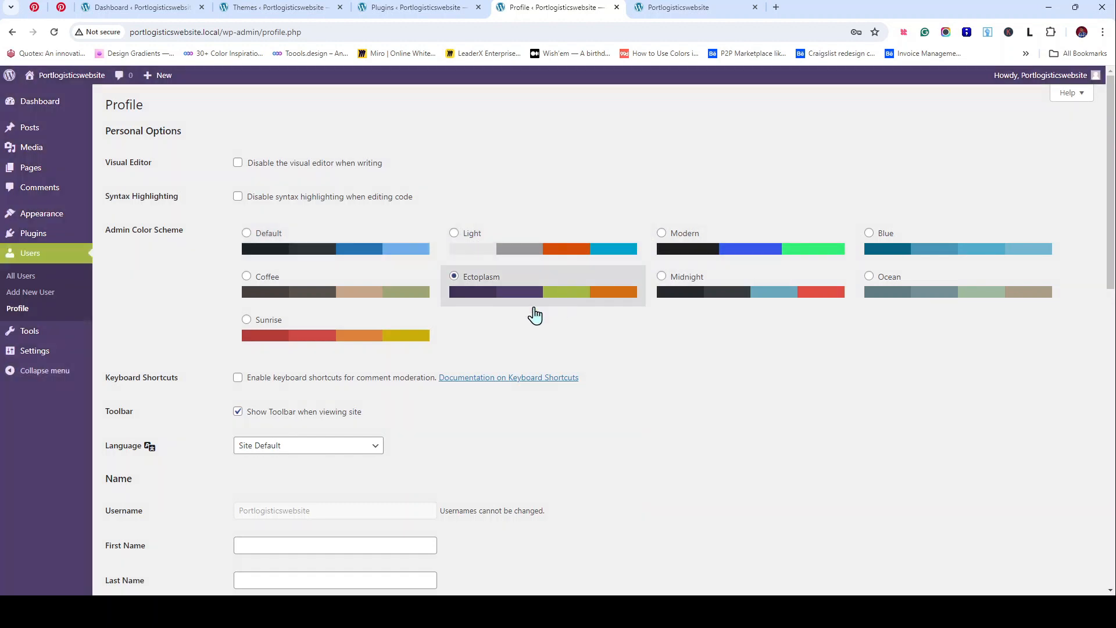
pyautogui.click(138, 8)
pyautogui.click(54, 32)
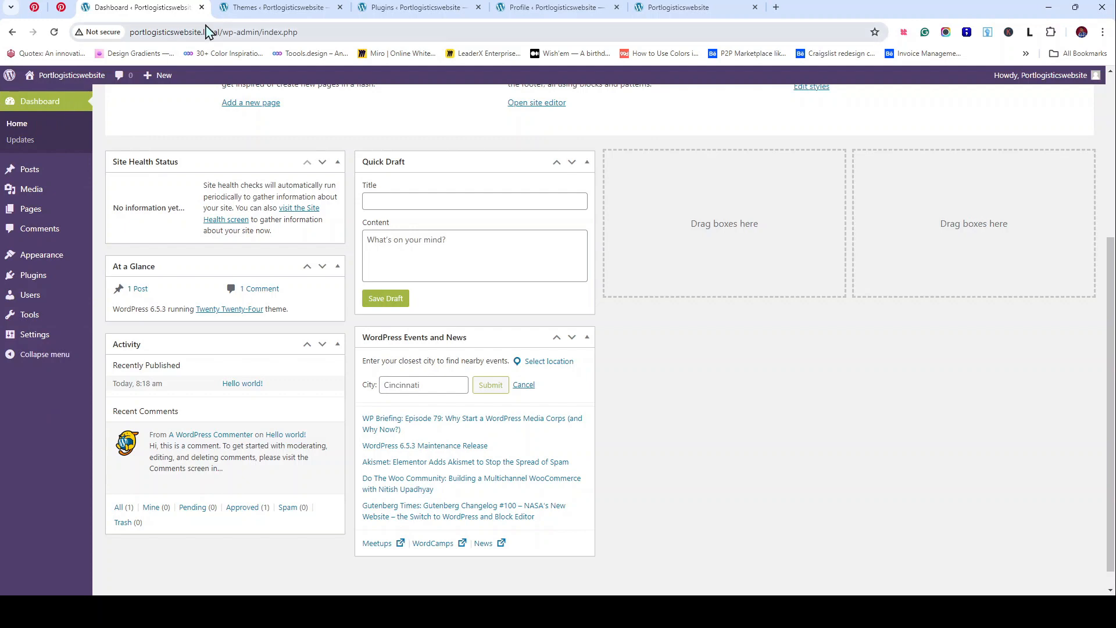
pyautogui.click(274, 7)
pyautogui.click(447, 7)
pyautogui.click(527, 7)
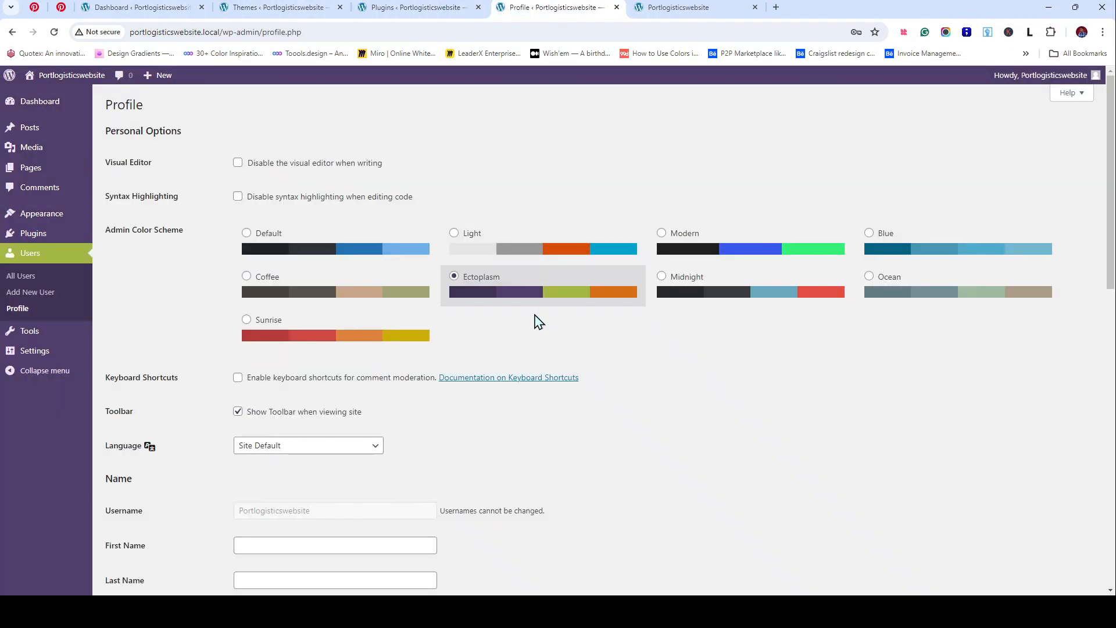
# Step: Preview the Midnight, Ocean, Sunrise, Blue, Default and Light schemes, settling on Modern
pyautogui.click(691, 292)
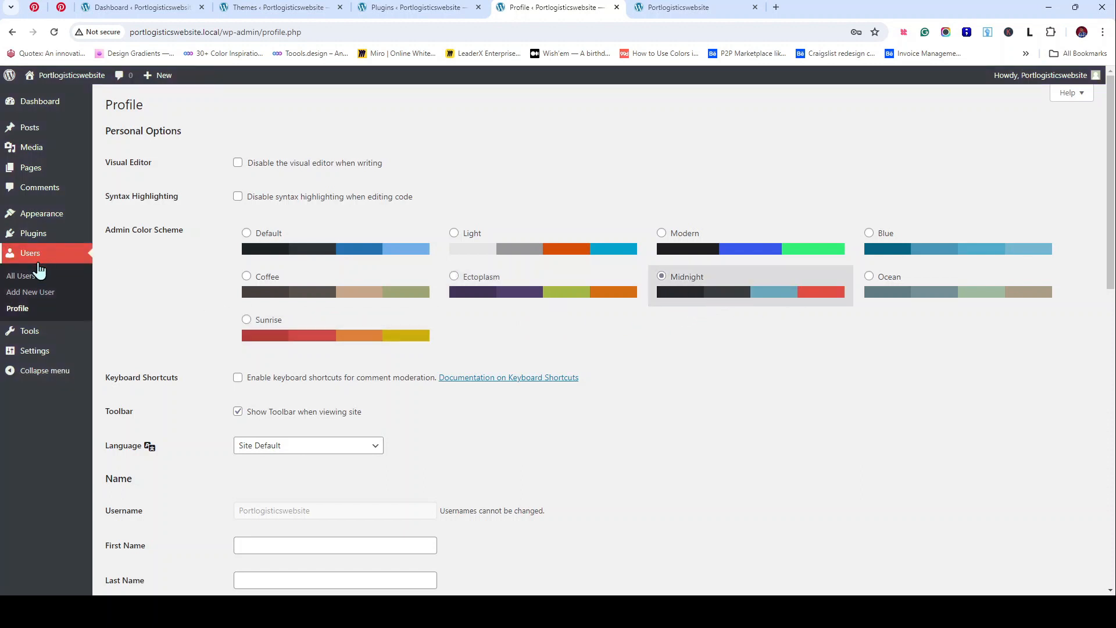
pyautogui.click(932, 282)
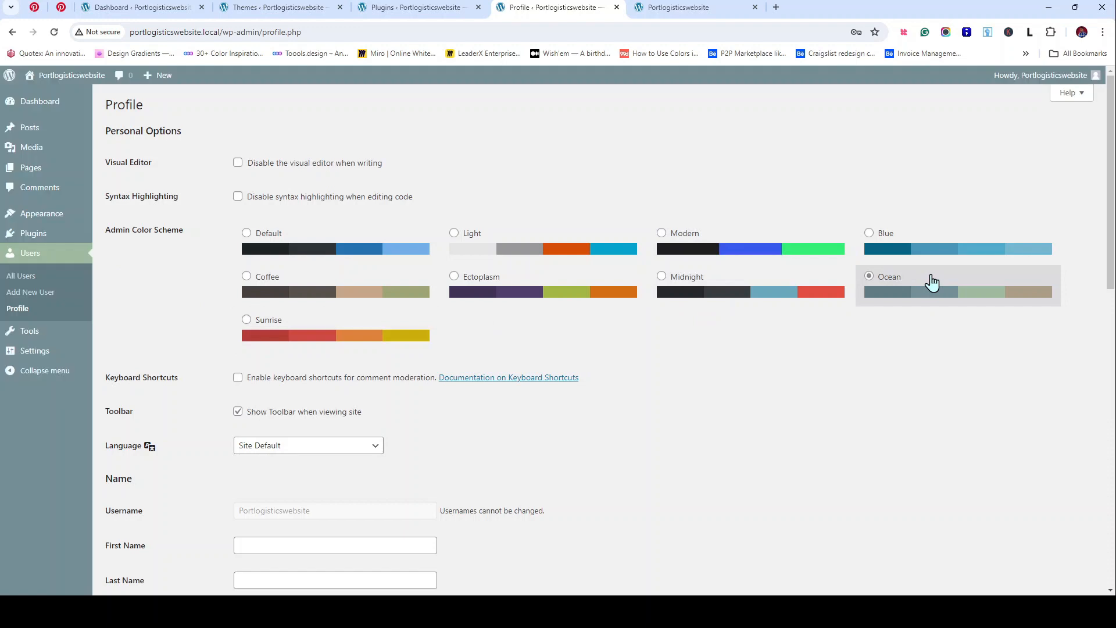
pyautogui.click(288, 342)
pyautogui.click(906, 246)
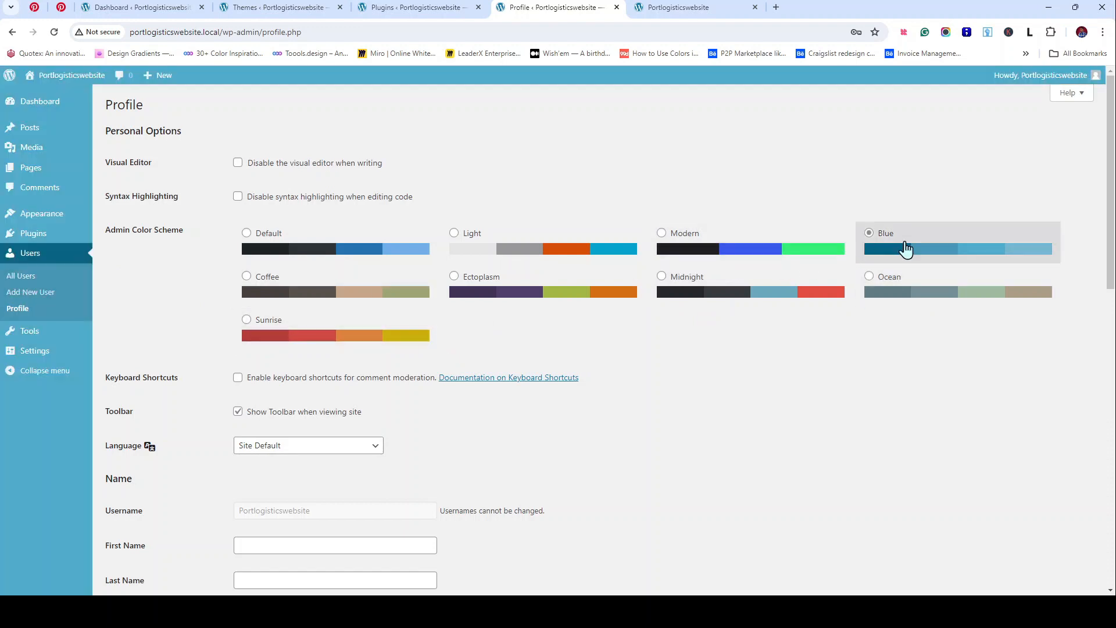
pyautogui.scroll(-12, 710, 508)
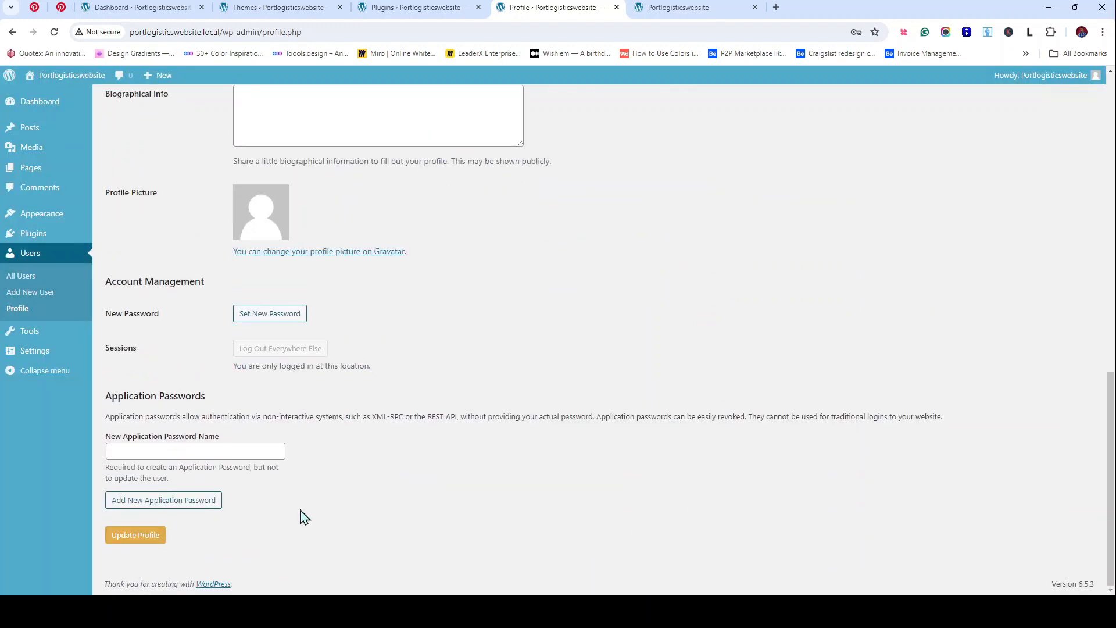
pyautogui.scroll(12, 451, 481)
pyautogui.click(356, 251)
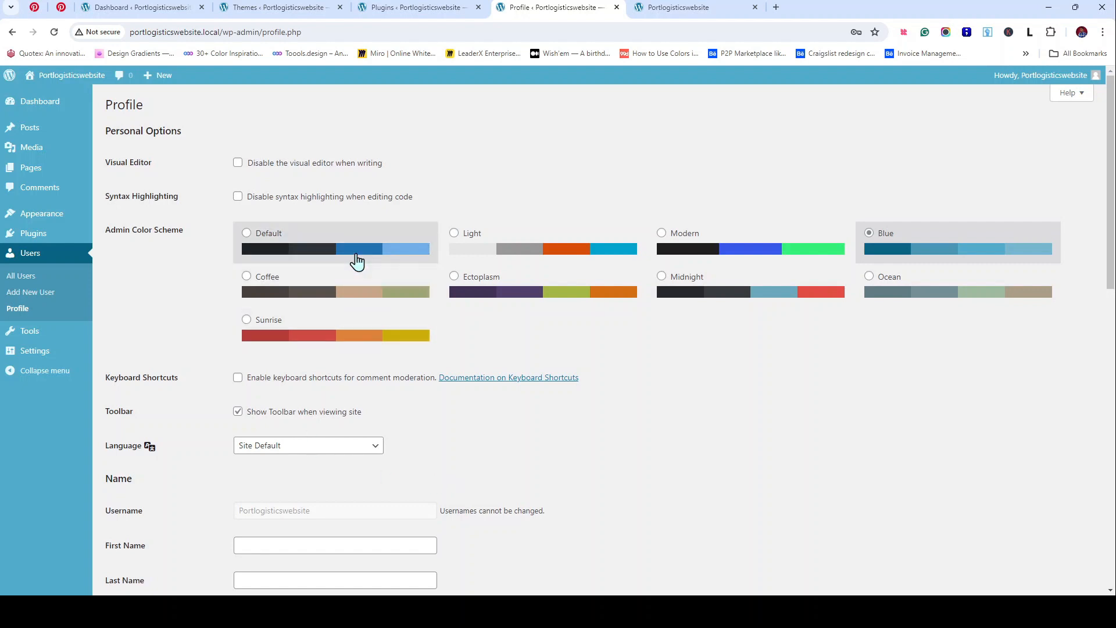
pyautogui.click(598, 248)
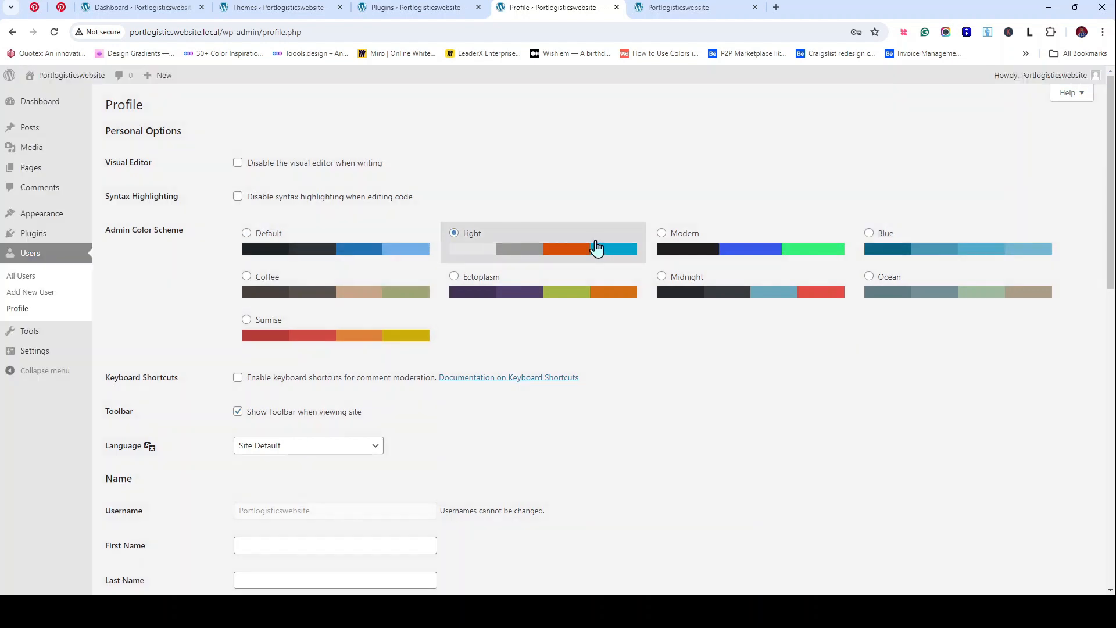
pyautogui.click(710, 245)
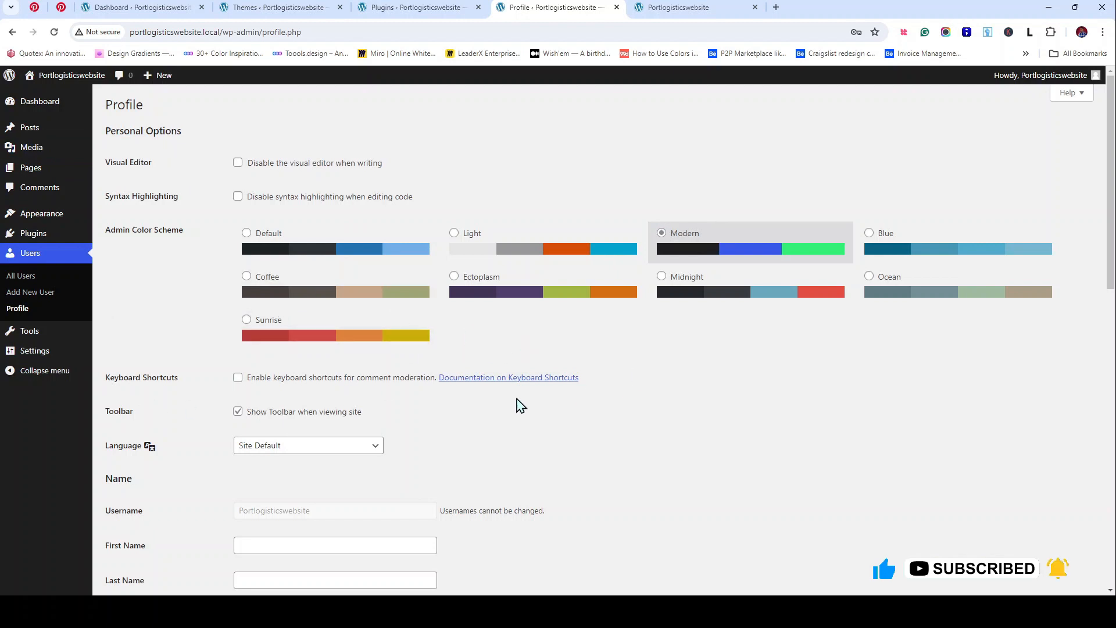
pyautogui.scroll(-2, 511, 407)
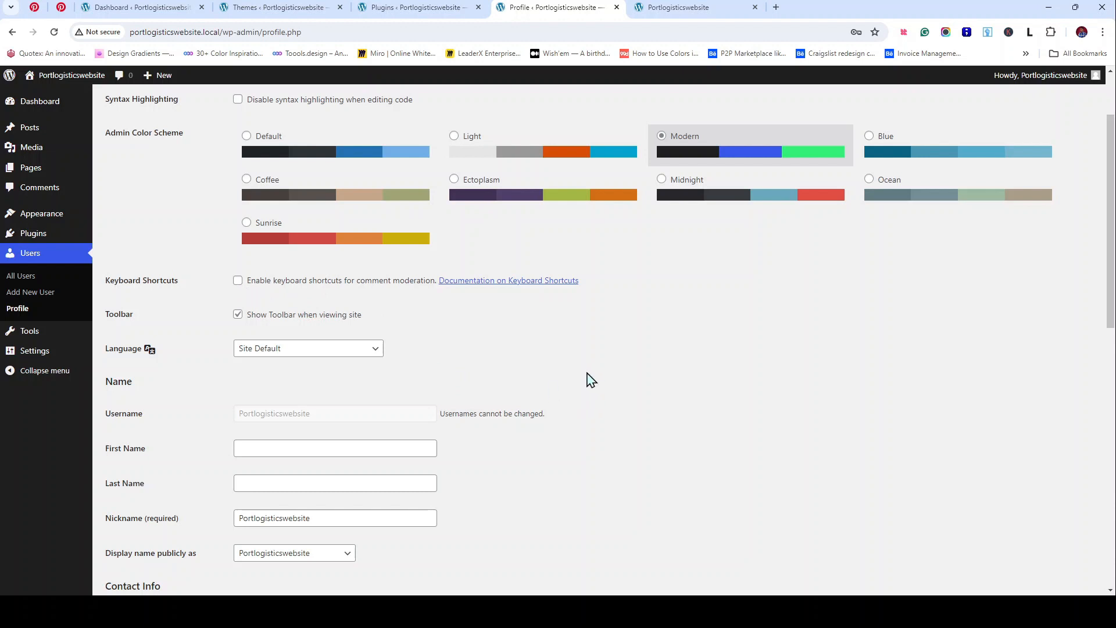
# Step: Choose English (United States) as the profile language and select the Website field's local URL
pyautogui.click(343, 350)
pyautogui.press('Down')
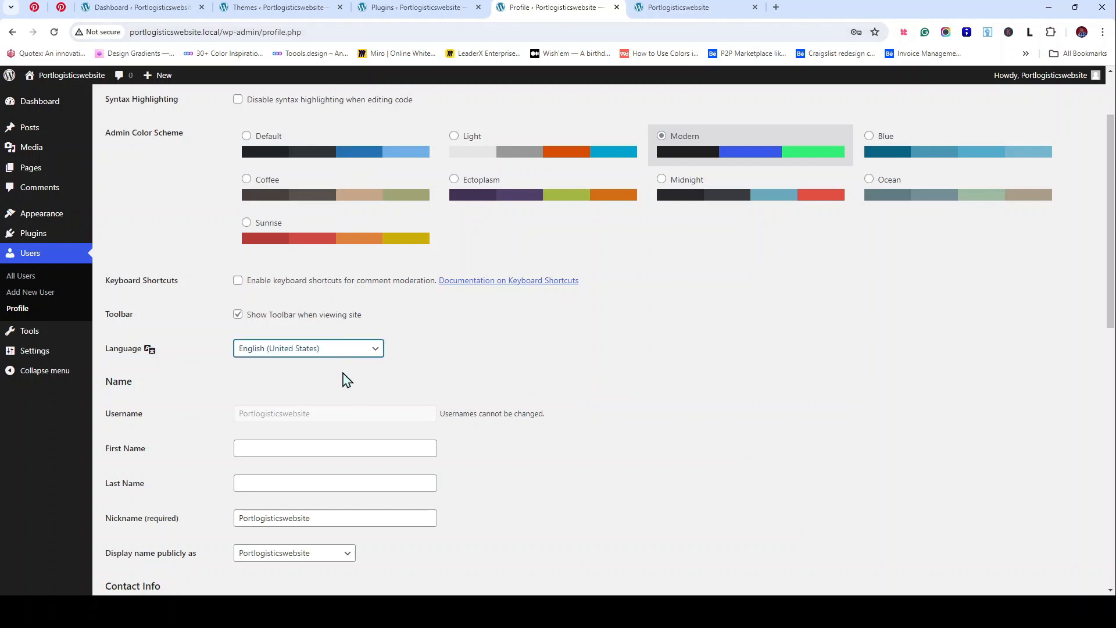
pyautogui.scroll(-2, 361, 328)
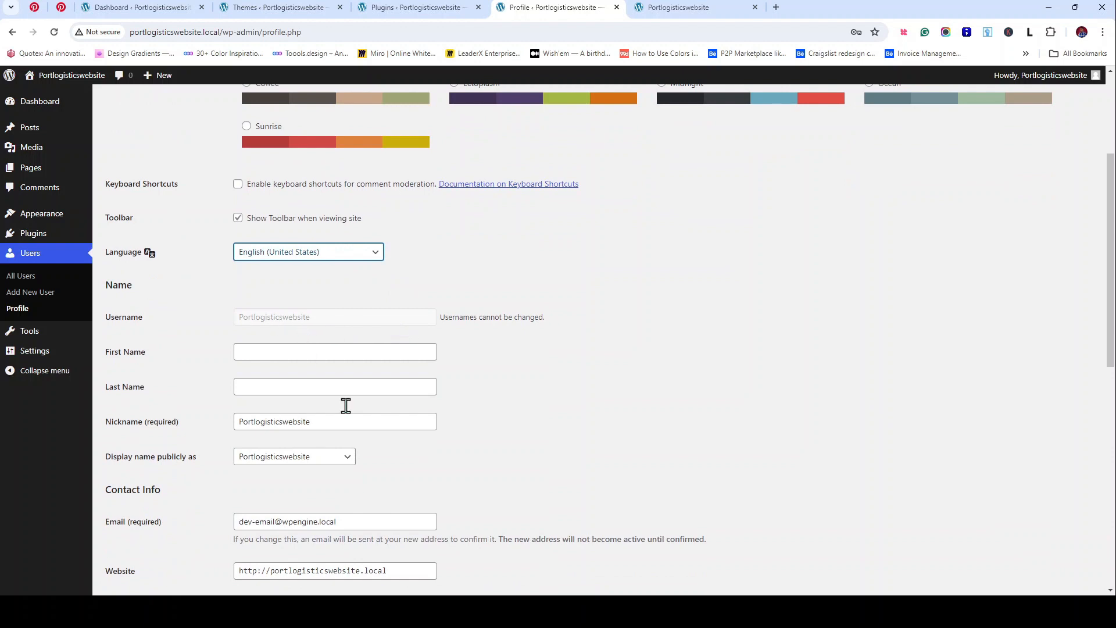
pyautogui.scroll(-4, 261, 357)
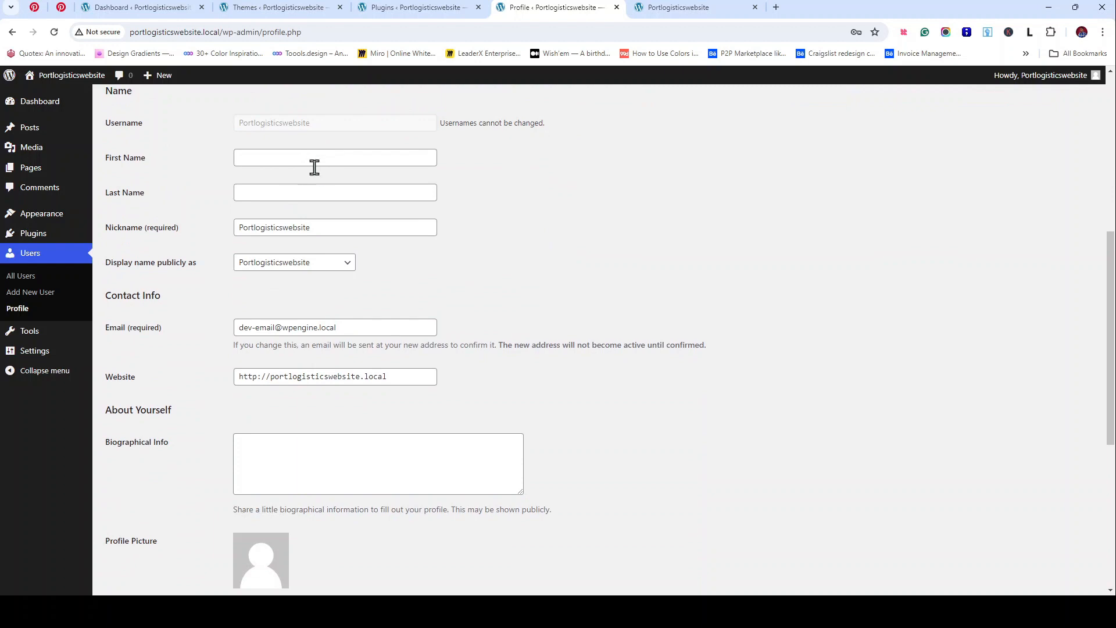
pyautogui.scroll(-2, 338, 192)
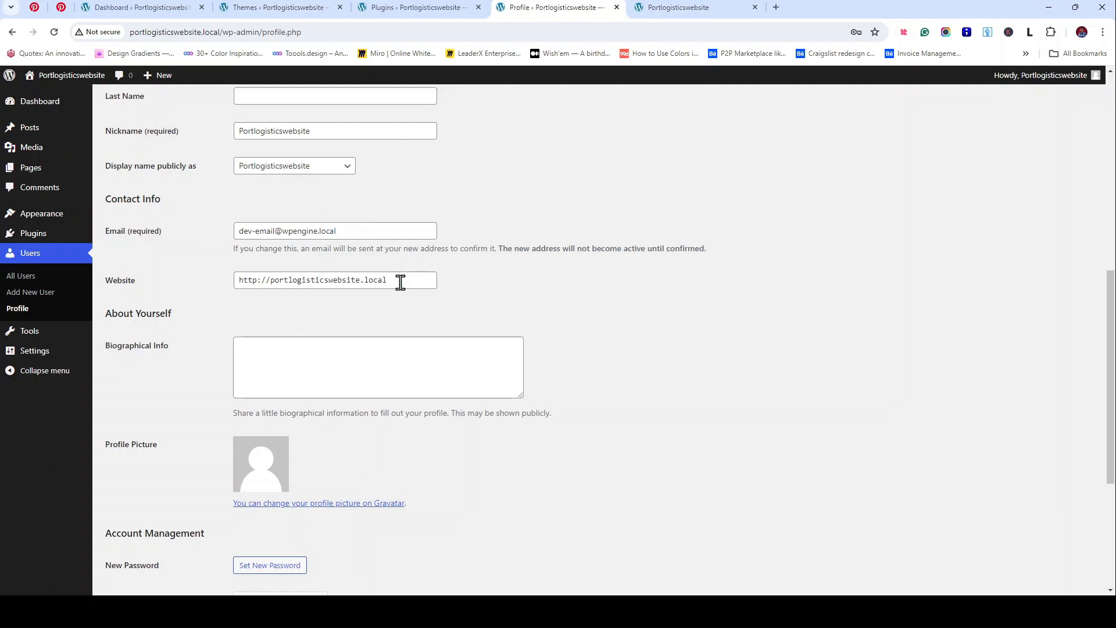
pyautogui.moveTo(404, 280); pyautogui.dragTo(182, 289)
pyautogui.hotkey('ctrl', 'c')
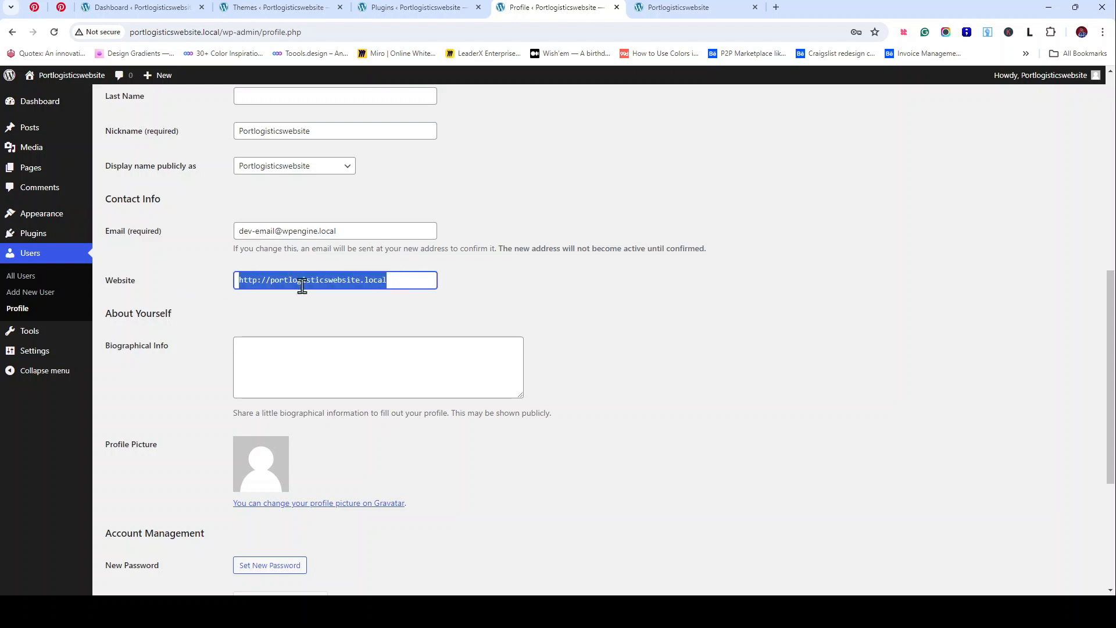
pyautogui.click(776, 8)
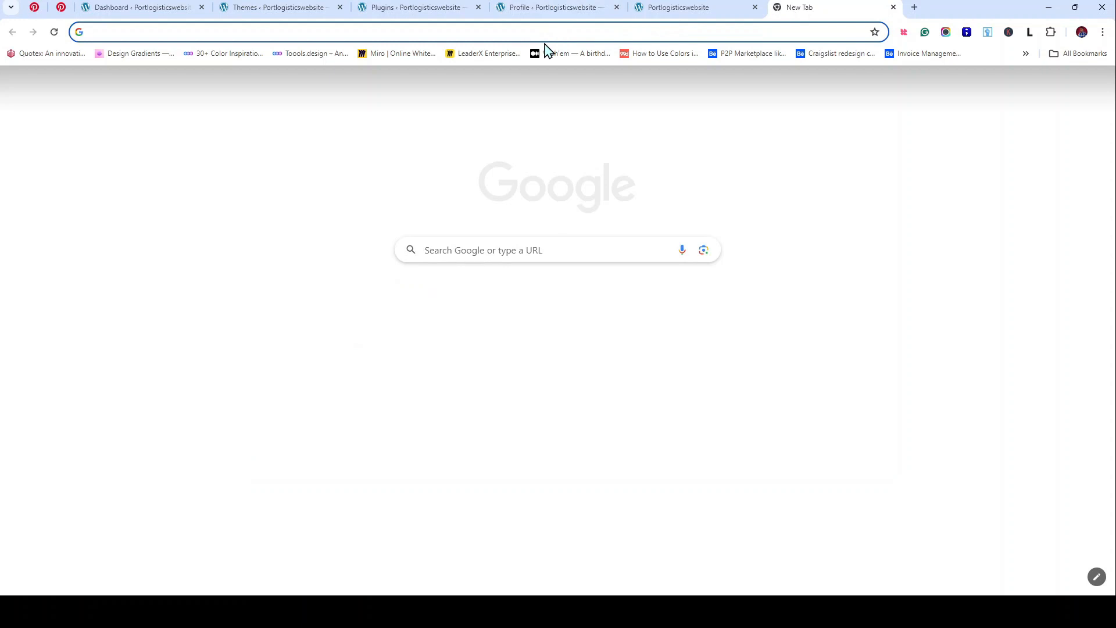
# Step: Load the pasted site address in a new tab, close it, then follow the profile picture link to Gravatar
pyautogui.hotkey('ctrl', 'v')
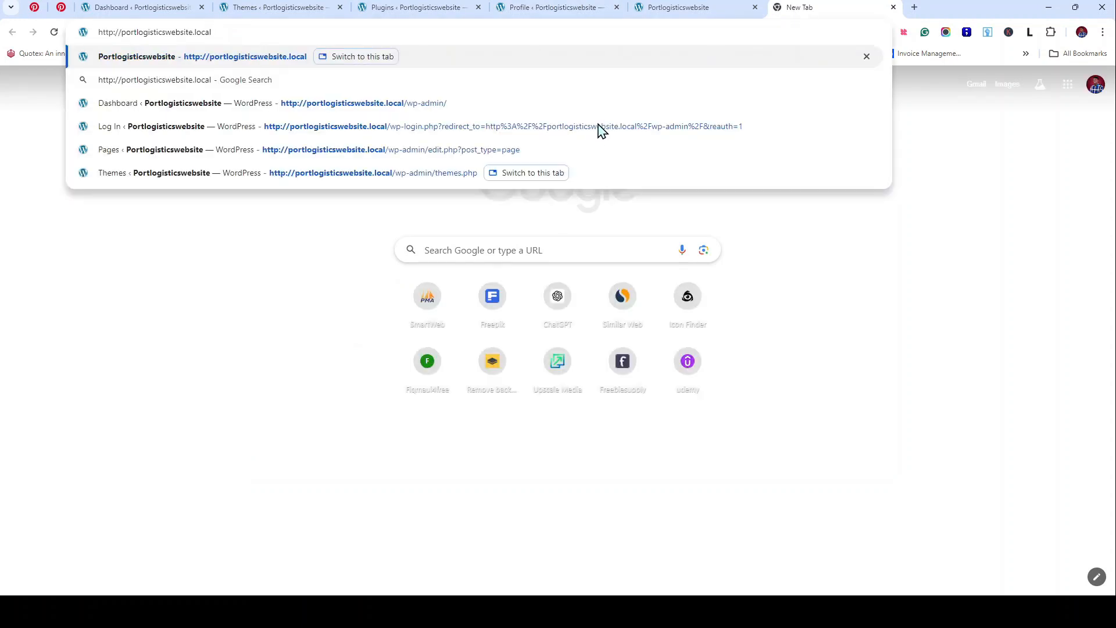
pyautogui.press('Return')
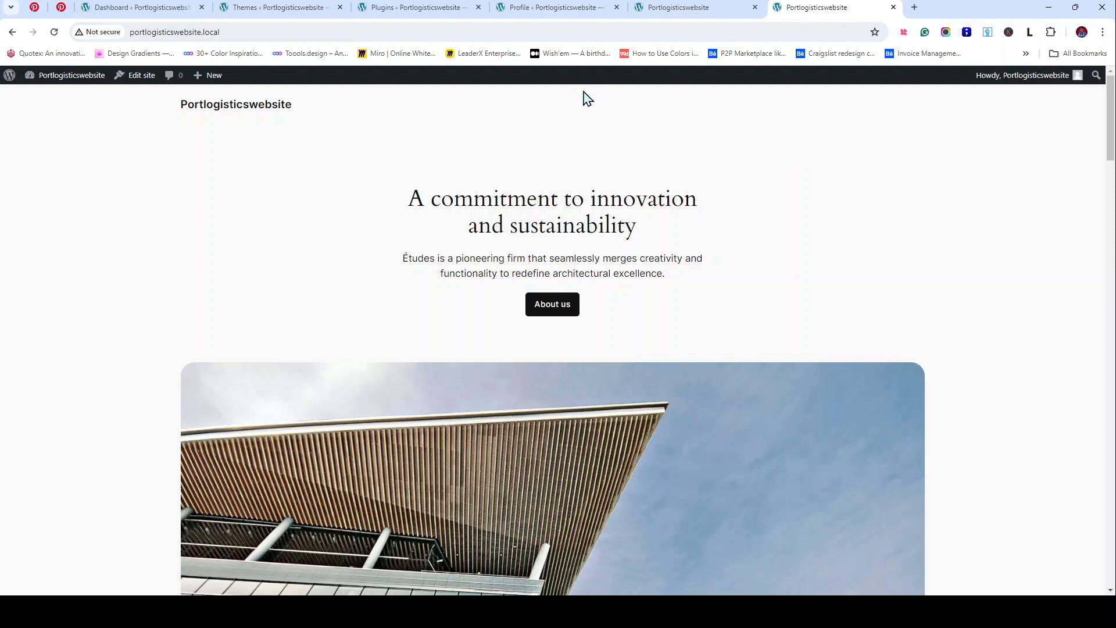
pyautogui.click(893, 7)
pyautogui.scroll(-2, 500, 244)
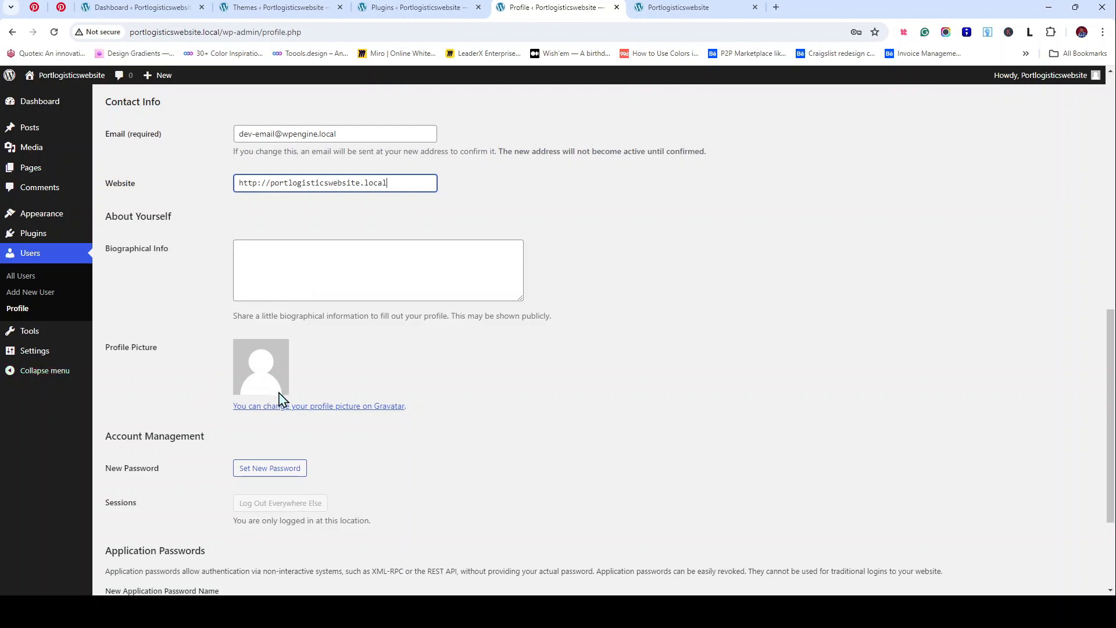
pyautogui.click(347, 407)
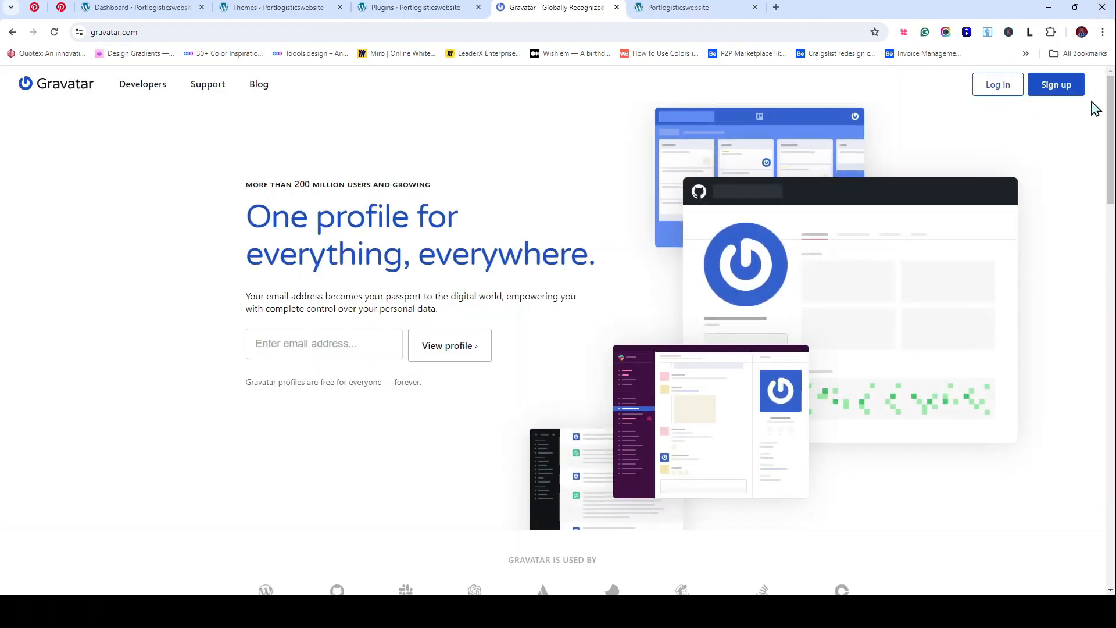
pyautogui.scroll(-2, 778, 247)
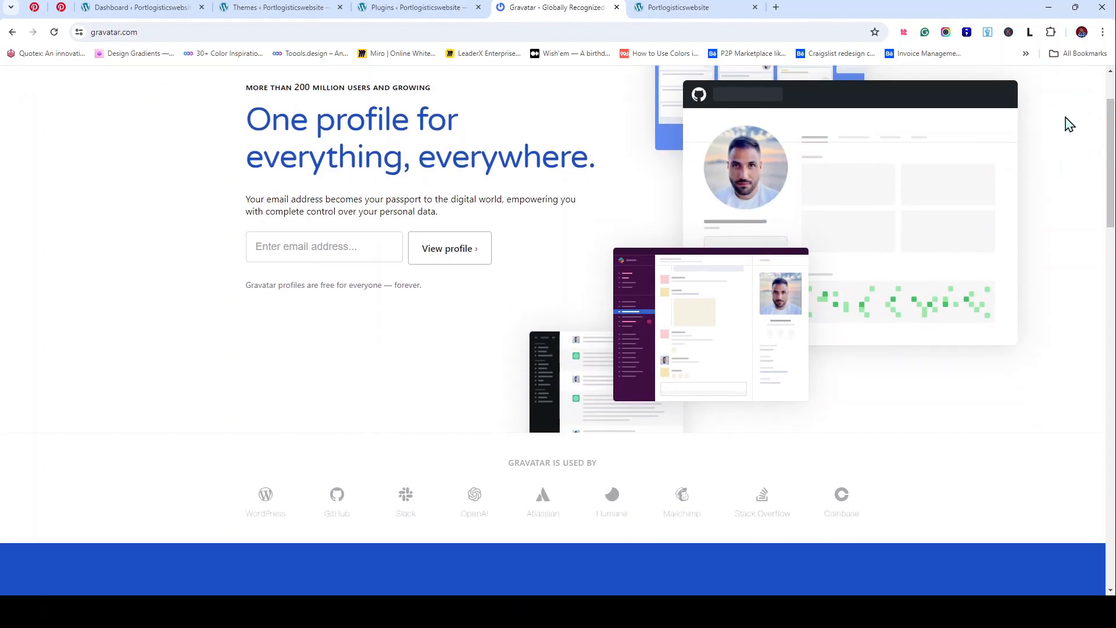
pyautogui.scroll(-10, 416, 276)
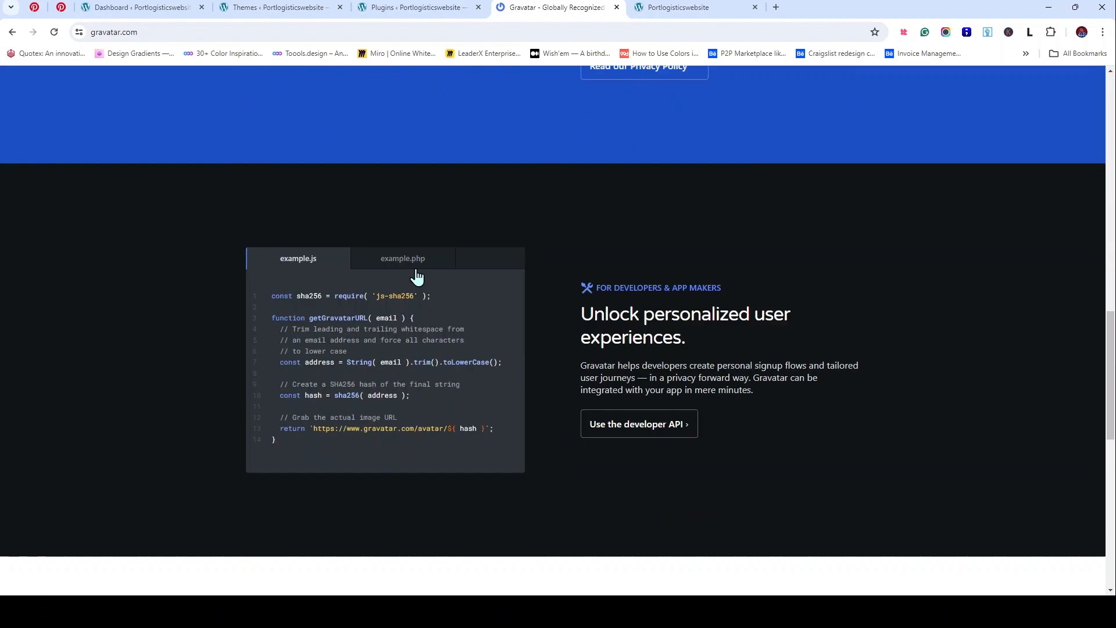
pyautogui.scroll(12, 416, 277)
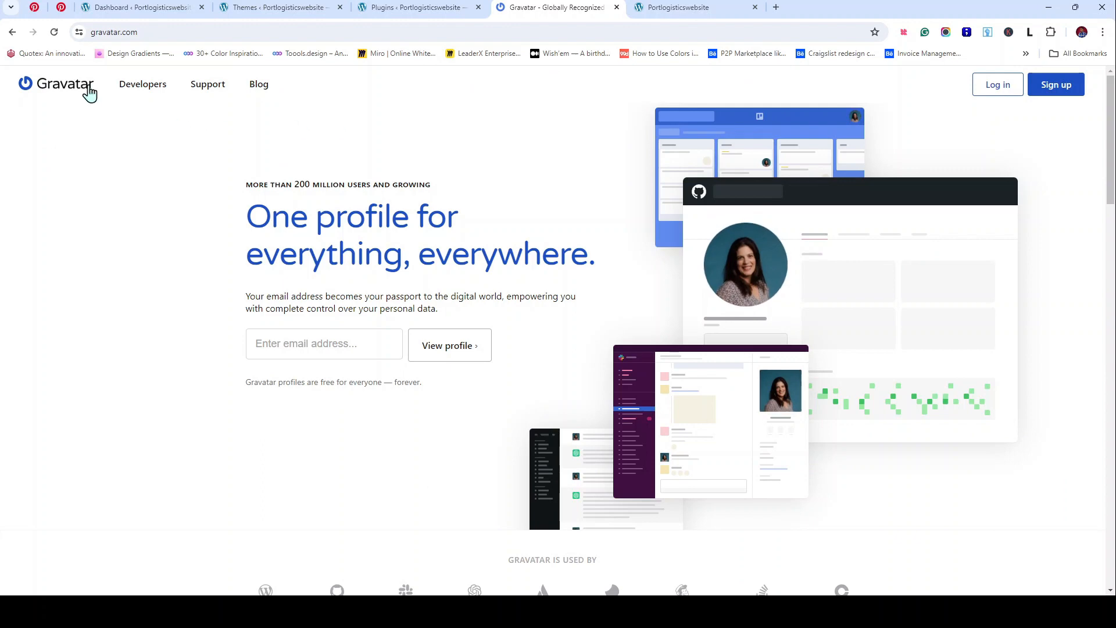
pyautogui.click(11, 33)
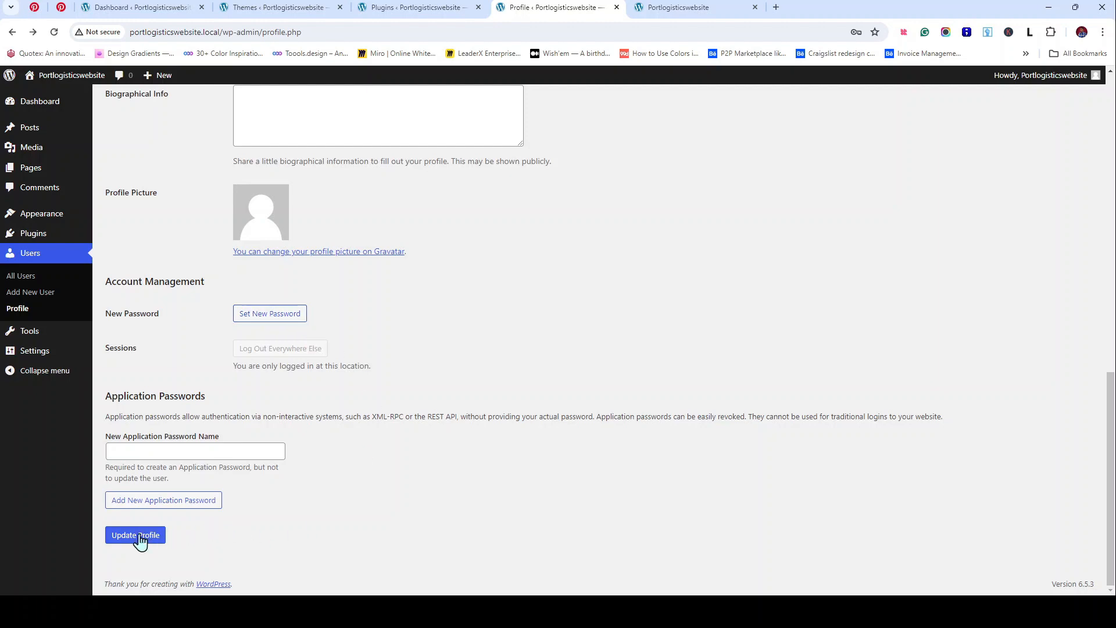
# Step: Save the user profile unchanged with Update Profile and go back to the Dashboard
pyautogui.scroll(15, 548, 311)
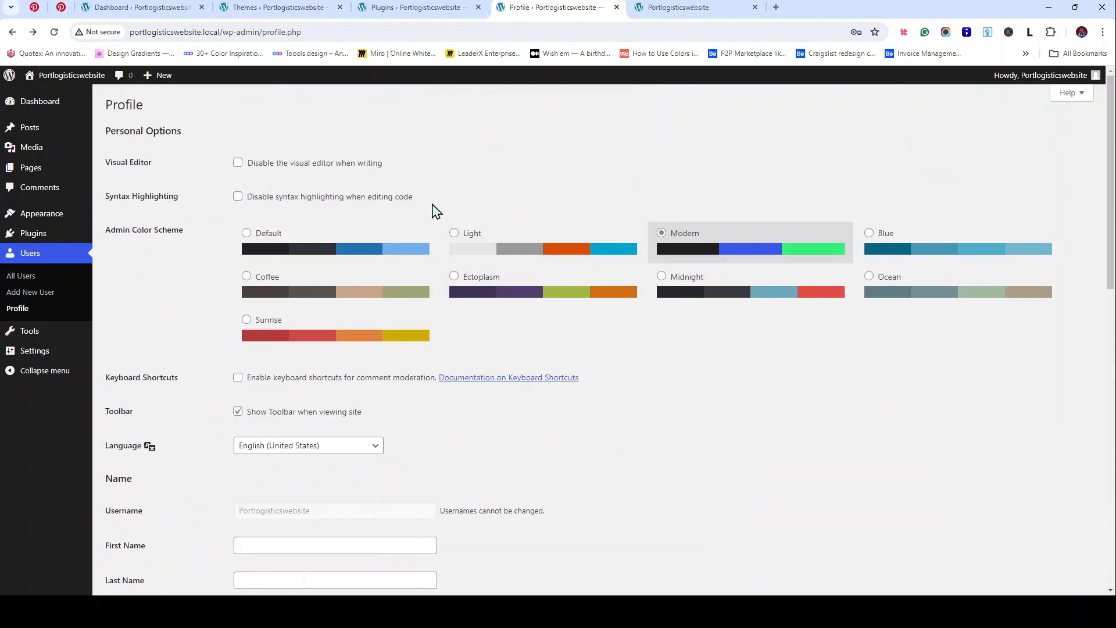
pyautogui.scroll(-2, 436, 211)
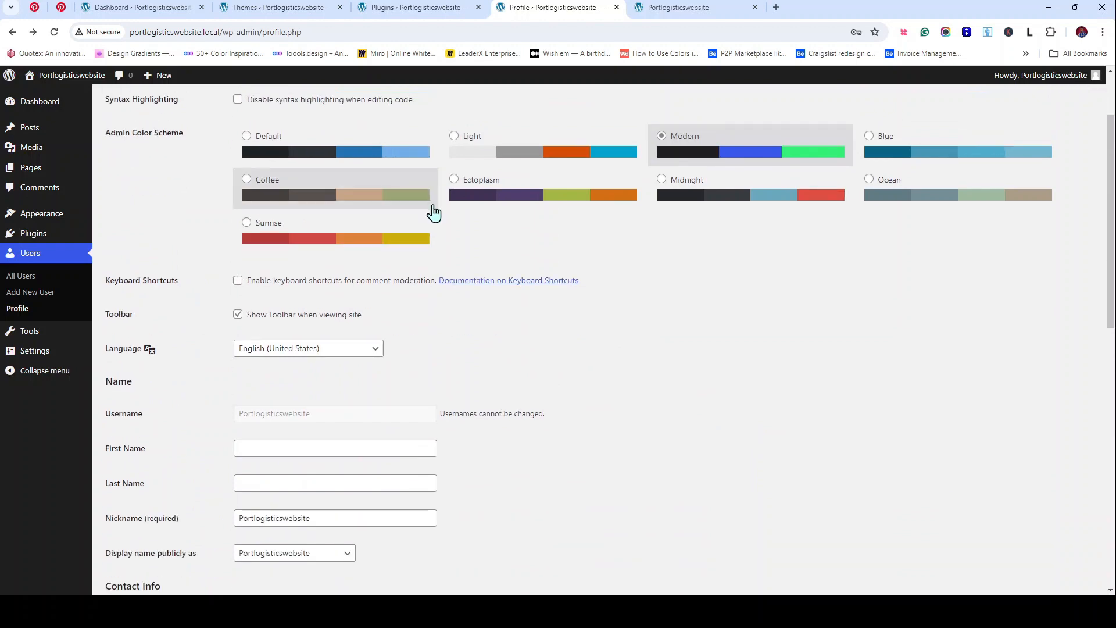
pyautogui.scroll(-5, 435, 213)
pyautogui.scroll(-6, 436, 213)
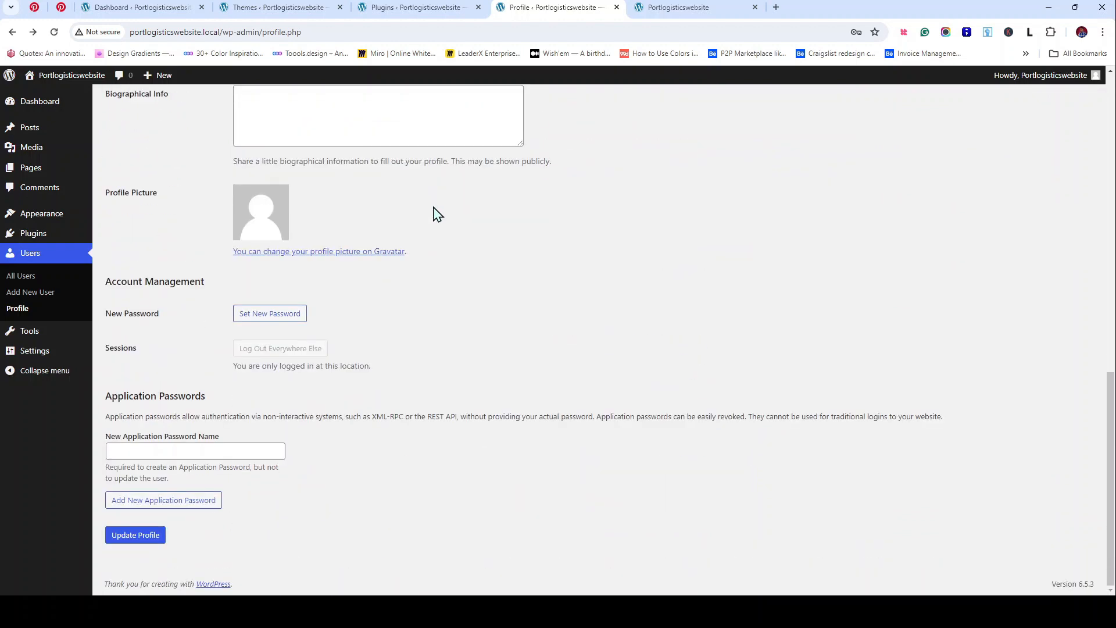
pyautogui.scroll(1, 417, 407)
pyautogui.scroll(12, 419, 407)
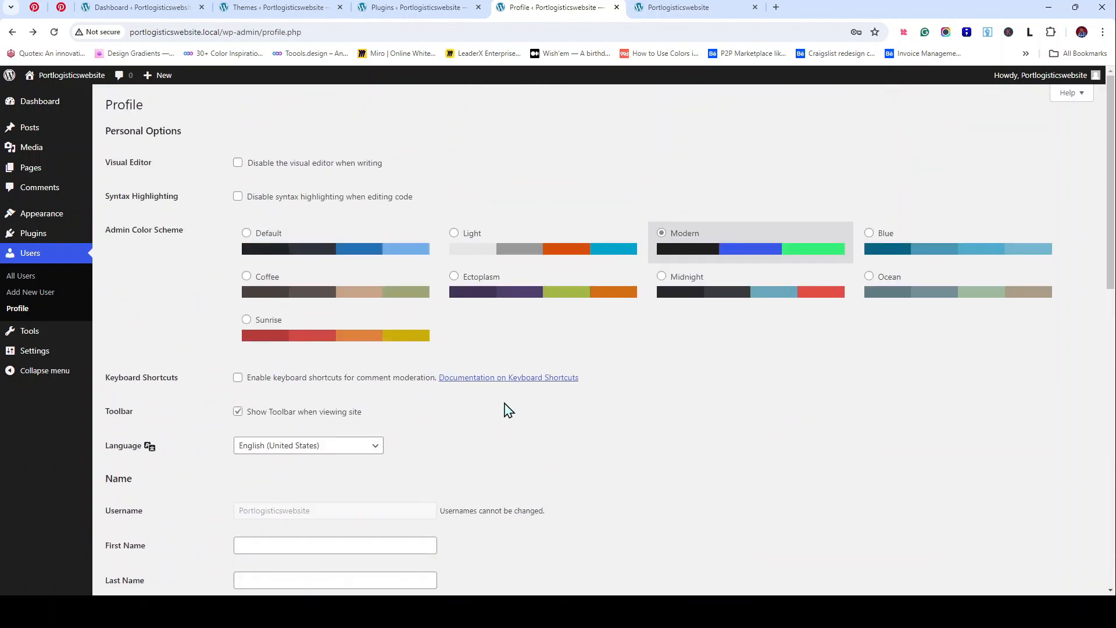
pyautogui.scroll(-8, 509, 409)
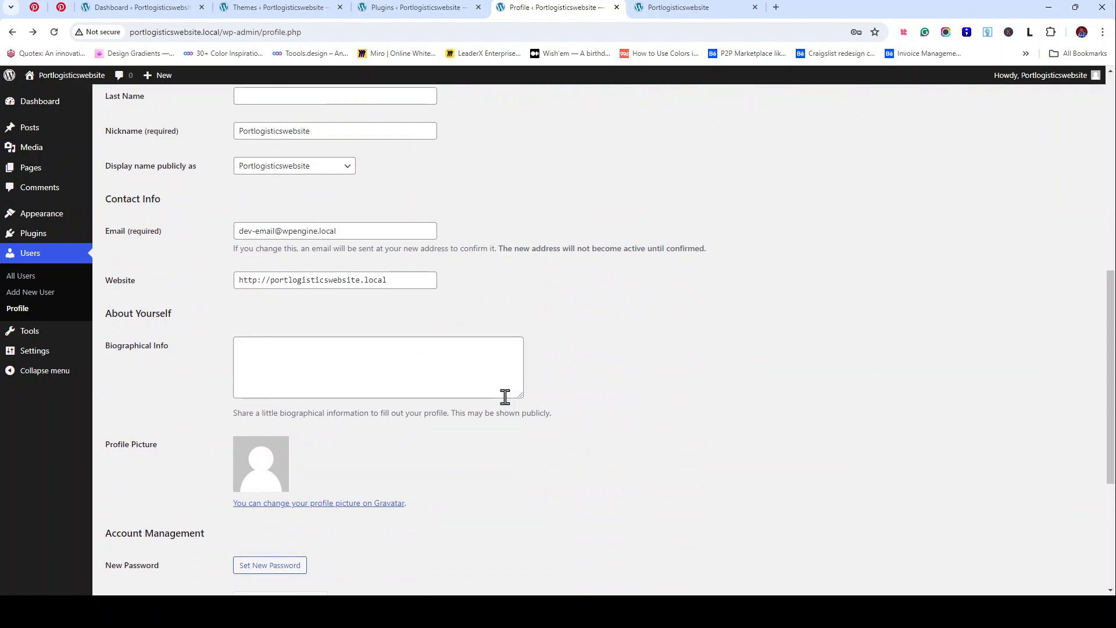
pyautogui.scroll(-4, 505, 397)
pyautogui.click(131, 545)
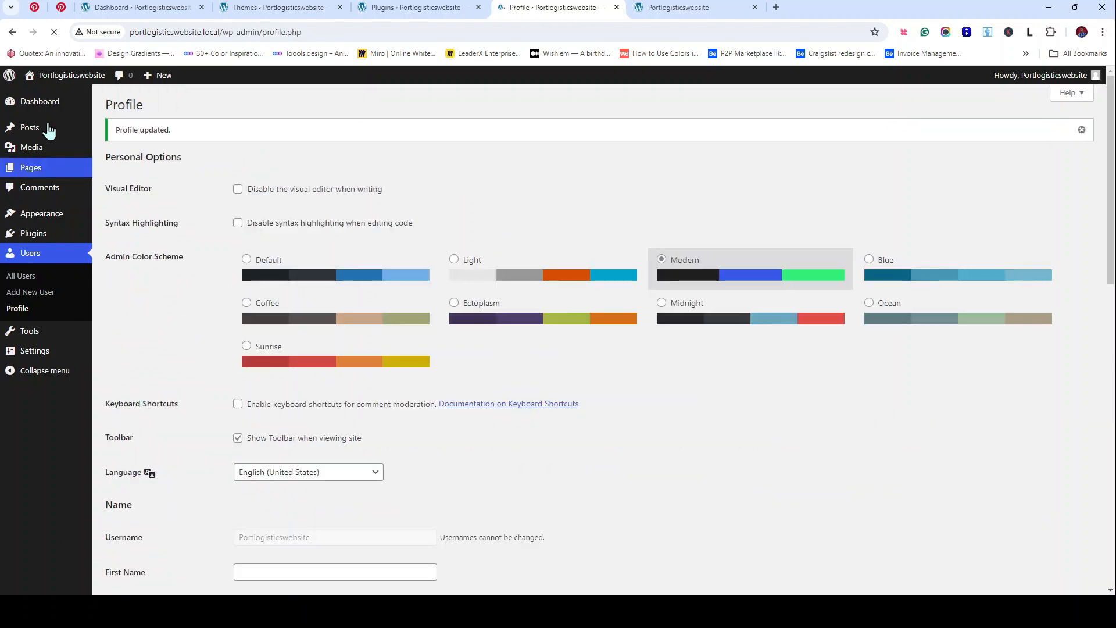
pyautogui.click(54, 106)
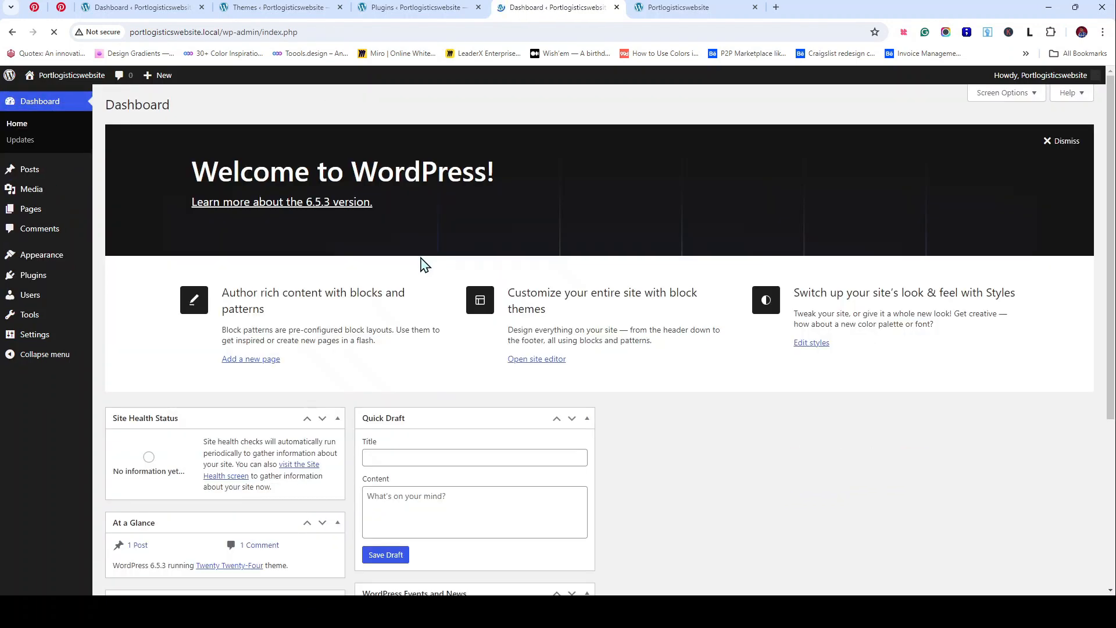
# Step: Open Tools > Available Tools in a new browser tab
pyautogui.scroll(-5, 551, 264)
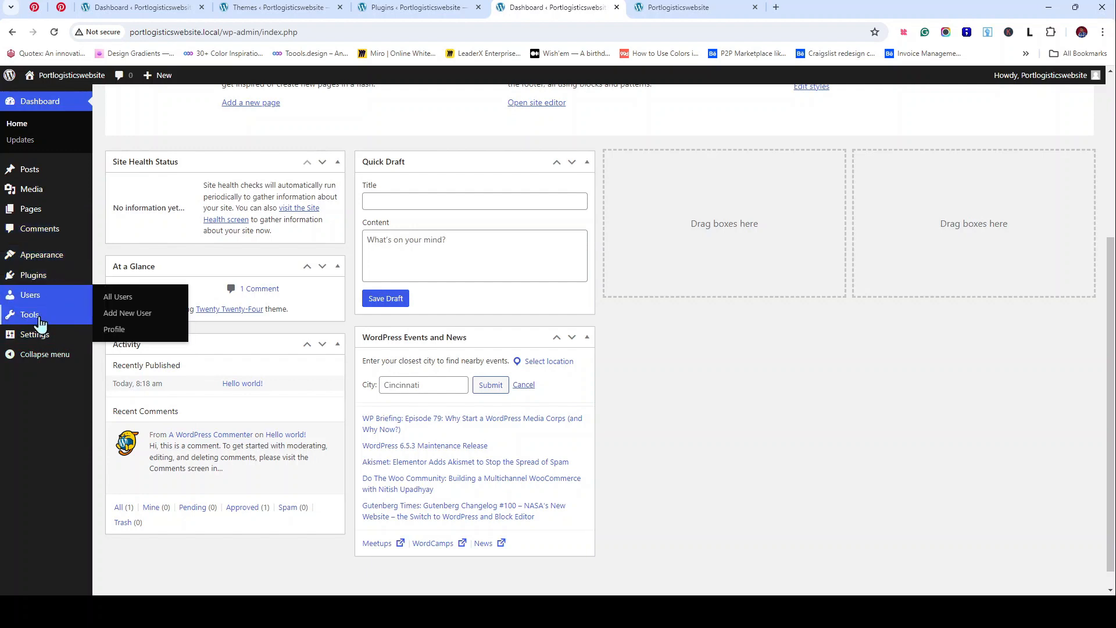
pyautogui.moveTo(43, 320)
pyautogui.middleClick(123, 332)
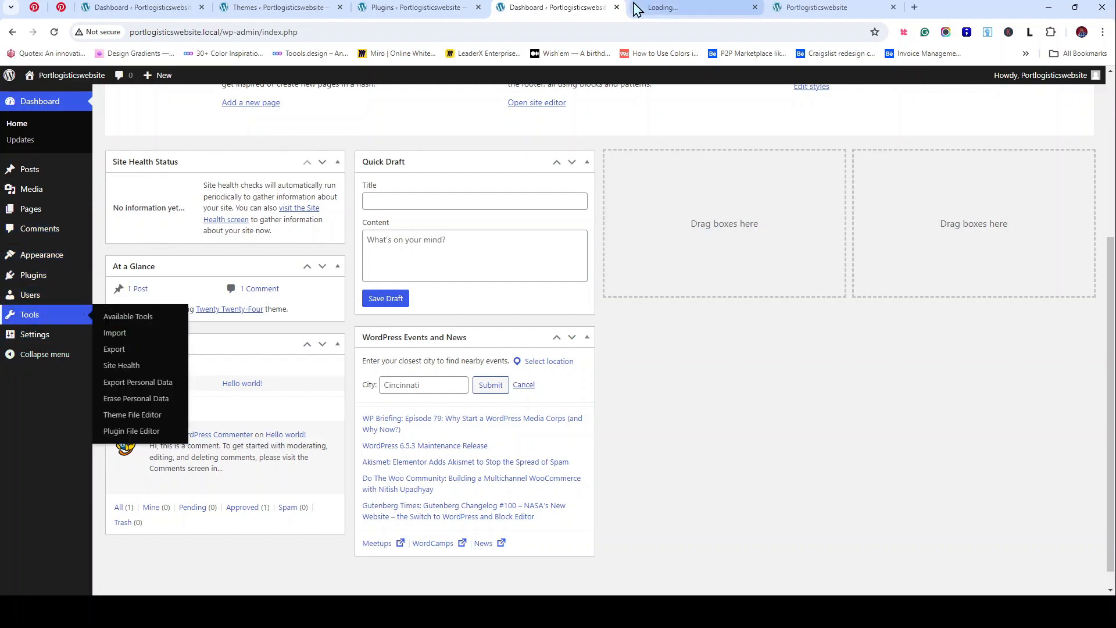
# Step: Close the Themes, site front-end and duplicate Dashboard browser tabs
pyautogui.click(444, 9)
pyautogui.click(334, 8)
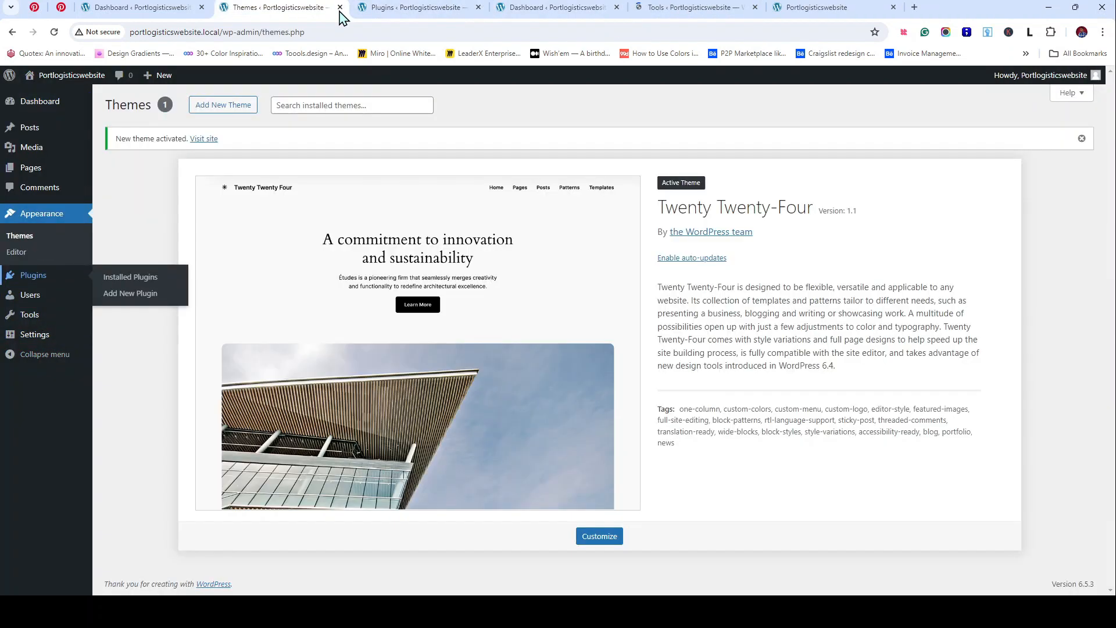
pyautogui.click(340, 7)
pyautogui.click(581, 9)
pyautogui.click(645, 6)
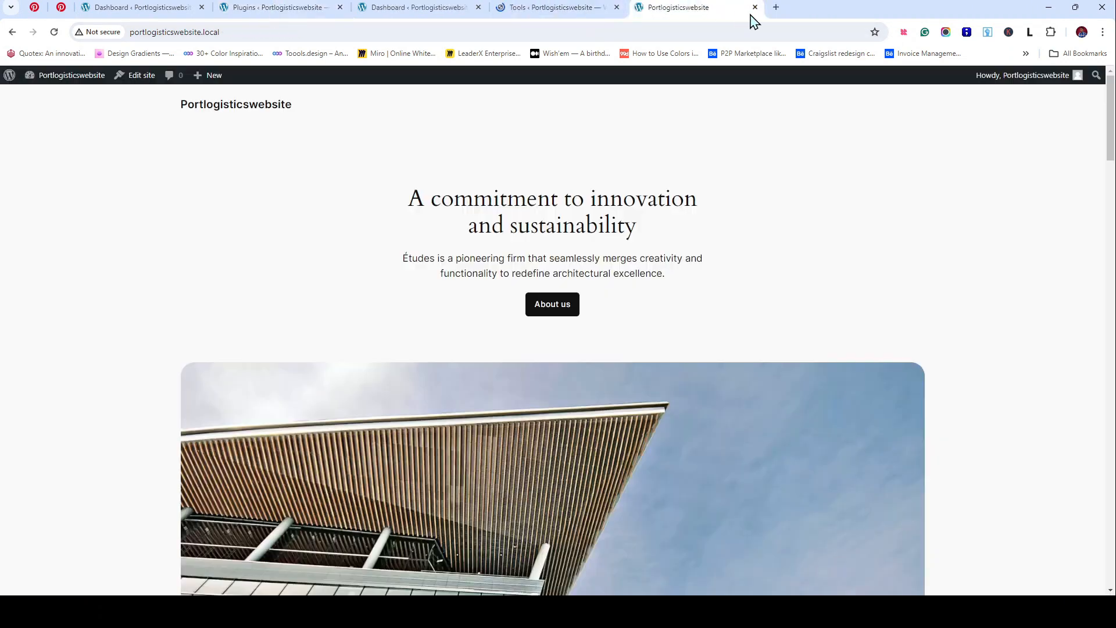
pyautogui.click(755, 7)
pyautogui.click(433, 8)
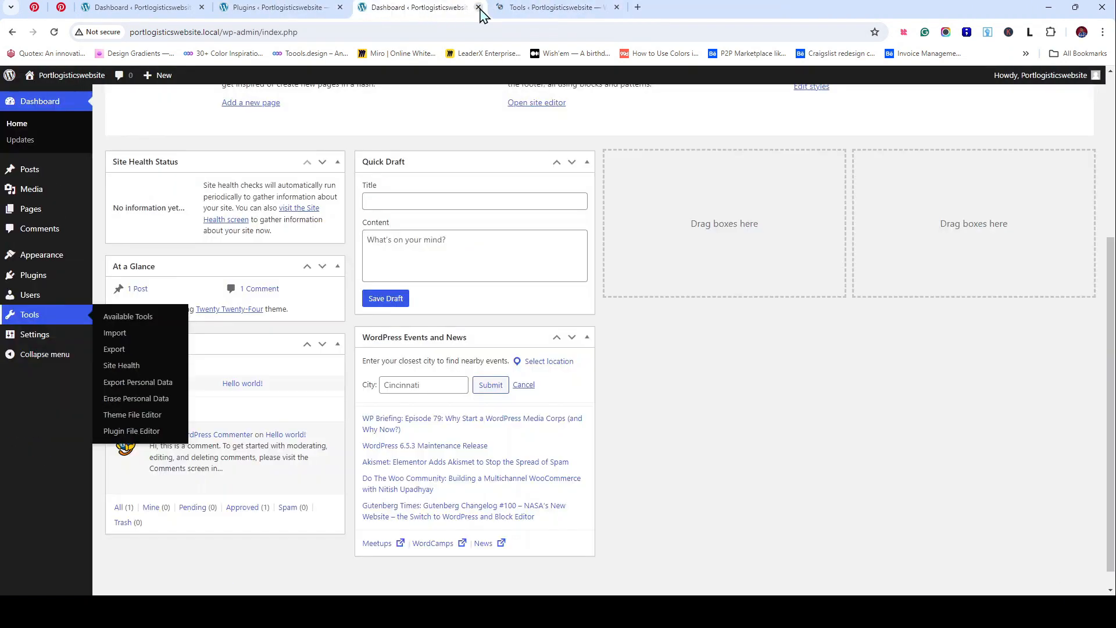
pyautogui.click(479, 7)
# Step: Return to the Tools tab and bring up the General Settings page
pyautogui.click(128, 8)
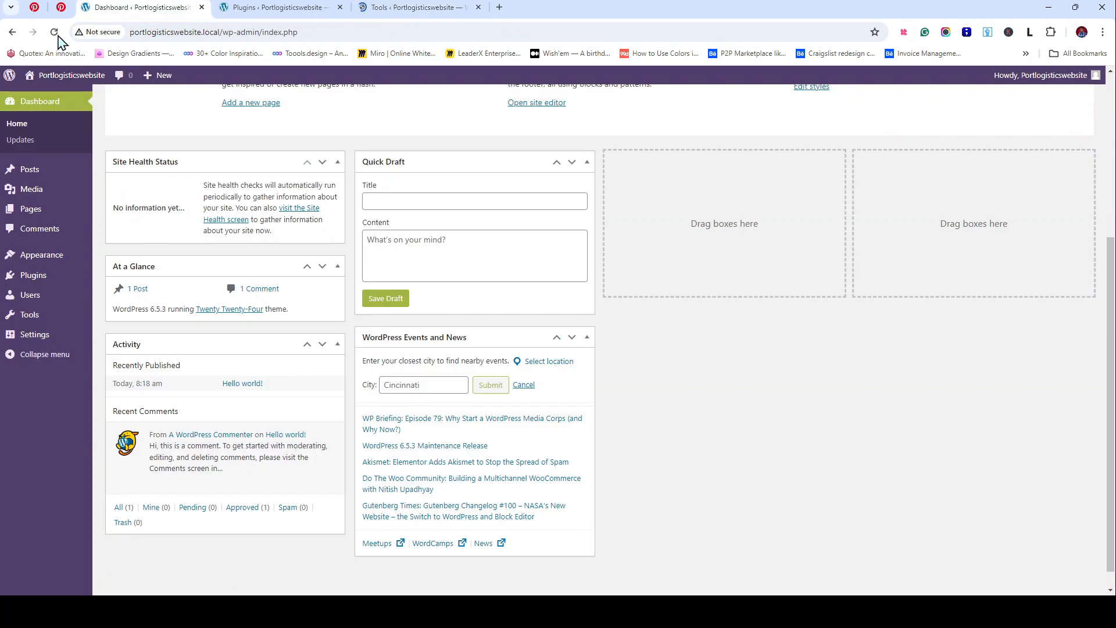
pyautogui.click(406, 7)
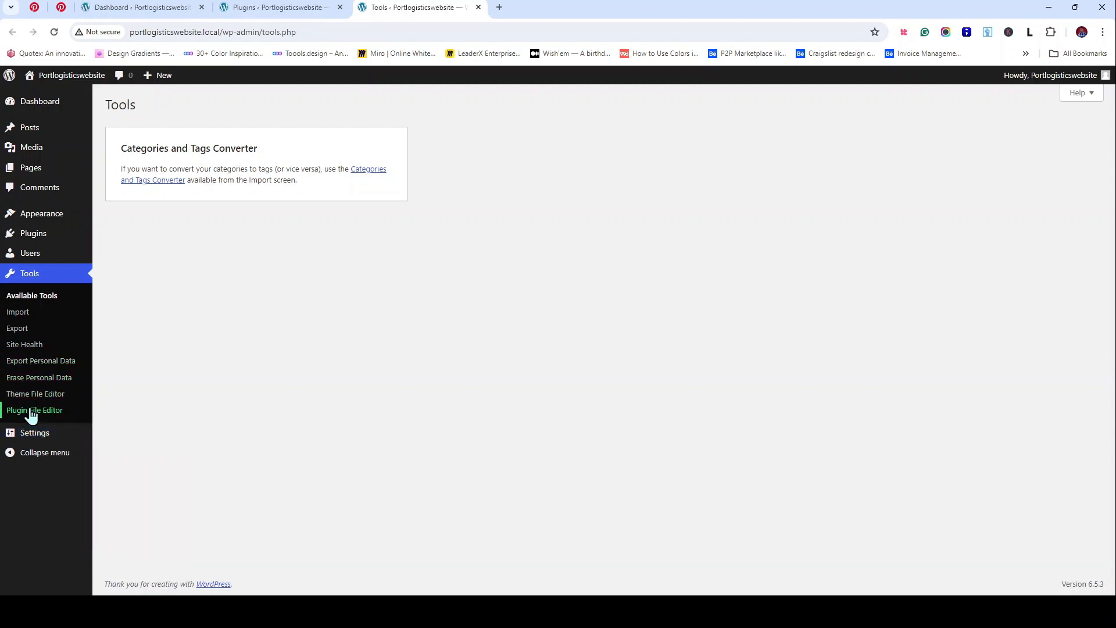
pyautogui.click(45, 437)
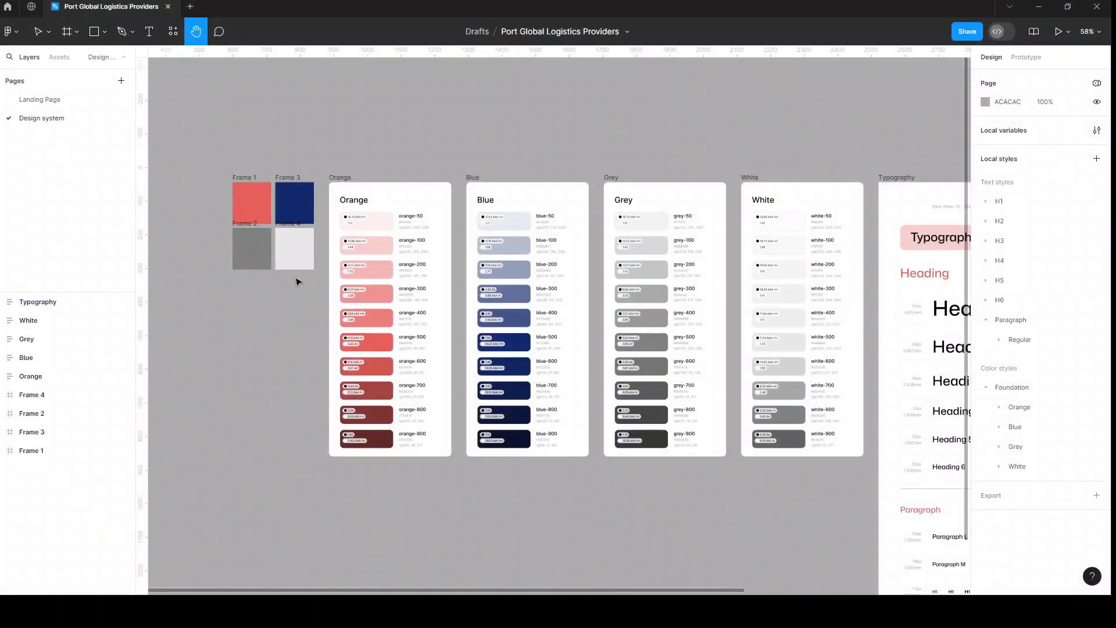
# Step: Open the Landing Page design in Figma and zoom in on the Home header's PORT logo
pyautogui.click(51, 103)
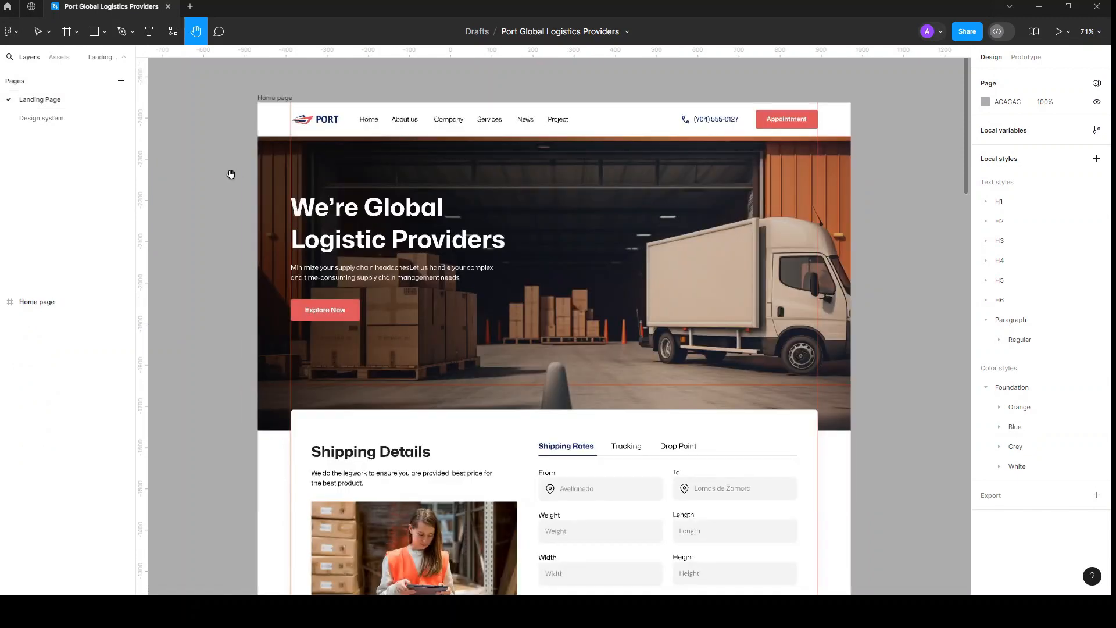
pyautogui.scroll(10, 312, 106)
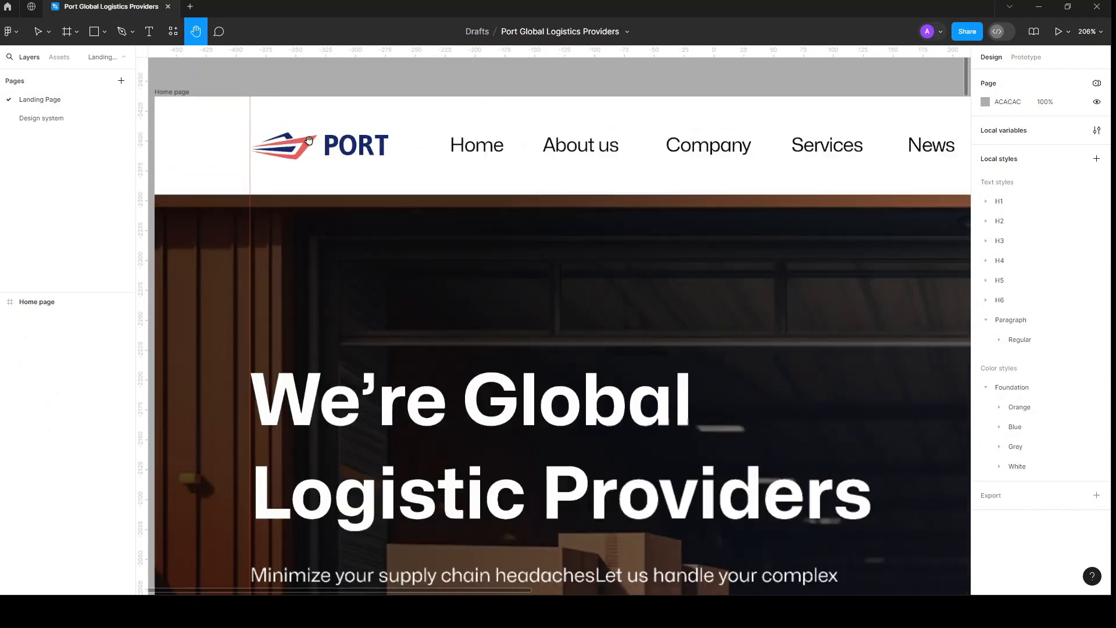
pyautogui.scroll(3, 361, 248)
pyautogui.hscroll(-2, 398, 284)
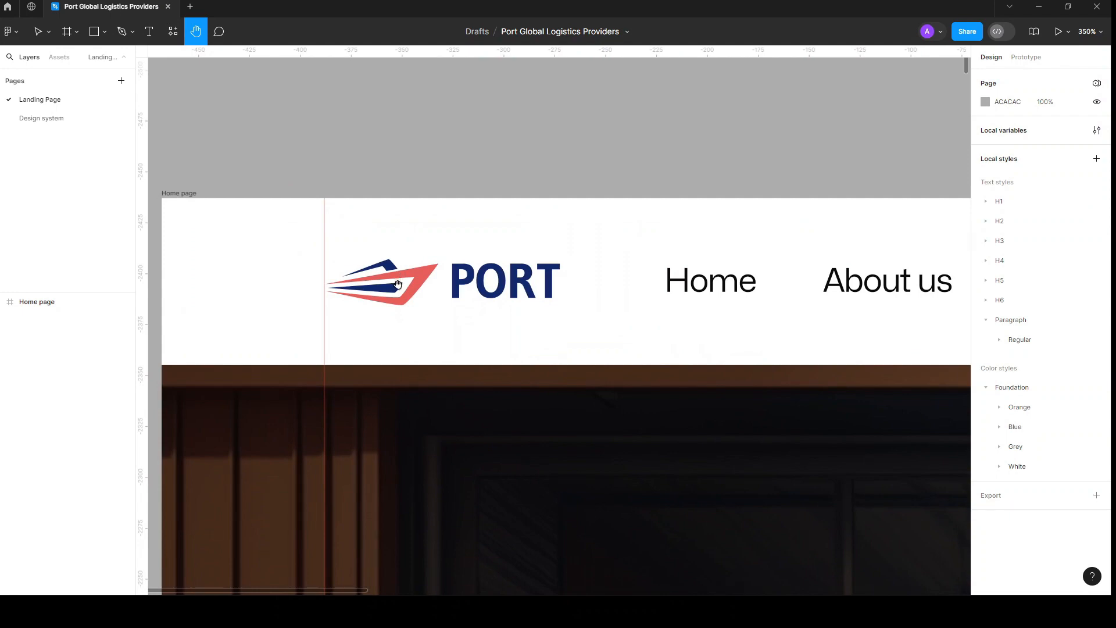
pyautogui.scroll(-5, 398, 283)
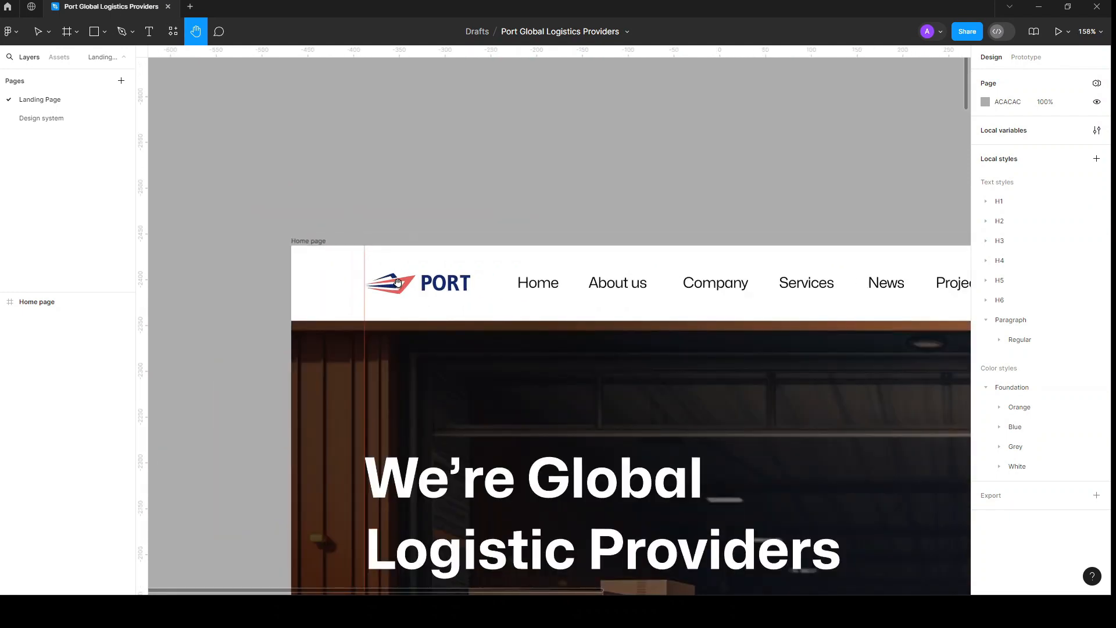
pyautogui.scroll(-4, 401, 285)
pyautogui.scroll(-3, 451, 313)
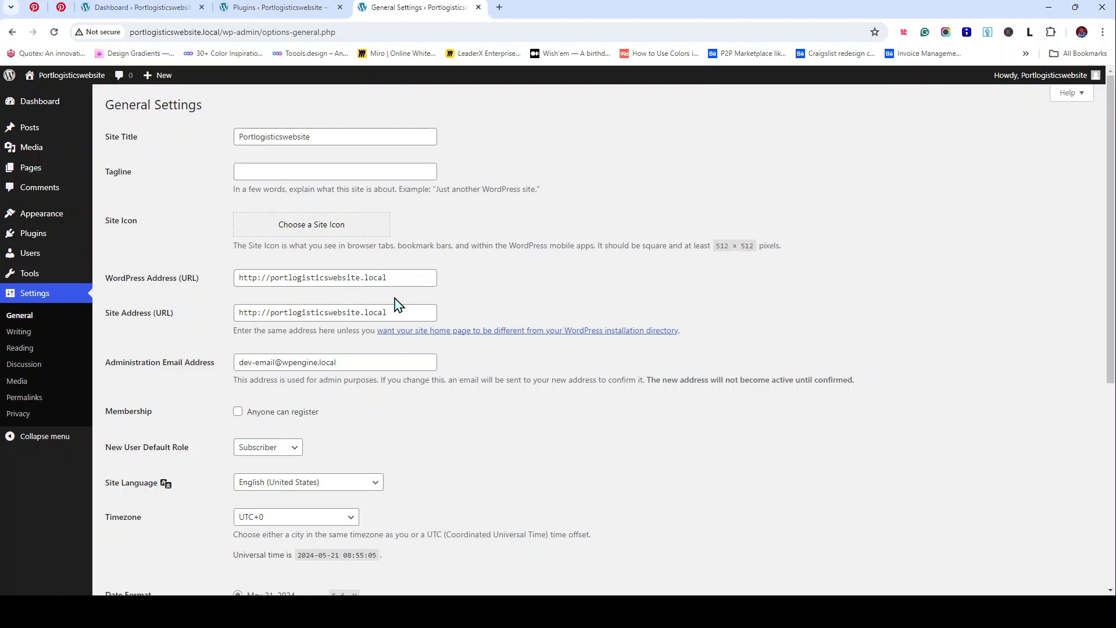
# Step: Leave open registration off and the default new-user role as Subscriber
pyautogui.scroll(-3, 404, 290)
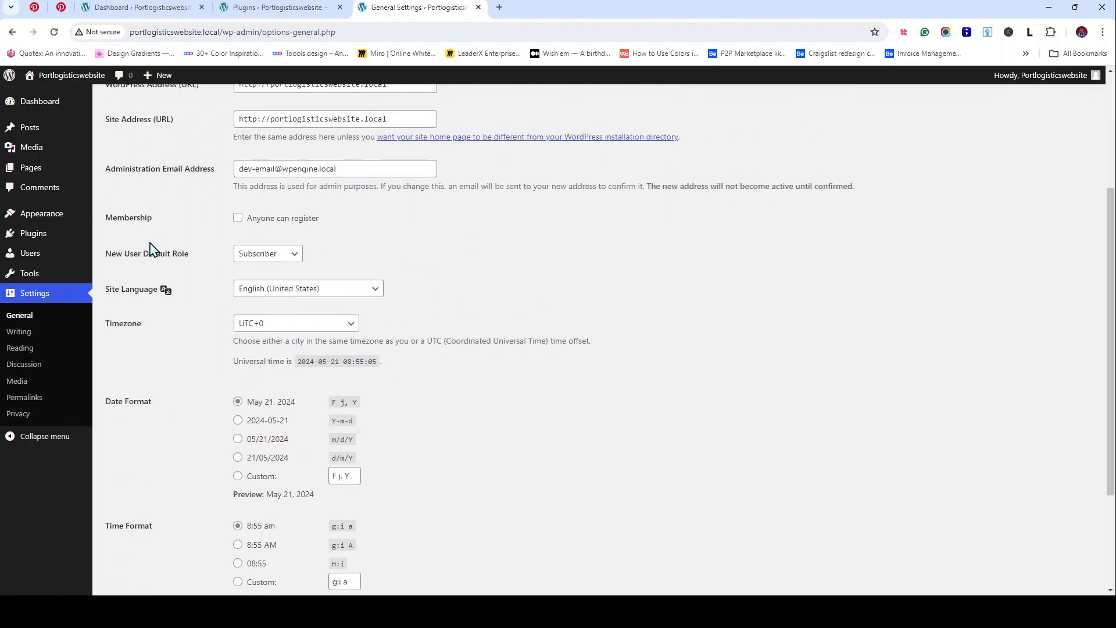
pyautogui.click(239, 222)
pyautogui.click(239, 220)
pyautogui.click(293, 260)
pyautogui.click(441, 273)
# Step: Set the timezone to Lagos and the time format to g:i A (8:55 AM)
pyautogui.click(351, 326)
pyautogui.click(257, 503)
pyautogui.scroll(-1, 312, 401)
pyautogui.scroll(-1, 312, 401)
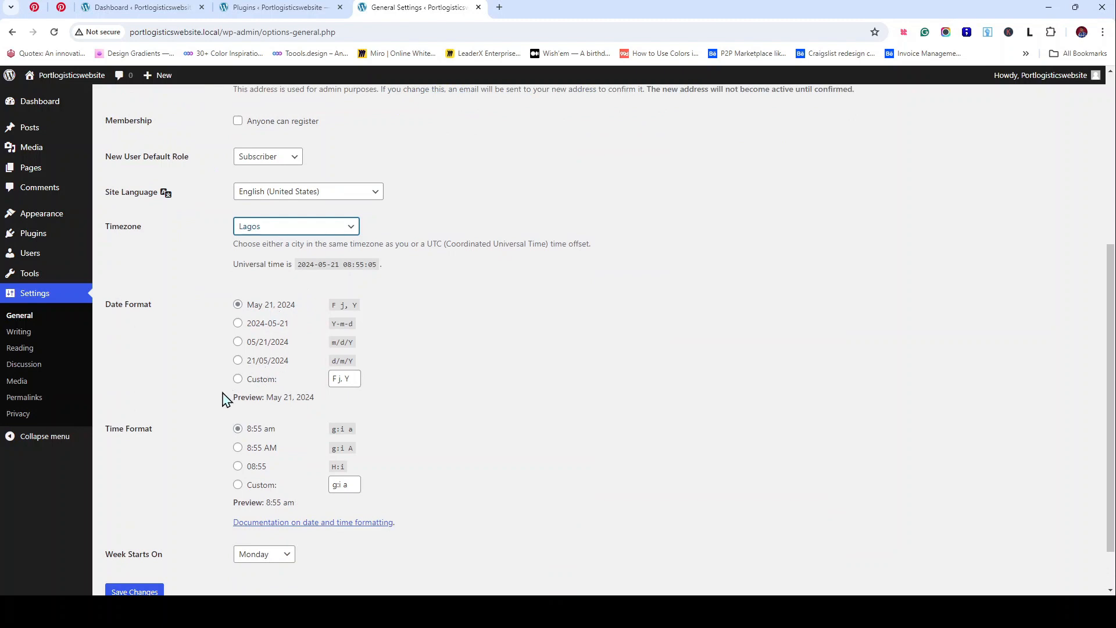
pyautogui.scroll(-1, 279, 367)
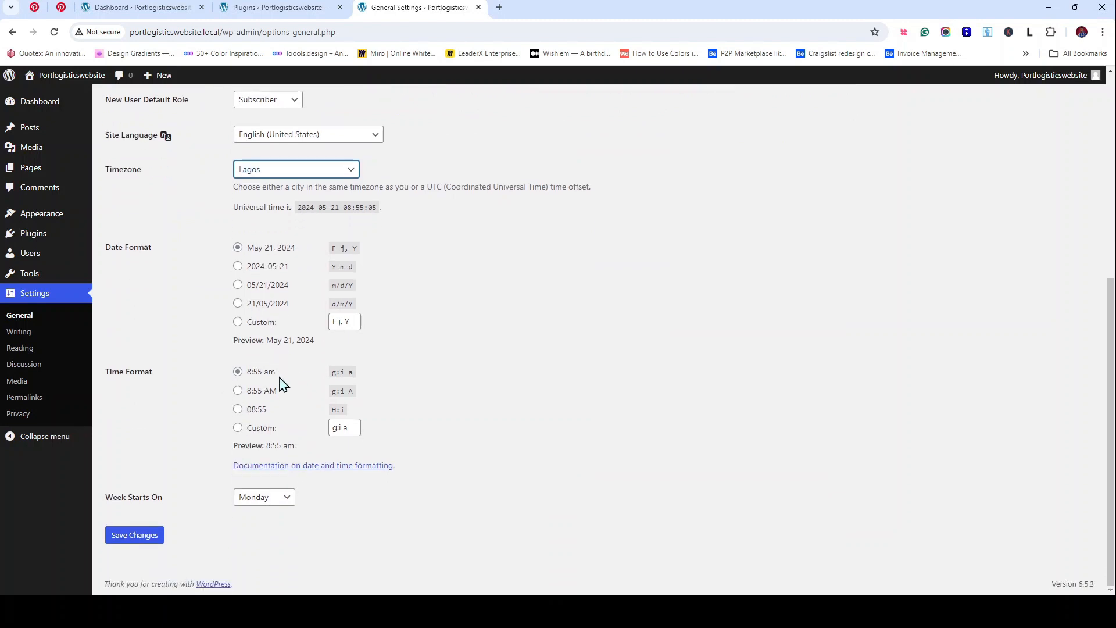
pyautogui.click(238, 391)
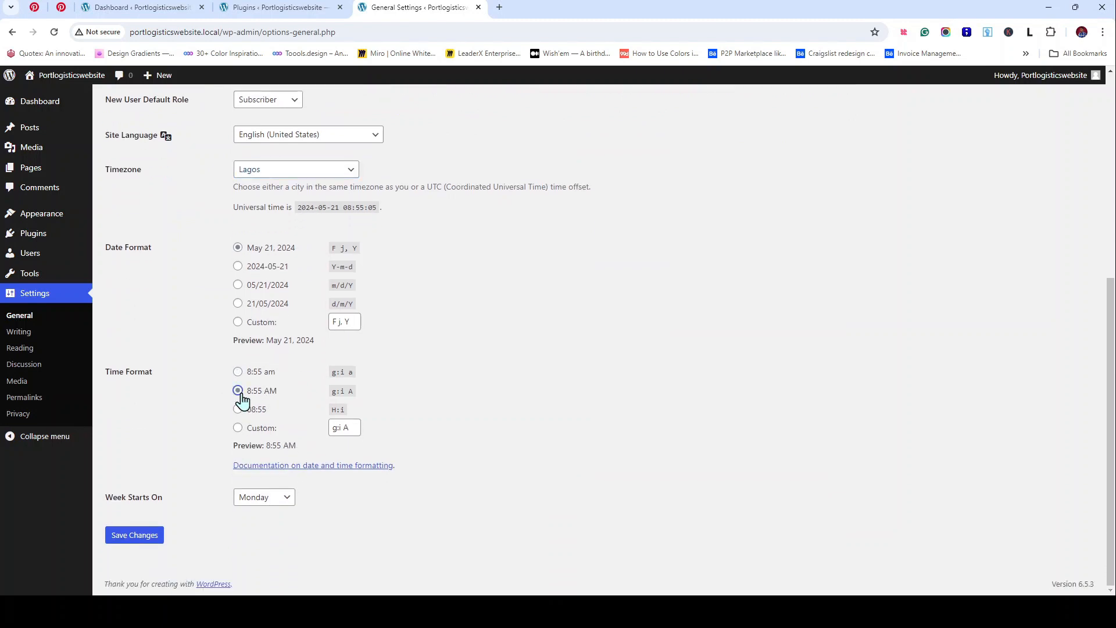
# Step: Keep the week starting Monday, save the settings, and open Writing Settings in a new tab
pyautogui.click(286, 501)
pyautogui.press('Up')
pyautogui.press('Down')
pyautogui.click(150, 542)
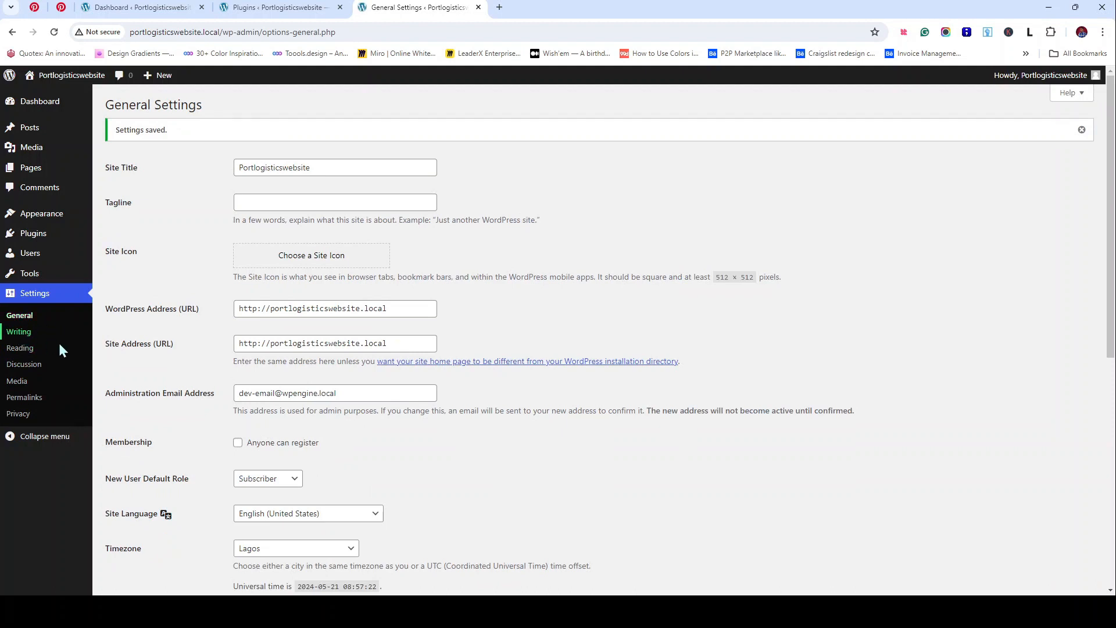
pyautogui.middleClick(57, 334)
pyautogui.click(511, 8)
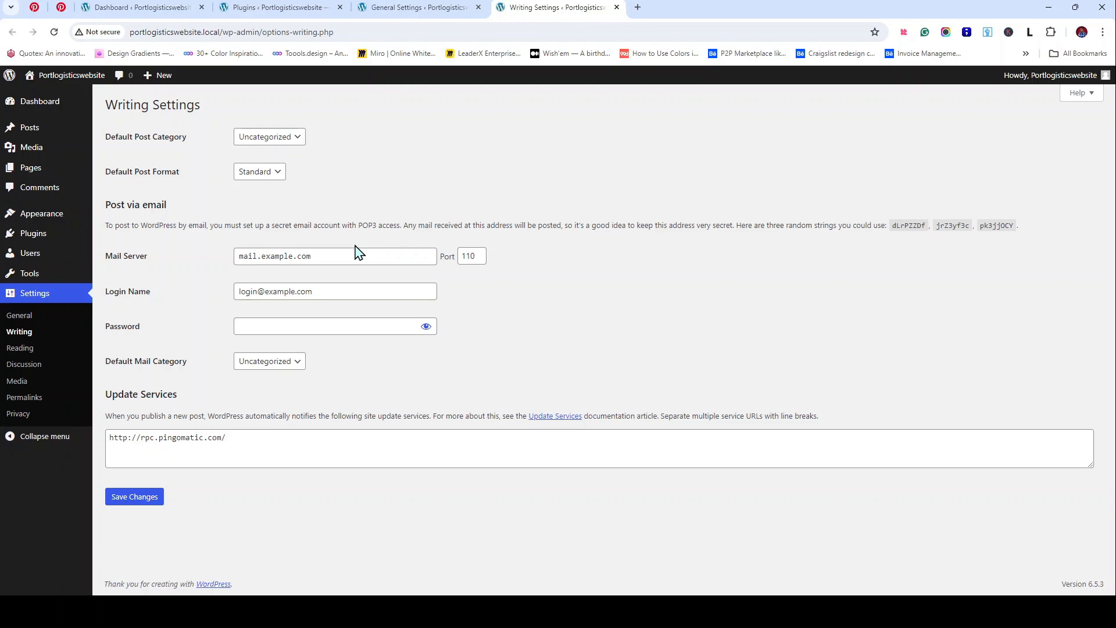
# Step: Look over the saved General Settings, then switch to the Writing Settings tab
pyautogui.click(452, 8)
pyautogui.scroll(-7, 552, 256)
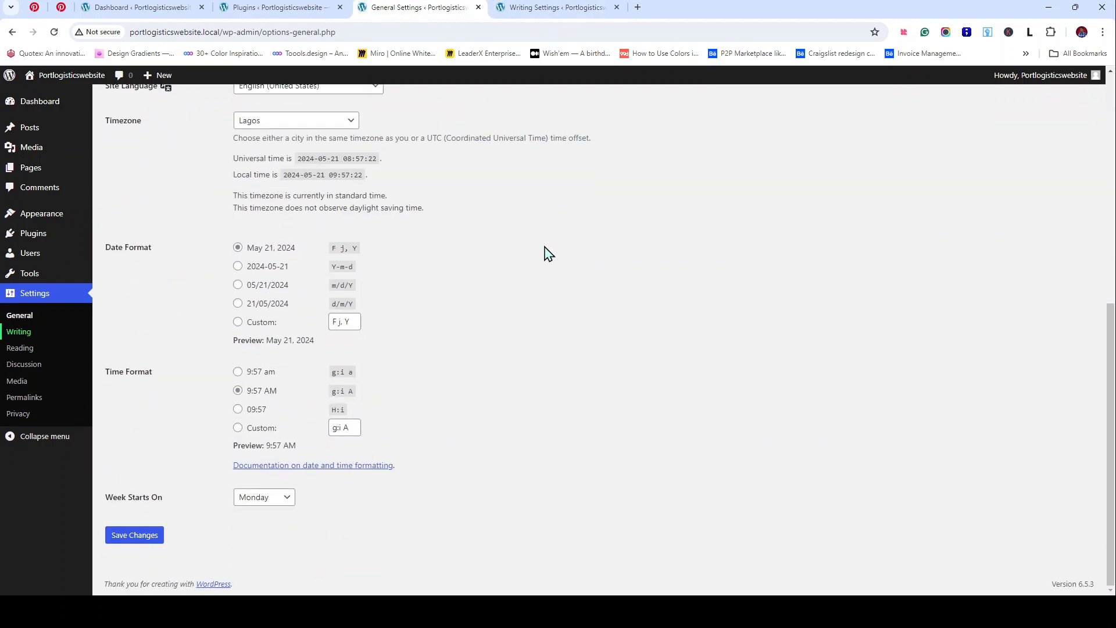
pyautogui.scroll(3, 308, 251)
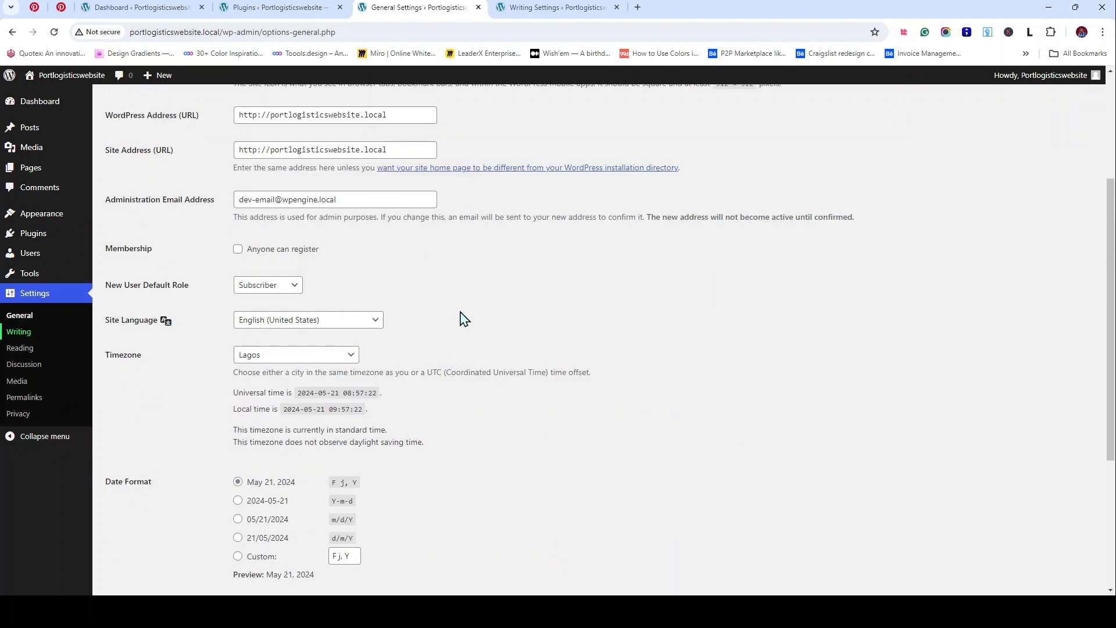
pyautogui.scroll(-4, 459, 326)
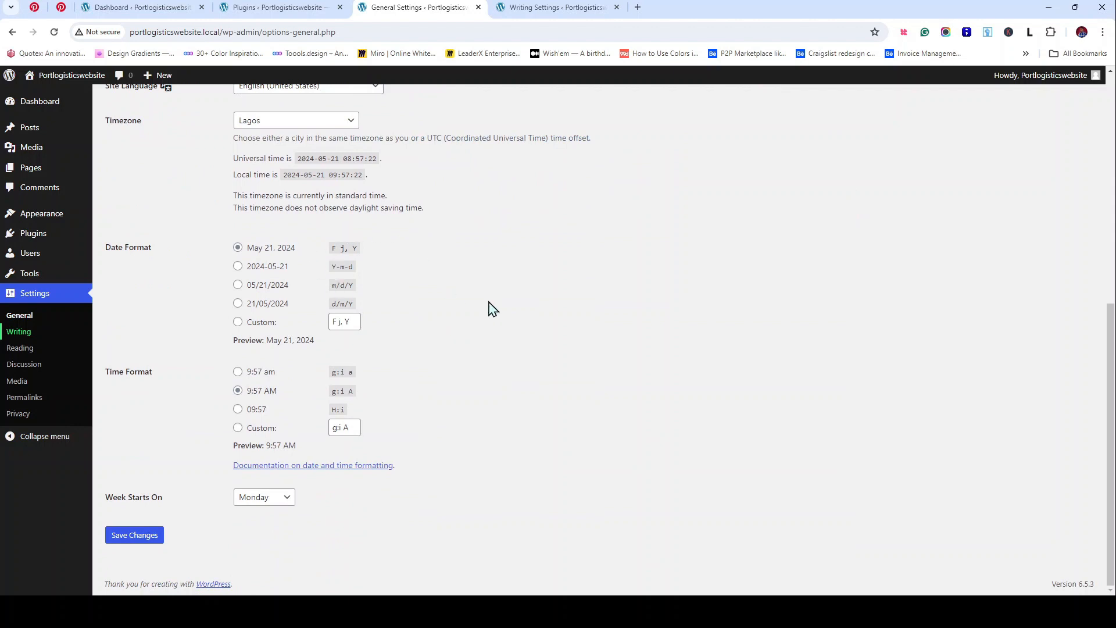
pyautogui.click(540, 6)
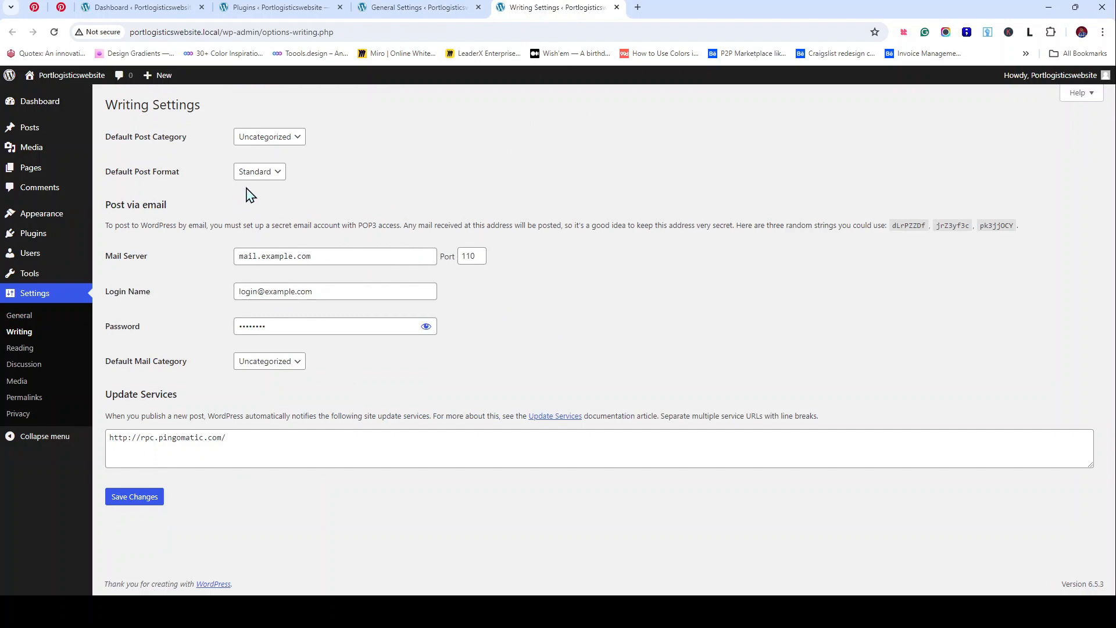
# Step: Browse the Discussion and Writing settings, ending on the Reading Settings page
pyautogui.click(27, 351)
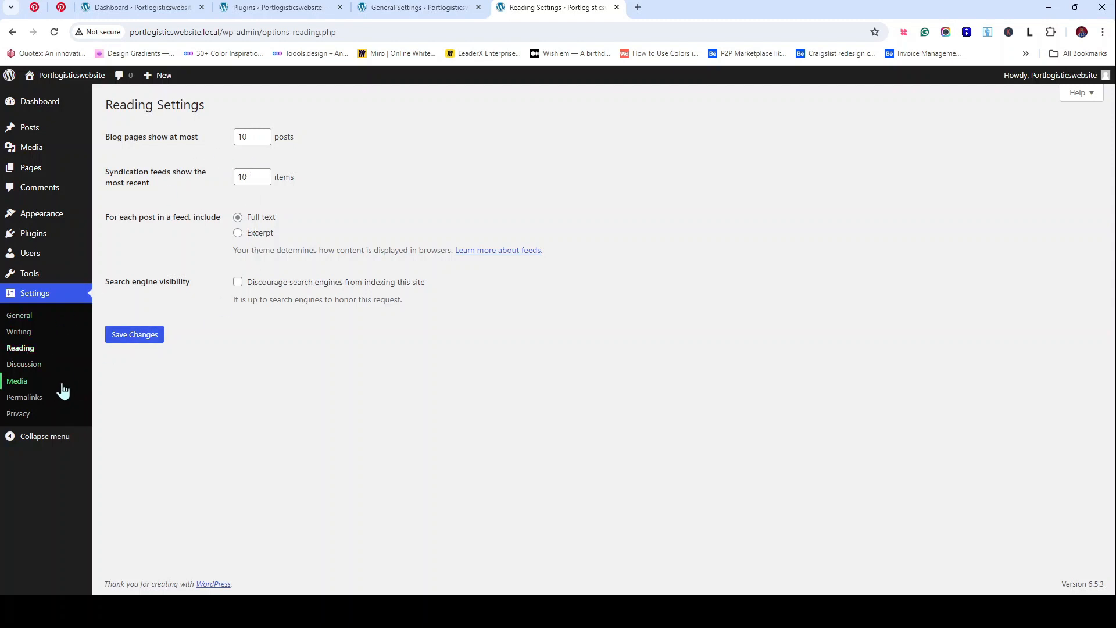
pyautogui.click(36, 373)
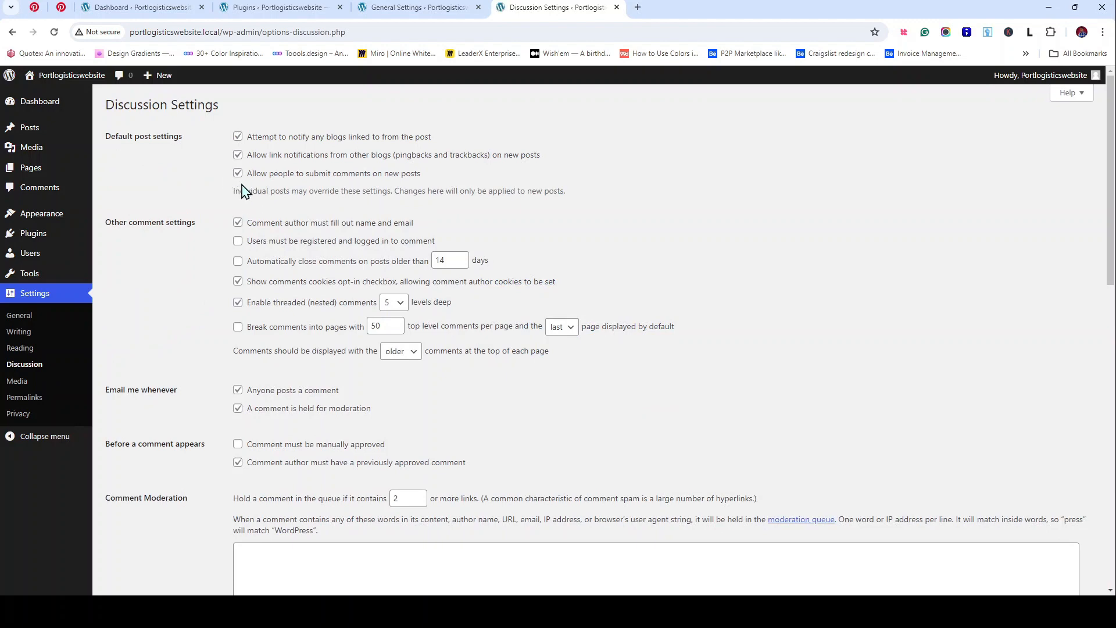
pyautogui.scroll(-10, 244, 195)
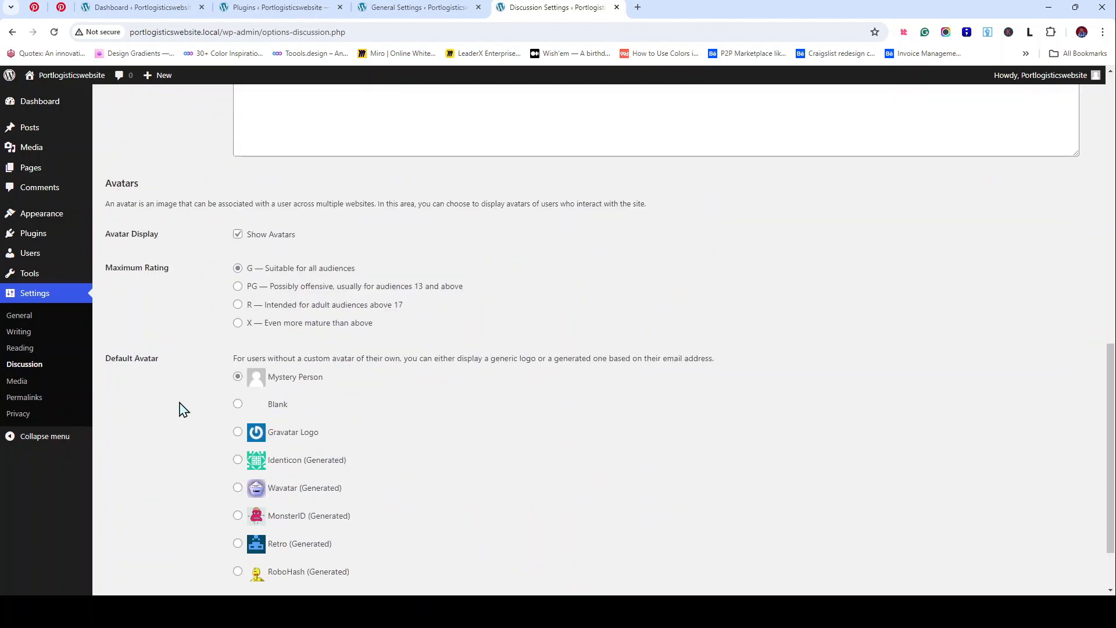
pyautogui.click(36, 334)
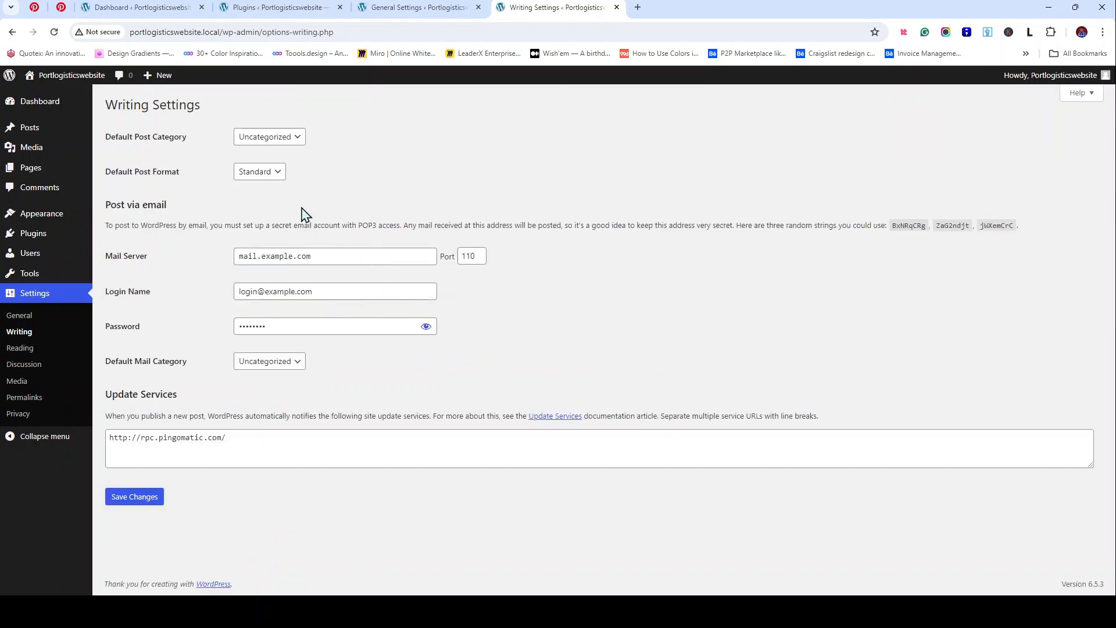
pyautogui.click(36, 348)
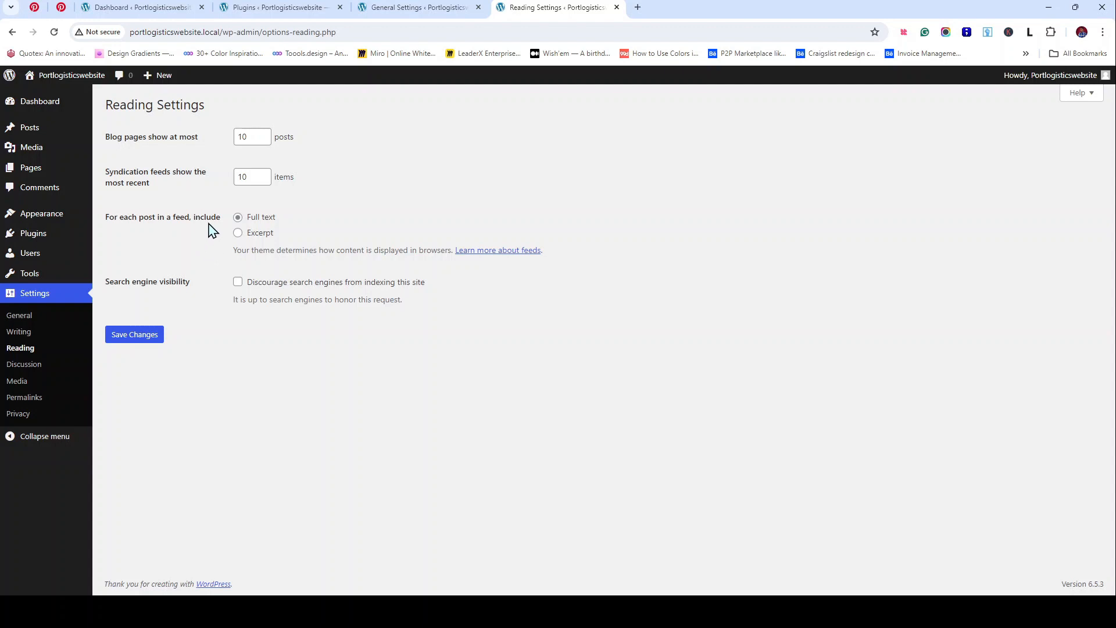
# Step: Set blog pages to show 5 posts, feeds to 10, save, and open Media and Permalink settings
pyautogui.click(267, 143)
pyautogui.click(266, 143)
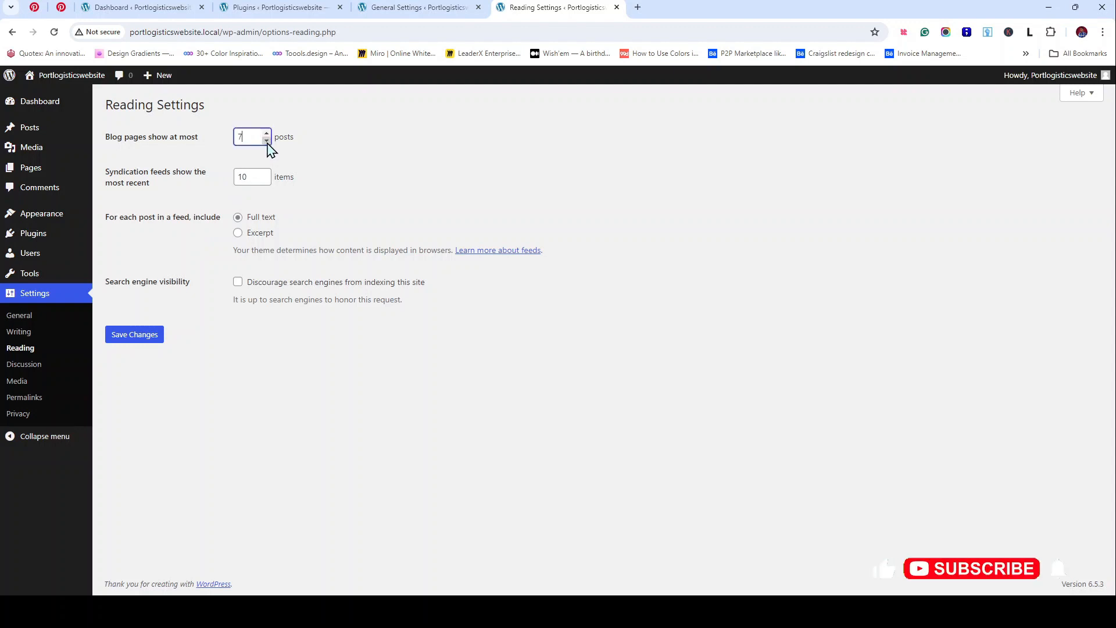
pyautogui.click(267, 142)
pyautogui.click(266, 142)
pyautogui.click(267, 143)
pyautogui.click(268, 181)
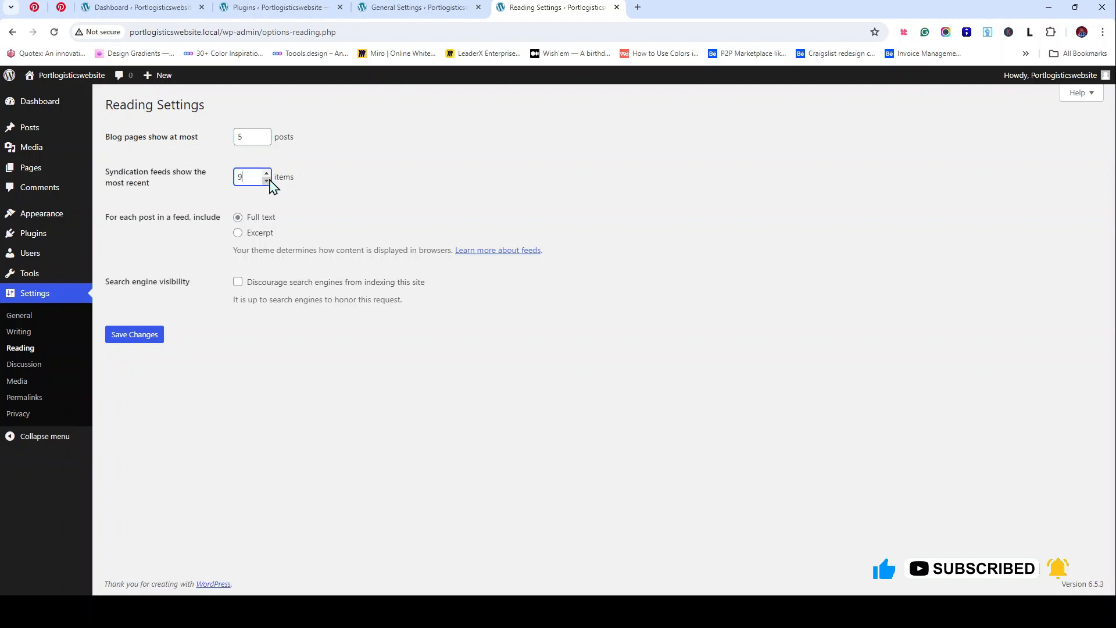
pyautogui.click(268, 174)
pyautogui.click(136, 337)
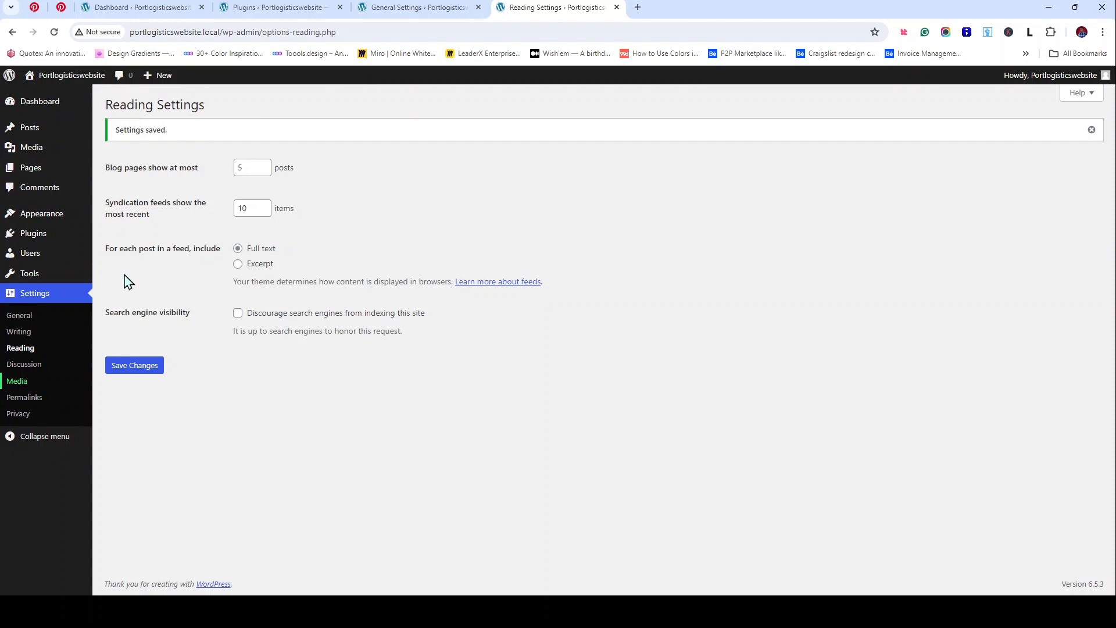
pyautogui.click(700, 5)
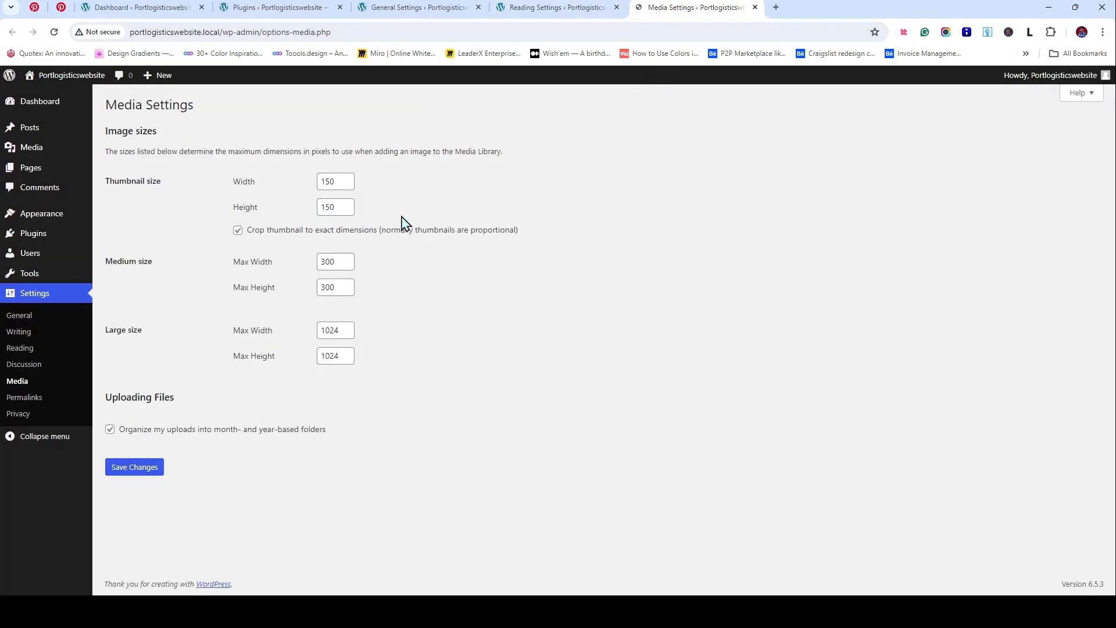
pyautogui.click(37, 399)
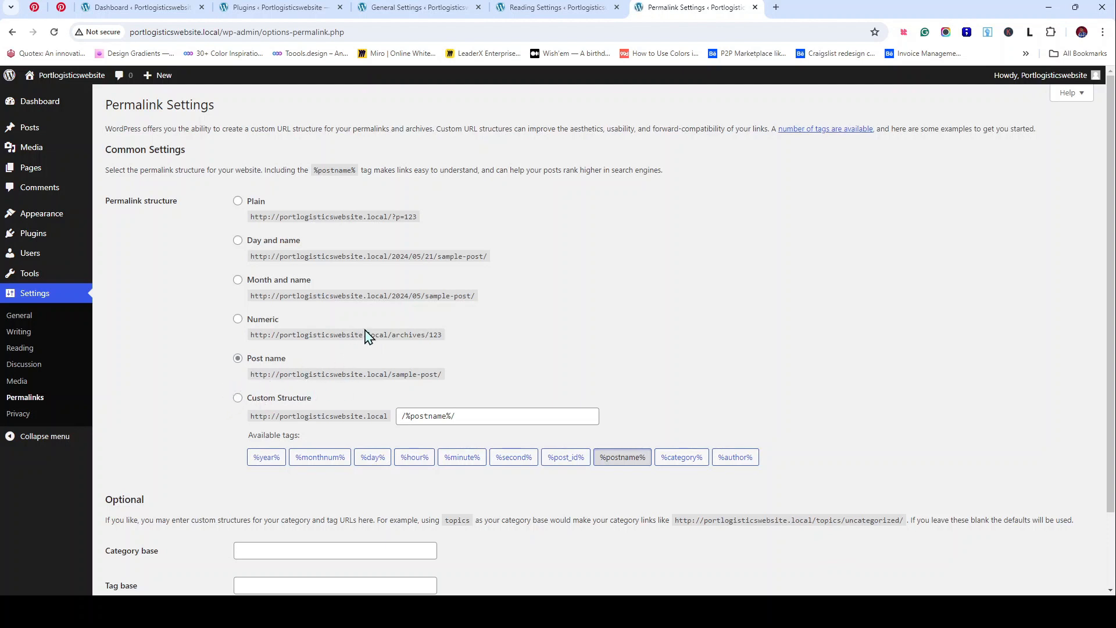
pyautogui.scroll(-2, 372, 338)
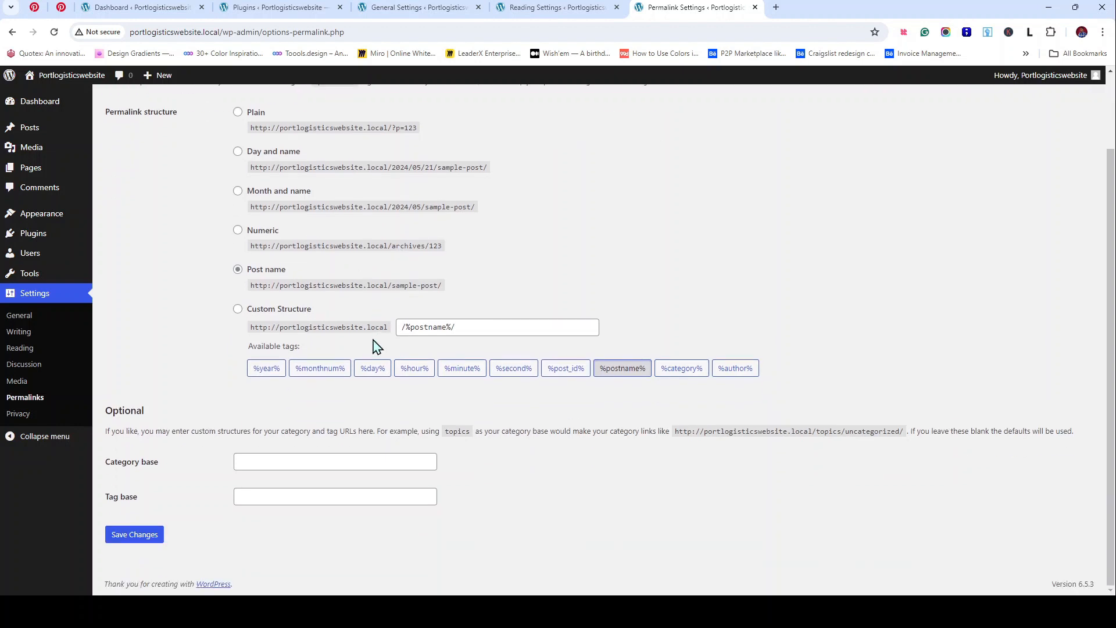
pyautogui.scroll(2, 373, 344)
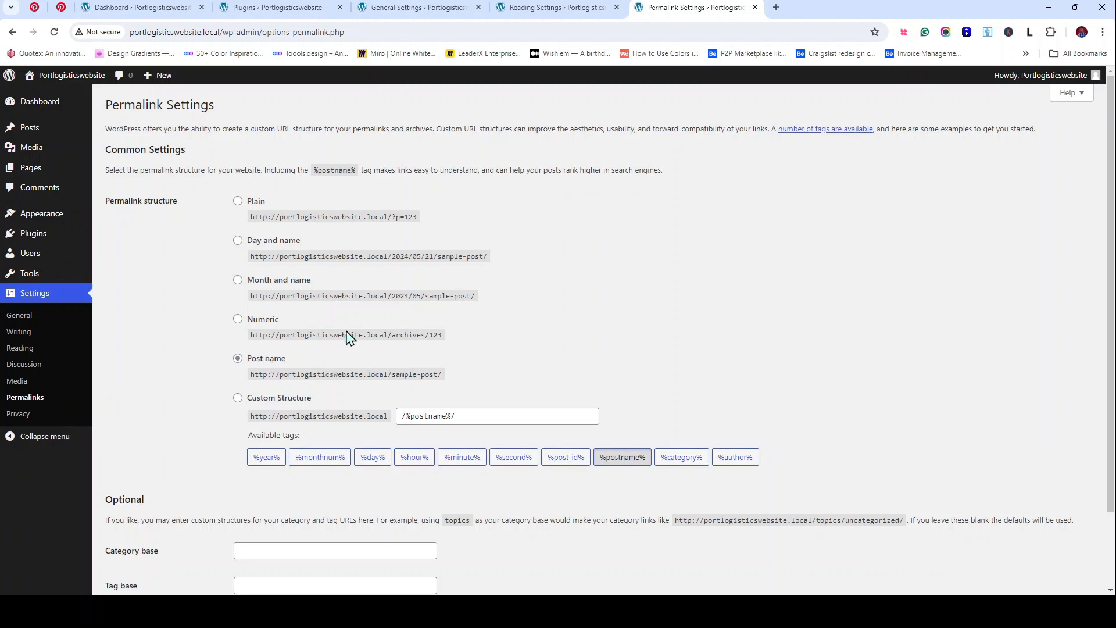
# Step: Review the Privacy settings, then close the Privacy, Reading, General Settings and Plugins tabs
pyautogui.click(34, 415)
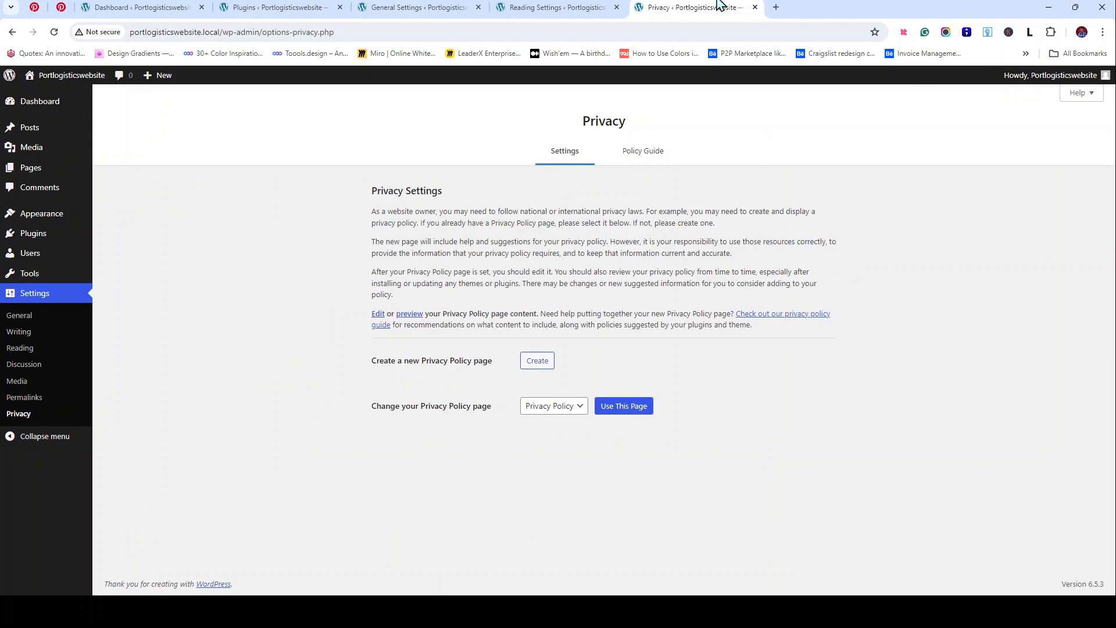
pyautogui.click(754, 8)
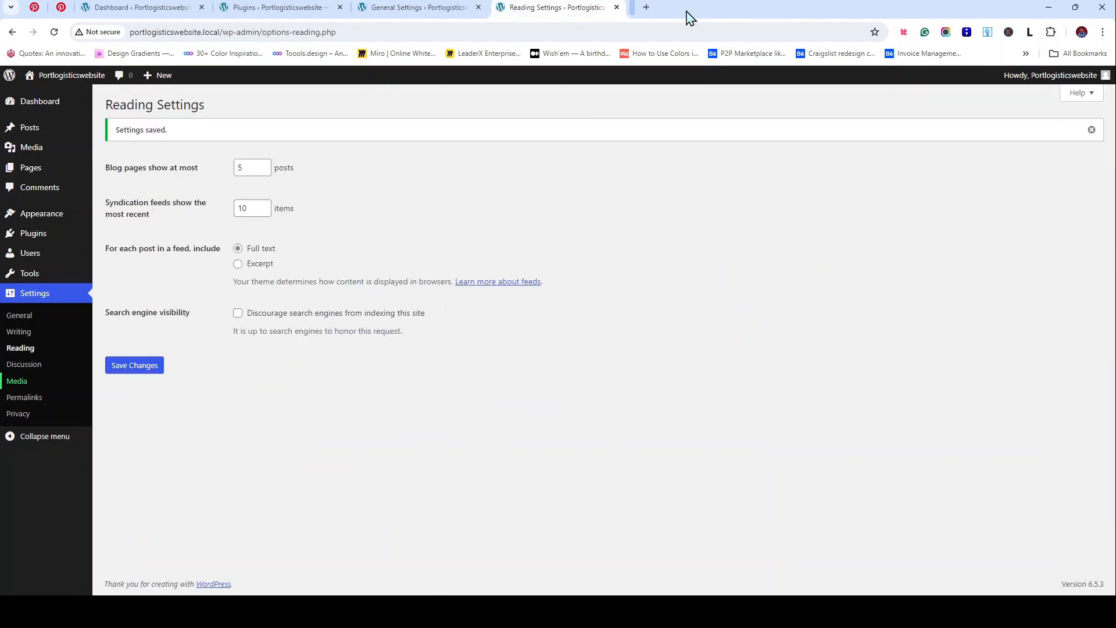
pyautogui.click(616, 8)
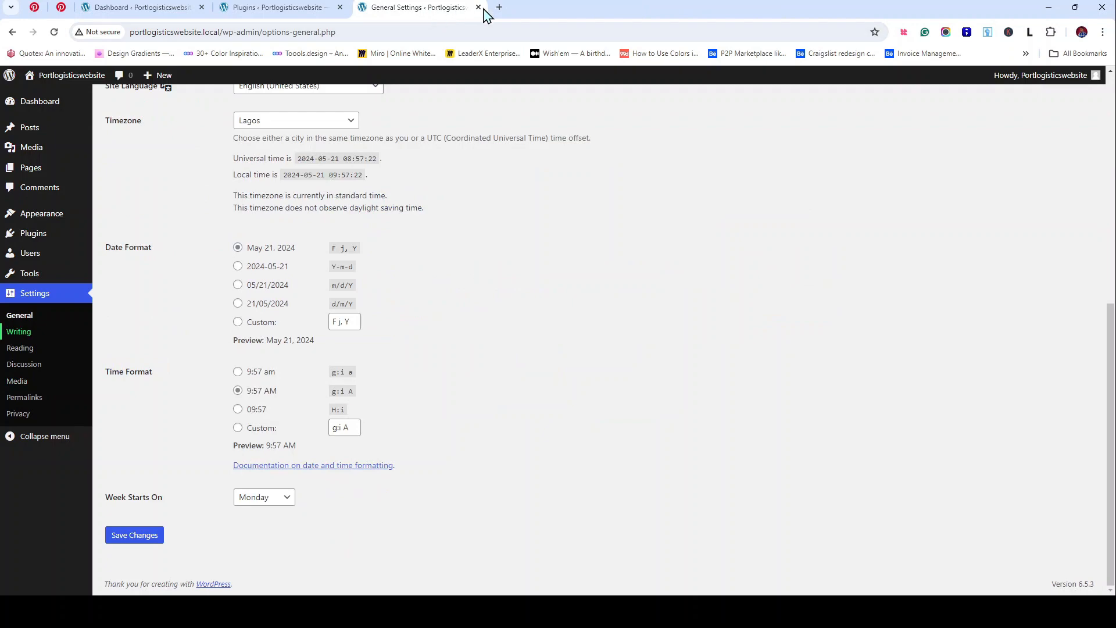
pyautogui.click(478, 7)
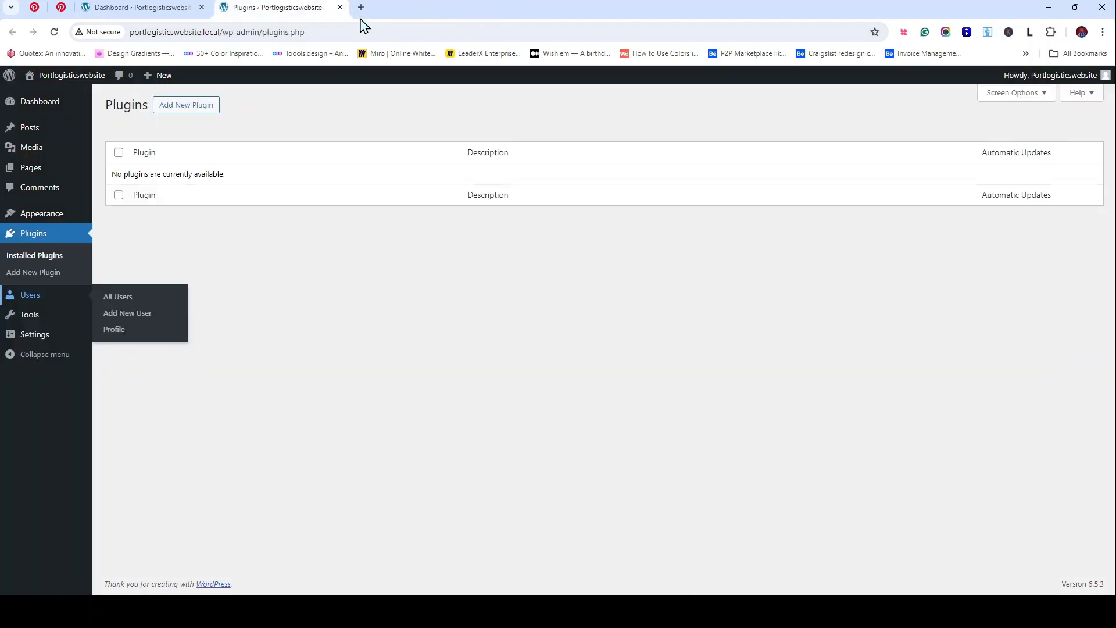
pyautogui.click(152, 8)
pyautogui.click(340, 7)
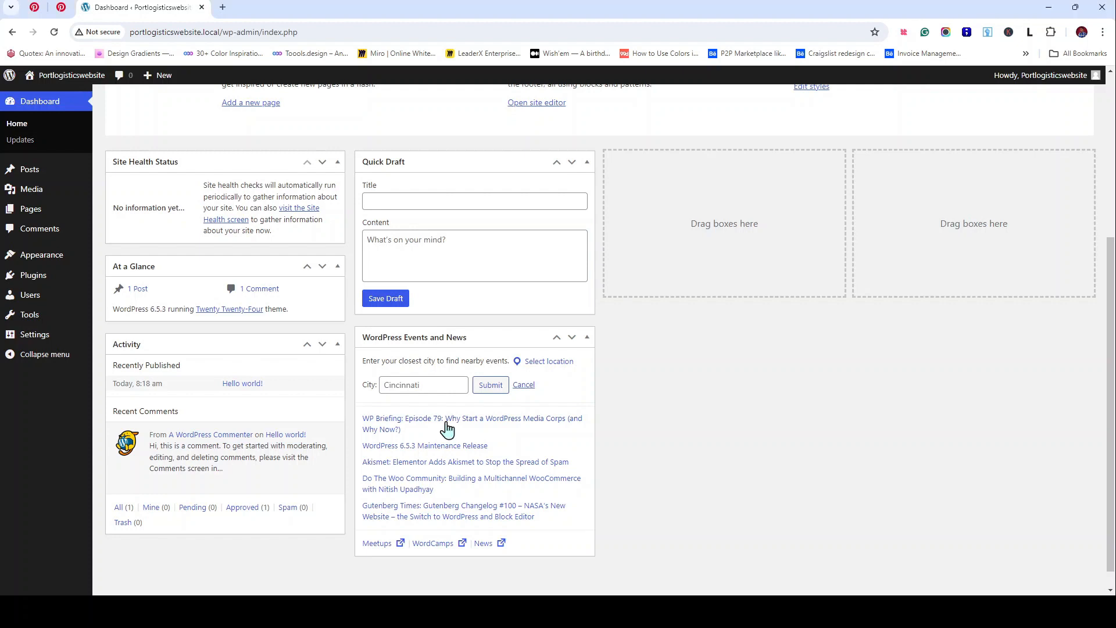
pyautogui.moveTo(27, 178)
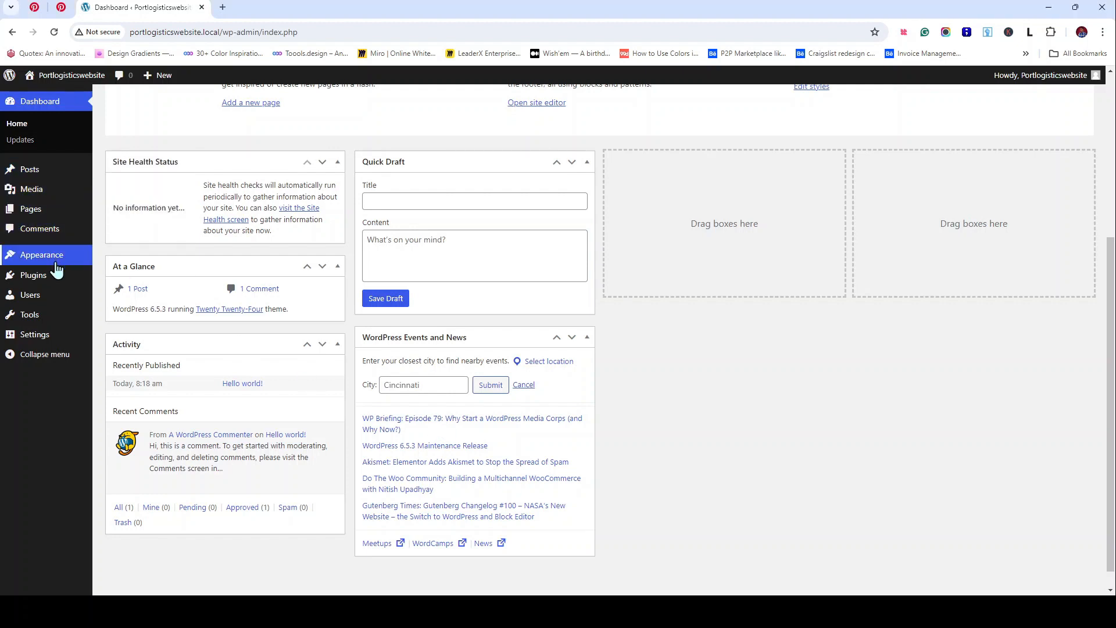
pyautogui.moveTo(59, 267)
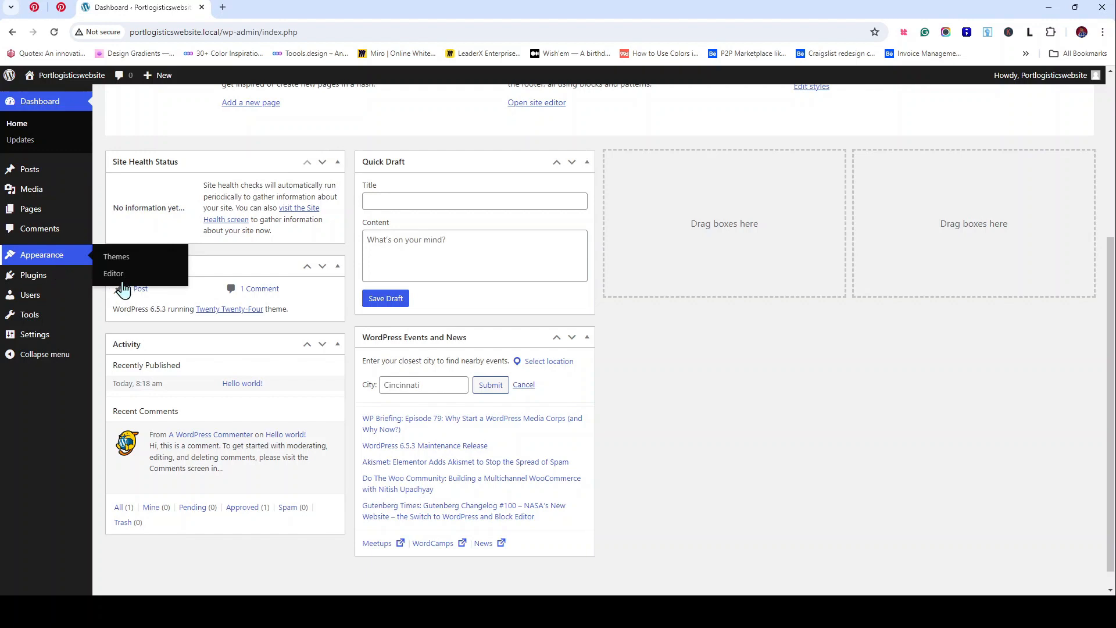
# Step: Open Appearance > Themes in a new tab, showing Twenty Twenty-Four as the active theme
pyautogui.middleClick(116, 257)
pyautogui.click(264, 8)
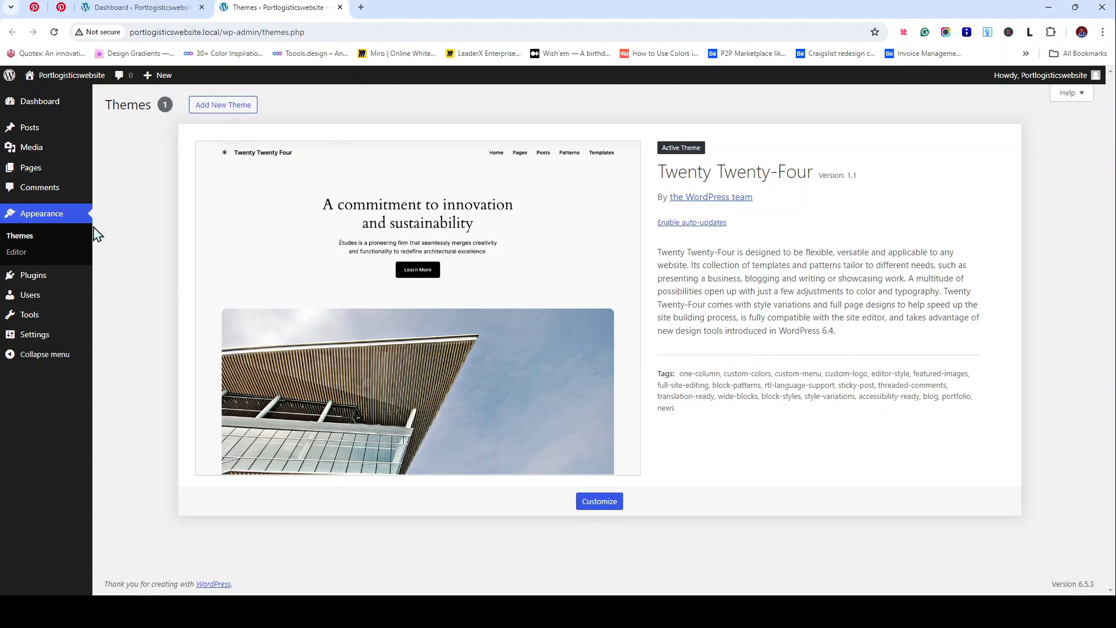
pyautogui.click(137, 14)
pyautogui.click(264, 14)
# Step: Start Add New Theme, go back, and view the Twenty Twenty-Four theme details
pyautogui.click(231, 114)
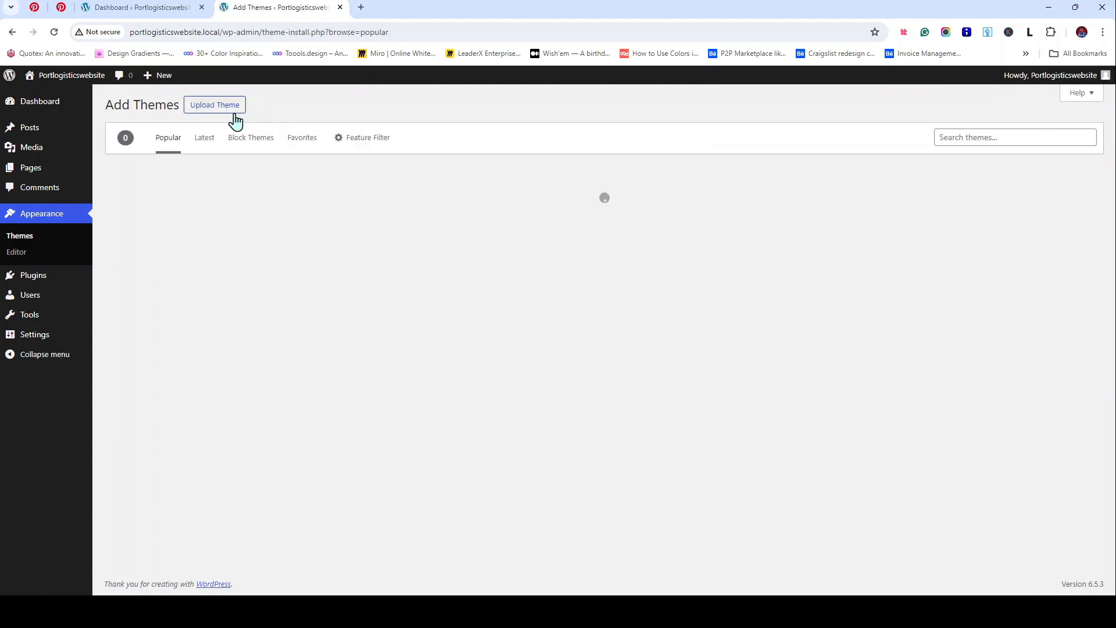
pyautogui.click(13, 36)
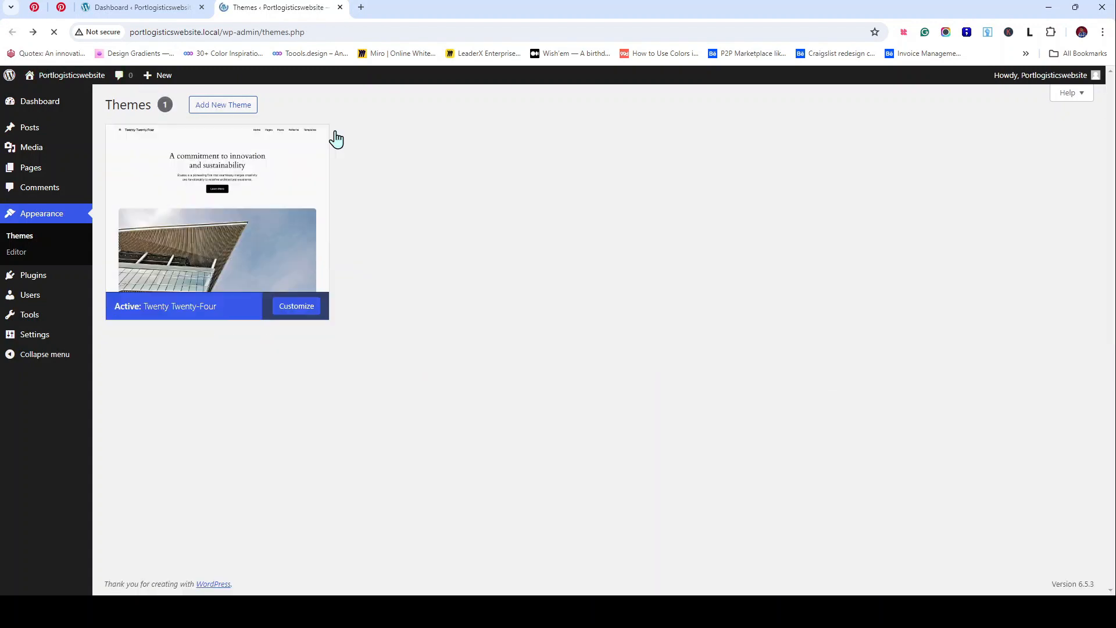
pyautogui.click(334, 138)
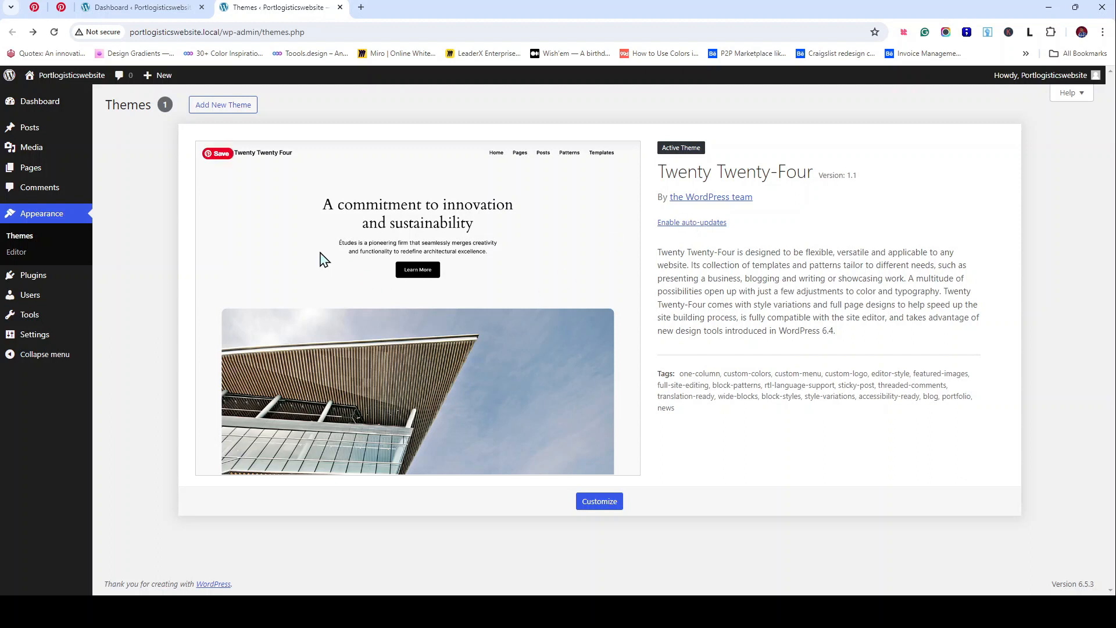
# Step: Open the Add Themes Popular gallery and scroll through the theme grid
pyautogui.click(239, 114)
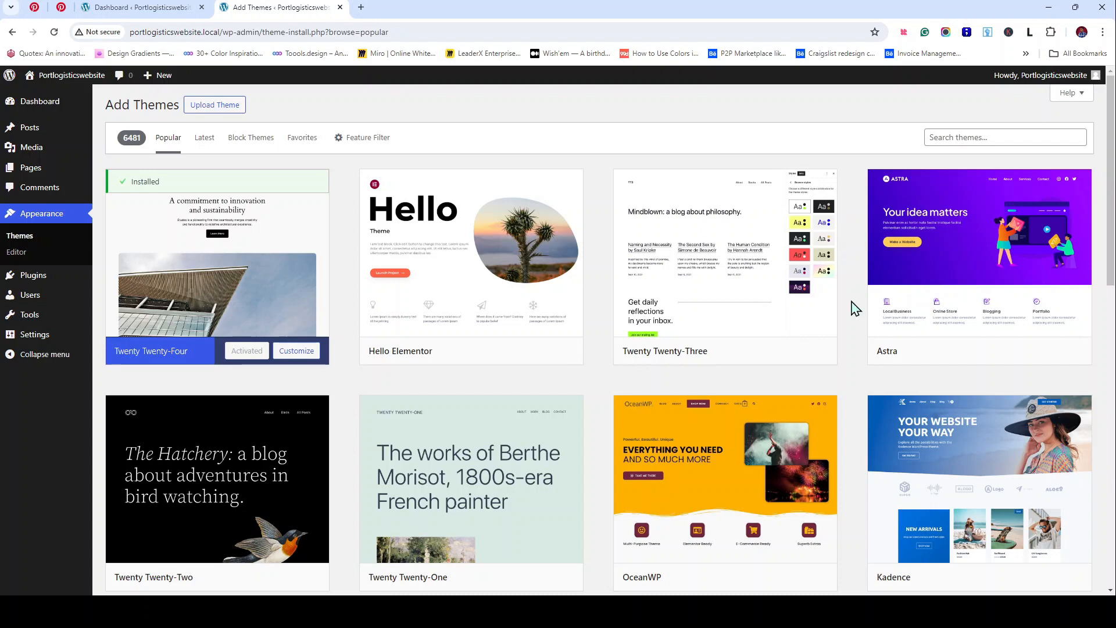
pyautogui.scroll(-1, 854, 391)
pyautogui.scroll(-5, 854, 391)
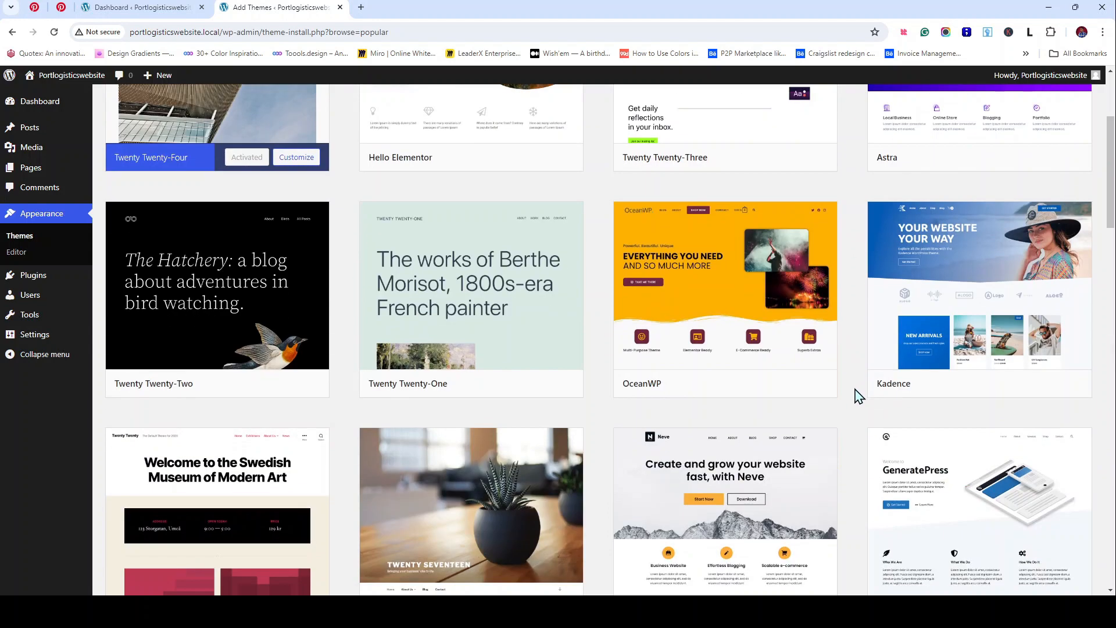
pyautogui.scroll(-2, 858, 397)
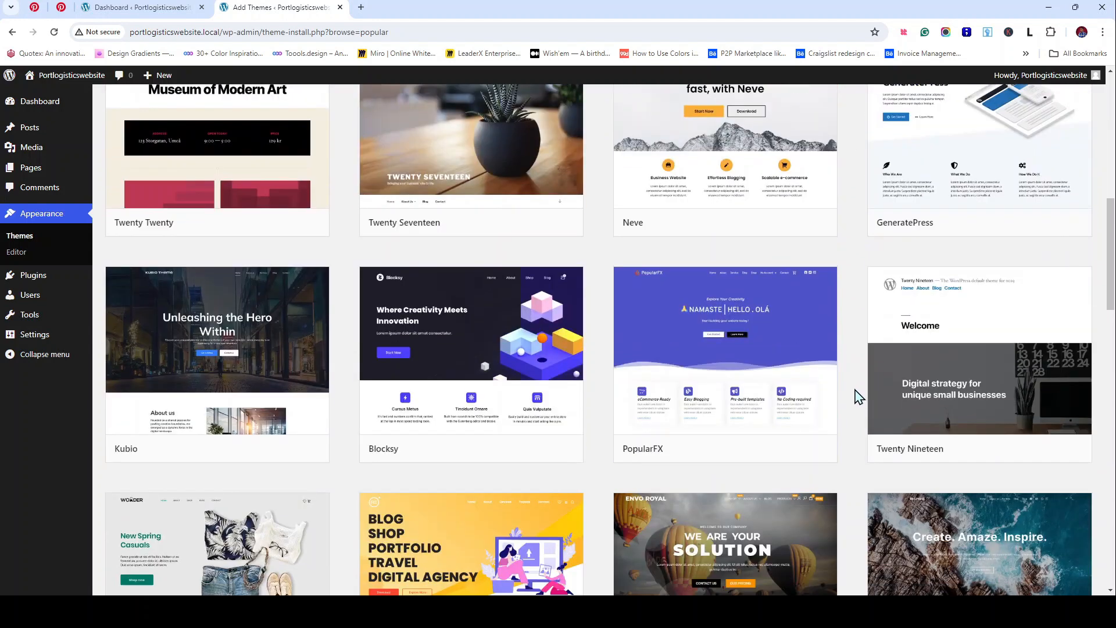
pyautogui.scroll(-4, 859, 397)
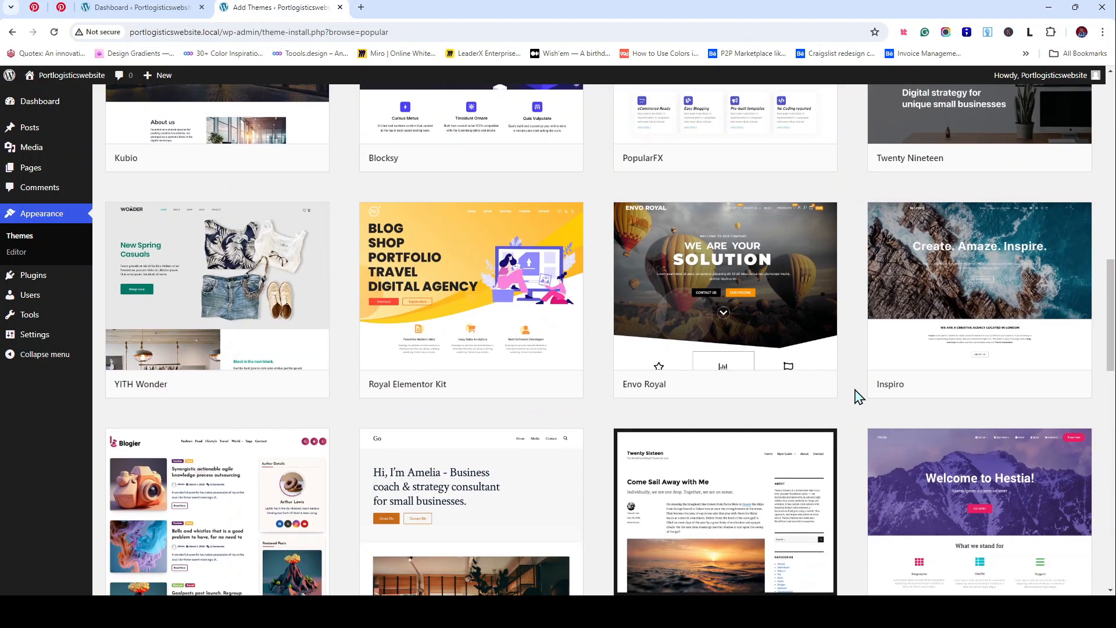
pyautogui.scroll(-3, 858, 396)
# Step: Preview the Blogier theme, scroll through it, and close the preview
pyautogui.moveTo(314, 420)
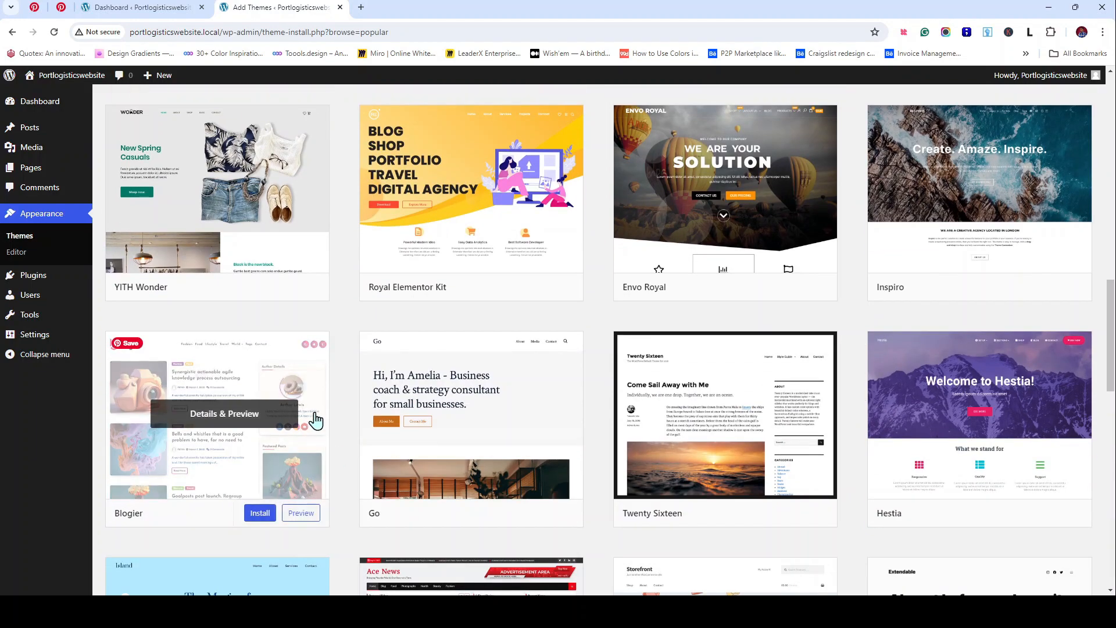
pyautogui.click(224, 424)
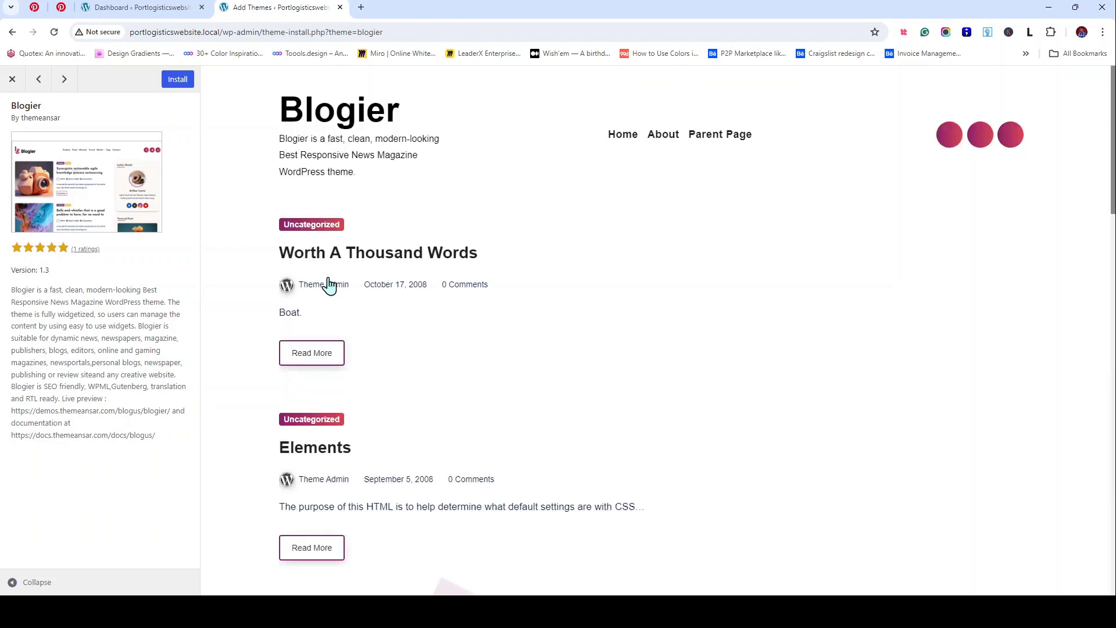
pyautogui.scroll(-18, 608, 266)
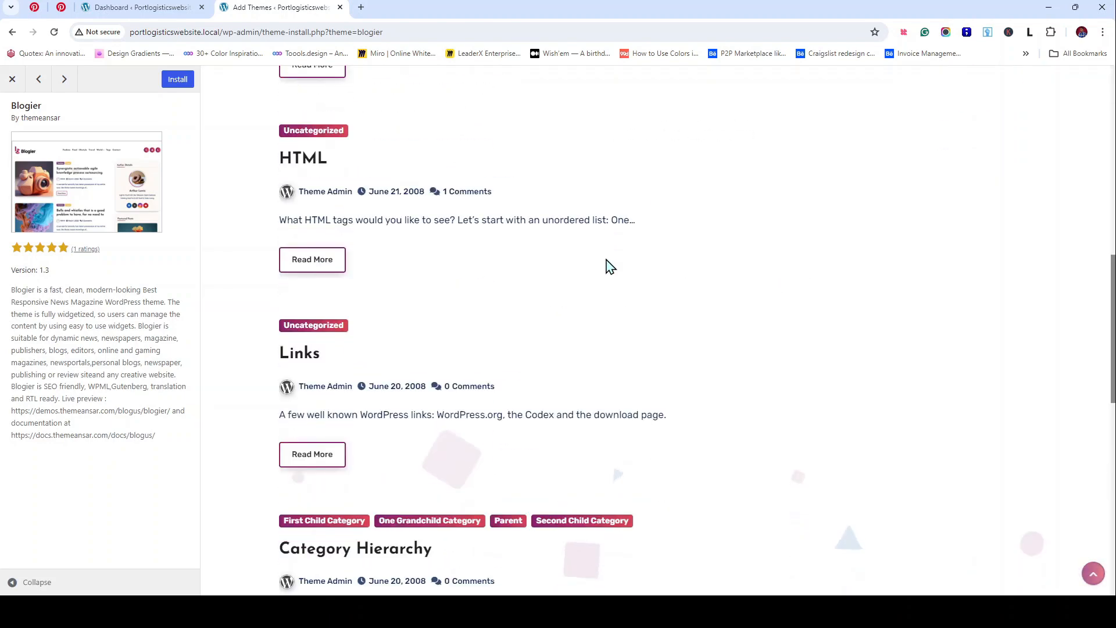
pyautogui.scroll(-3, 607, 266)
pyautogui.scroll(20, 605, 266)
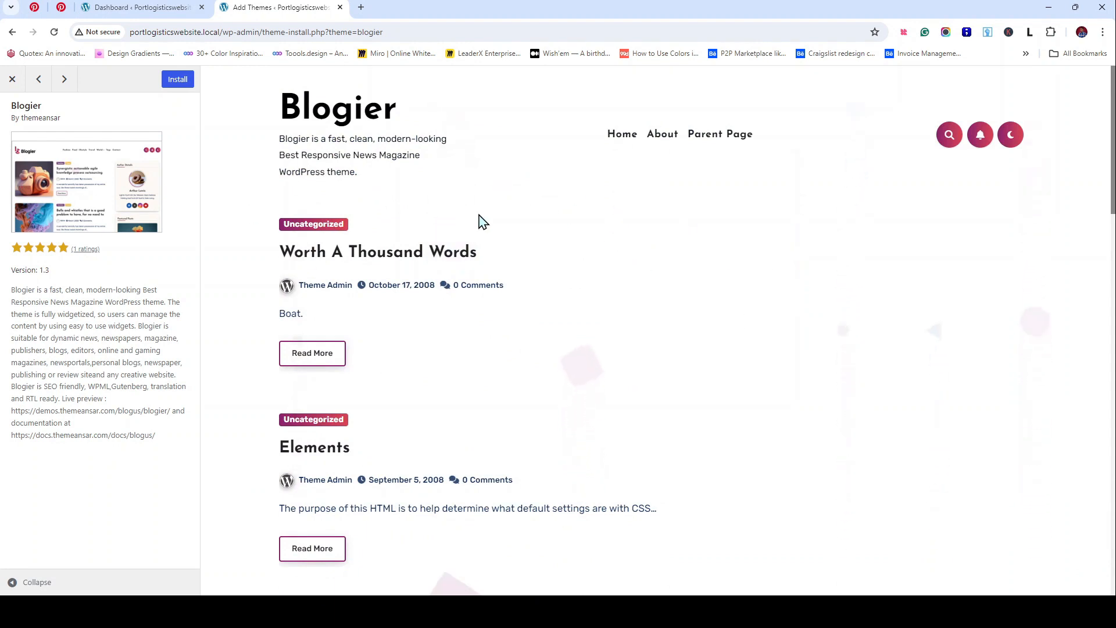
pyautogui.click(10, 77)
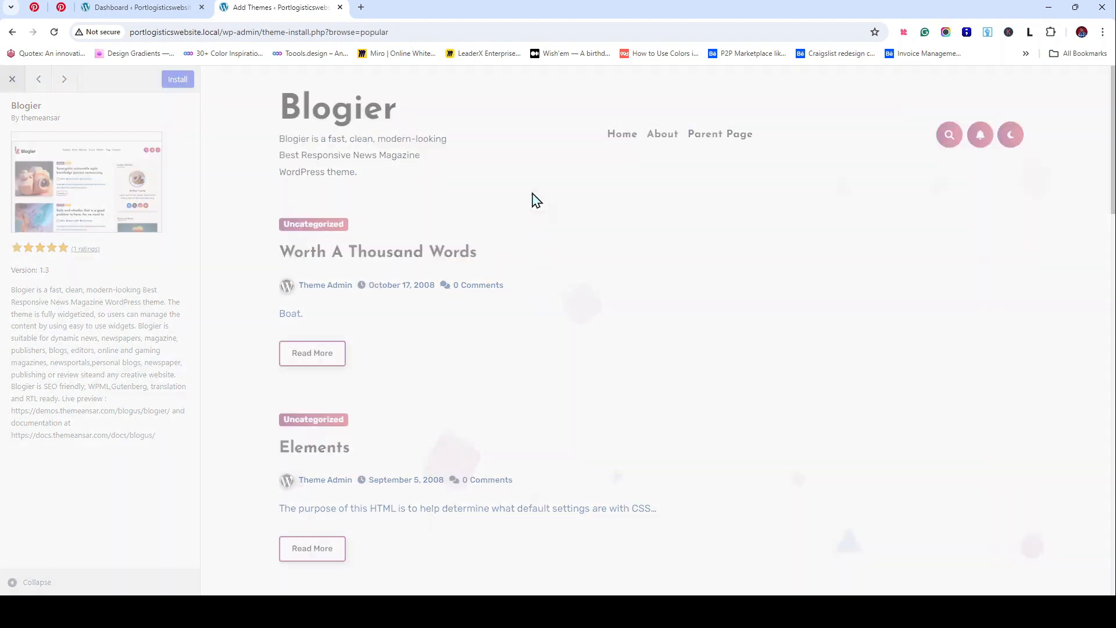
# Step: Scroll the theme grid, open the Ace News live preview, and close it
pyautogui.scroll(-5, 705, 289)
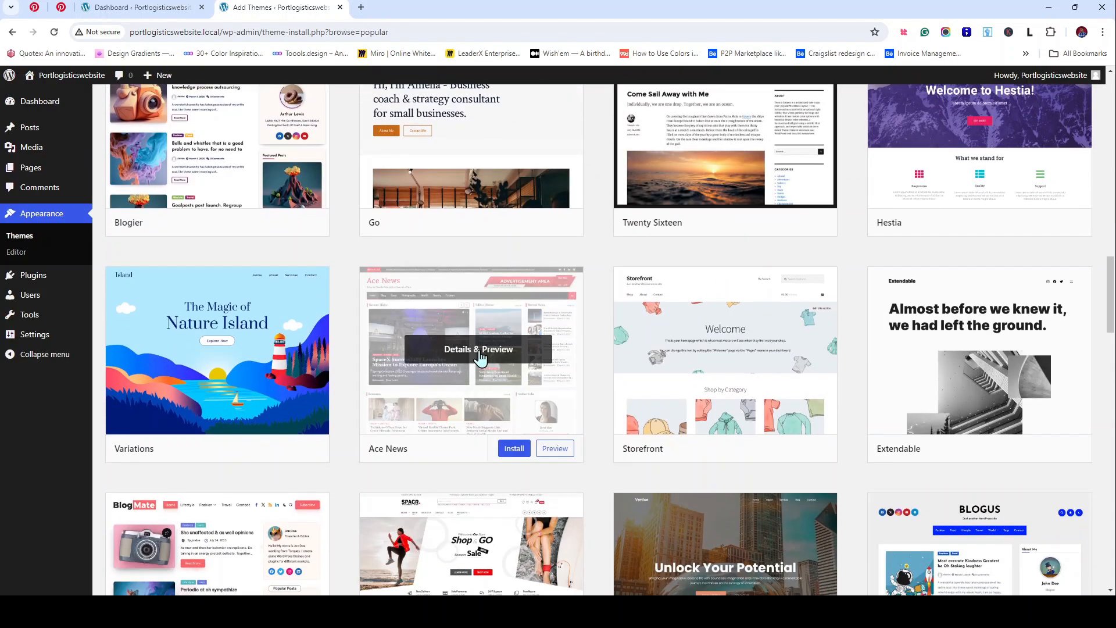
pyautogui.click(477, 353)
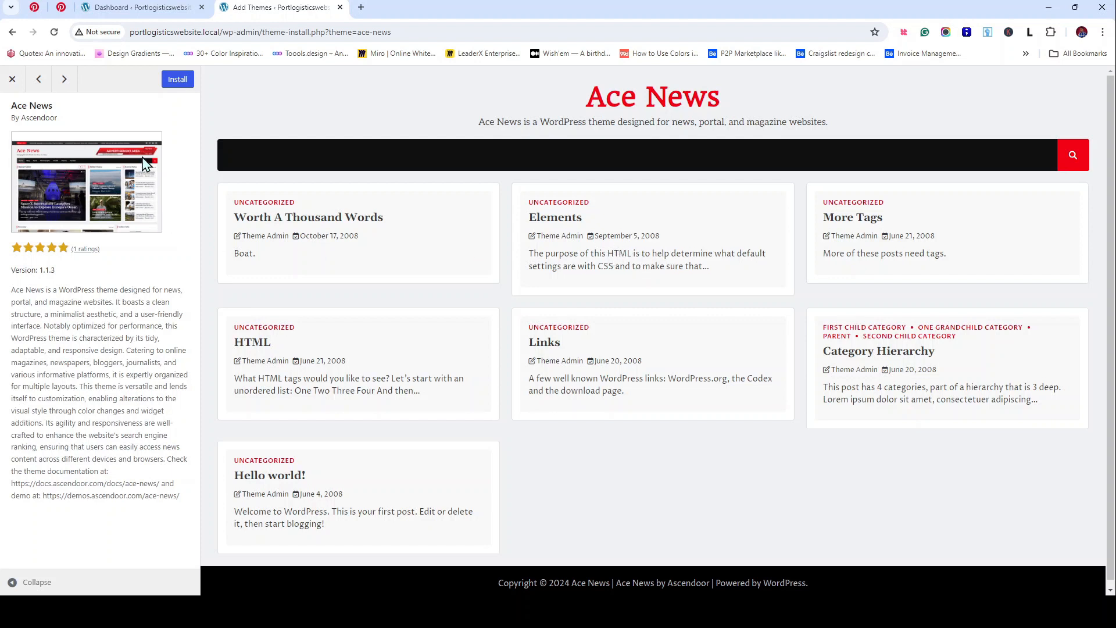
pyautogui.click(13, 79)
pyautogui.scroll(-6, 797, 318)
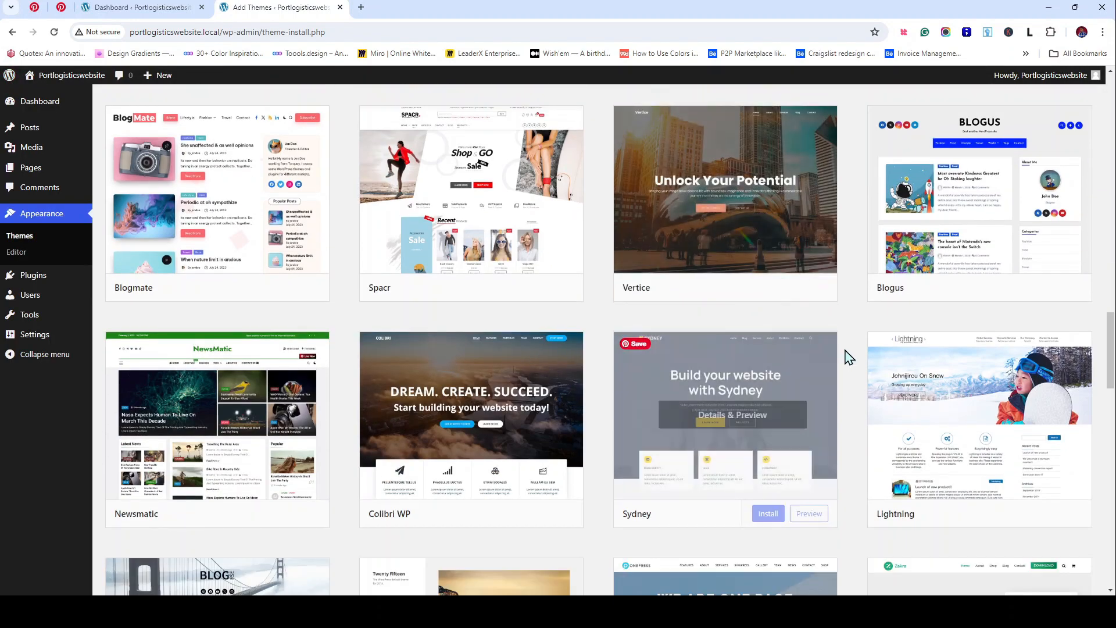
pyautogui.scroll(-4, 849, 353)
pyautogui.scroll(-4, 851, 353)
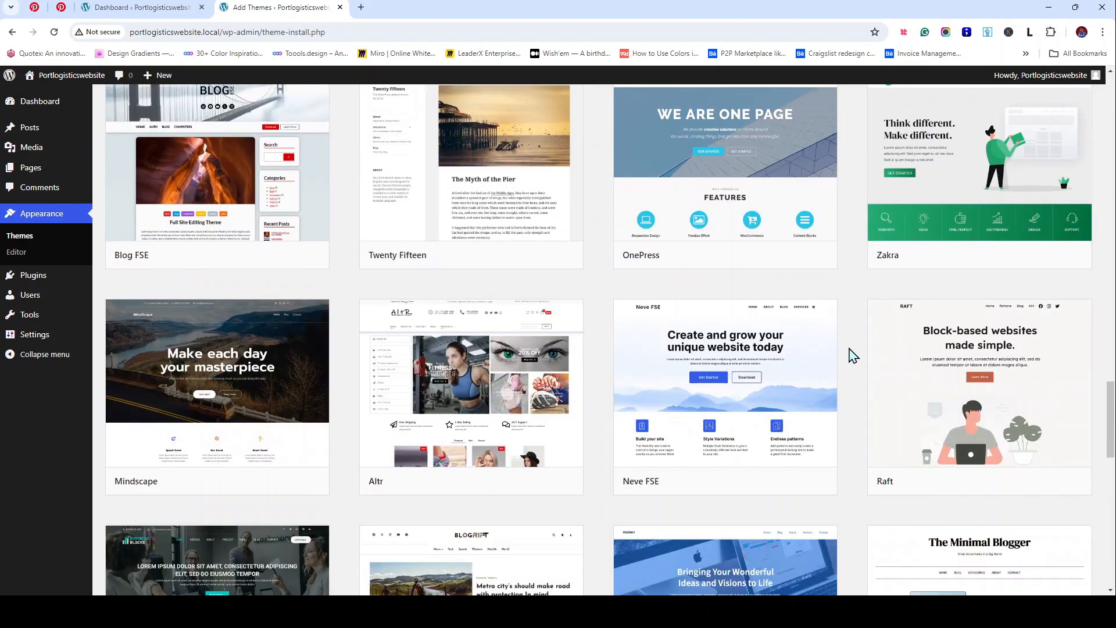
pyautogui.scroll(-8, 852, 355)
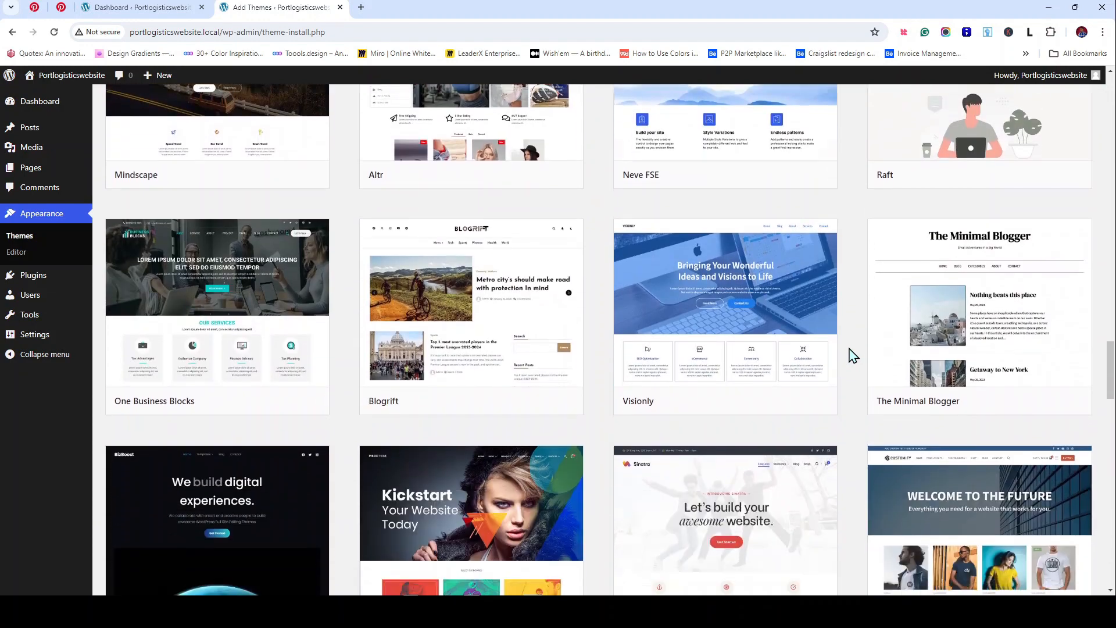
pyautogui.scroll(-6, 852, 355)
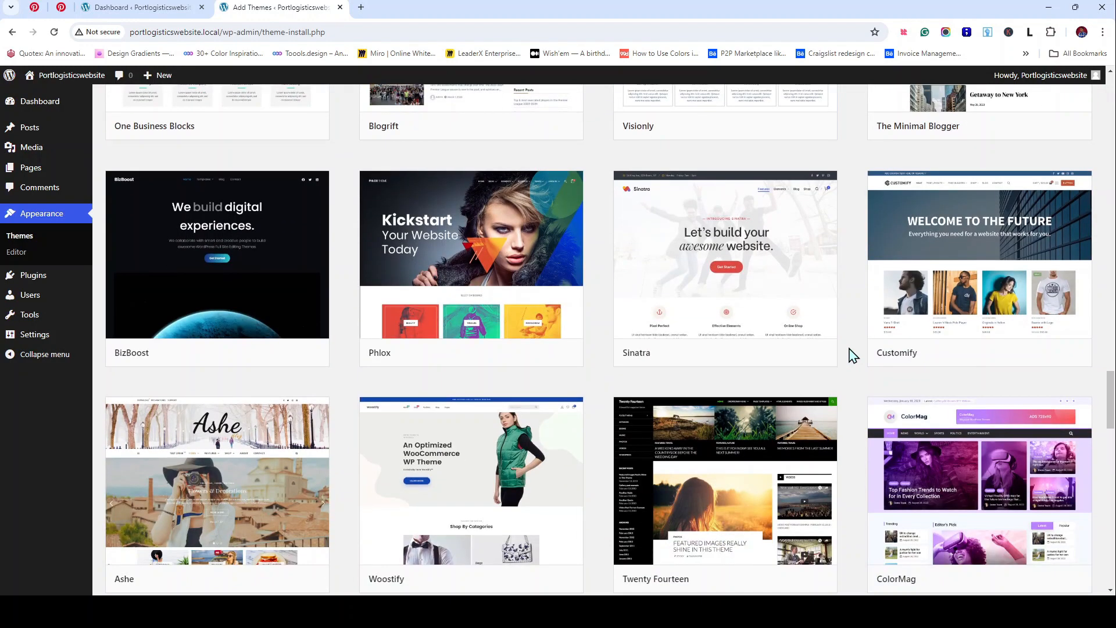
pyautogui.scroll(-9, 852, 355)
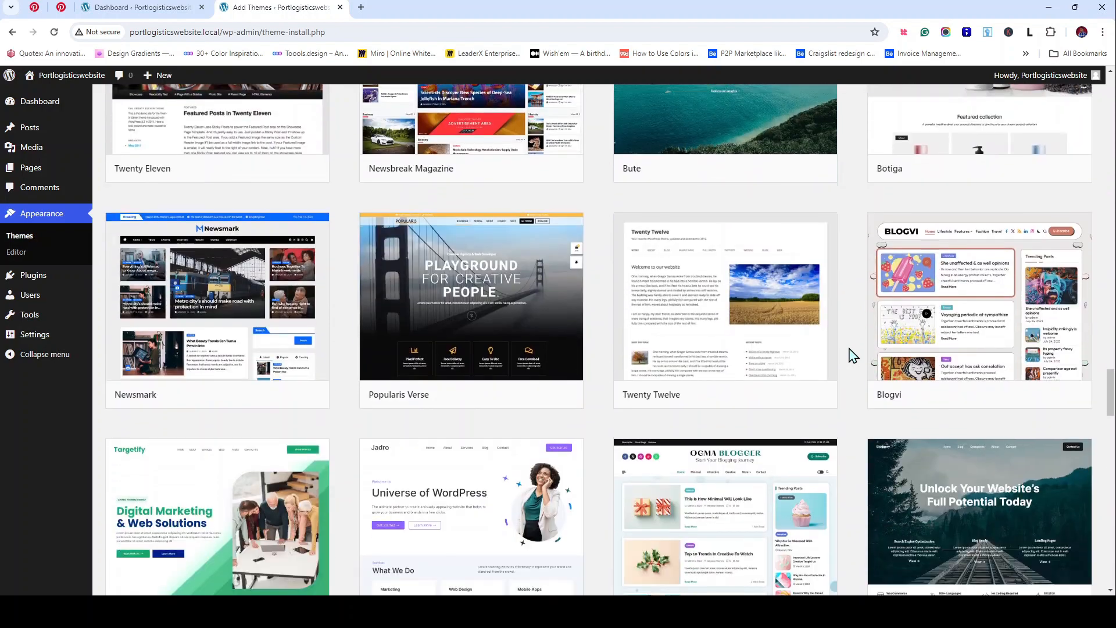
pyautogui.scroll(-2, 852, 356)
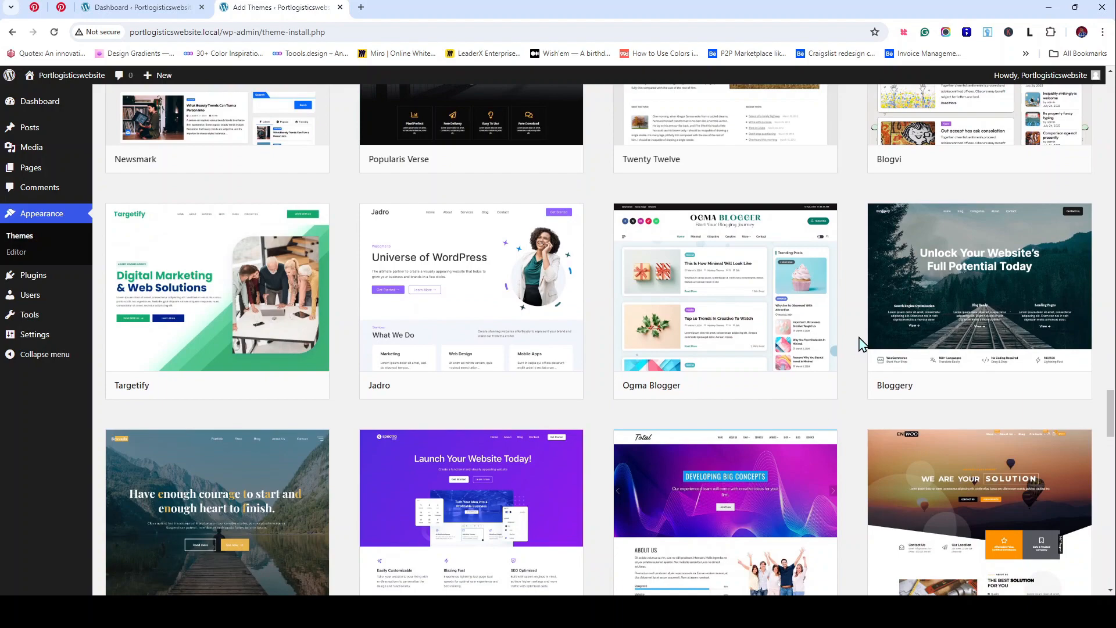
pyautogui.scroll(-2, 861, 344)
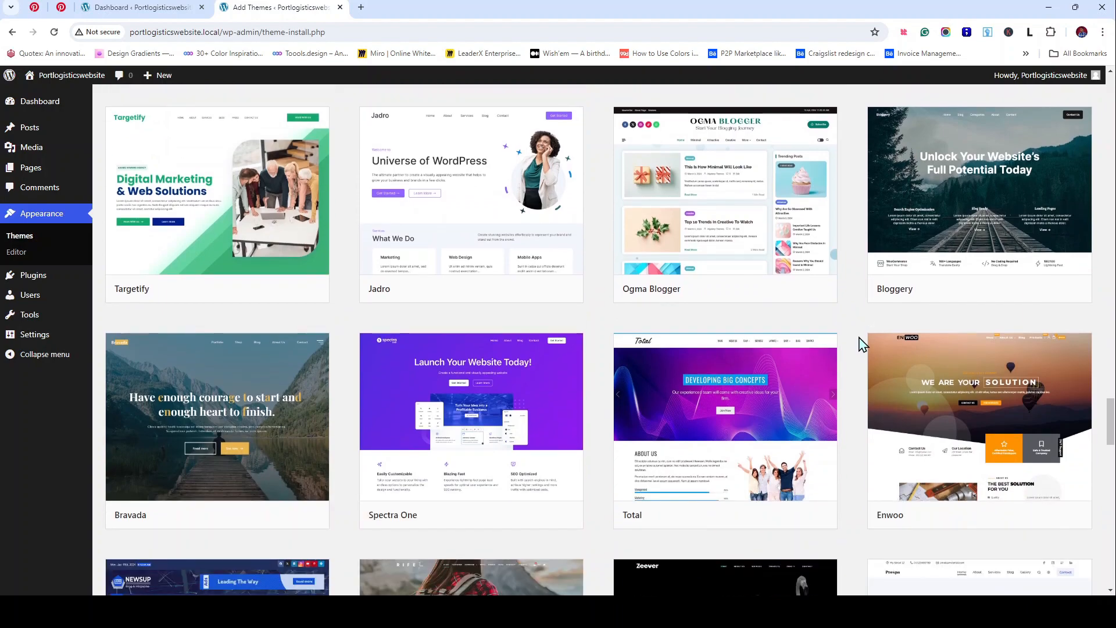
pyautogui.scroll(-2, 860, 343)
pyautogui.scroll(-7, 860, 343)
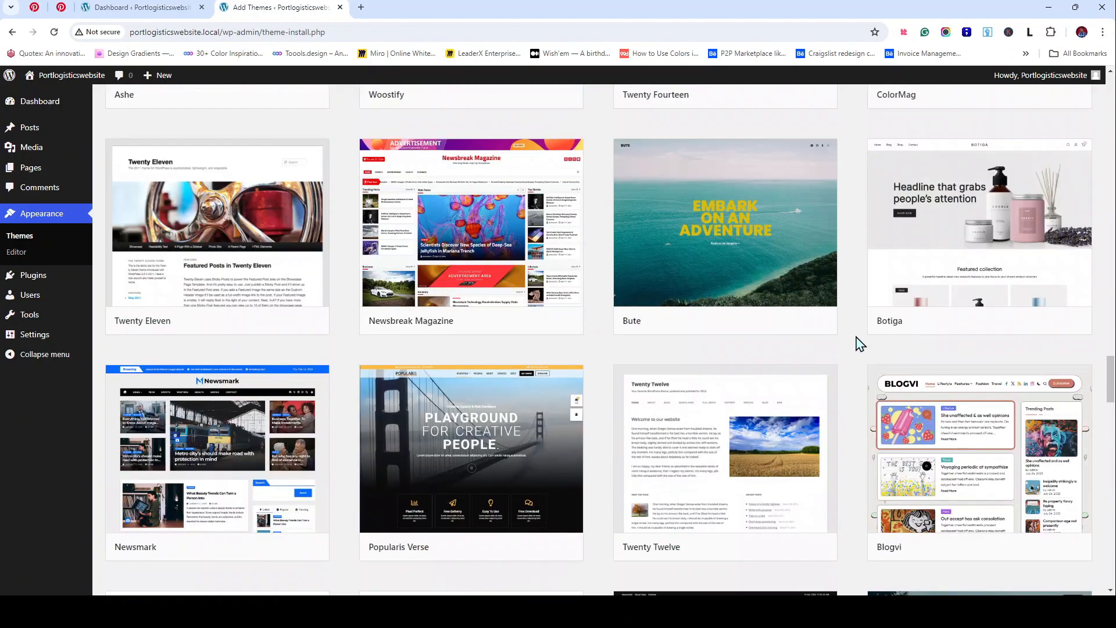
pyautogui.scroll(20, 860, 343)
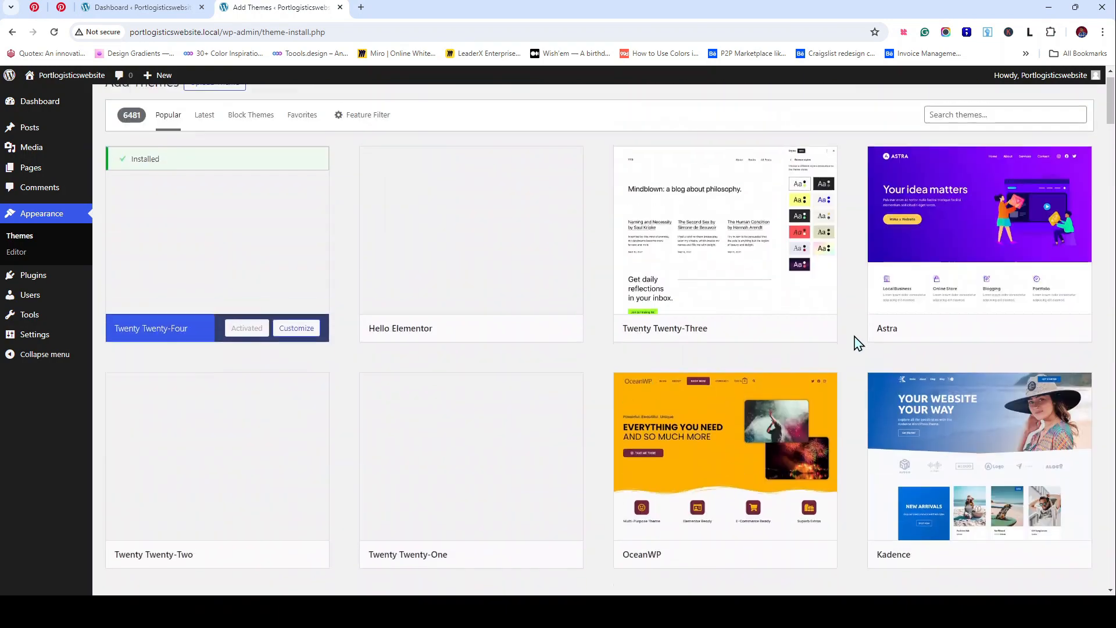
pyautogui.scroll(1, 857, 343)
pyautogui.moveTo(914, 266)
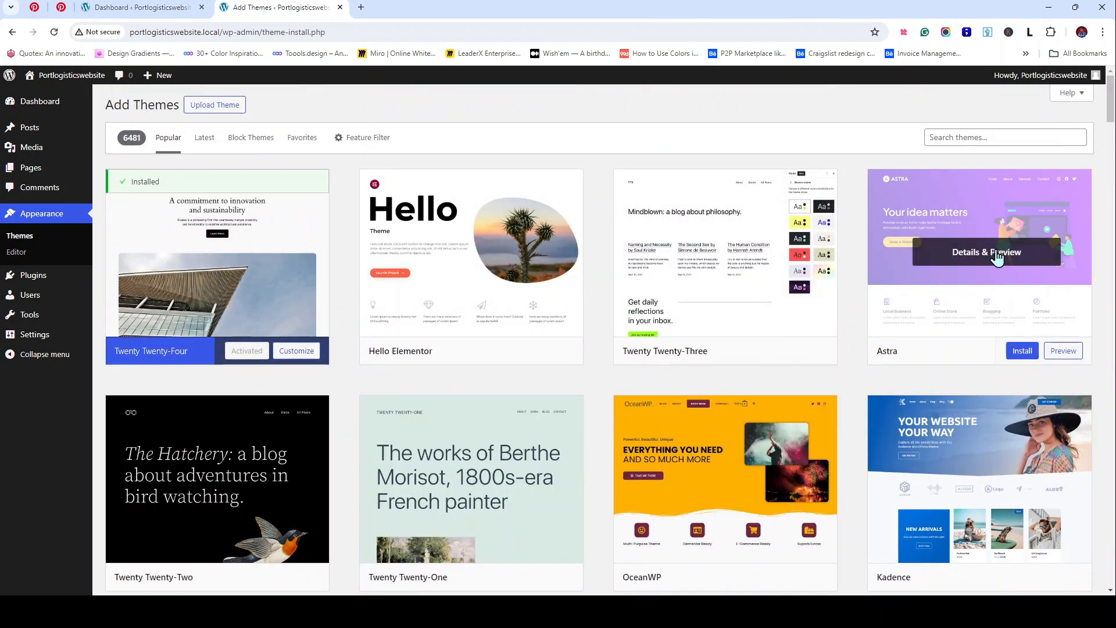
# Step: Open the Astra theme's Details & Preview and browse its demo site
pyautogui.click(997, 256)
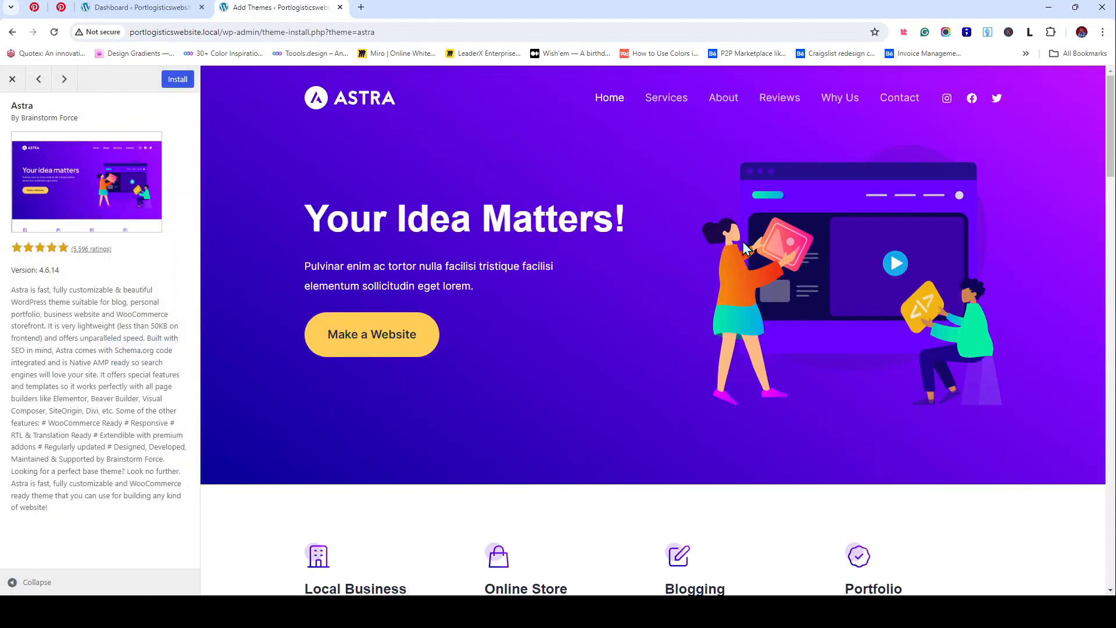
pyautogui.scroll(-6, 677, 268)
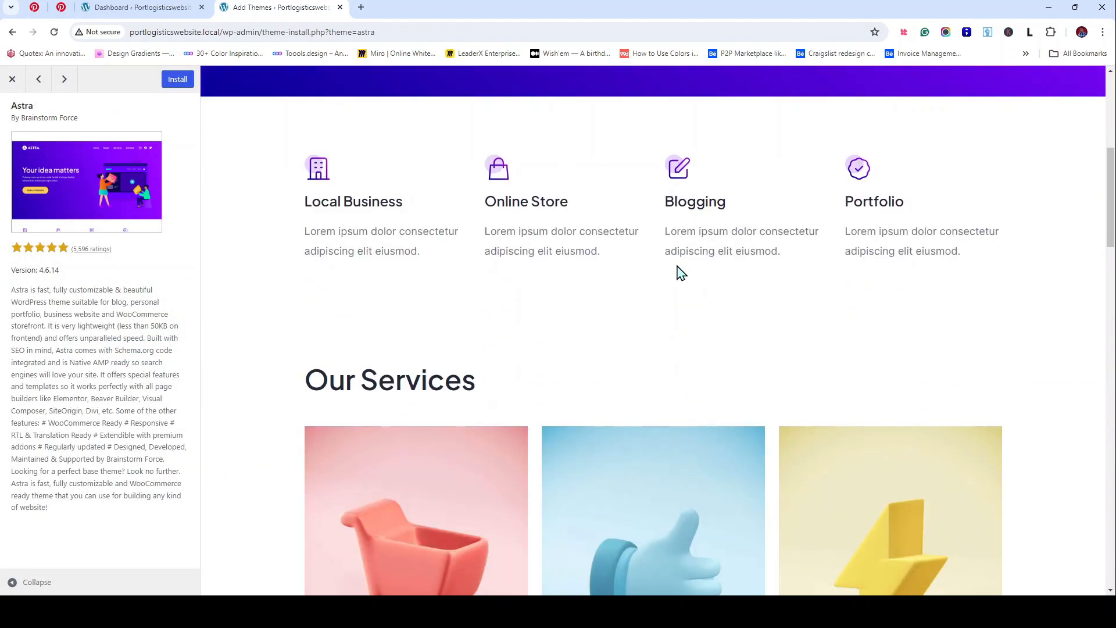
pyautogui.scroll(-20, 677, 267)
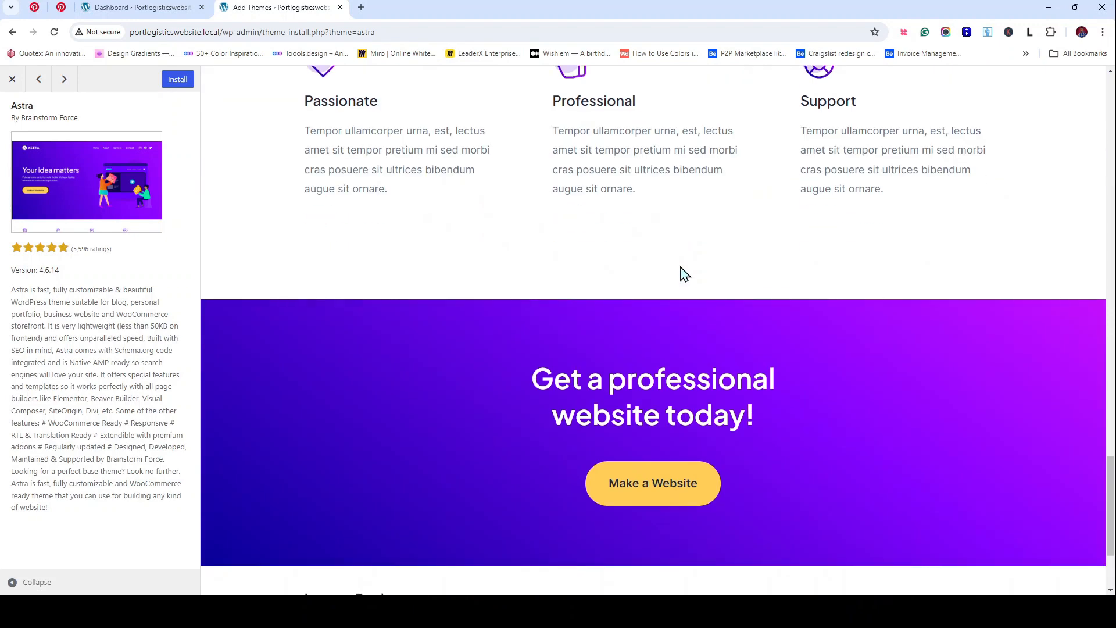
pyautogui.scroll(-3, 681, 269)
pyautogui.scroll(20, 682, 267)
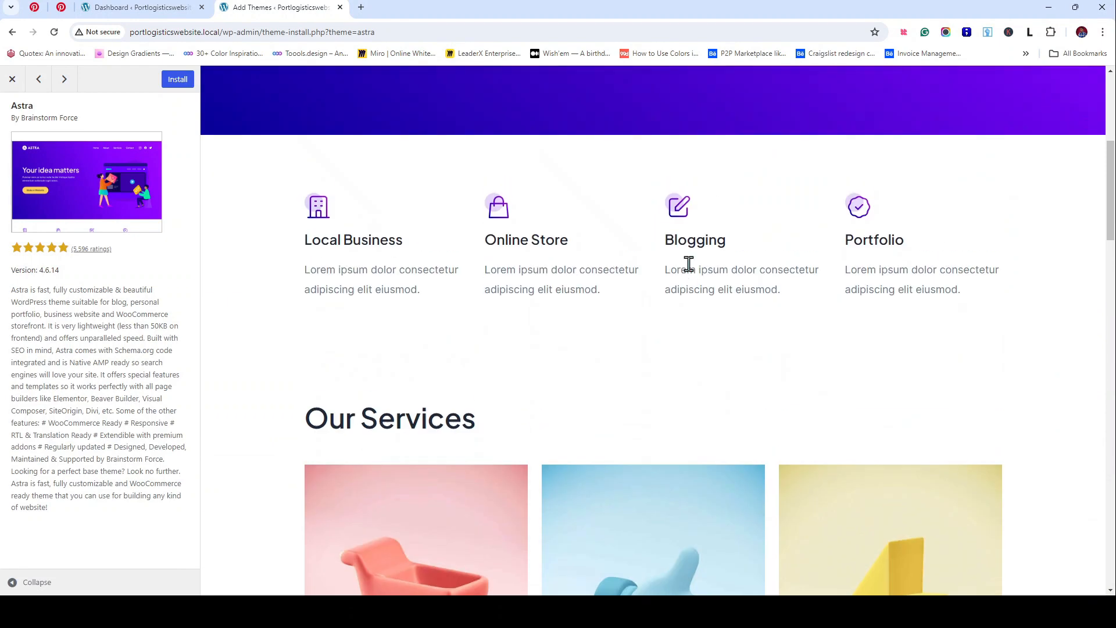
pyautogui.scroll(6, 692, 266)
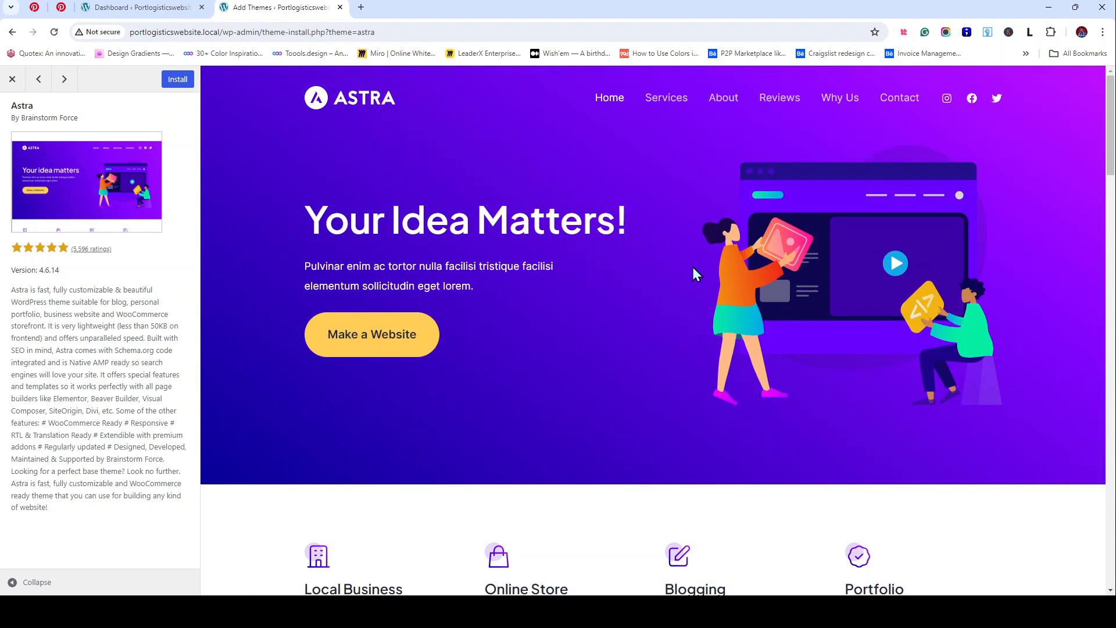
pyautogui.scroll(-10, 693, 268)
pyautogui.scroll(-20, 696, 274)
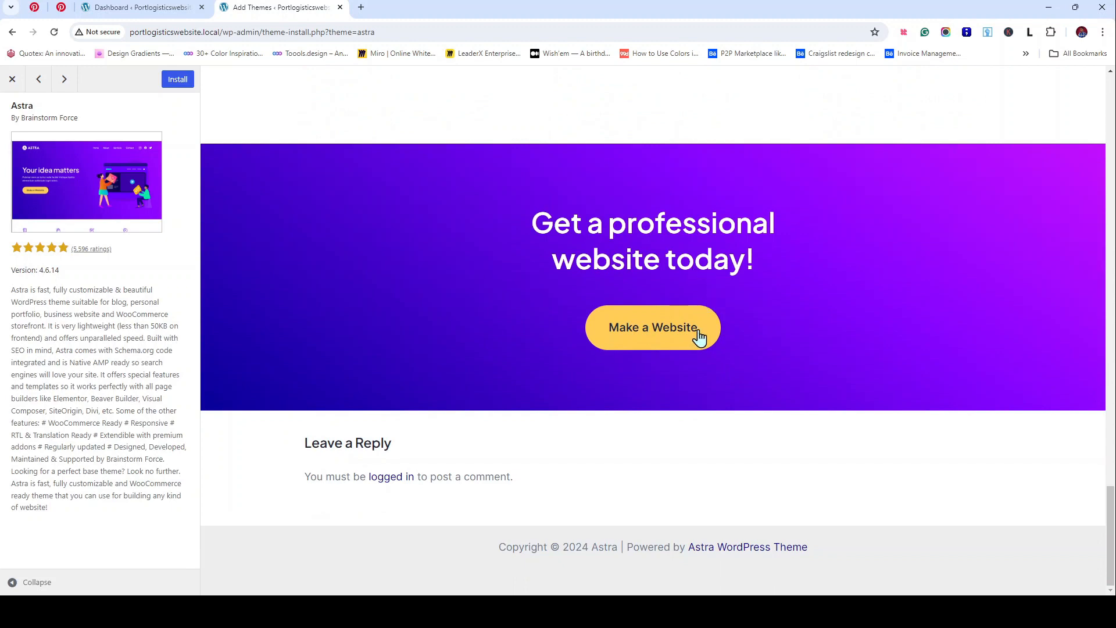
pyautogui.scroll(10, 665, 250)
pyautogui.scroll(10, 664, 249)
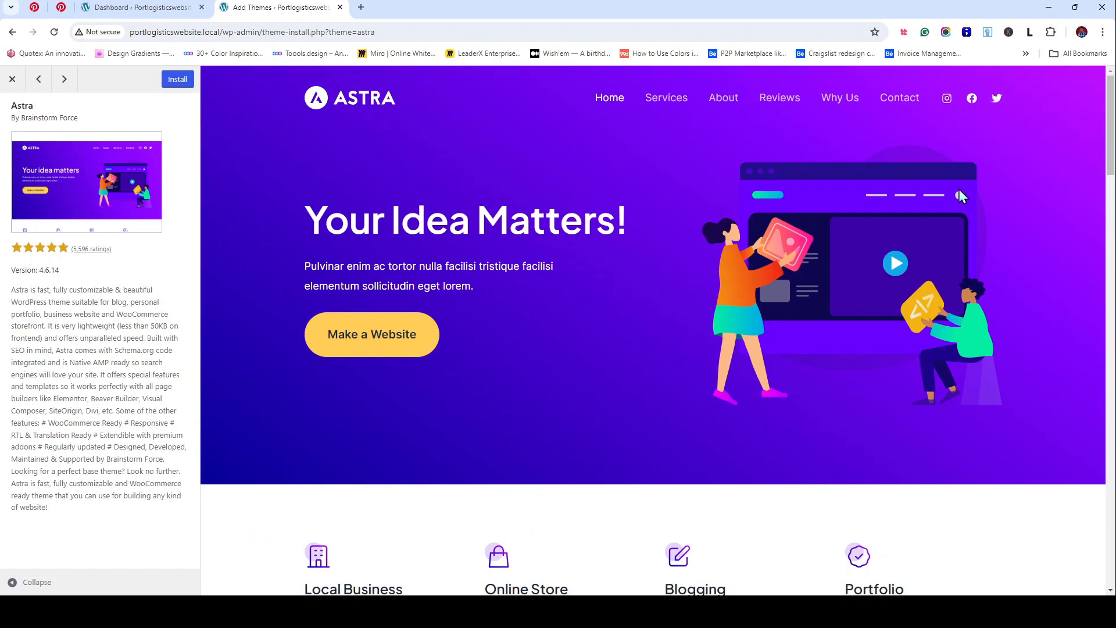
# Step: Begin installing Astra from the preview sidebar
pyautogui.scroll(-20, 904, 273)
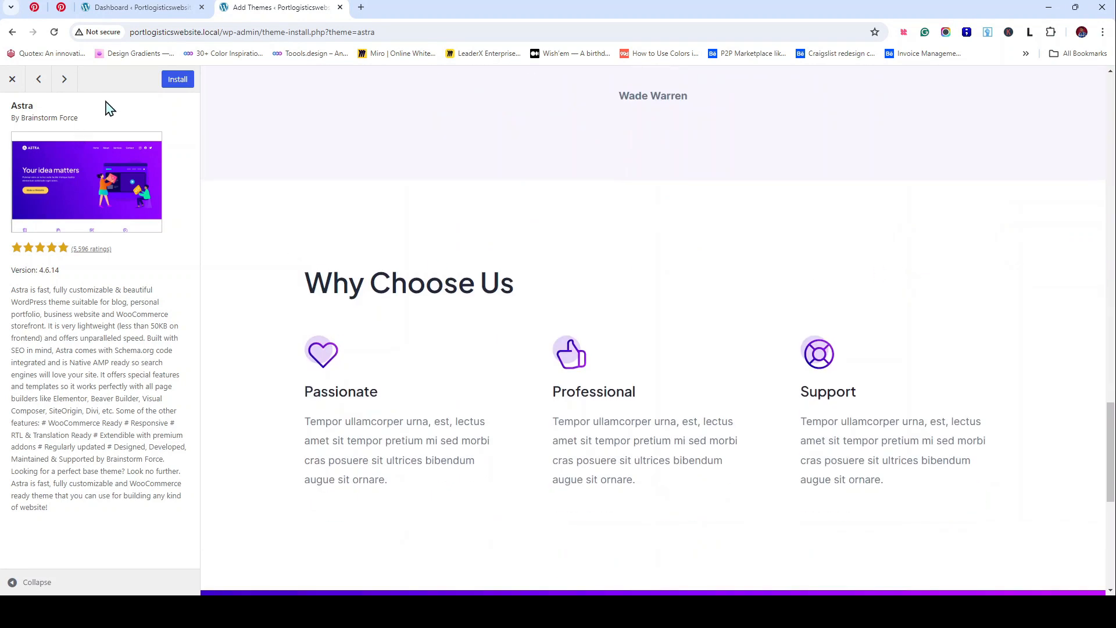
pyautogui.click(175, 81)
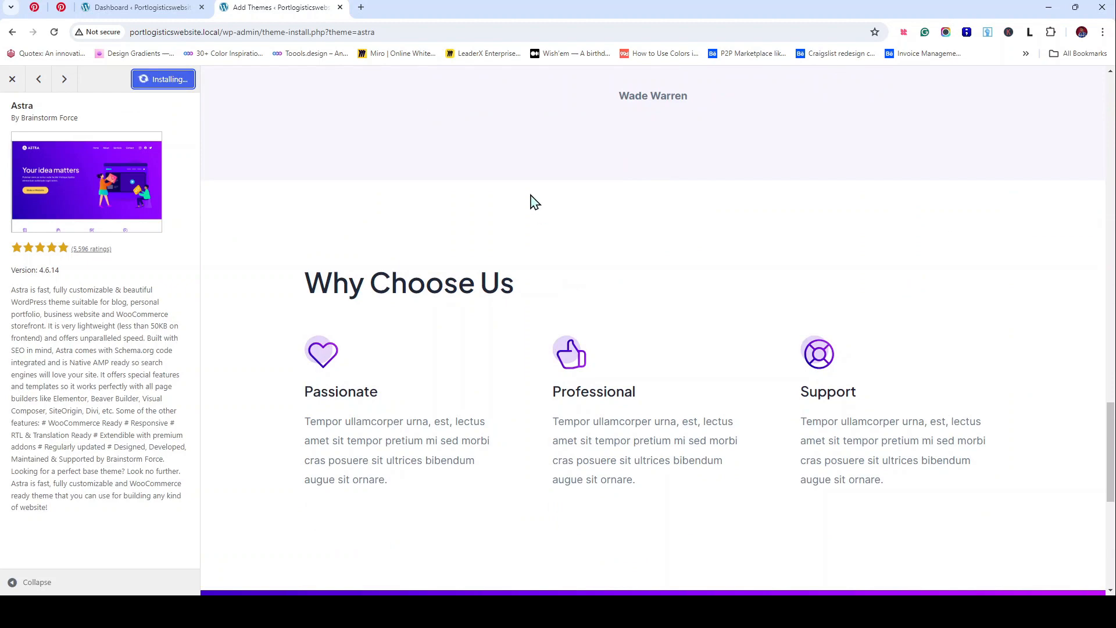
pyautogui.scroll(15, 553, 207)
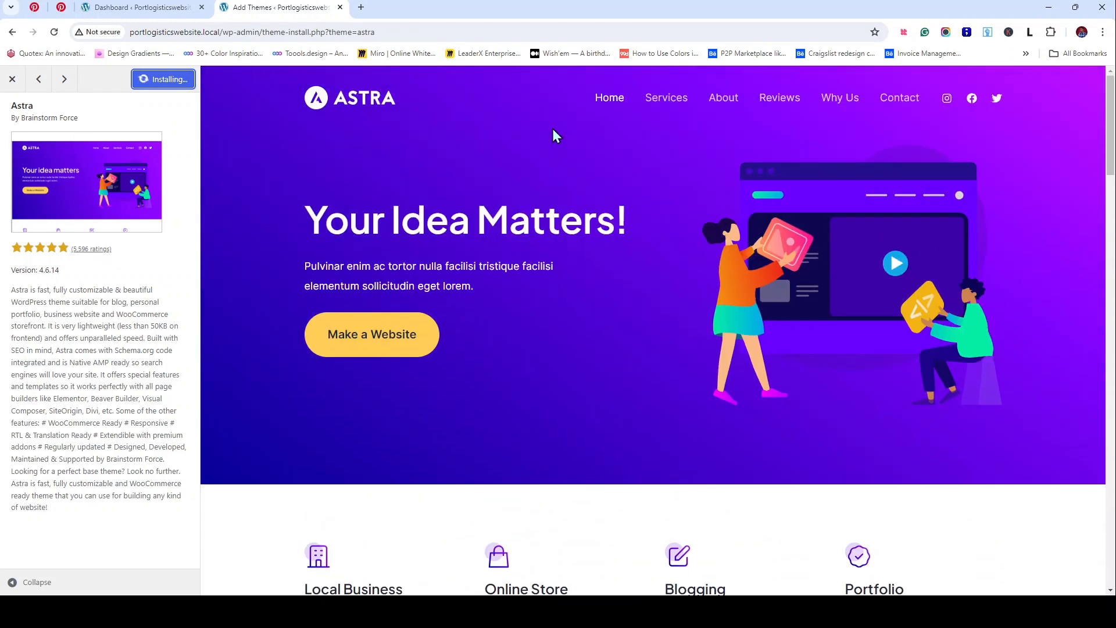
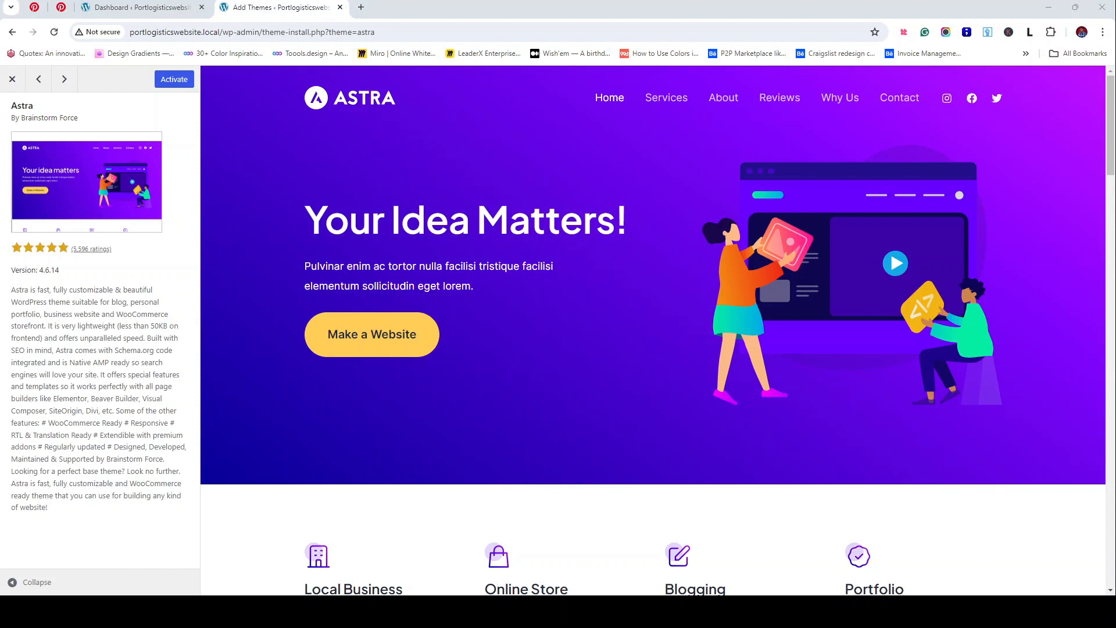
# Step: Activate the Astra theme from its preview sidebar
pyautogui.click(170, 87)
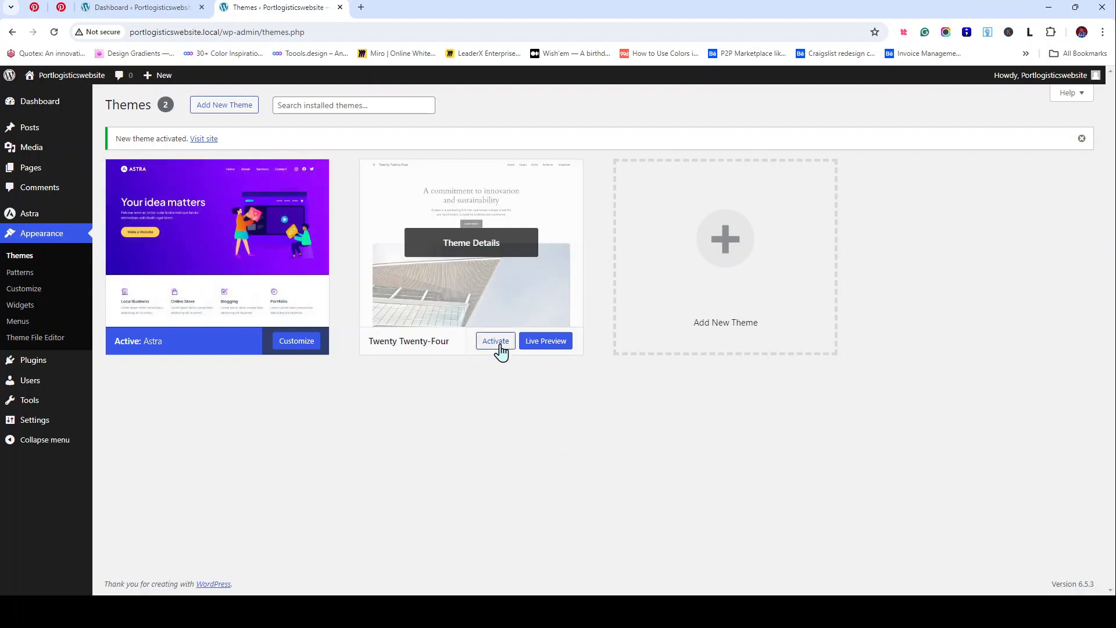
# Step: Delete the Twenty Twenty-Four theme from its Theme Details and confirm with OK
pyautogui.click(484, 240)
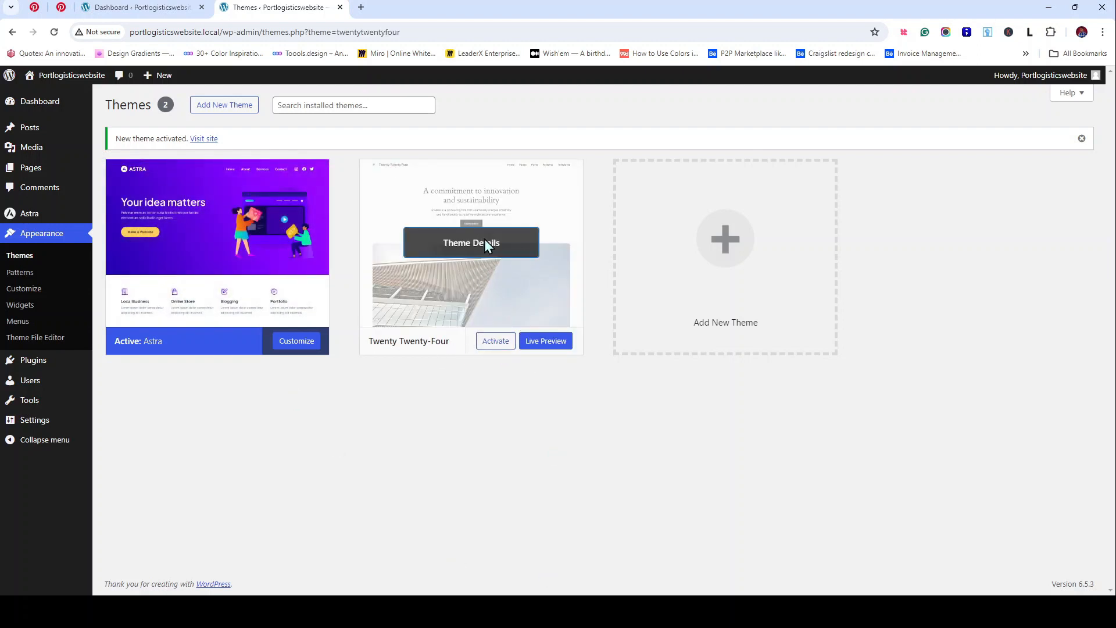
pyautogui.click(617, 565)
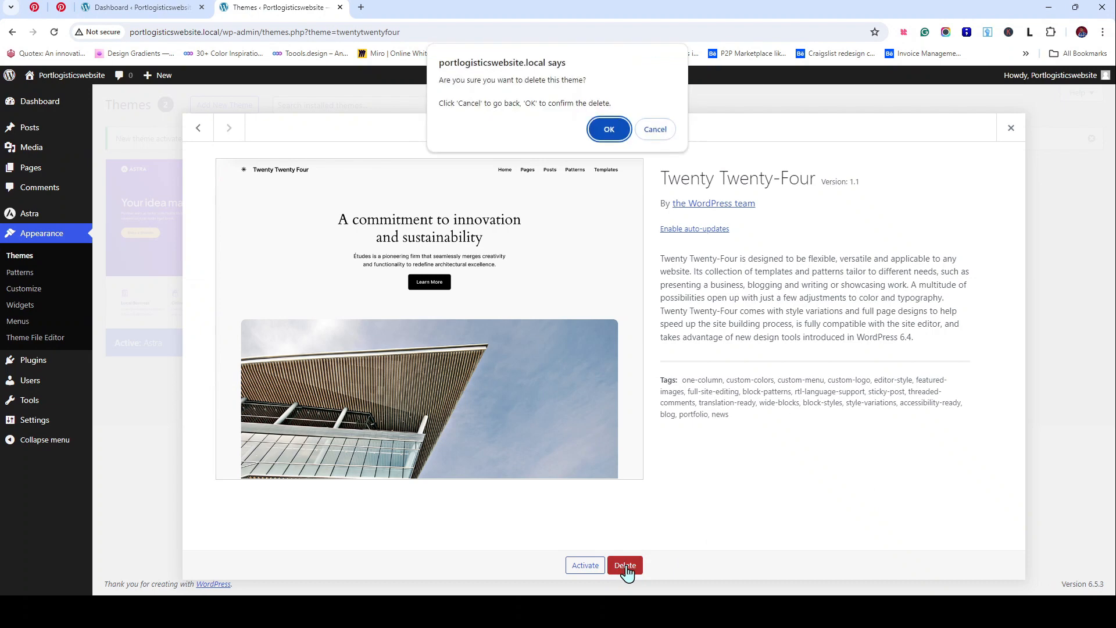
pyautogui.click(609, 129)
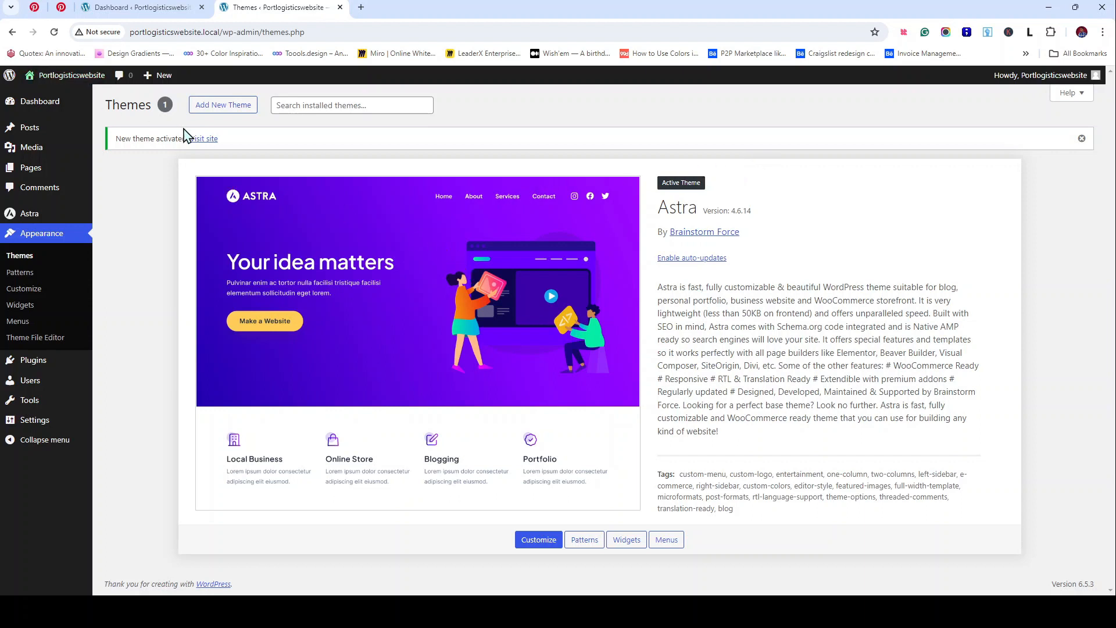
# Step: View and reload the live front page, opening it in extra browser tabs
pyautogui.click(204, 142)
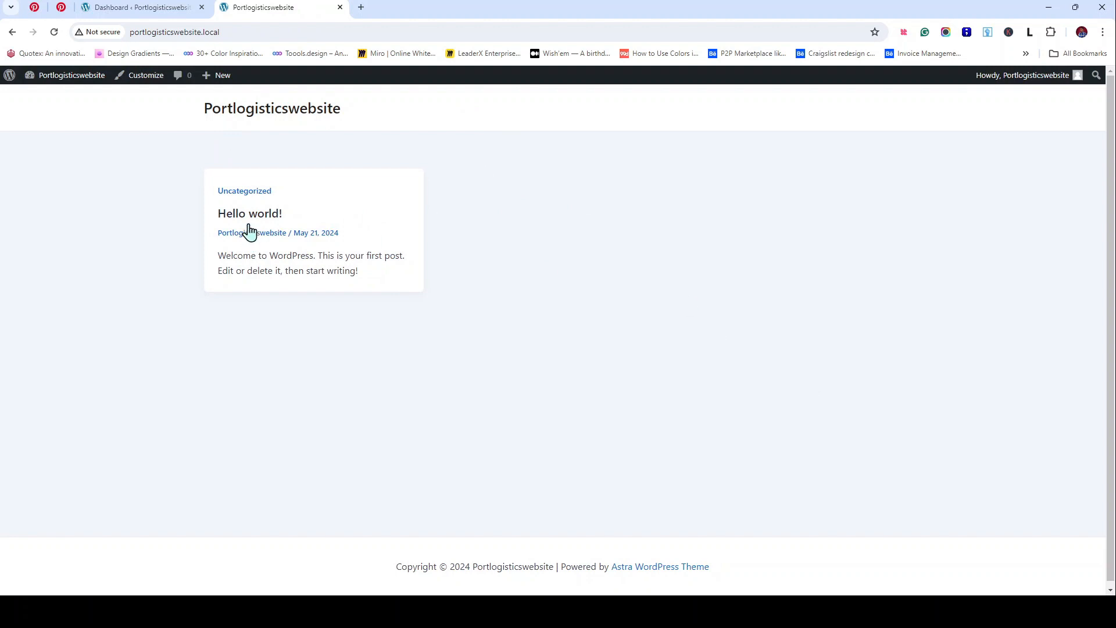
pyautogui.click(254, 119)
pyautogui.click(150, 7)
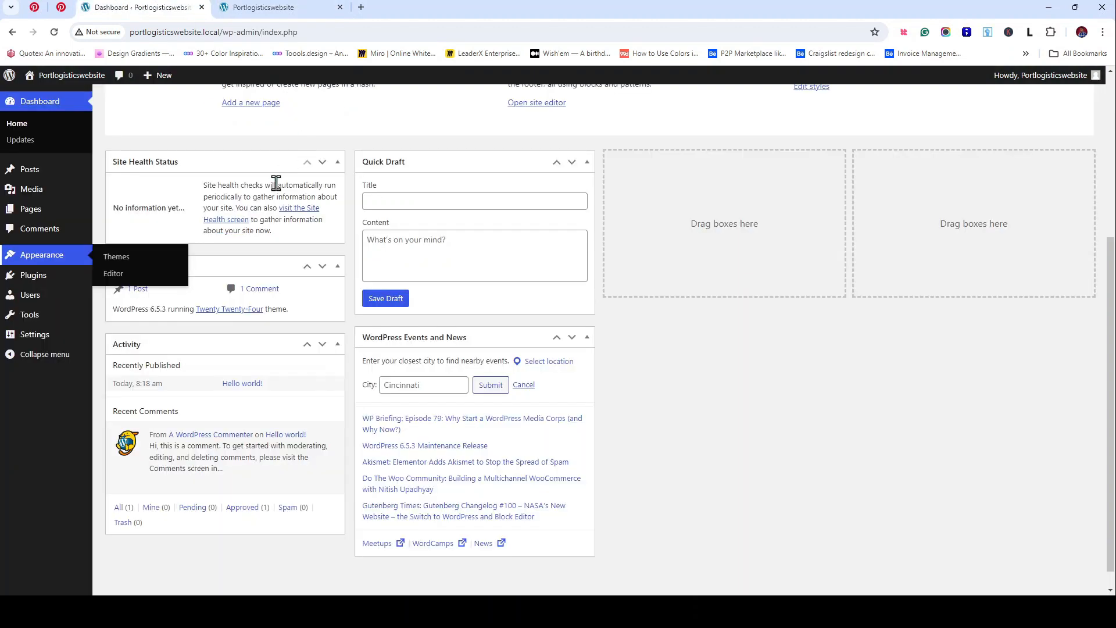
pyautogui.moveTo(36, 92)
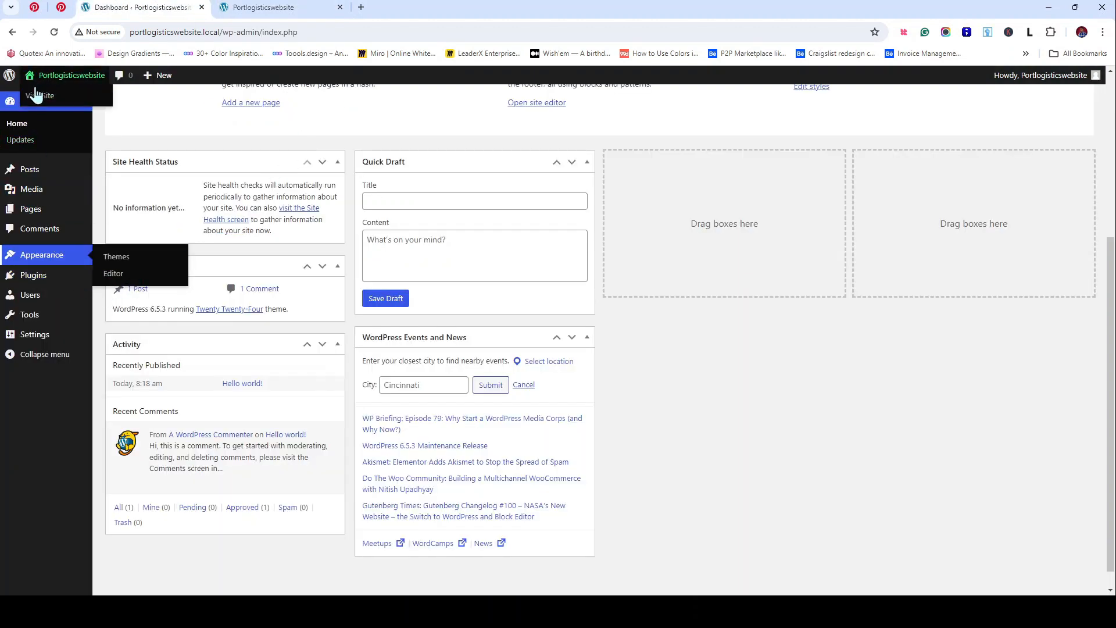
pyautogui.keyDown('ctrl'); pyautogui.click(64, 105); pyautogui.keyUp('ctrl')
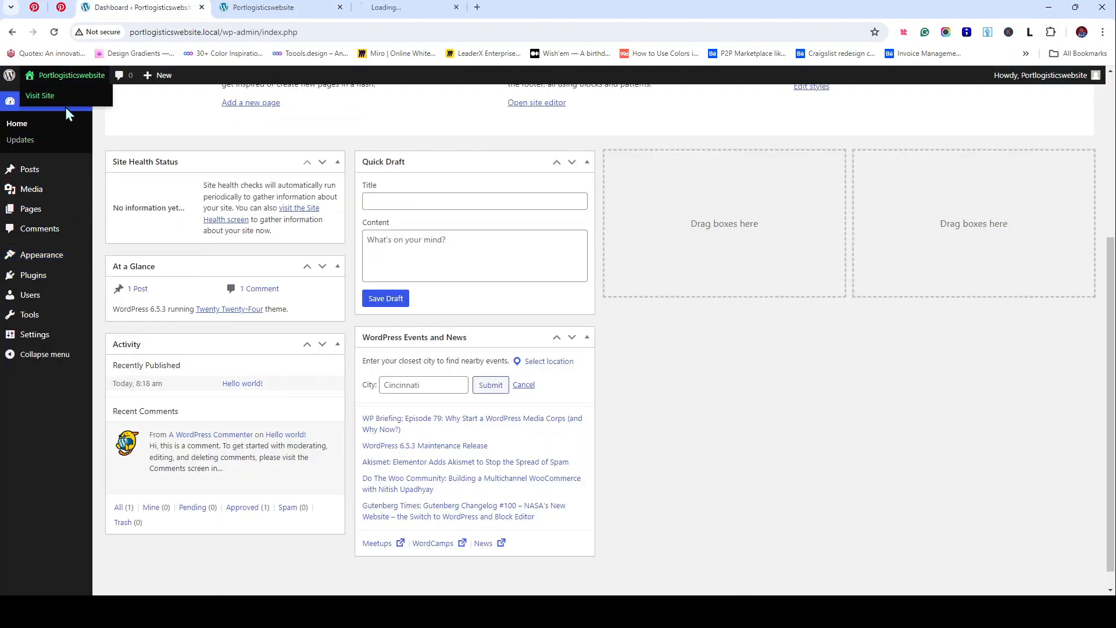
pyautogui.click(441, 6)
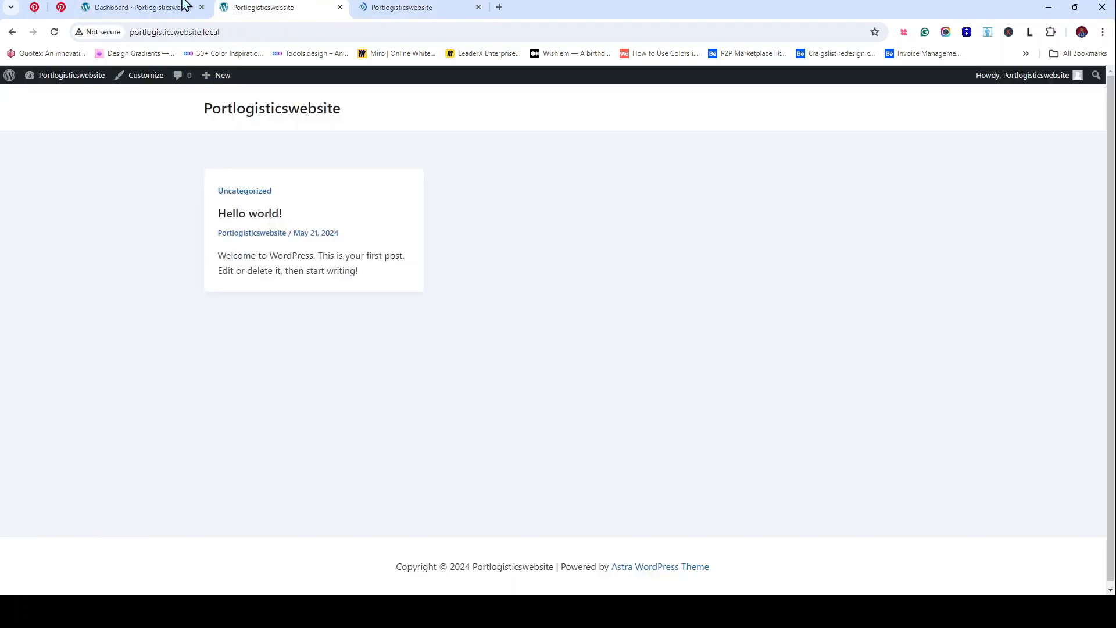
pyautogui.click(186, 7)
pyautogui.click(299, 13)
pyautogui.click(422, 7)
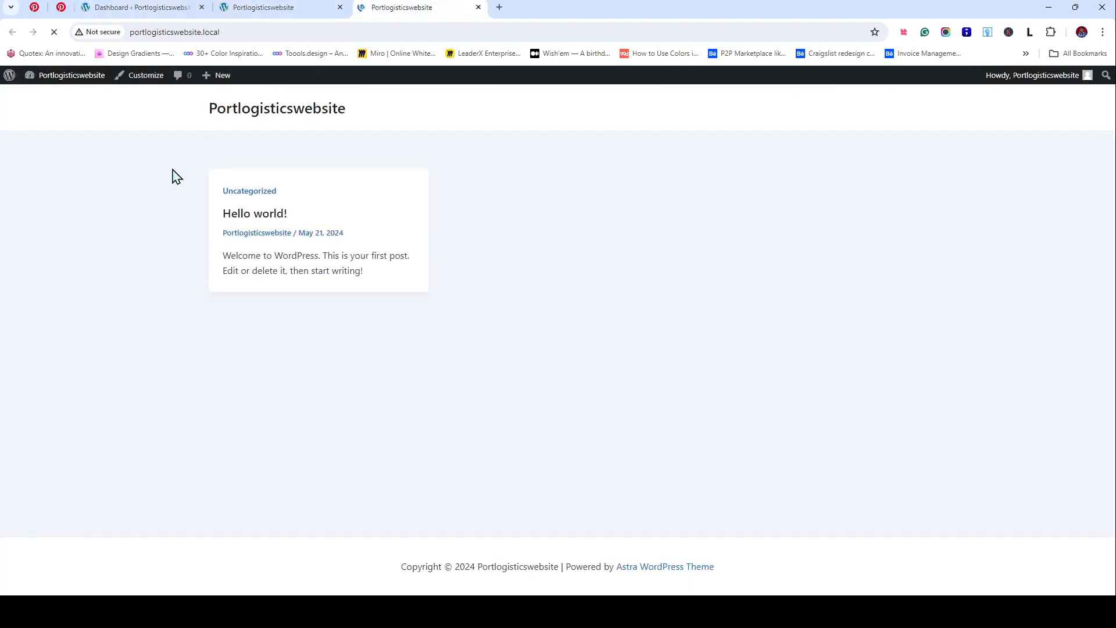
pyautogui.click(237, 3)
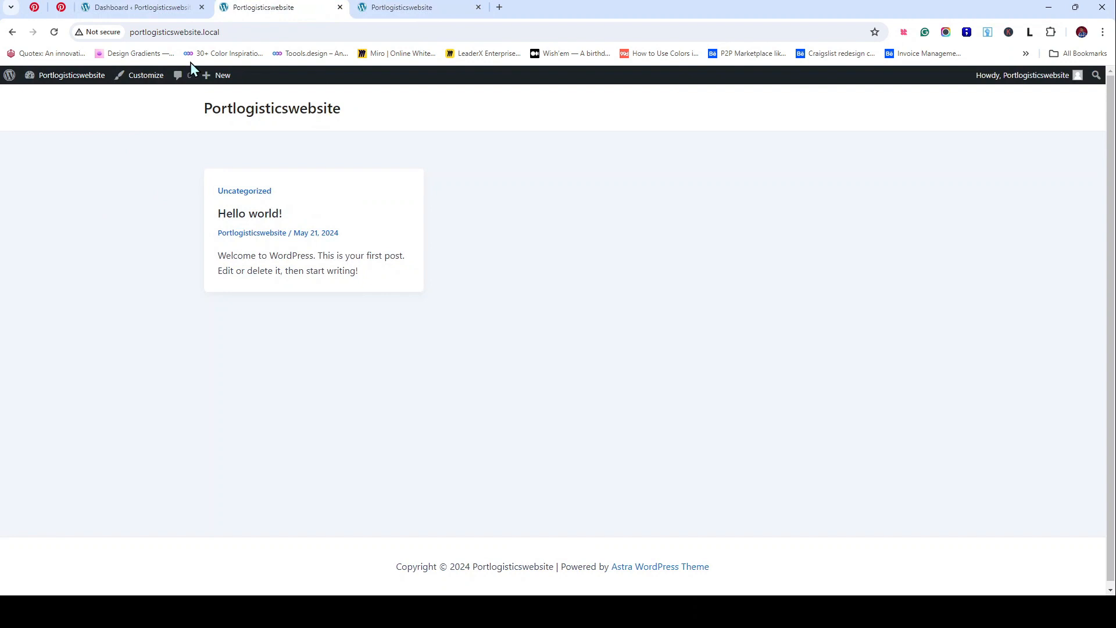
pyautogui.click(154, 8)
# Step: Open Pages > All Pages in a new tab and review the site's pages
pyautogui.moveTo(29, 210)
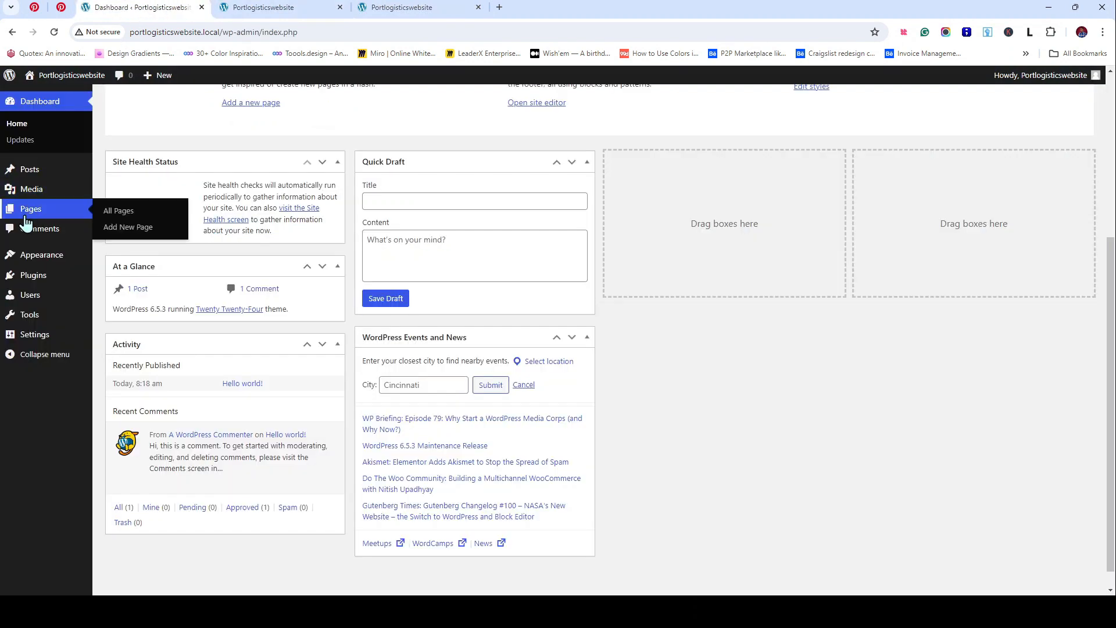
pyautogui.middleClick(264, 107)
pyautogui.click(540, 8)
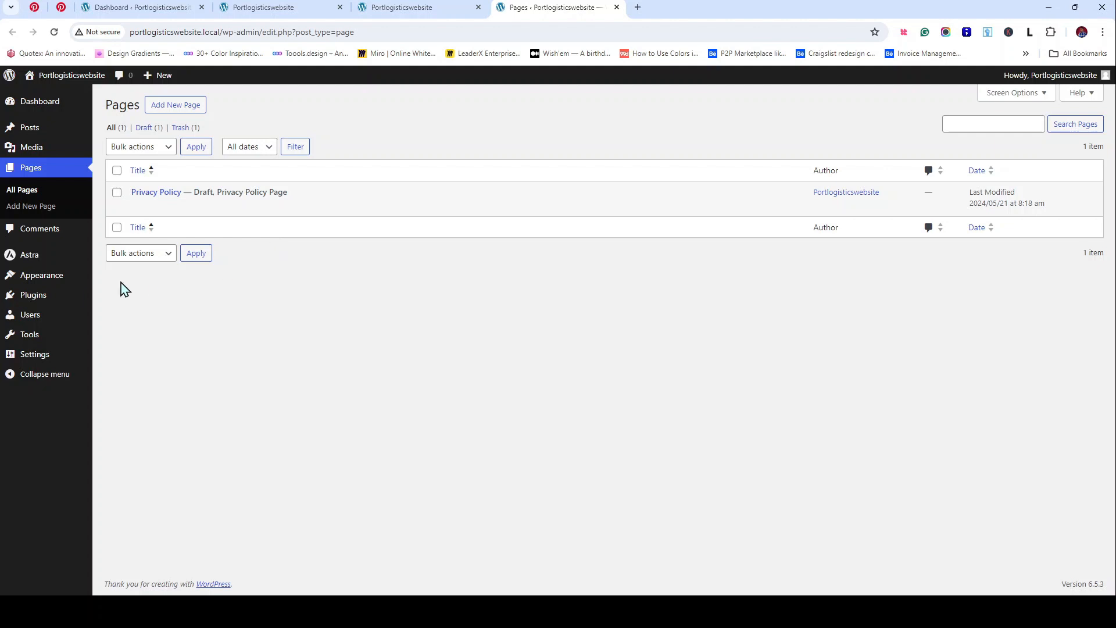
pyautogui.moveTo(66, 286)
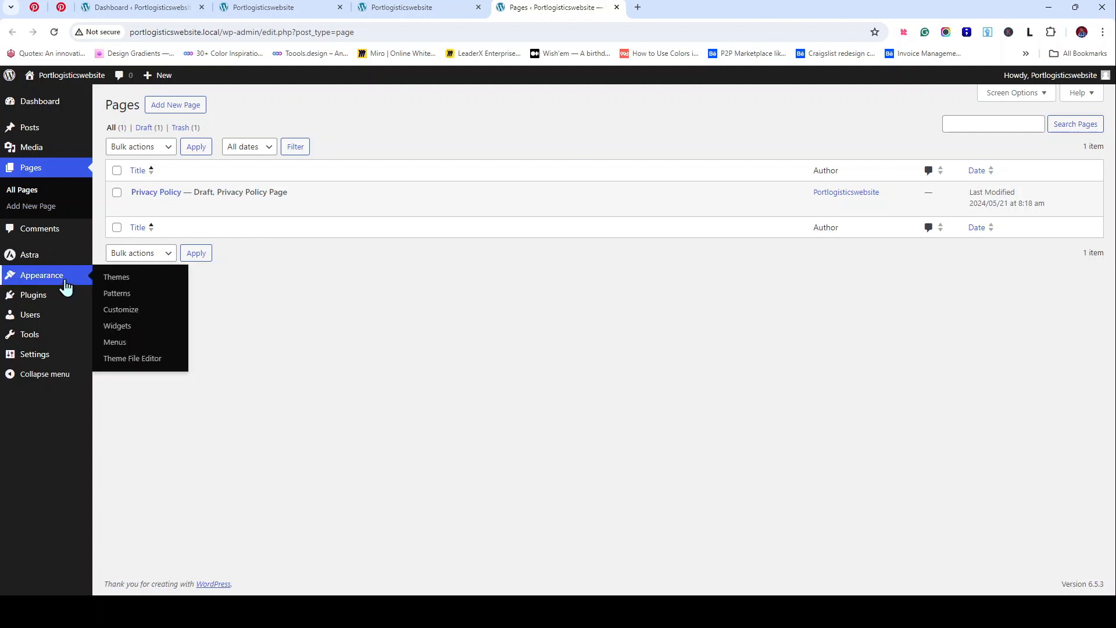
# Step: Close the extra front-page and pages tabs and head to the admin Themes page
pyautogui.click(371, 9)
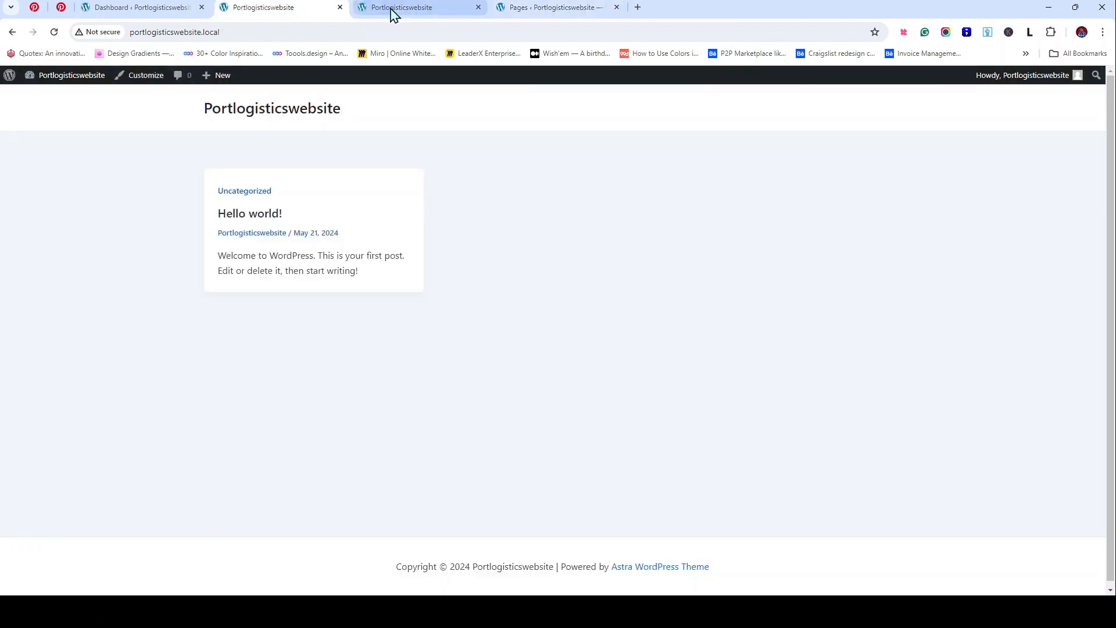
pyautogui.click(340, 8)
pyautogui.click(341, 7)
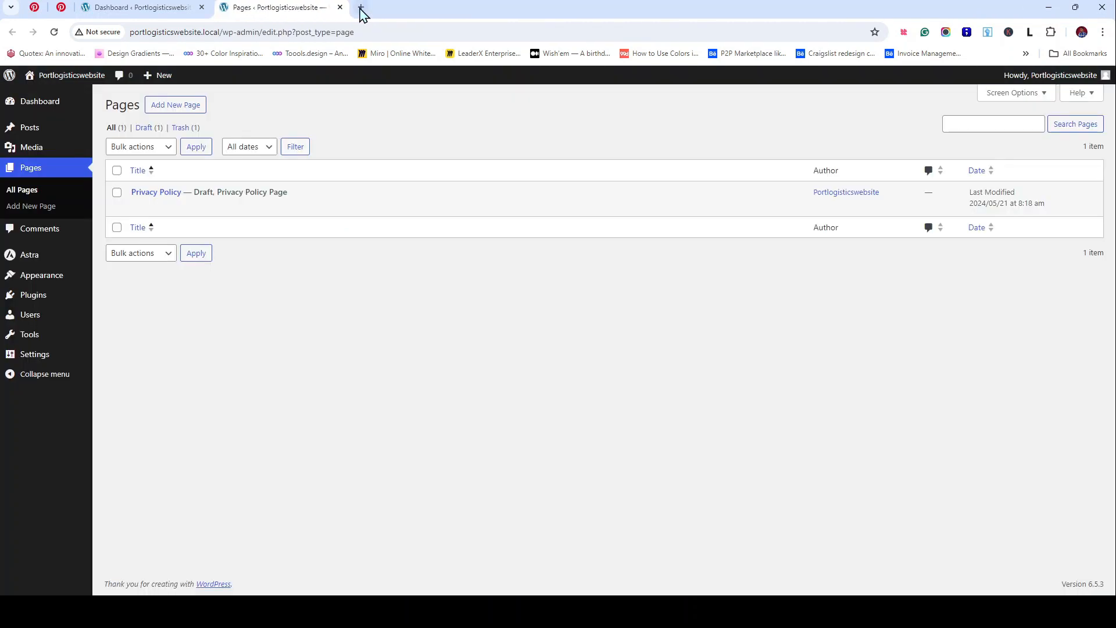
pyautogui.click(341, 8)
pyautogui.moveTo(40, 261)
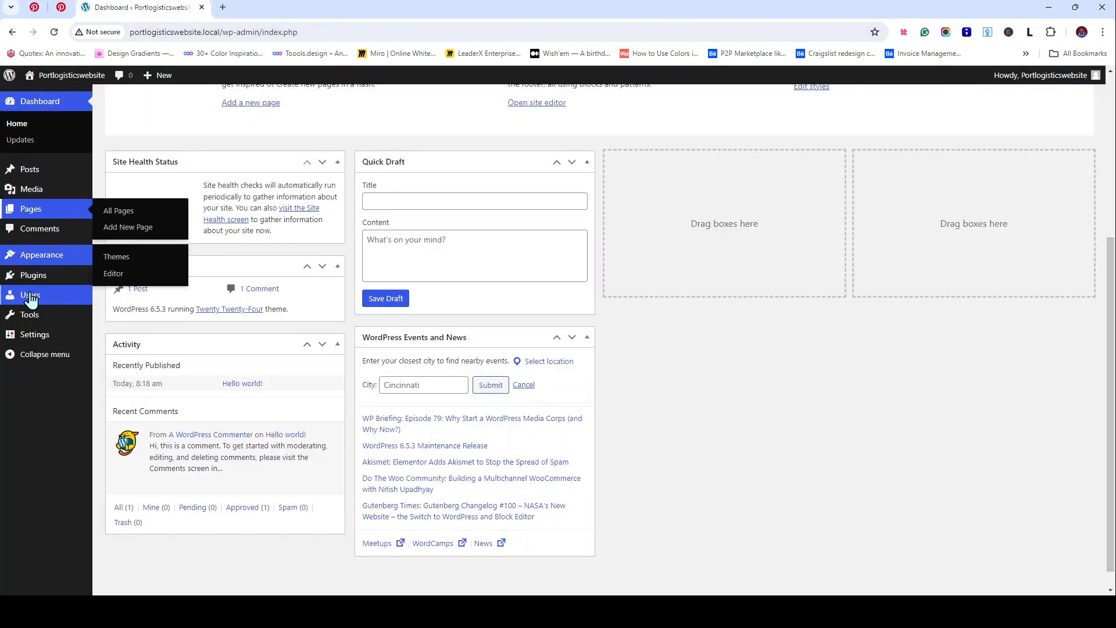
pyautogui.click(125, 263)
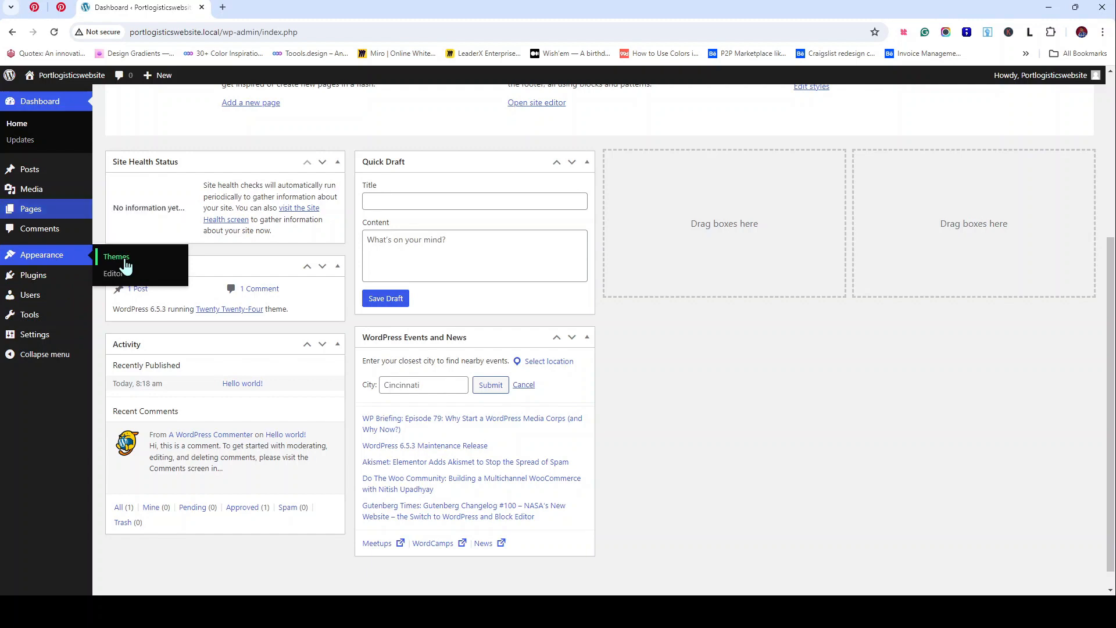
# Step: Go from Appearance > Themes to Menus, then launch the Astra Customizer
pyautogui.middleClick(153, 274)
pyautogui.click(328, 7)
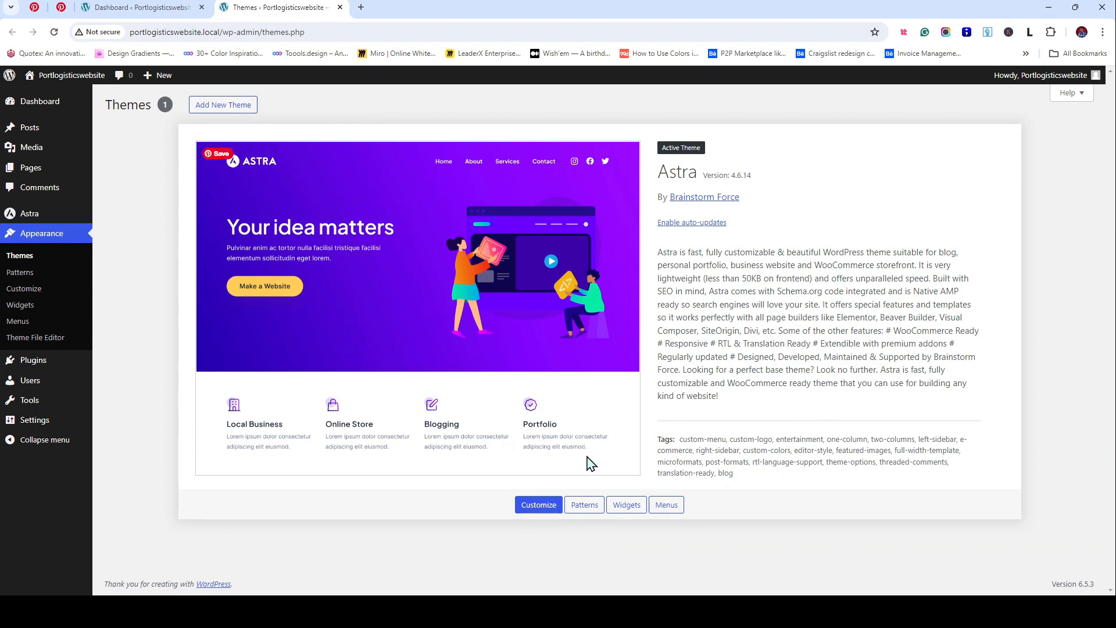
pyautogui.click(20, 325)
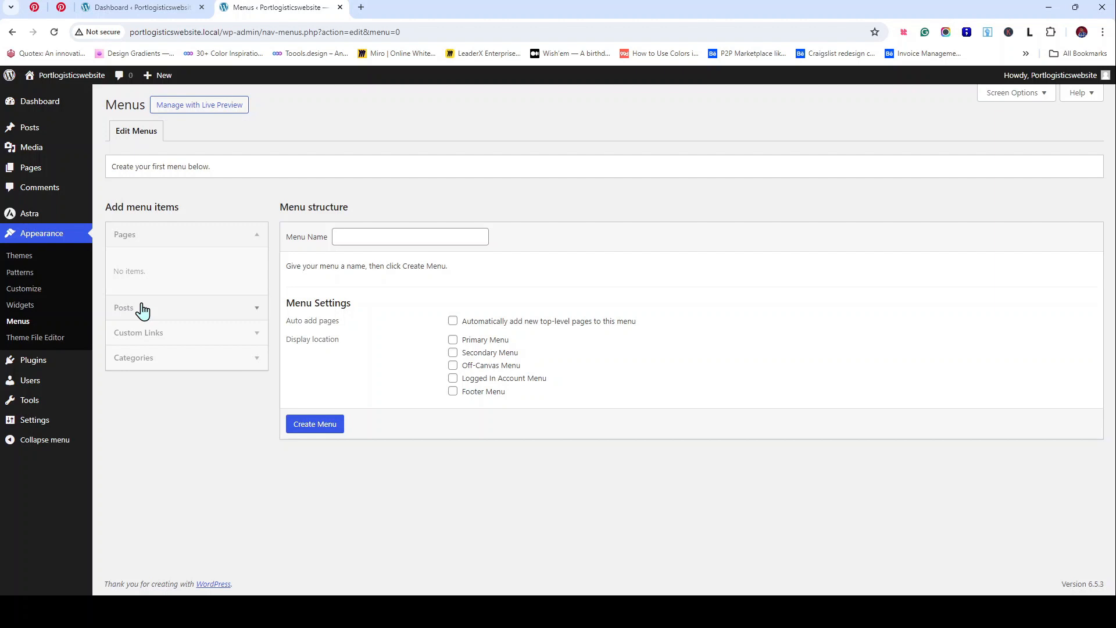
pyautogui.click(31, 295)
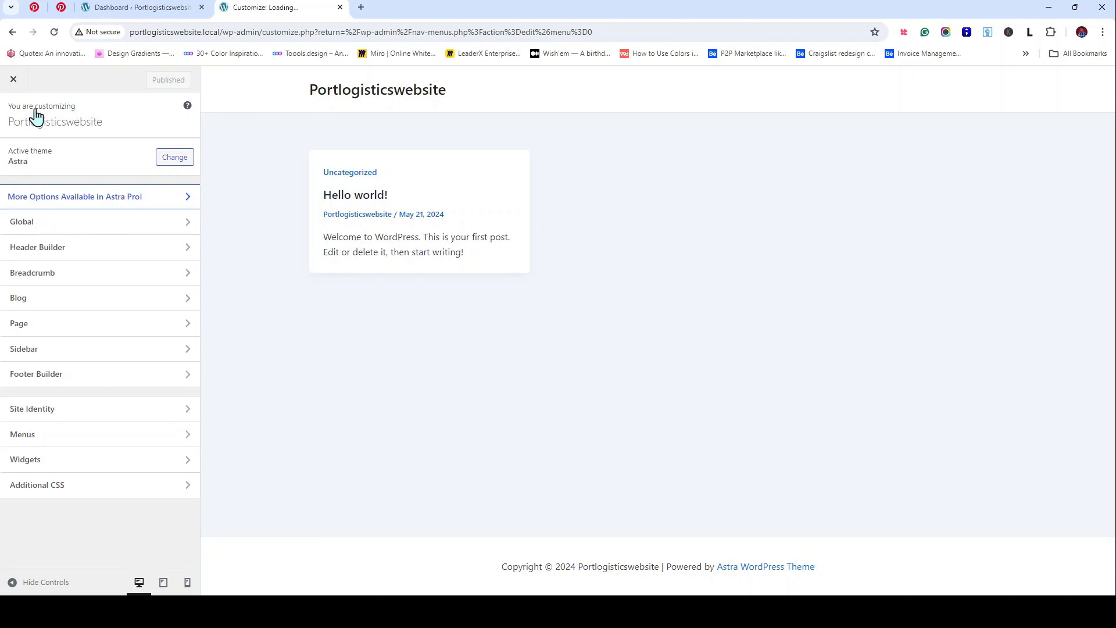
# Step: Close and reopen the Customizer, then open Global > Typography
pyautogui.click(13, 81)
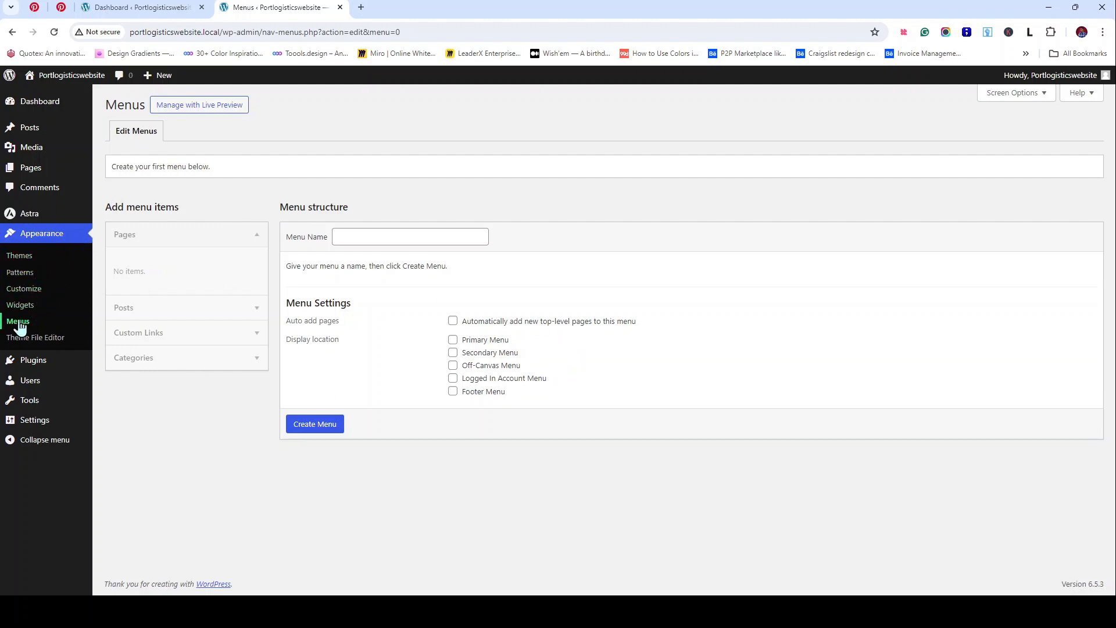
pyautogui.click(34, 292)
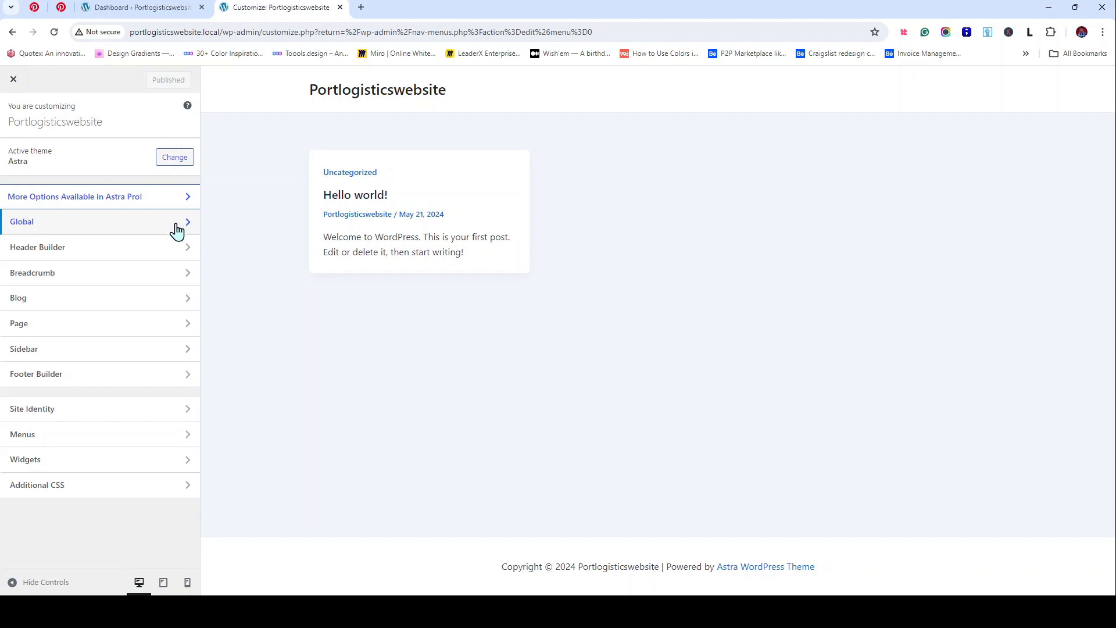
pyautogui.click(179, 228)
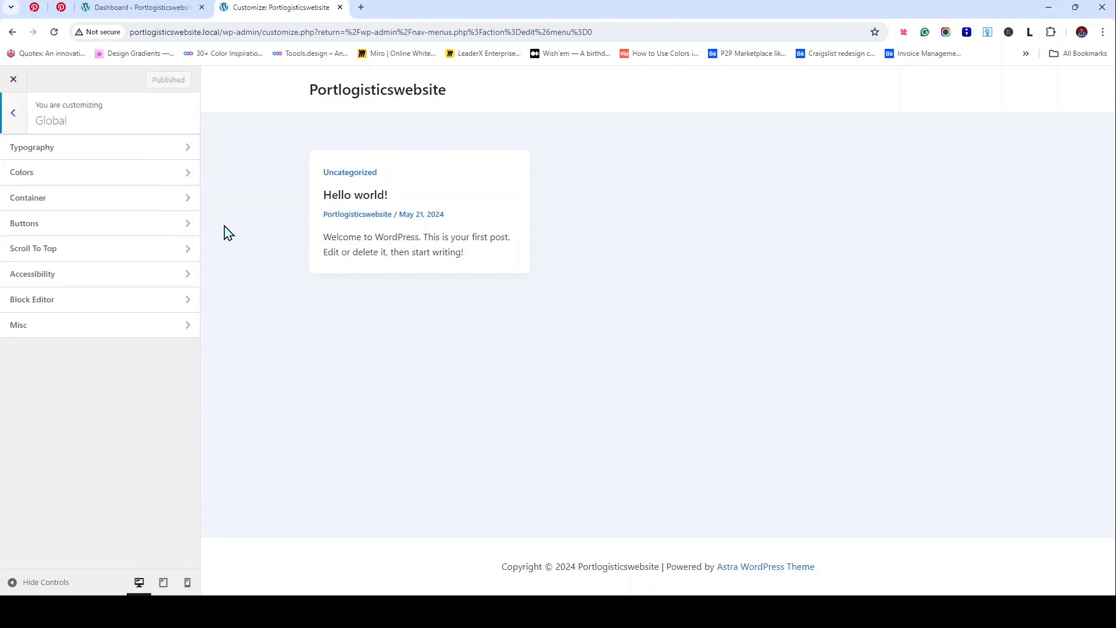
pyautogui.click(145, 152)
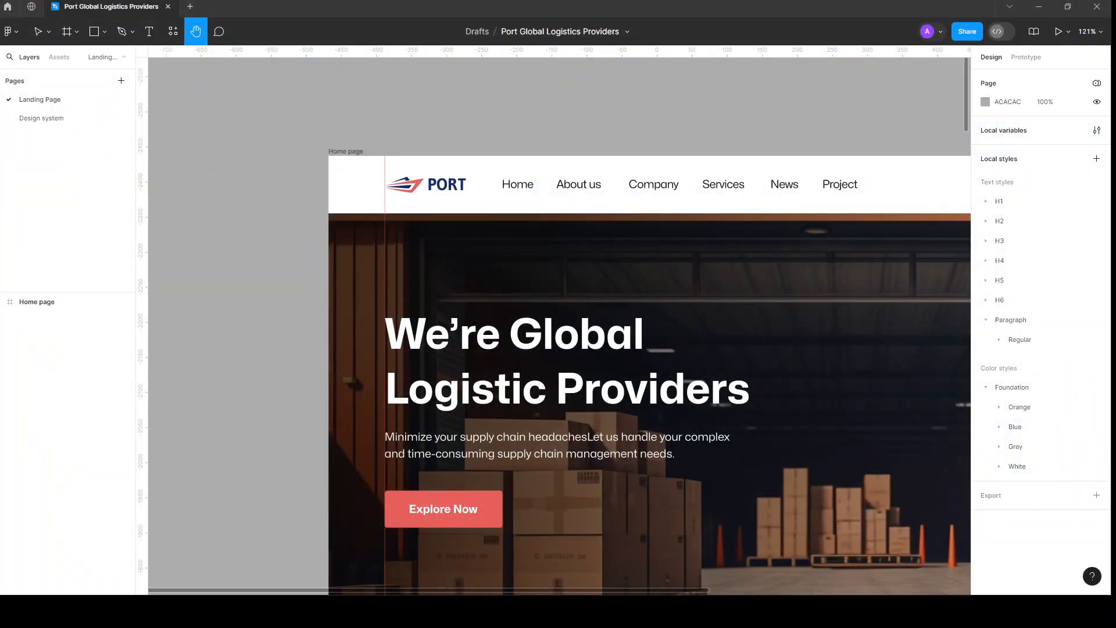
# Step: Apply the H1 bold text style to the hero heading 'We're Global Logistic Providers'
pyautogui.scroll(-5, 535, 347)
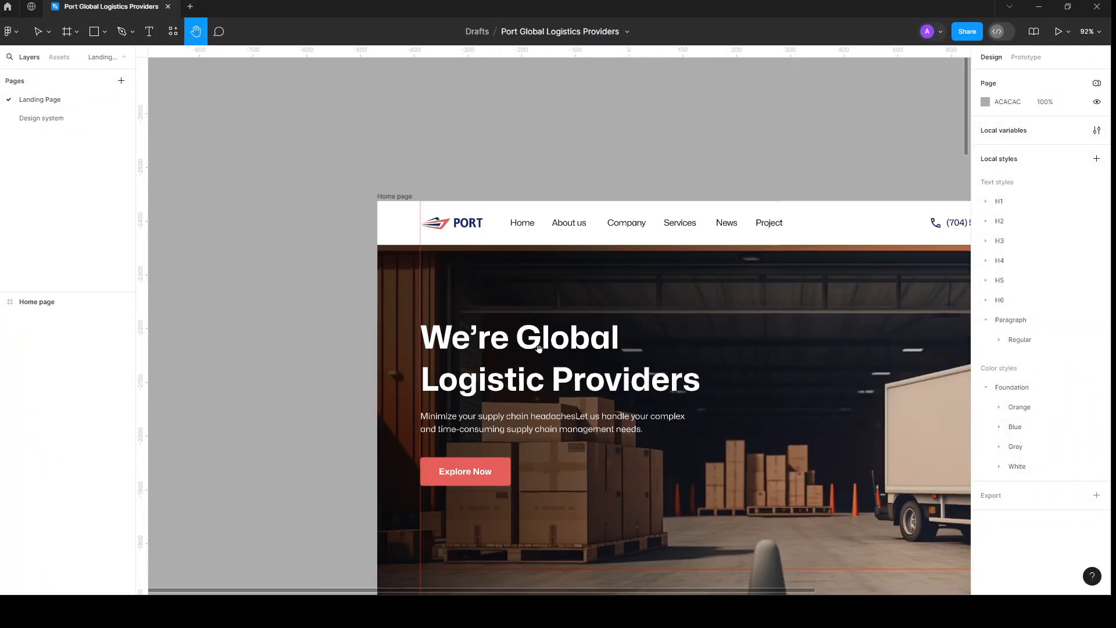
pyautogui.press('v')
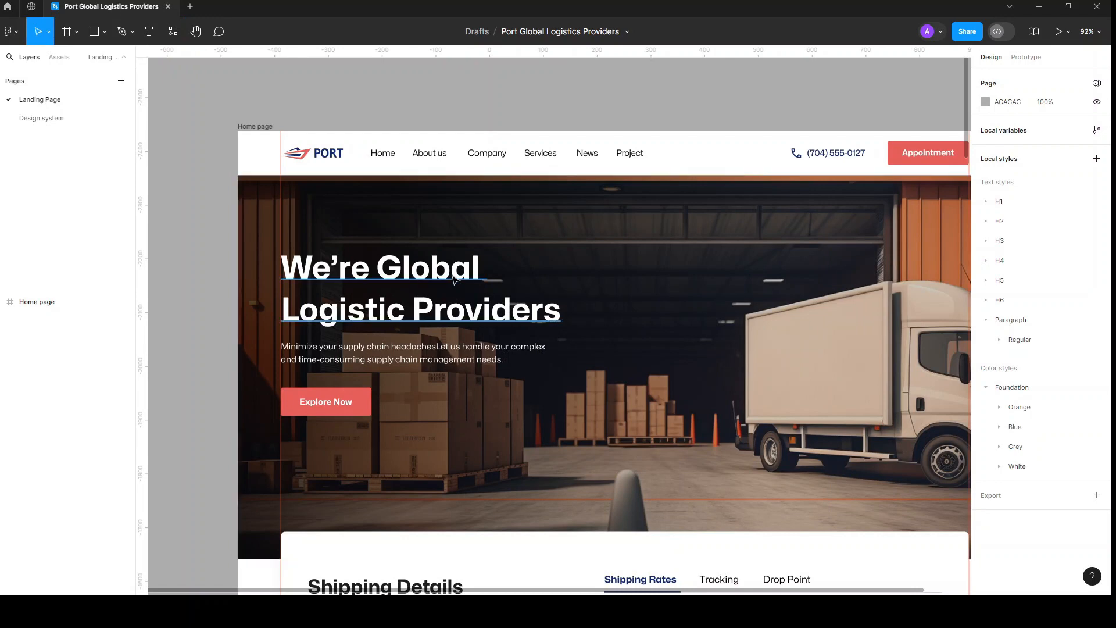
pyautogui.click(520, 272)
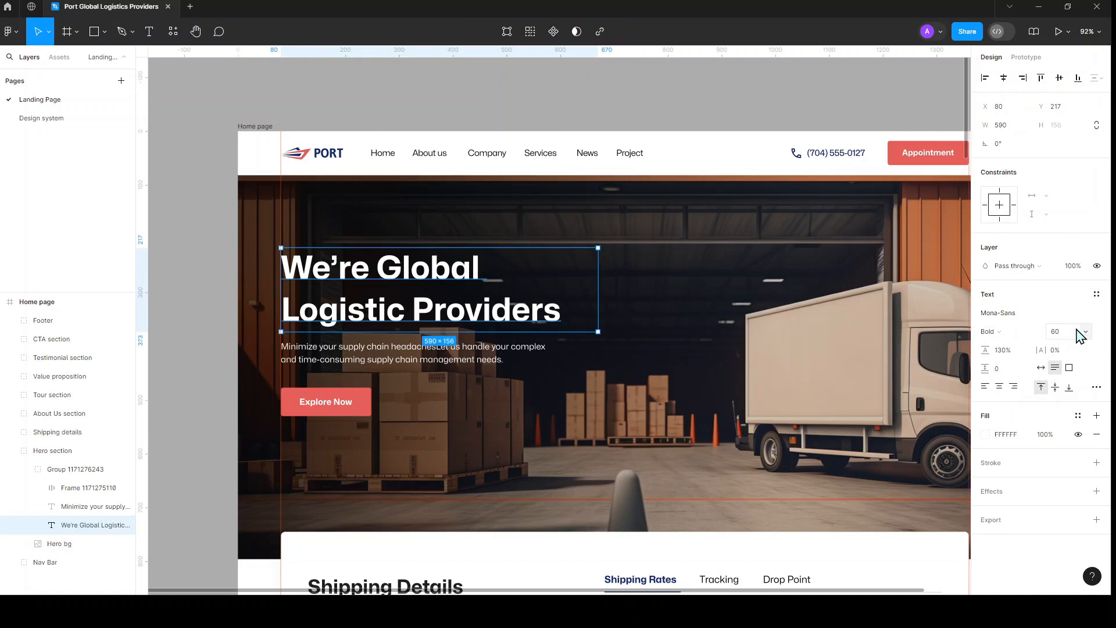
pyautogui.click(1096, 294)
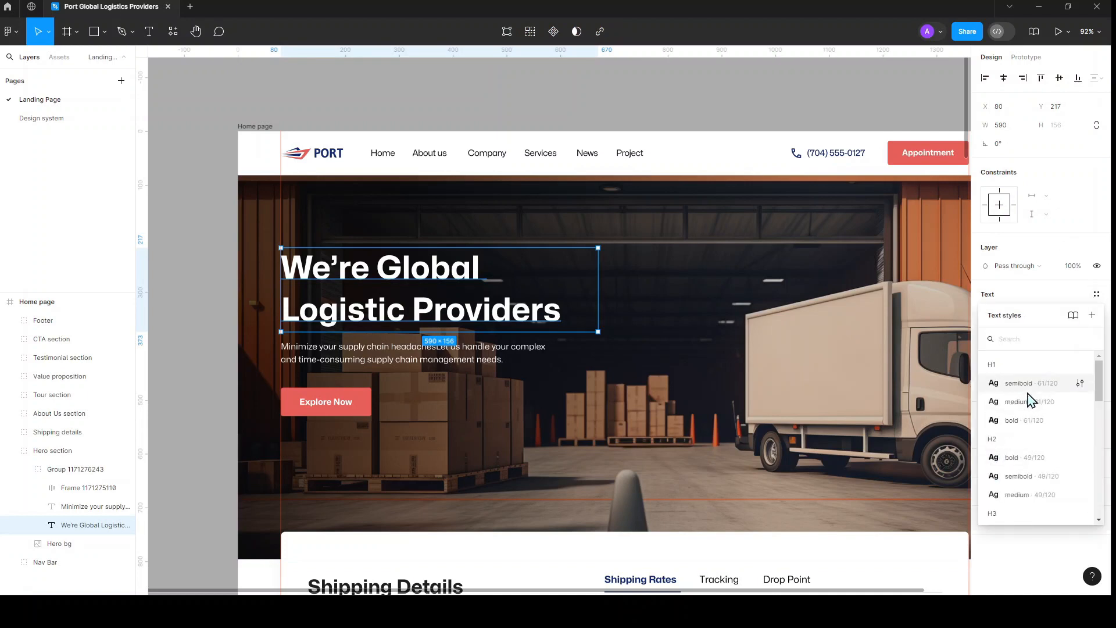
pyautogui.click(1033, 419)
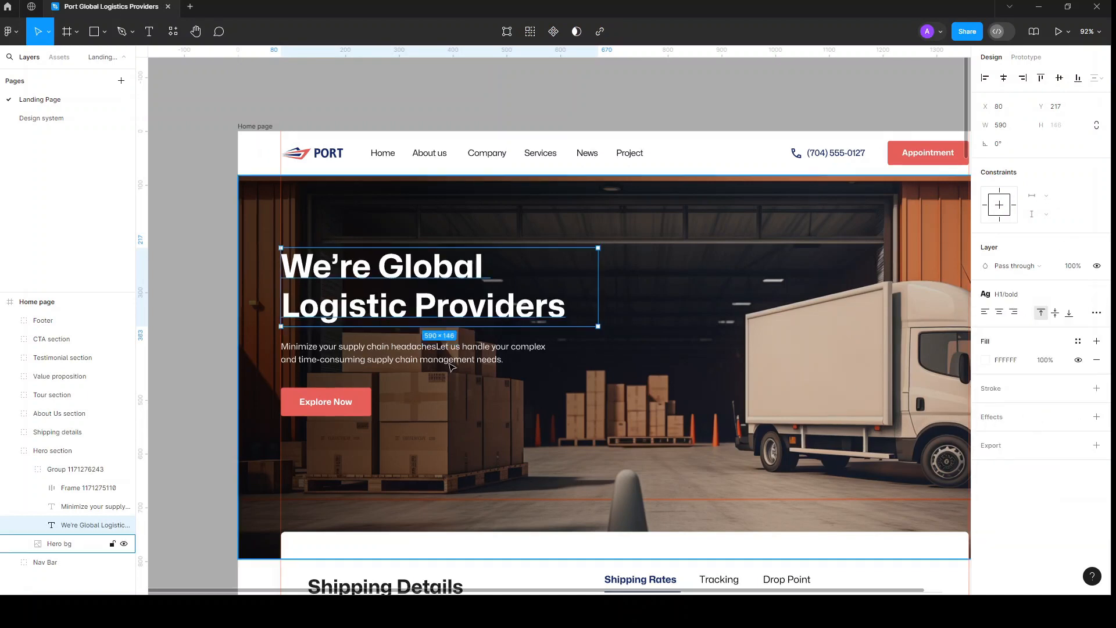
# Step: Give the hero subtitle the Paragraph/Regular/Medium 16/120 text style
pyautogui.click(430, 353)
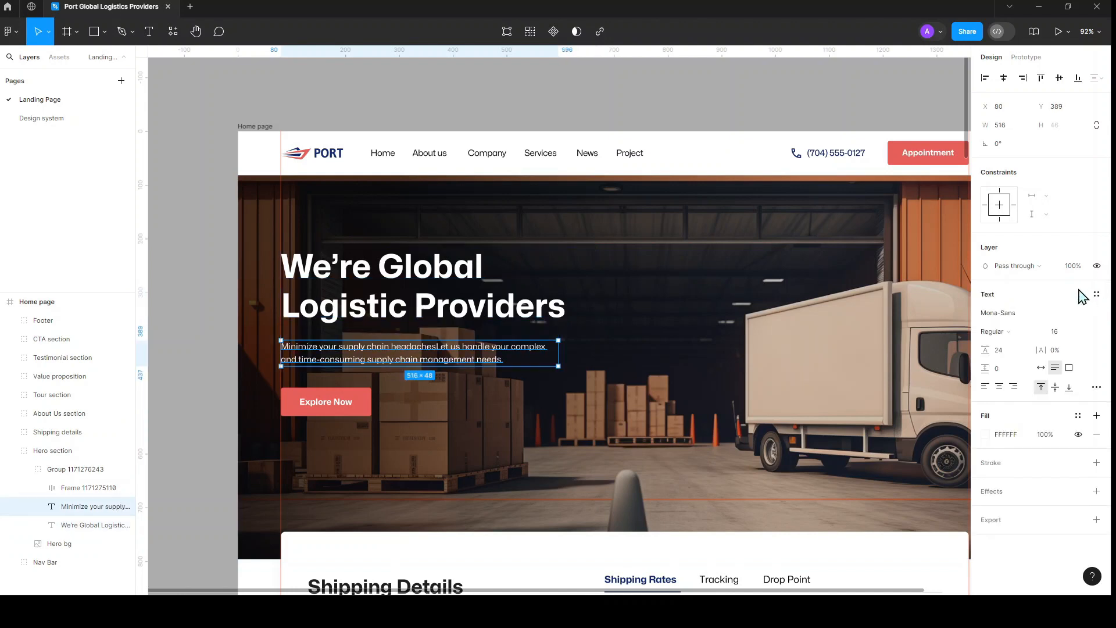
pyautogui.click(1096, 294)
pyautogui.scroll(-8, 1017, 473)
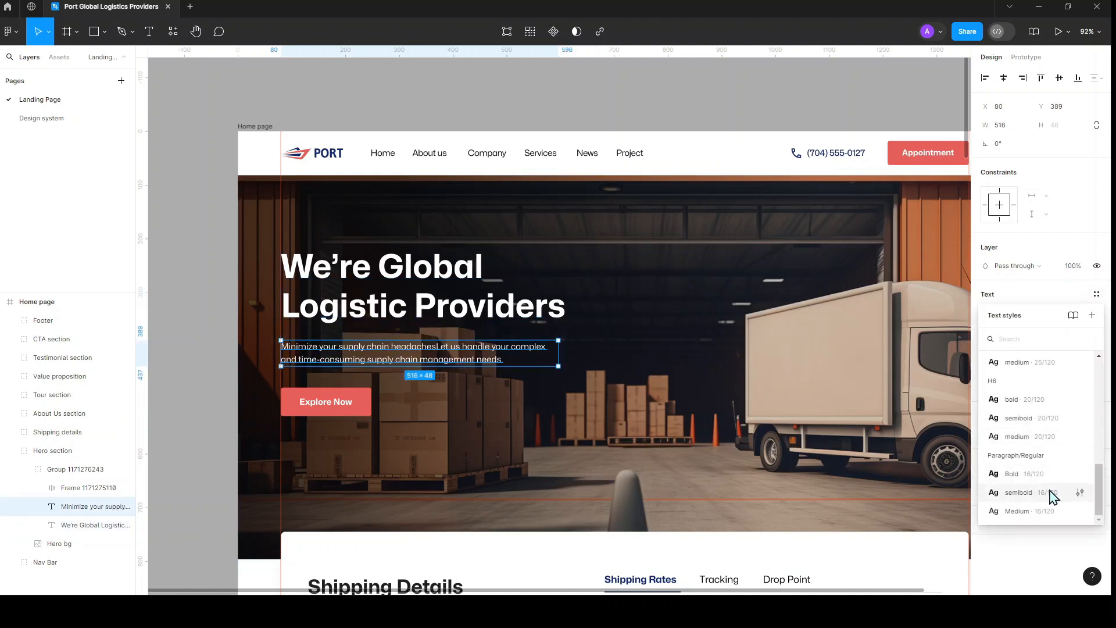
pyautogui.click(1052, 495)
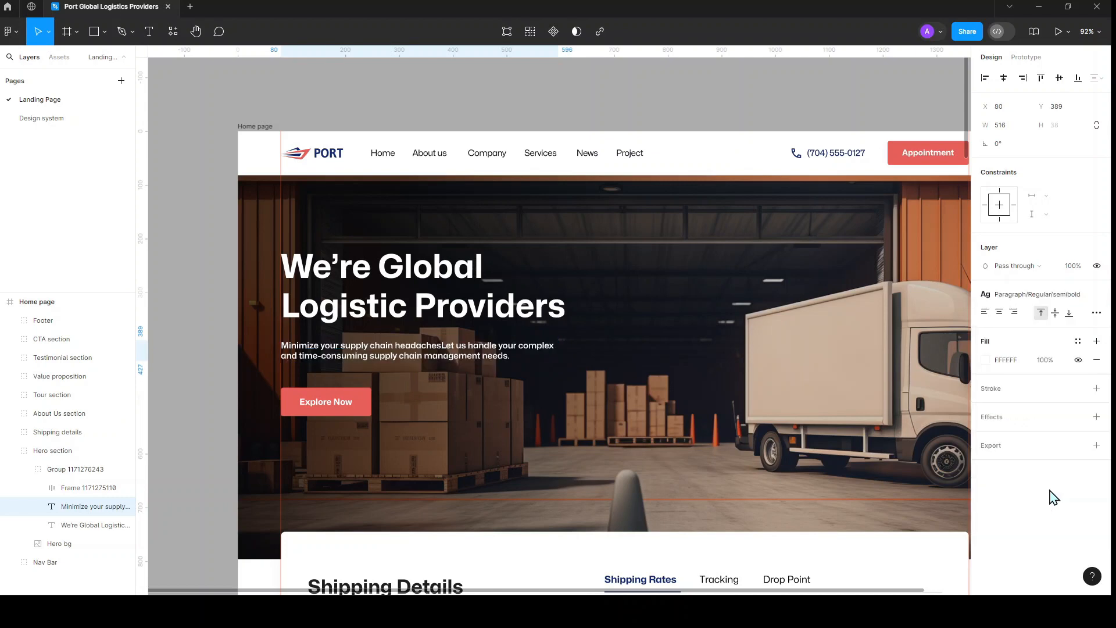
pyautogui.click(1033, 296)
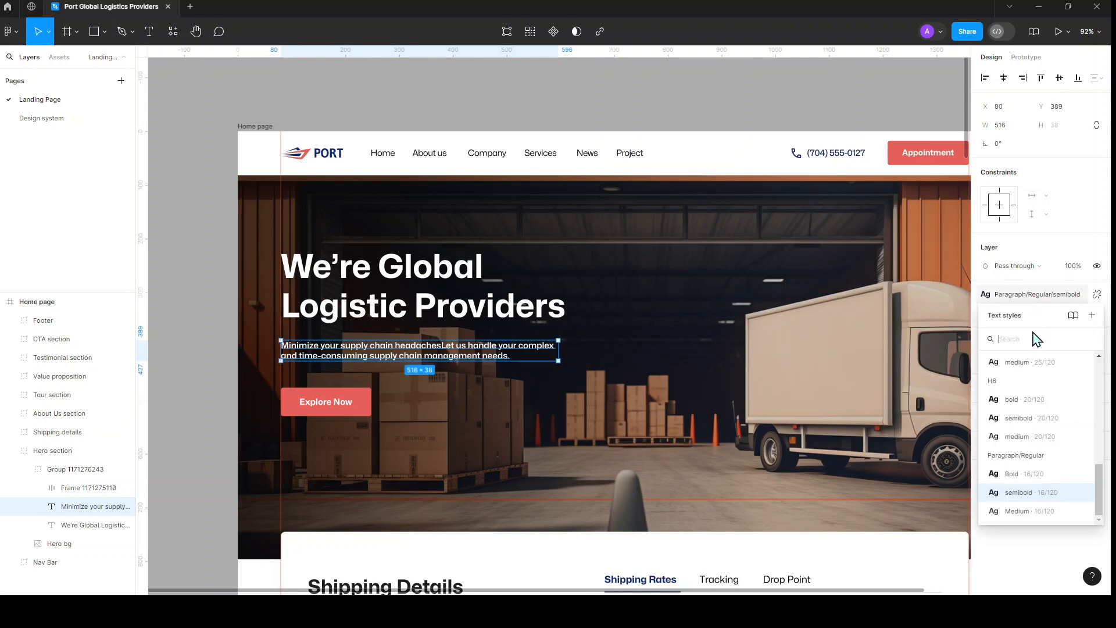
pyautogui.click(1042, 511)
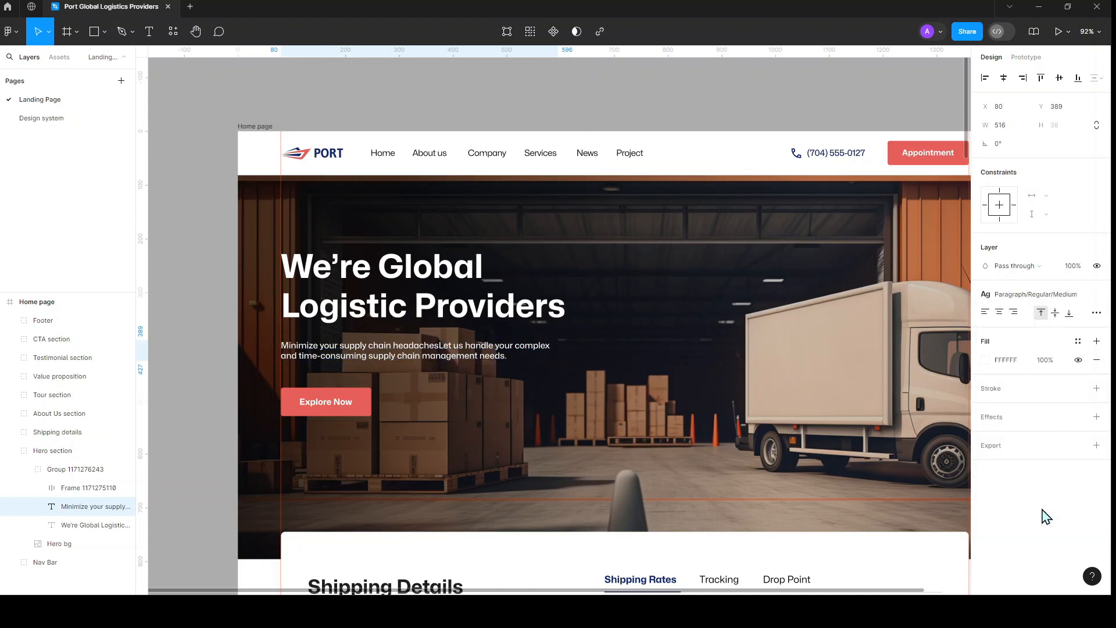
# Step: Apply the semibold 16/120 text style to the Explore Now button label
pyautogui.click(333, 409)
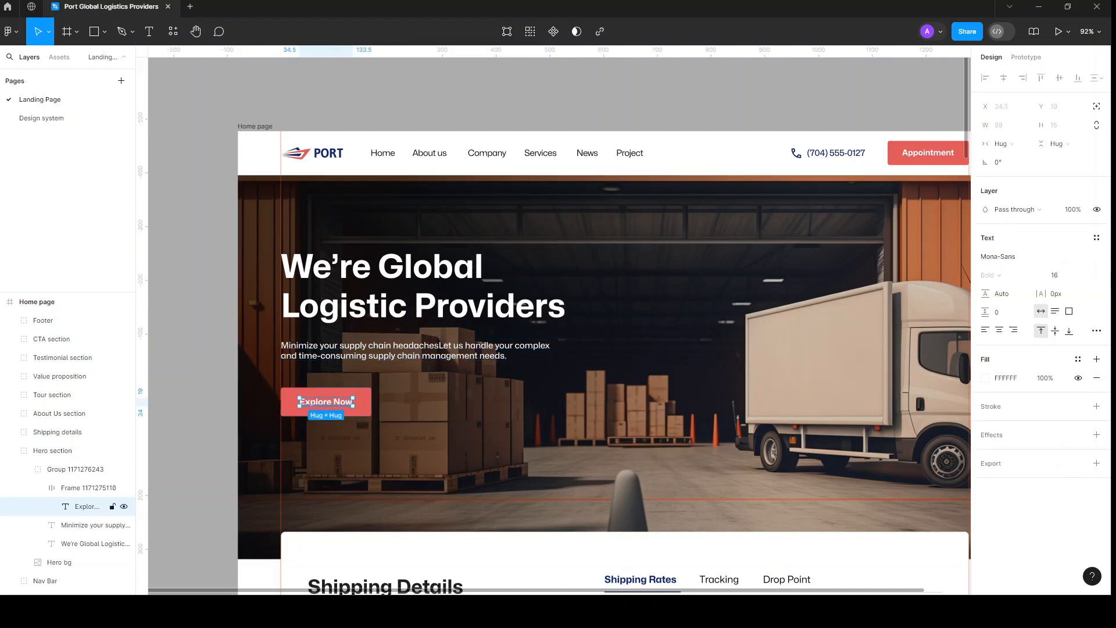
pyautogui.click(1096, 238)
pyautogui.scroll(-6, 1040, 415)
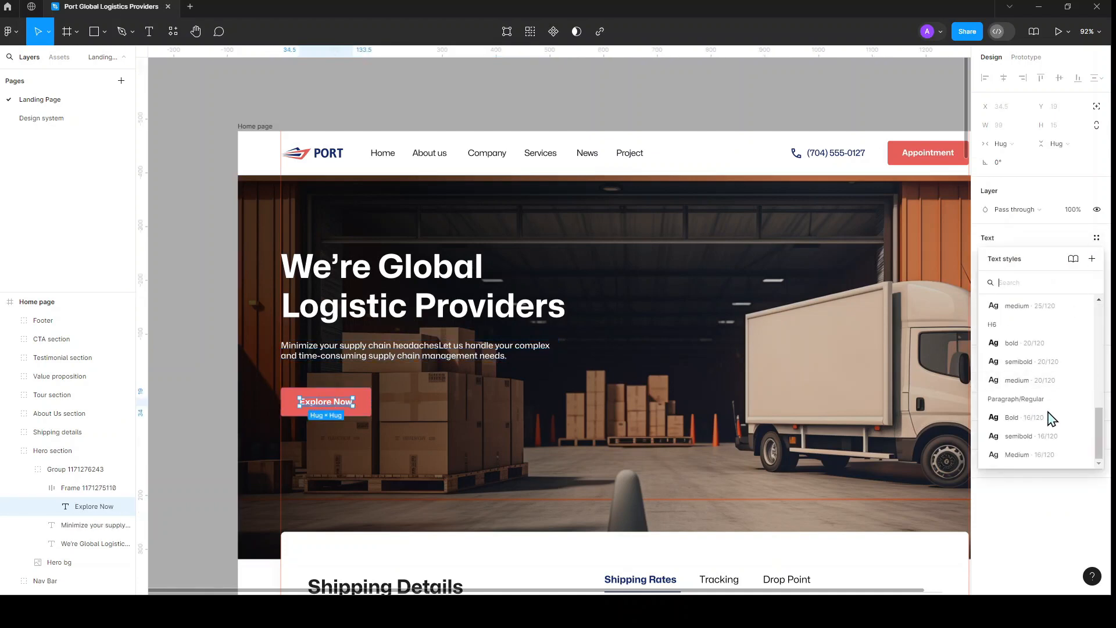
pyautogui.click(1029, 436)
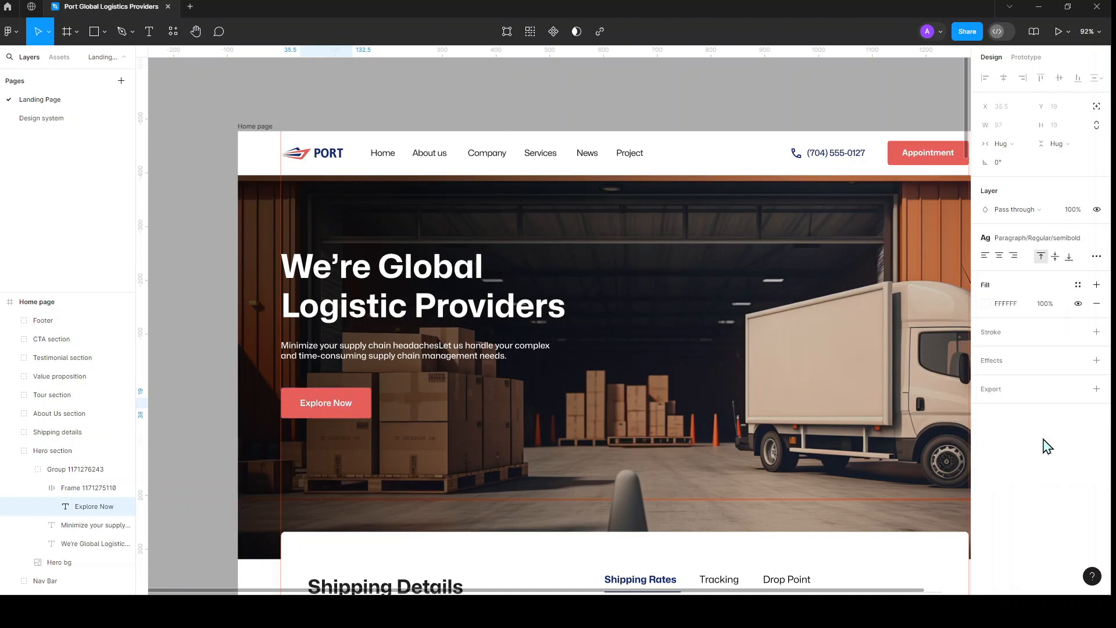
pyautogui.click(700, 116)
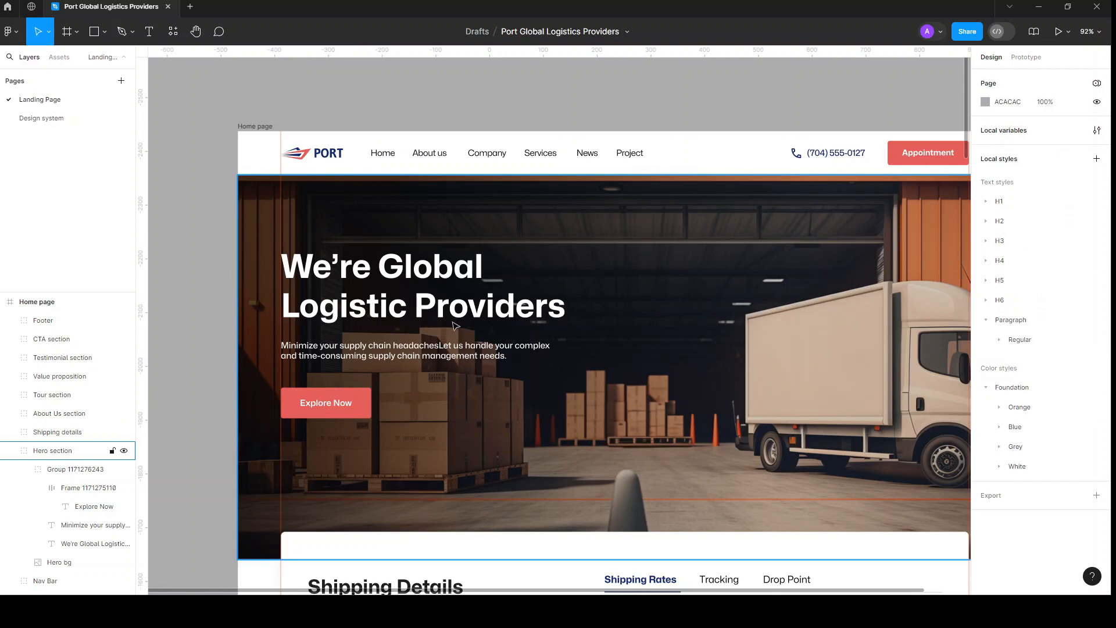
# Step: Switch to the Design system page and pan across its colour and type sections
pyautogui.scroll(-5, 455, 326)
pyautogui.hscroll(2, 259, 305)
pyautogui.hscroll(-2, 258, 304)
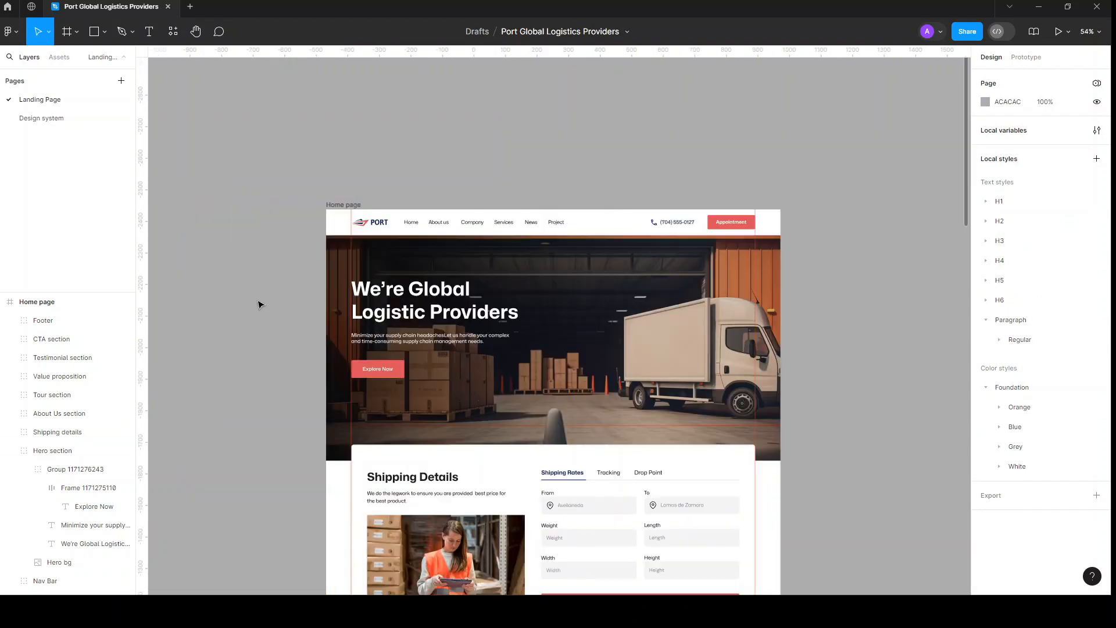
pyautogui.scroll(5, 484, 312)
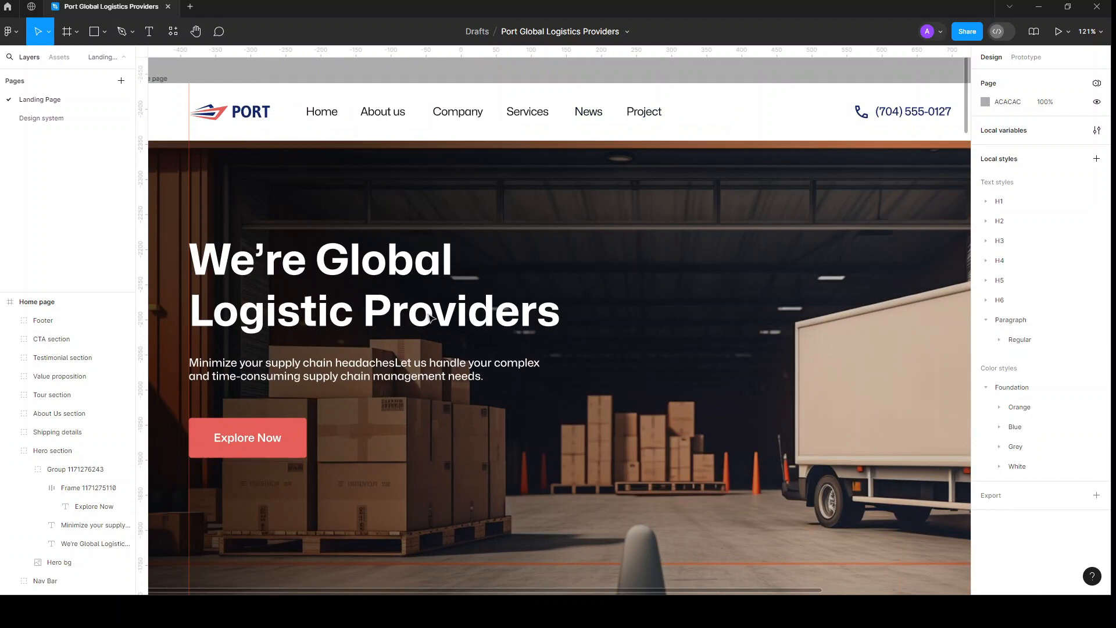
pyautogui.scroll(-2, 430, 317)
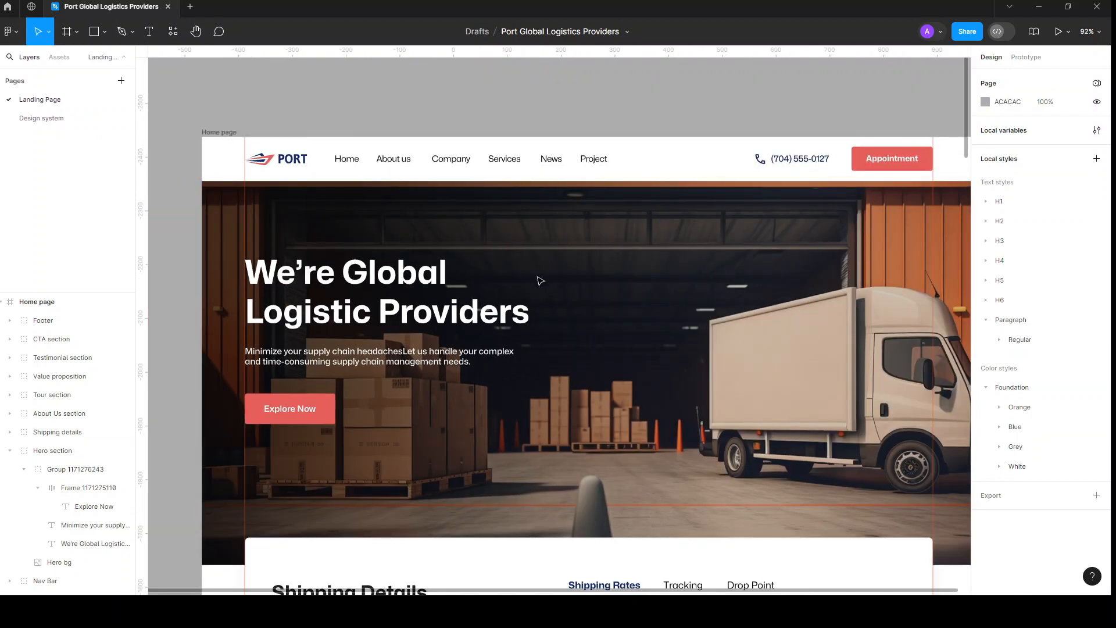
pyautogui.click(17, 121)
pyautogui.hscroll(5, 455, 259)
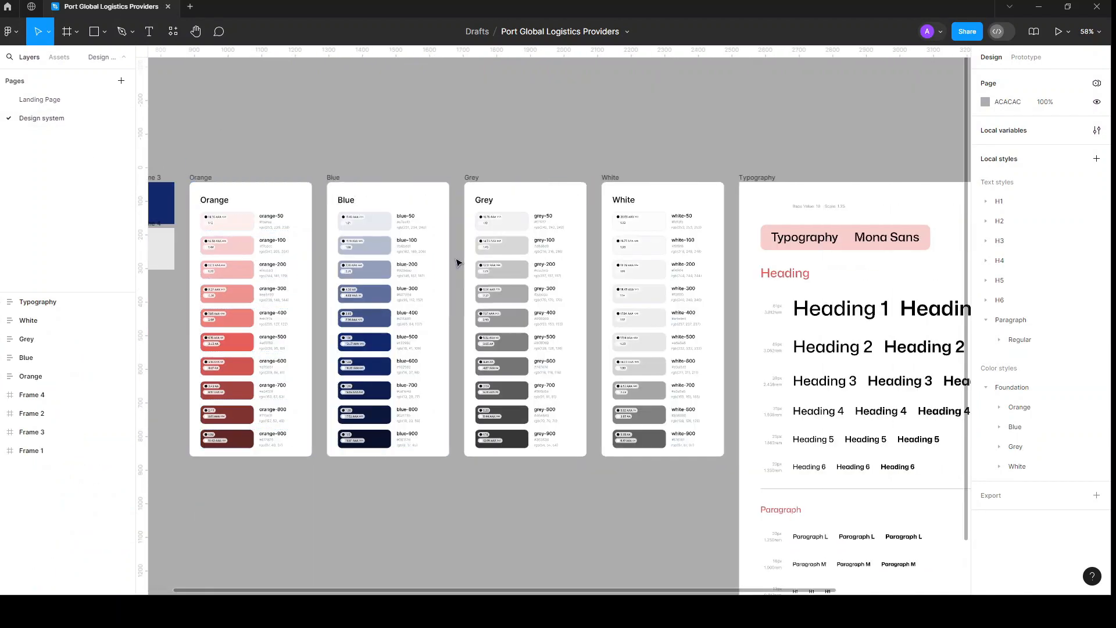
pyautogui.hscroll(4, 457, 263)
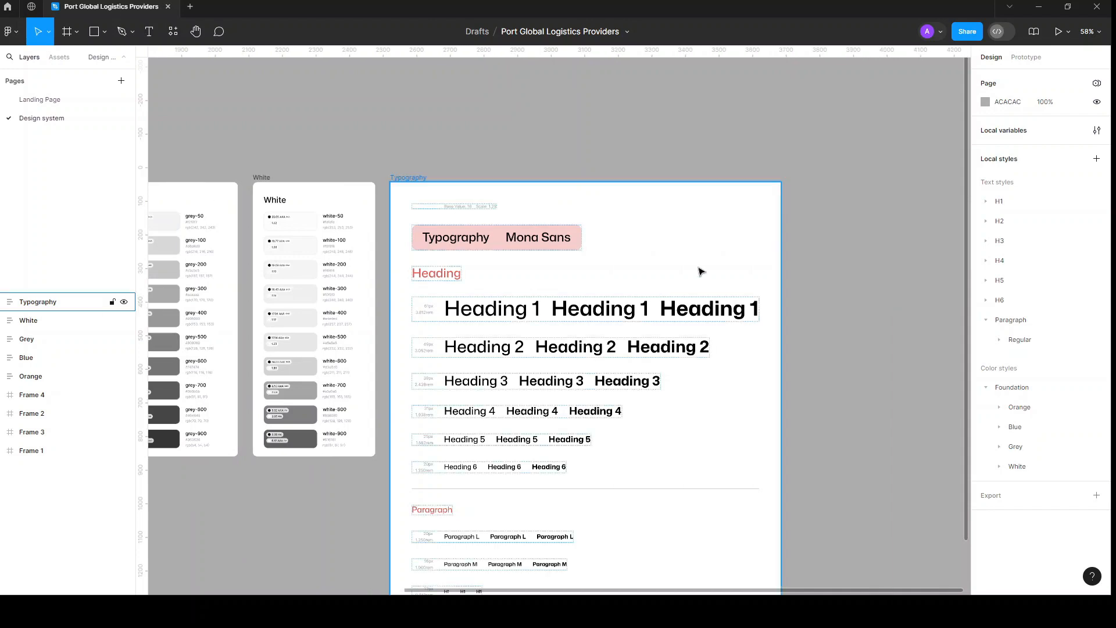
pyautogui.scroll(-3, 886, 186)
pyautogui.hscroll(3, 874, 242)
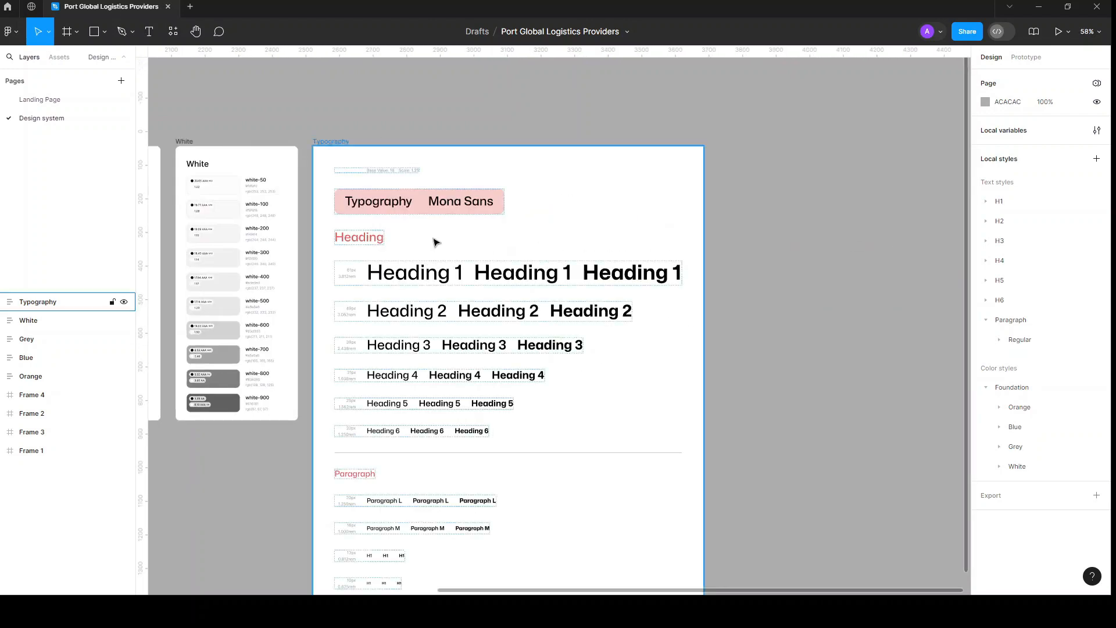
# Step: Type a ':' after 'Typography' in the title text so it reads 'Typography: Mona Sans'
pyautogui.click(411, 205)
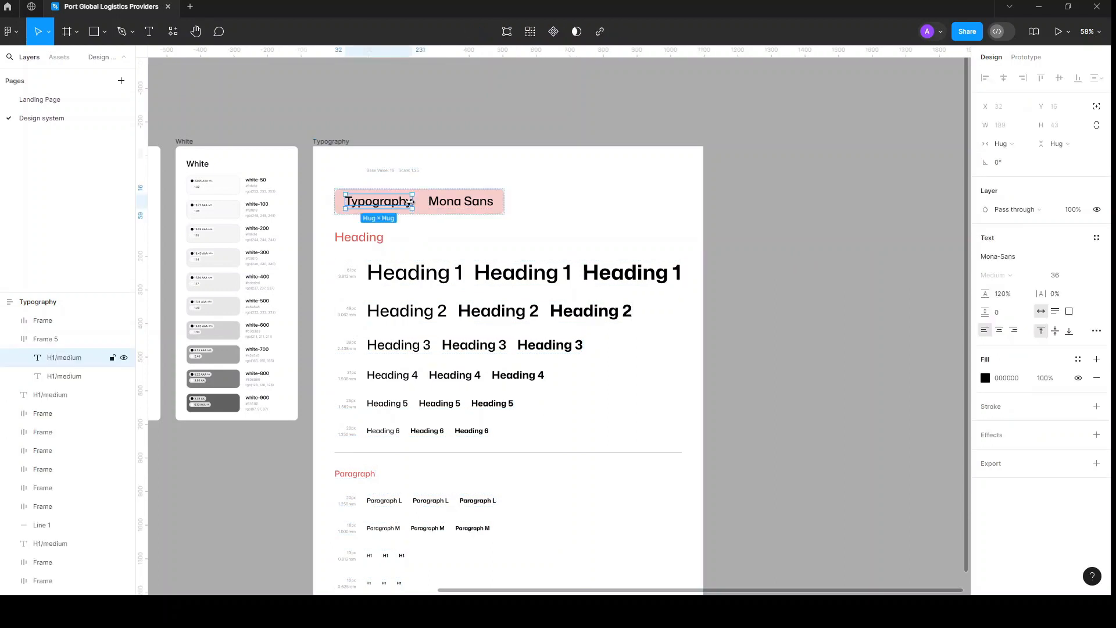
pyautogui.doubleClick(408, 203)
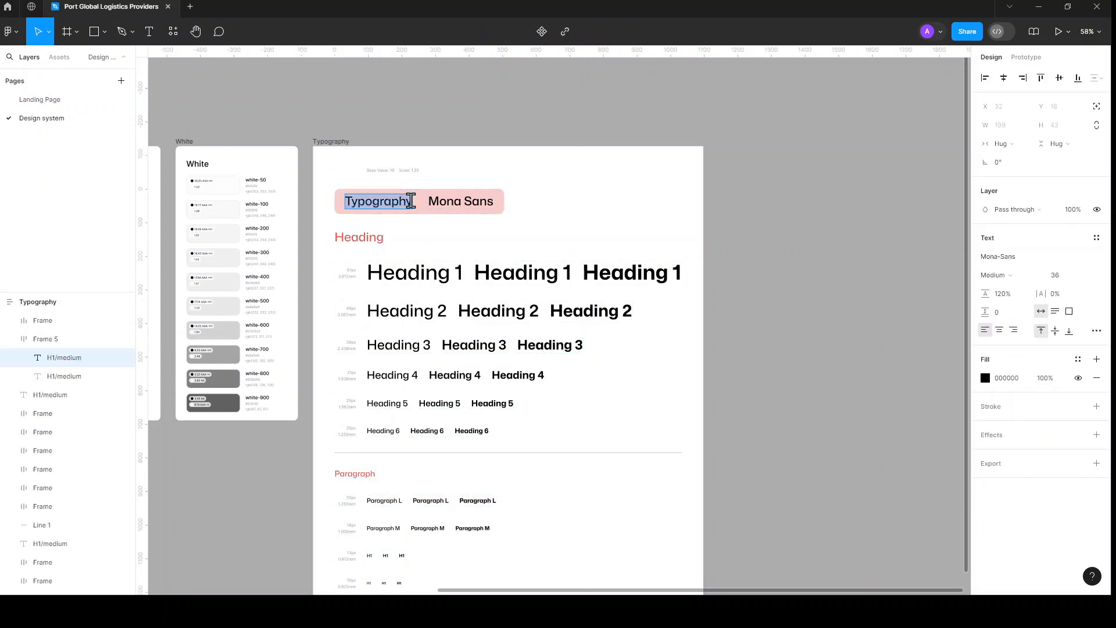
pyautogui.click(410, 201)
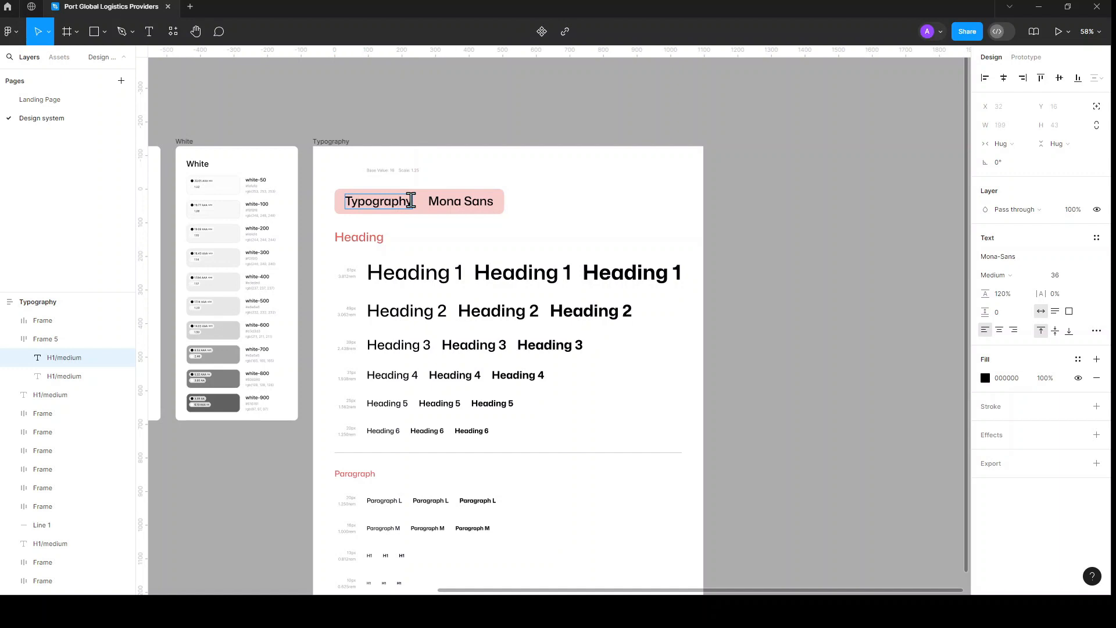
pyautogui.write(':')
pyautogui.press('Escape')
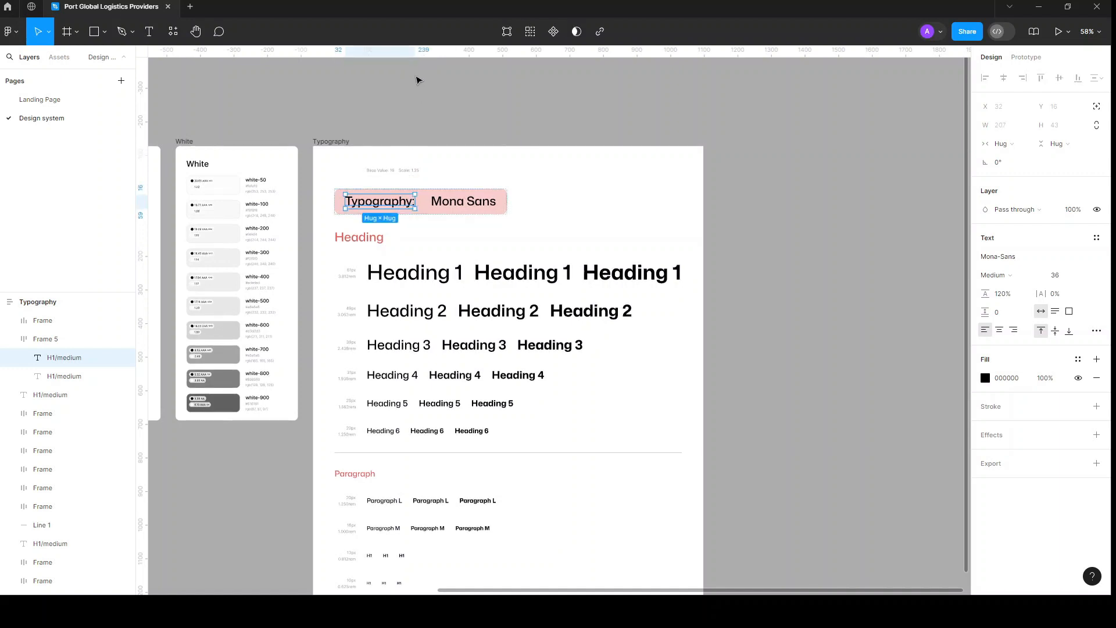
pyautogui.click(419, 90)
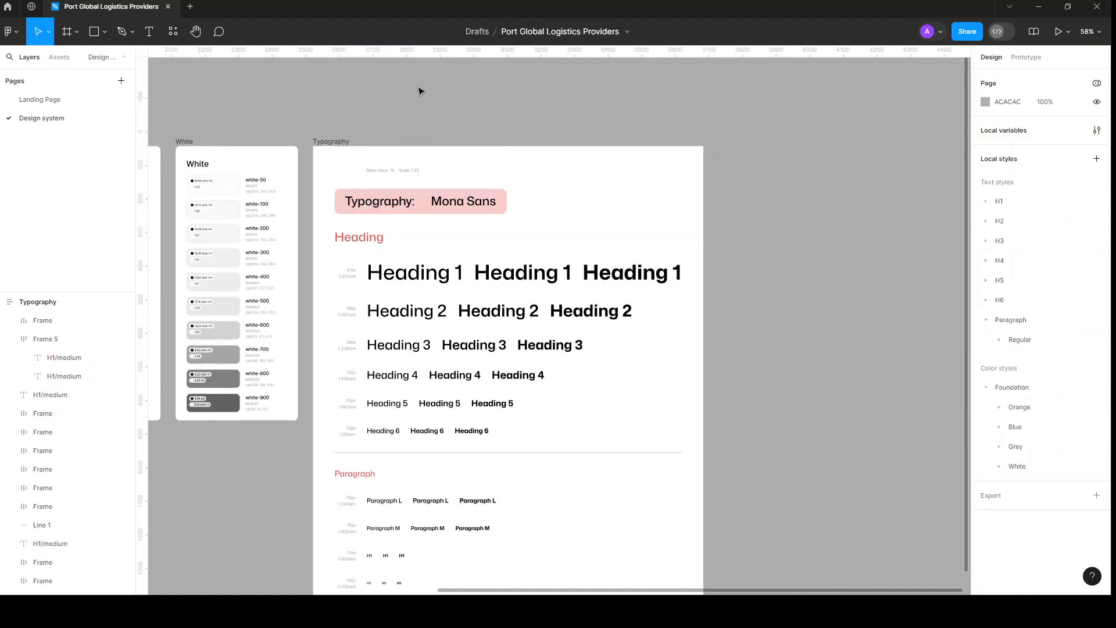
pyautogui.scroll(-2, 785, 249)
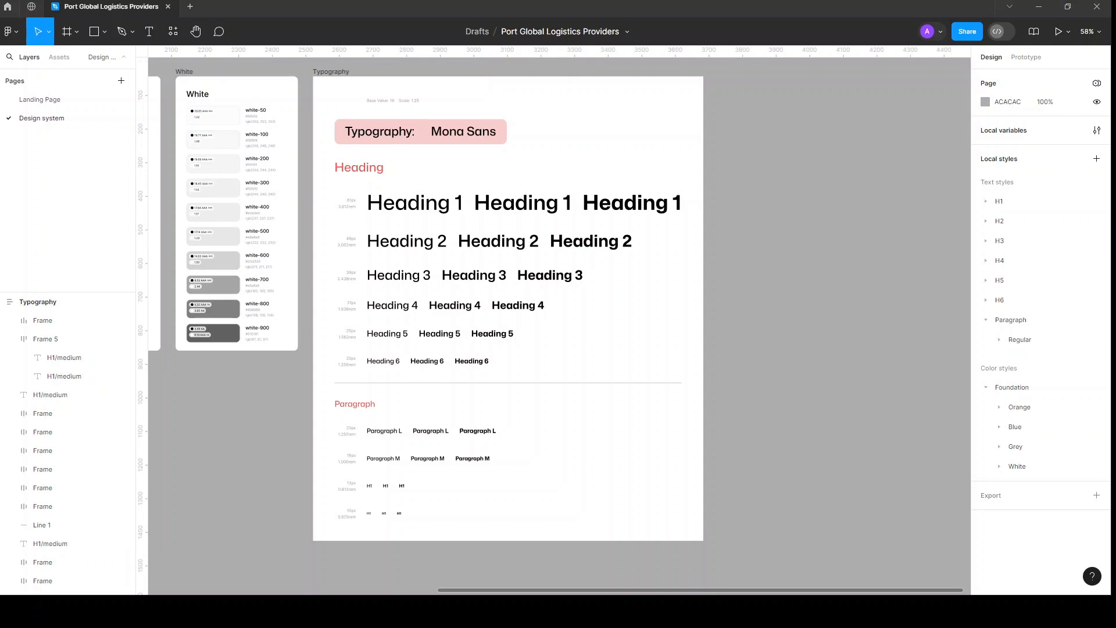
# Step: In the Customizer, search the body font list for 'mona' and pick Lemonada
pyautogui.hotkey('alt', 'Tab')
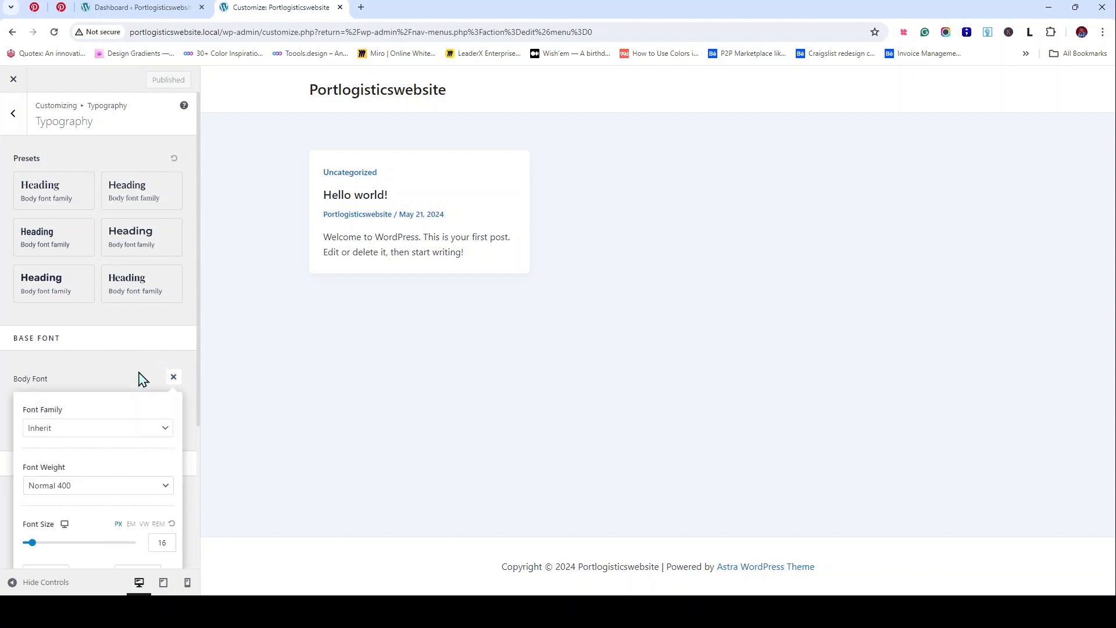
pyautogui.click(104, 433)
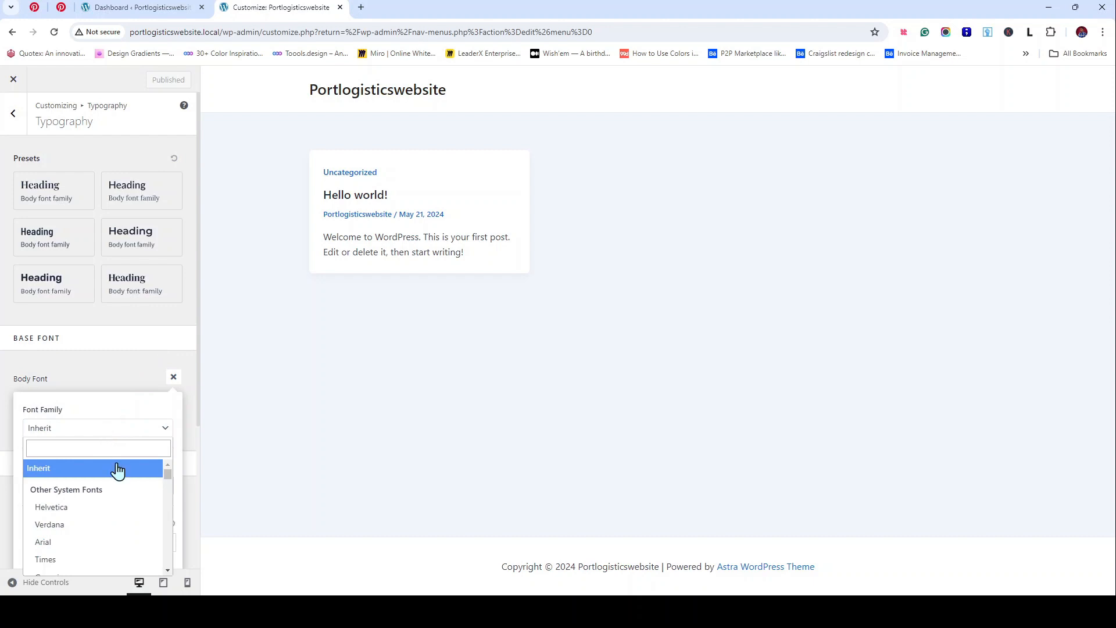
pyautogui.click(88, 446)
pyautogui.write('mona')
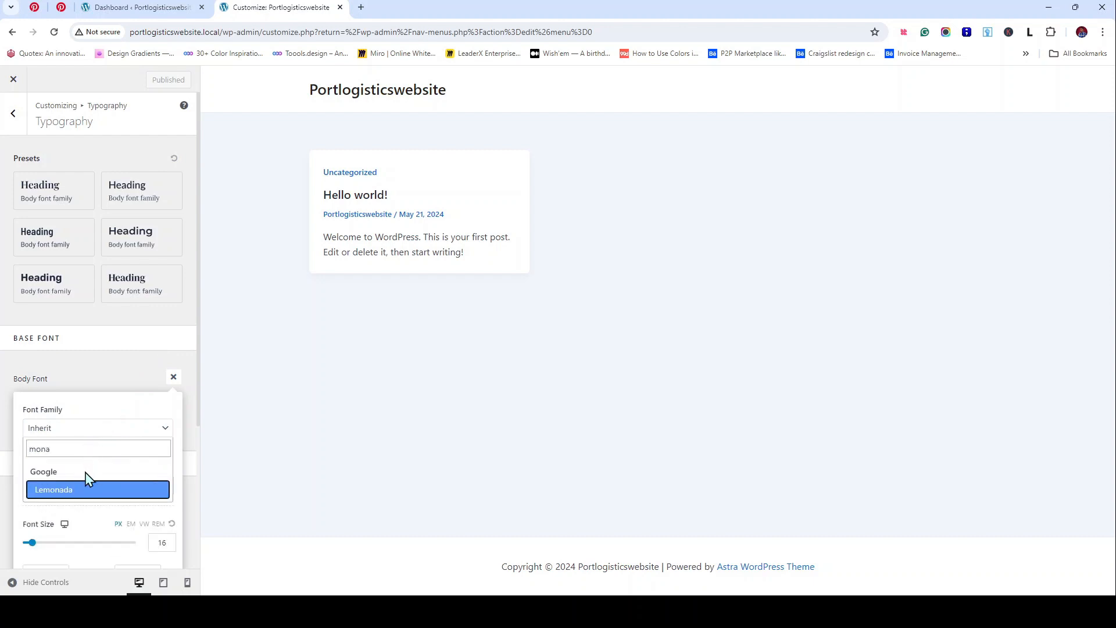
pyautogui.click(79, 491)
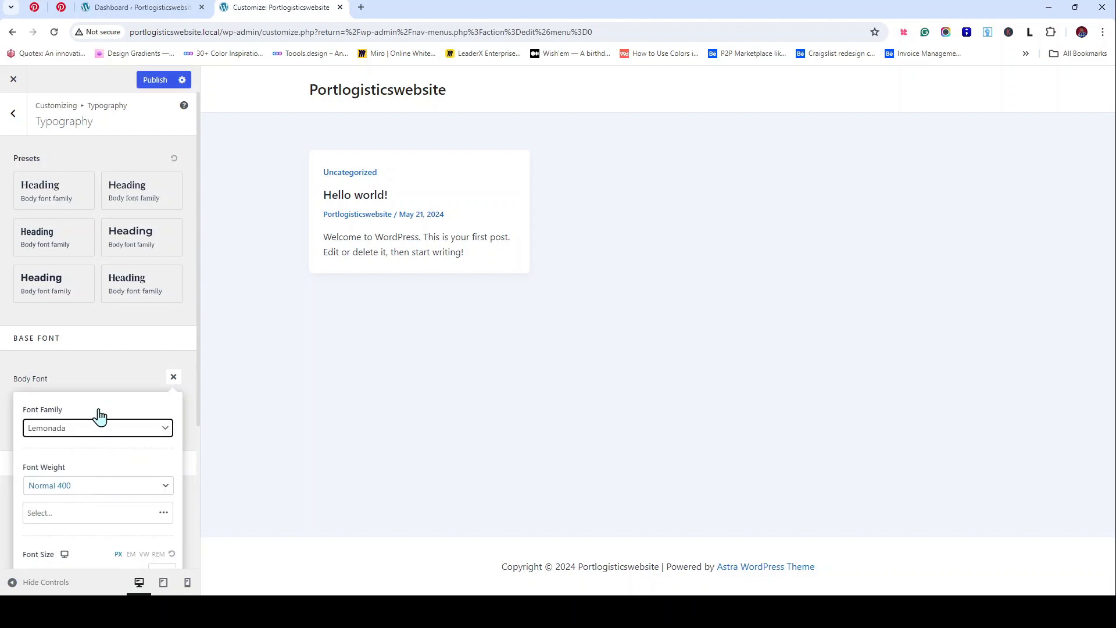
# Step: Browse the body font list, switch to Montserrat Alternates, and close the body font settings
pyautogui.click(95, 429)
pyautogui.moveTo(168, 515)
pyautogui.mouseDown()
pyautogui.moveTo(169, 506)
pyautogui.moveTo(176, 523)
pyautogui.mouseUp()
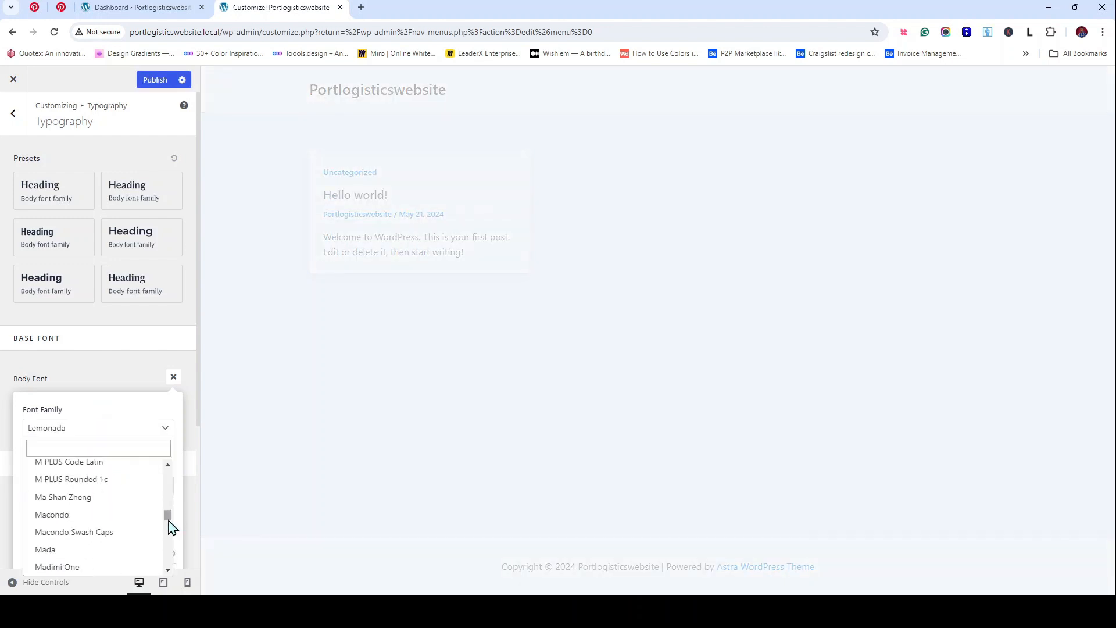
pyautogui.scroll(-5, 119, 539)
pyautogui.scroll(-6, 118, 538)
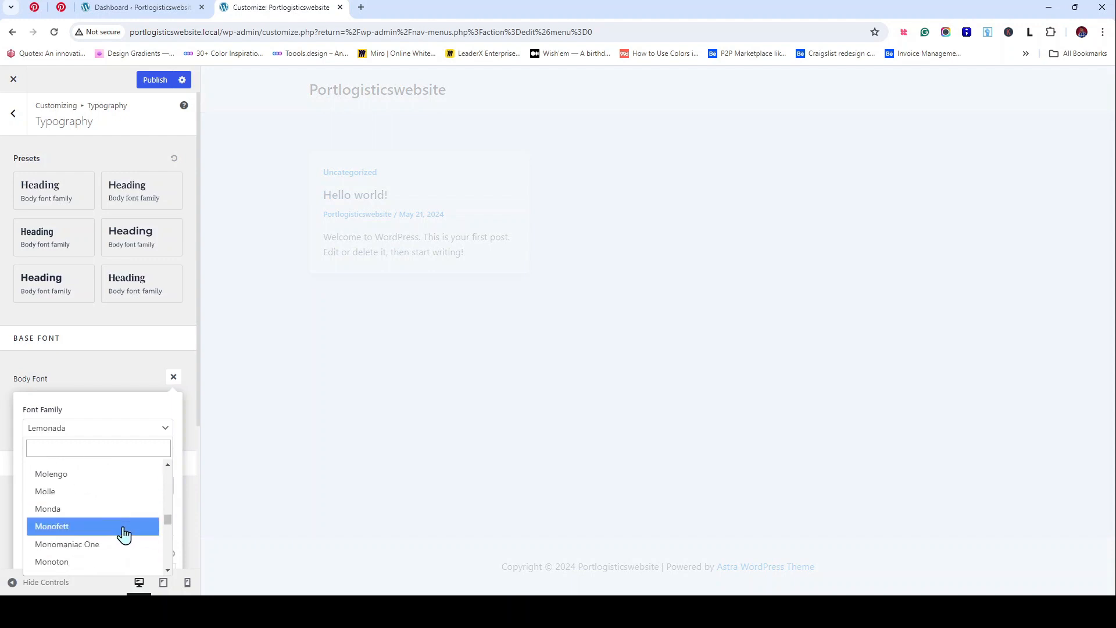
pyautogui.scroll(-1, 124, 535)
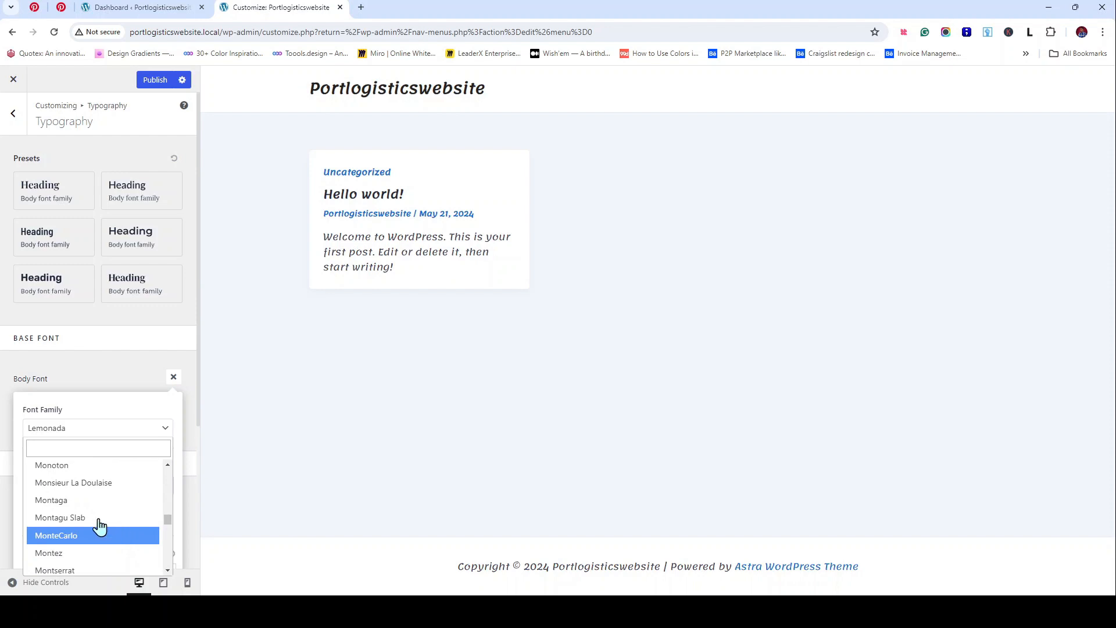
pyautogui.scroll(1, 102, 520)
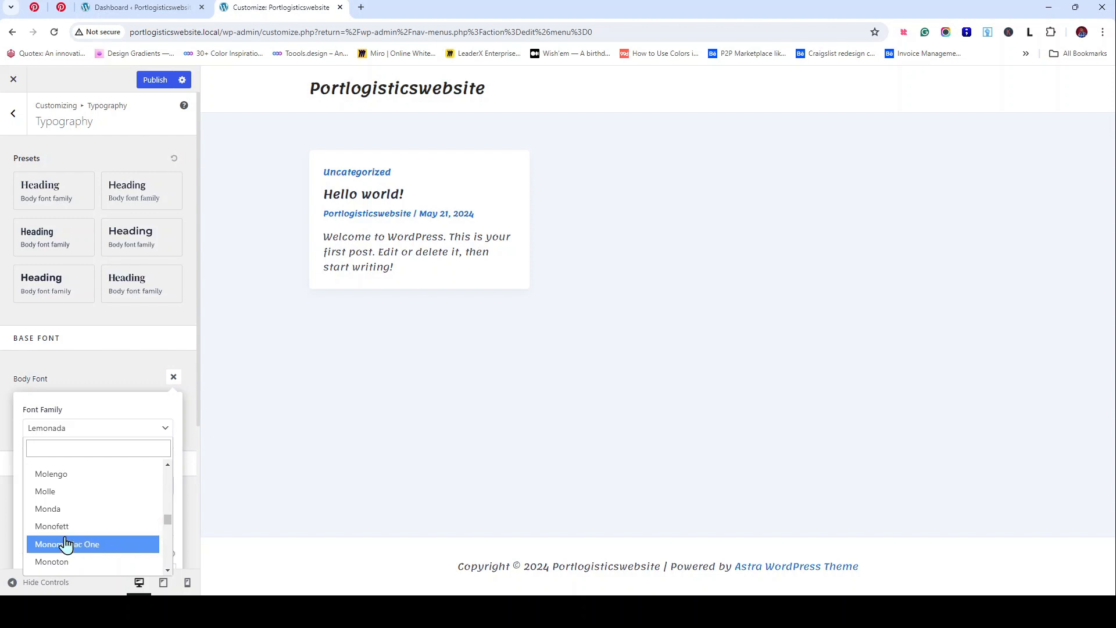
pyautogui.scroll(-1, 65, 543)
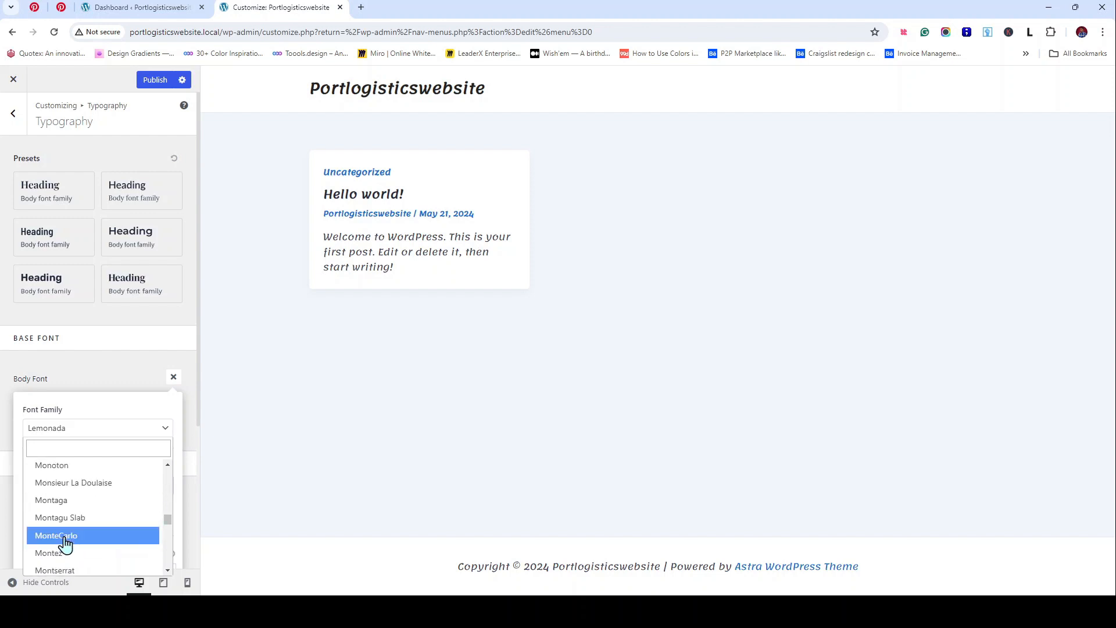
pyautogui.scroll(-1, 69, 549)
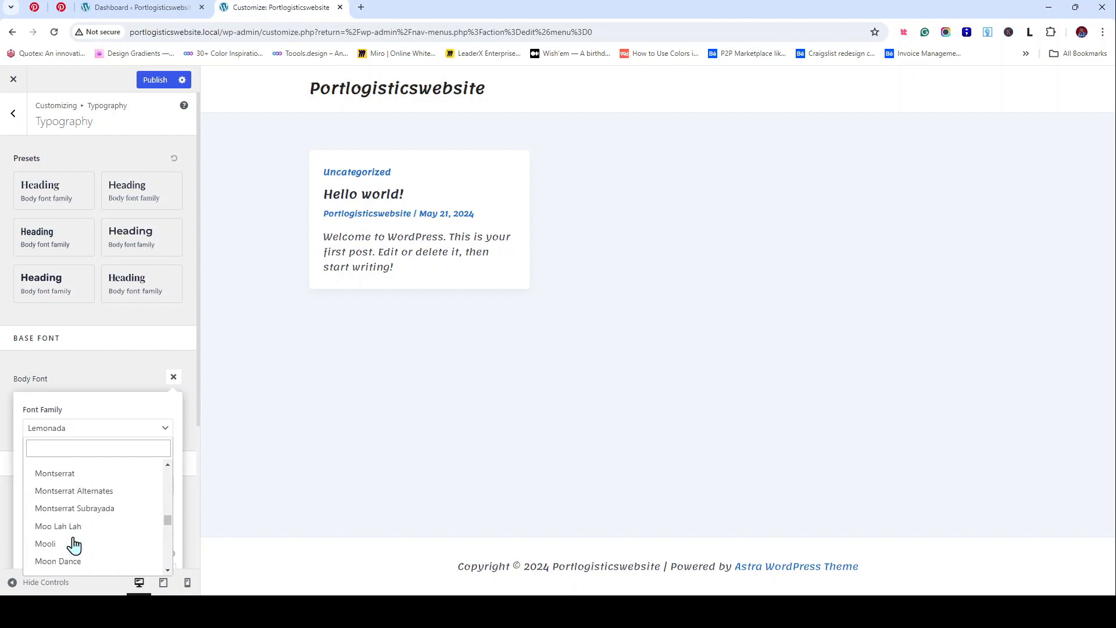
pyautogui.click(88, 495)
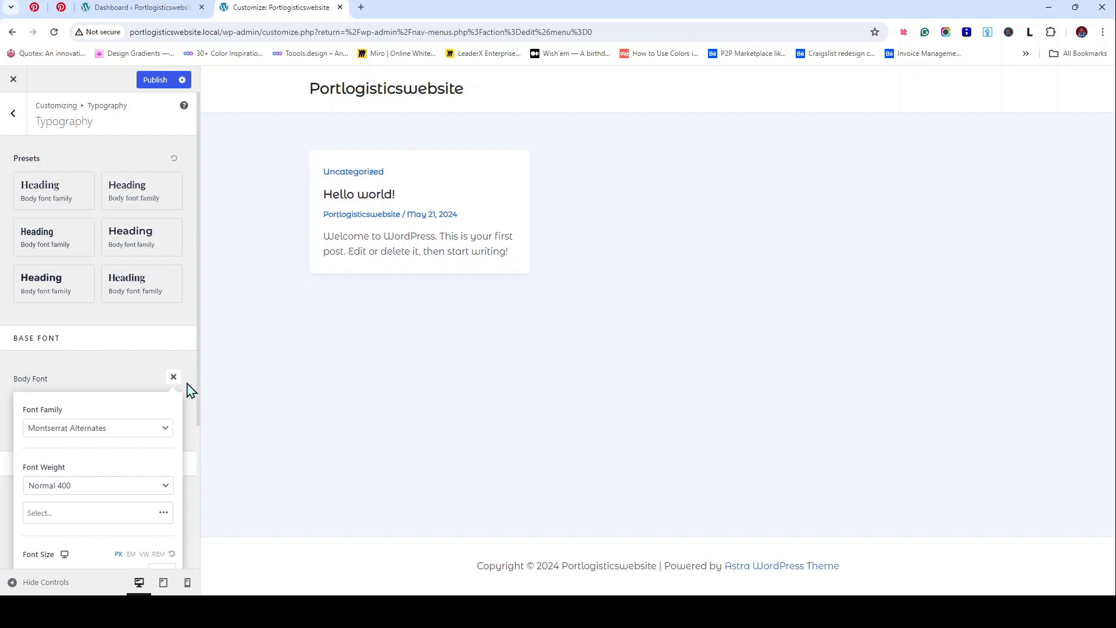
pyautogui.click(115, 361)
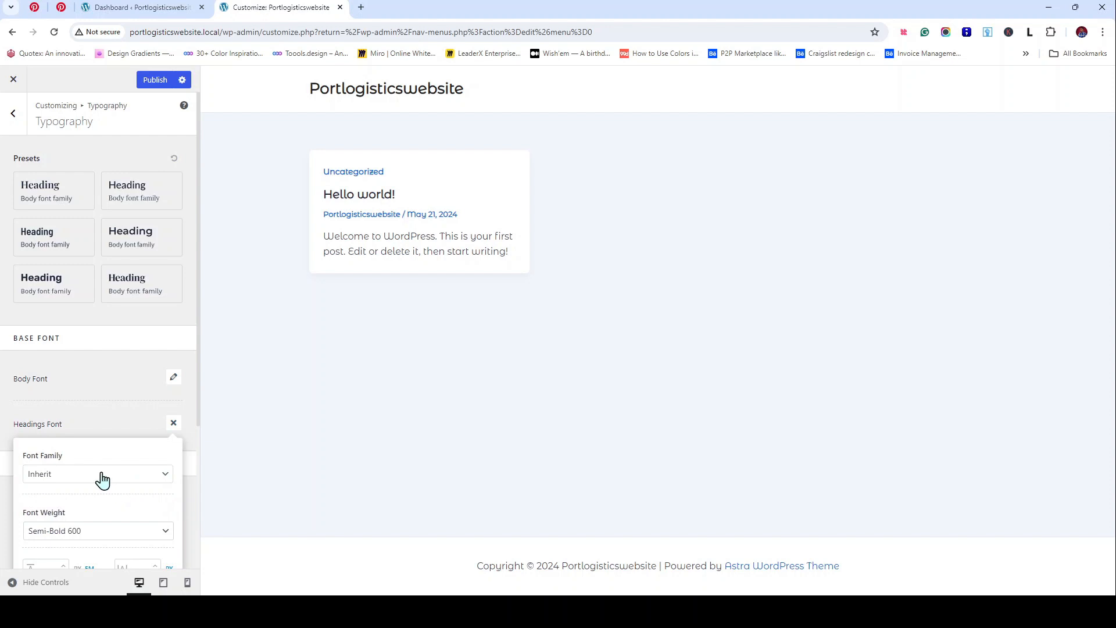
# Step: Search 'mona' for the headings font, close it unchosen, and return to Global options
pyautogui.click(102, 478)
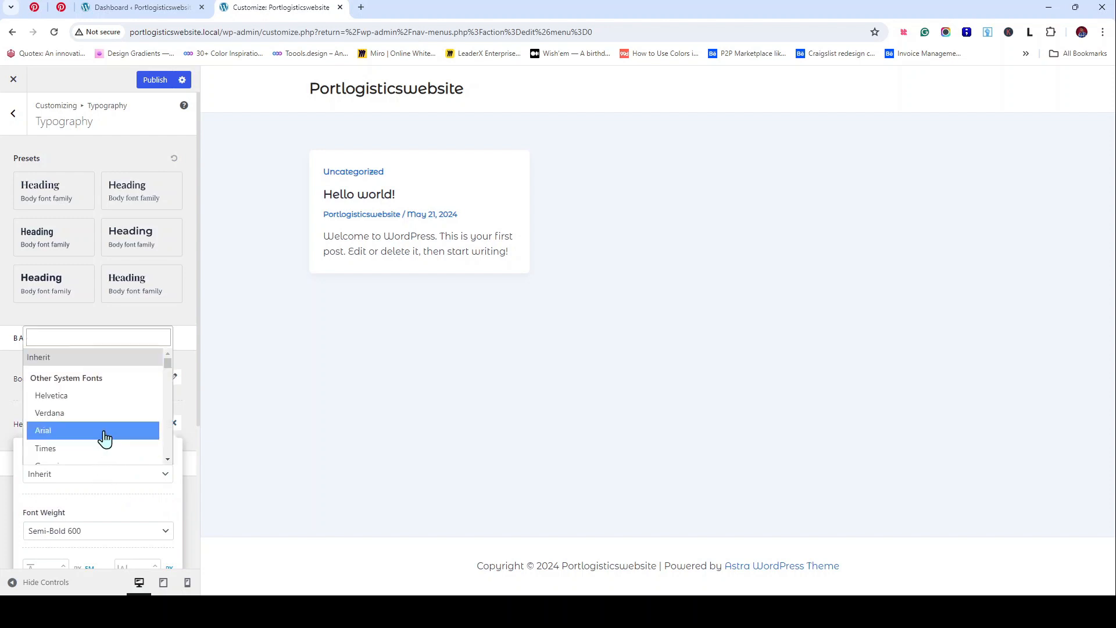
pyautogui.write('mo')
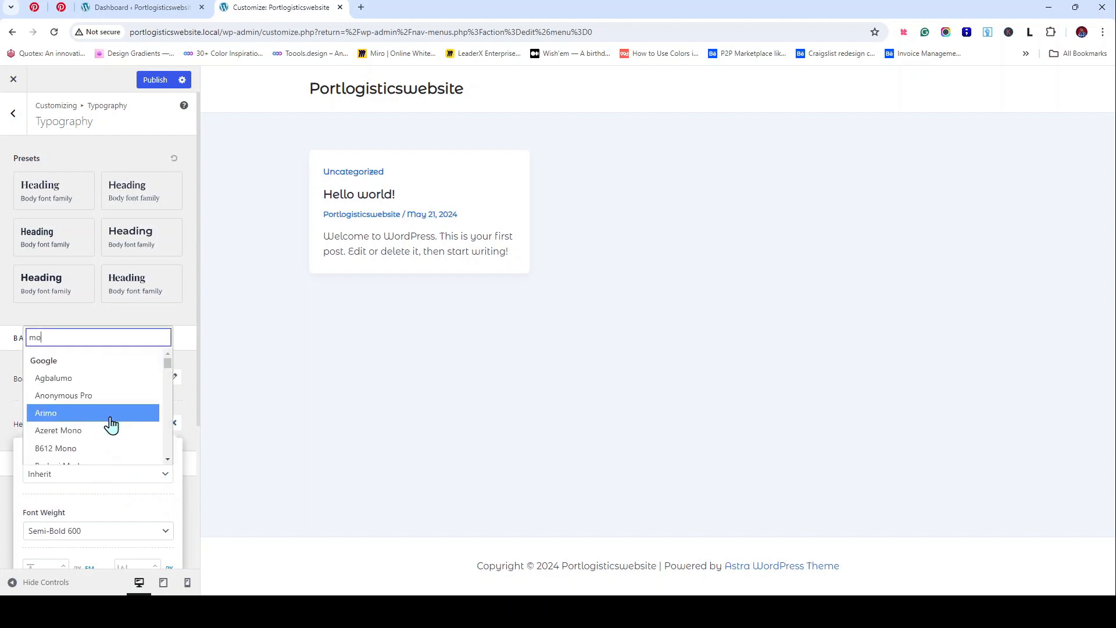
pyautogui.write('na')
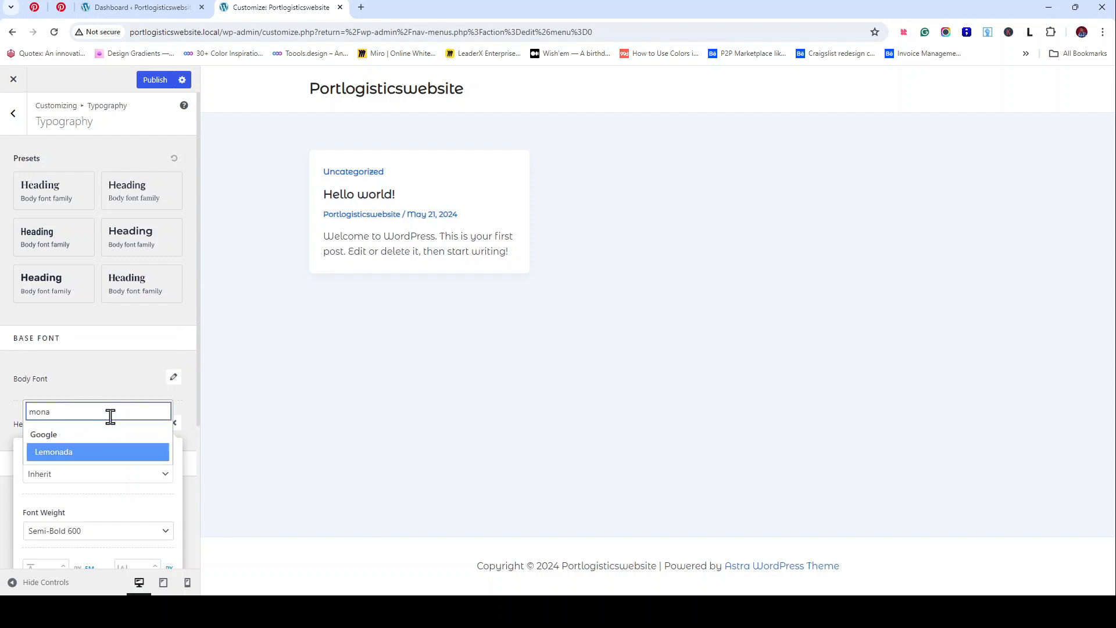
pyautogui.click(115, 395)
pyautogui.click(115, 395)
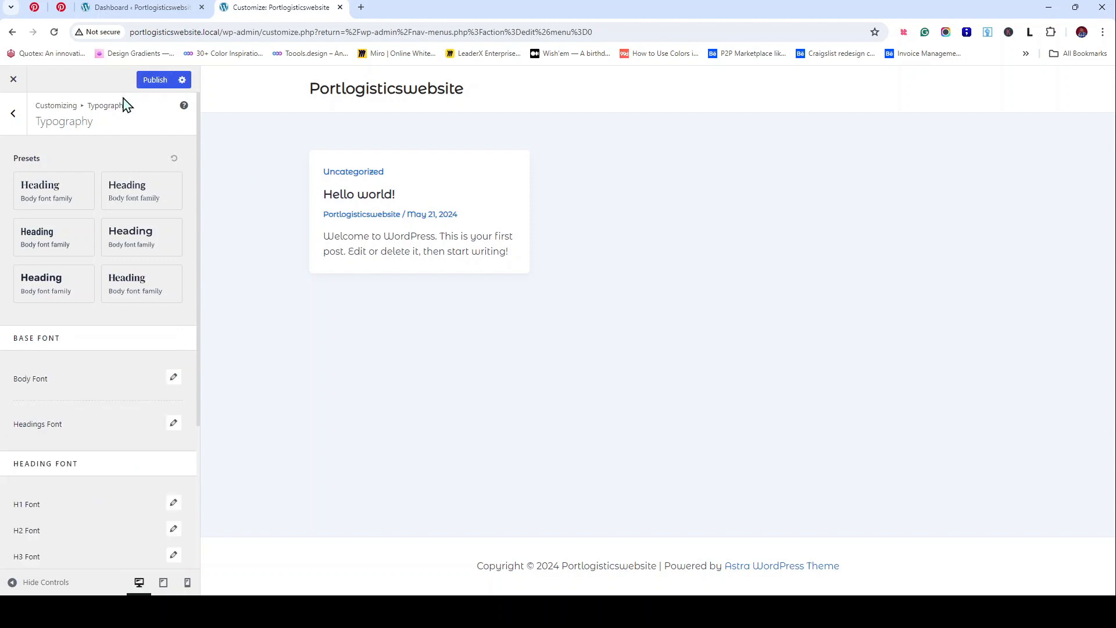
pyautogui.click(13, 113)
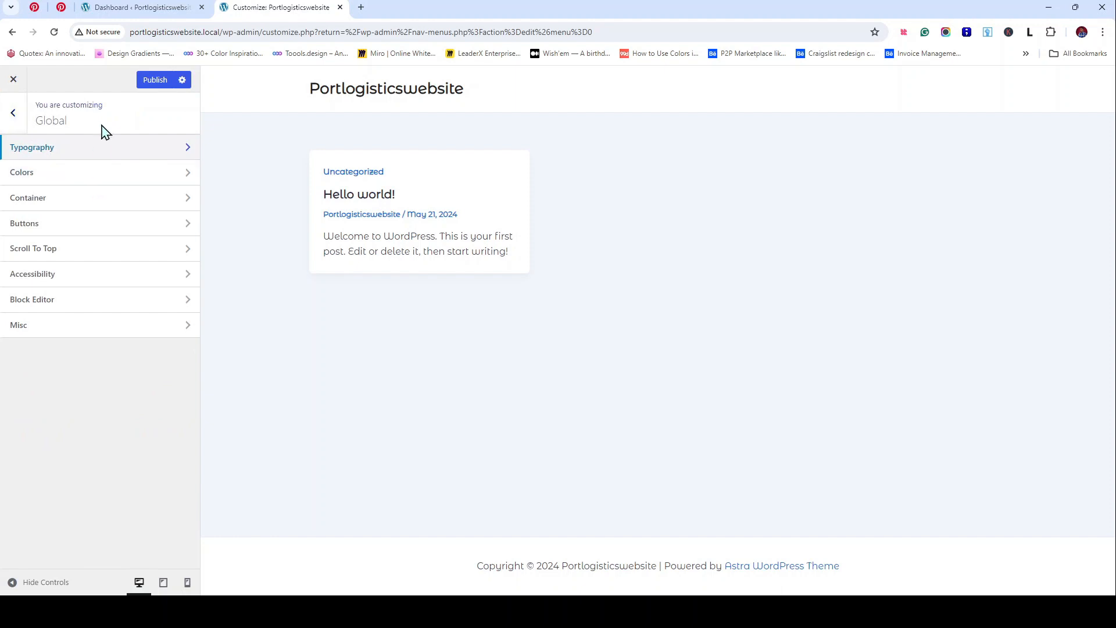
# Step: Open Colors and compare the Style 1, Style 2 and purple Style 3 palettes
pyautogui.click(123, 172)
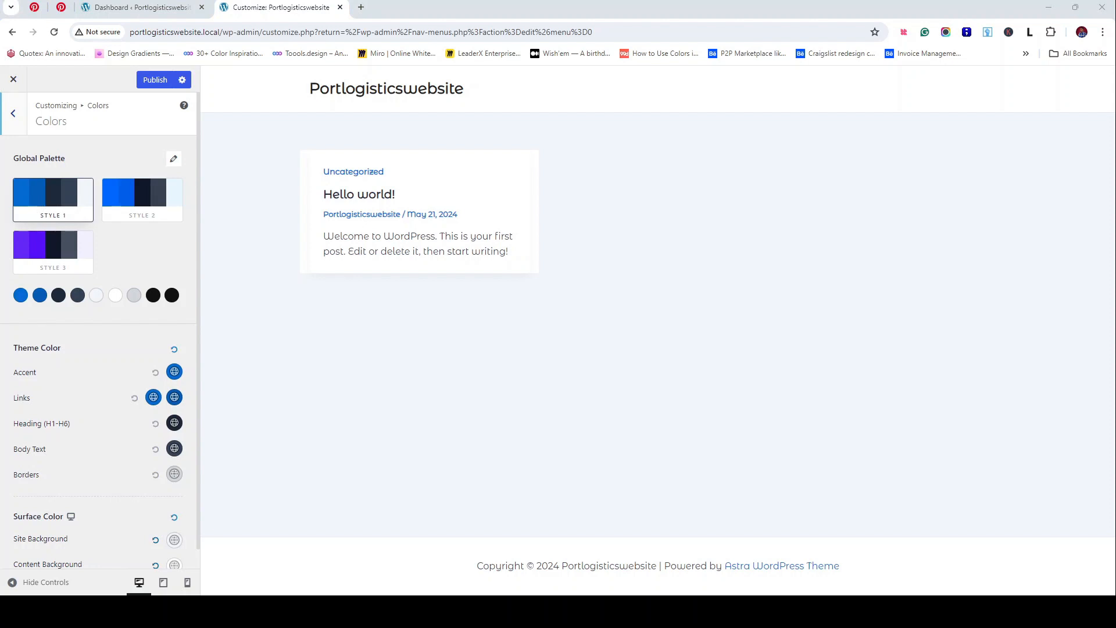
pyautogui.scroll(-1, 145, 192)
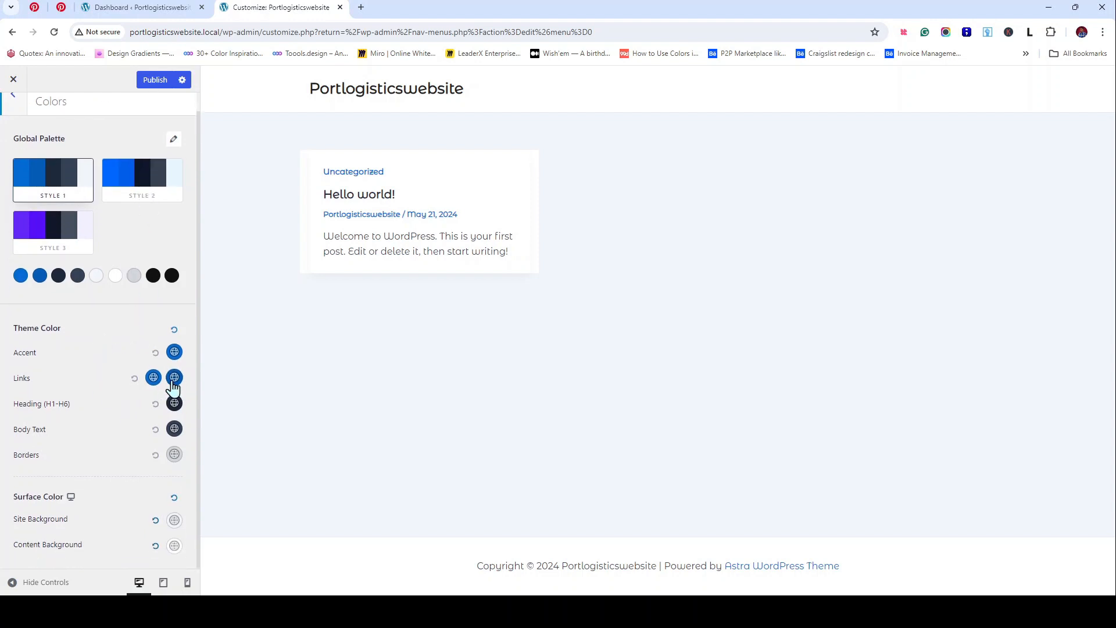
pyautogui.click(154, 174)
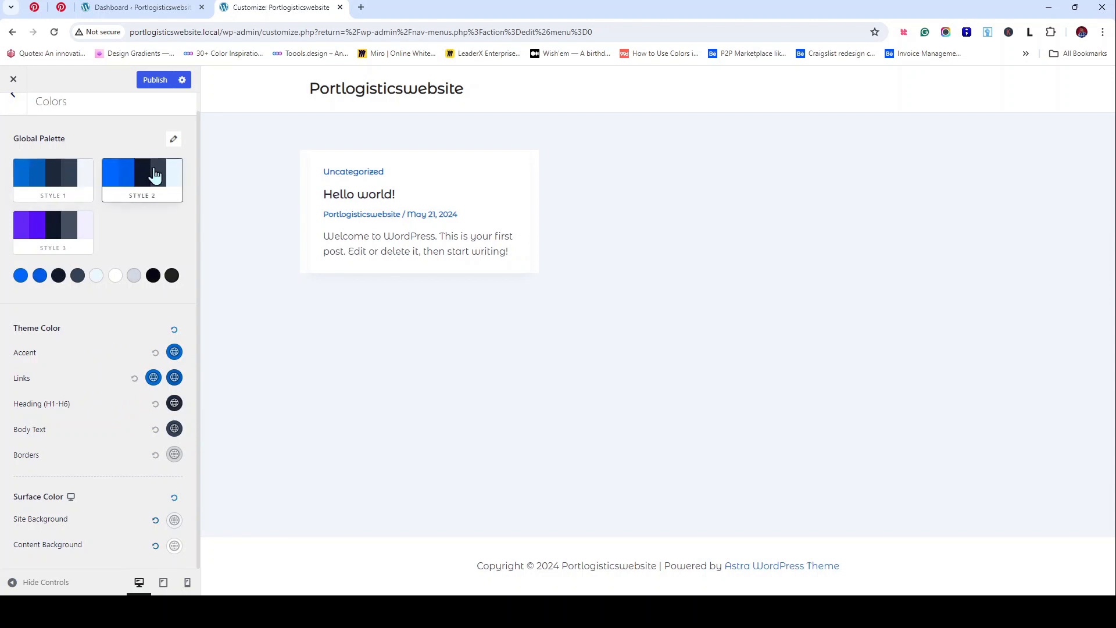
pyautogui.click(56, 195)
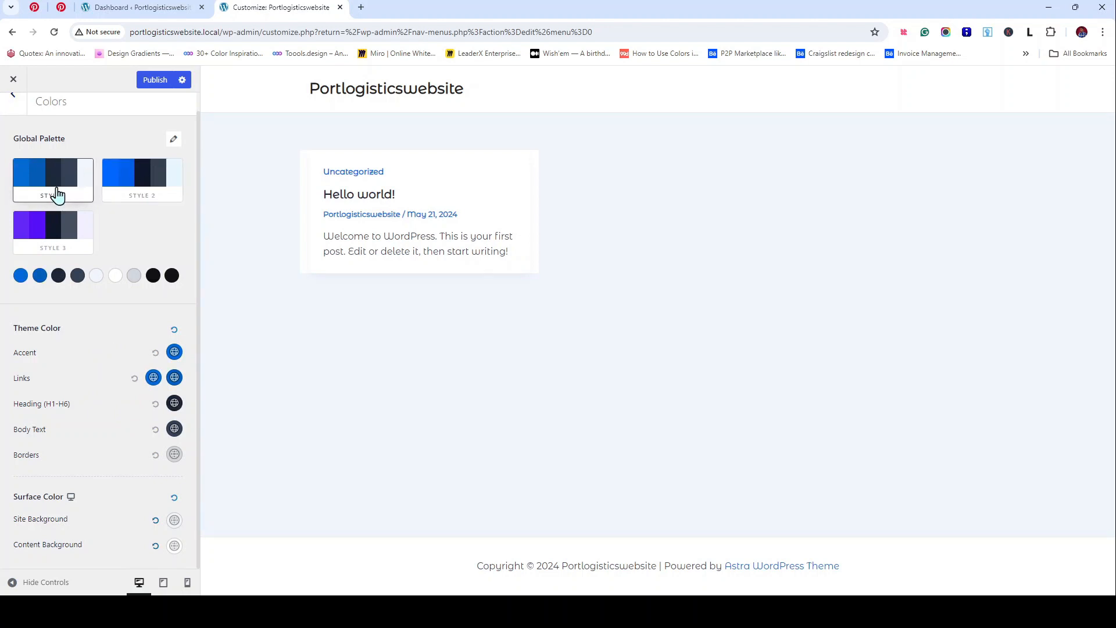
pyautogui.click(46, 228)
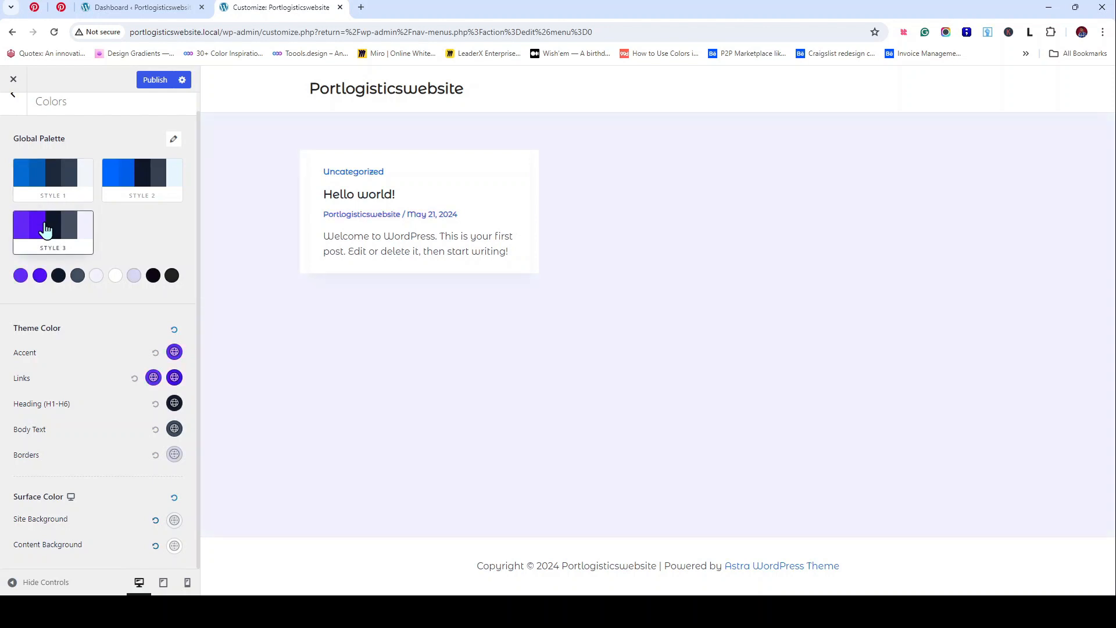
pyautogui.click(84, 184)
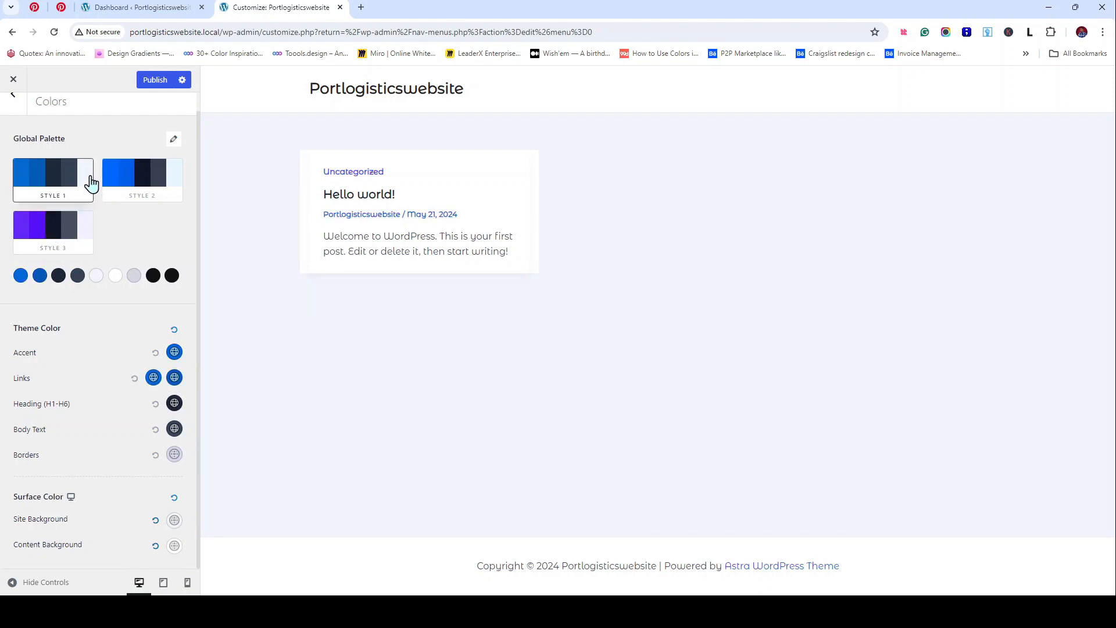
pyautogui.click(149, 190)
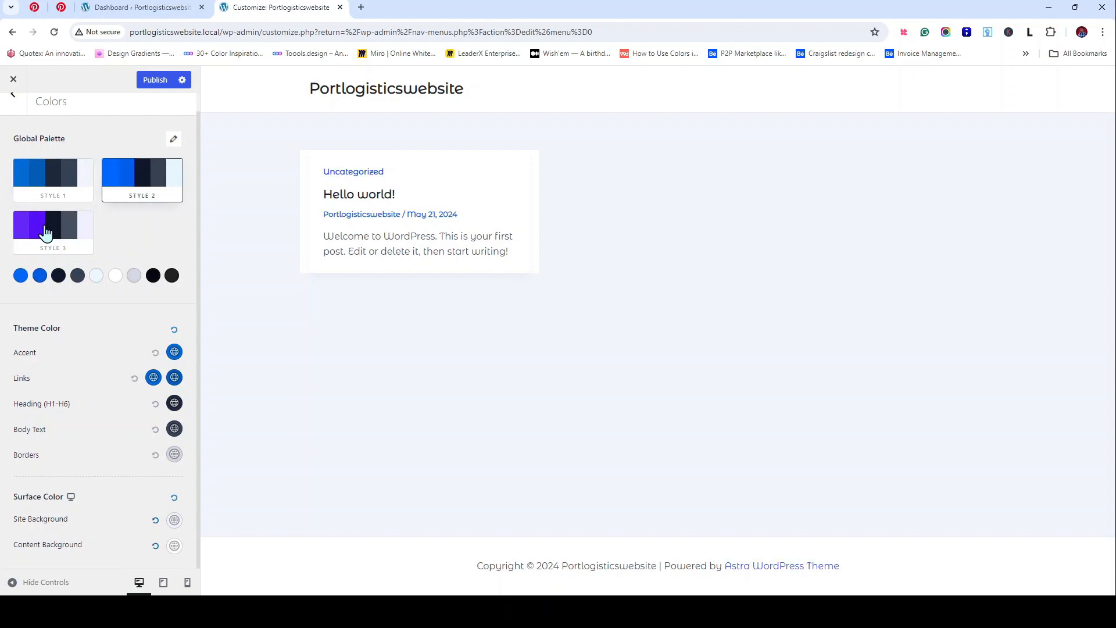
pyautogui.click(45, 231)
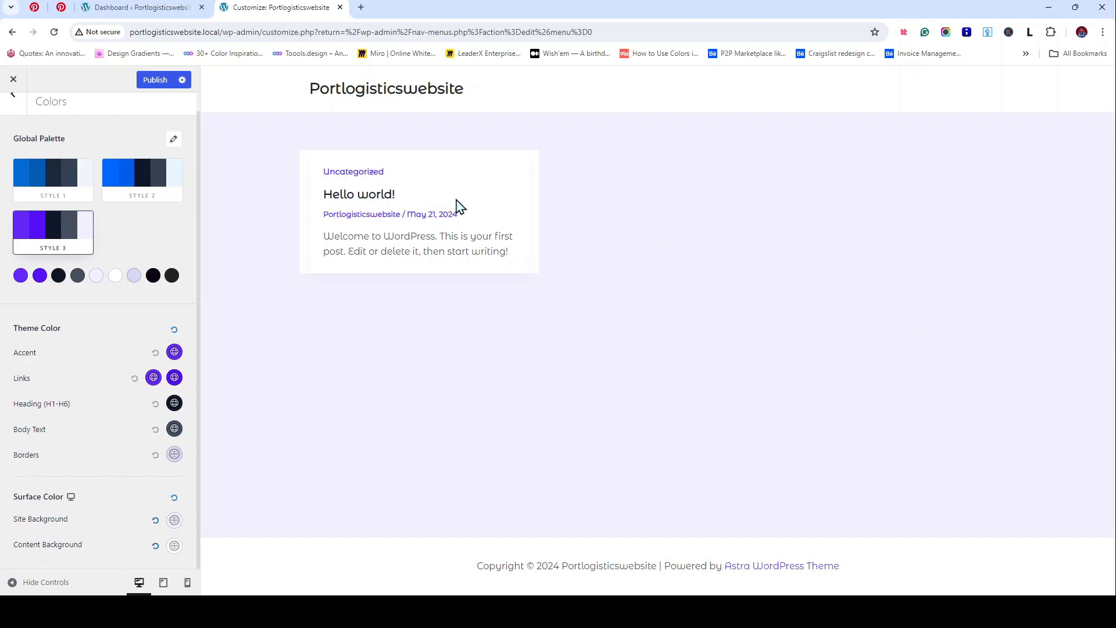
pyautogui.click(61, 177)
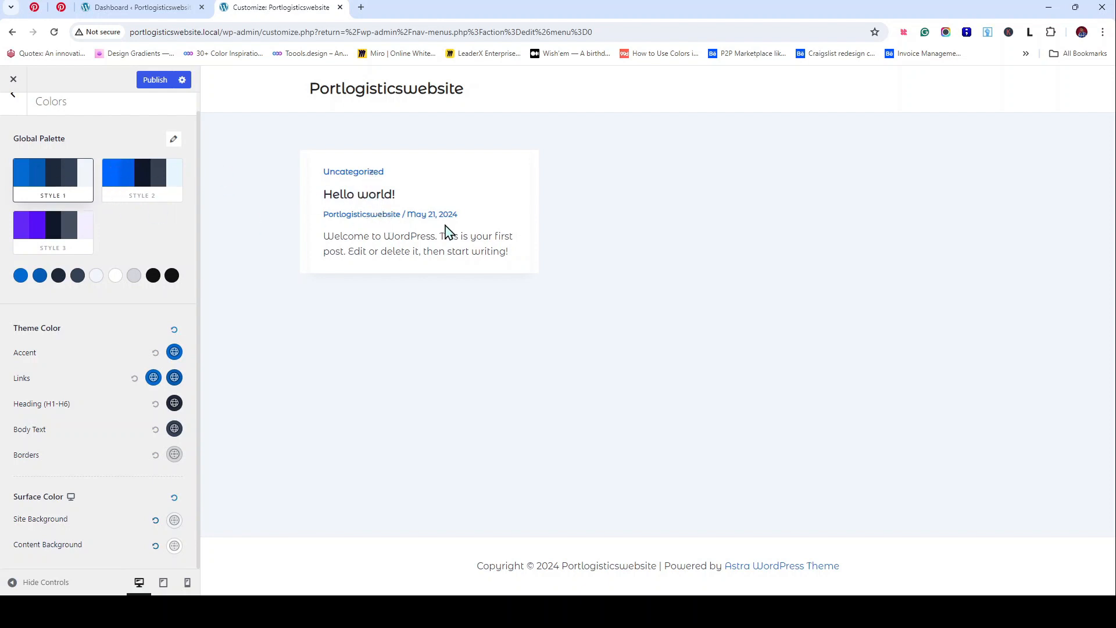
# Step: Settle on the Style 1 palette and open the editor for its first colour, 046BD2
pyautogui.click(54, 239)
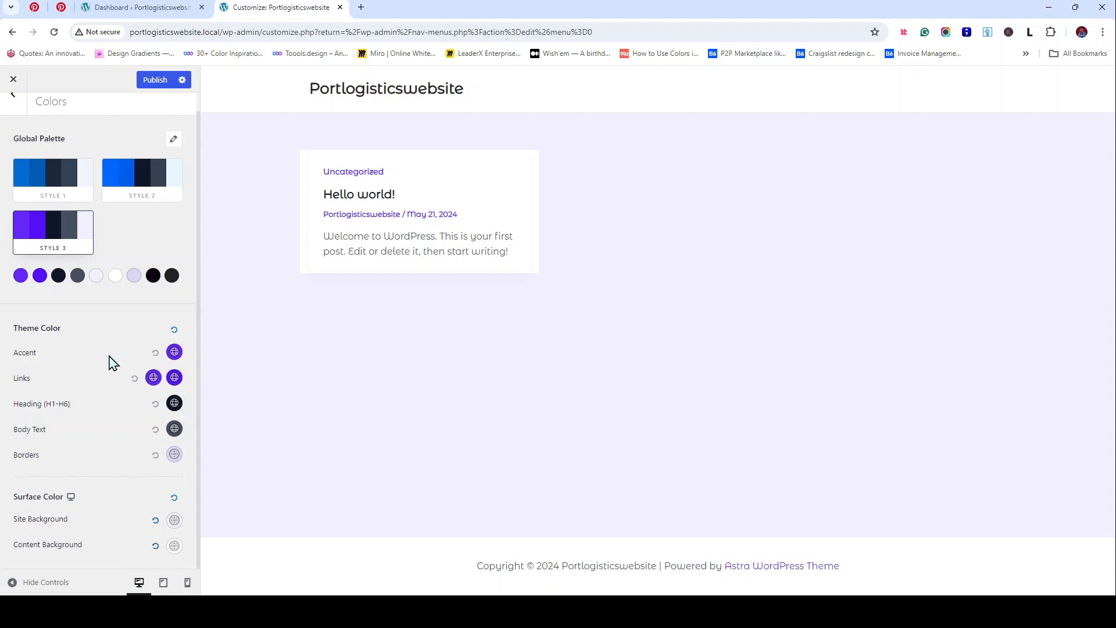
pyautogui.scroll(1, 109, 363)
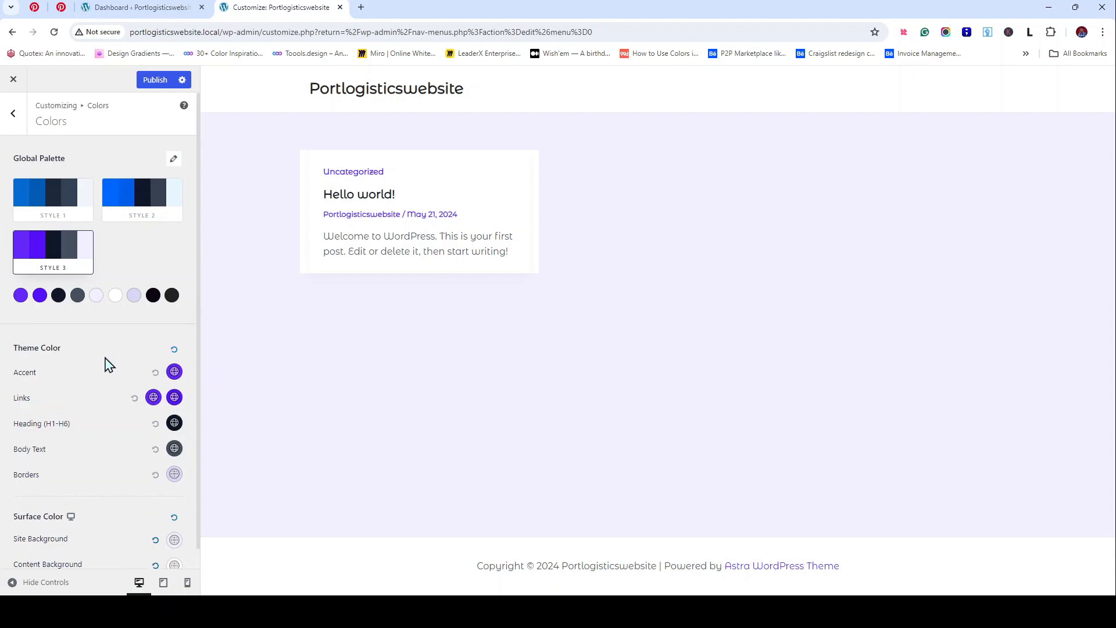
pyautogui.click(52, 200)
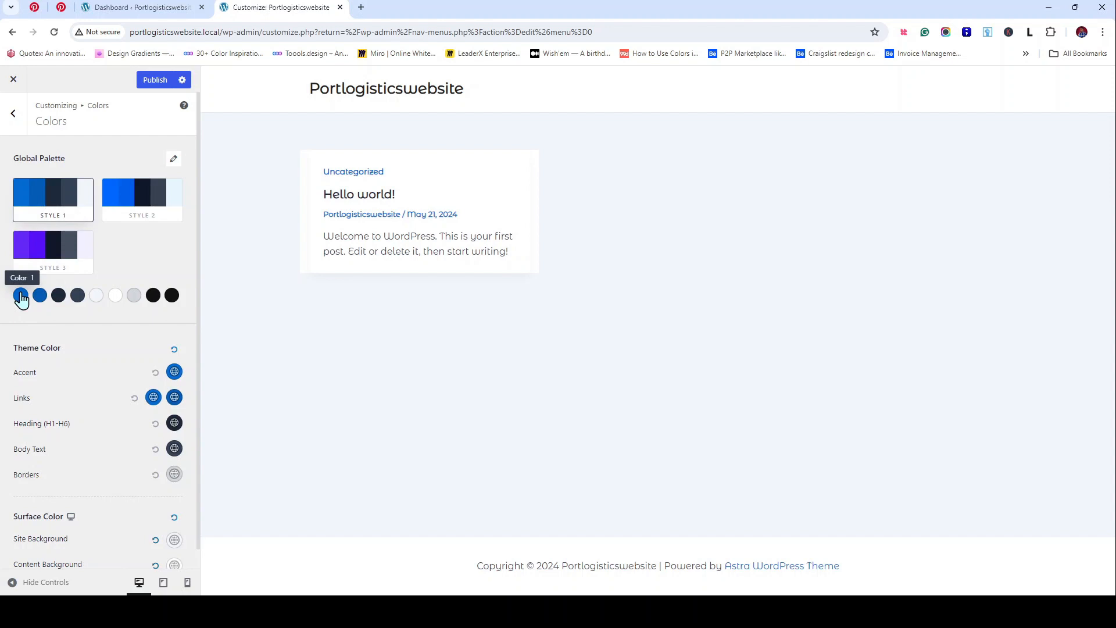
pyautogui.click(20, 295)
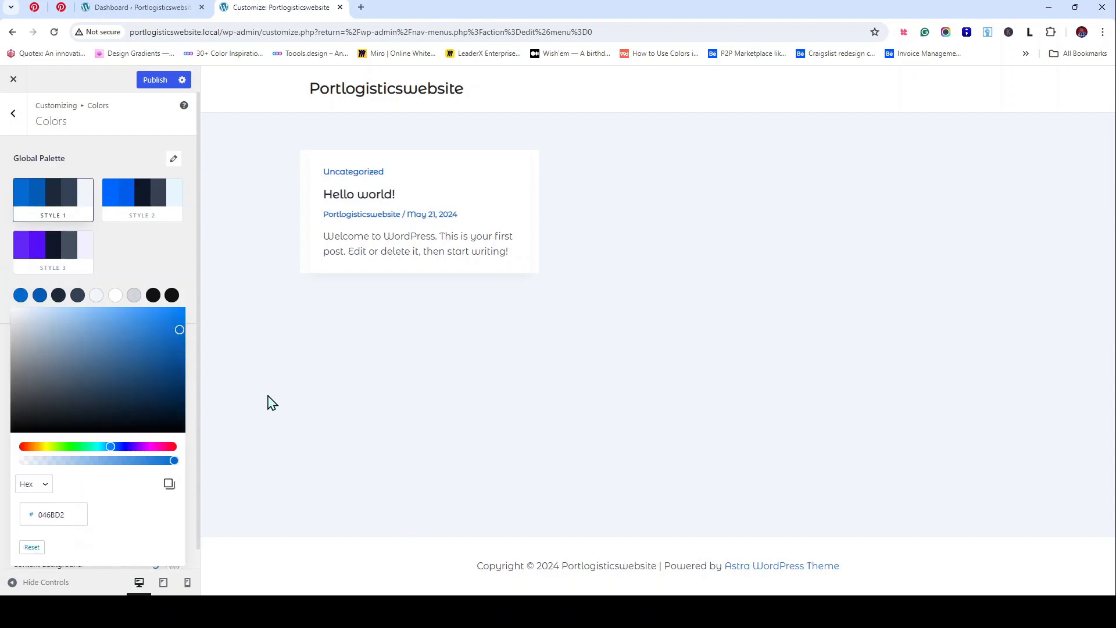
pyautogui.hotkey('alt', 'Tab')
pyautogui.hotkey('alt', 'Tab')
pyautogui.hotkey('alt', 'Tab')
pyautogui.hotkey('alt', 'Tab')
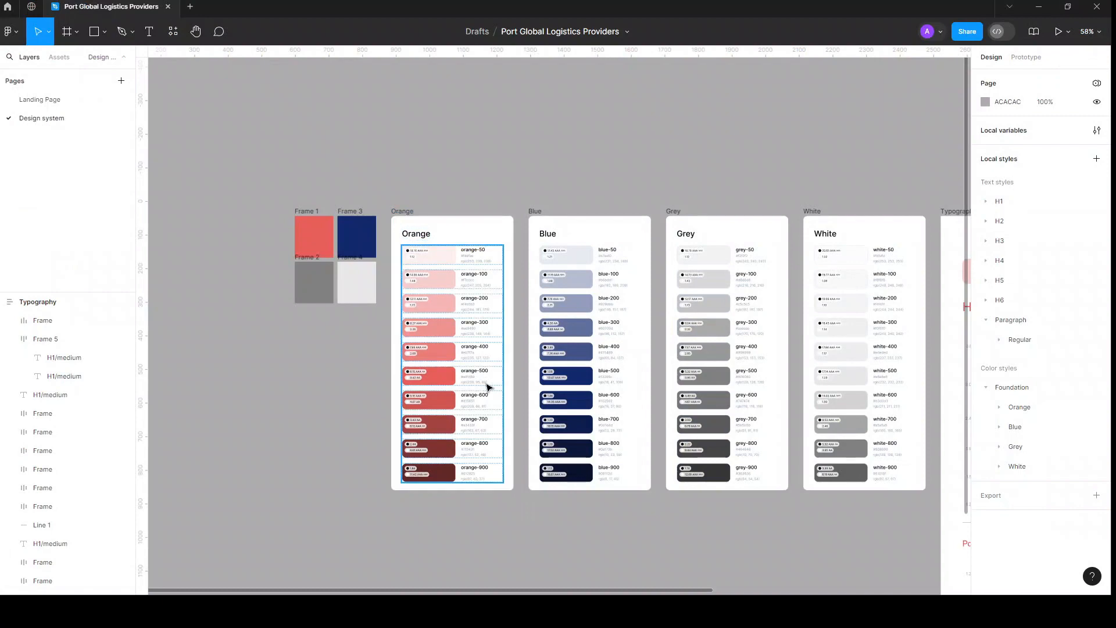
# Step: Select the orange-500 swatch and copy its fill hex value E65F59
pyautogui.scroll(5, 471, 386)
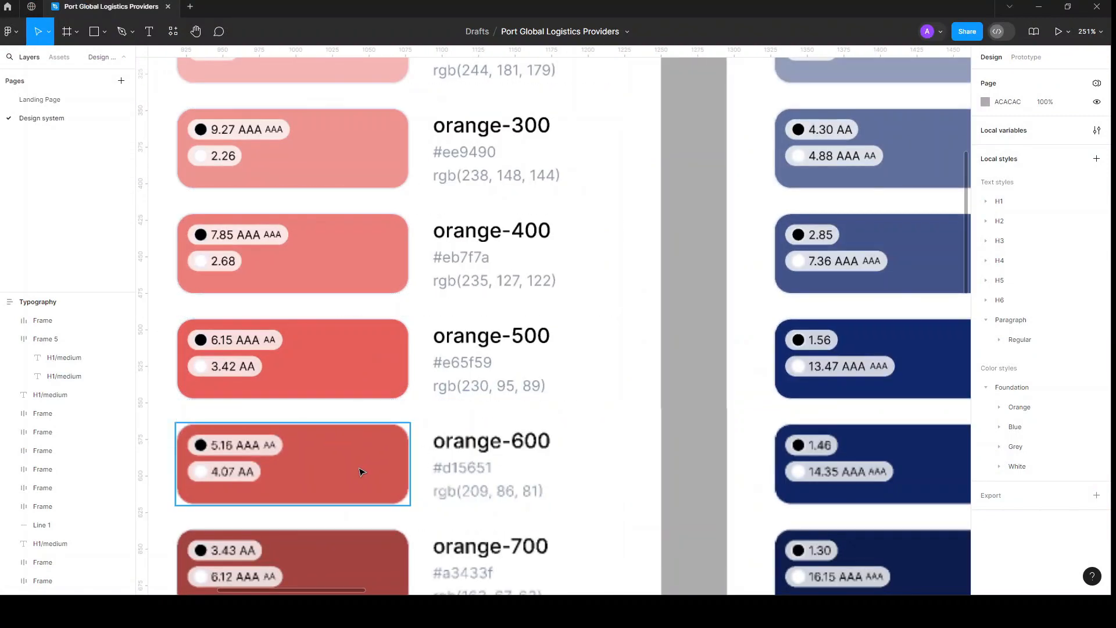
pyautogui.keyDown('ctrl'); pyautogui.click(360, 372); pyautogui.keyUp('ctrl')
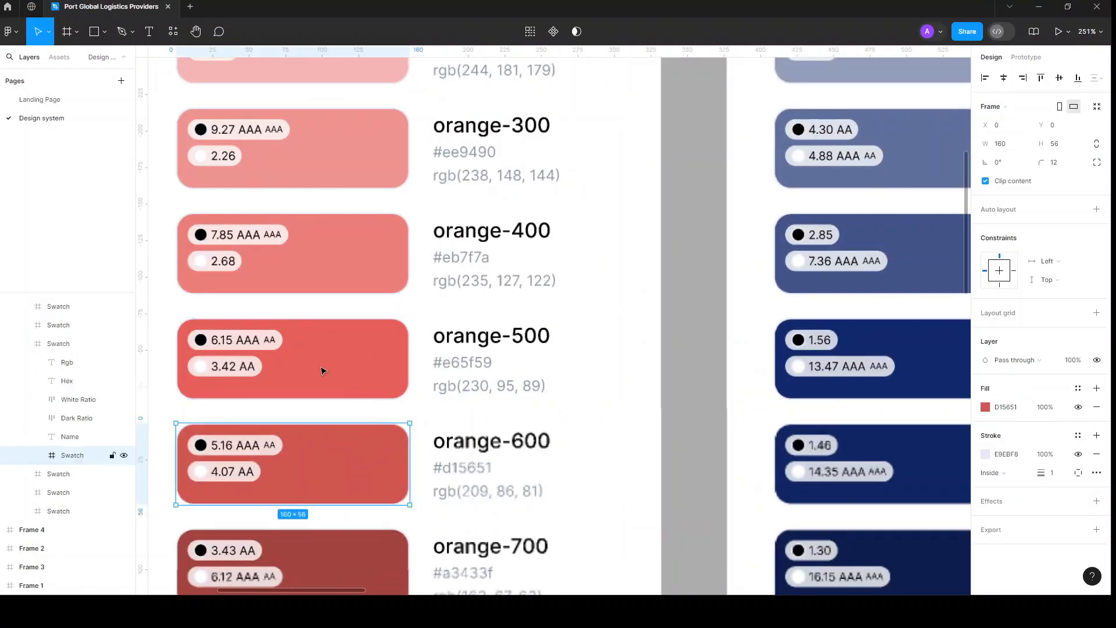
pyautogui.click(324, 351)
pyautogui.click(1006, 407)
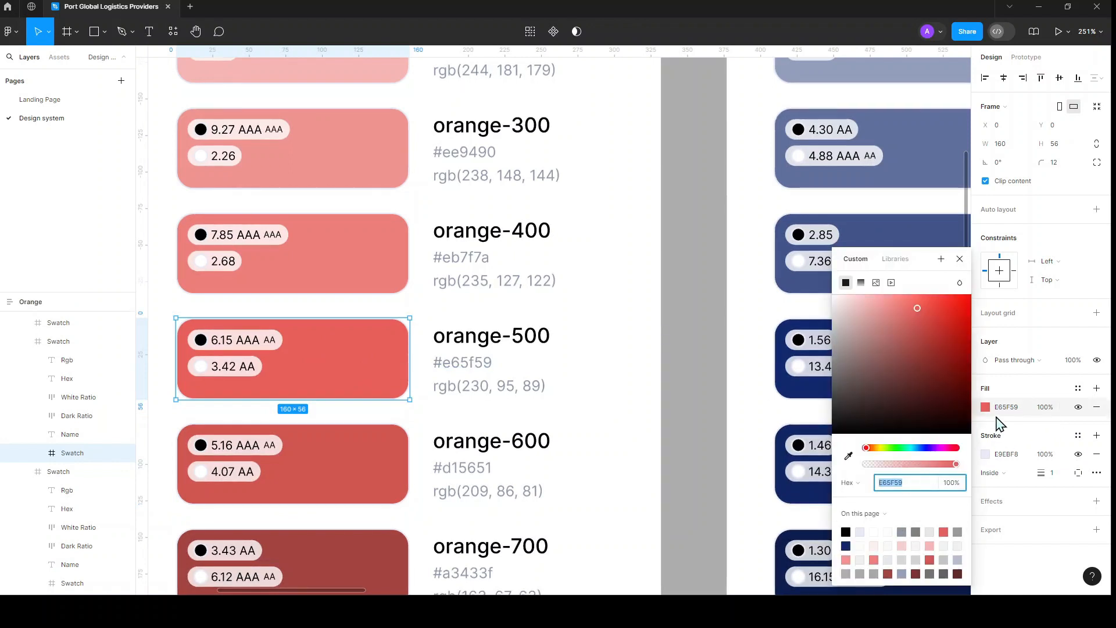
pyautogui.click(997, 422)
pyautogui.click(1006, 406)
pyautogui.hotkey('ctrl', 'c')
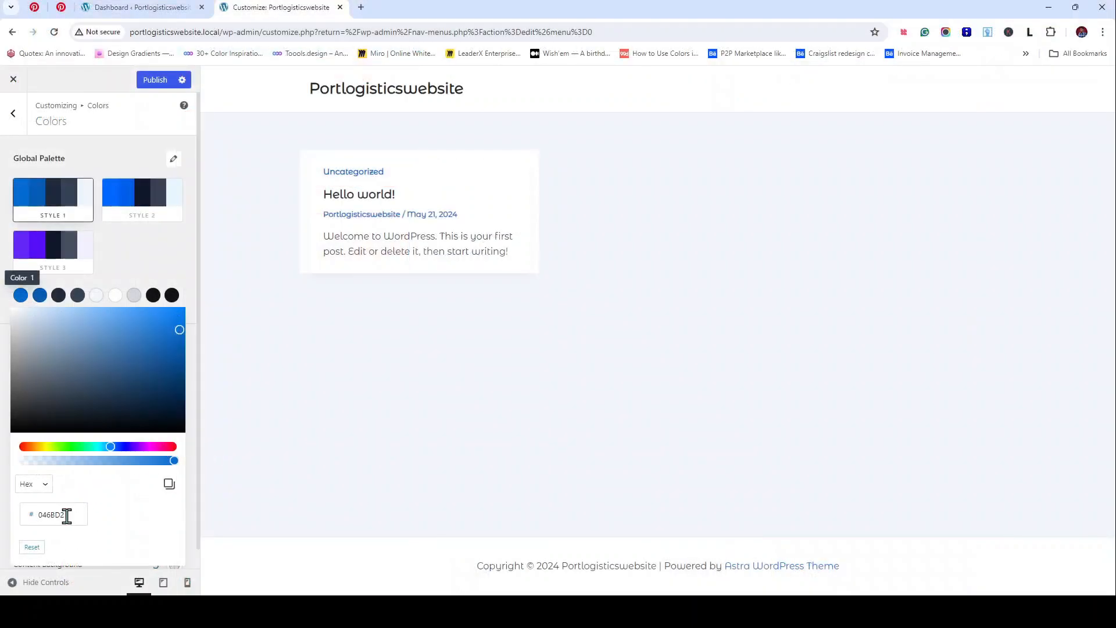
# Step: Set global palette Color 1 to E65F59 and Color 2 to D15651
pyautogui.click(29, 521)
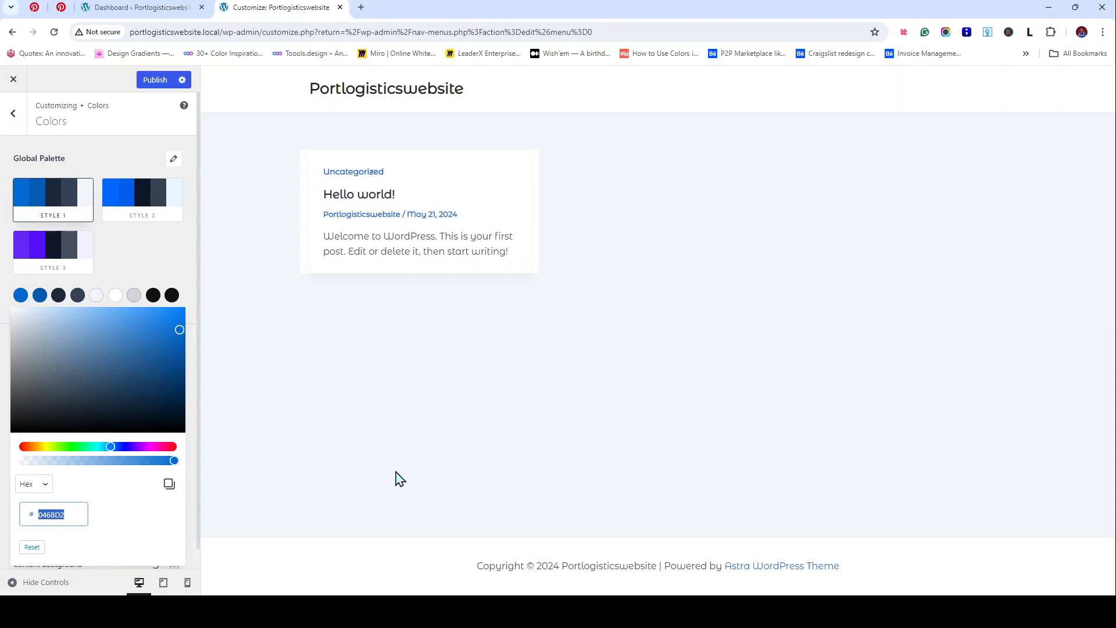
pyautogui.hotkey('ctrl', 'v')
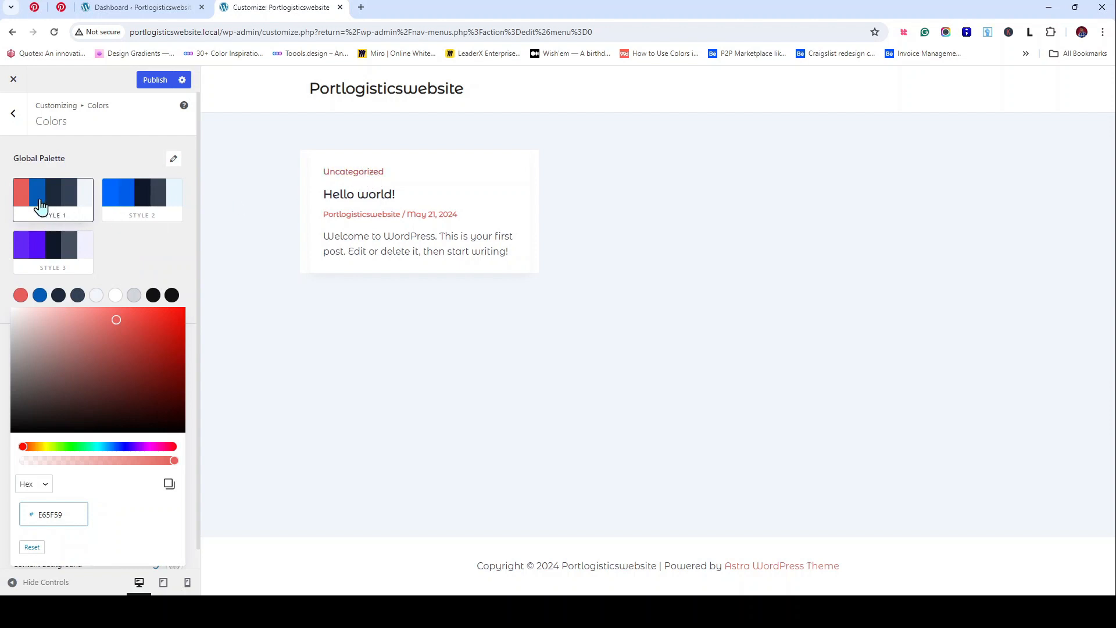
pyautogui.click(137, 247)
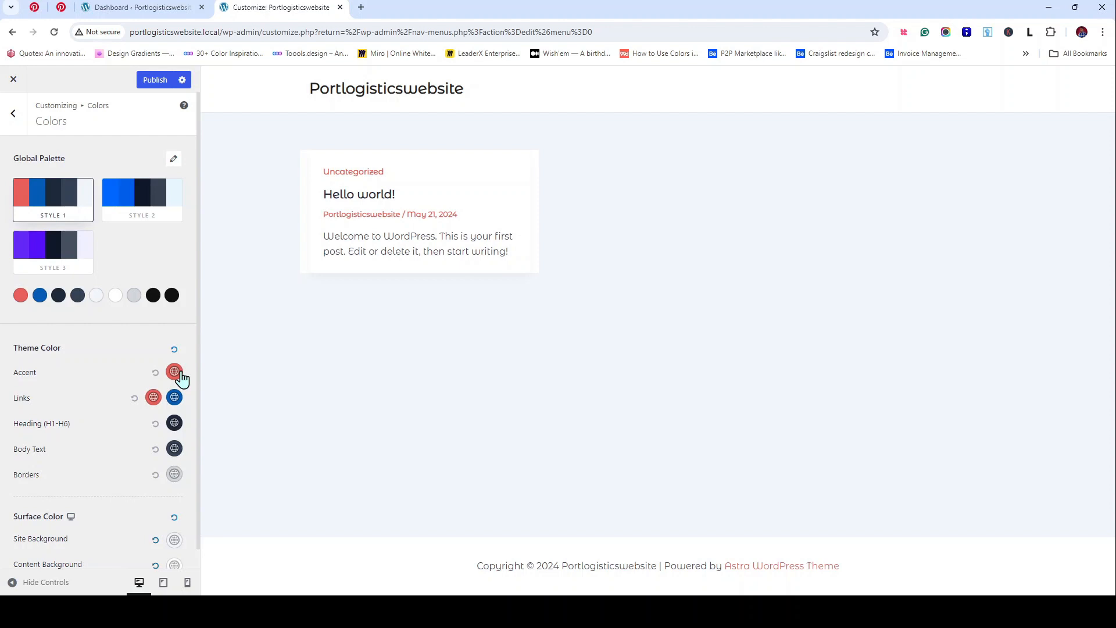
pyautogui.click(40, 297)
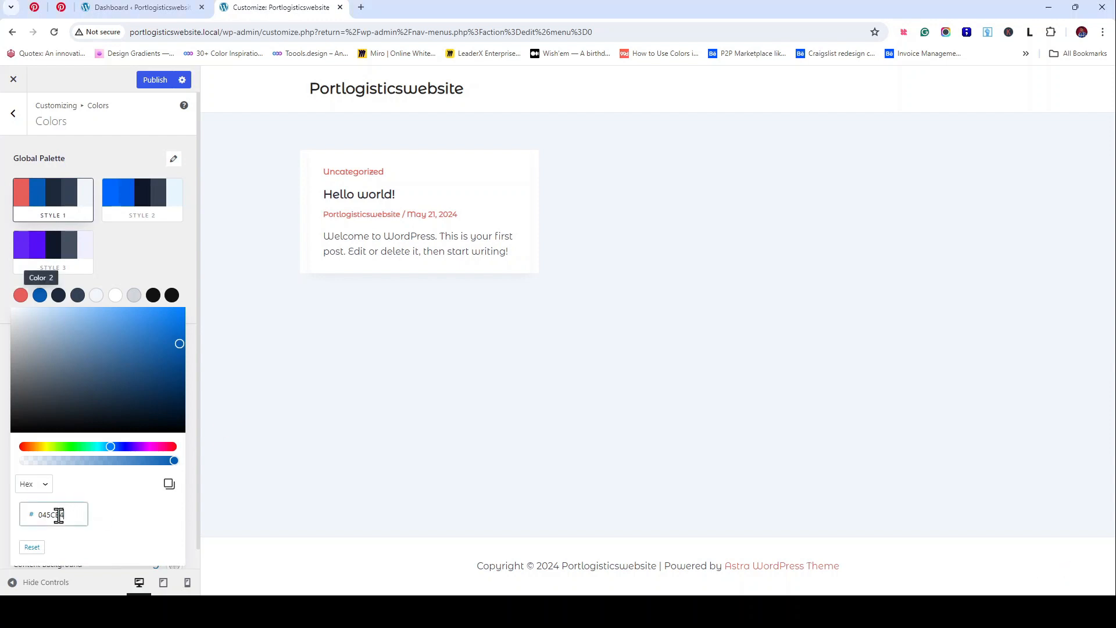
pyautogui.click(223, 523)
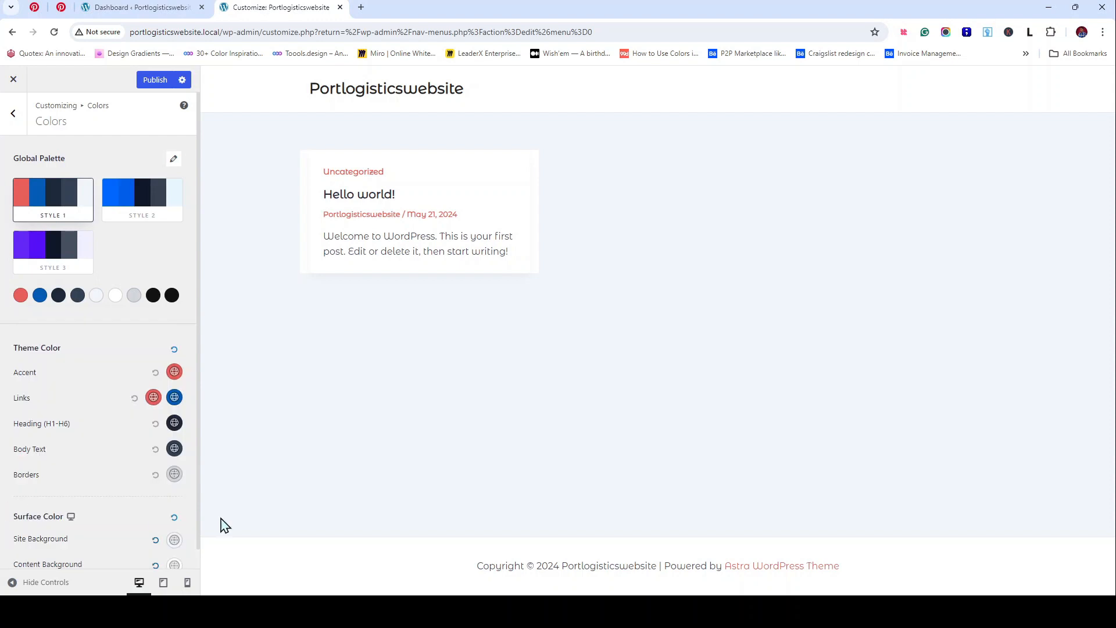
pyautogui.click(40, 296)
pyautogui.moveTo(68, 512); pyautogui.dragTo(21, 512)
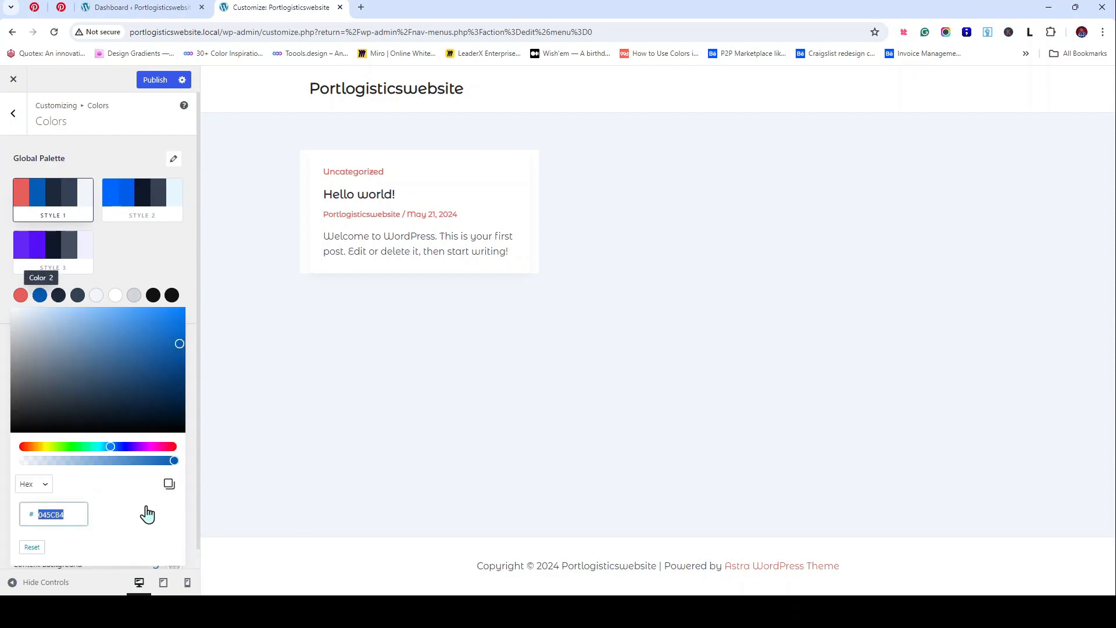
pyautogui.write('D15651')
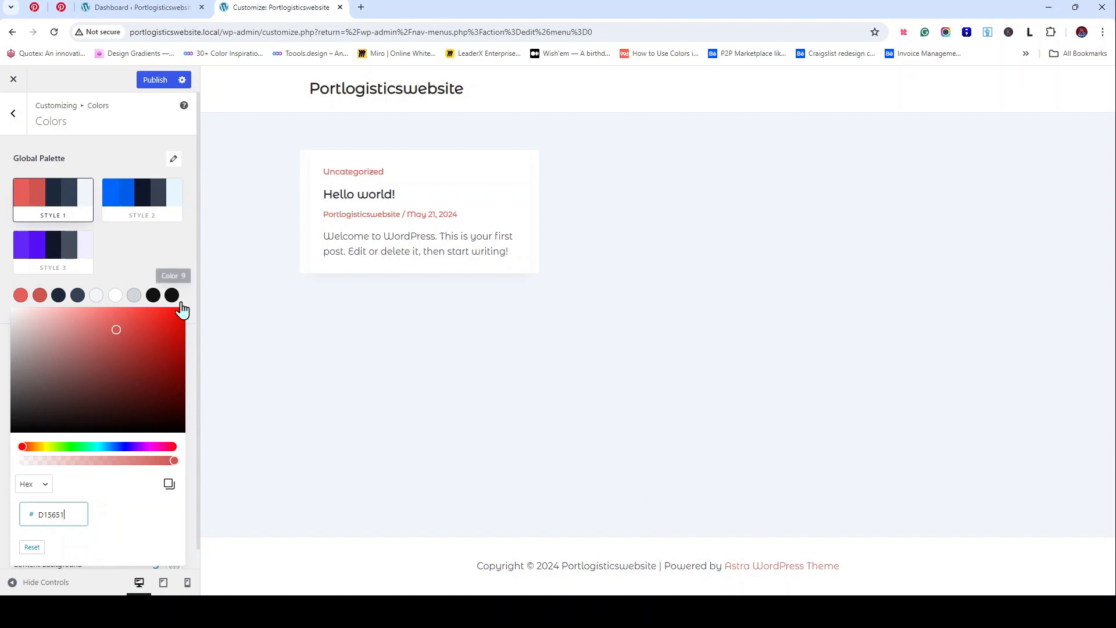
pyautogui.click(172, 259)
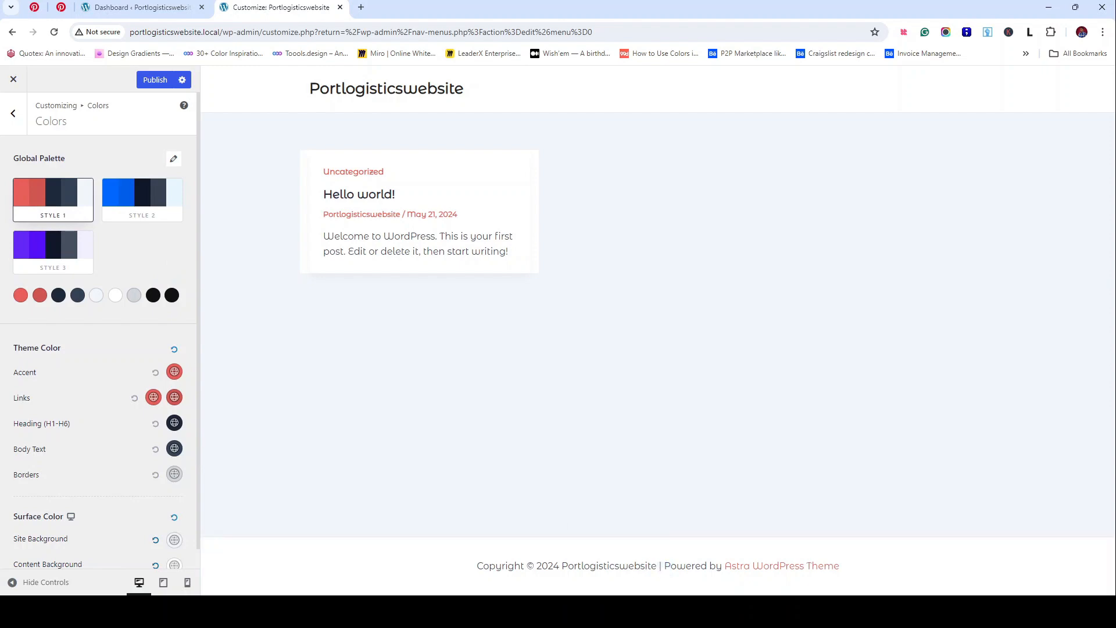
pyautogui.hotkey('alt', 'Tab')
pyautogui.hotkey('alt', 'Tab')
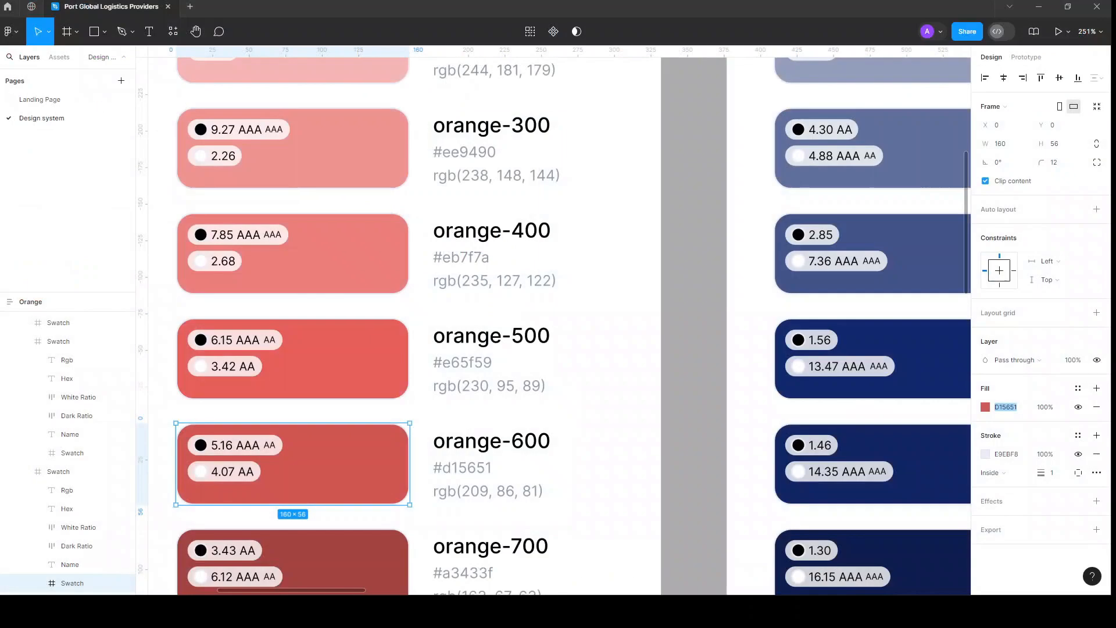
# Step: Select Figma's grey-900 swatch and pick its fill value 363636
pyautogui.scroll(-5, 553, 398)
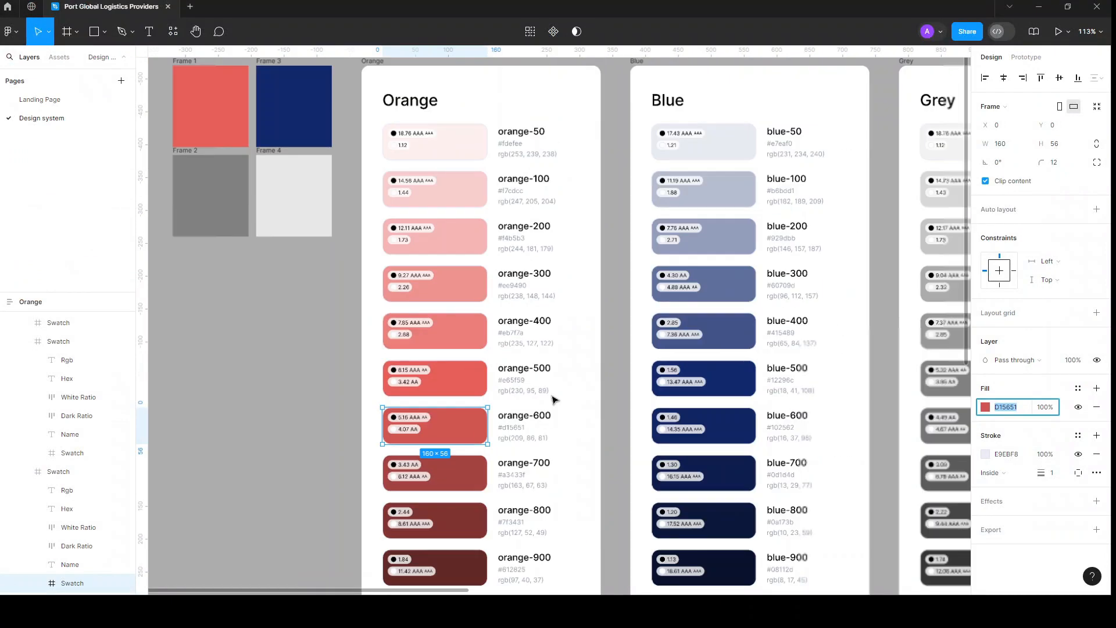
pyautogui.hscroll(8, 553, 399)
pyautogui.scroll(-3, 553, 399)
pyautogui.hscroll(6, 553, 399)
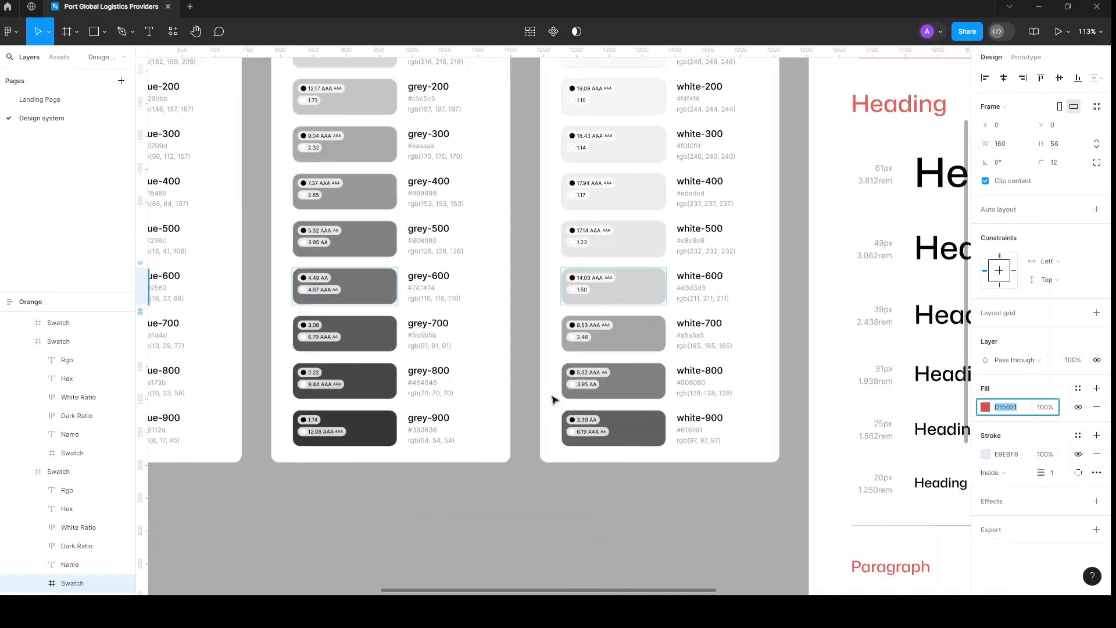
pyautogui.scroll(5, 360, 405)
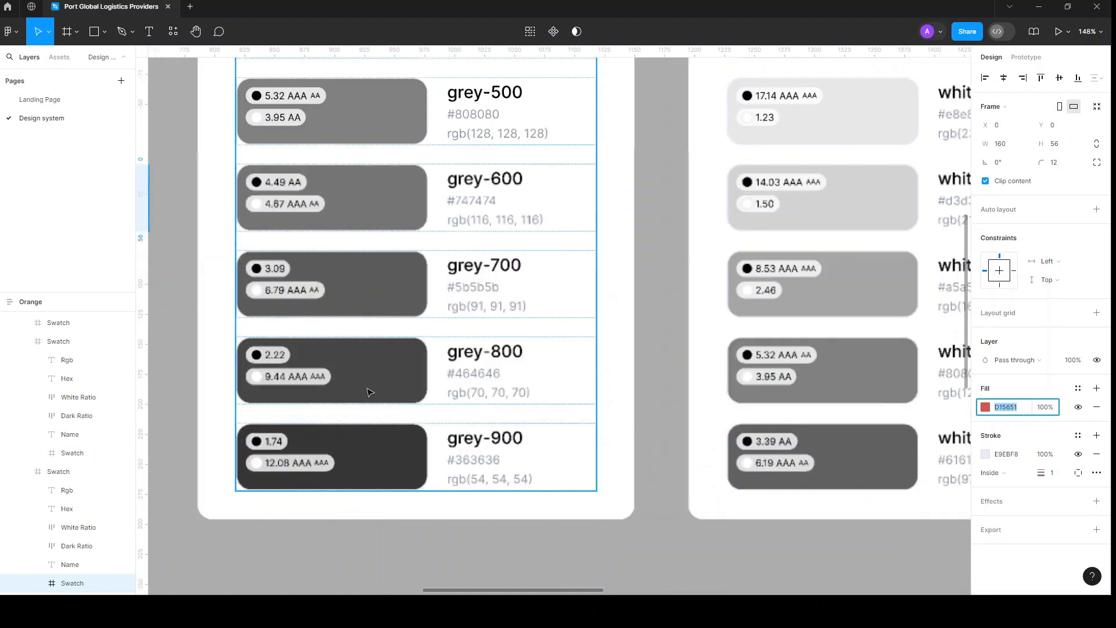
pyautogui.click(369, 392)
pyautogui.click(400, 473)
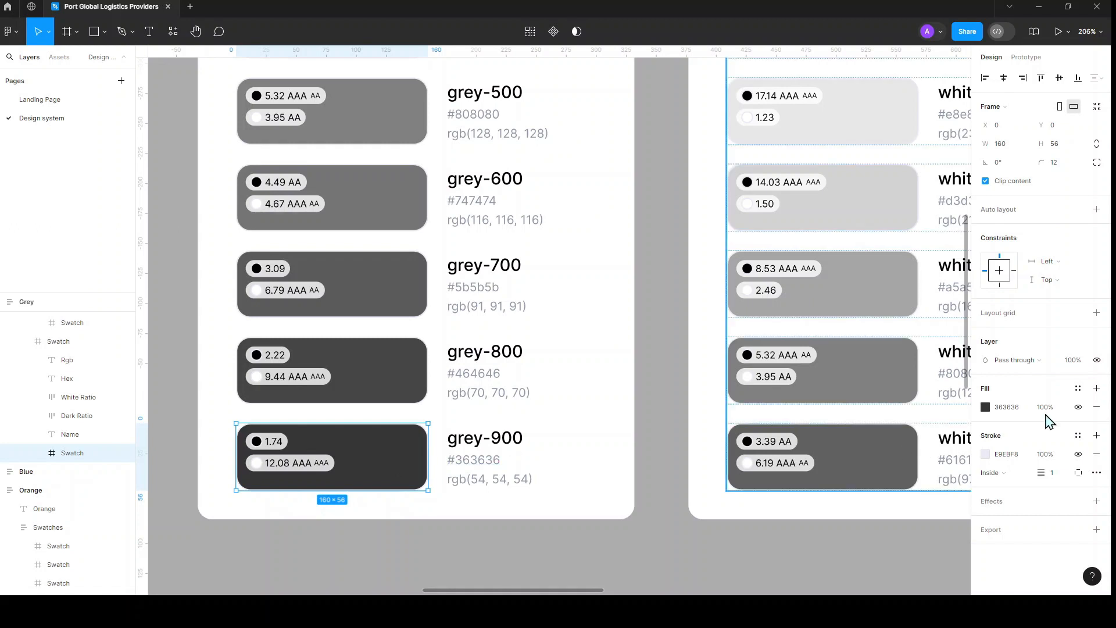
pyautogui.click(1001, 409)
pyautogui.hotkey('ctrl', 'c')
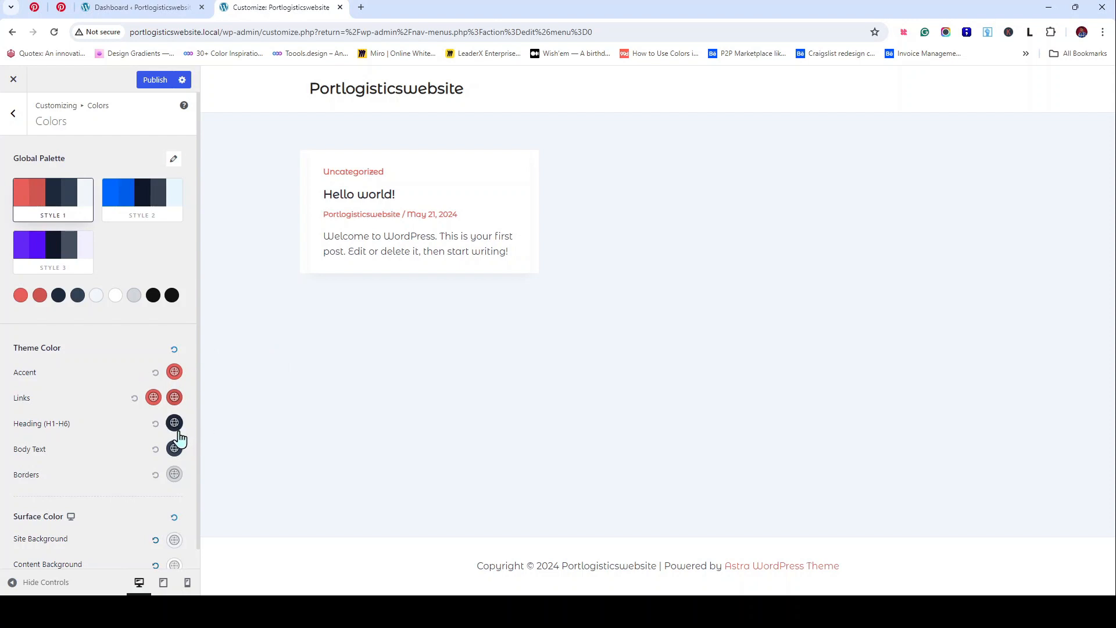
# Step: Replace the Body Text colour 334155 with the pasted 363636
pyautogui.click(175, 450)
pyautogui.scroll(-3, 116, 427)
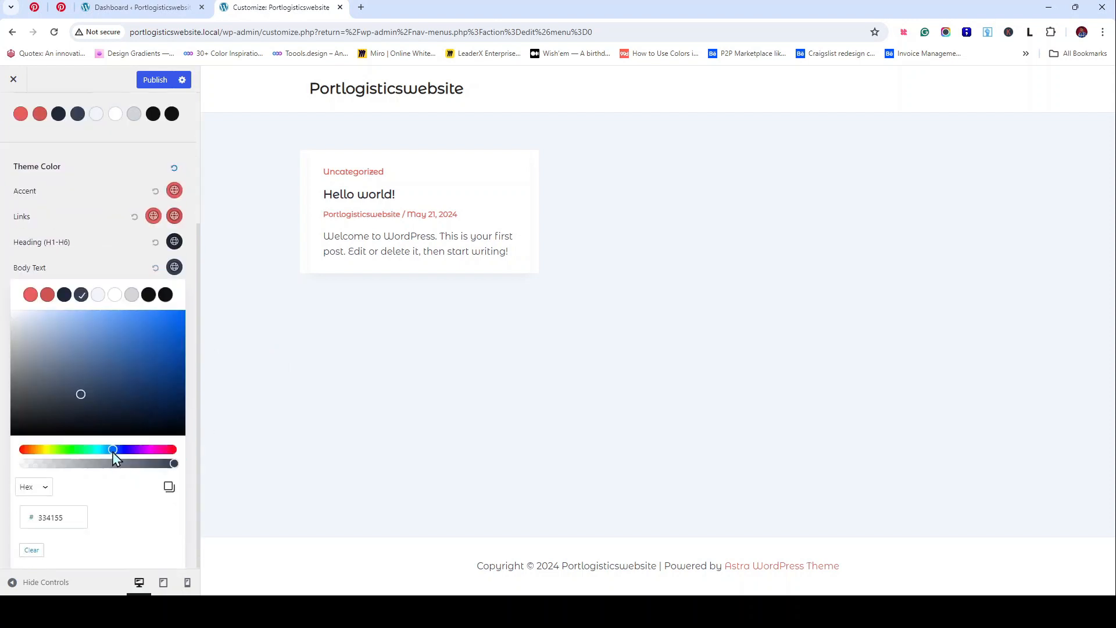
pyautogui.doubleClick(68, 514)
pyautogui.hotkey('ctrl', 'v')
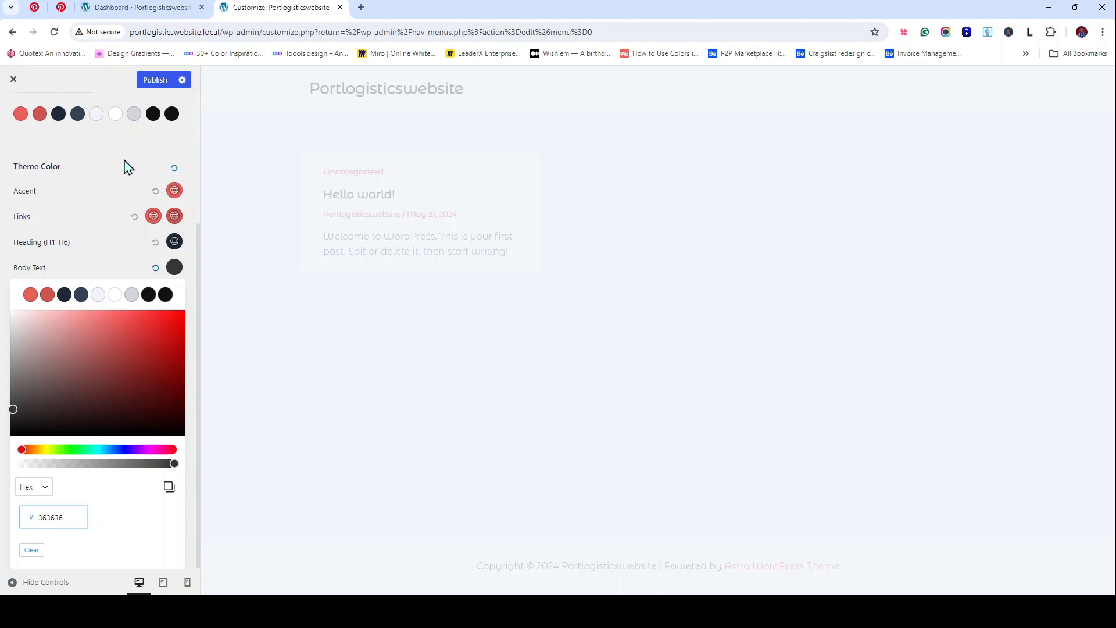
pyautogui.click(137, 187)
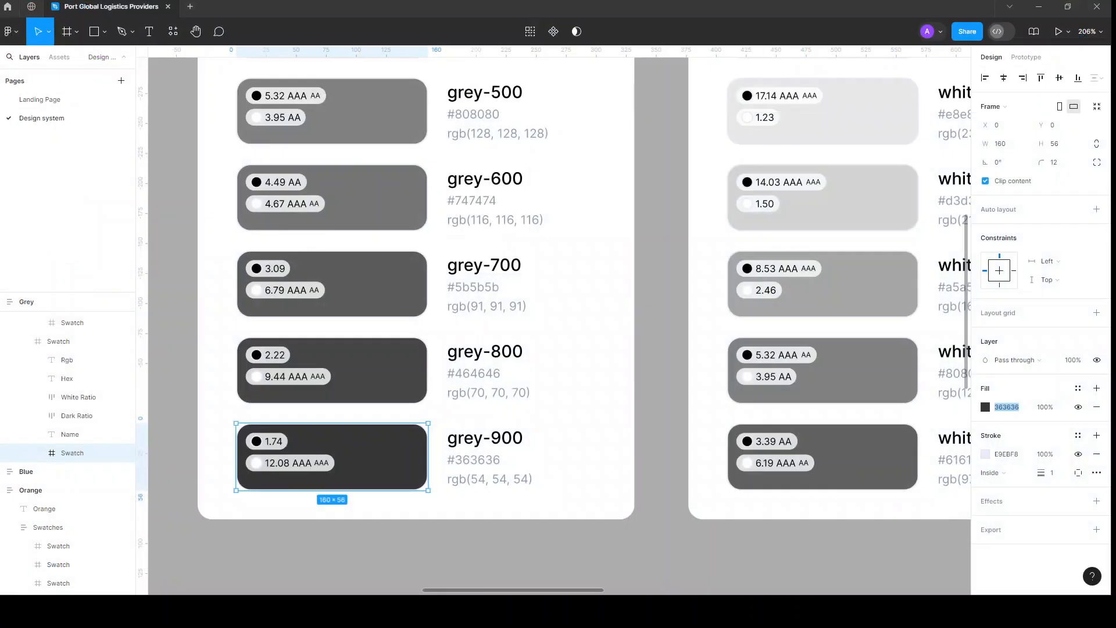
pyautogui.click(69, 98)
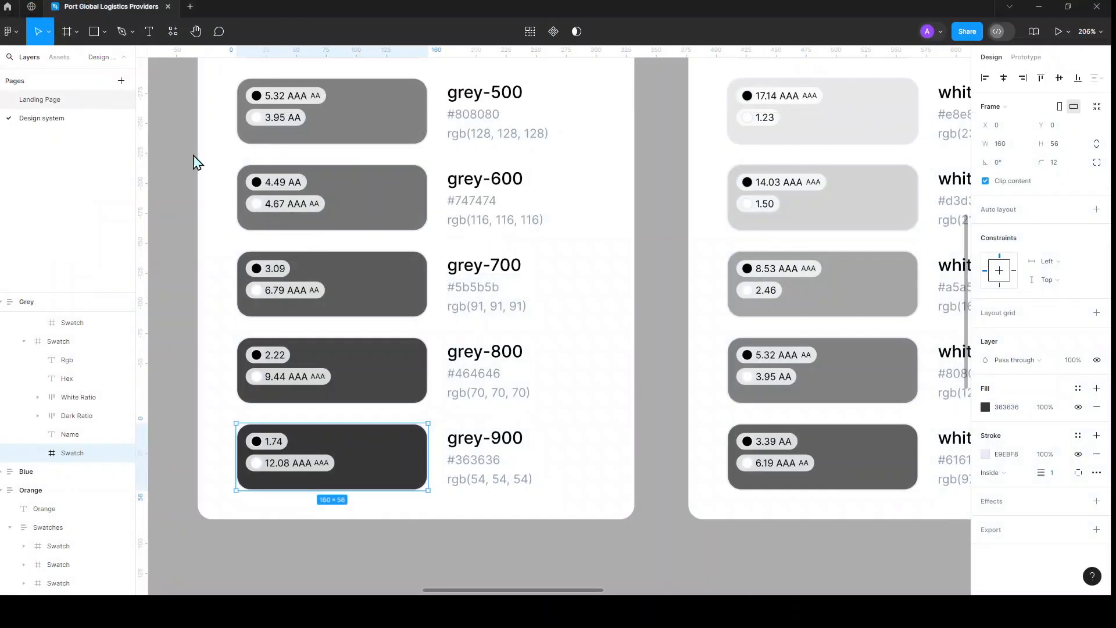
pyautogui.scroll(-5, 603, 378)
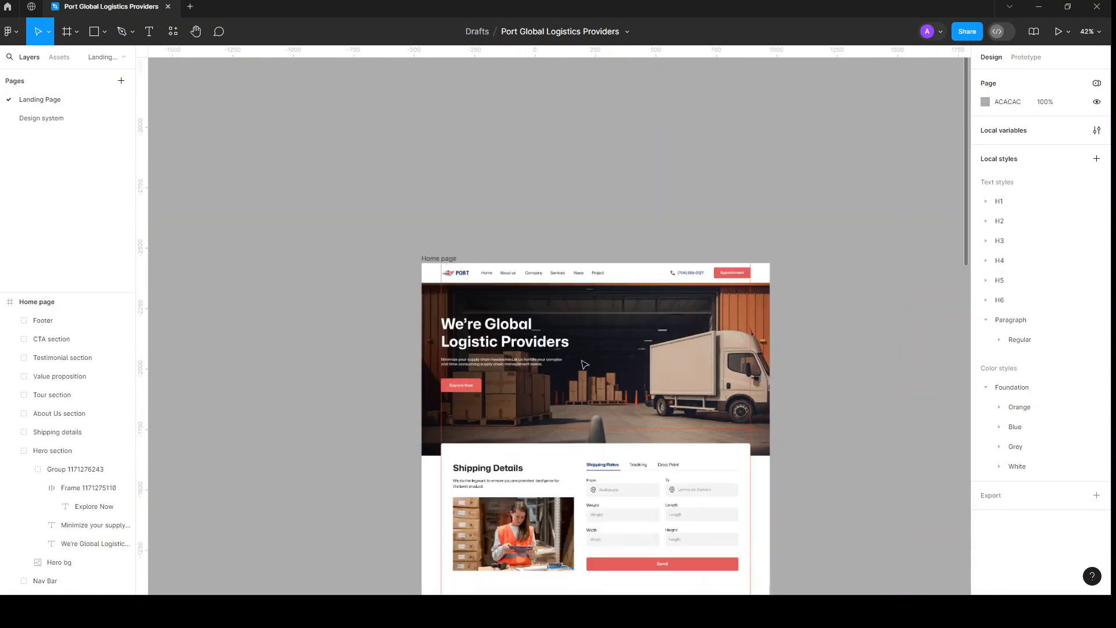
pyautogui.scroll(-2, 584, 364)
pyautogui.scroll(3, 537, 347)
pyautogui.click(497, 335)
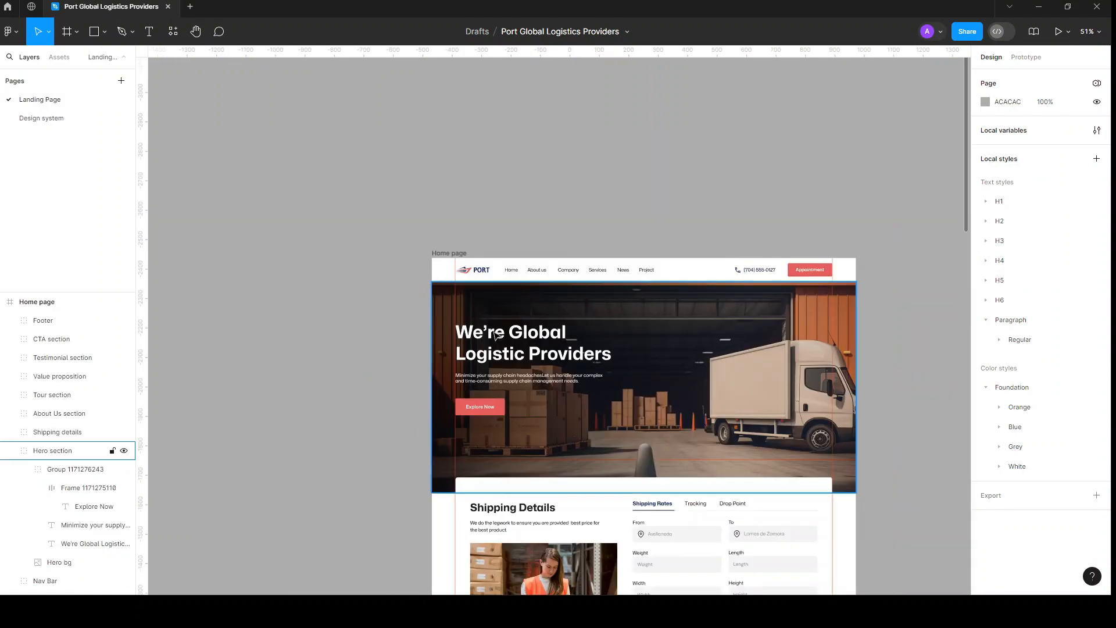
pyautogui.scroll(-10, 497, 335)
pyautogui.hscroll(3, 523, 320)
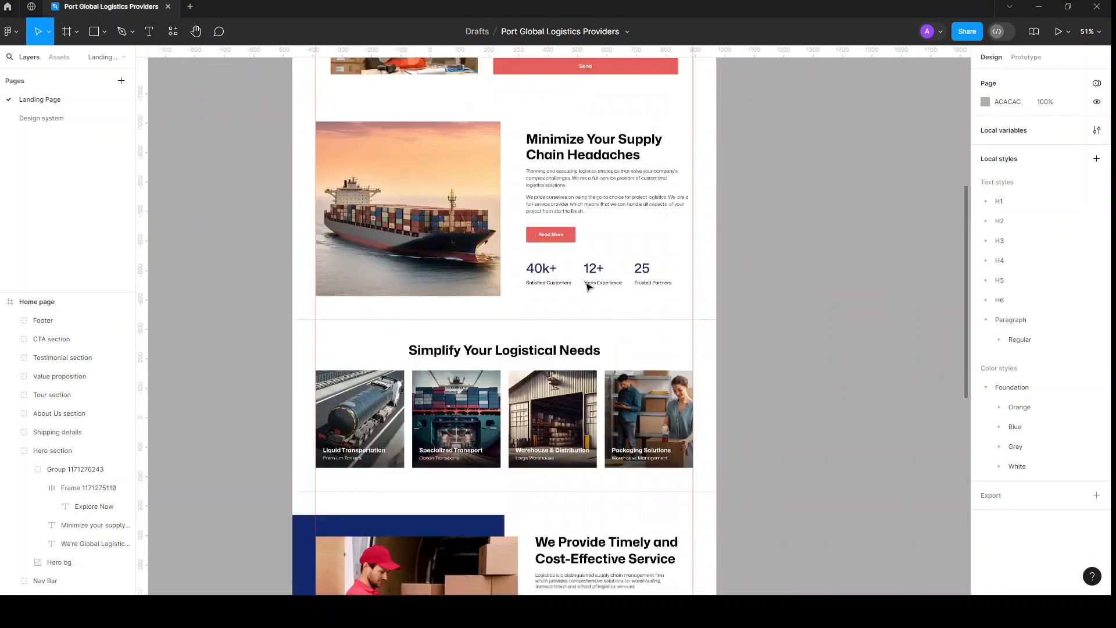
pyautogui.scroll(-8, 587, 286)
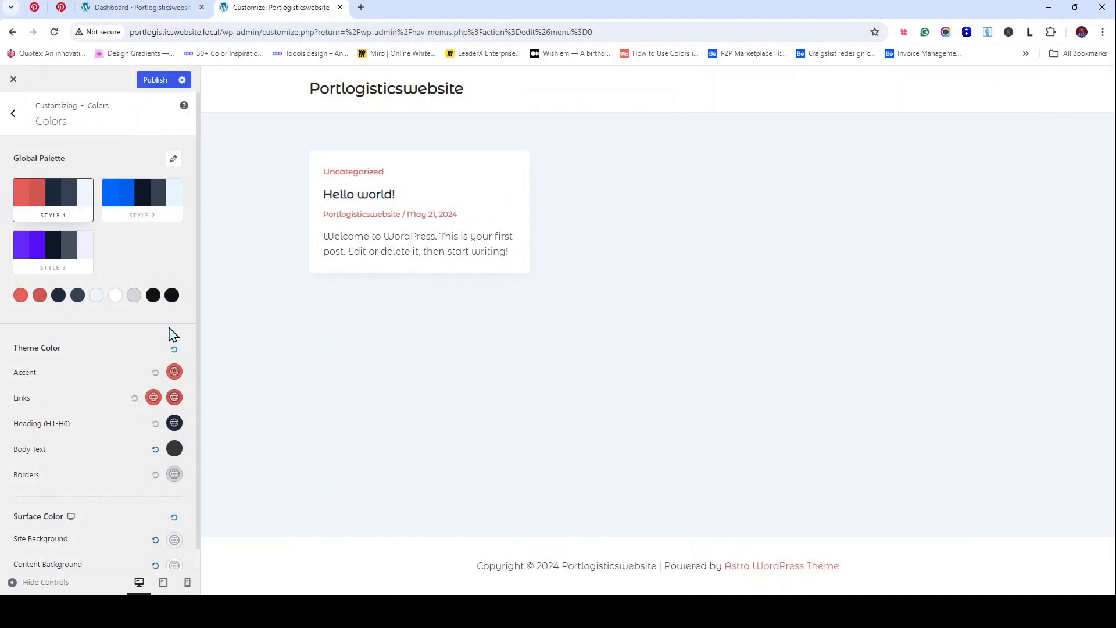
pyautogui.scroll(-1, 168, 339)
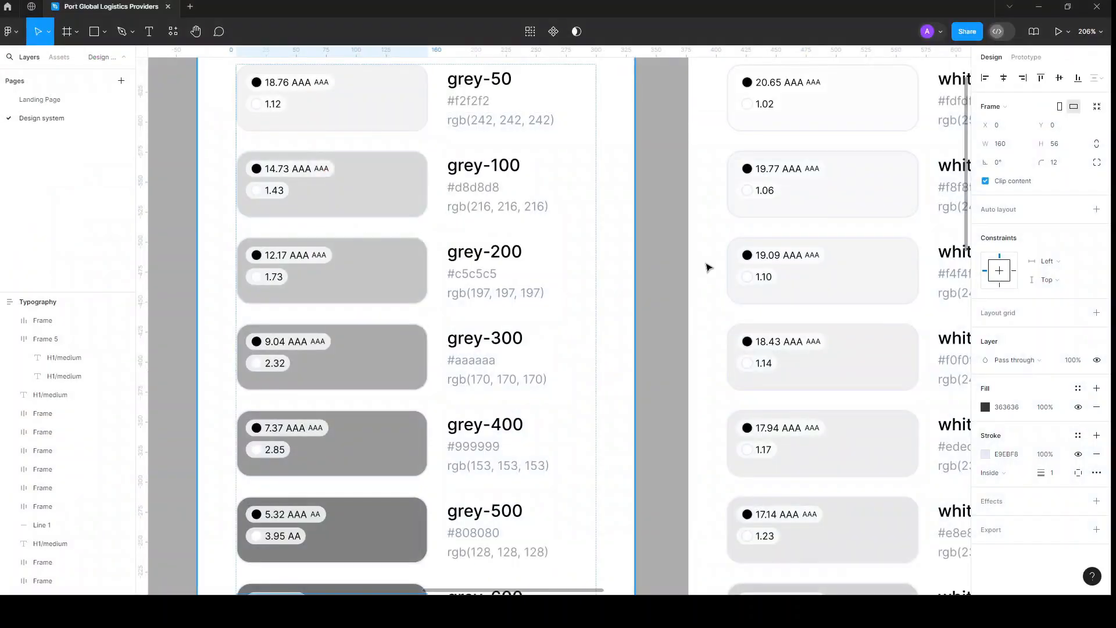
# Step: Copy the white-50 swatch's fill value FDFDFD from Figma's White frame
pyautogui.scroll(5, 710, 267)
pyautogui.hscroll(3, 709, 267)
pyautogui.scroll(2, 710, 267)
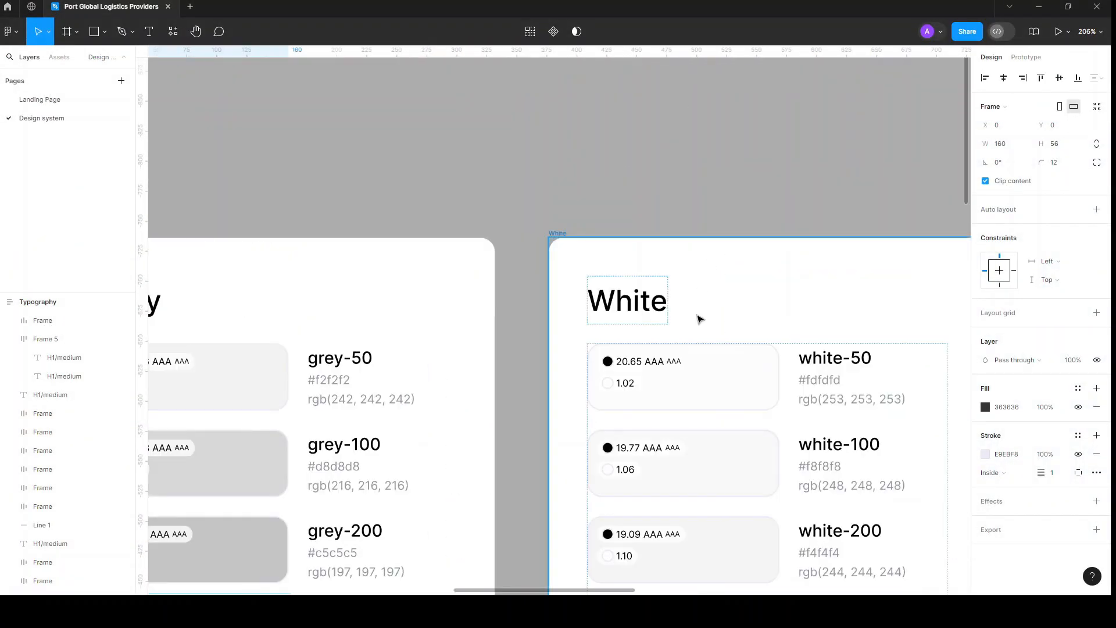
pyautogui.scroll(-2, 698, 316)
pyautogui.hscroll(3, 698, 316)
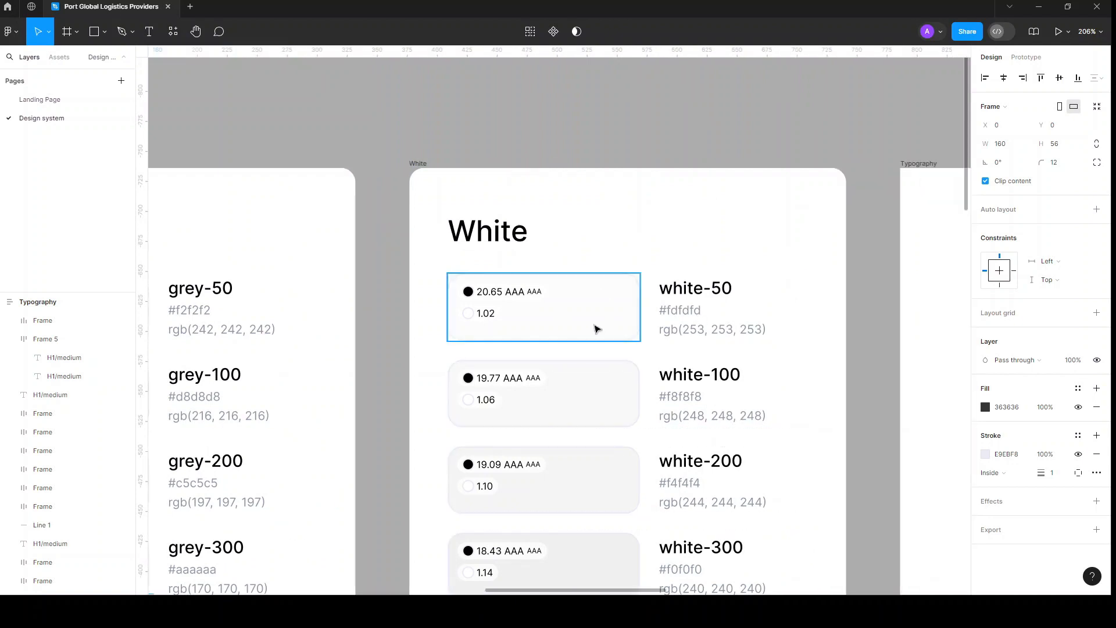
pyautogui.click(597, 329)
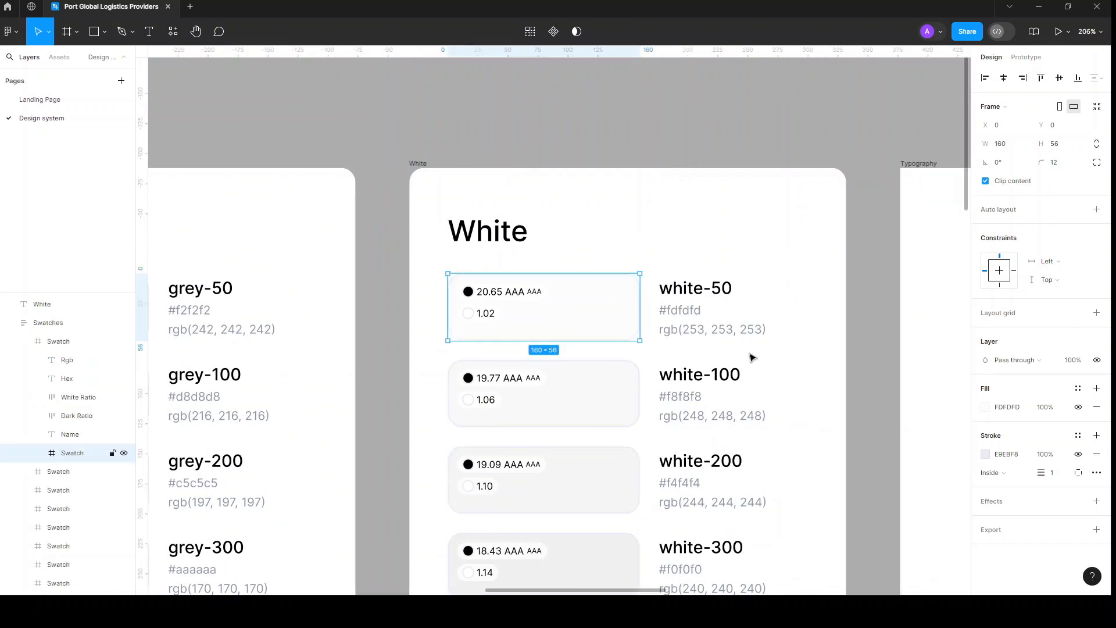
pyautogui.click(1012, 409)
pyautogui.hotkey('ctrl', 'c')
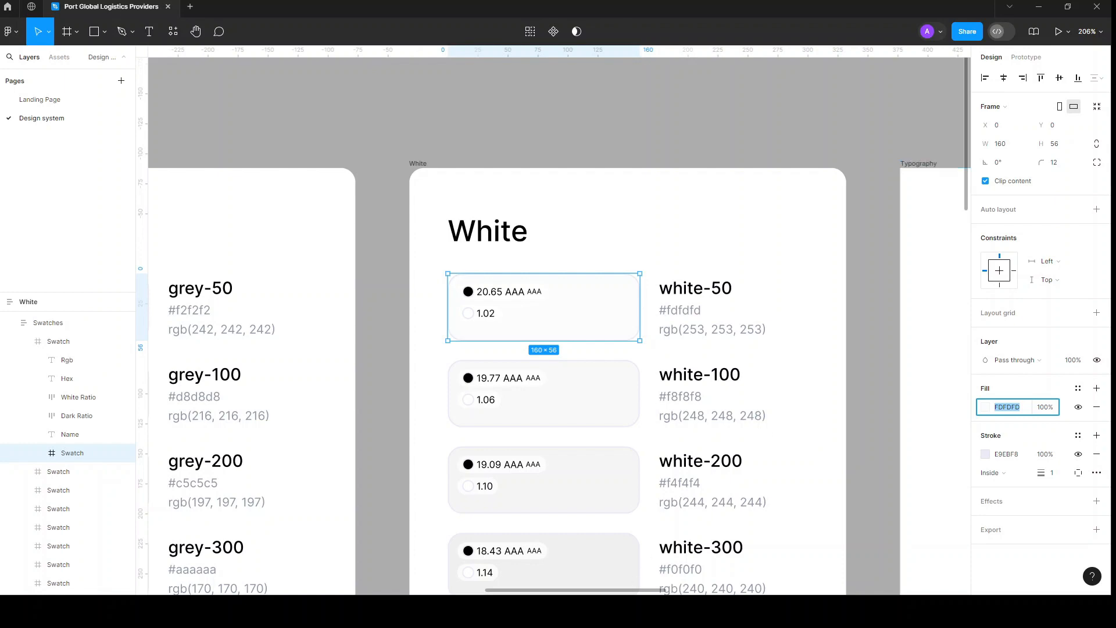
pyautogui.hotkey('alt', 'Tab')
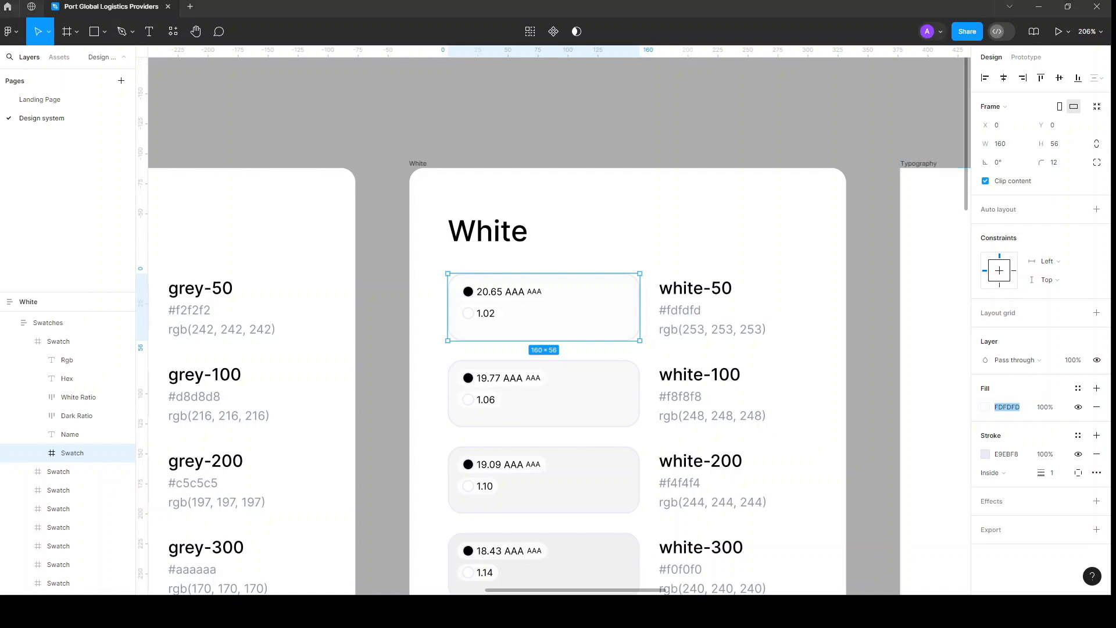
pyautogui.hotkey('alt', 'Tab')
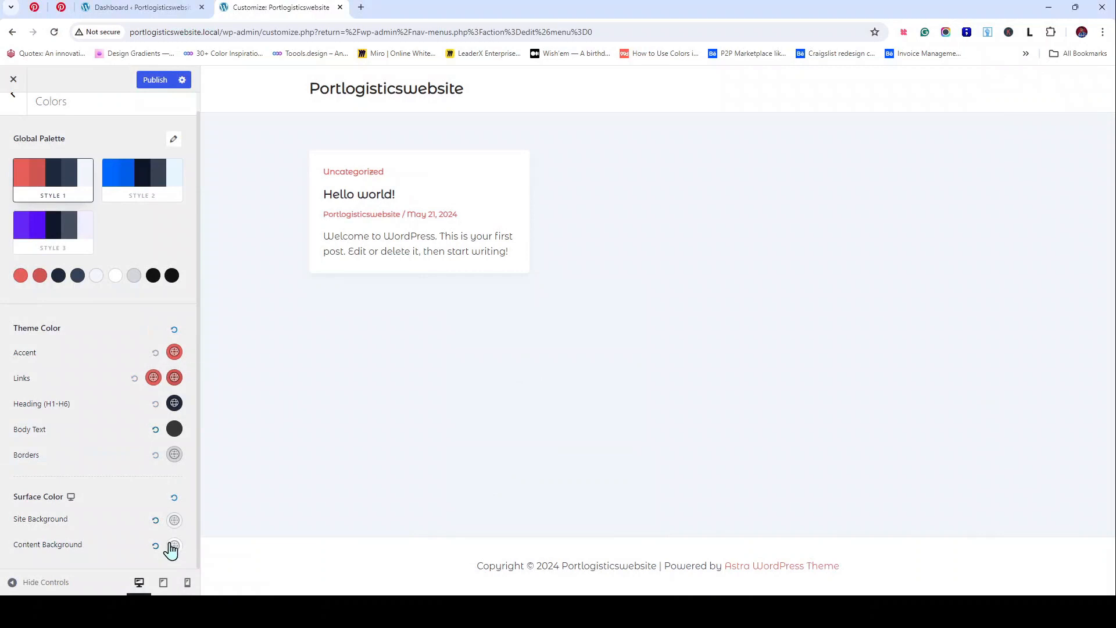
# Step: Replace the Site Background colour F0F5FA with the pasted FDFDFD value
pyautogui.click(174, 520)
pyautogui.scroll(-5, 99, 553)
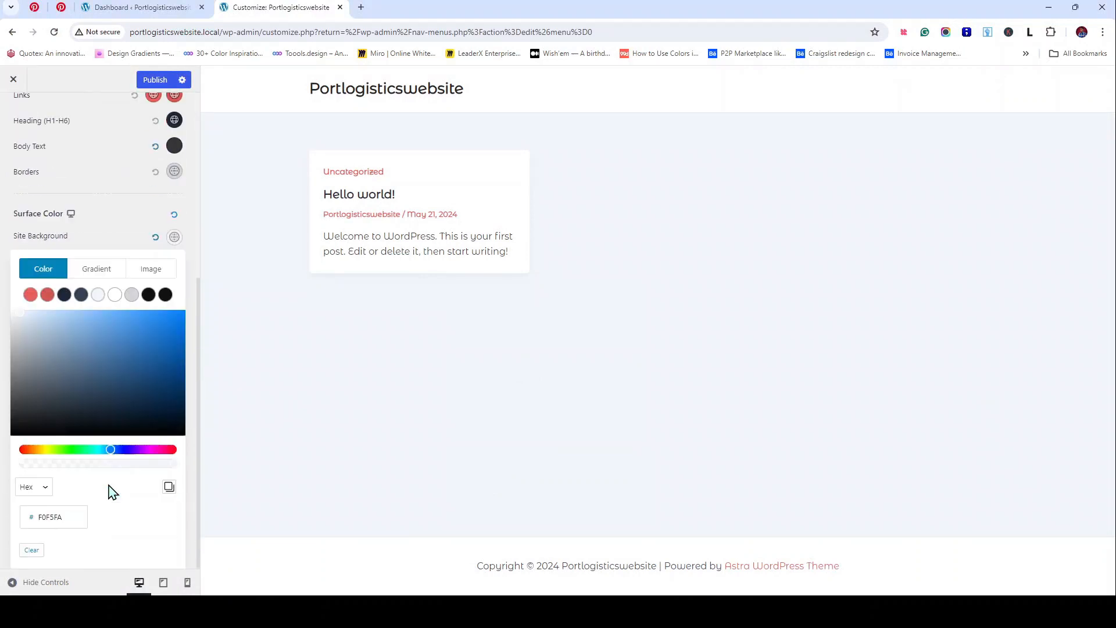
pyautogui.moveTo(72, 526); pyautogui.dragTo(30, 522)
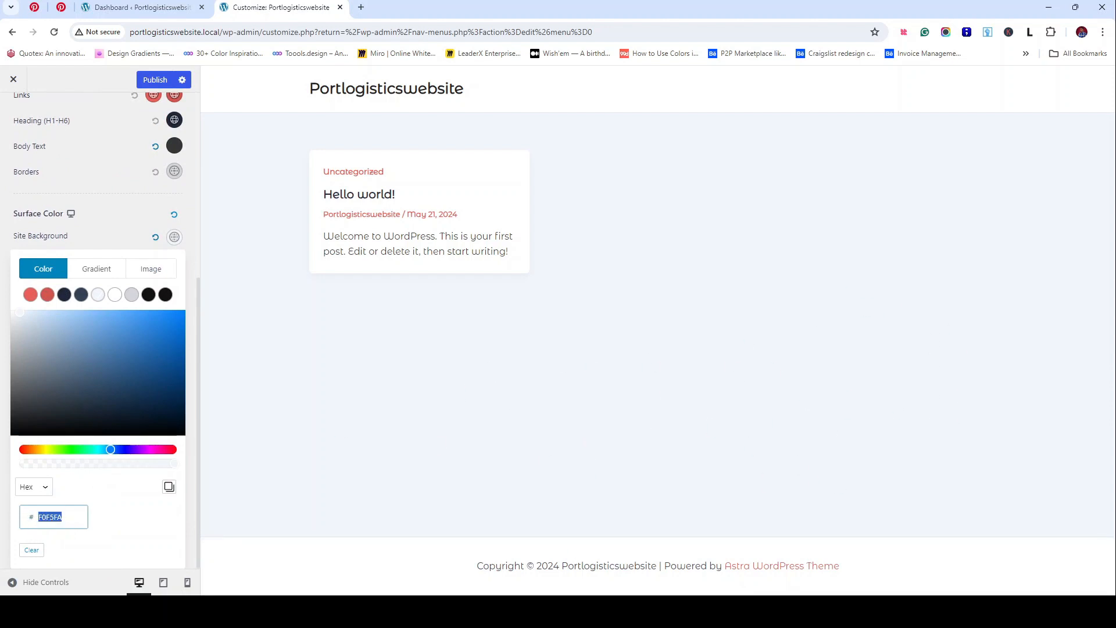
pyautogui.click(572, 611)
pyautogui.click(572, 611)
pyautogui.hotkey('ctrl', 'v')
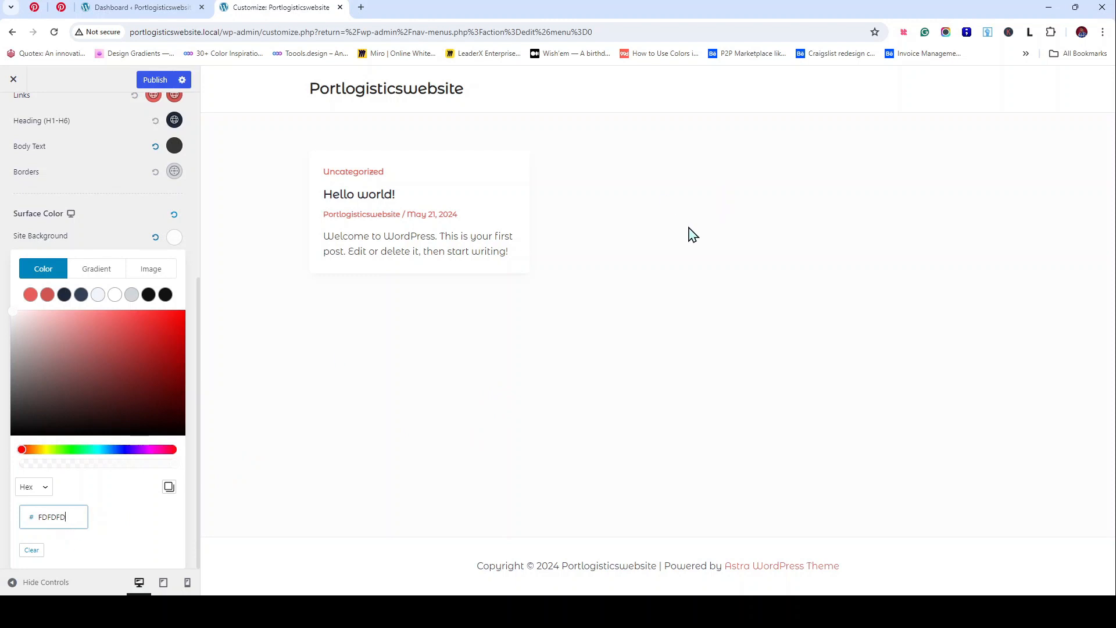
pyautogui.click(12, 313)
pyautogui.click(3, 280)
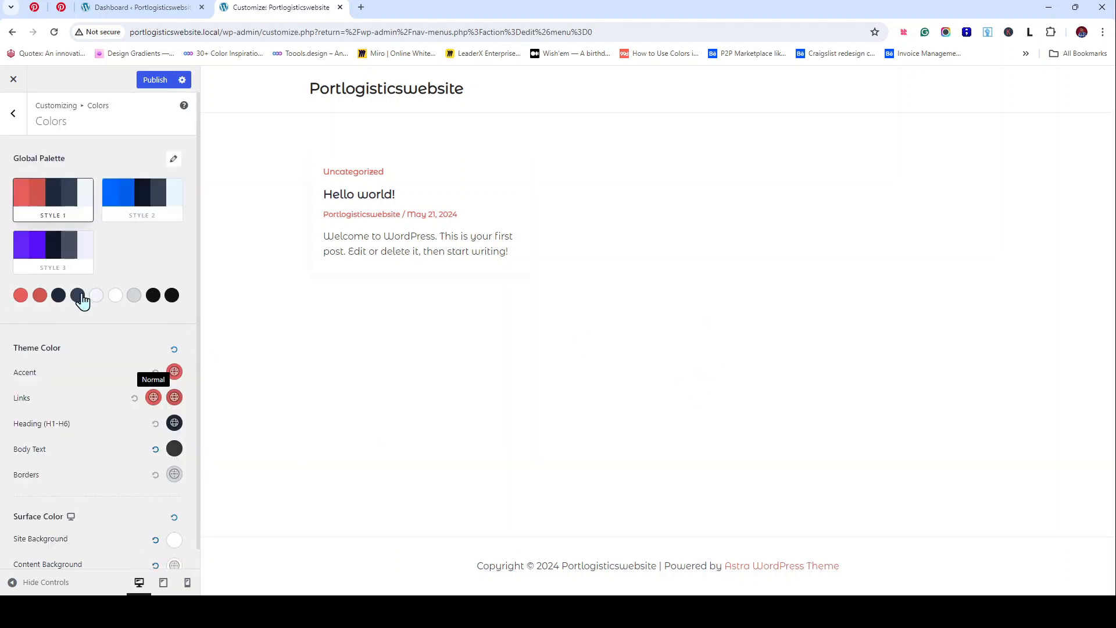
# Step: Re-enter the Site Background colour as fcfcfc
pyautogui.scroll(-1, 193, 549)
pyautogui.click(174, 520)
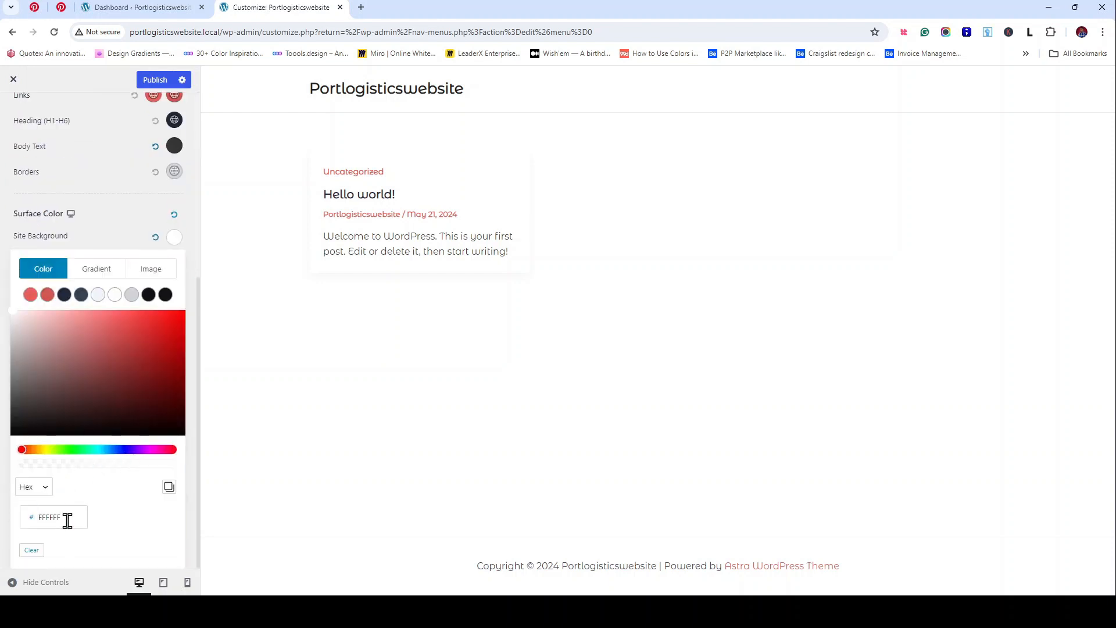
pyautogui.click(67, 520)
pyautogui.press('BackSpace')
pyautogui.press('BackSpace')
pyautogui.press('BackSpace')
pyautogui.press('BackSpace')
pyautogui.press('BackSpace')
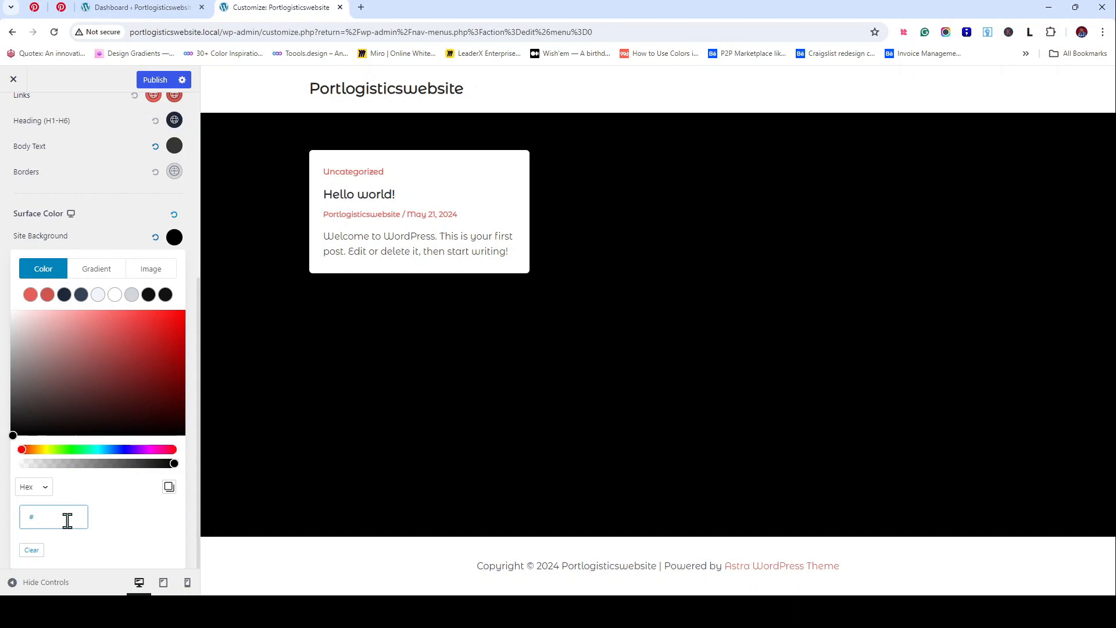
pyautogui.write('fcfcfc')
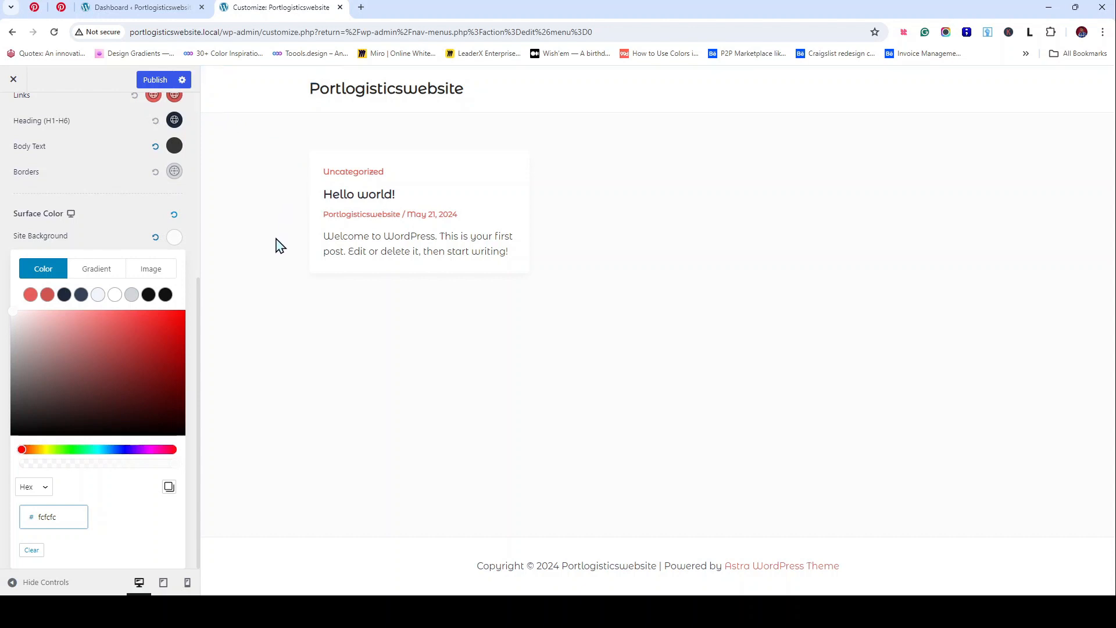
pyautogui.click(113, 216)
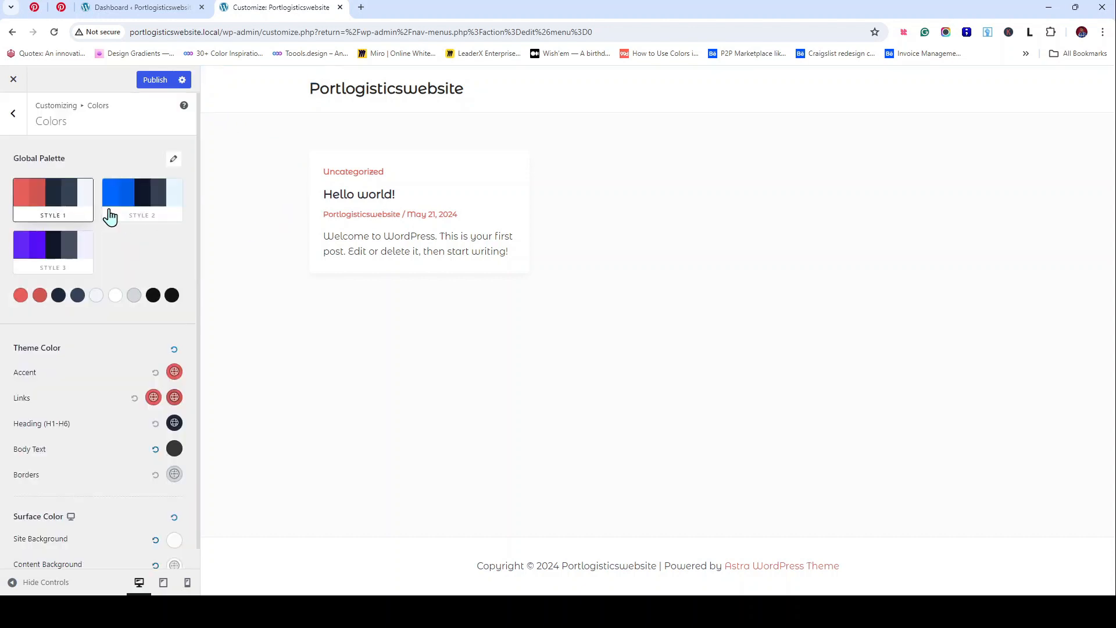
pyautogui.scroll(-1, 131, 276)
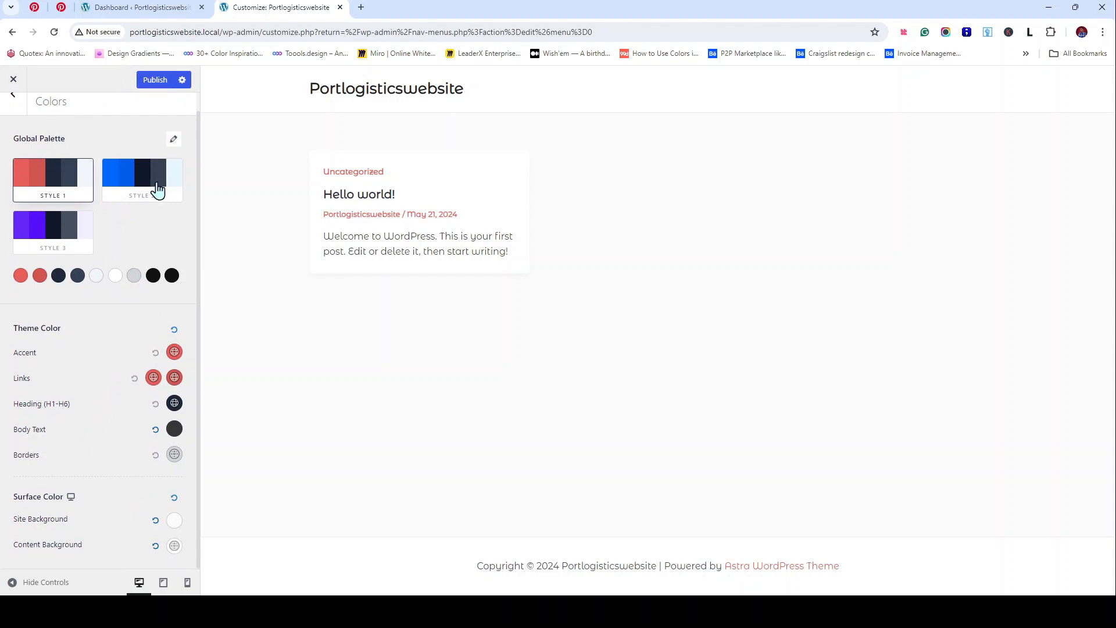
pyautogui.scroll(1, 157, 189)
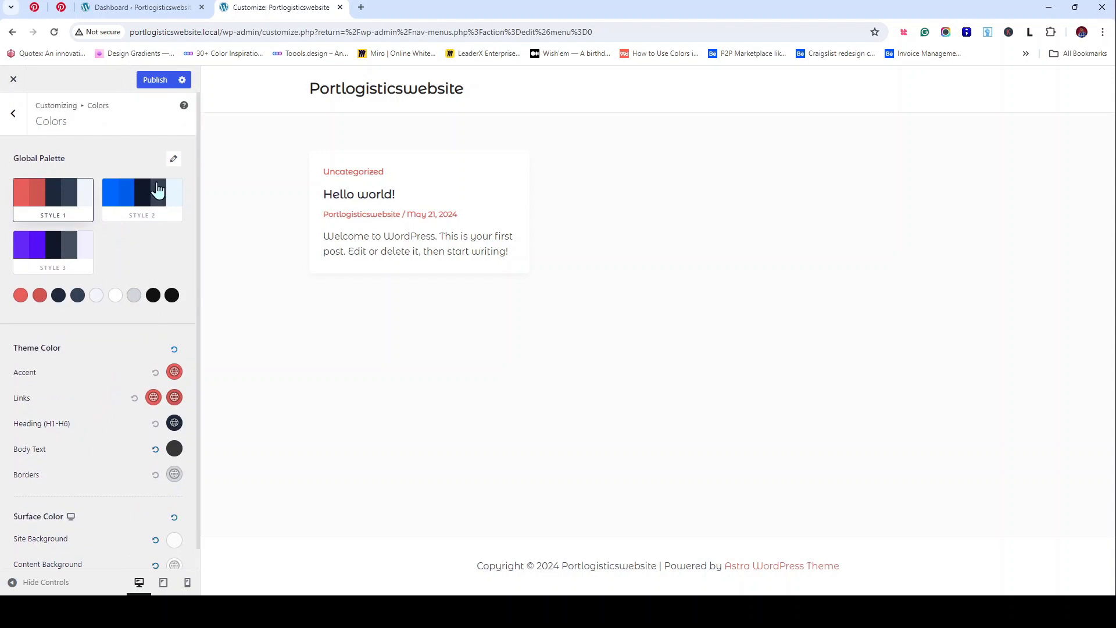
# Step: Publish the colour changes, review the 1200 container width, then go to Buttons settings
pyautogui.click(161, 84)
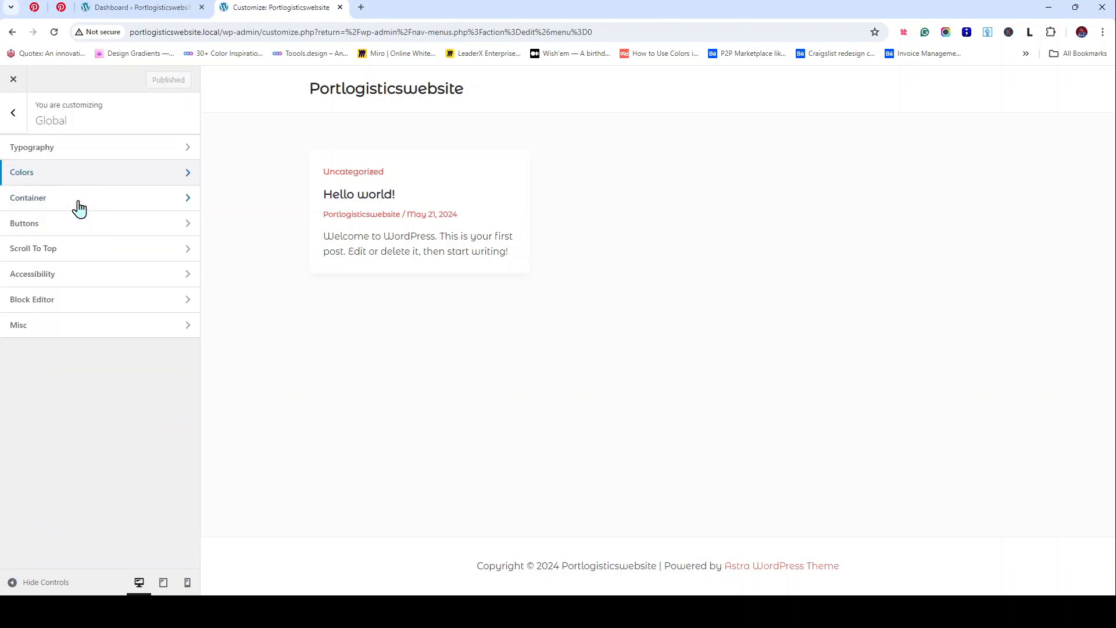
pyautogui.click(79, 208)
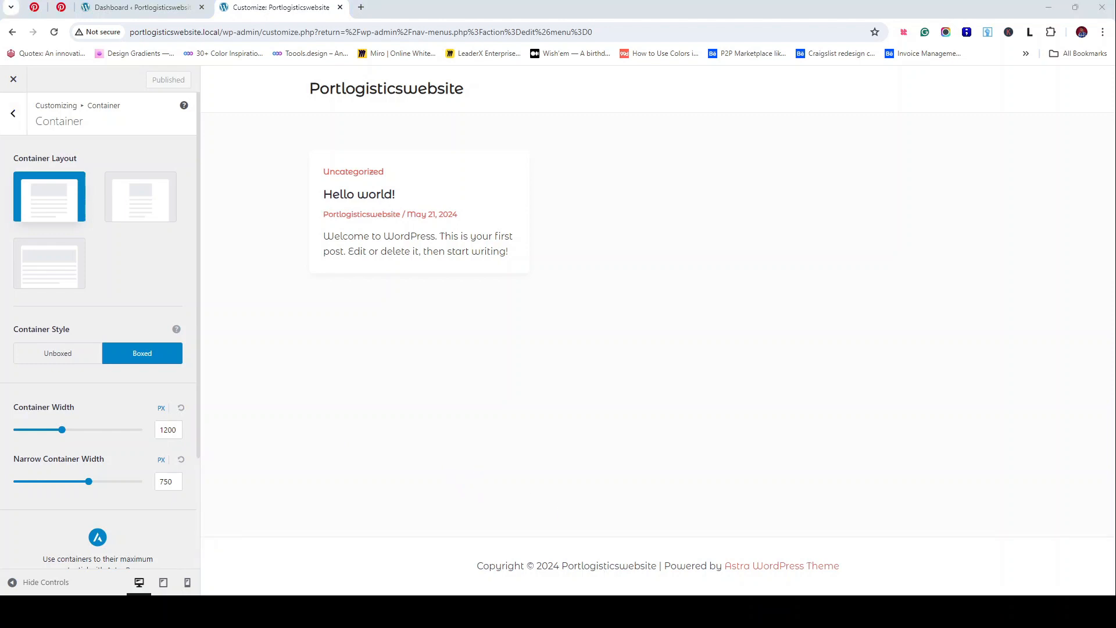
pyautogui.click(179, 429)
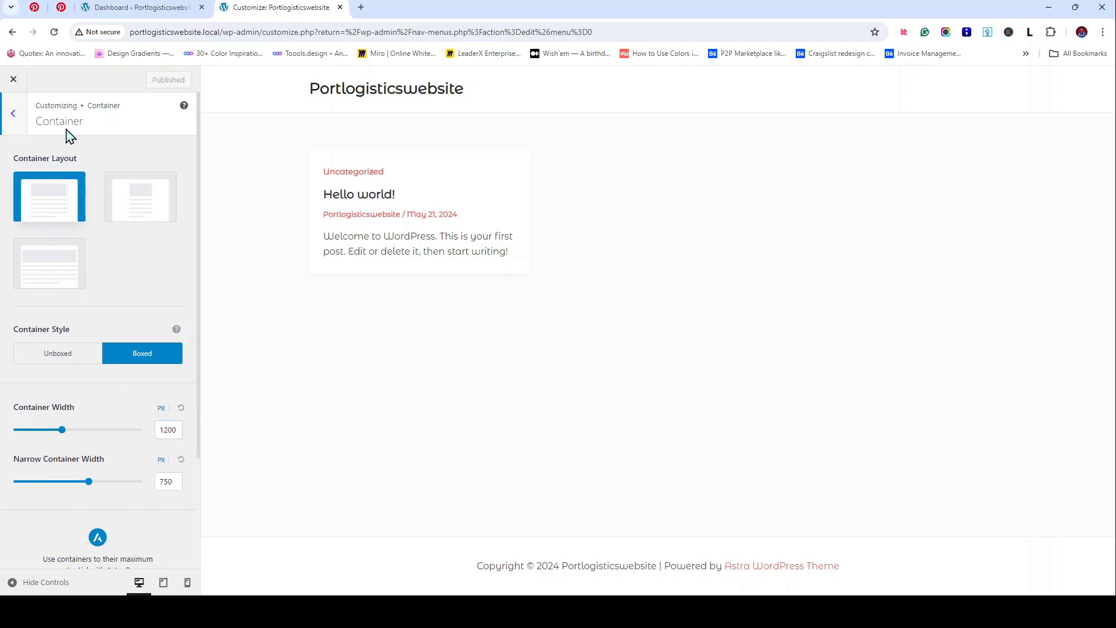
pyautogui.scroll(-3, 151, 263)
pyautogui.scroll(3, 184, 331)
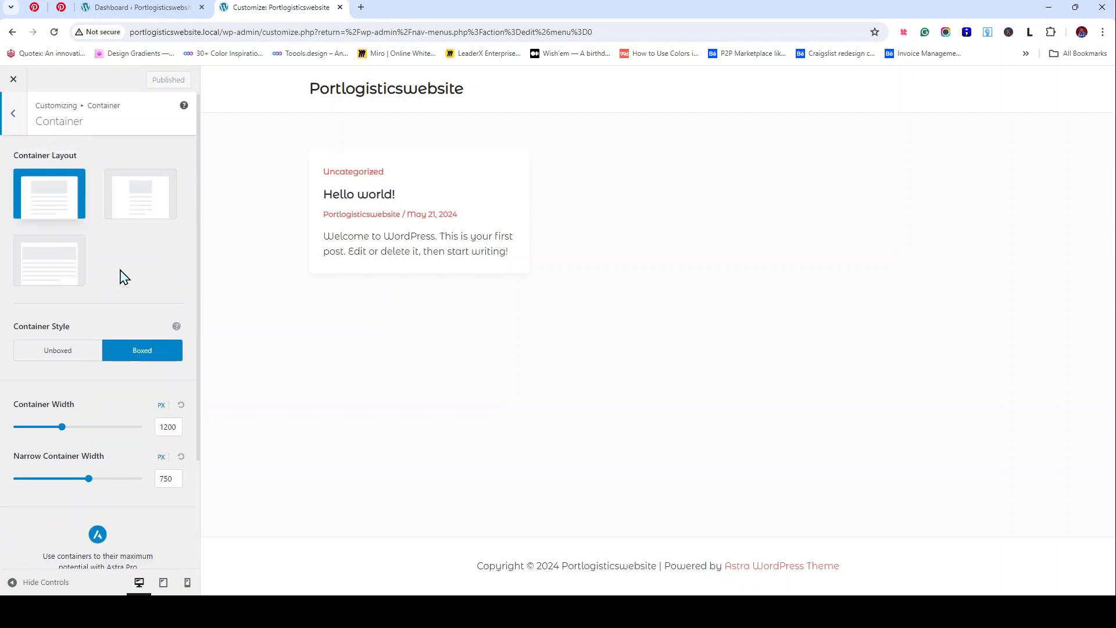
pyautogui.click(13, 114)
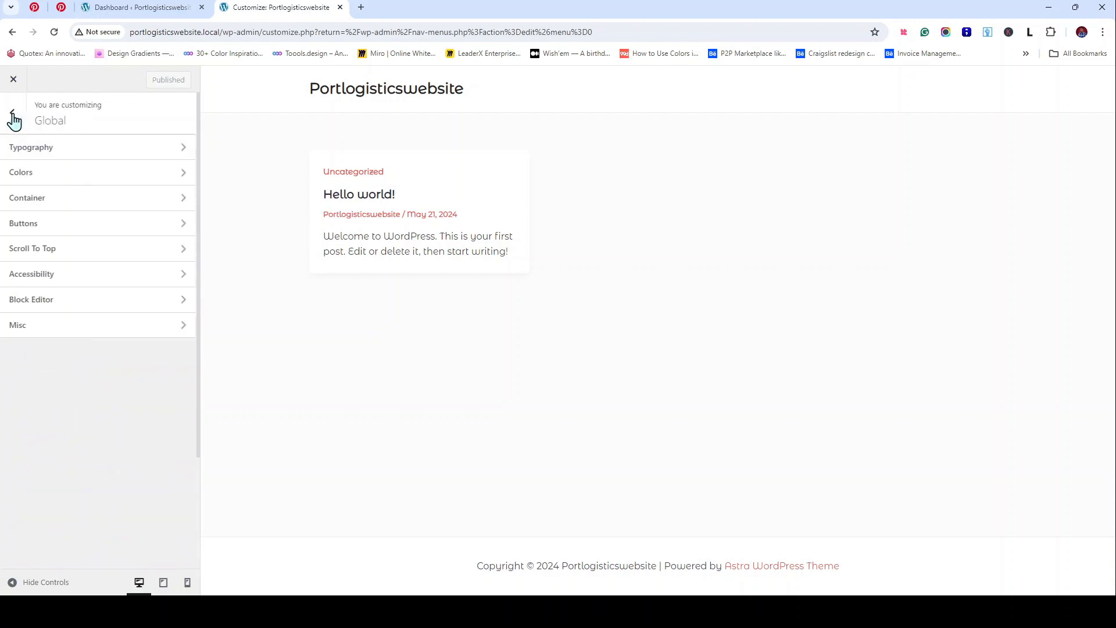
pyautogui.click(106, 234)
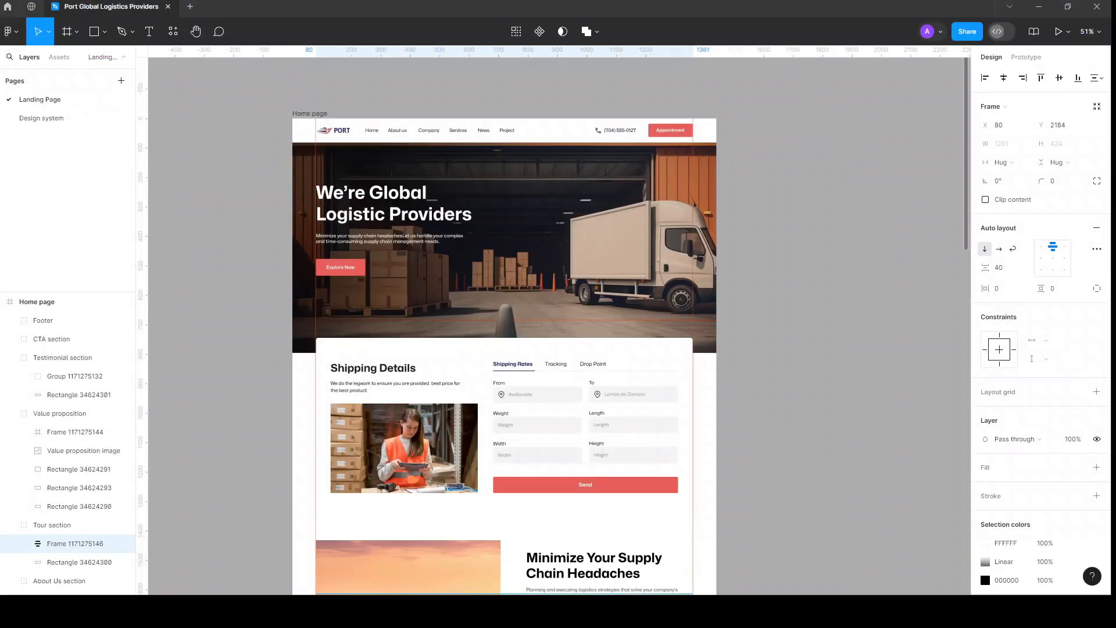
# Step: Select the Explore Now button in Figma and set its corner radius to 0
pyautogui.scroll(10, 333, 265)
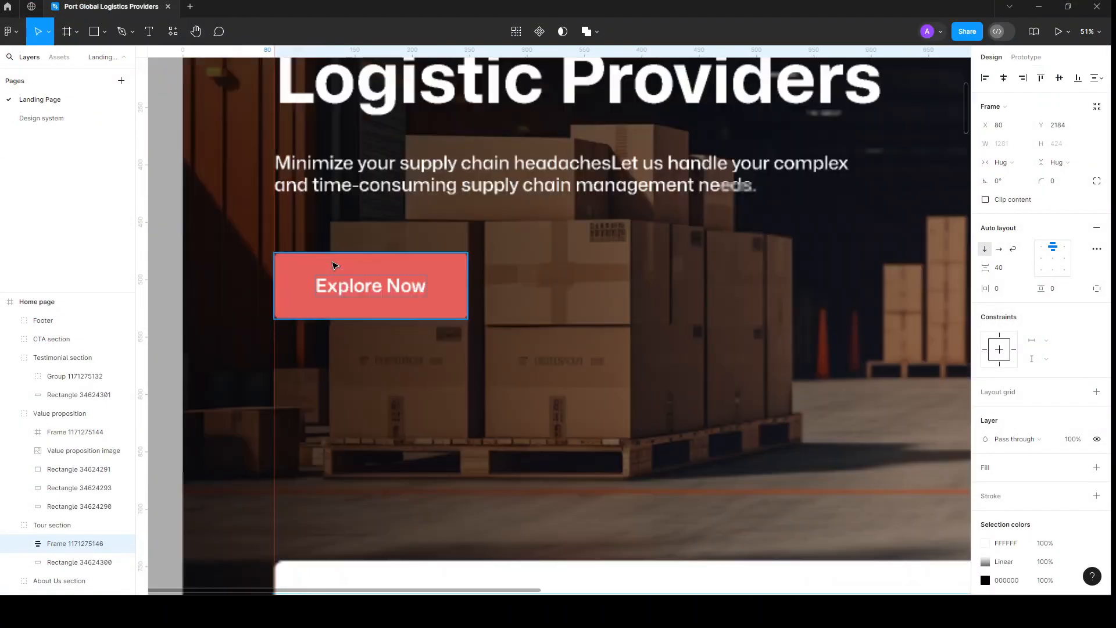
pyautogui.click(600, 274)
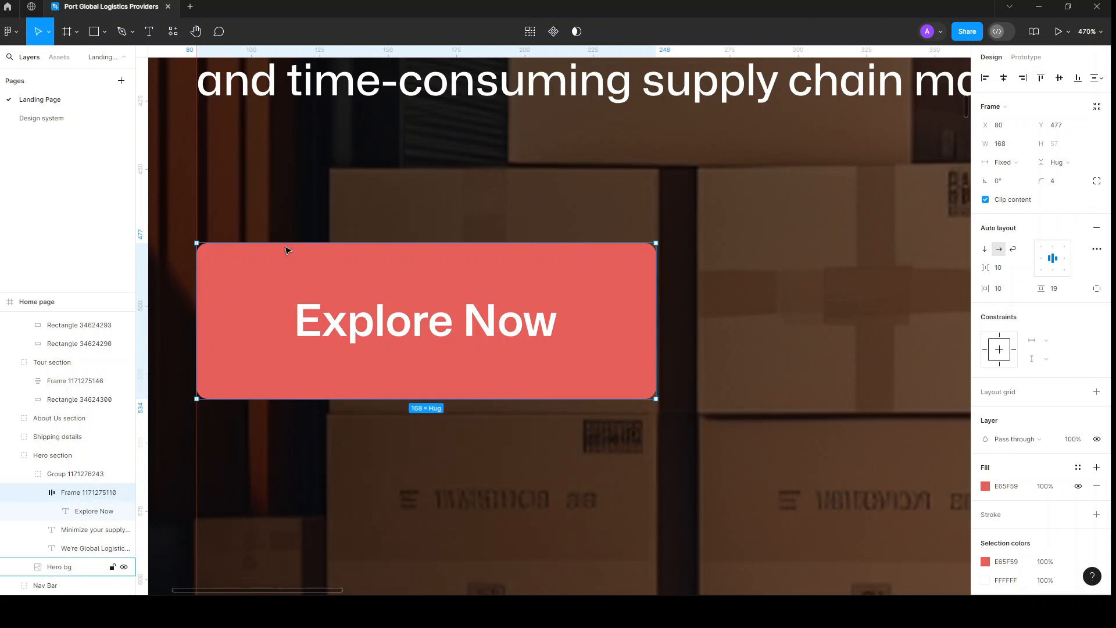
pyautogui.click(213, 254)
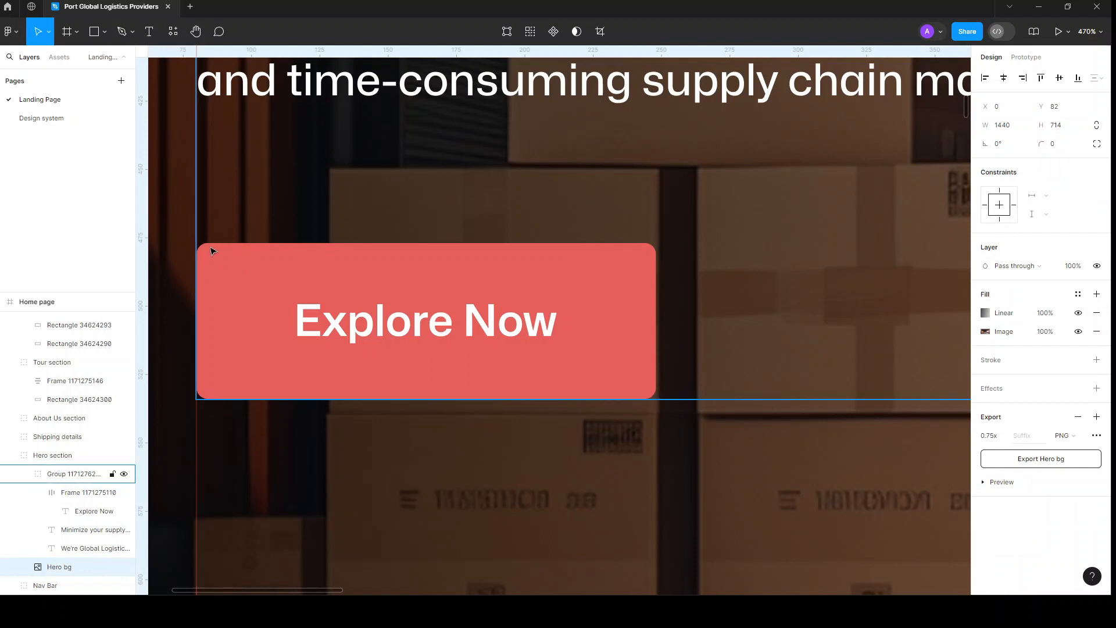
pyautogui.click(402, 269)
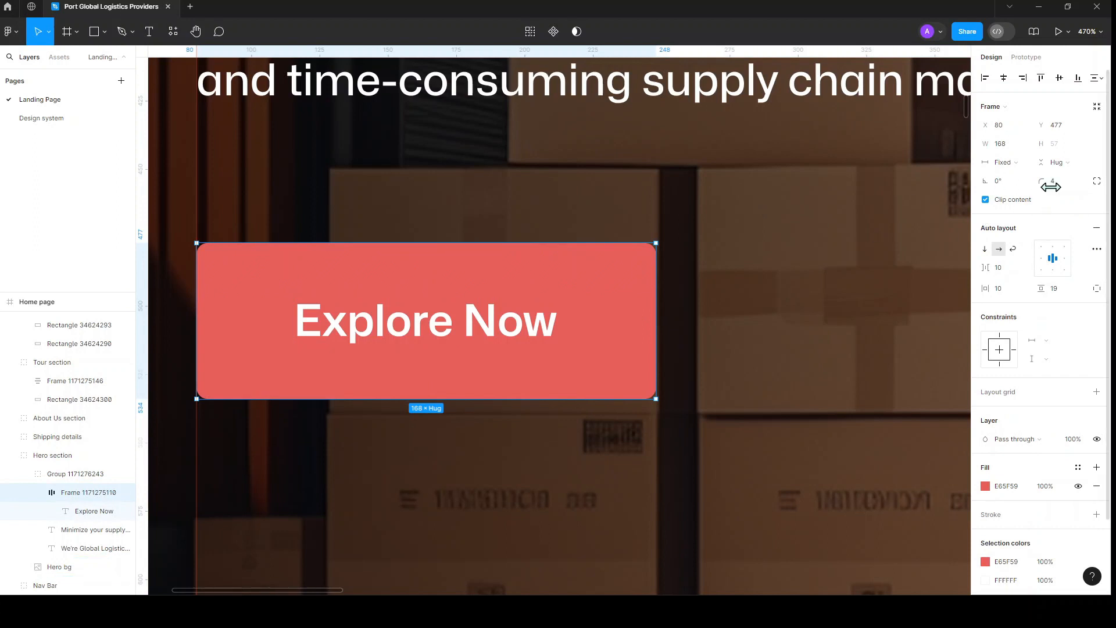
pyautogui.click(1056, 186)
pyautogui.write('0')
pyautogui.press('Return')
pyautogui.click(723, 249)
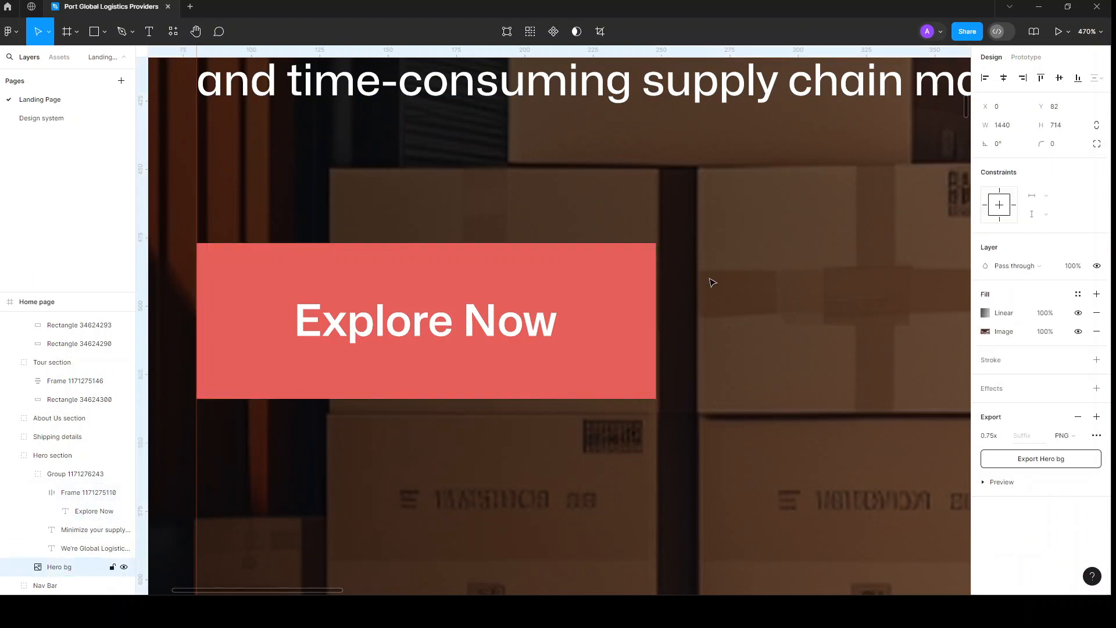
pyautogui.doubleClick(284, 268)
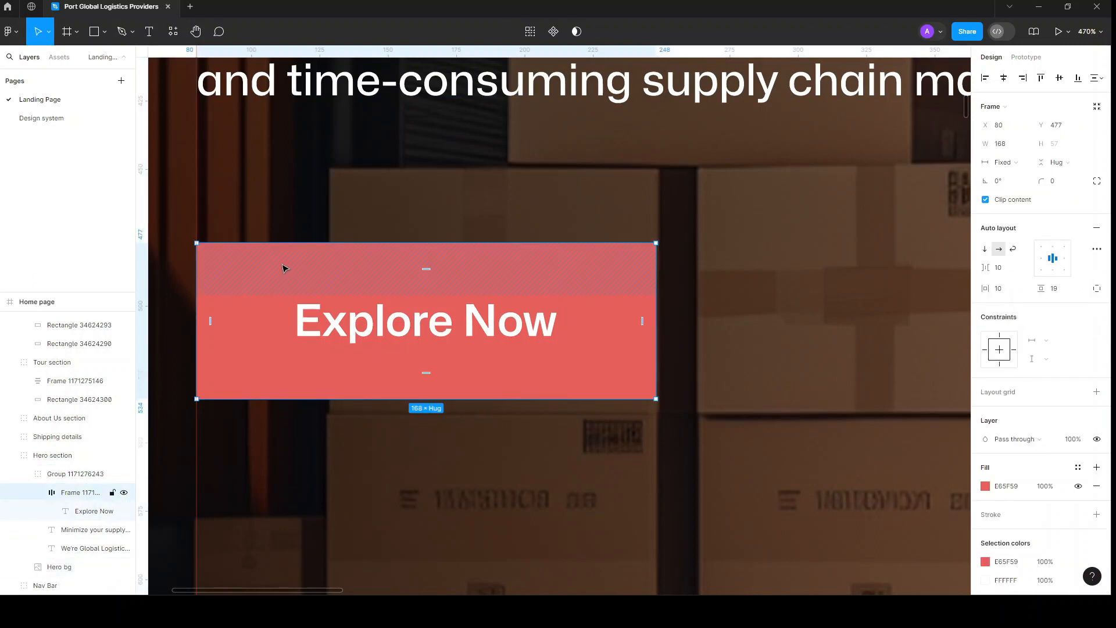
# Step: Inspect the Send button and email field sizes in Shipping Details, then deselect
pyautogui.scroll(-5, 501, 296)
pyautogui.scroll(-10, 505, 299)
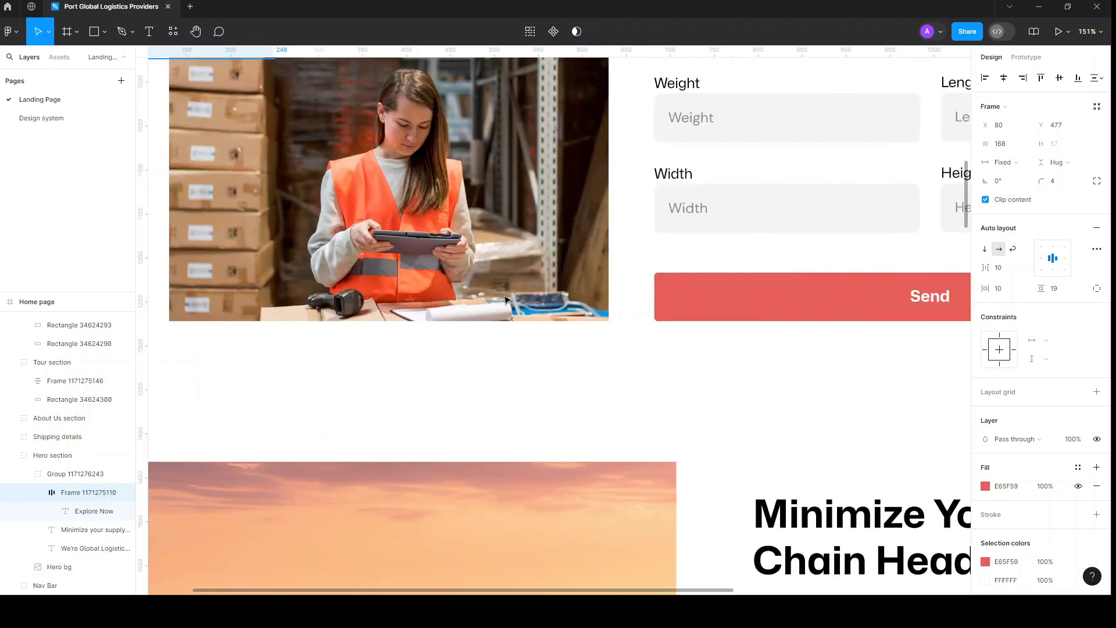
pyautogui.hscroll(4, 505, 300)
pyautogui.click(503, 300)
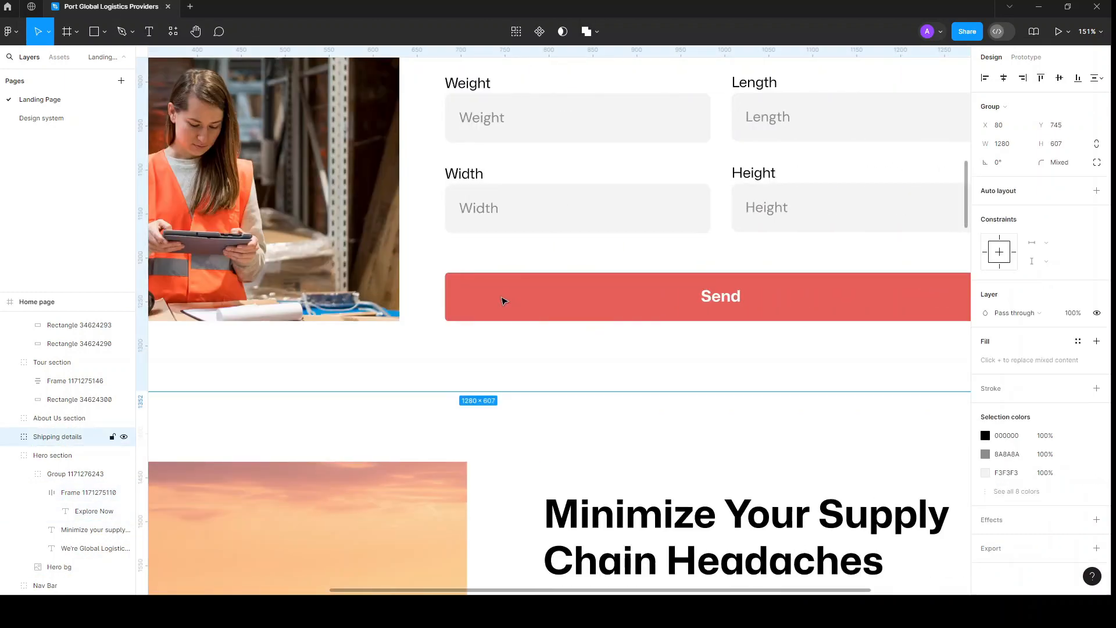
pyautogui.scroll(-3, 503, 300)
pyautogui.keyDown('ctrl'); pyautogui.click(503, 300); pyautogui.keyUp('ctrl')
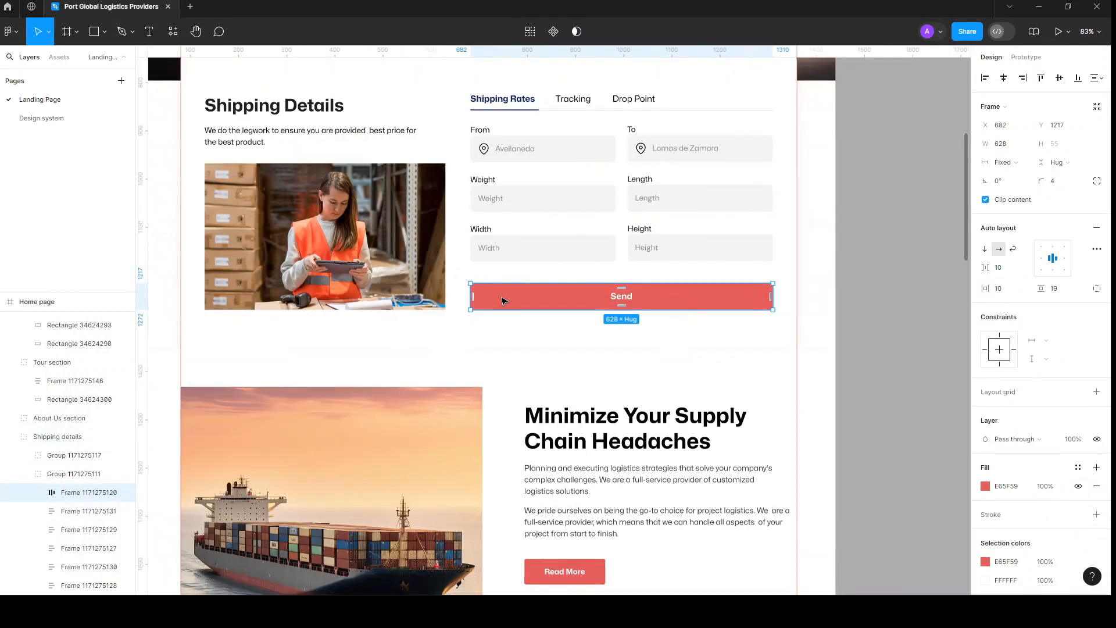
pyautogui.scroll(-2, 503, 300)
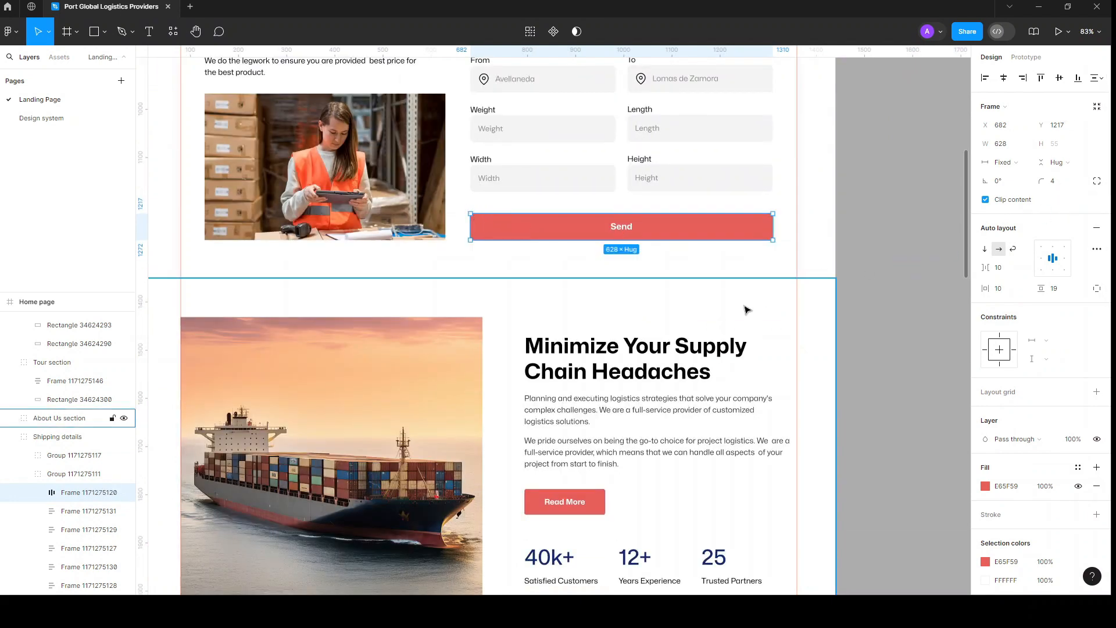
pyautogui.scroll(-6, 640, 375)
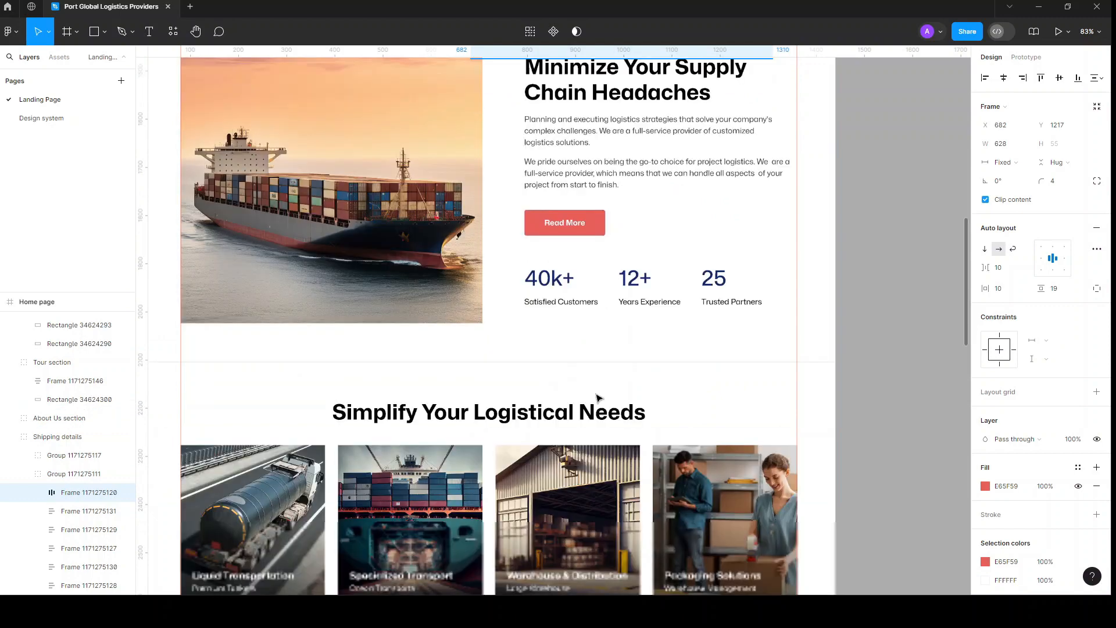
pyautogui.scroll(-10, 598, 397)
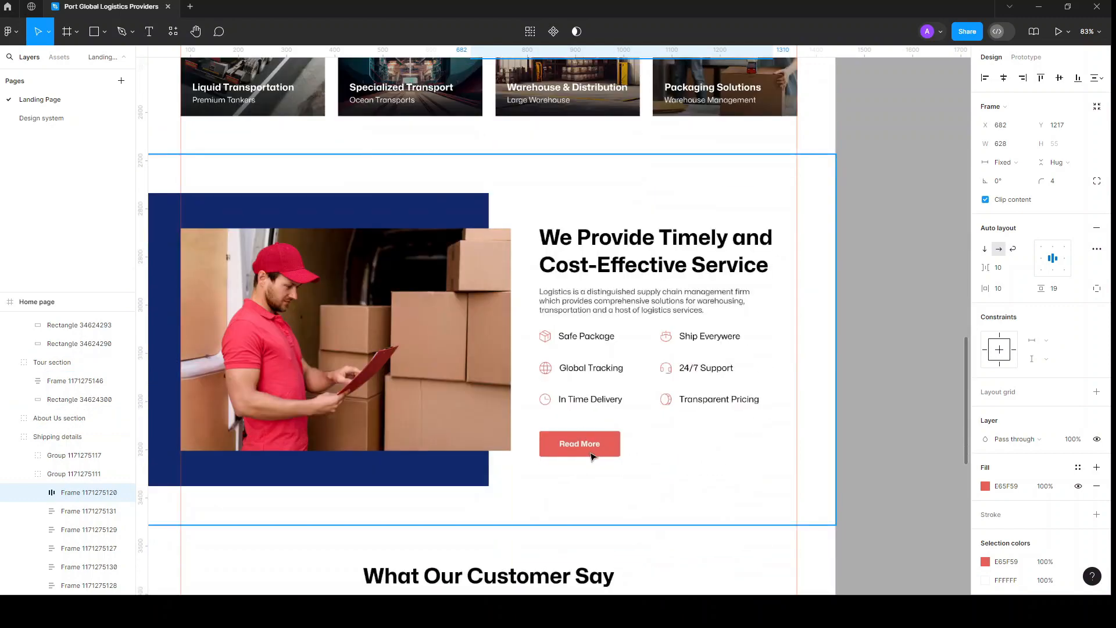
pyautogui.scroll(-11, 591, 456)
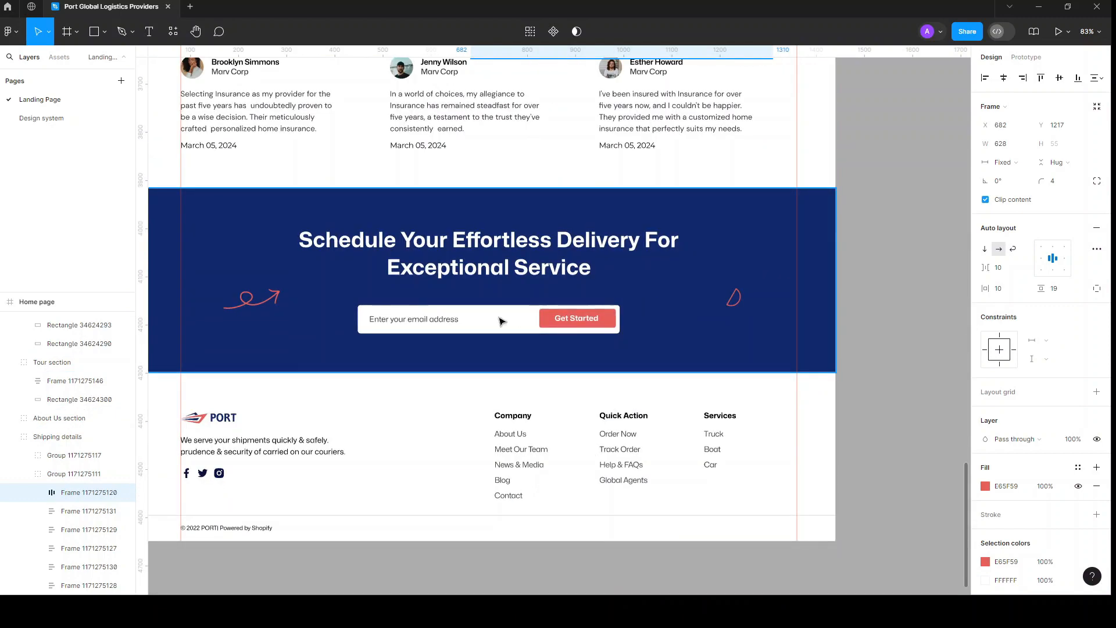
pyautogui.scroll(8, 364, 319)
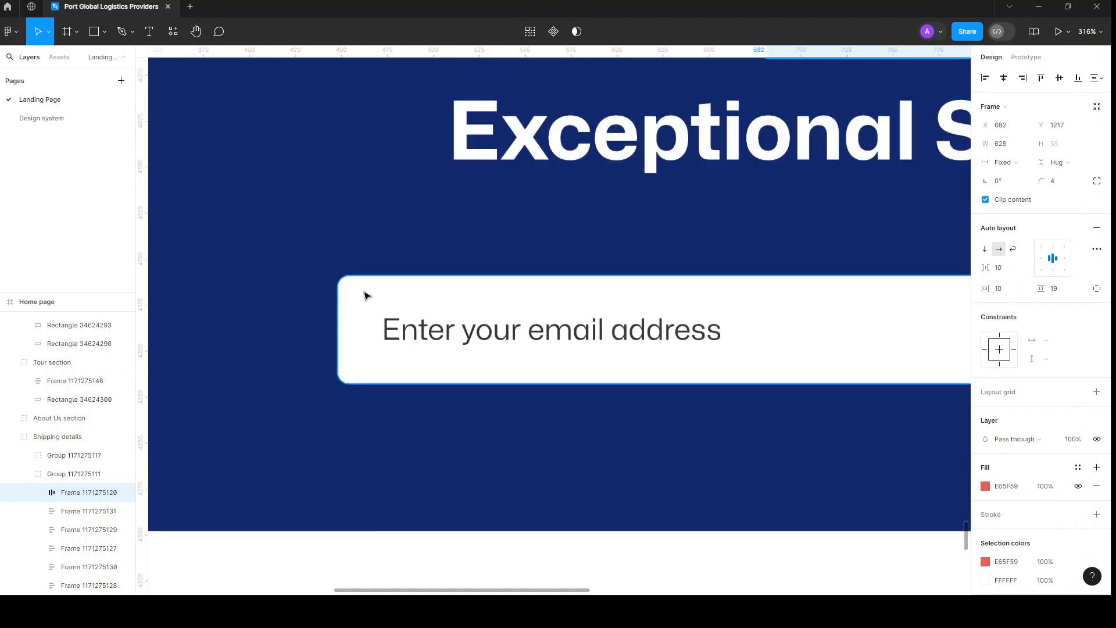
pyautogui.click(364, 296)
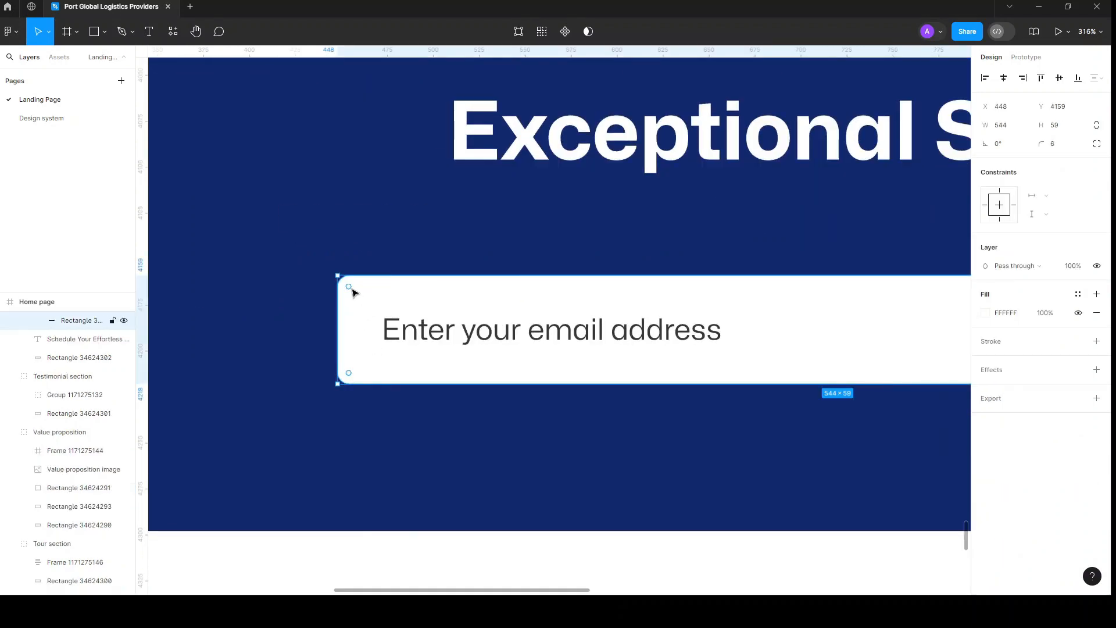
pyautogui.scroll(-3, 354, 292)
pyautogui.scroll(-5, 355, 292)
pyautogui.scroll(-2, 354, 299)
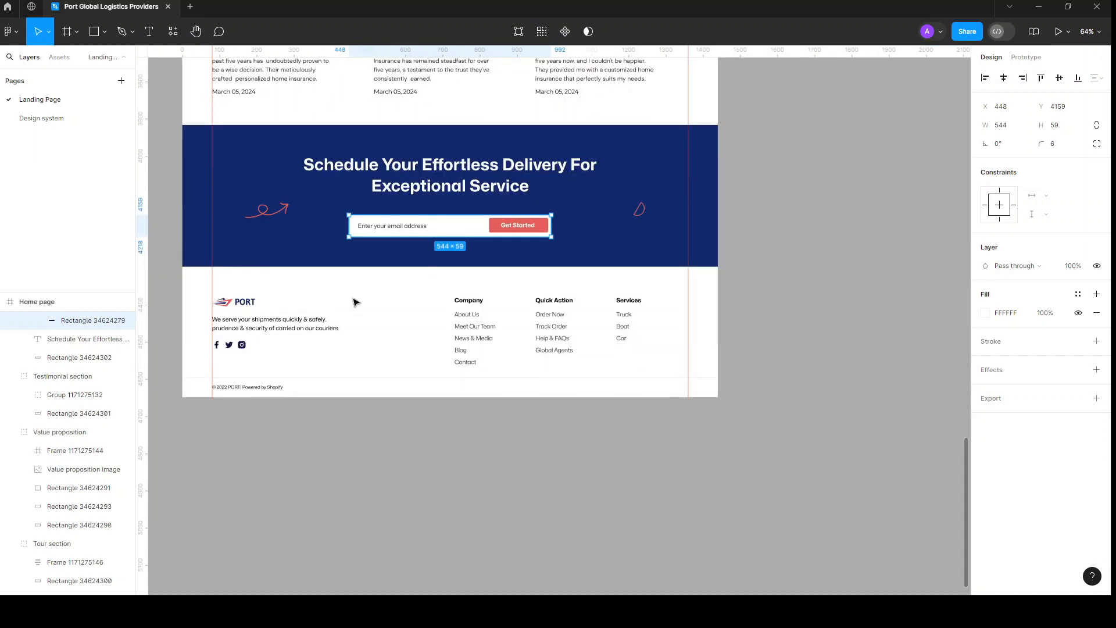
pyautogui.click(365, 448)
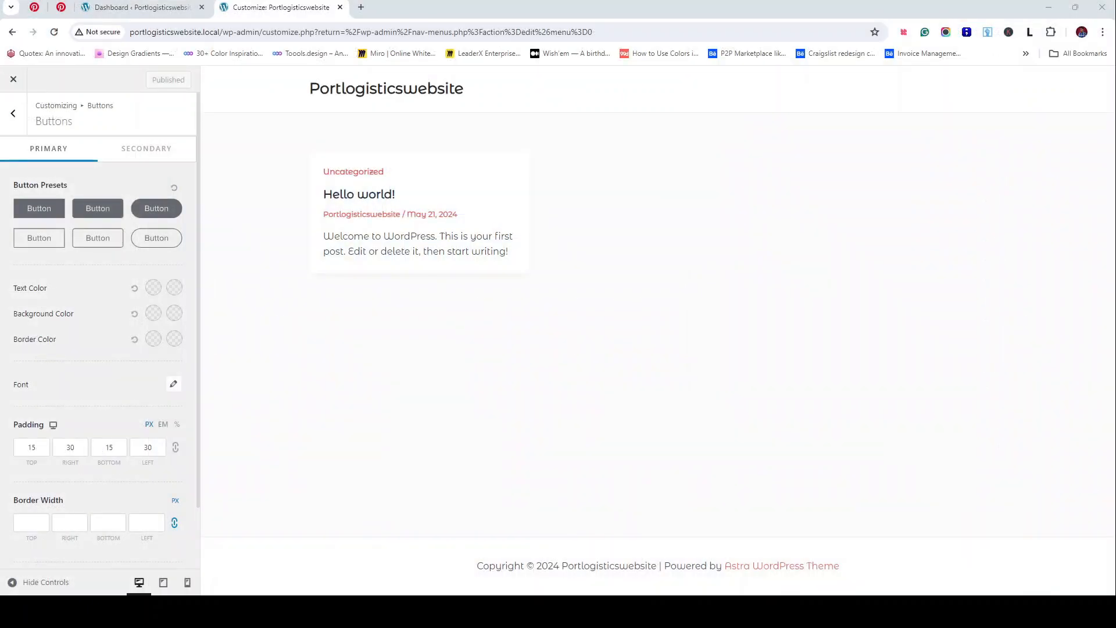
# Step: Apply the second filled Primary button preset, giving 10/20 padding and no border
pyautogui.click(115, 215)
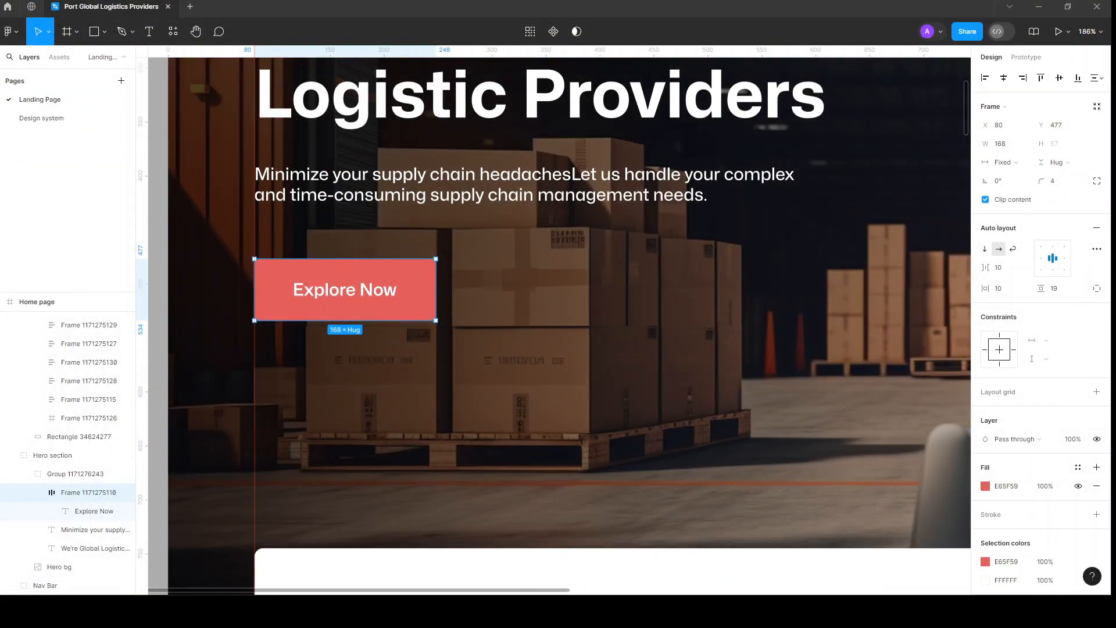
# Step: Set the Explore Now button's horizontal padding to 12 and vertical padding to 20
pyautogui.click(1009, 297)
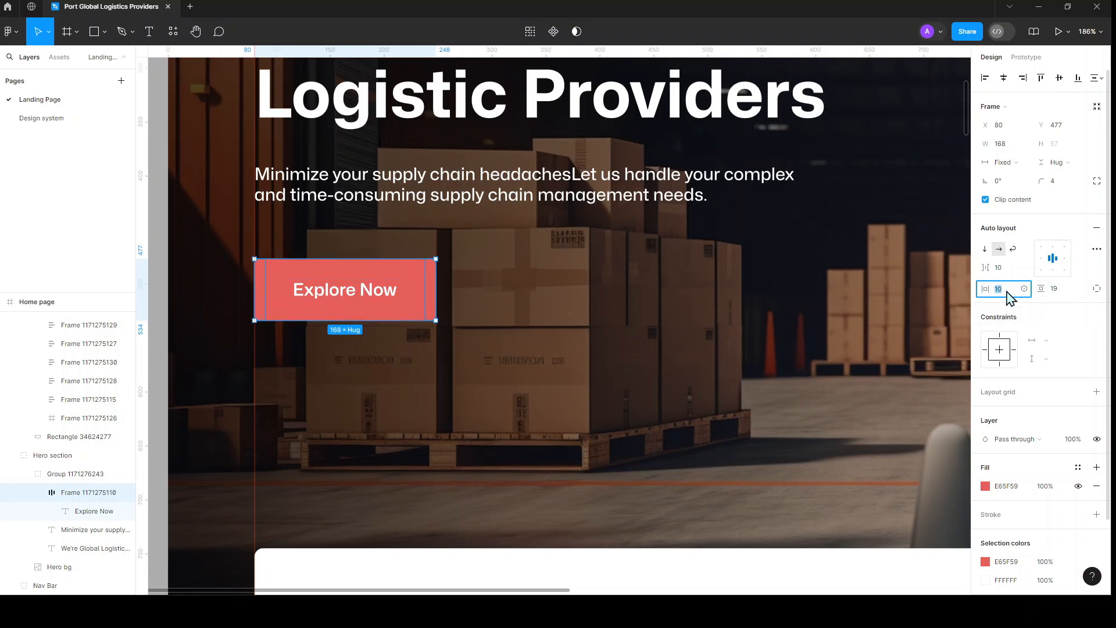
pyautogui.press('Return')
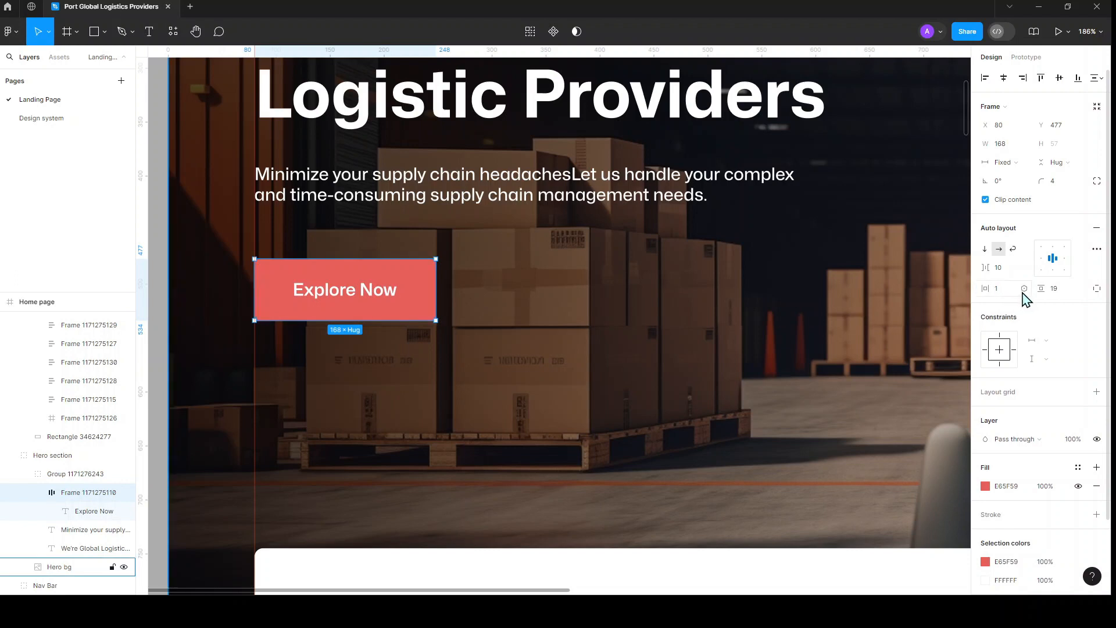
pyautogui.click(1005, 297)
pyautogui.press('Return')
pyautogui.click(1063, 296)
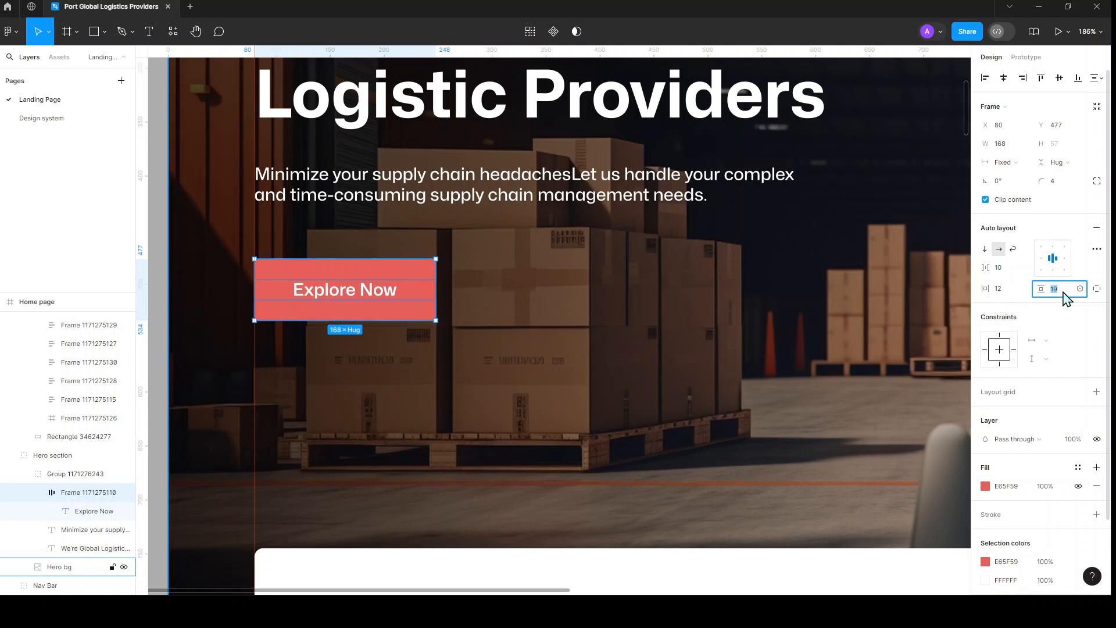
pyautogui.write('24')
pyautogui.press('Return')
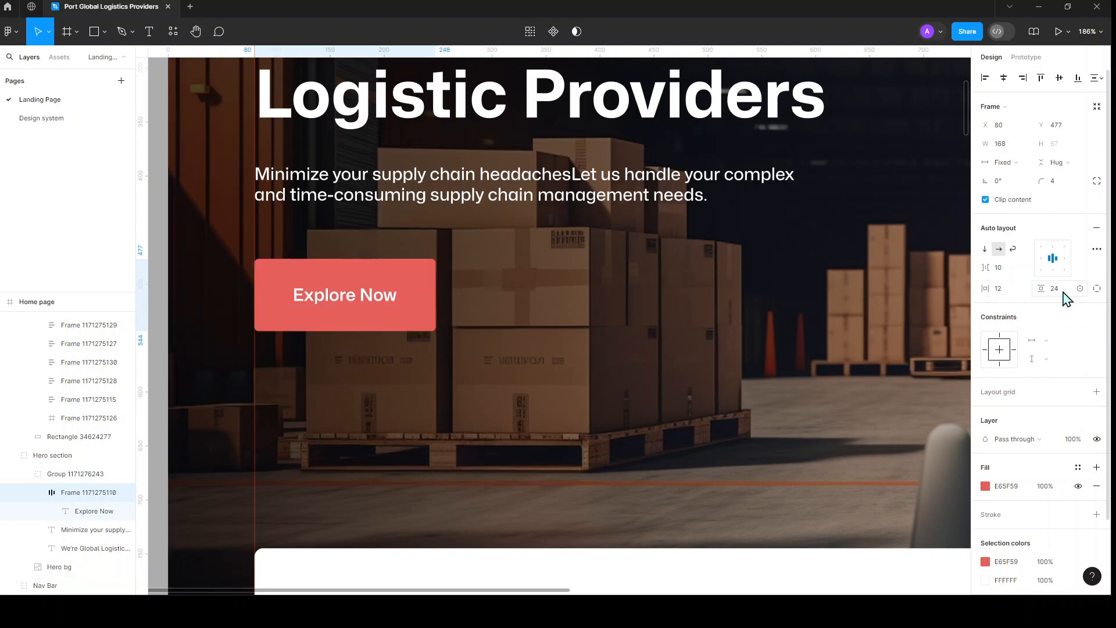
pyautogui.click(1057, 292)
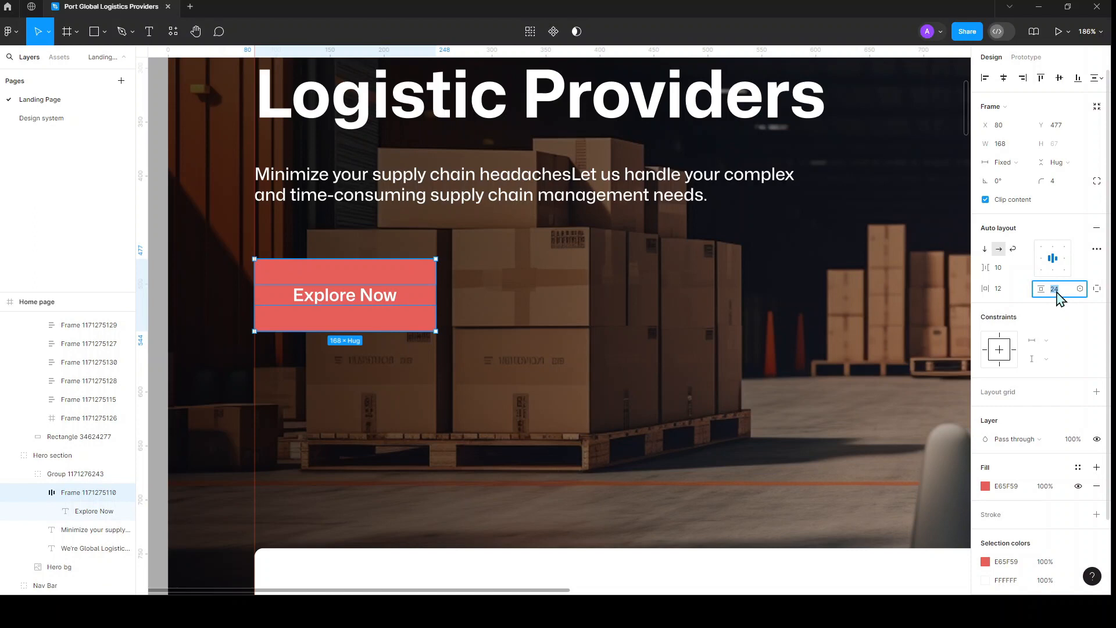
pyautogui.write('20')
pyautogui.press('Return')
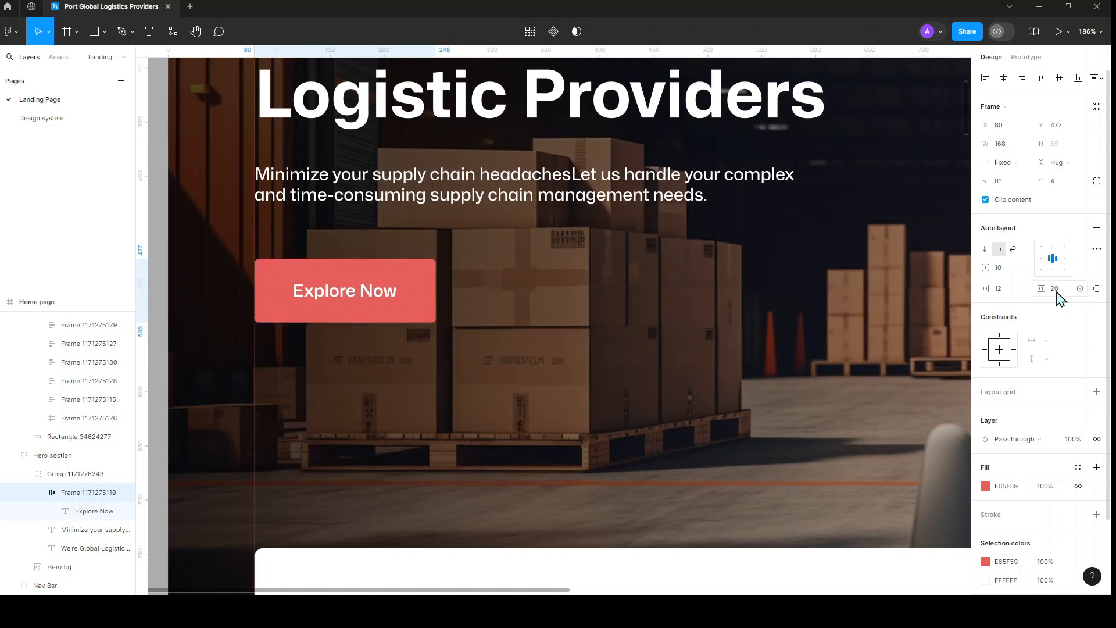
pyautogui.scroll(-3, 482, 239)
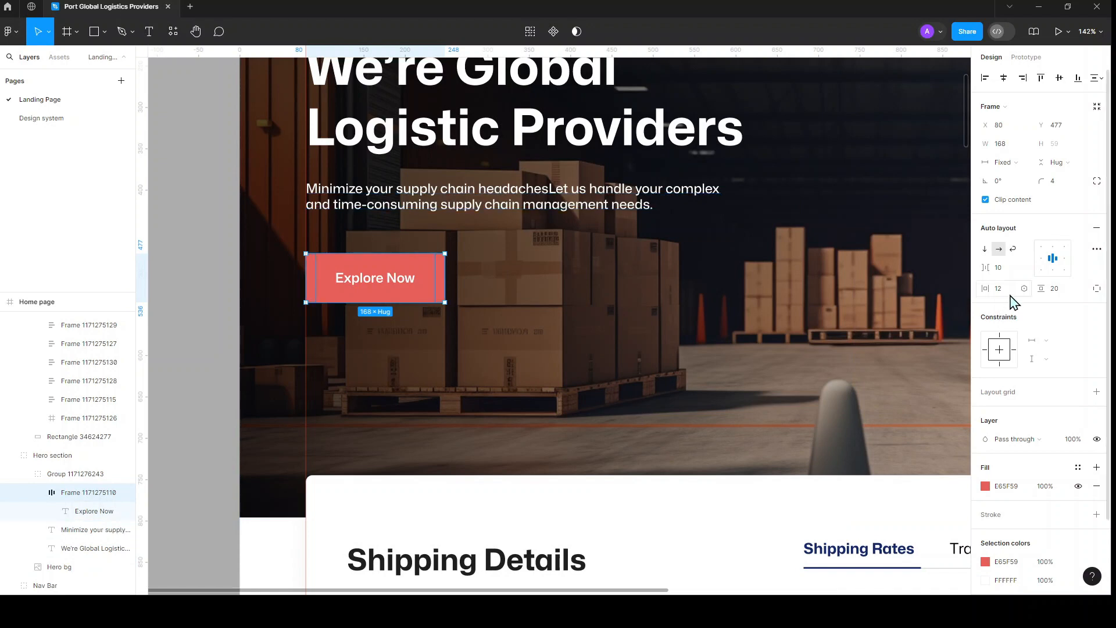
# Step: Set the gap between the button's contents to 8
pyautogui.click(1006, 271)
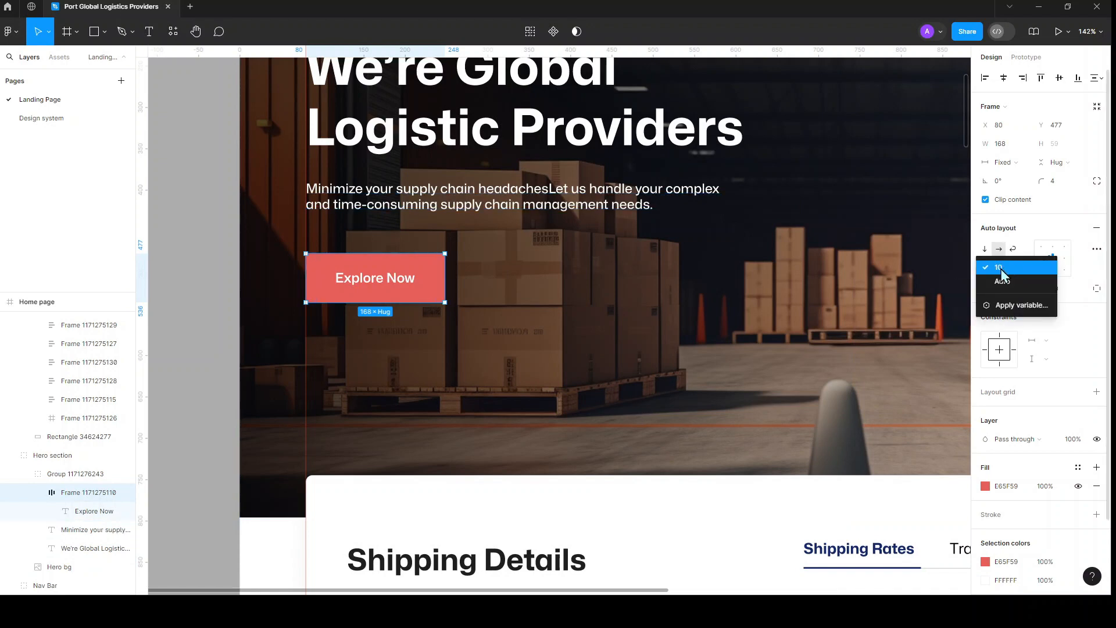
pyautogui.click(1000, 268)
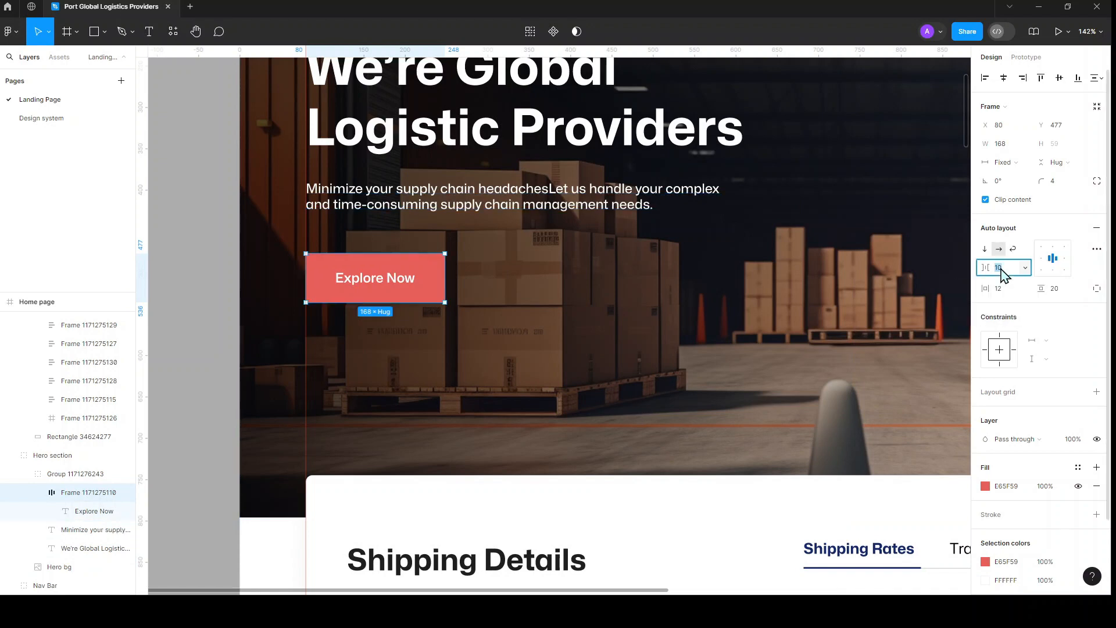
pyautogui.press('Return')
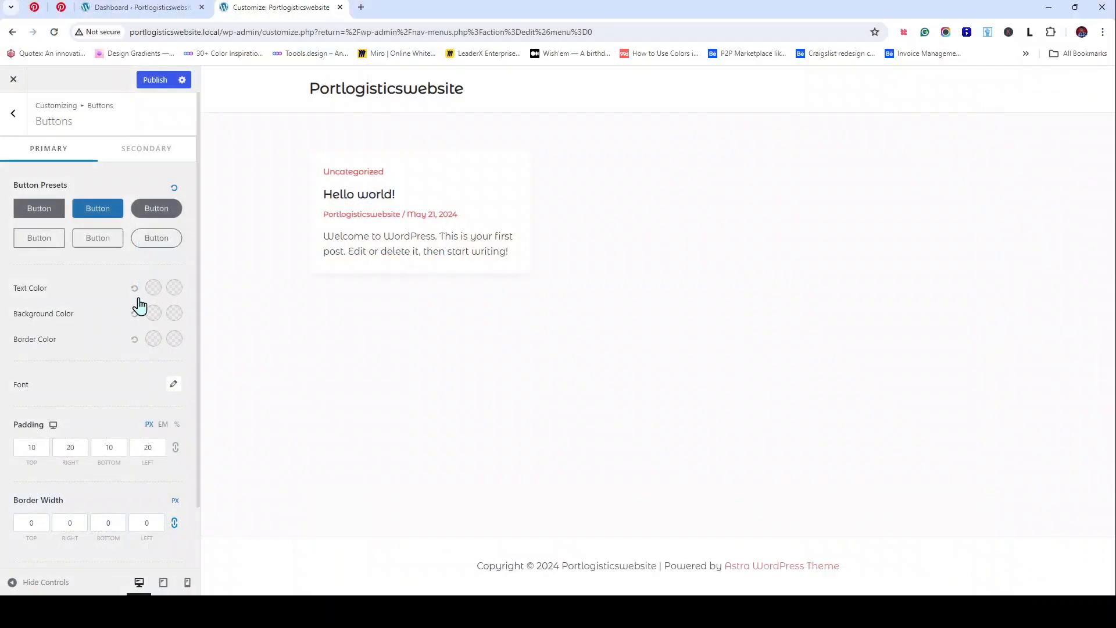
# Step: Set the primary buttons' left and right padding to 12 px
pyautogui.click(24, 443)
pyautogui.moveTo(31, 443); pyautogui.dragTo(39, 442)
pyautogui.moveTo(152, 450); pyautogui.dragTo(142, 450)
pyautogui.write('12')
pyautogui.moveTo(79, 445); pyautogui.dragTo(64, 445)
pyautogui.write('12')
# Step: Link the four border-radius fields and set every corner to 4 px
pyautogui.scroll(-1, 44, 401)
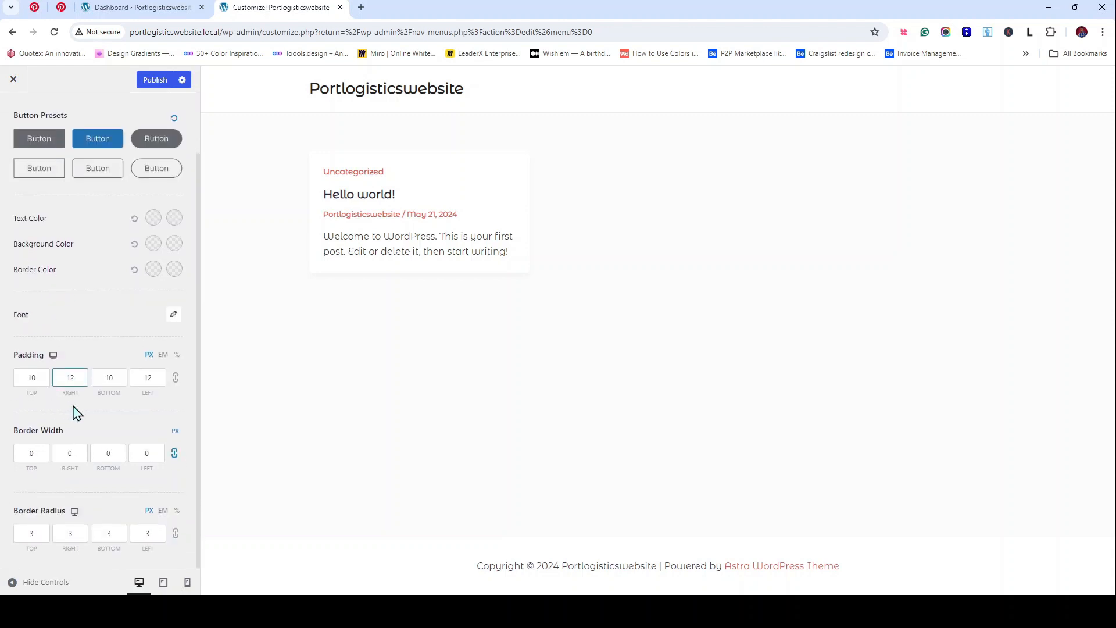
pyautogui.click(115, 534)
pyautogui.write('4')
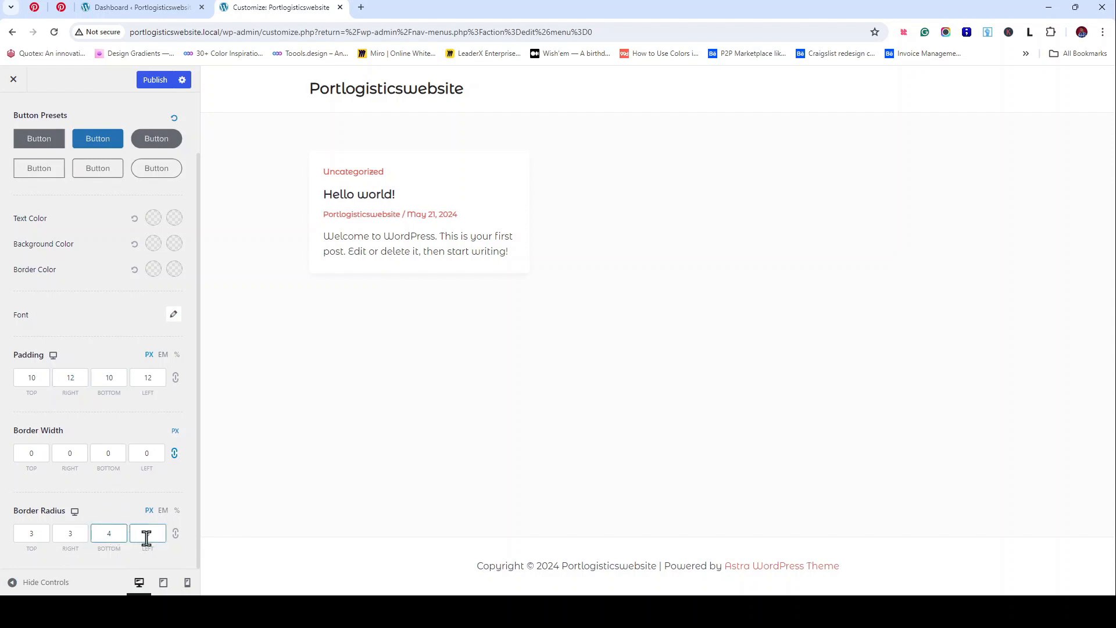
pyautogui.click(176, 535)
pyautogui.click(153, 536)
pyautogui.press('BackSpace')
pyautogui.write('47')
pyautogui.press('BackSpace')
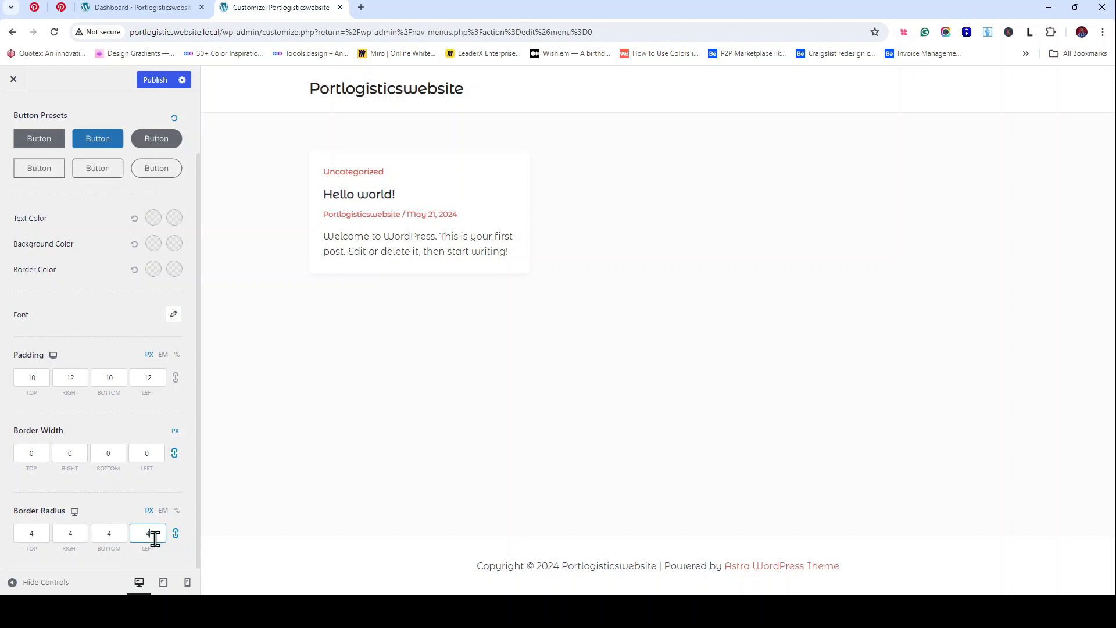
pyautogui.scroll(1, 60, 476)
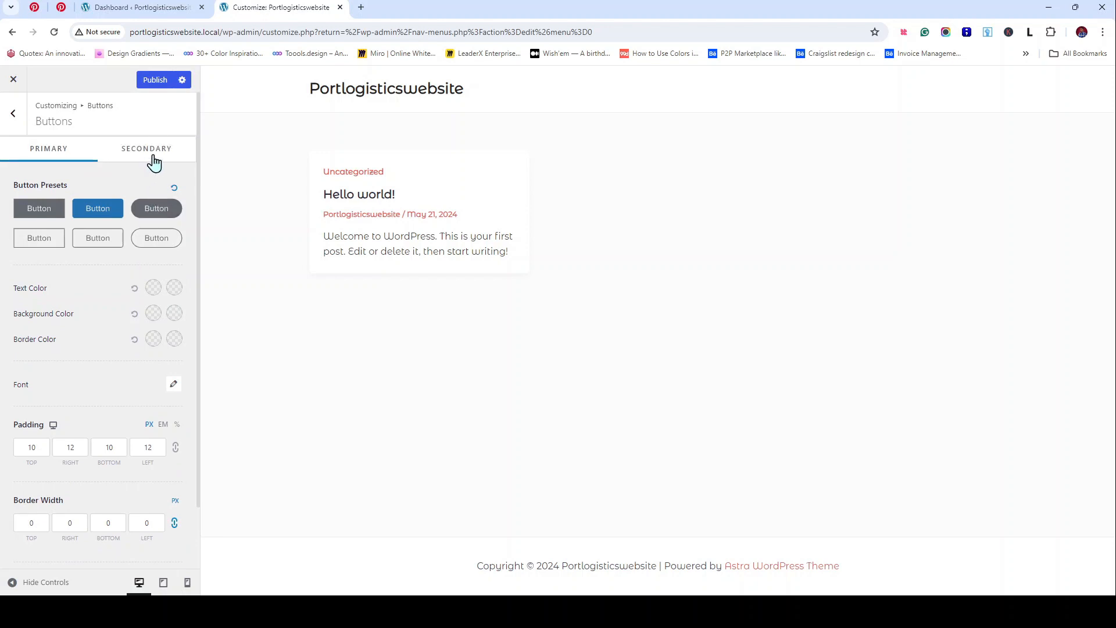
# Step: Apply the outline preset to secondary buttons, link the corner radius at 4 px, and publish
pyautogui.click(154, 162)
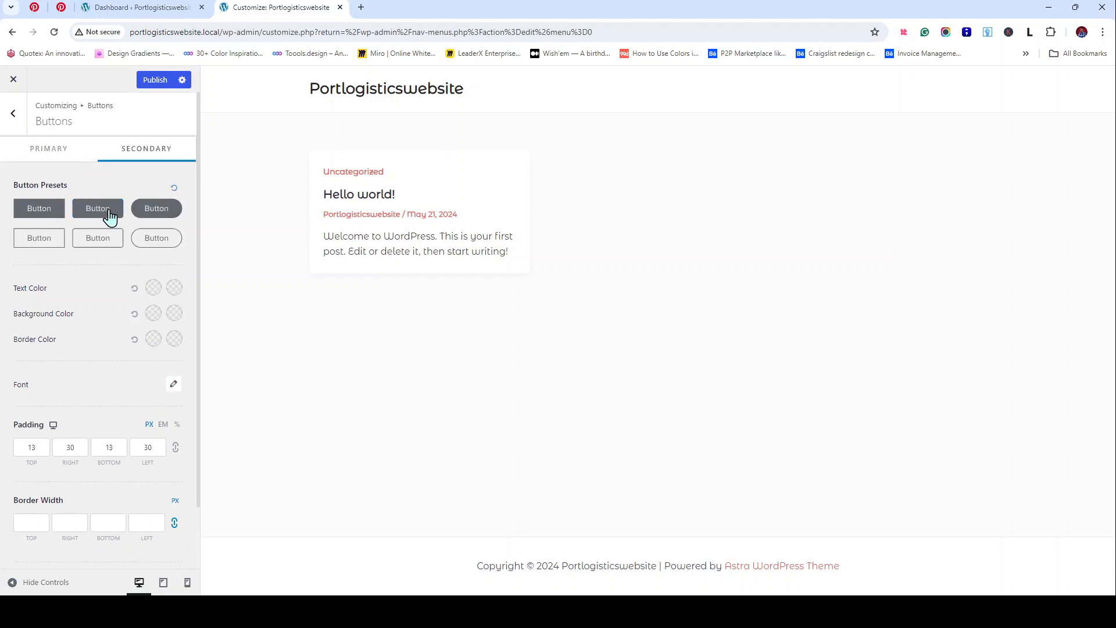
pyautogui.click(99, 244)
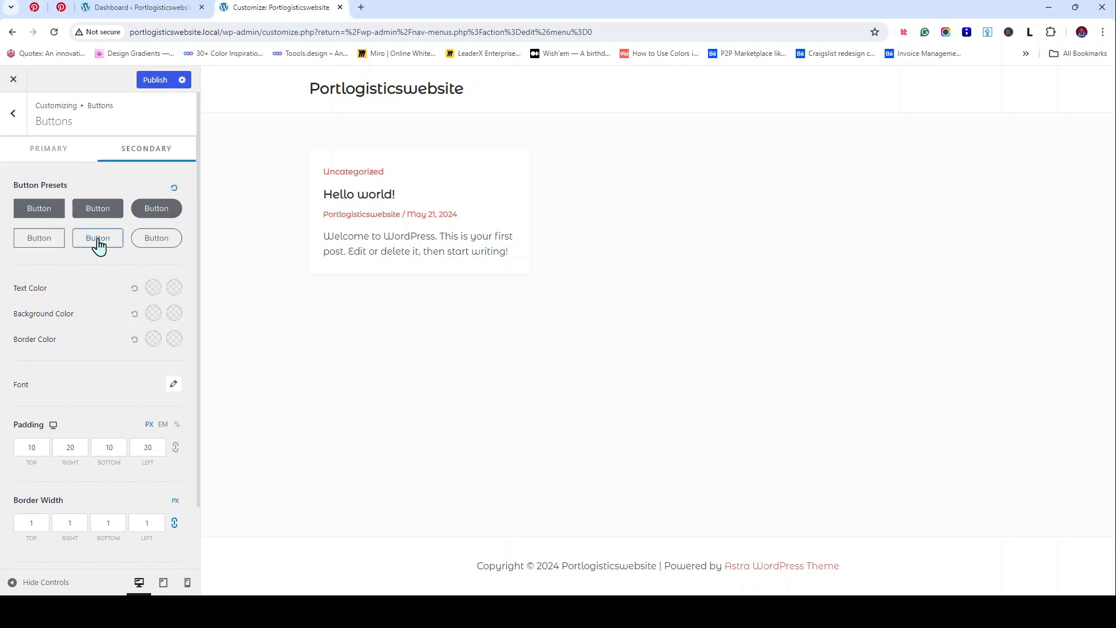
pyautogui.click(61, 149)
pyautogui.scroll(-1, 69, 512)
pyautogui.click(74, 531)
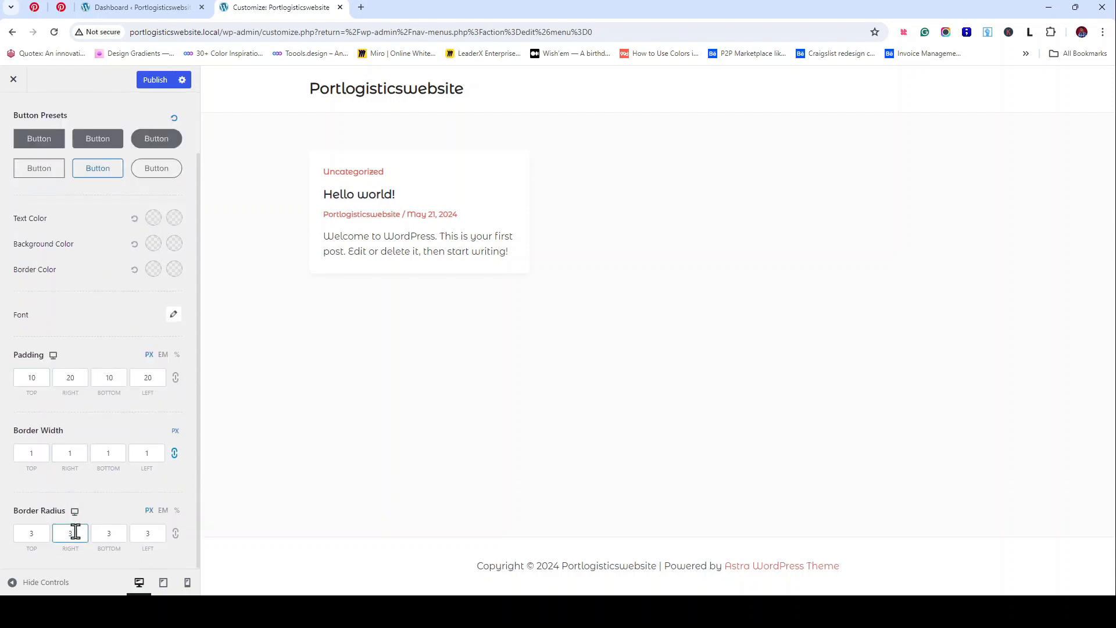
pyautogui.click(175, 534)
pyautogui.click(116, 538)
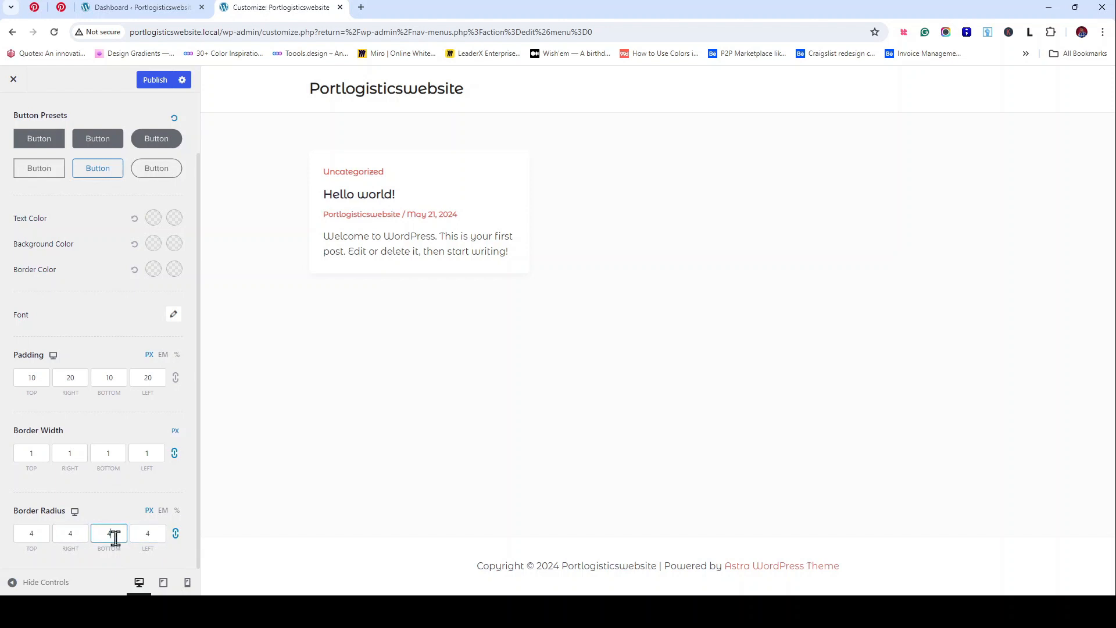
pyautogui.scroll(2, 149, 219)
pyautogui.click(164, 86)
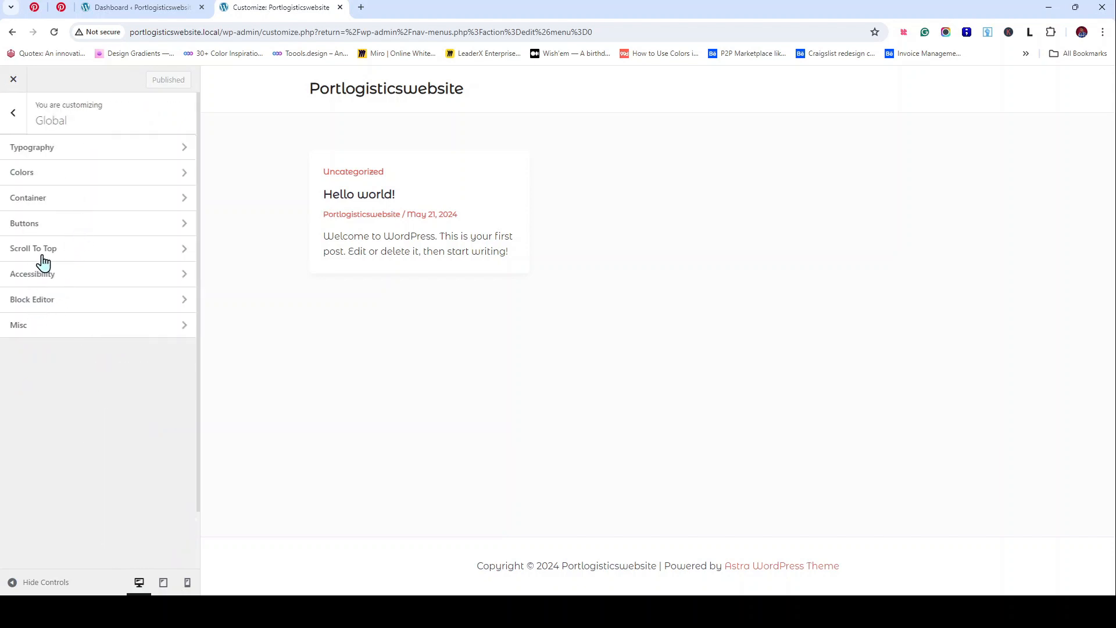
# Step: Switch off Enable Scroll to Top in the Global settings
pyautogui.click(117, 258)
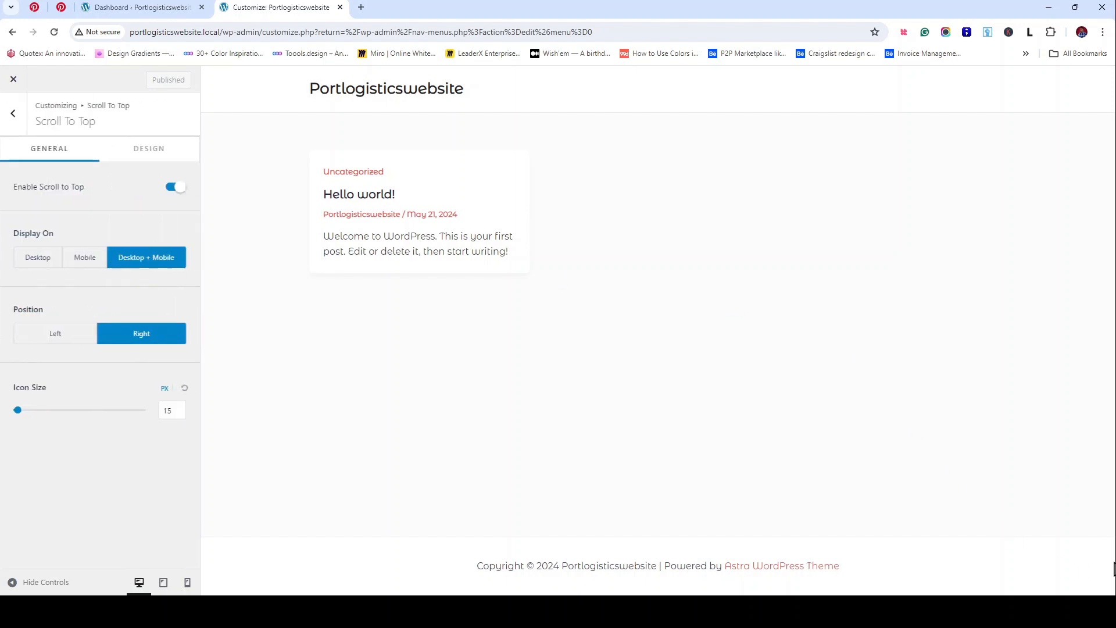
pyautogui.click(172, 187)
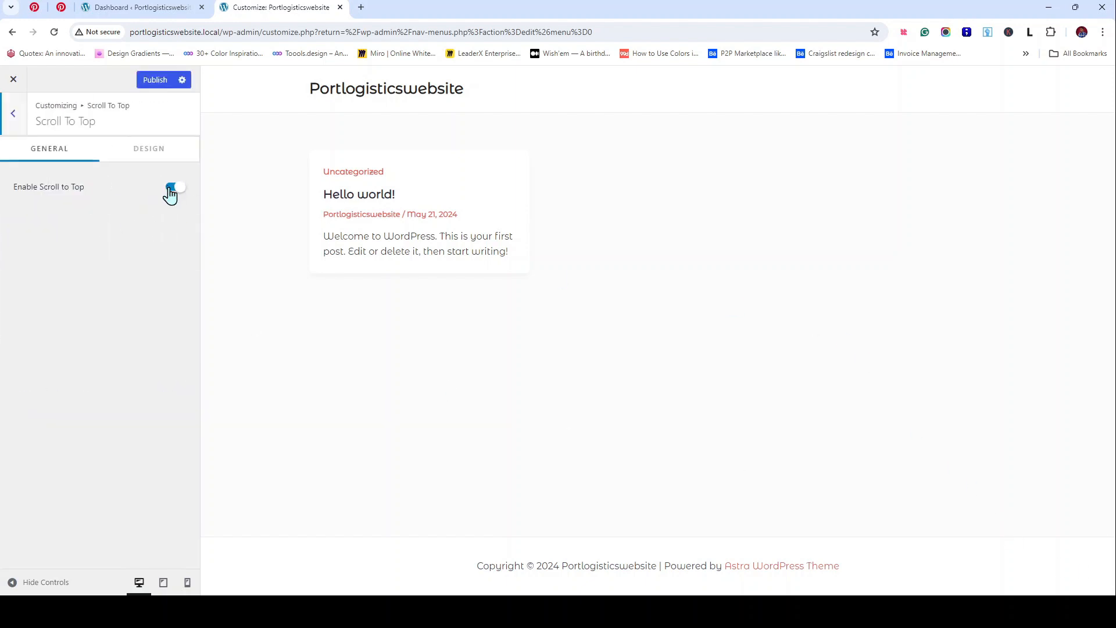
pyautogui.click(13, 116)
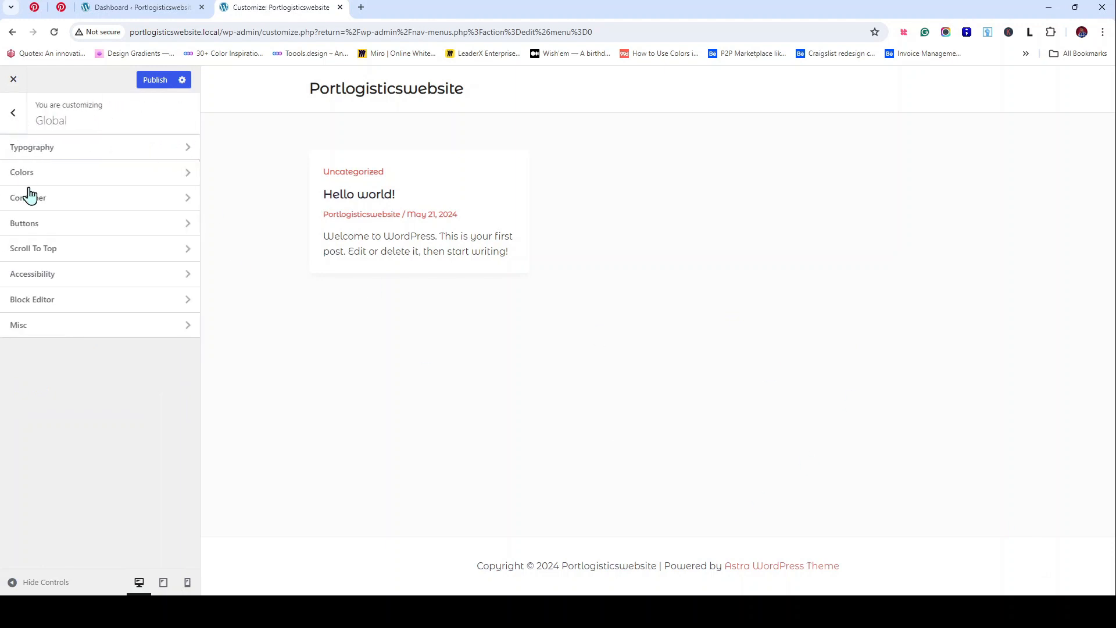
# Step: Browse the Accessibility and Page > Single Page settings, then return to the main customizer sections
pyautogui.click(75, 285)
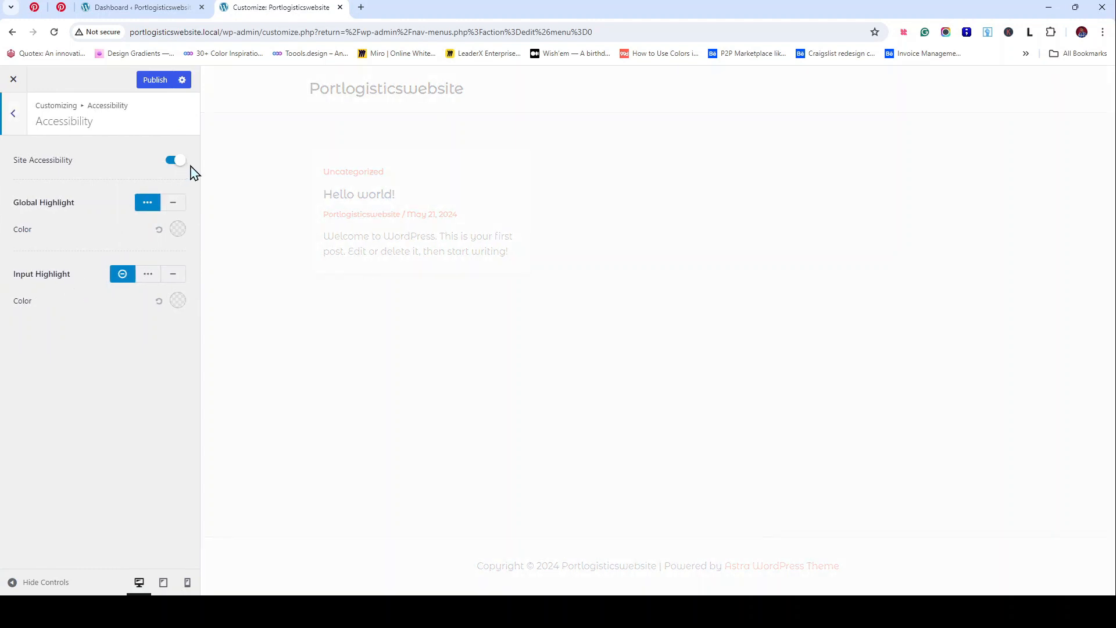
pyautogui.click(12, 114)
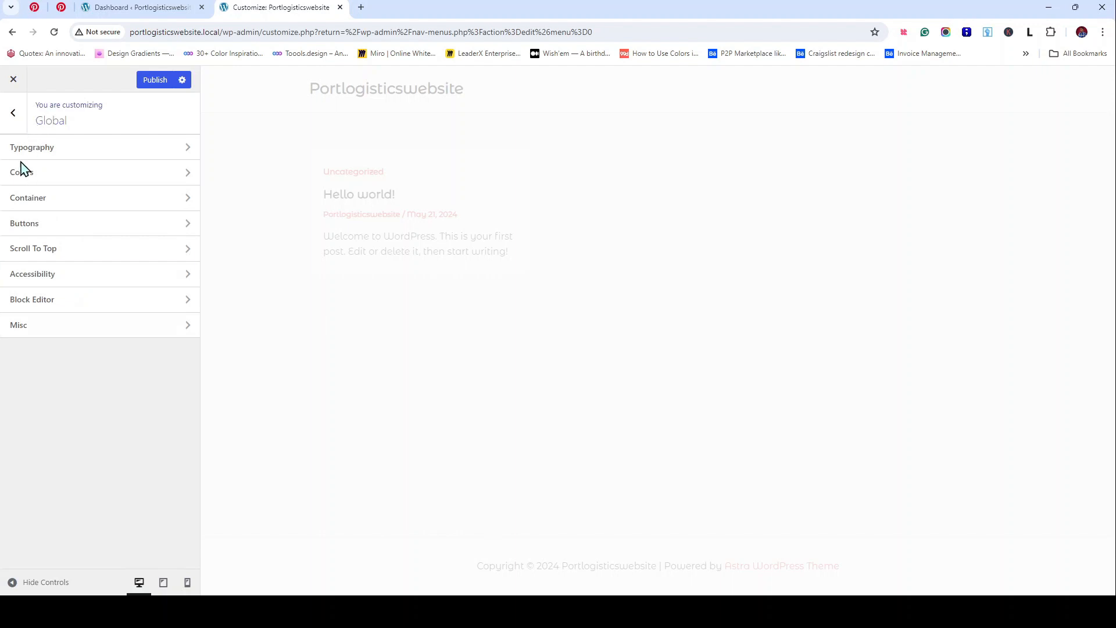
pyautogui.click(13, 117)
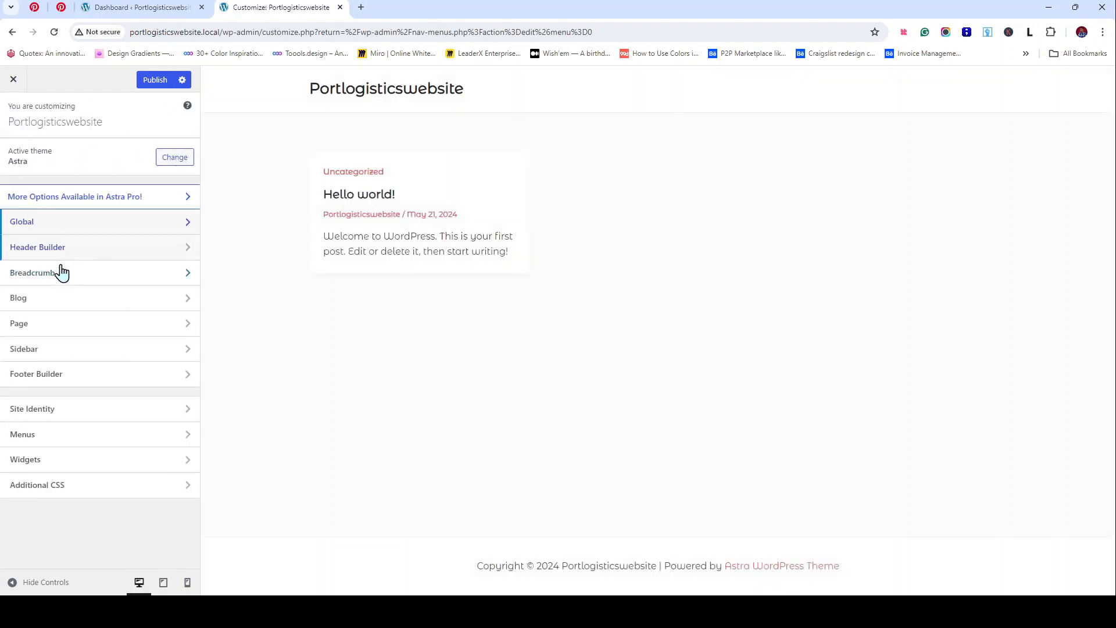
pyautogui.click(58, 324)
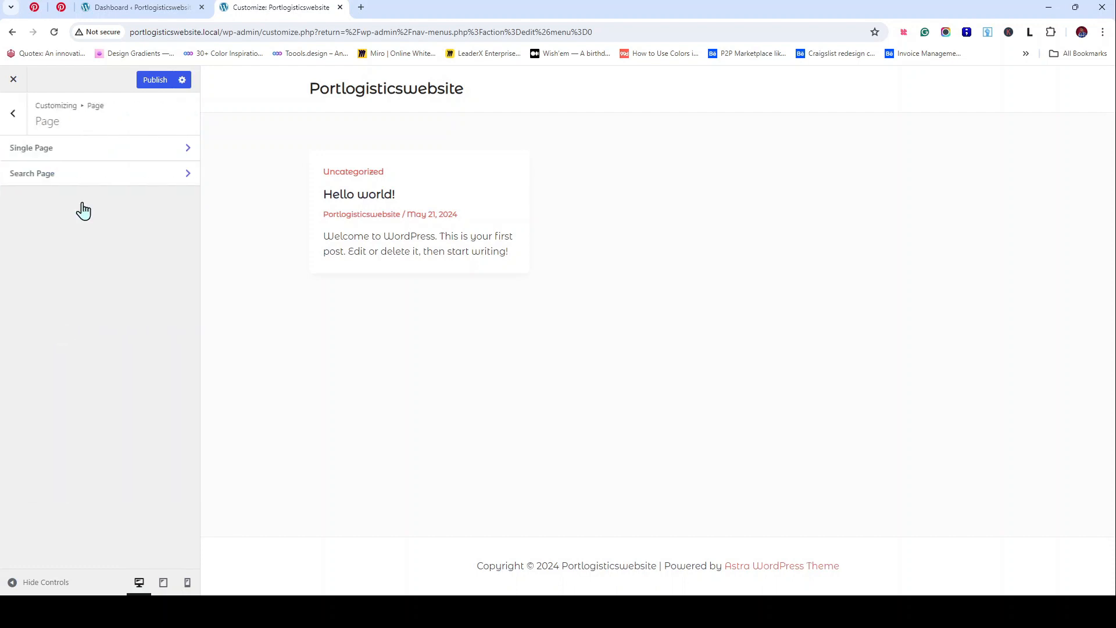
pyautogui.click(106, 153)
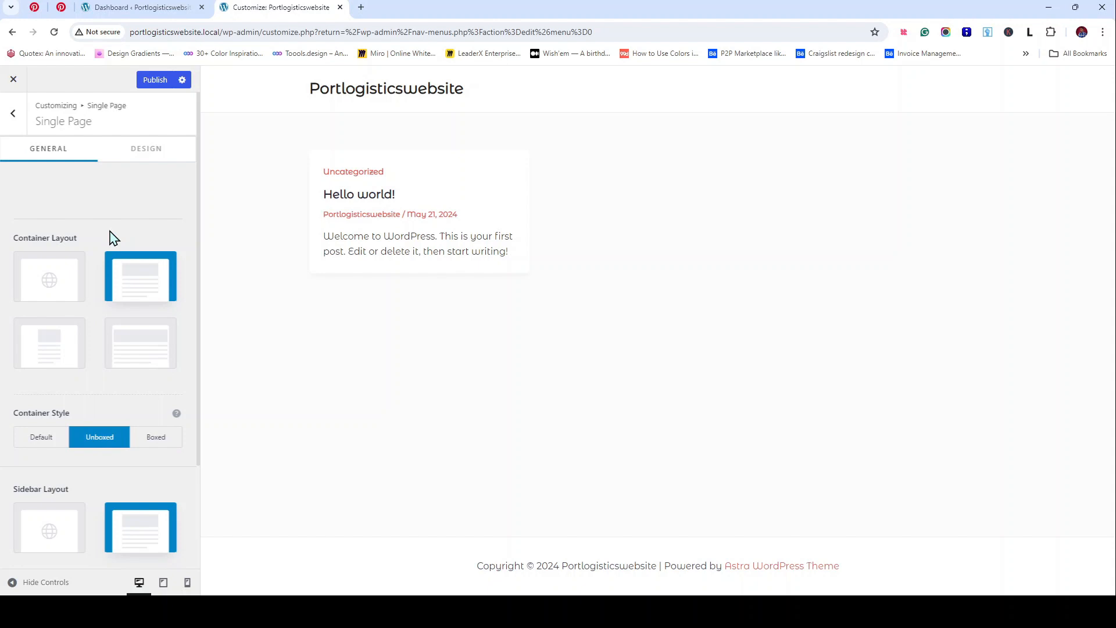
pyautogui.click(21, 118)
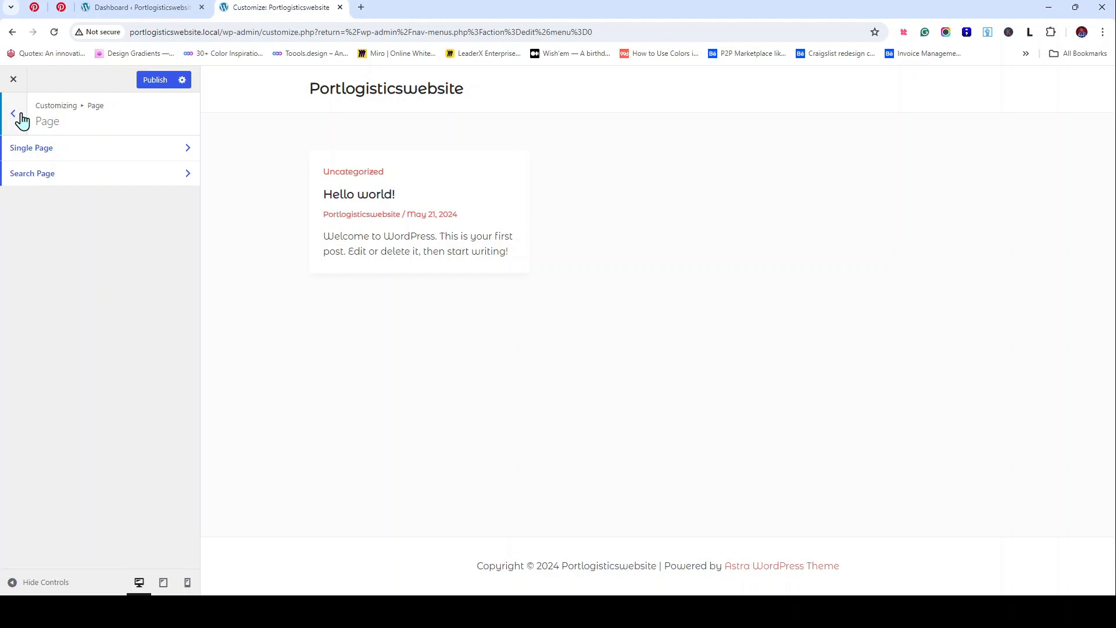
pyautogui.click(20, 118)
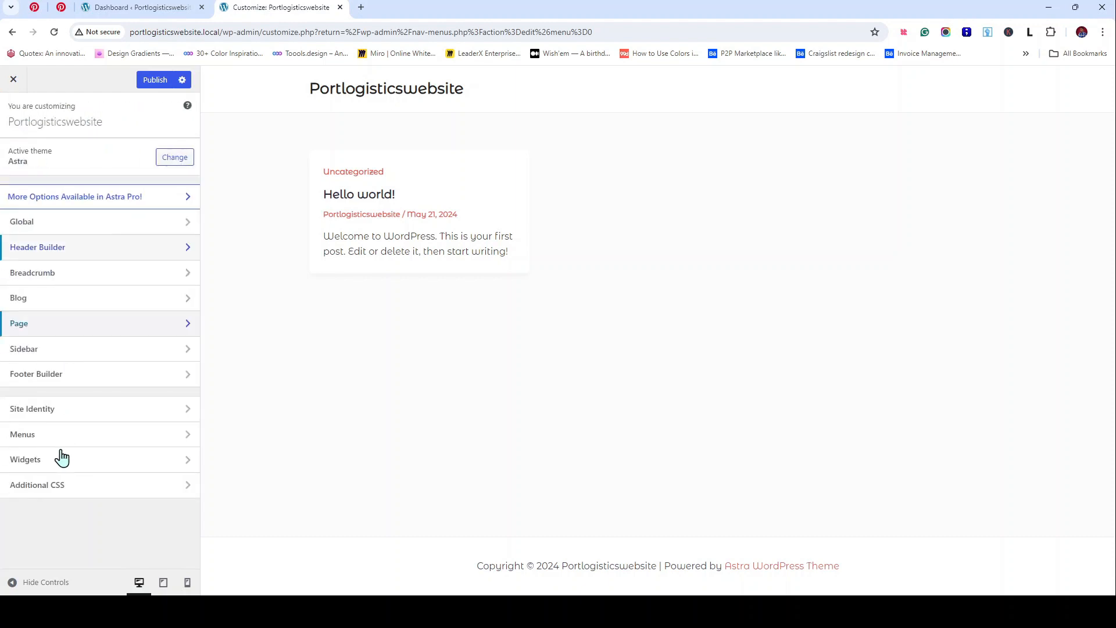
# Step: Turn off Inline Logo & Site Title in the header's Site Title & Logo settings
pyautogui.click(67, 417)
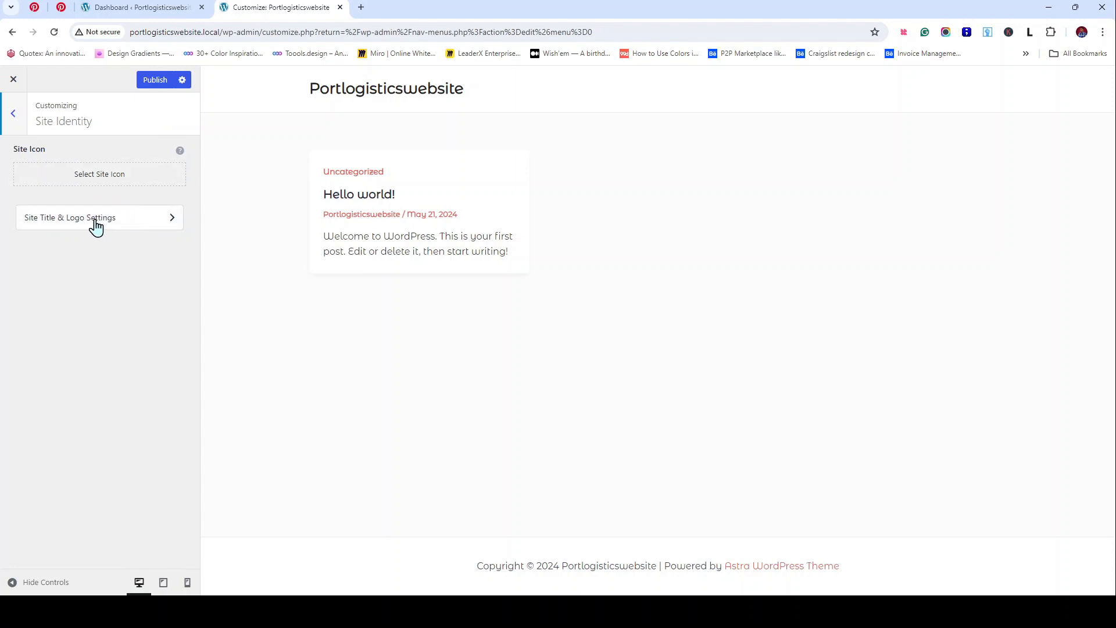
pyautogui.click(154, 213)
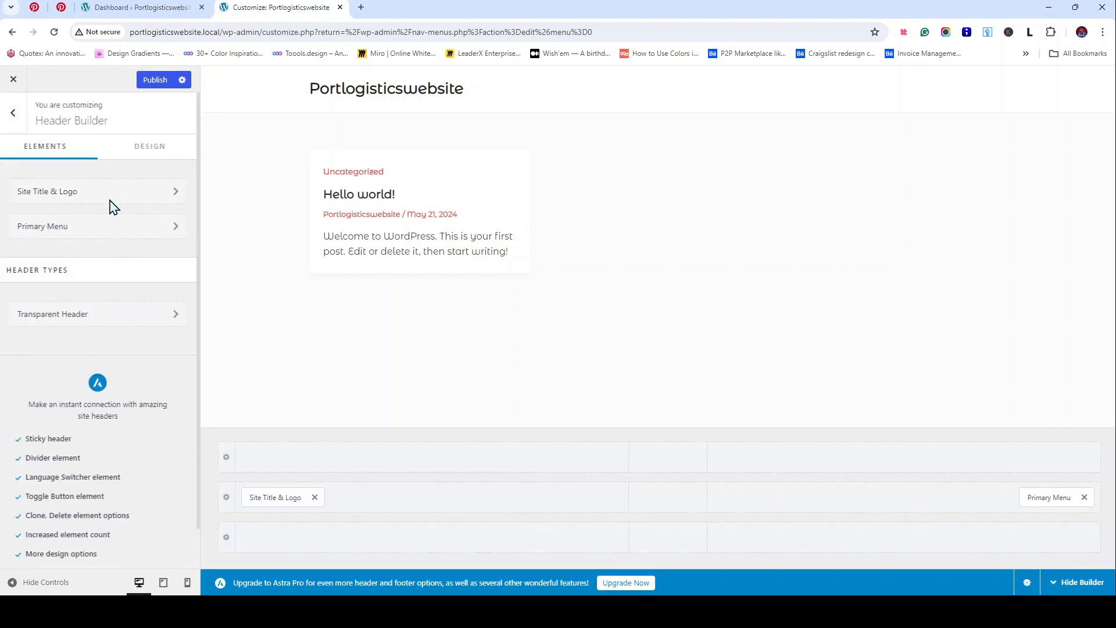
pyautogui.click(110, 197)
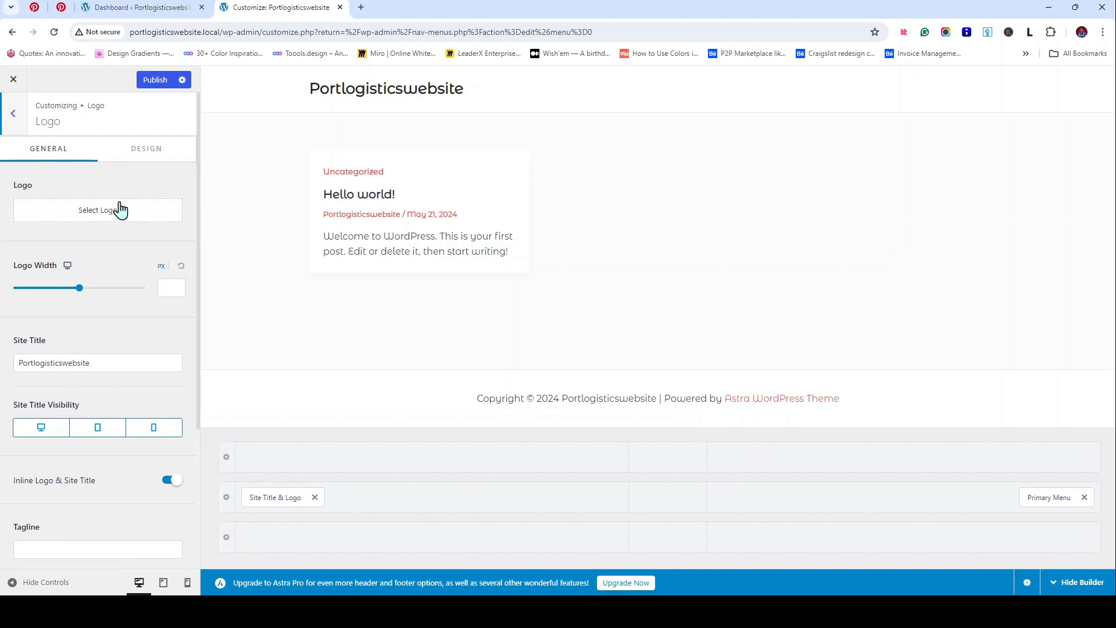
pyautogui.scroll(-2, 121, 210)
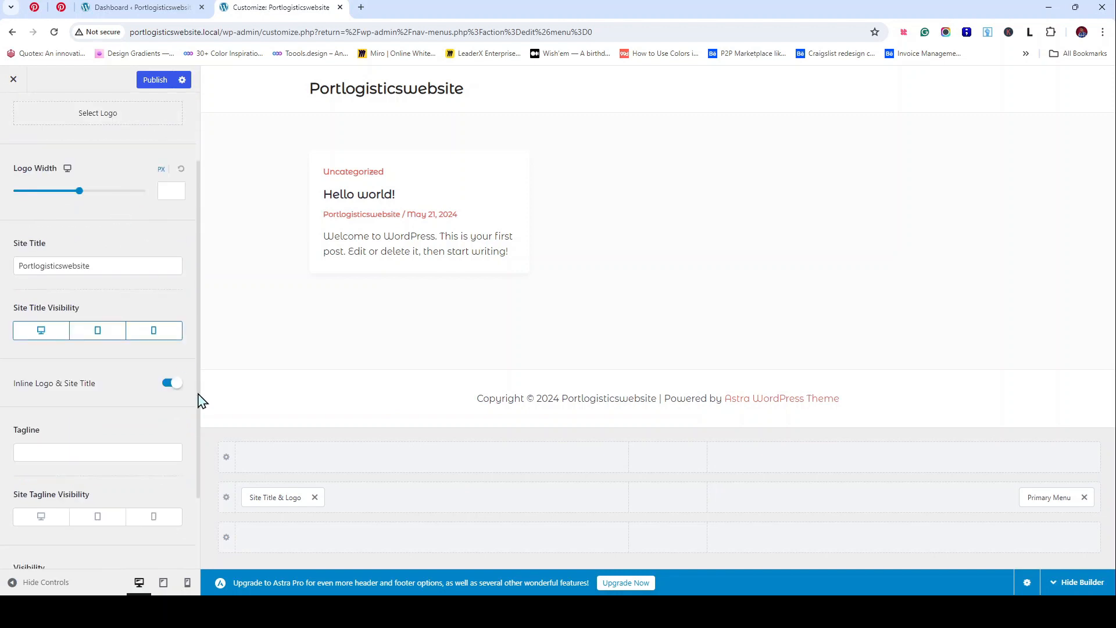
pyautogui.scroll(1, 169, 404)
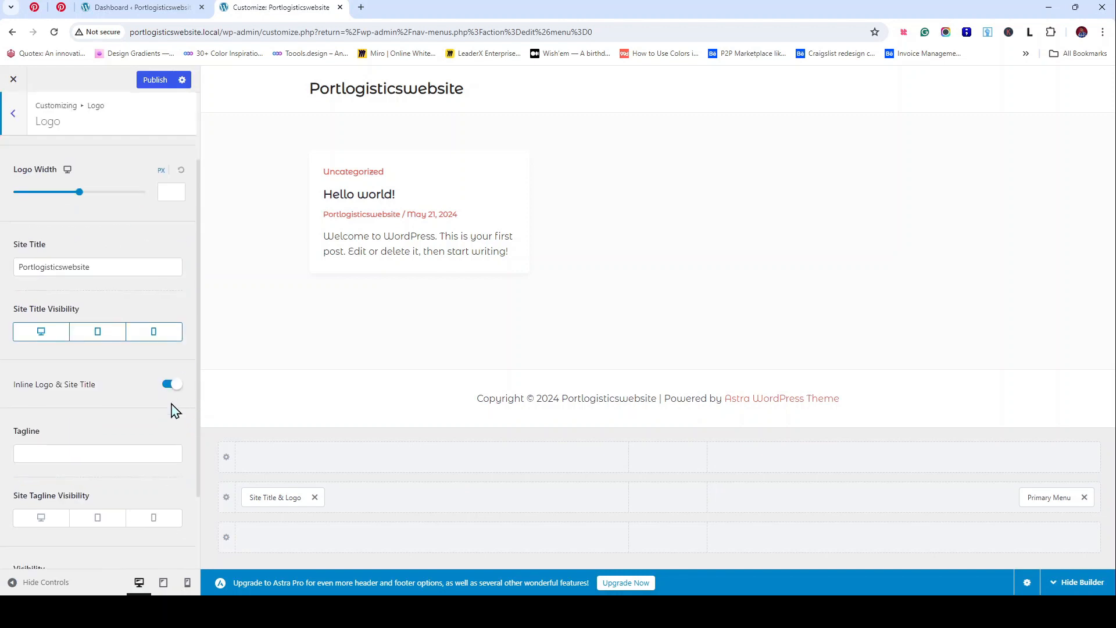
pyautogui.scroll(2, 157, 407)
pyautogui.click(169, 481)
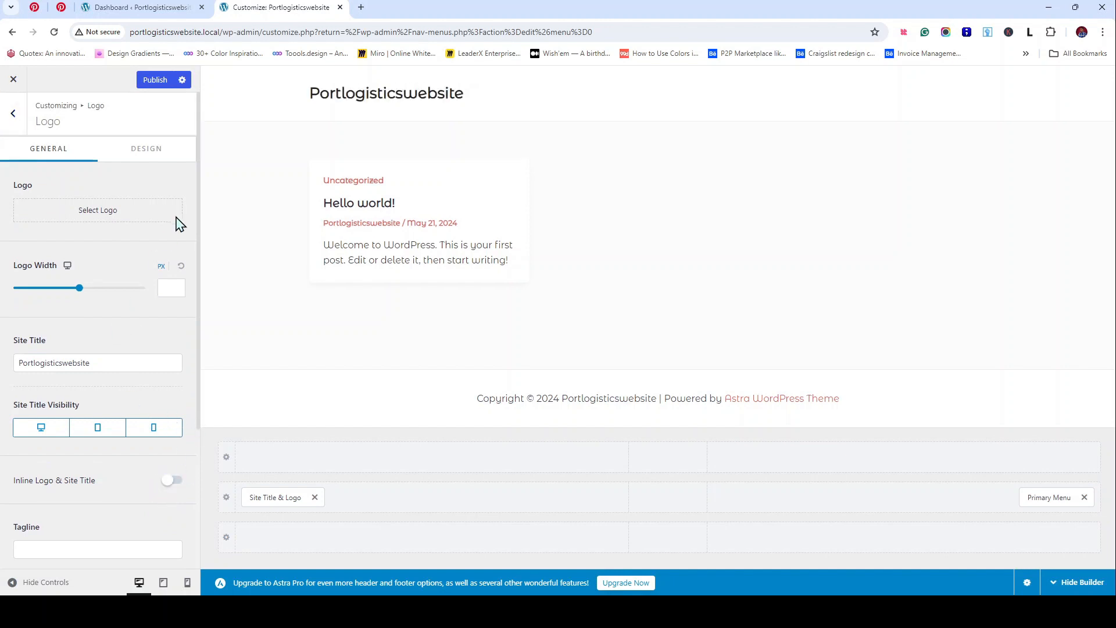
pyautogui.click(18, 115)
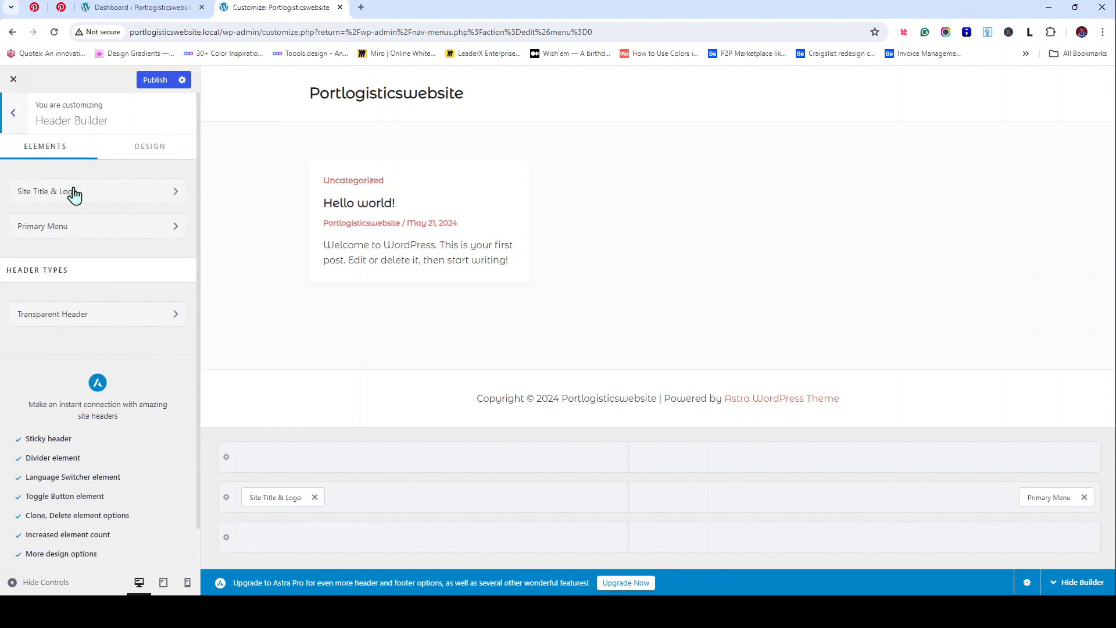
# Step: Check the Primary Menu design options, then reopen the Site Title & Logo settings
pyautogui.click(82, 235)
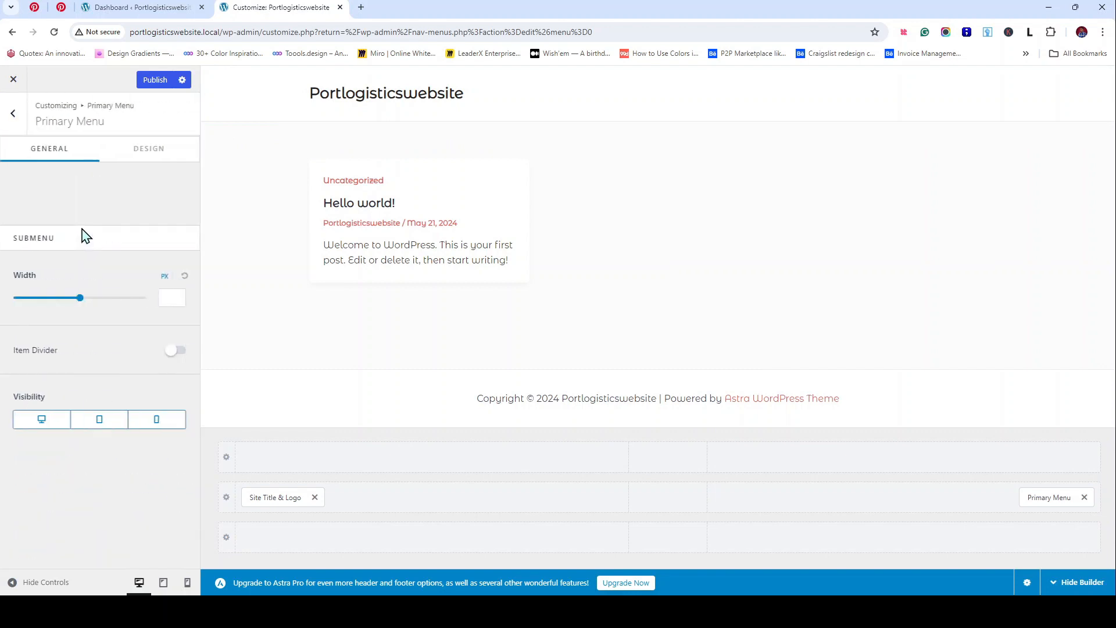
pyautogui.click(162, 155)
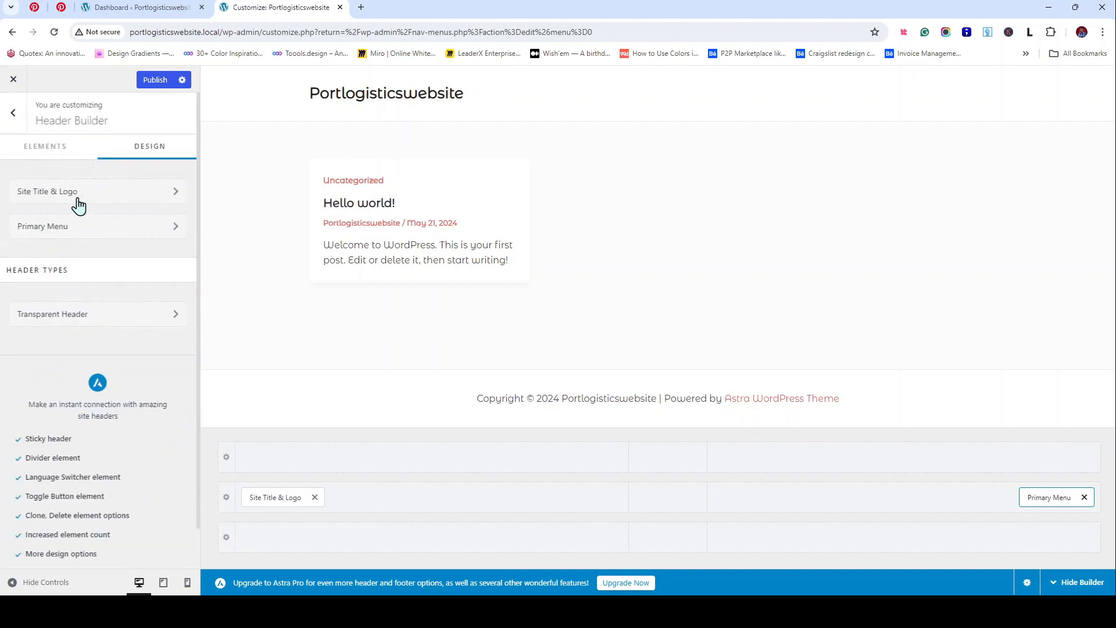
pyautogui.click(78, 205)
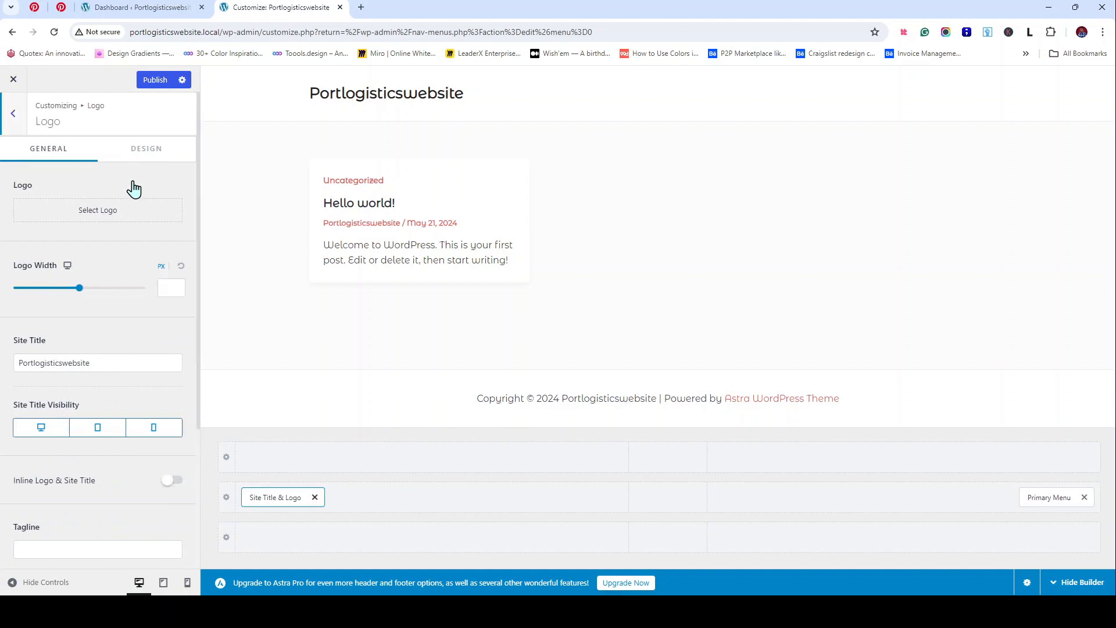
# Step: Set Company-logo.png as the logo with title, alt text and description 'Port website logo', skipping cropping
pyautogui.click(108, 218)
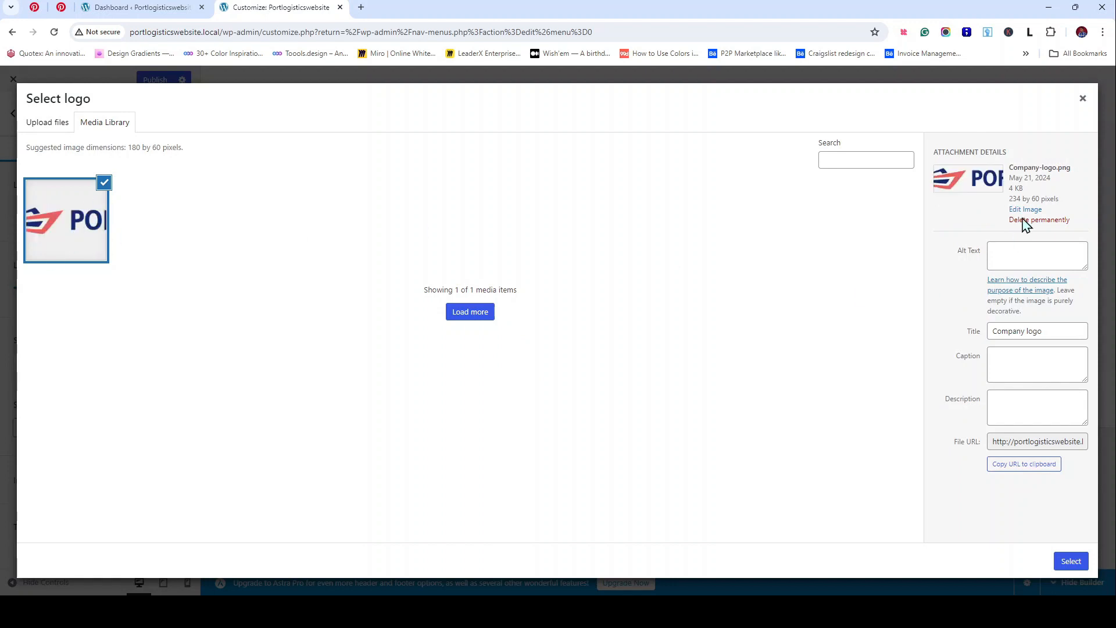
pyautogui.moveTo(1044, 332); pyautogui.dragTo(890, 375)
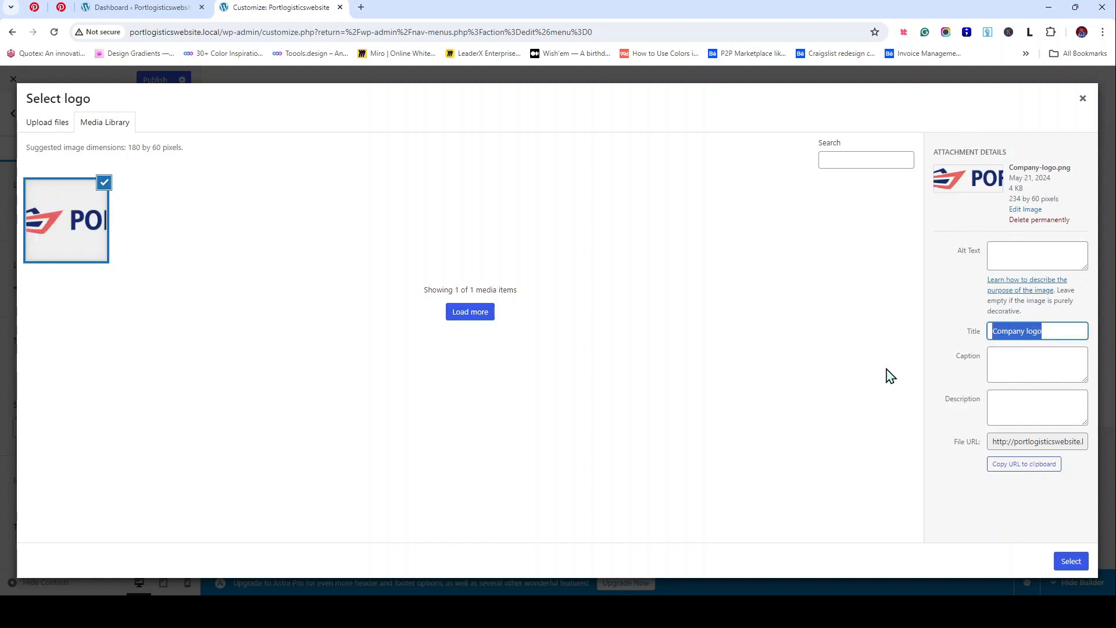
pyautogui.write('Port website')
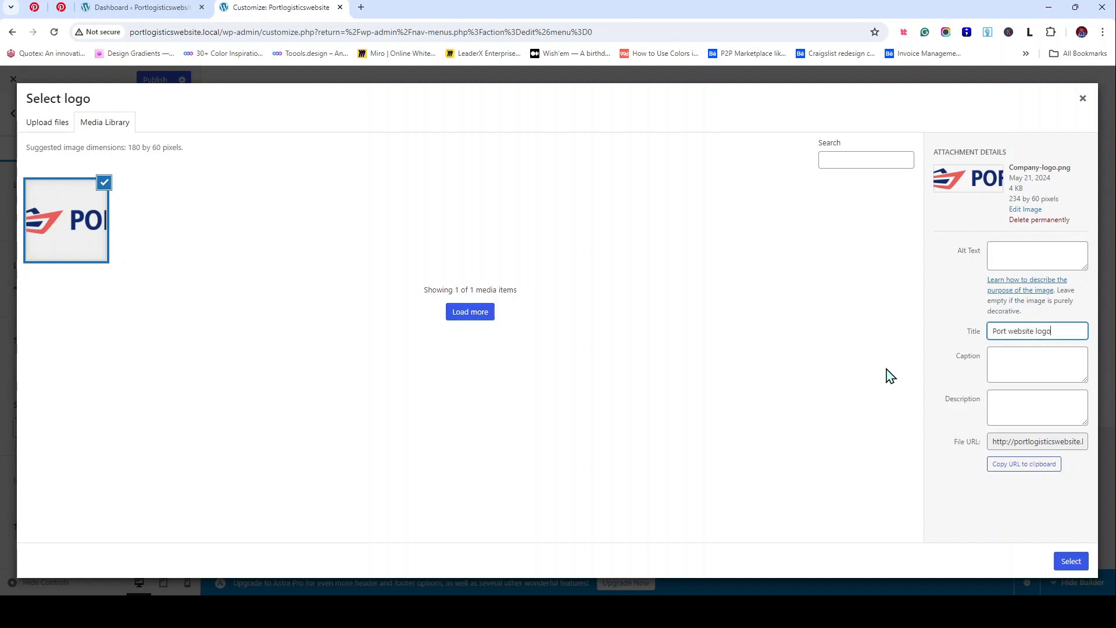
pyautogui.hotkey('ctrl', 'a')
pyautogui.hotkey('ctrl', 'c')
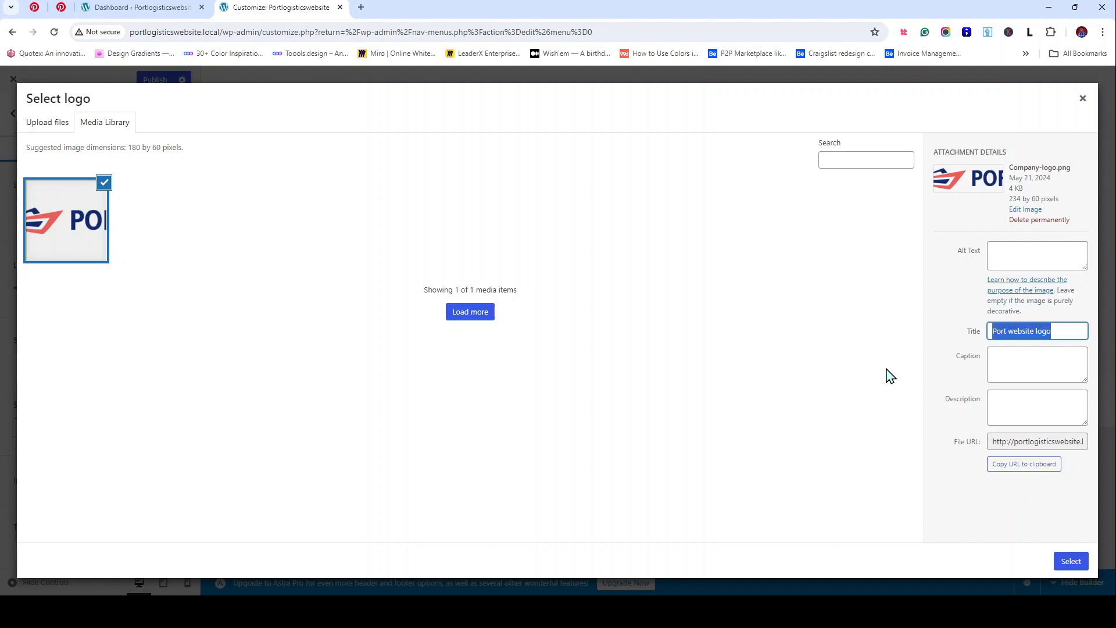
pyautogui.click(1031, 250)
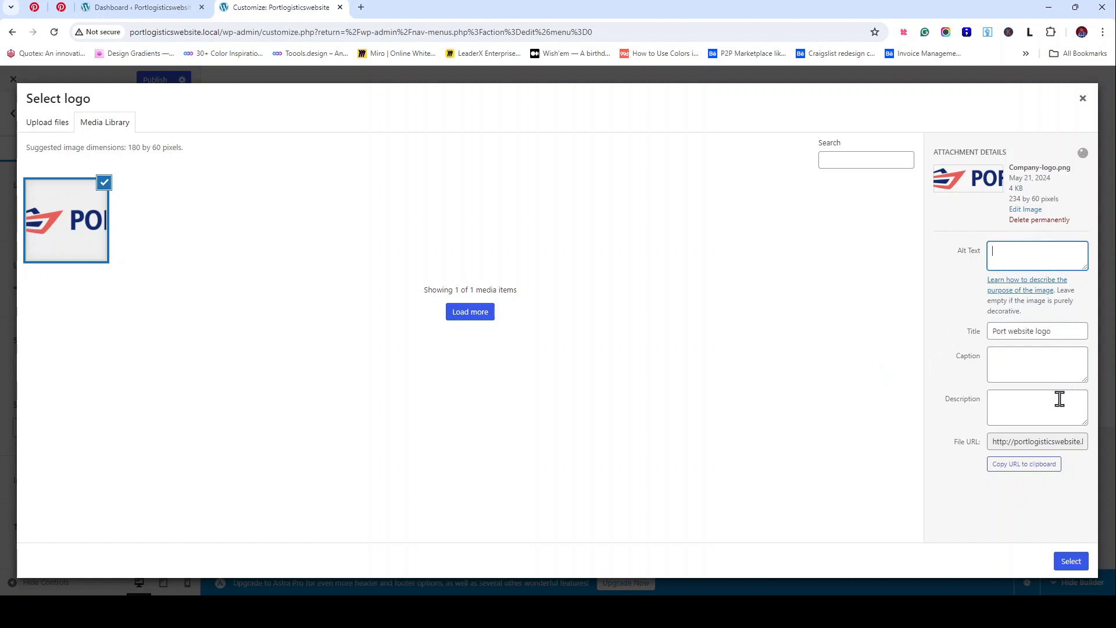
pyautogui.hotkey('ctrl', 'v')
pyautogui.click(1021, 406)
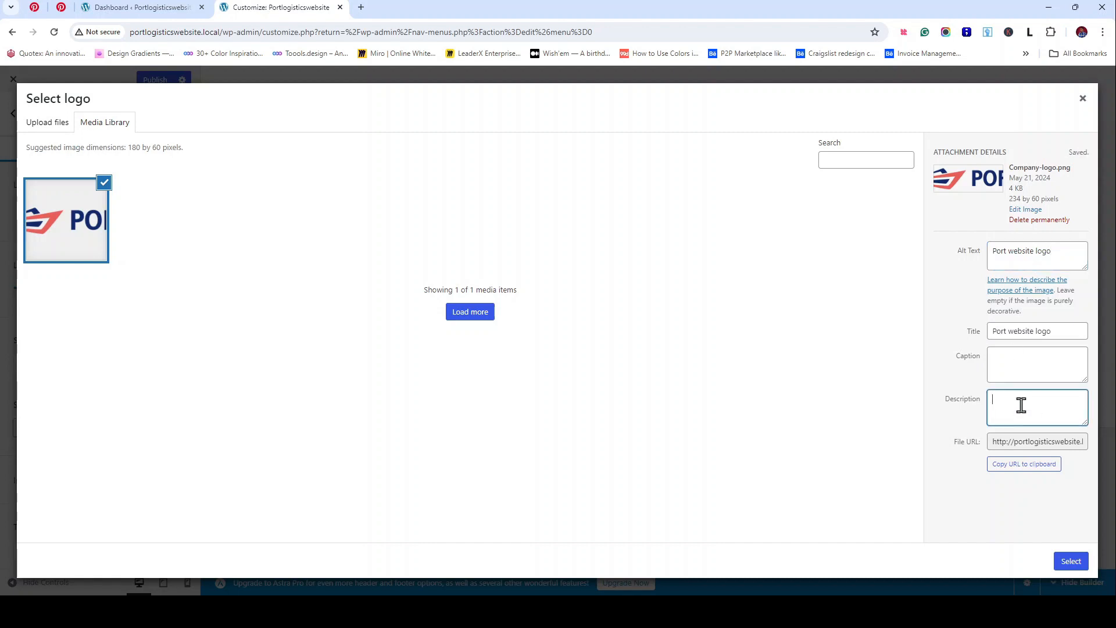
pyautogui.hotkey('ctrl', 'v')
pyautogui.click(1071, 561)
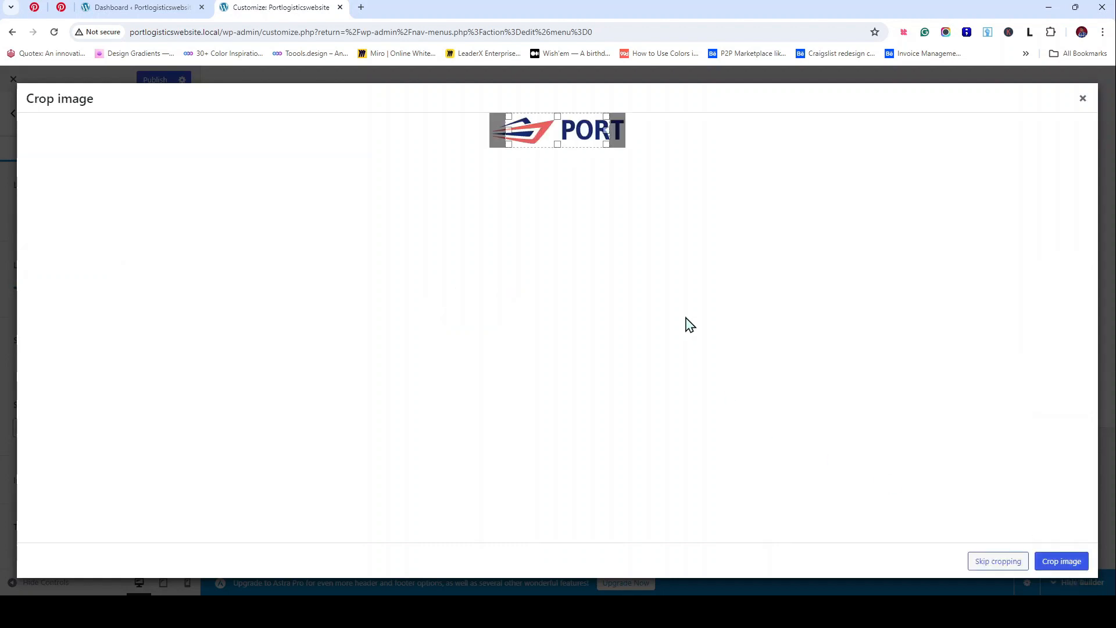
pyautogui.click(989, 563)
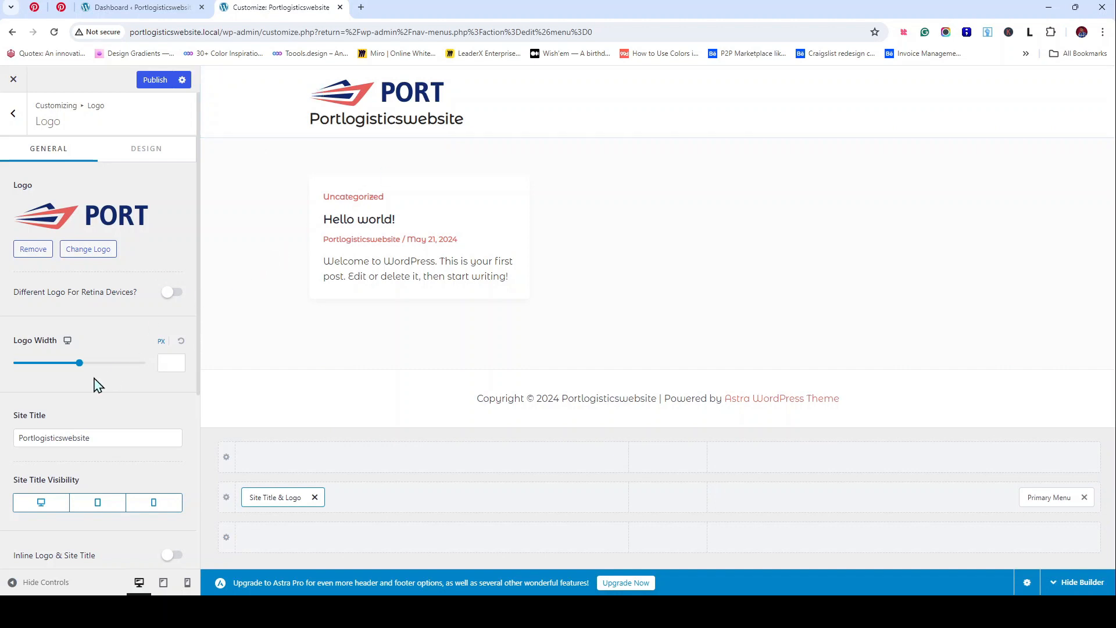
# Step: Try wider logo widths, shrink the site title font size, then reset Logo Width to default
pyautogui.moveTo(80, 373); pyautogui.dragTo(39, 380)
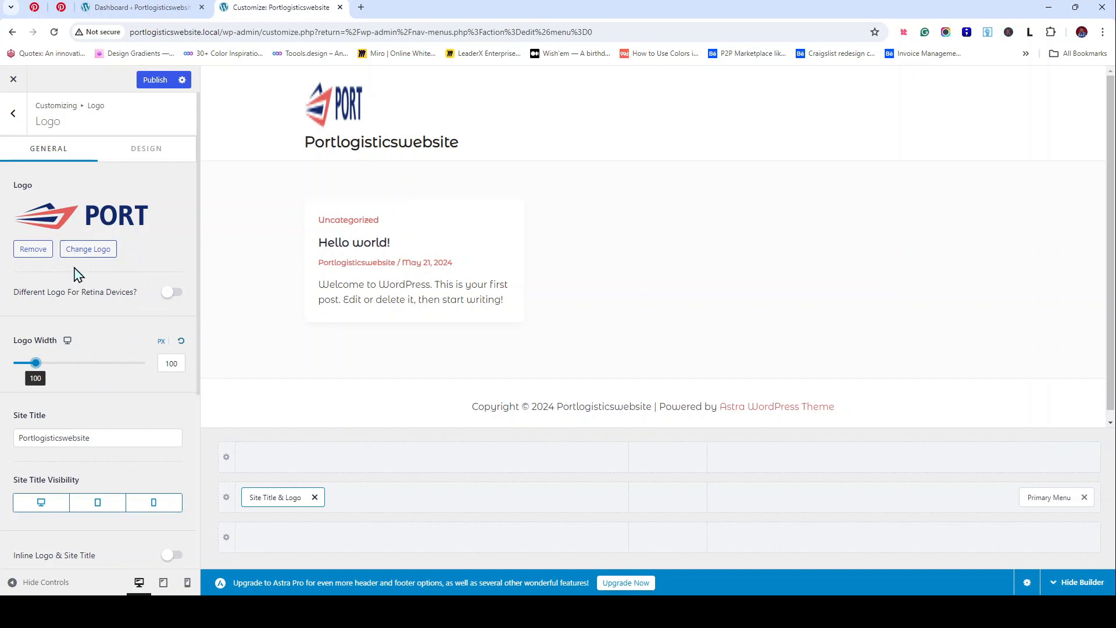
pyautogui.moveTo(35, 370)
pyautogui.mouseDown()
pyautogui.moveTo(85, 372)
pyautogui.moveTo(45, 372)
pyautogui.mouseUp()
pyautogui.scroll(-5, 53, 354)
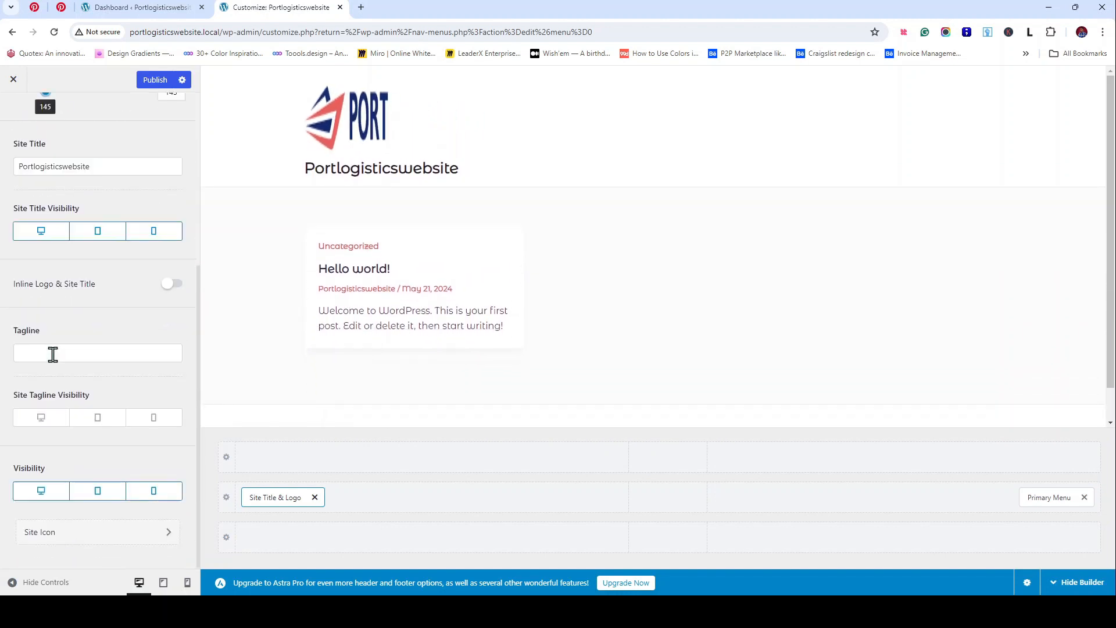
pyautogui.scroll(5, 53, 354)
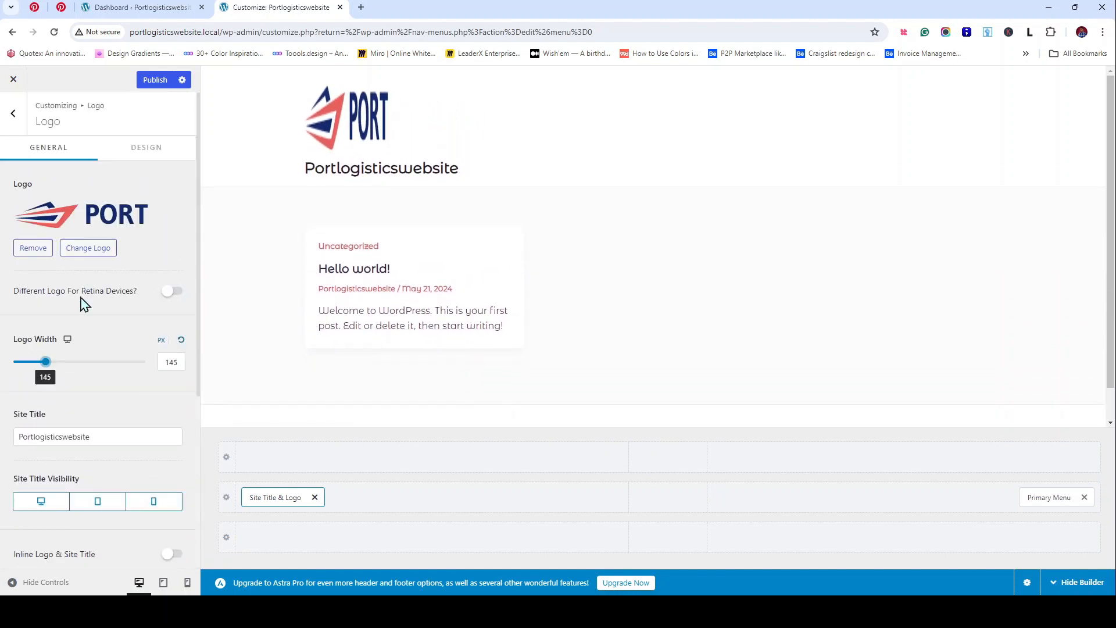
pyautogui.click(155, 158)
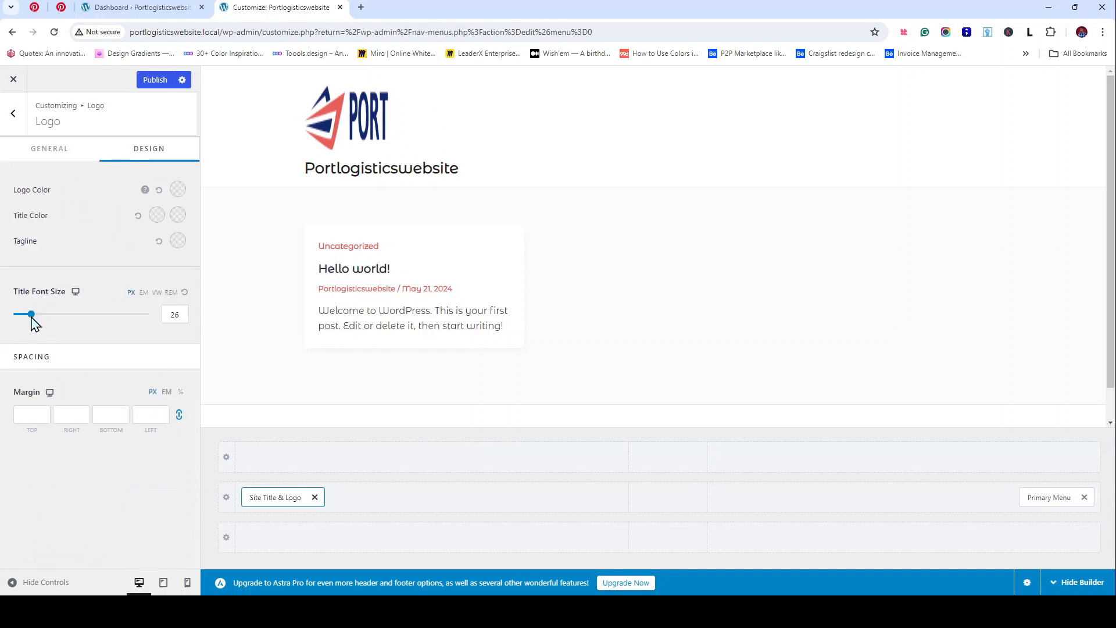
pyautogui.moveTo(31, 319); pyautogui.dragTo(26, 330)
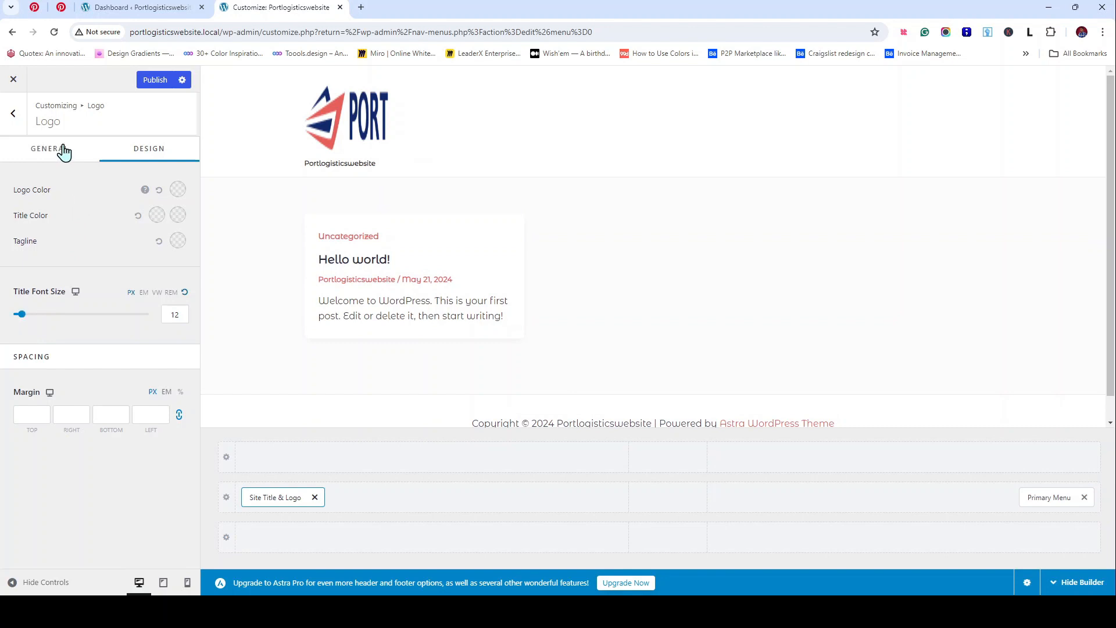
pyautogui.click(64, 152)
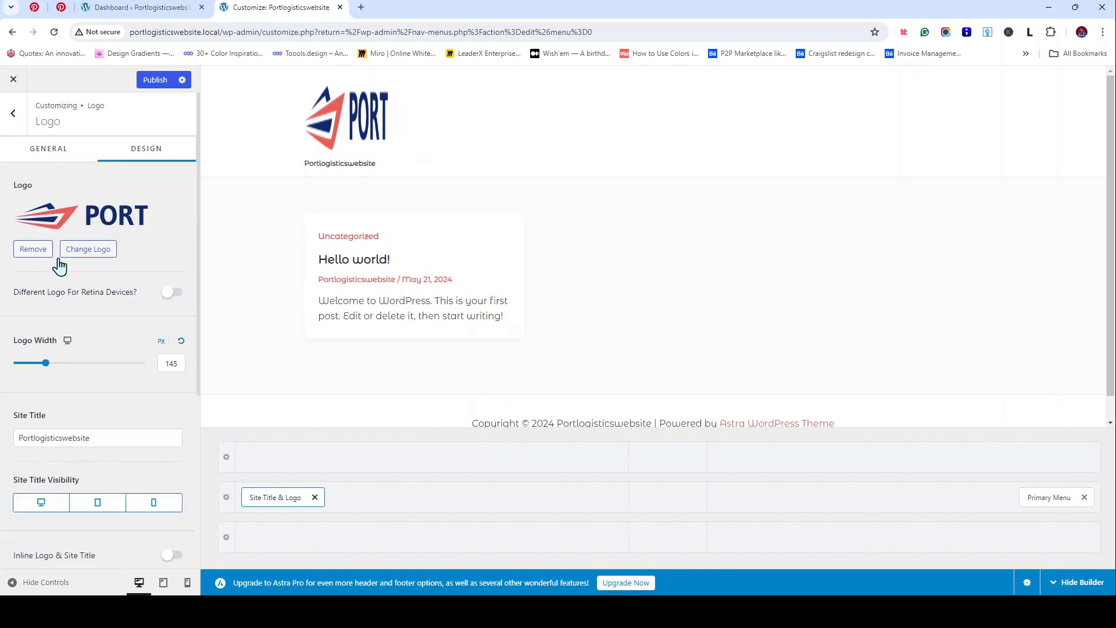
pyautogui.click(182, 343)
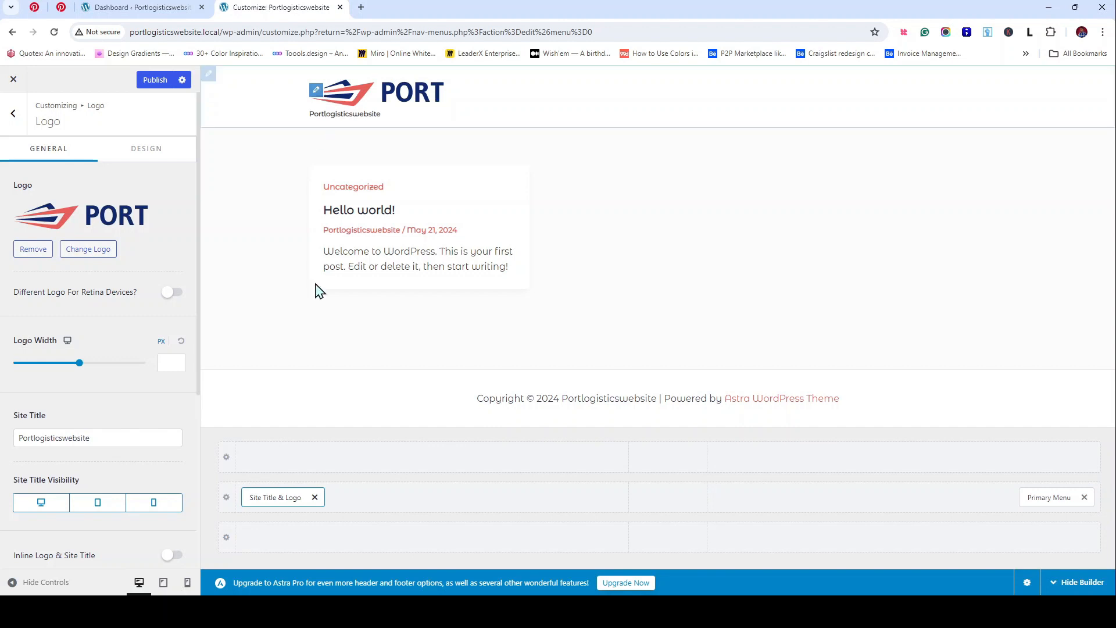
# Step: Delete the Site Title text so the header shows only the PORT logo
pyautogui.scroll(-2, 162, 364)
pyautogui.click(99, 346)
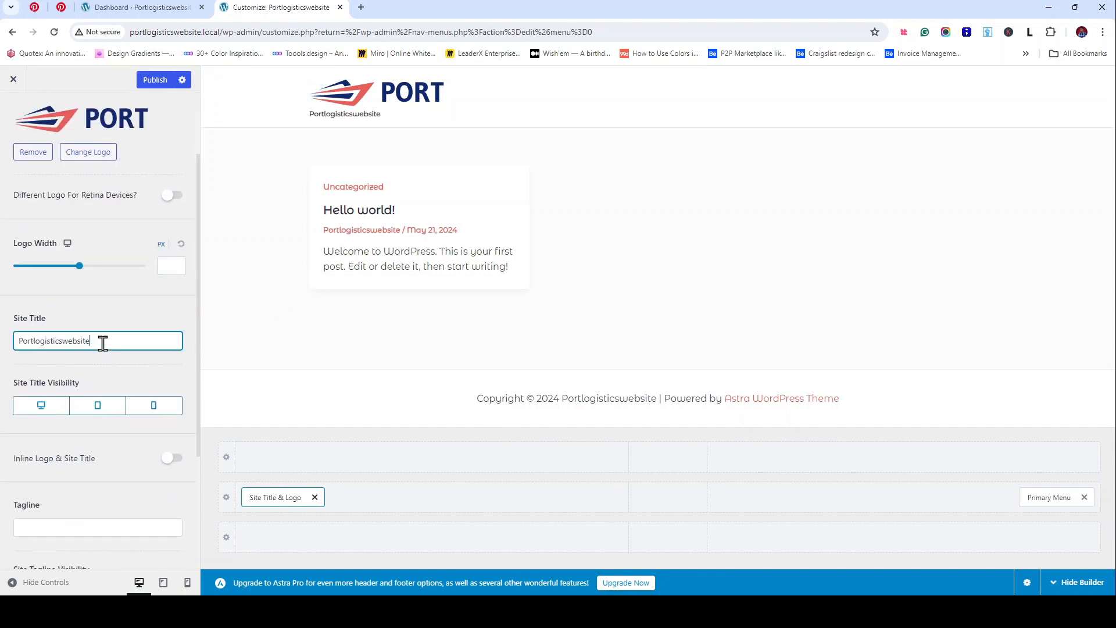
pyautogui.moveTo(117, 343); pyautogui.dragTo(3, 356)
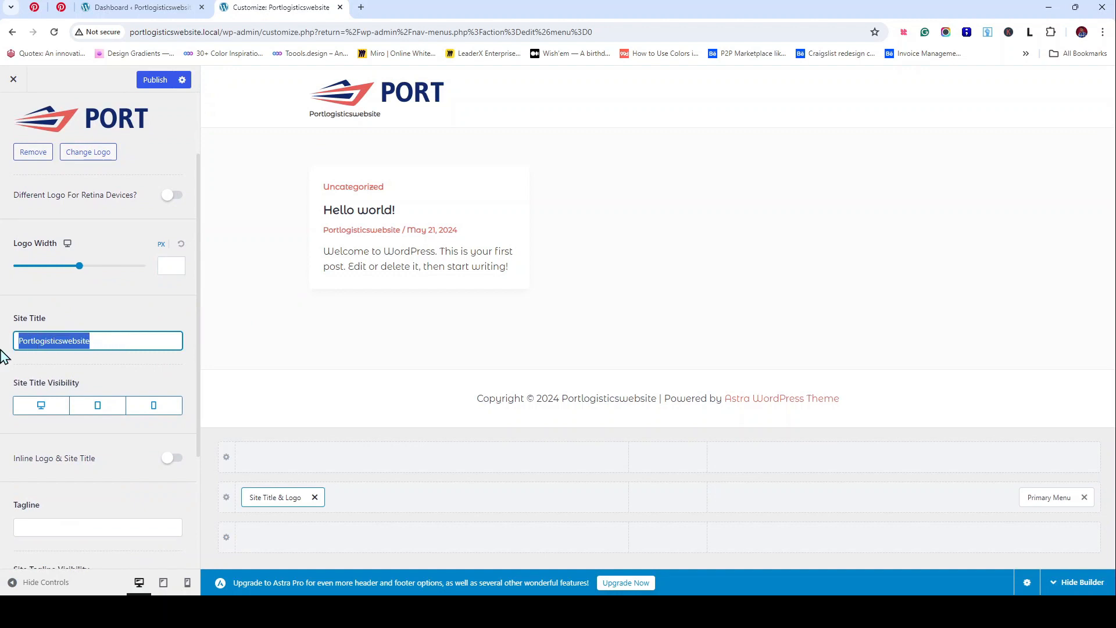
pyautogui.press('BackSpace')
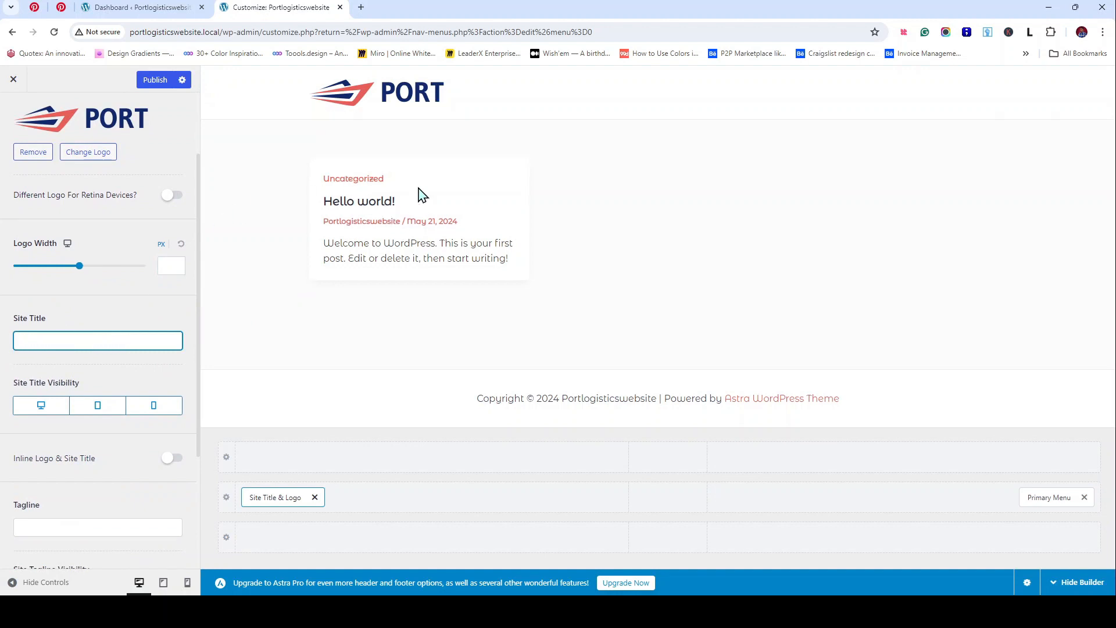
pyautogui.scroll(2, 93, 291)
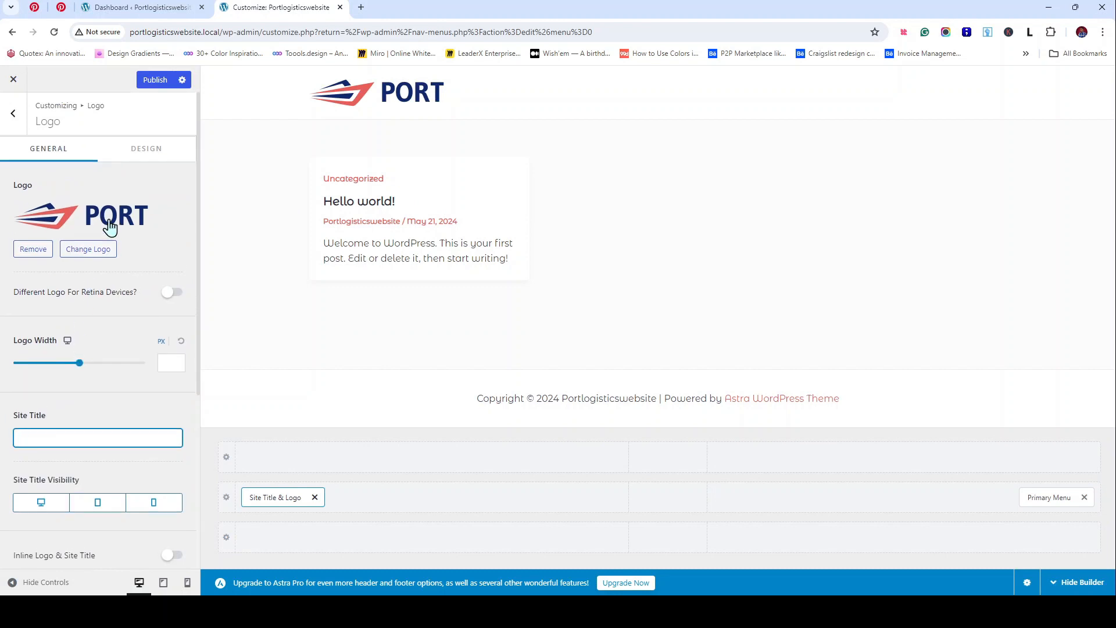
pyautogui.click(149, 153)
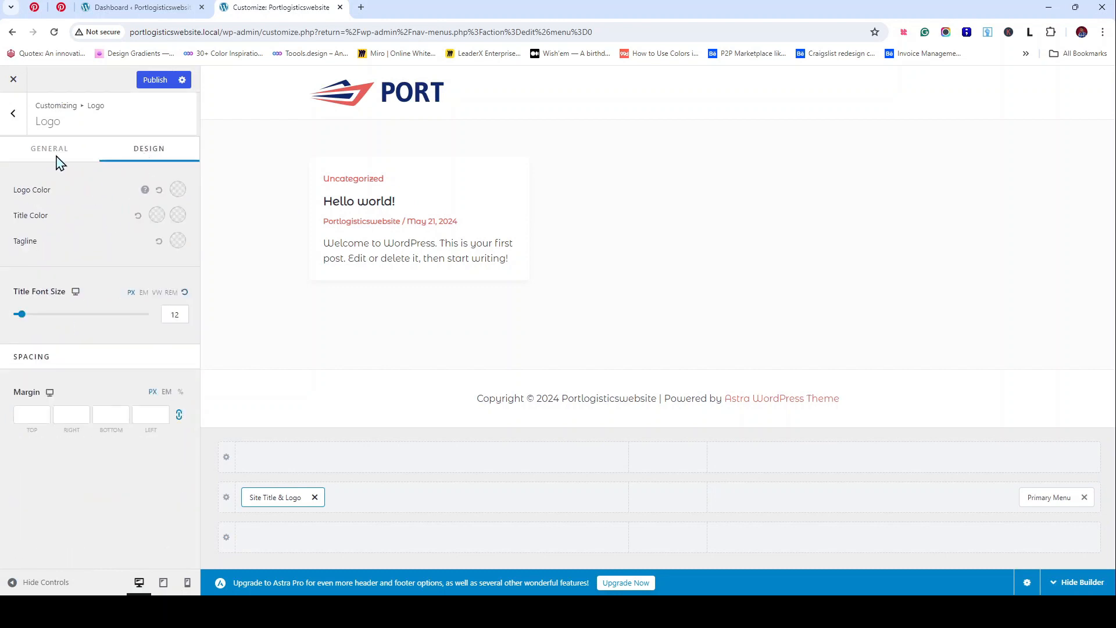
pyautogui.click(81, 150)
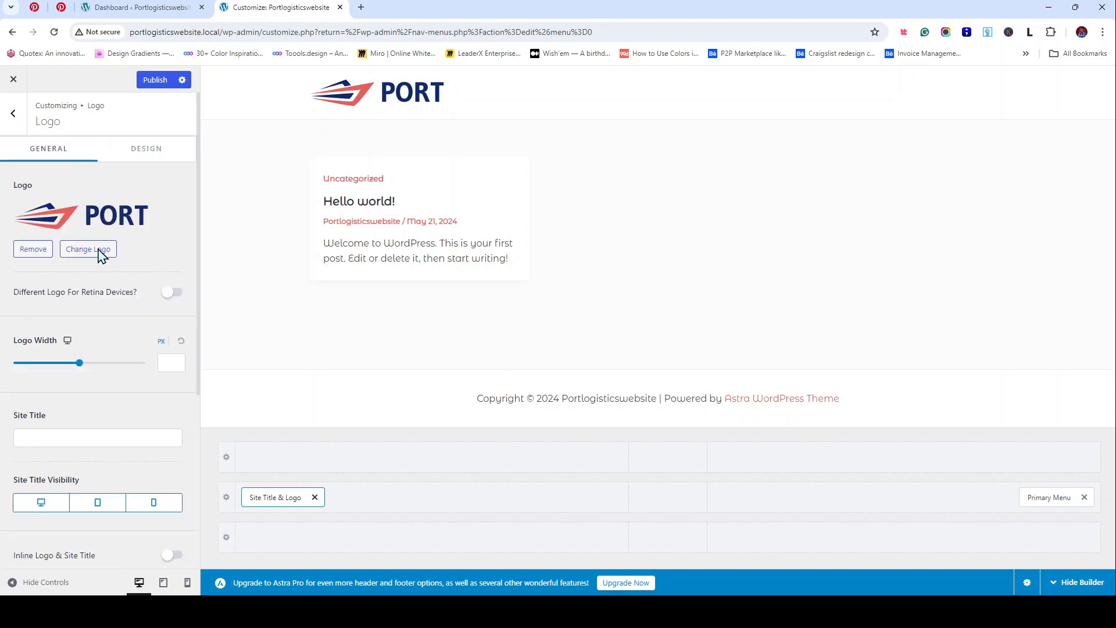
pyautogui.scroll(-5, 113, 444)
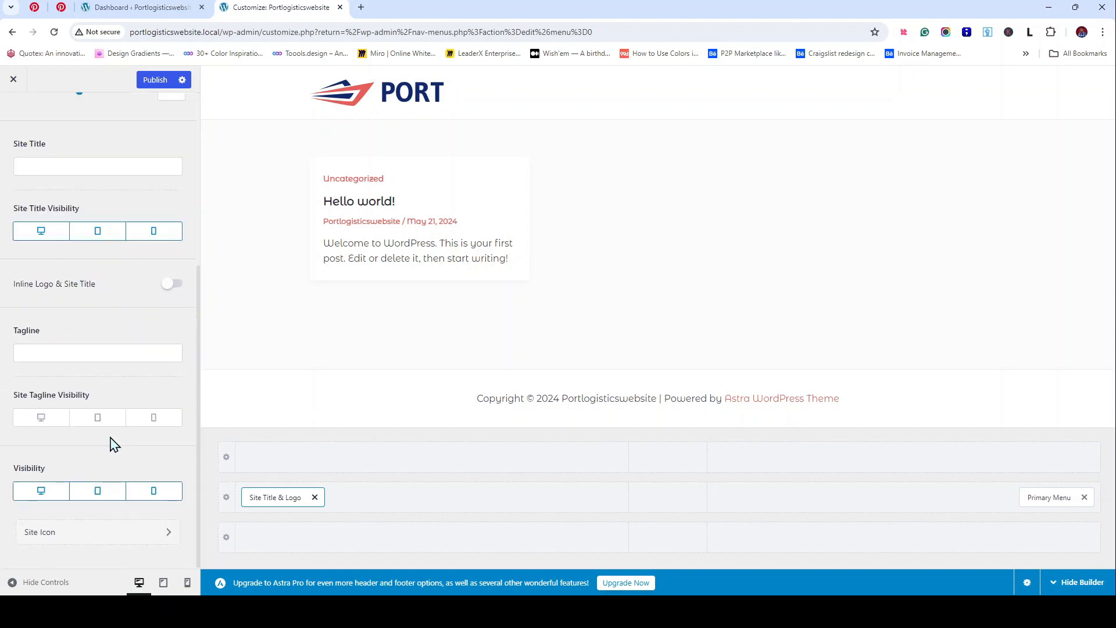
# Step: Upload site-icon.png, crop it as the site icon, and publish the changes
pyautogui.click(111, 543)
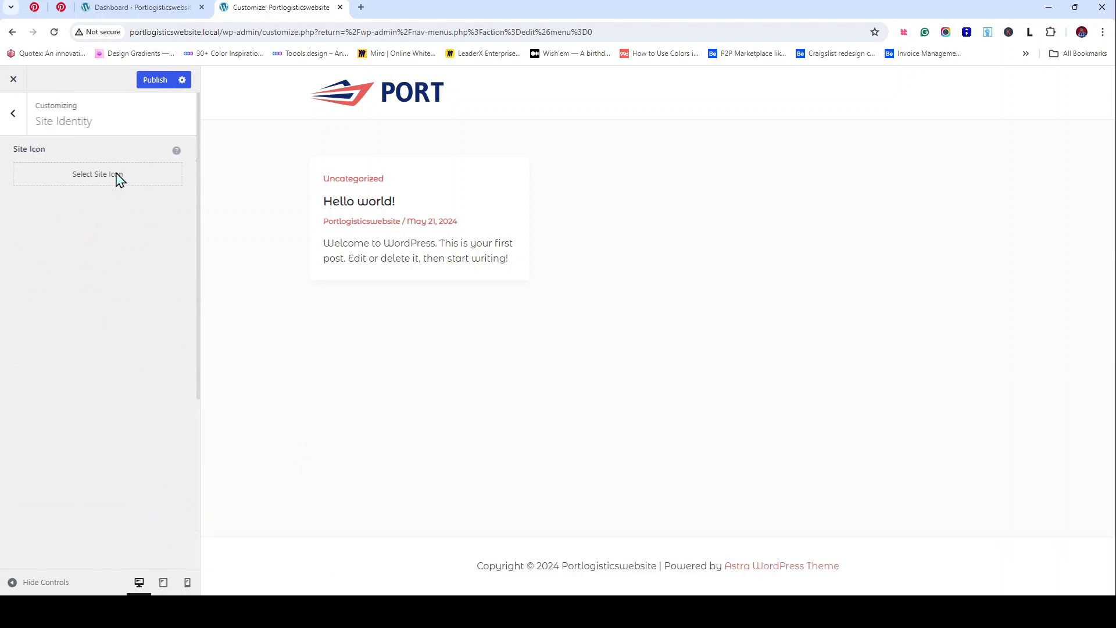
pyautogui.click(116, 177)
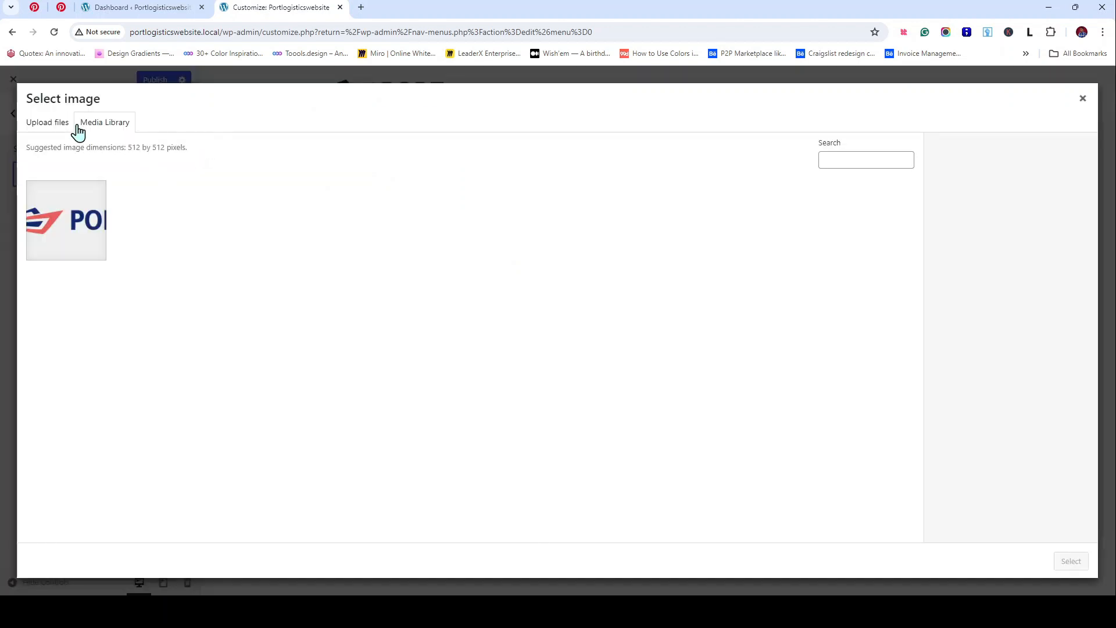
pyautogui.click(49, 129)
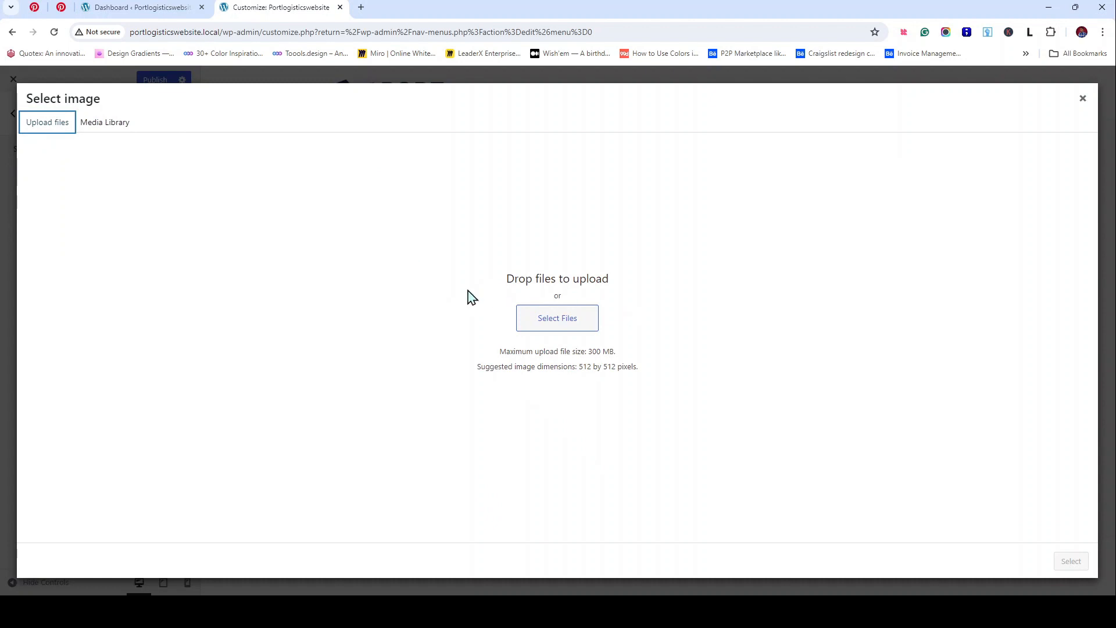
pyautogui.click(589, 327)
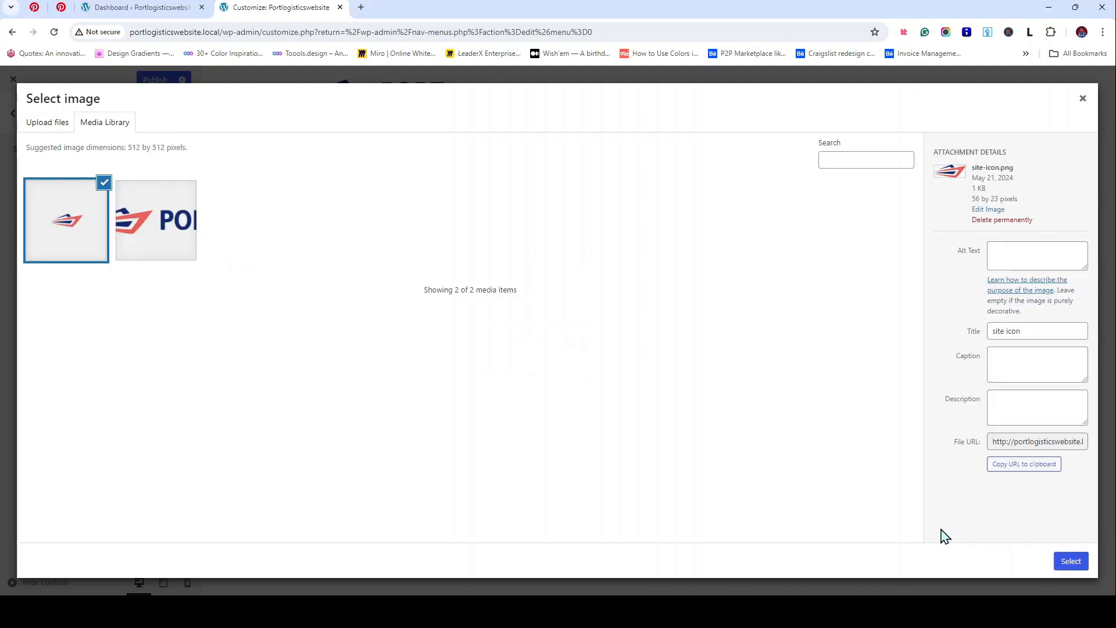
pyautogui.click(1070, 562)
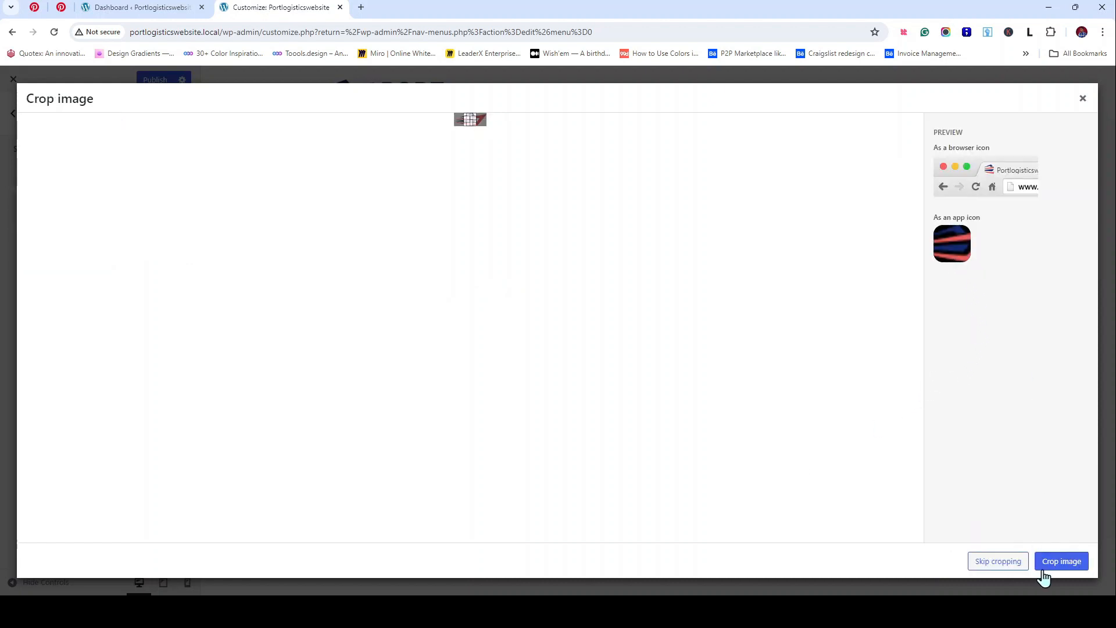
pyautogui.click(997, 561)
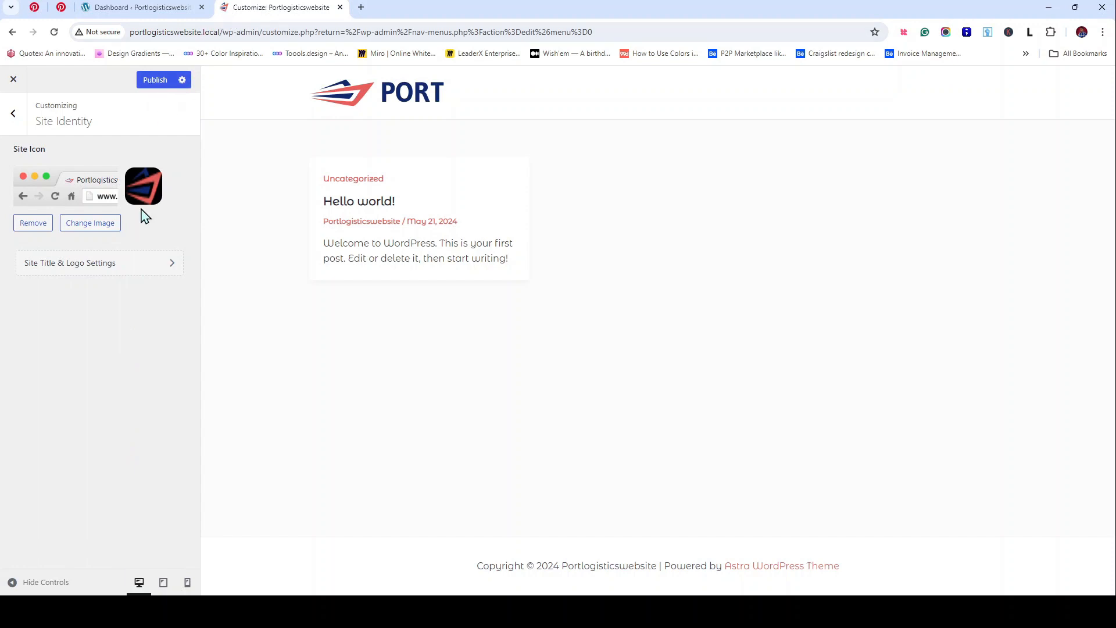
pyautogui.click(146, 86)
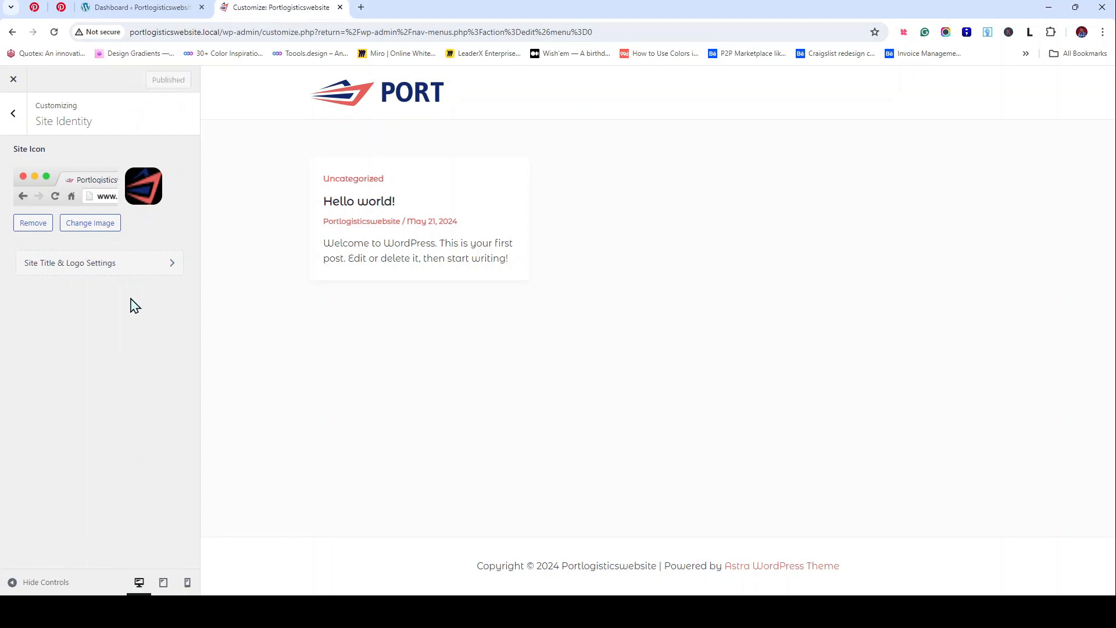
pyautogui.click(119, 269)
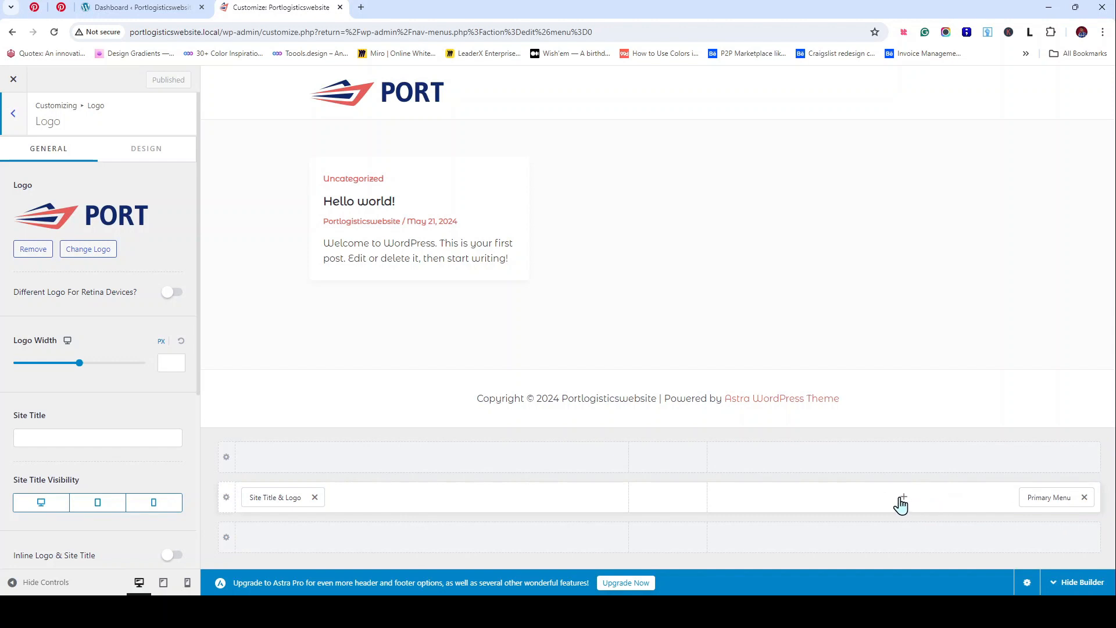
# Step: Add a Button element after the Primary Menu in the header and select its default link URL
pyautogui.click(903, 507)
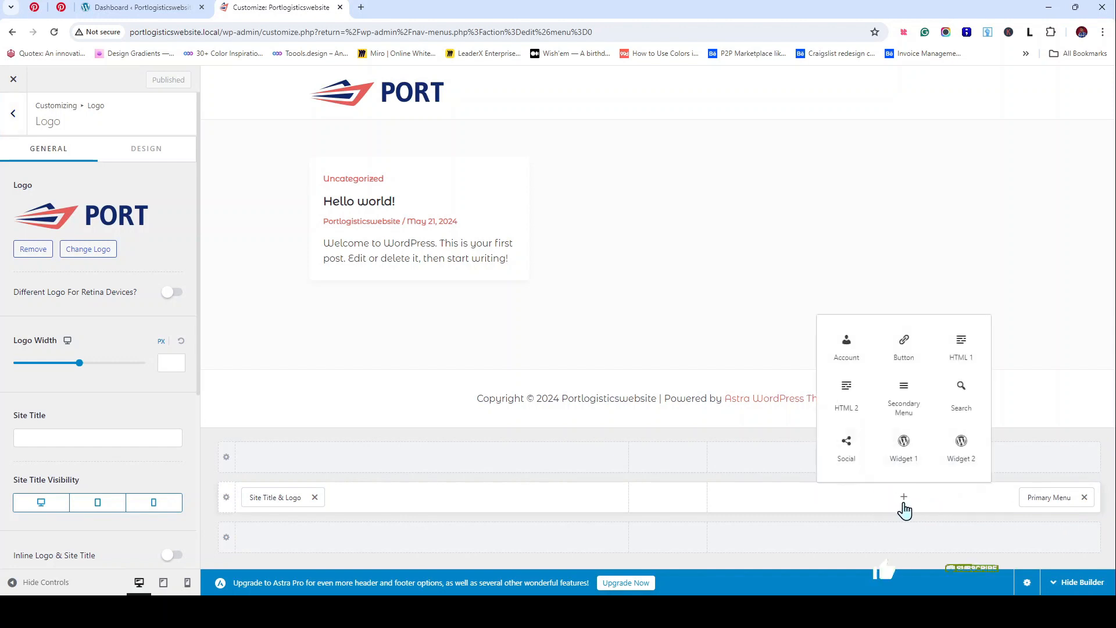
pyautogui.click(898, 360)
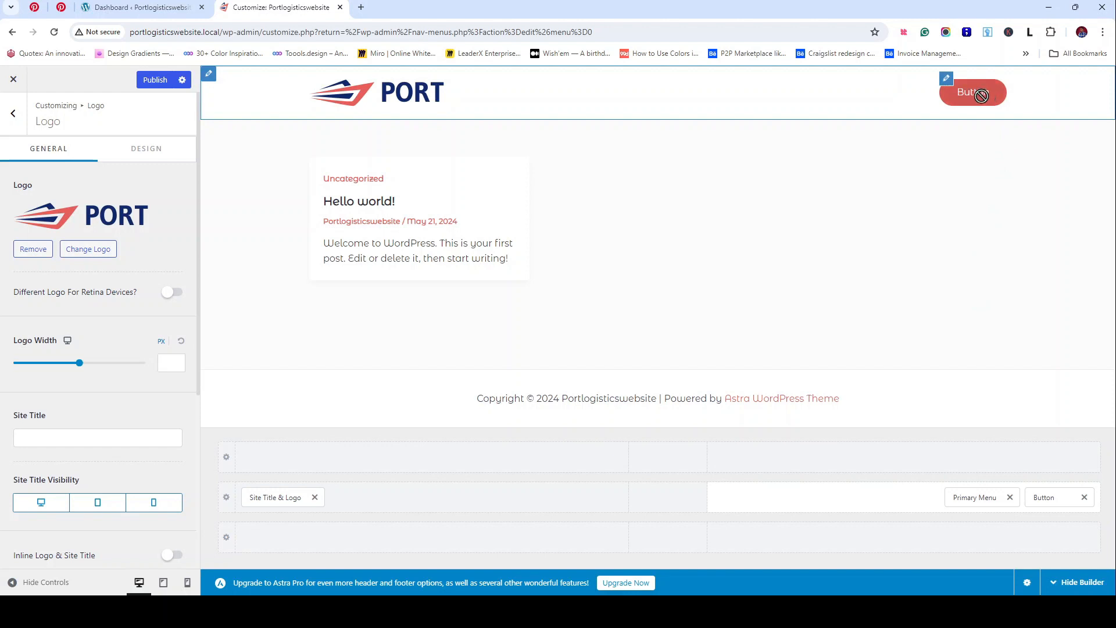
pyautogui.click(947, 79)
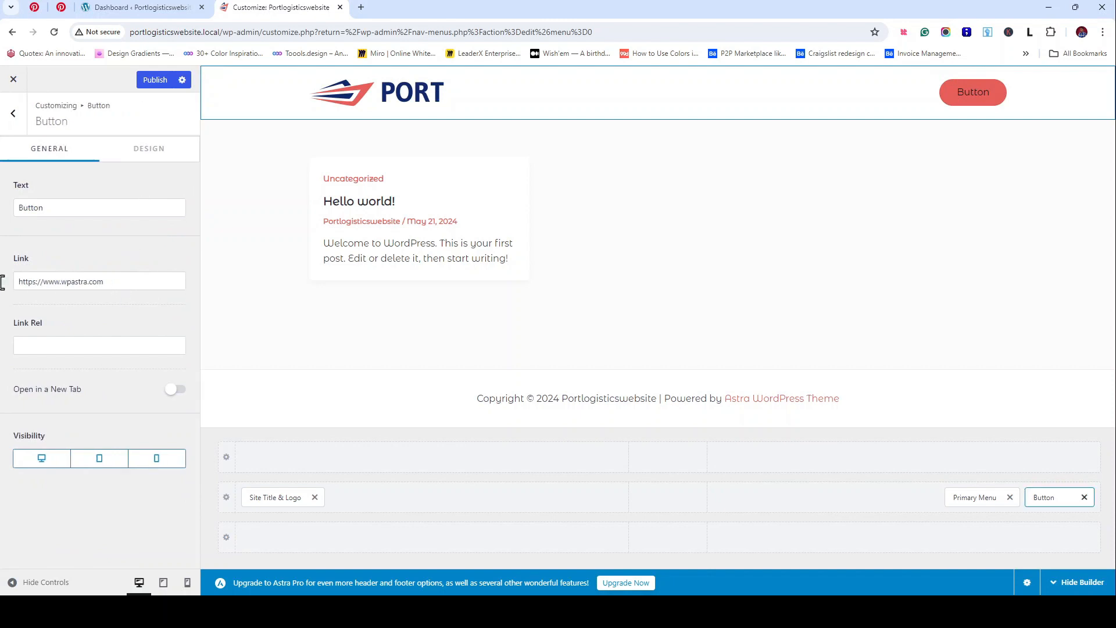
pyautogui.moveTo(117, 282); pyautogui.dragTo(0, 284)
# Step: Set the header button link to # and give it a linked 4 px border radius
pyautogui.write('#')
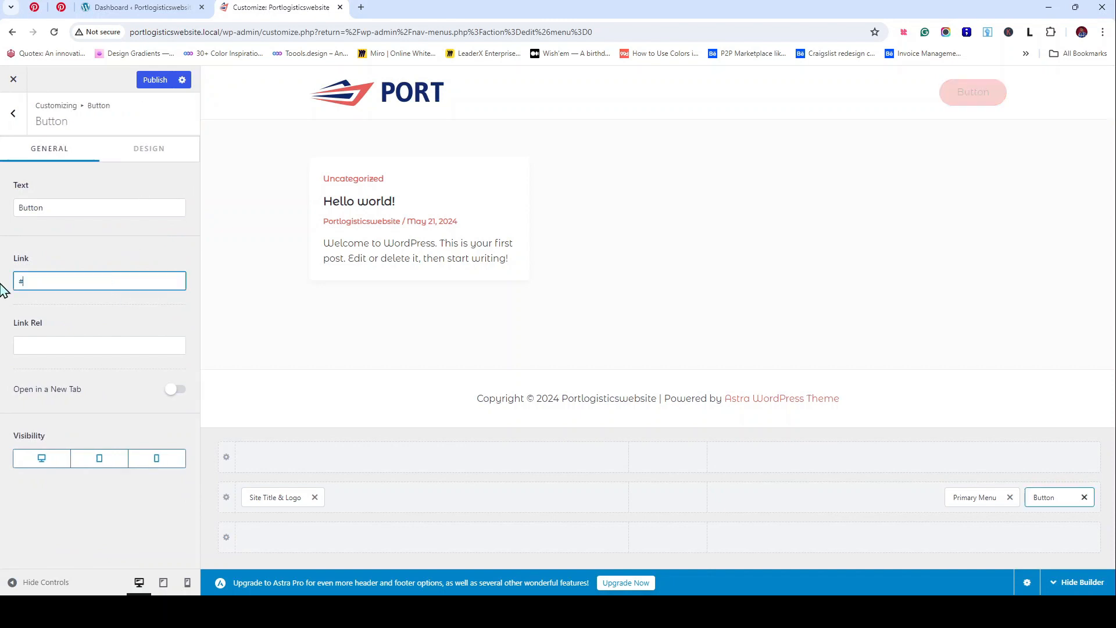
pyautogui.click(149, 152)
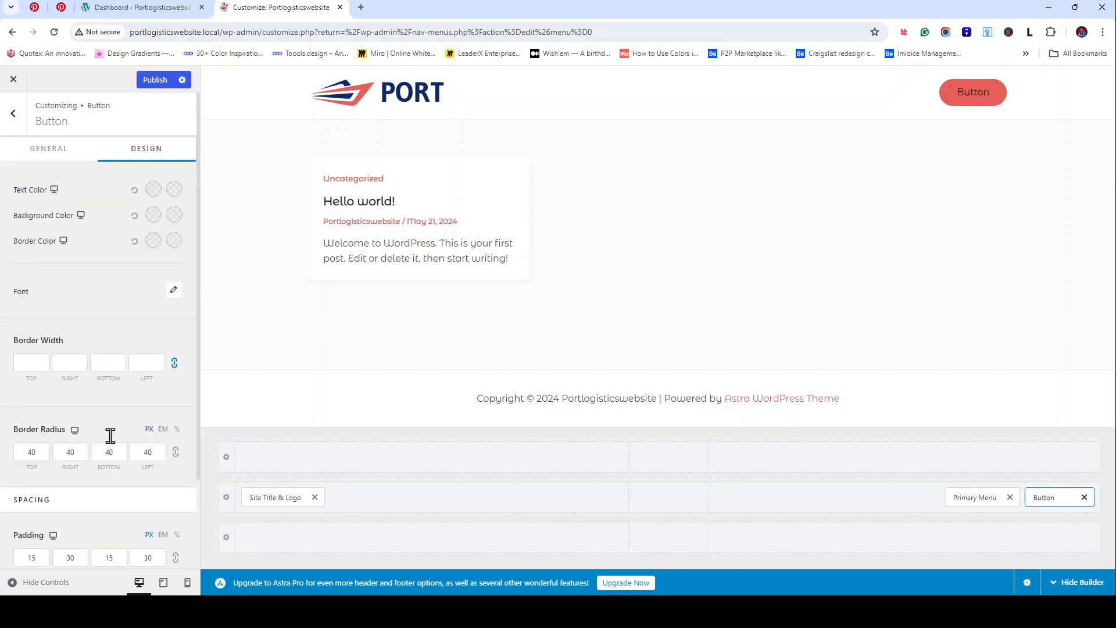
pyautogui.click(78, 456)
pyautogui.doubleClick(78, 456)
pyautogui.click(176, 452)
pyautogui.click(145, 454)
pyautogui.doubleClick(145, 455)
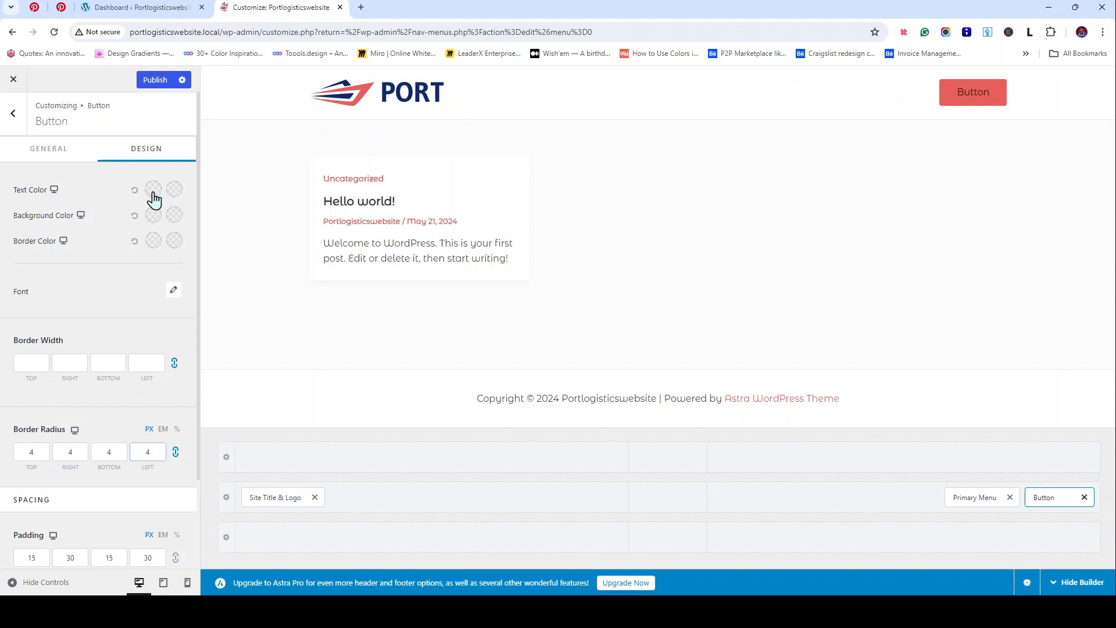
# Step: Make the header button's text colour white (FFFFFF)
pyautogui.click(153, 191)
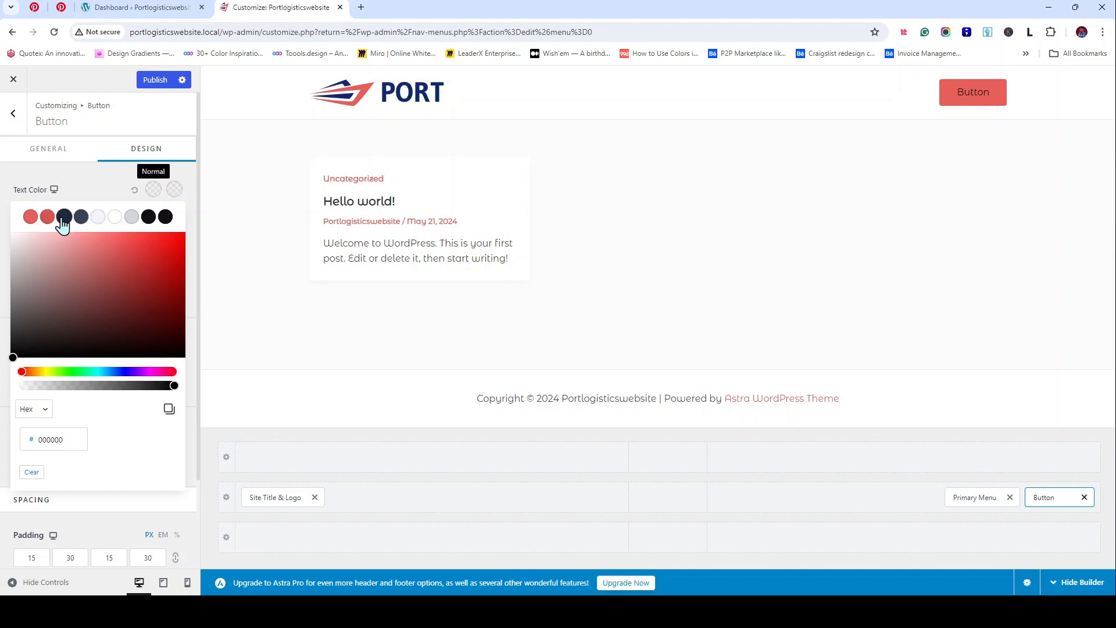
pyautogui.click(114, 219)
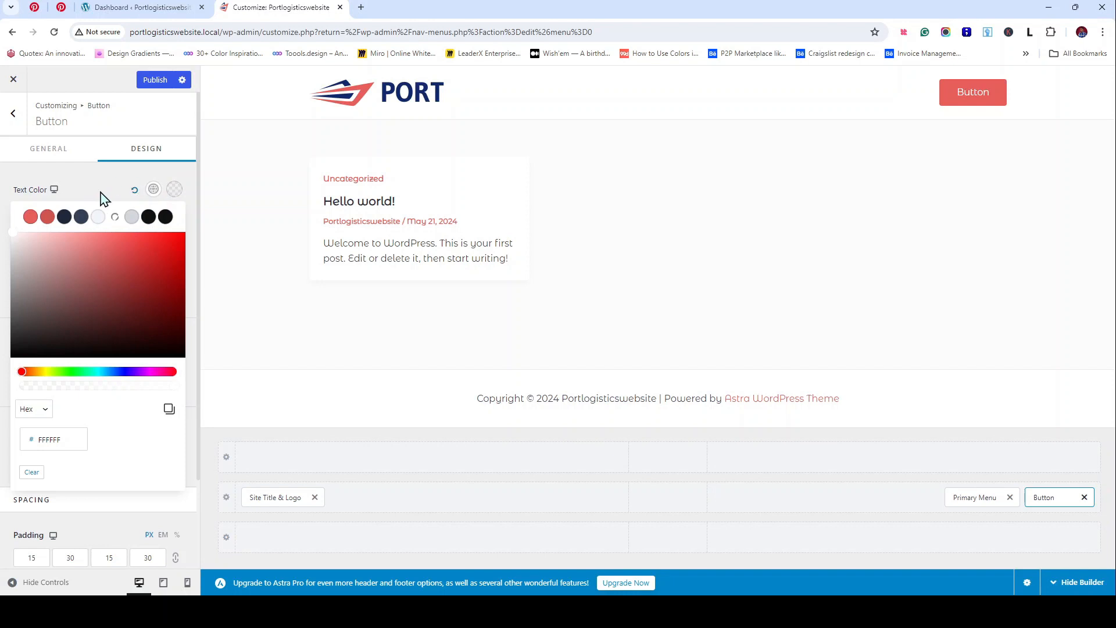
pyautogui.click(153, 190)
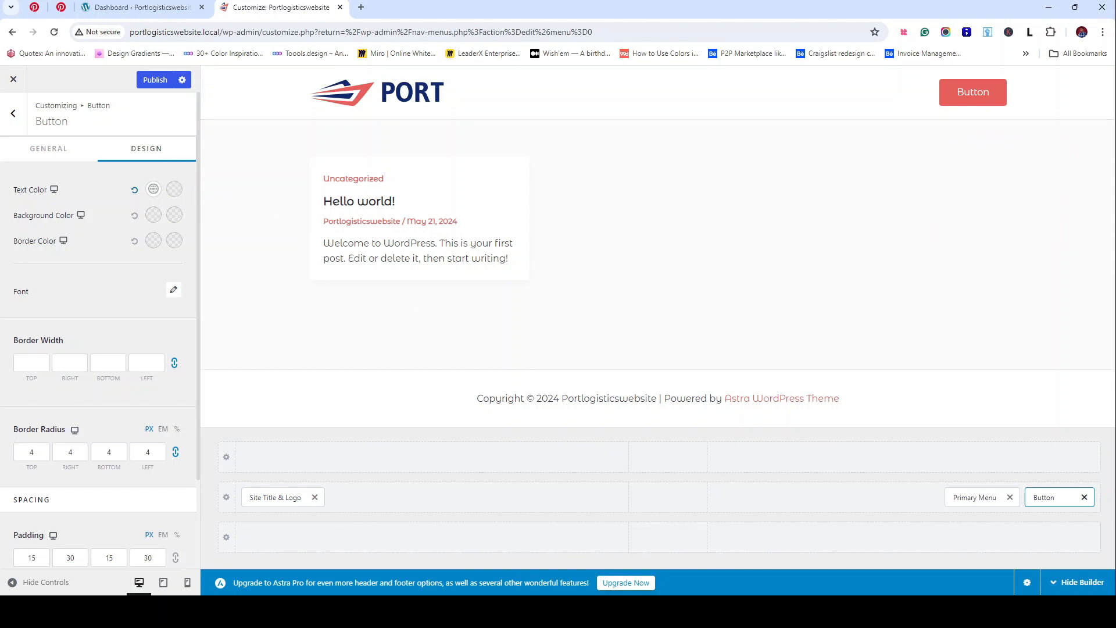
# Step: Make the header button's hover text colour white
pyautogui.click(174, 189)
pyautogui.click(115, 217)
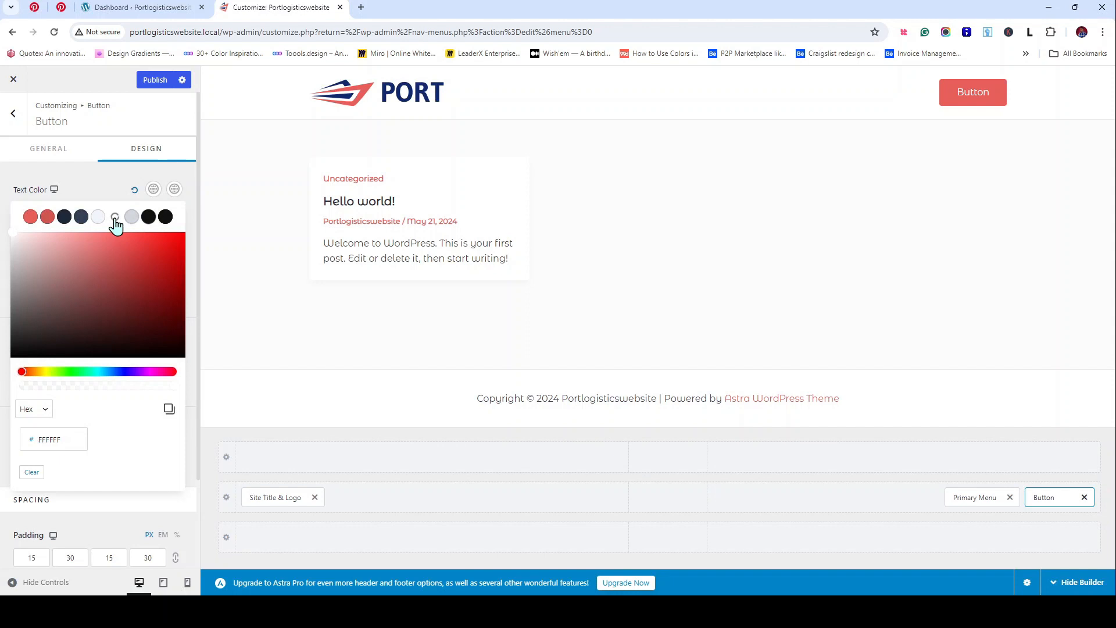
pyautogui.click(93, 186)
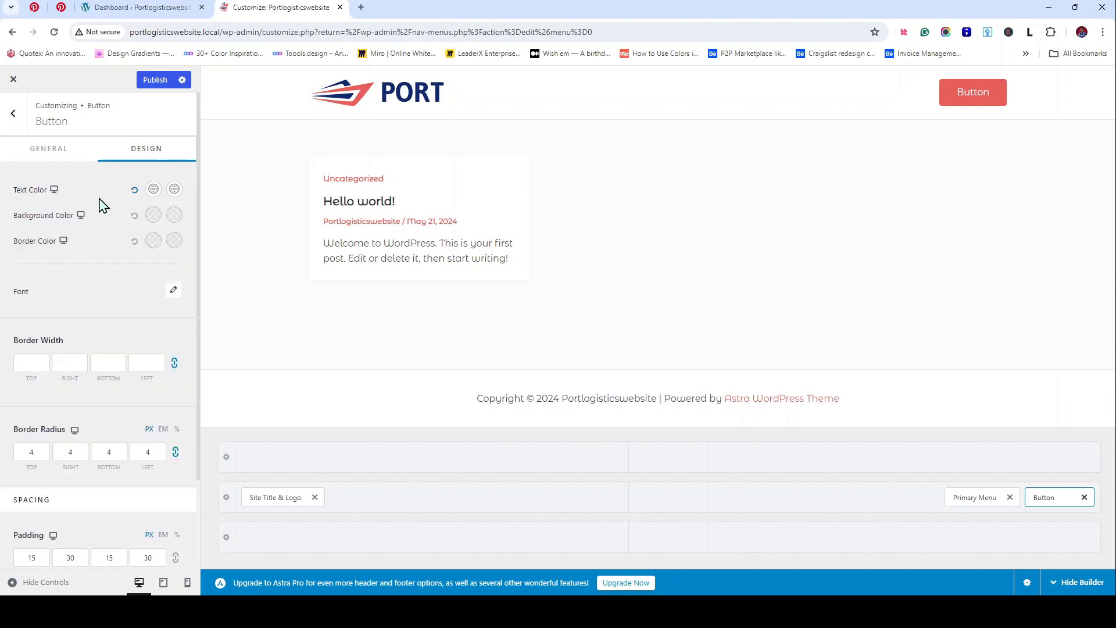
# Step: Give the button a red E65F59 background and a darker D15651 hover background
pyautogui.click(155, 219)
pyautogui.click(31, 242)
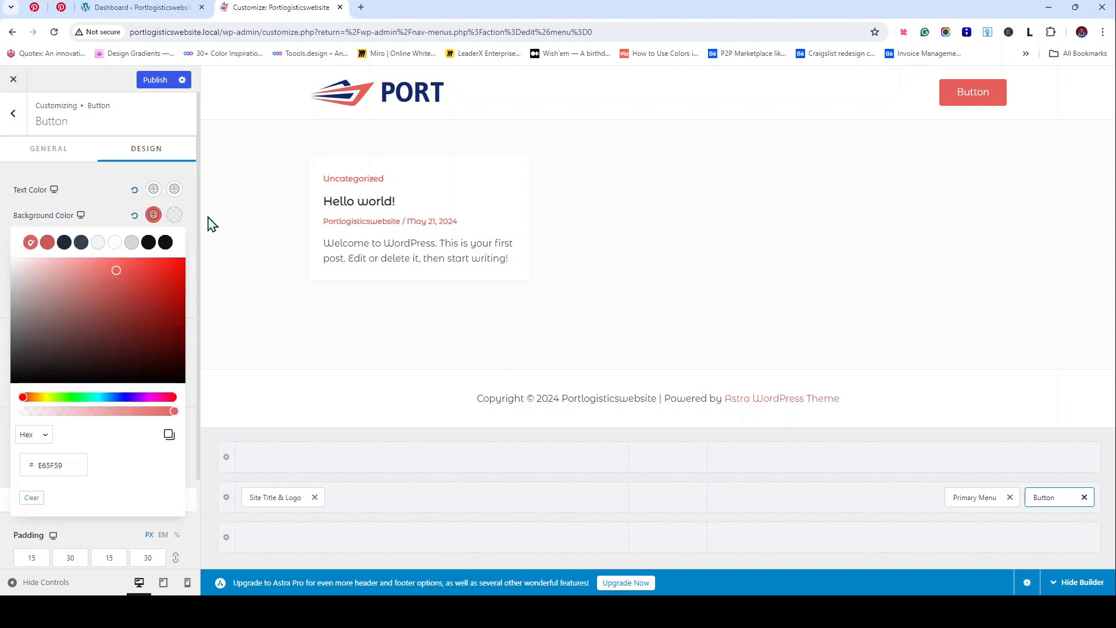
pyautogui.click(175, 216)
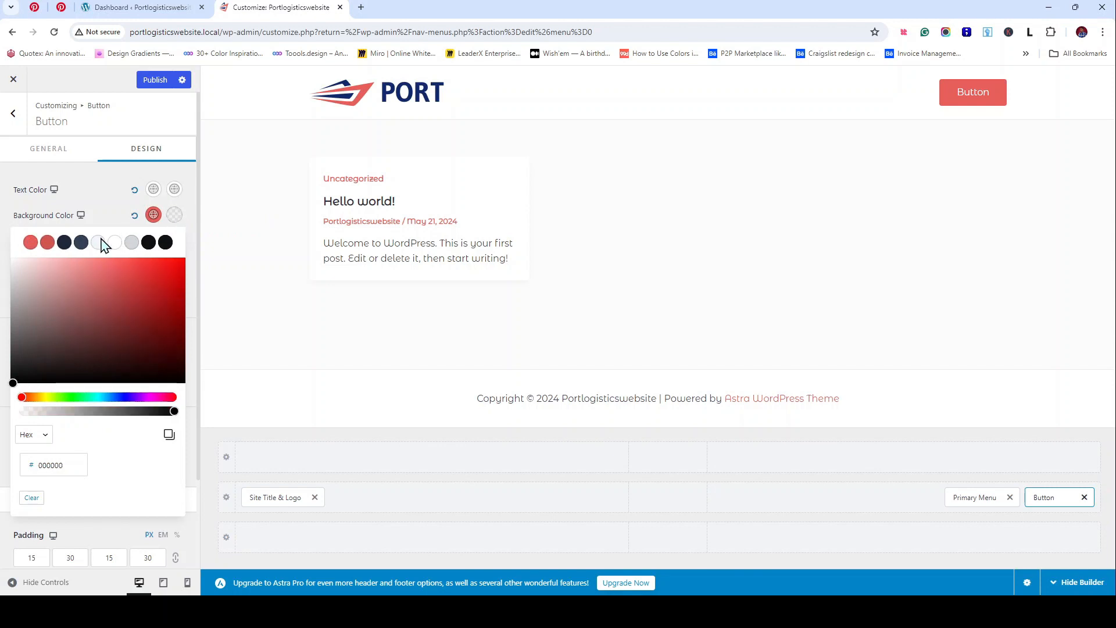
pyautogui.click(48, 243)
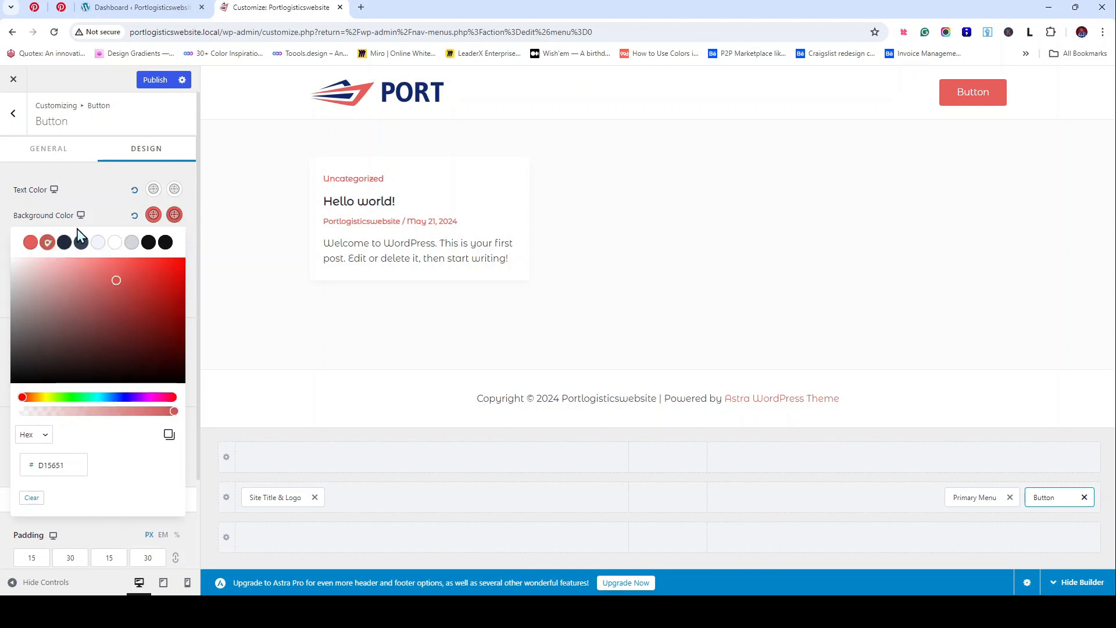
pyautogui.click(112, 203)
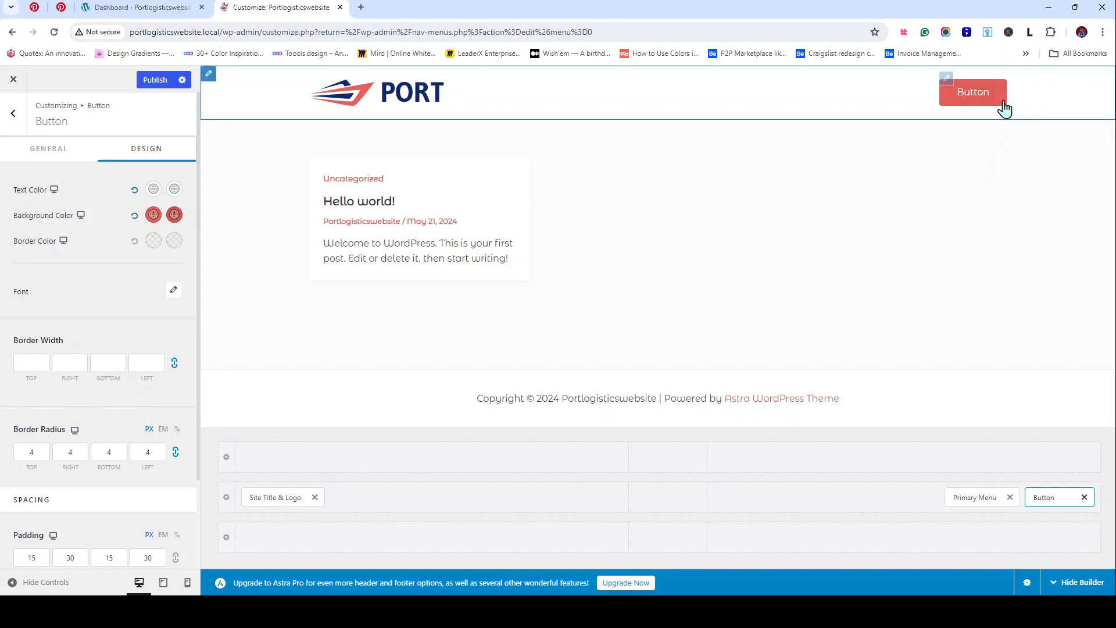
pyautogui.scroll(-2, 67, 343)
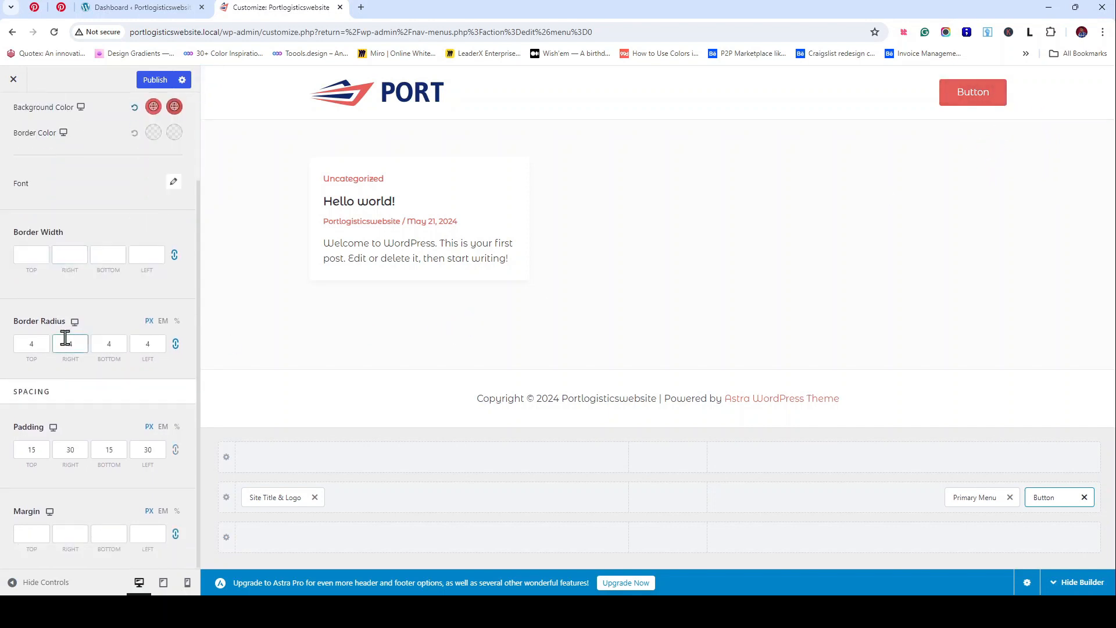
# Step: Set the header button's top and bottom padding to 16
pyautogui.write('15')
pyautogui.doubleClick(106, 451)
pyautogui.write('12')
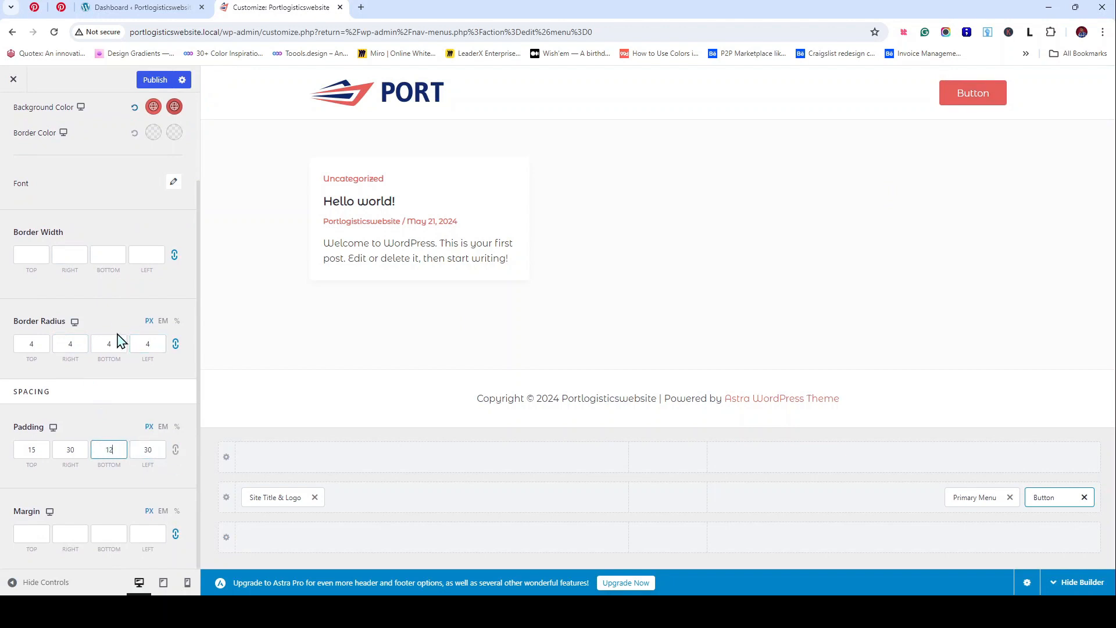
pyautogui.press('BackSpace')
pyautogui.press('BackSpace')
pyautogui.write('20')
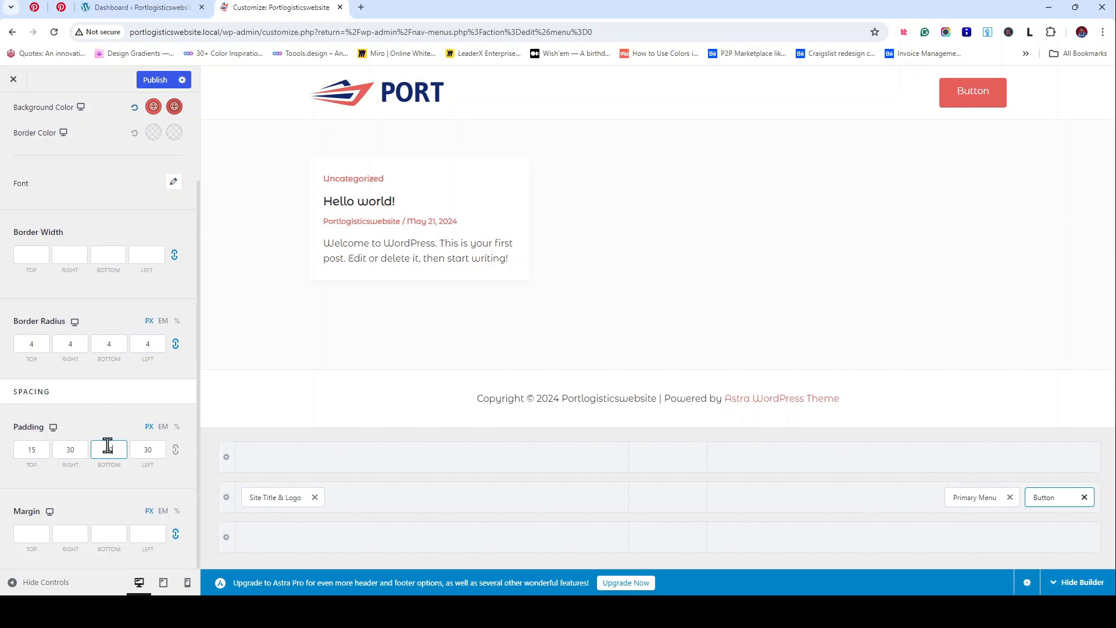
pyautogui.press('BackSpace')
pyautogui.press('BackSpace')
pyautogui.write('10')
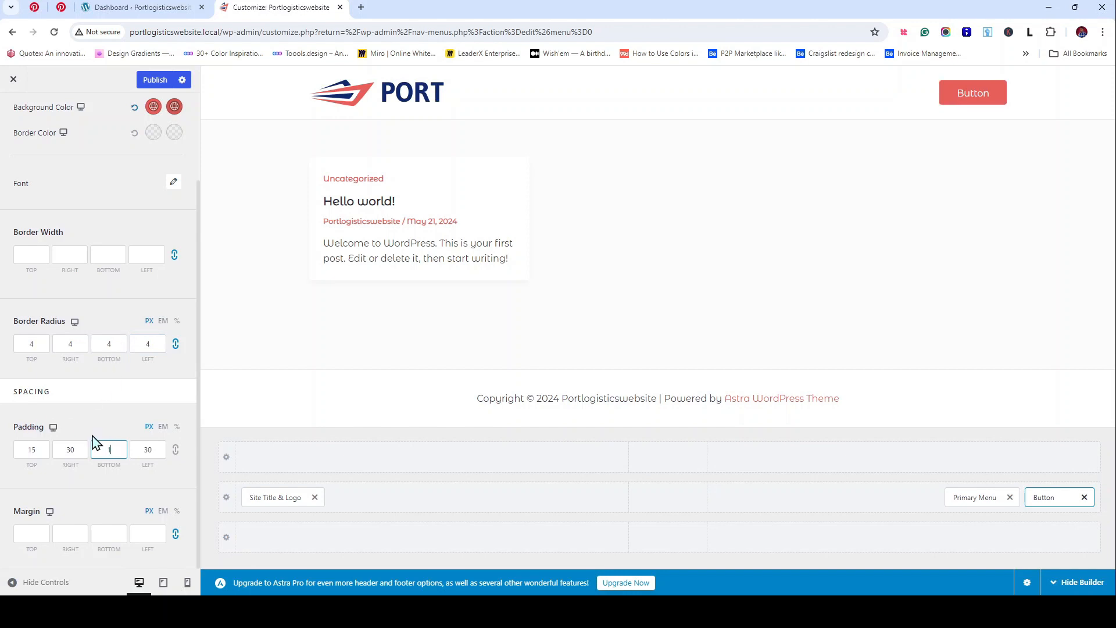
pyautogui.hotkey('shift', 'Tab')
pyautogui.hotkey('shift', 'Tab')
pyautogui.write('10')
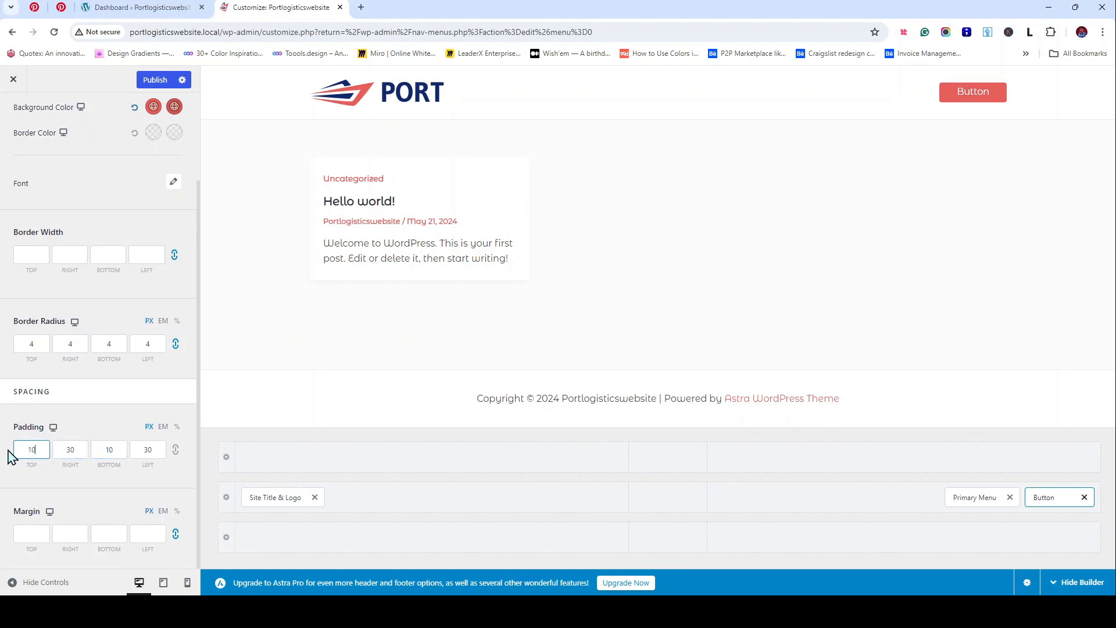
pyautogui.moveTo(44, 454); pyautogui.dragTo(26, 454)
pyautogui.write('16')
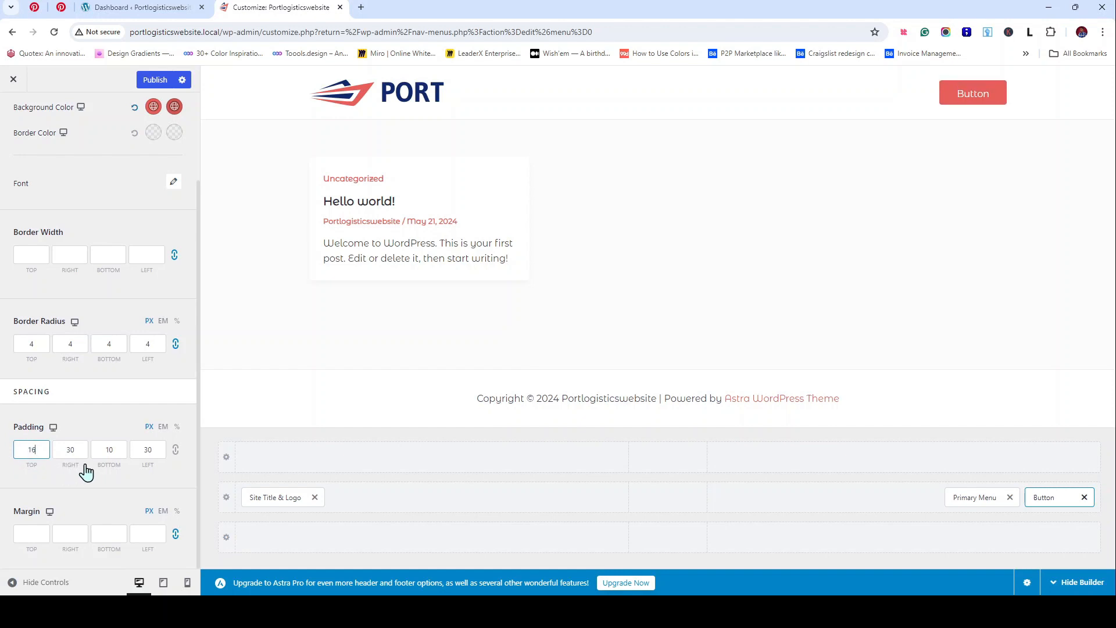
pyautogui.click(112, 453)
pyautogui.moveTo(112, 452); pyautogui.dragTo(83, 445)
pyautogui.write('1')
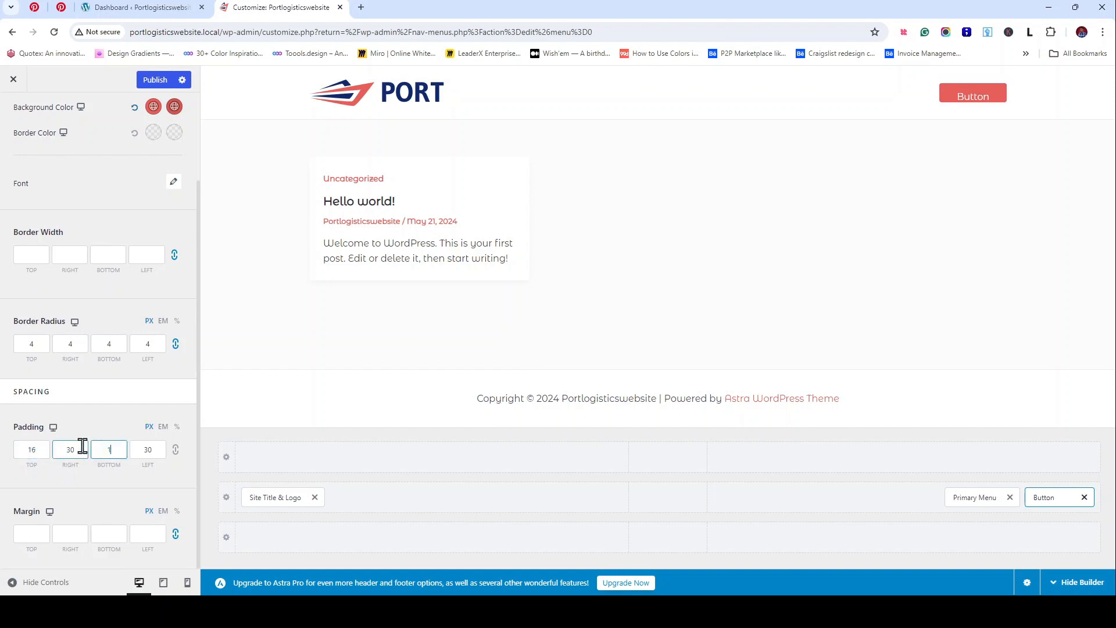
pyautogui.write('6')
# Step: Set the button's left and right padding to 32
pyautogui.click(72, 445)
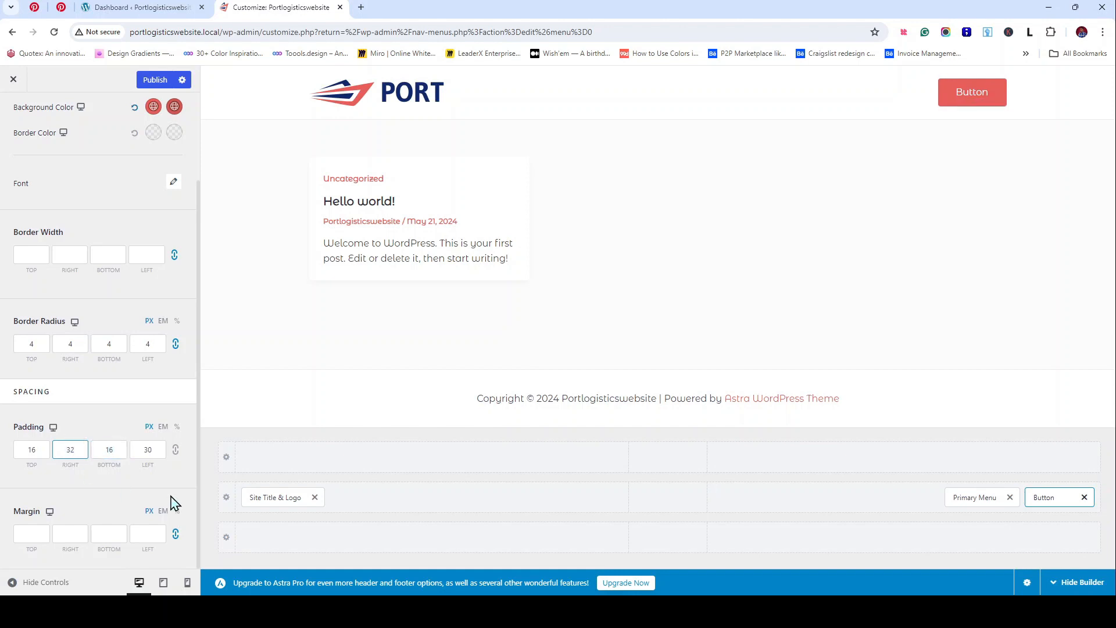
pyautogui.click(155, 453)
pyautogui.press('BackSpace')
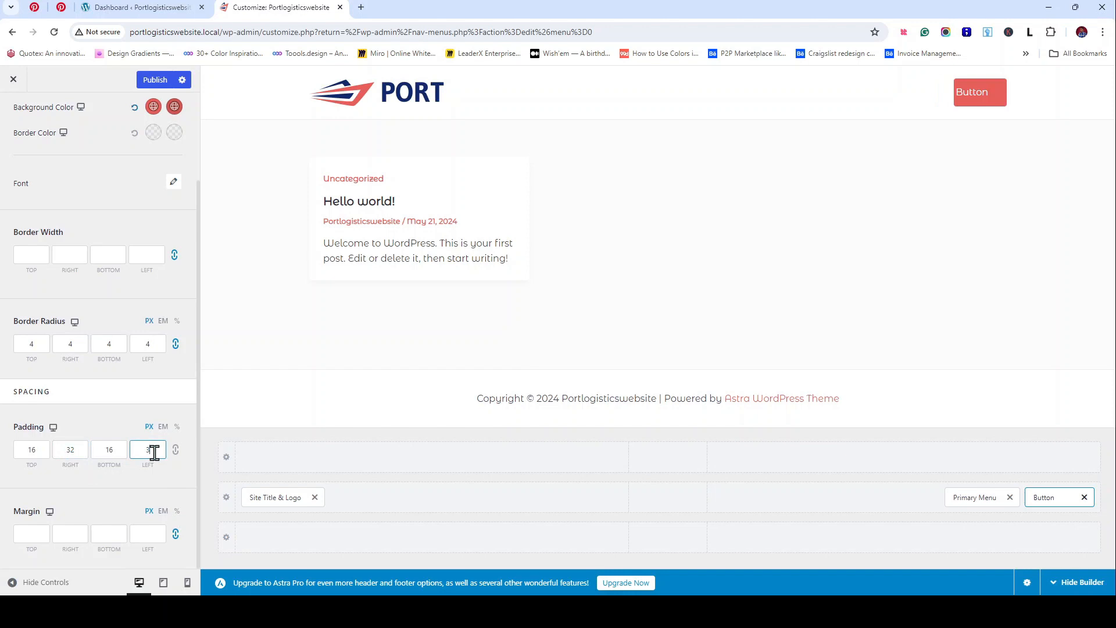
pyautogui.write('2')
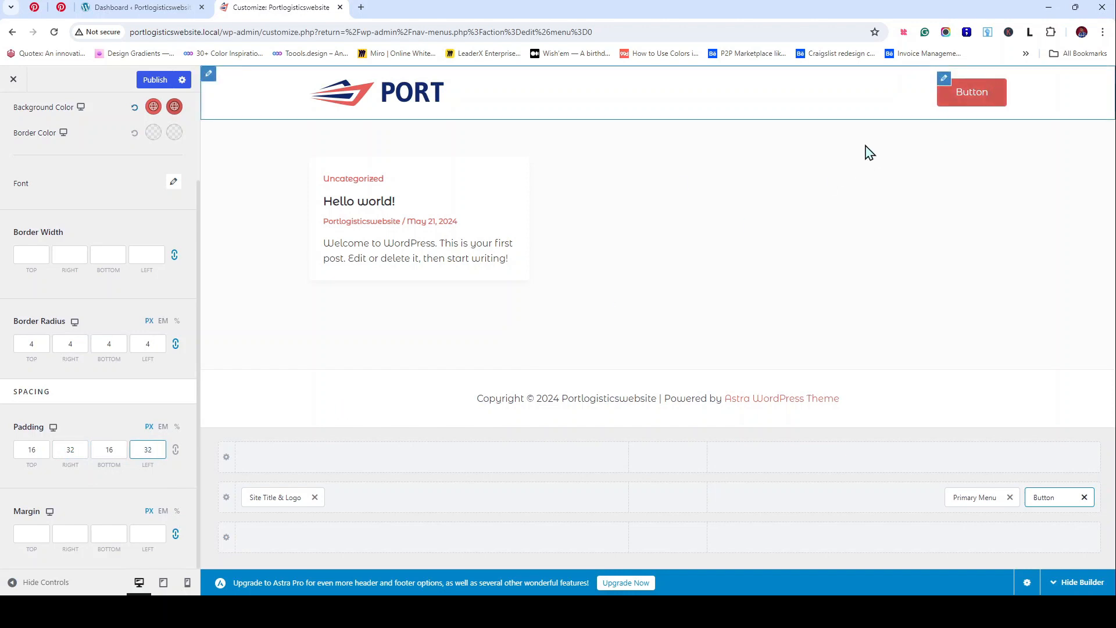
pyautogui.scroll(2, 117, 378)
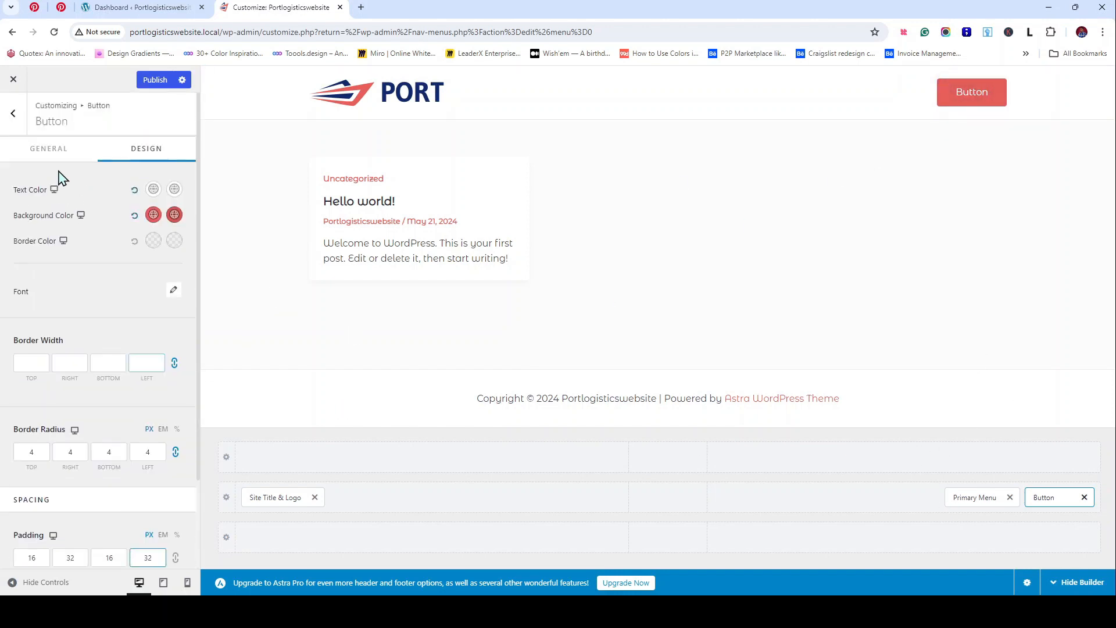
# Step: Publish the button styling, remove Primary Menu from the header, and return to the main Customizer sections
pyautogui.click(155, 79)
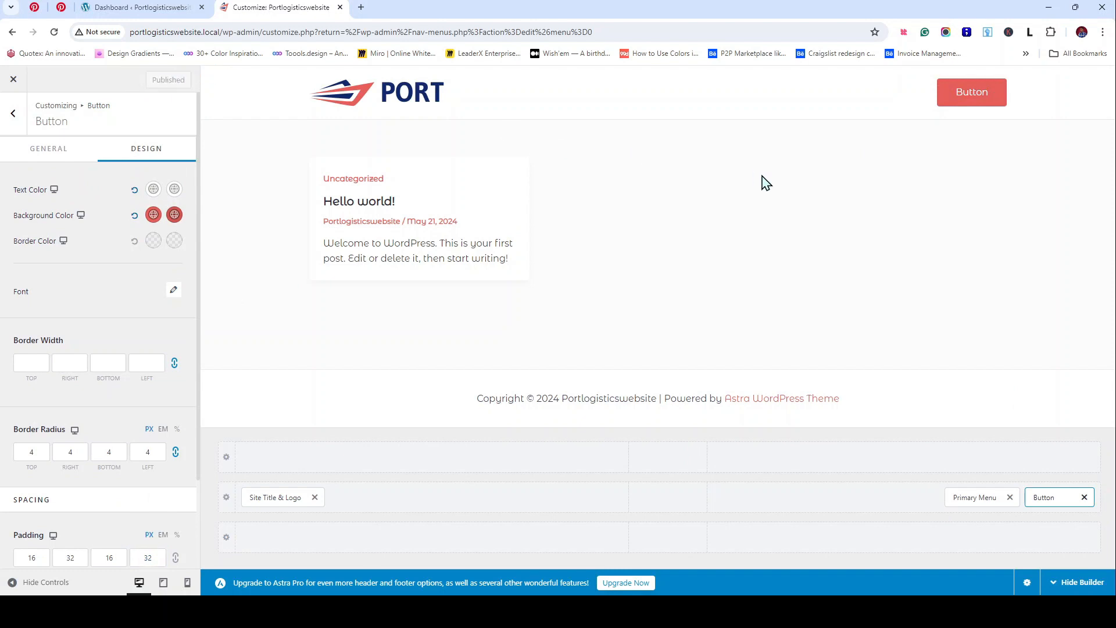
pyautogui.click(1010, 498)
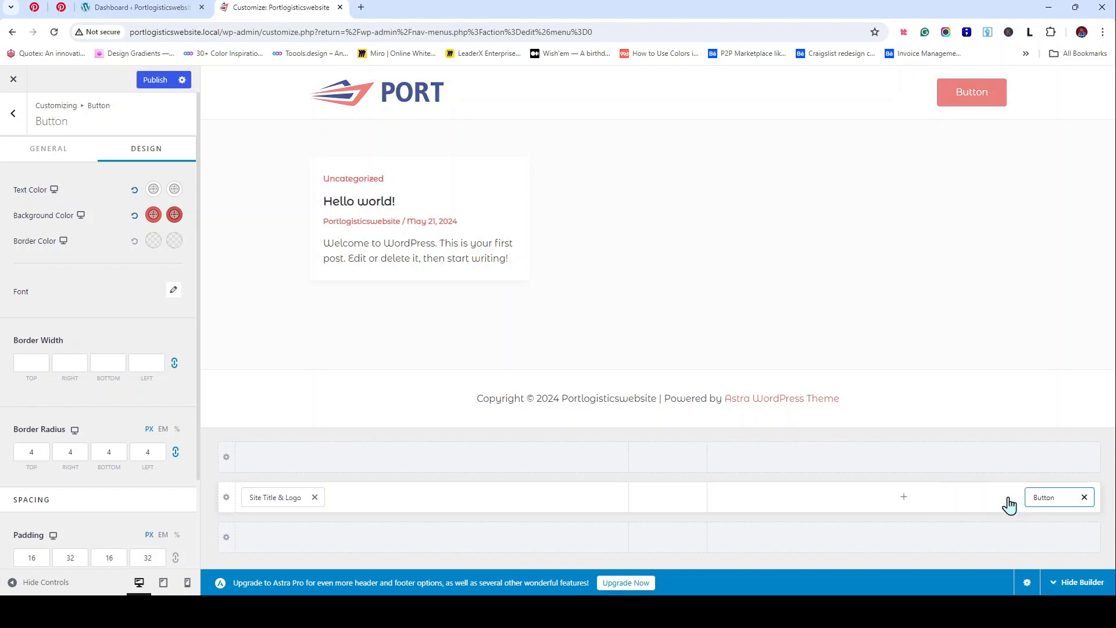
pyautogui.click(10, 119)
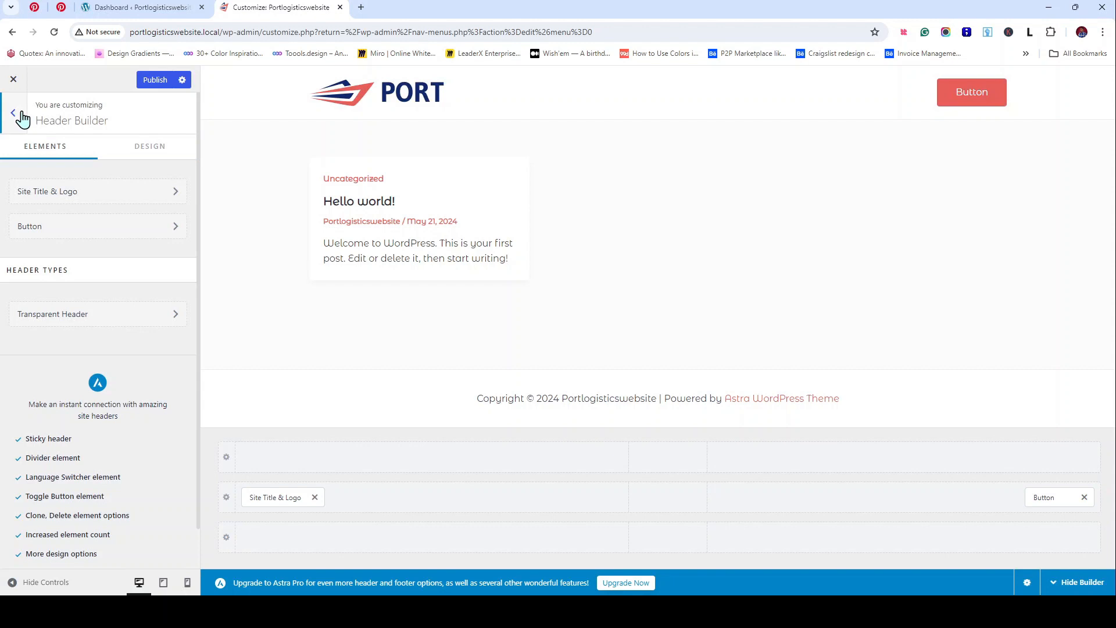
pyautogui.click(21, 115)
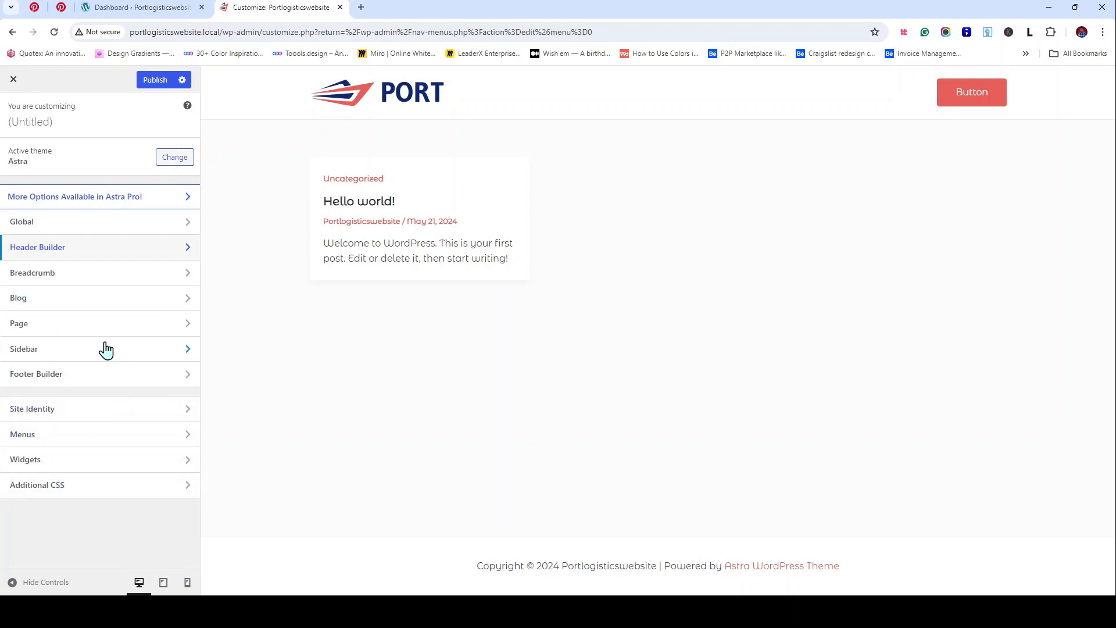
# Step: Look through the Global Colors and Buttons settings, then return to the main sections
pyautogui.click(134, 226)
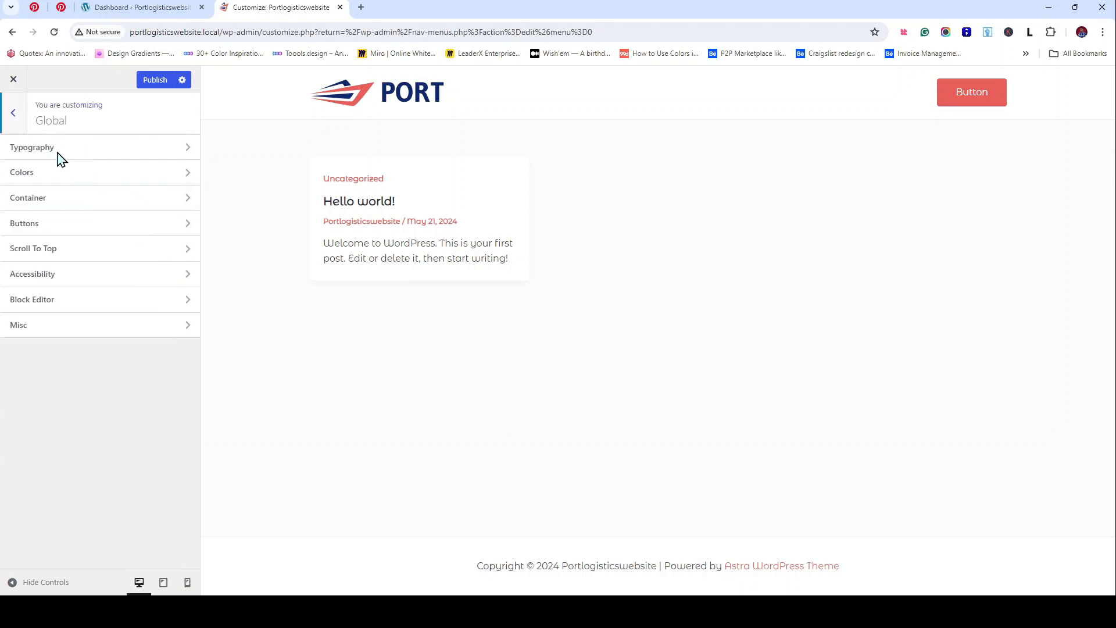
pyautogui.click(49, 181)
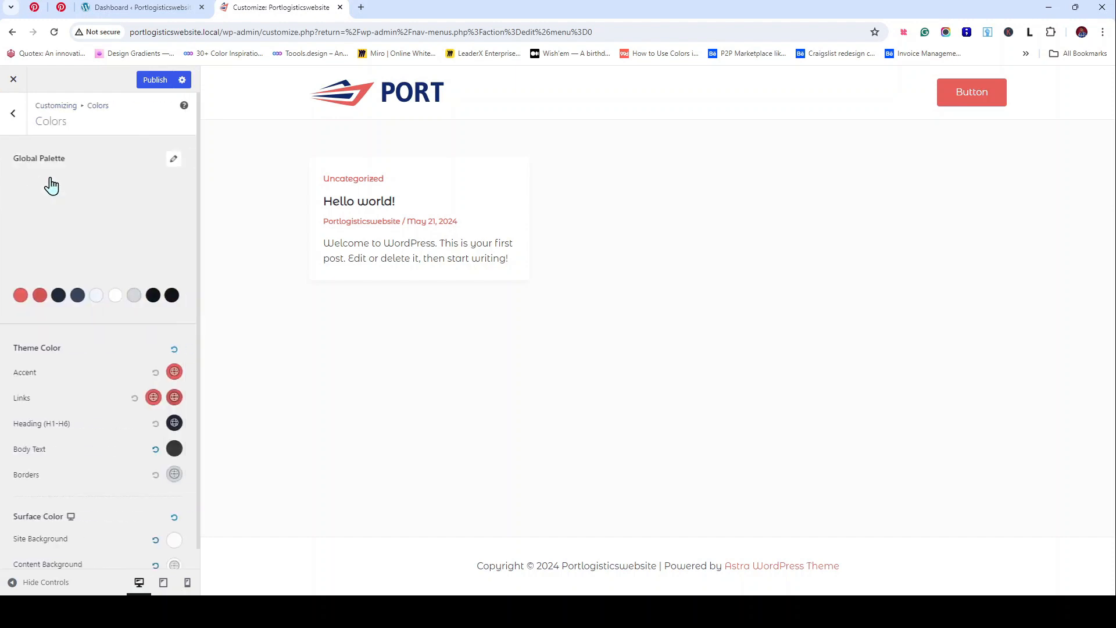
pyautogui.click(14, 114)
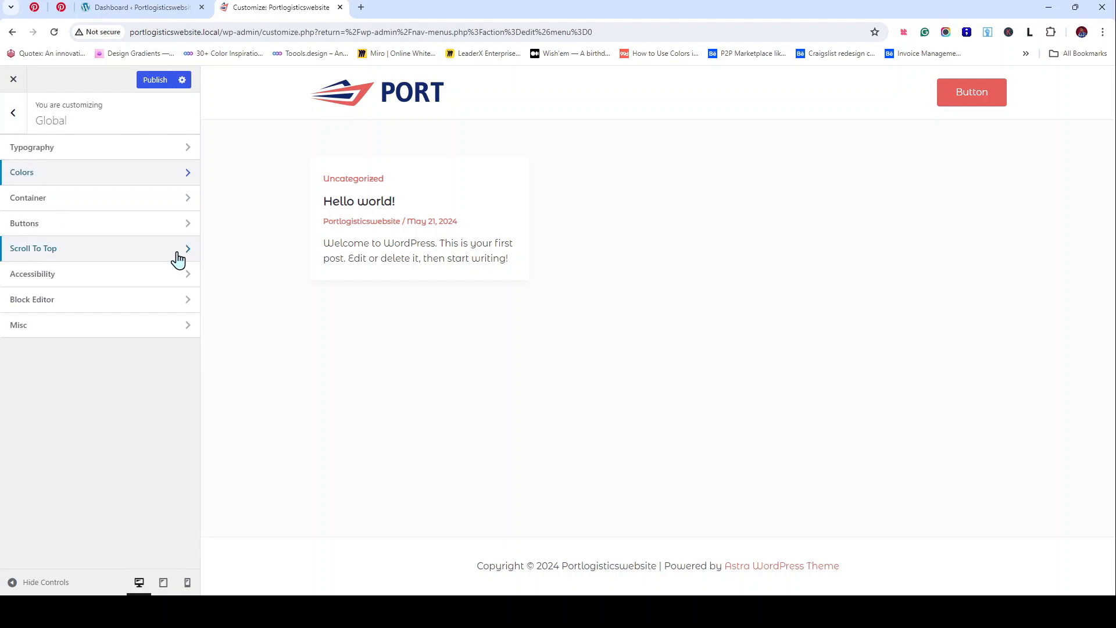
pyautogui.click(63, 229)
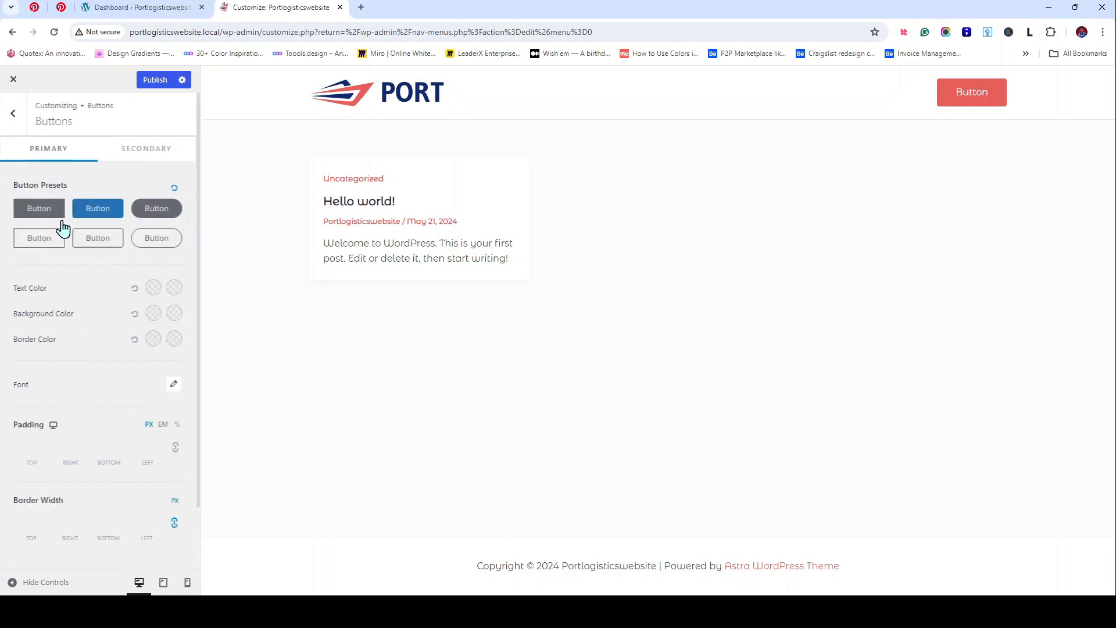
pyautogui.click(16, 114)
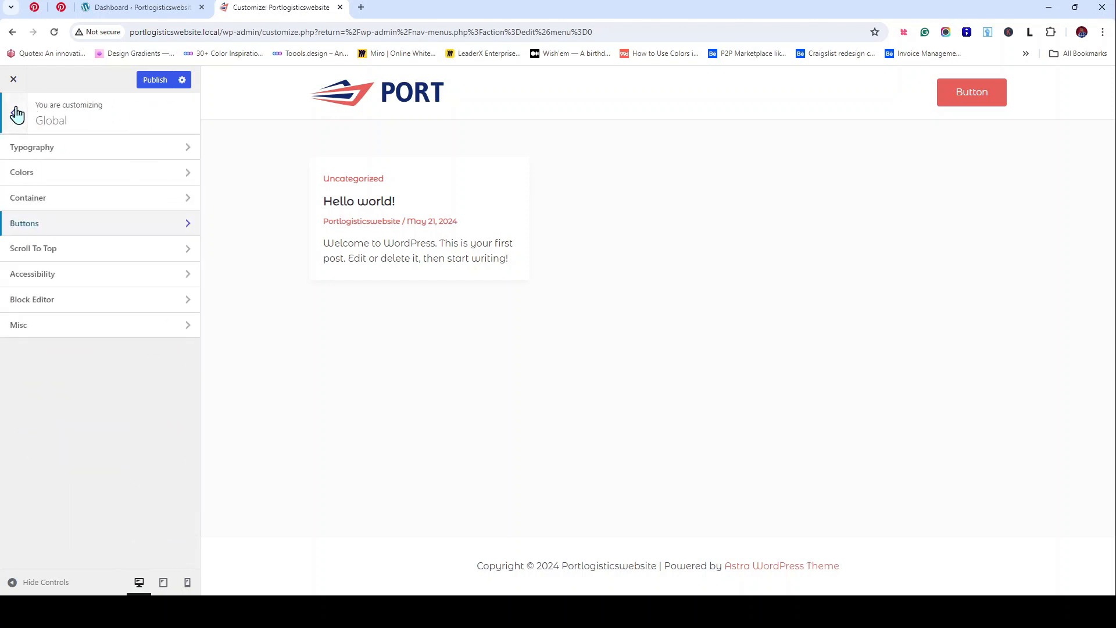
pyautogui.click(17, 114)
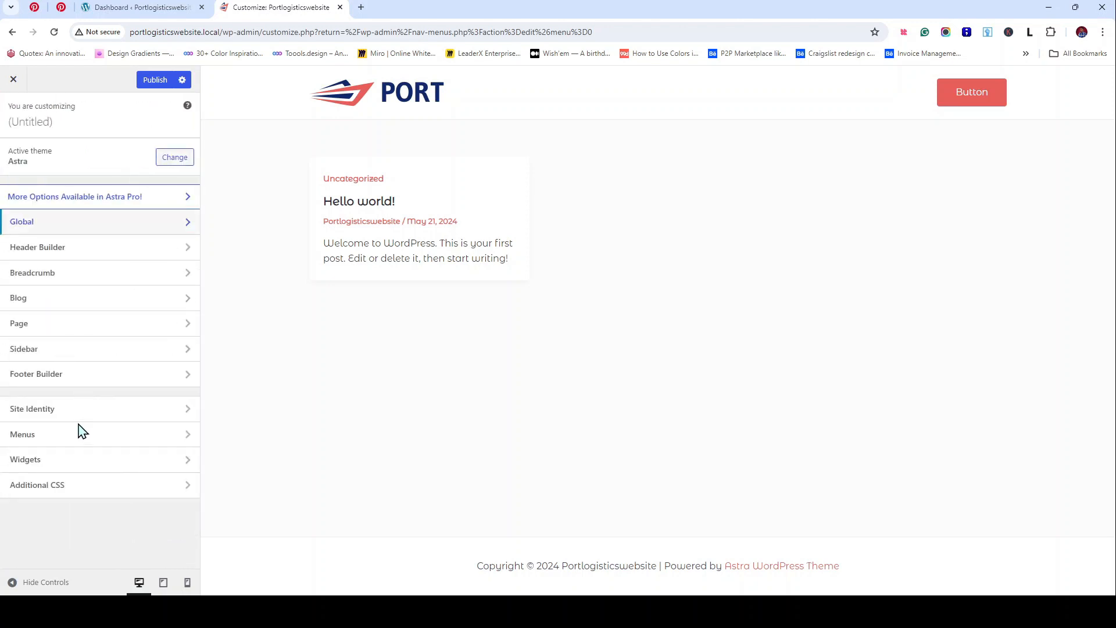
# Step: Open the Logo settings of the header's Site Title & Logo element
pyautogui.click(76, 416)
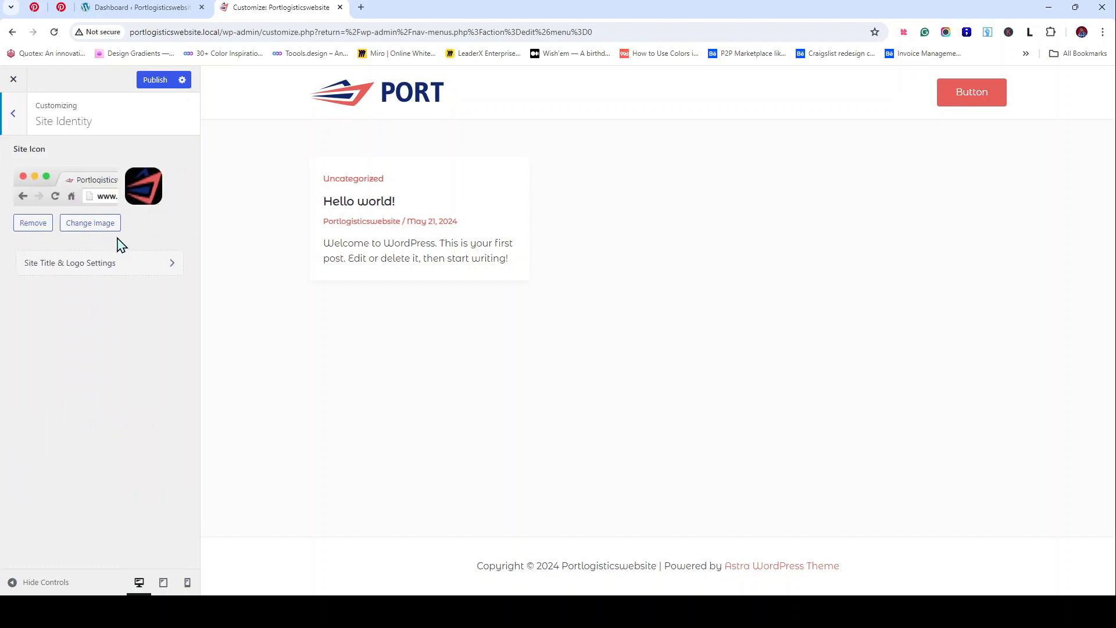
pyautogui.click(71, 270)
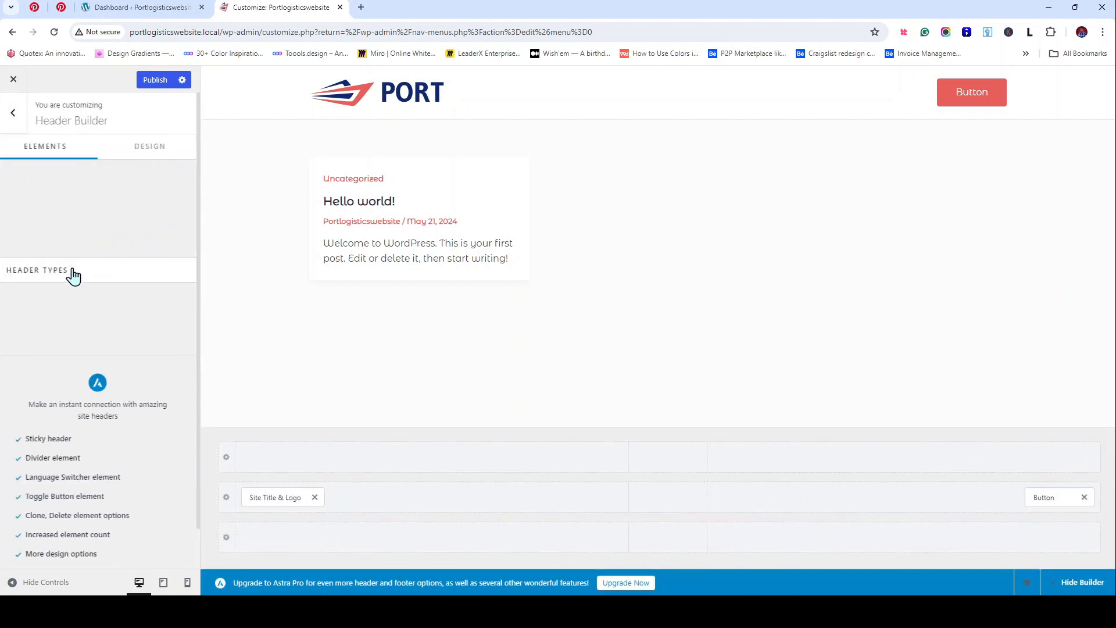
pyautogui.click(416, 107)
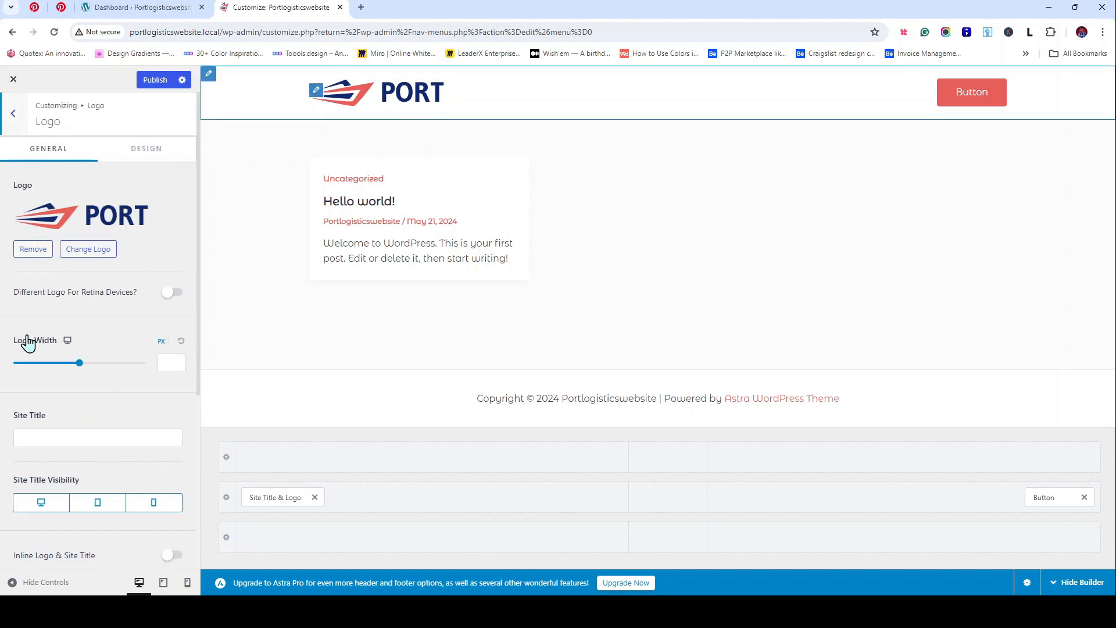
# Step: Try a wider logo, then reset Logo Width to its default
pyautogui.moveTo(86, 372); pyautogui.dragTo(69, 366)
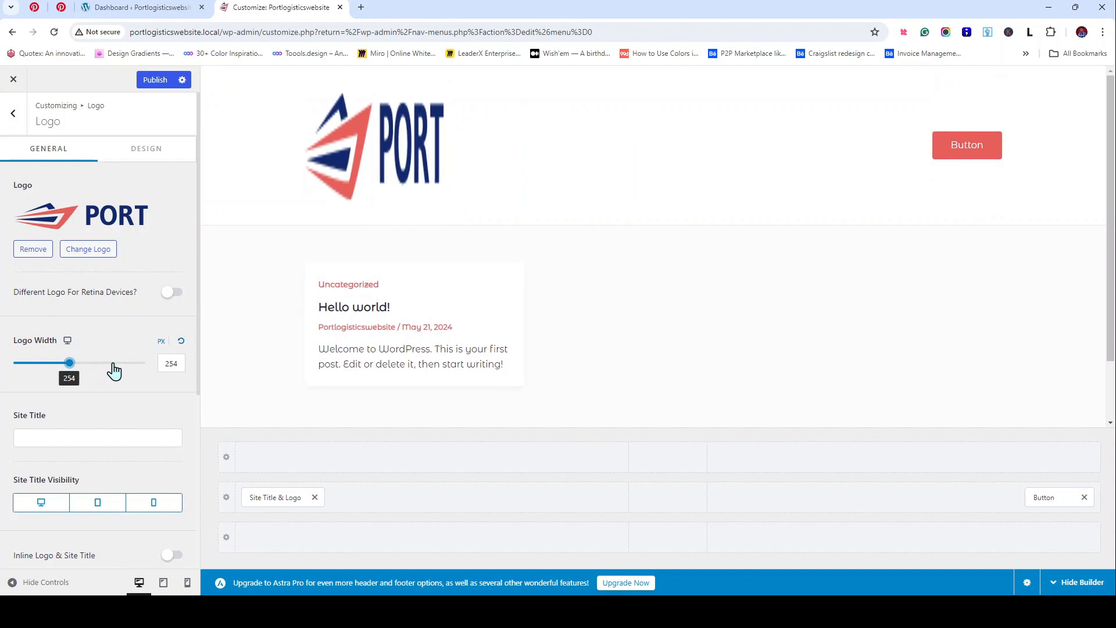
pyautogui.click(181, 341)
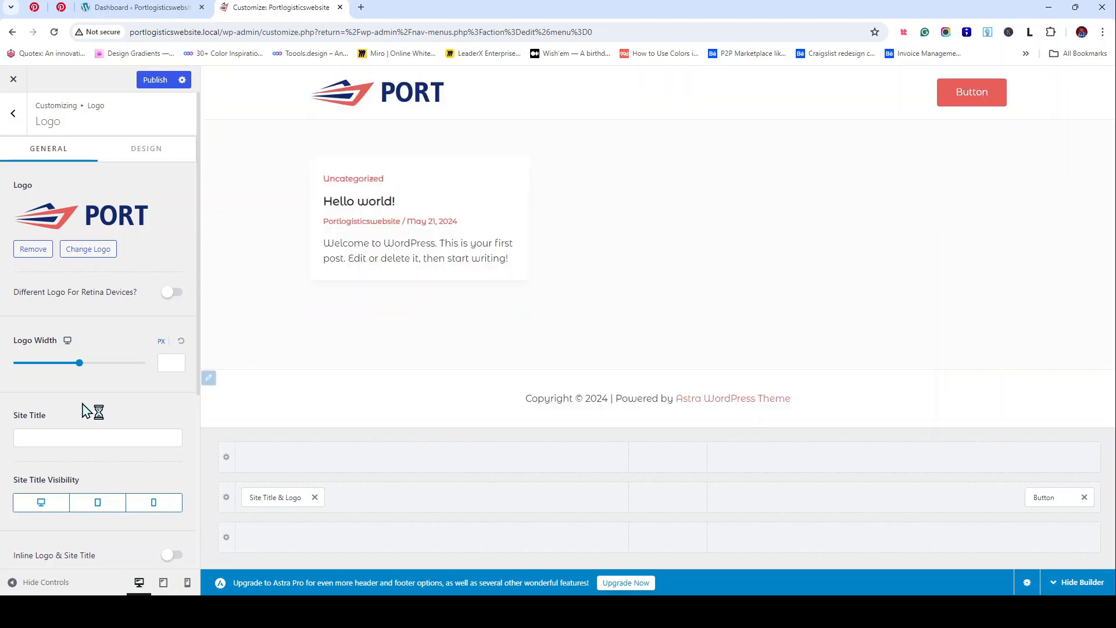
pyautogui.scroll(-3, 85, 408)
pyautogui.scroll(-1, 85, 408)
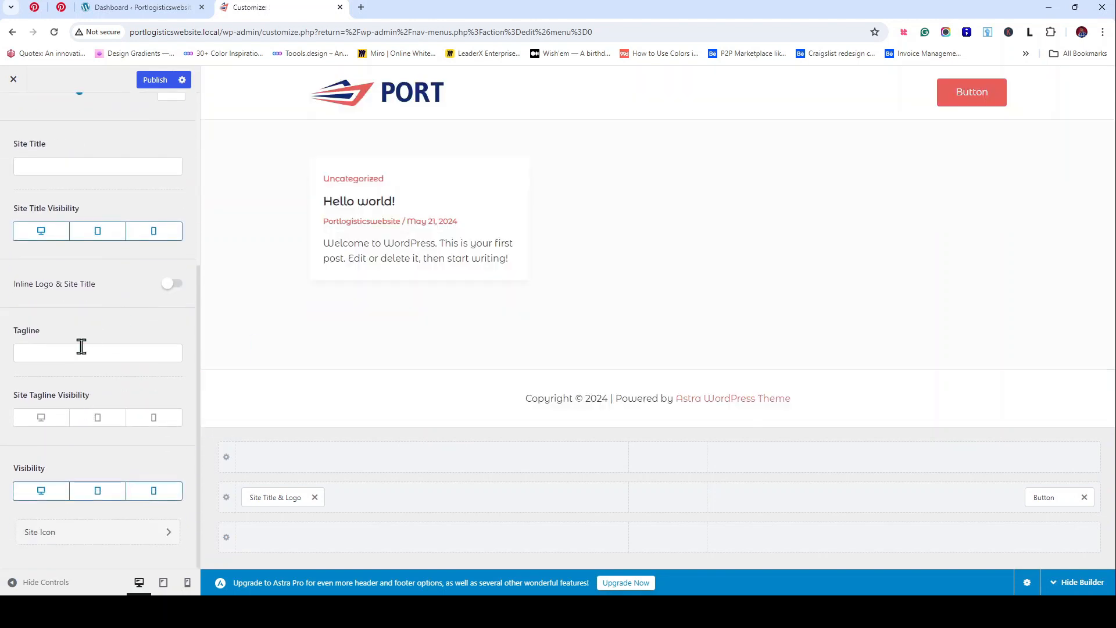
# Step: Empty the Site Title and Tagline fields so the header shows only the logo
pyautogui.click(65, 357)
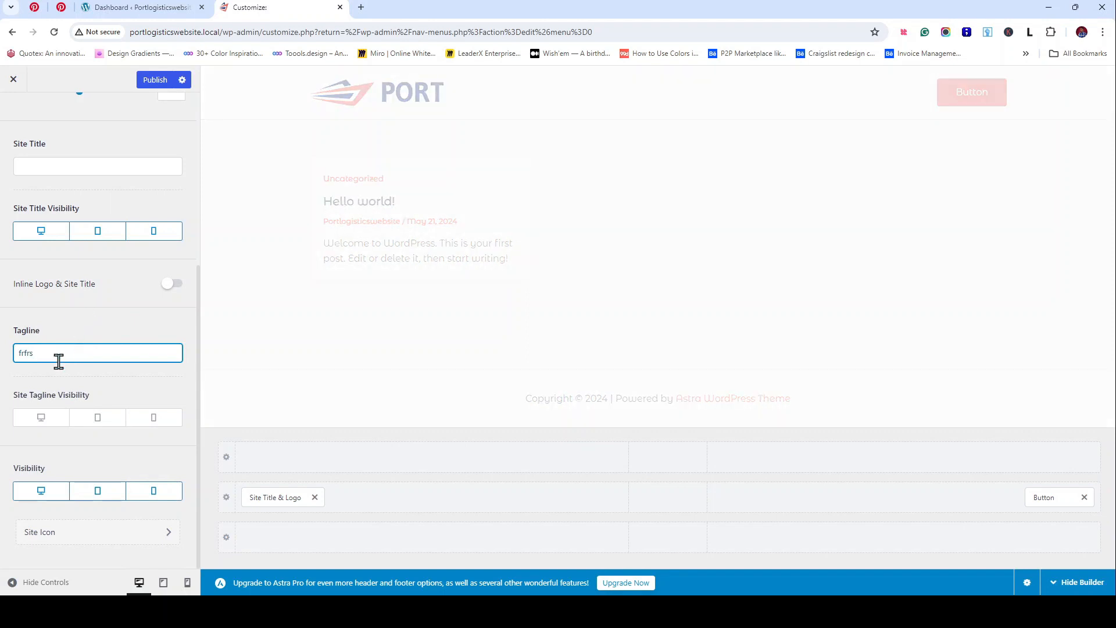
pyautogui.moveTo(57, 360); pyautogui.dragTo(20, 355)
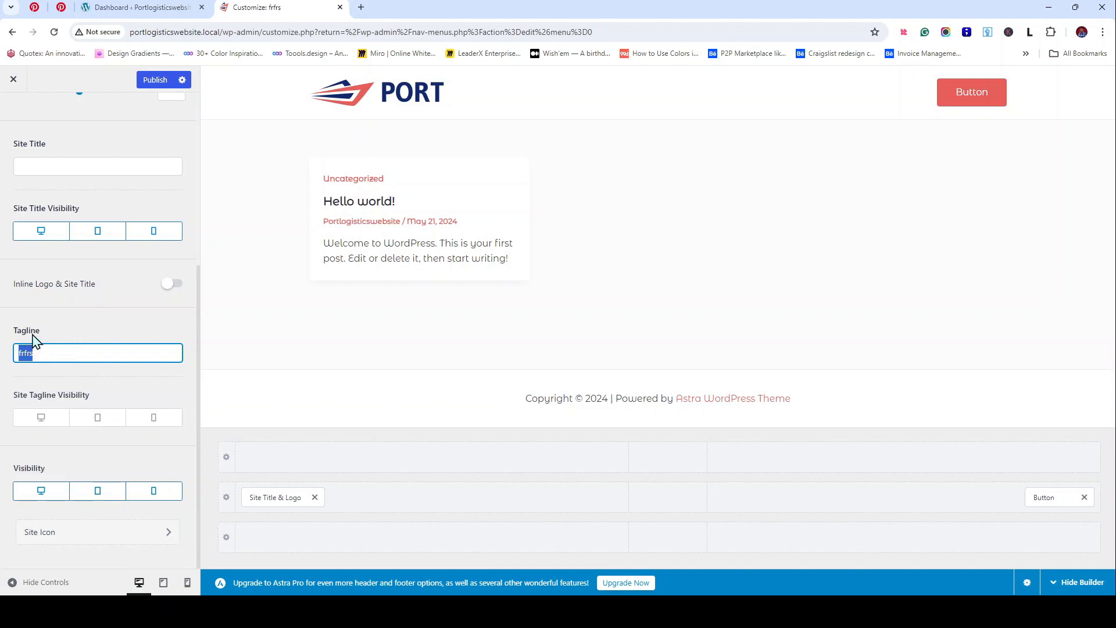
pyautogui.click(81, 168)
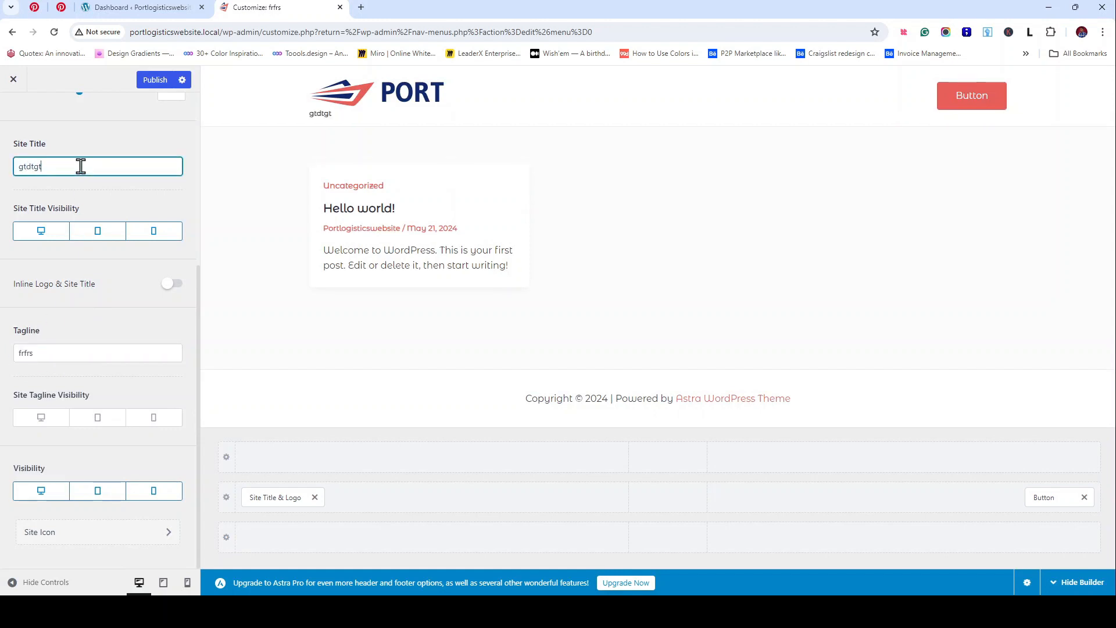
pyautogui.hotkey('ctrl', 'a')
pyautogui.press('BackSpace')
pyautogui.moveTo(58, 353); pyautogui.dragTo(13, 353)
pyautogui.press('BackSpace')
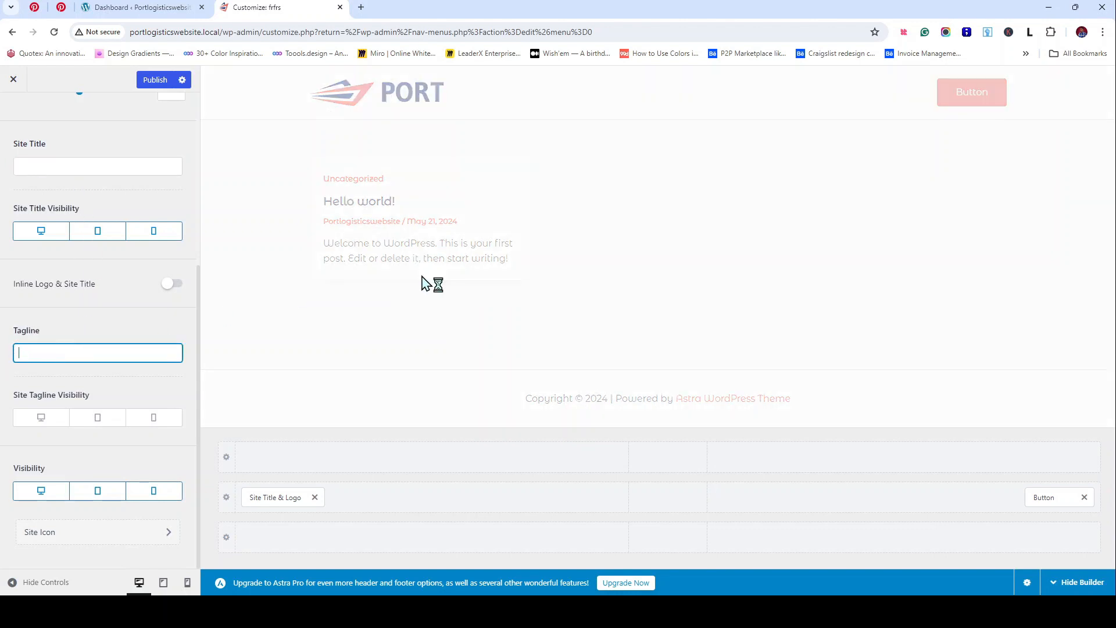
pyautogui.scroll(5, 130, 284)
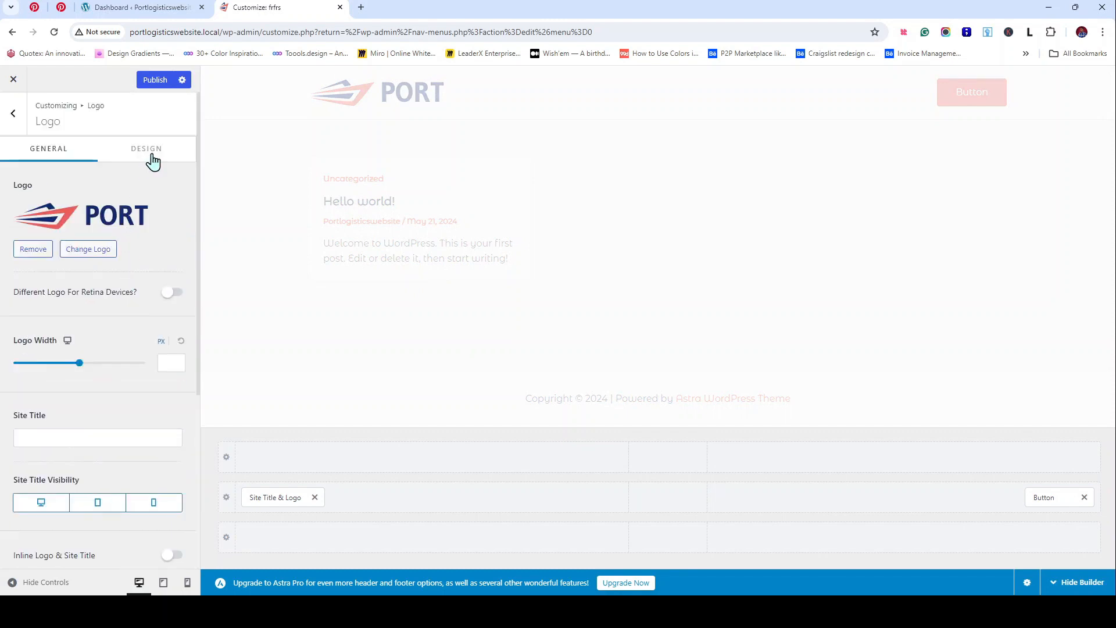
# Step: Preview the header at tablet and mobile widths and reduce the mobile title font size
pyautogui.click(148, 150)
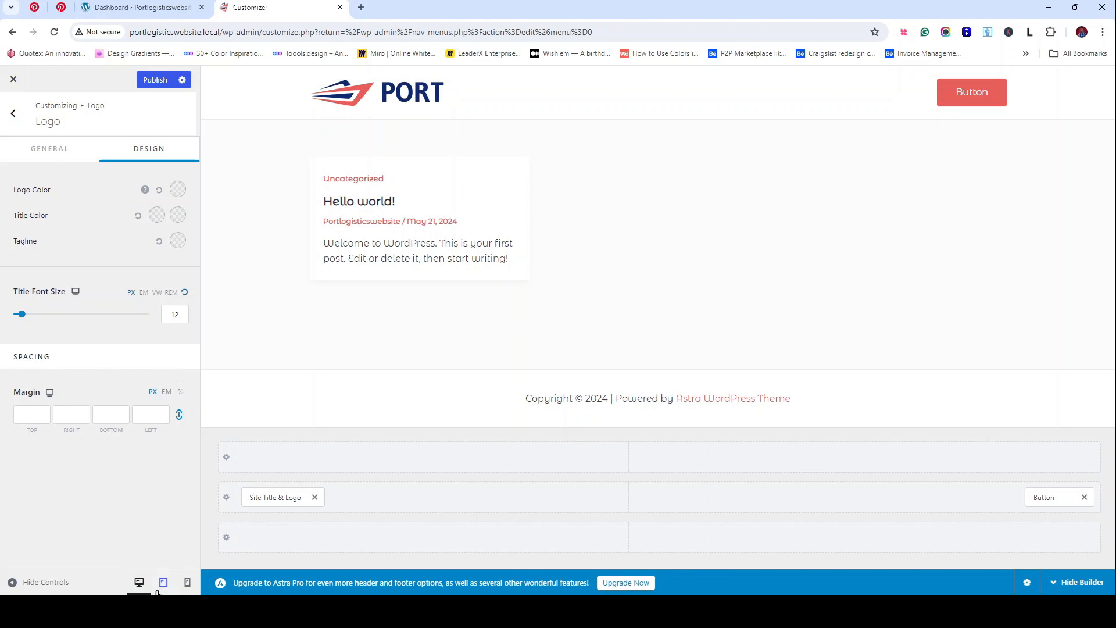
pyautogui.click(162, 584)
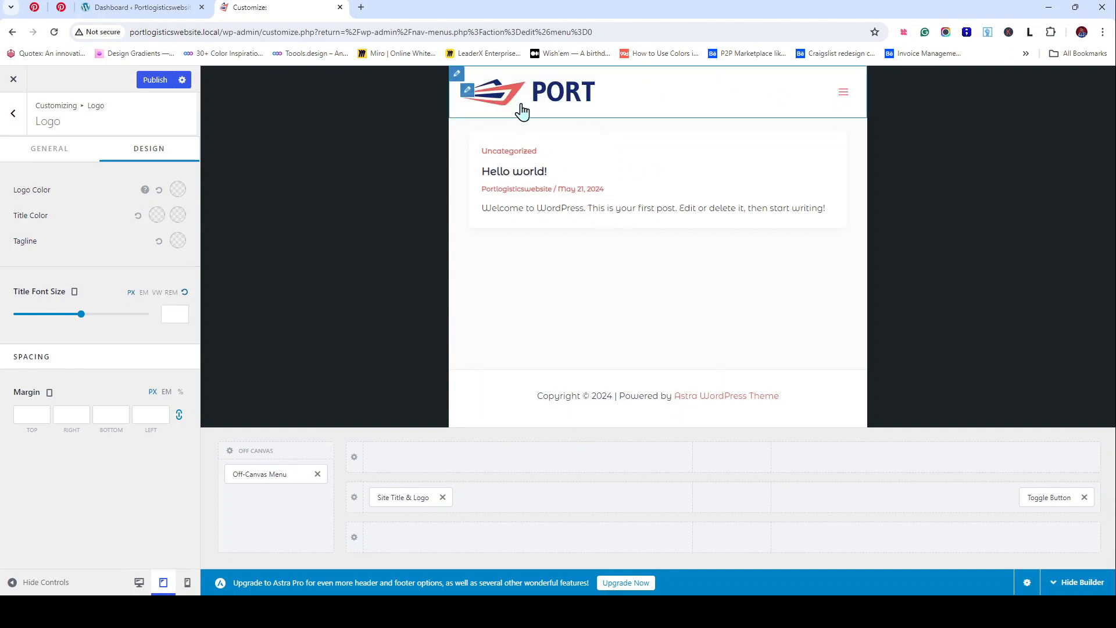
pyautogui.click(844, 96)
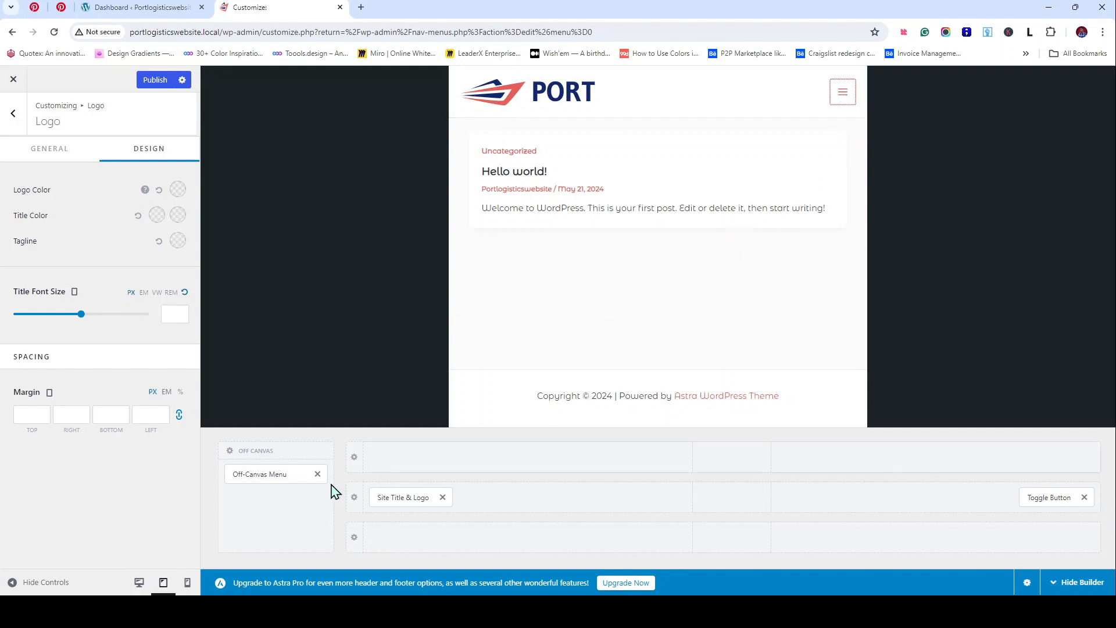
pyautogui.click(188, 585)
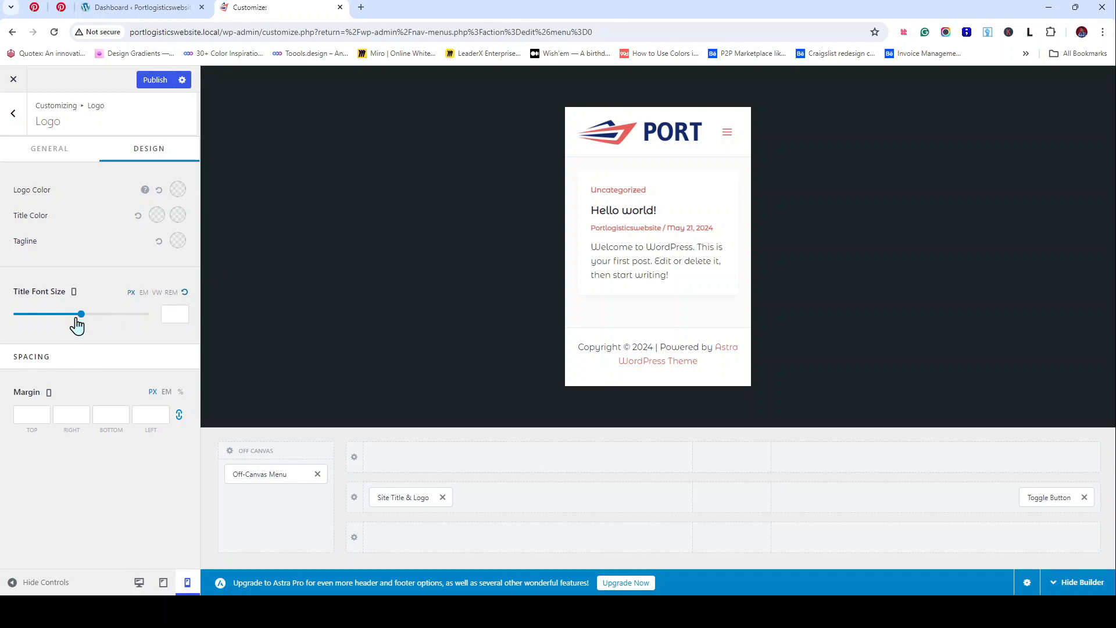
pyautogui.moveTo(75, 314); pyautogui.dragTo(57, 315)
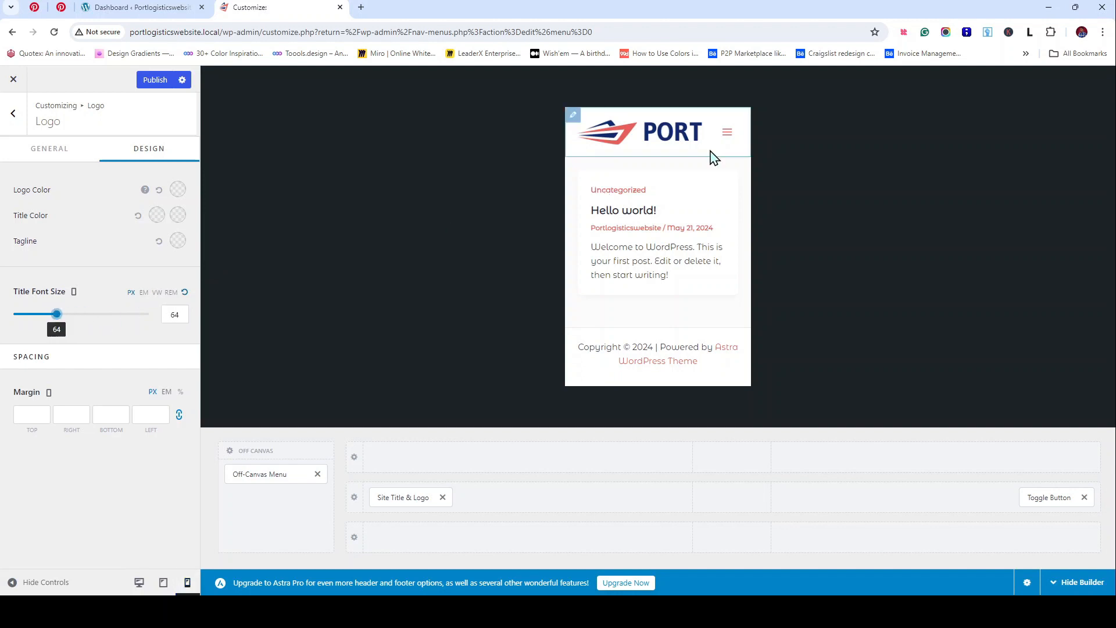
pyautogui.click(146, 581)
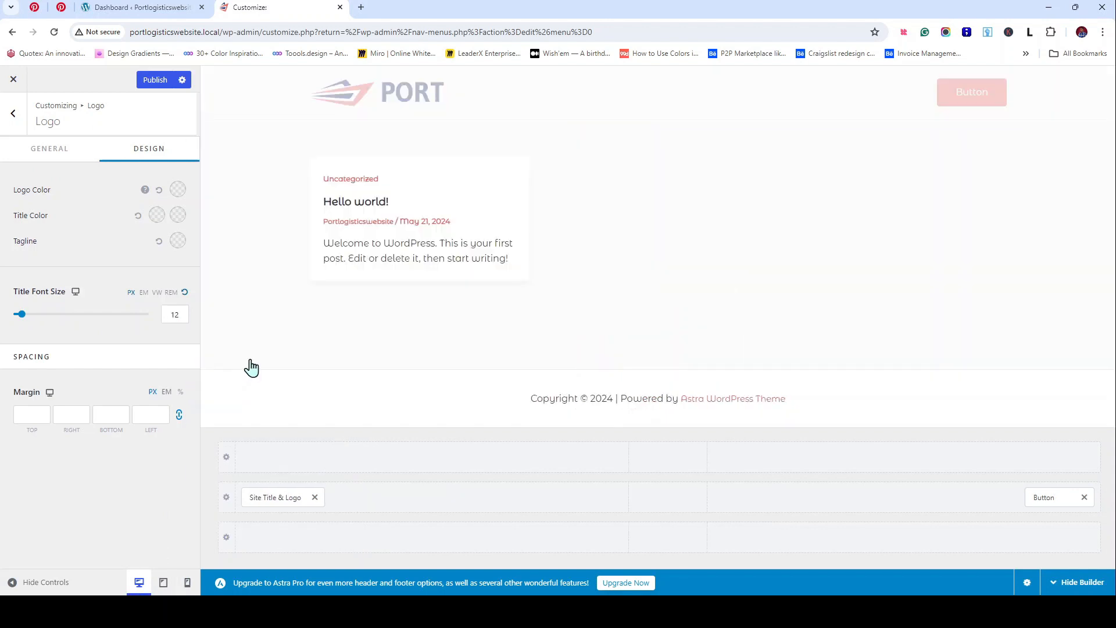
# Step: Publish the header changes and return to the main Customizer menu
pyautogui.click(23, 111)
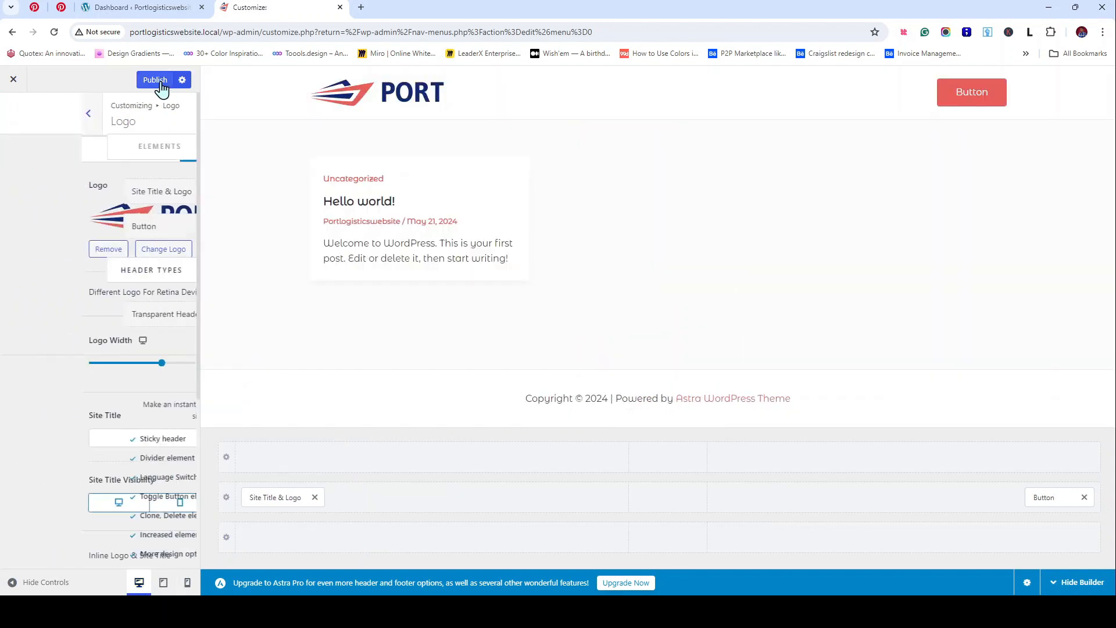
pyautogui.click(157, 82)
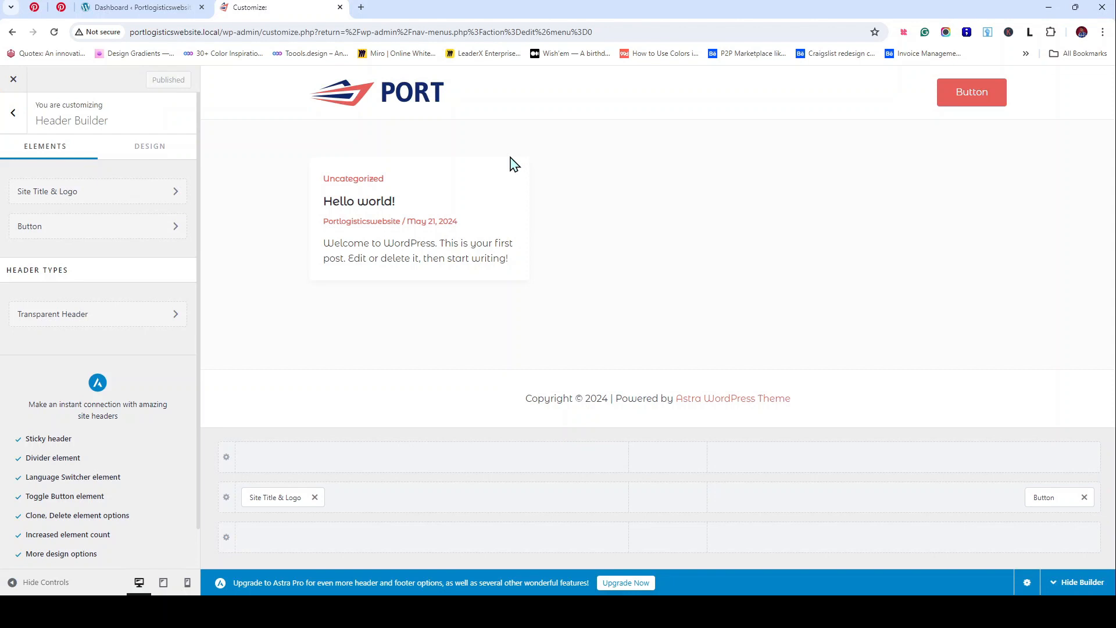
pyautogui.click(16, 118)
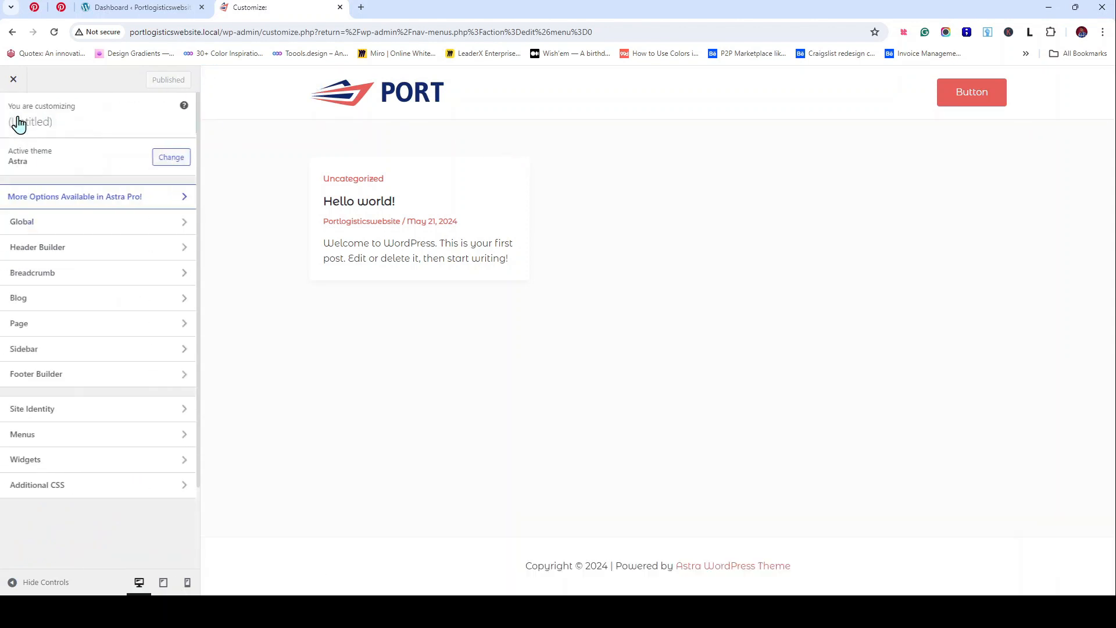
# Step: From the Dashboard, open Themes and Pages in new tabs, then close the Customizer tab
pyautogui.click(182, 15)
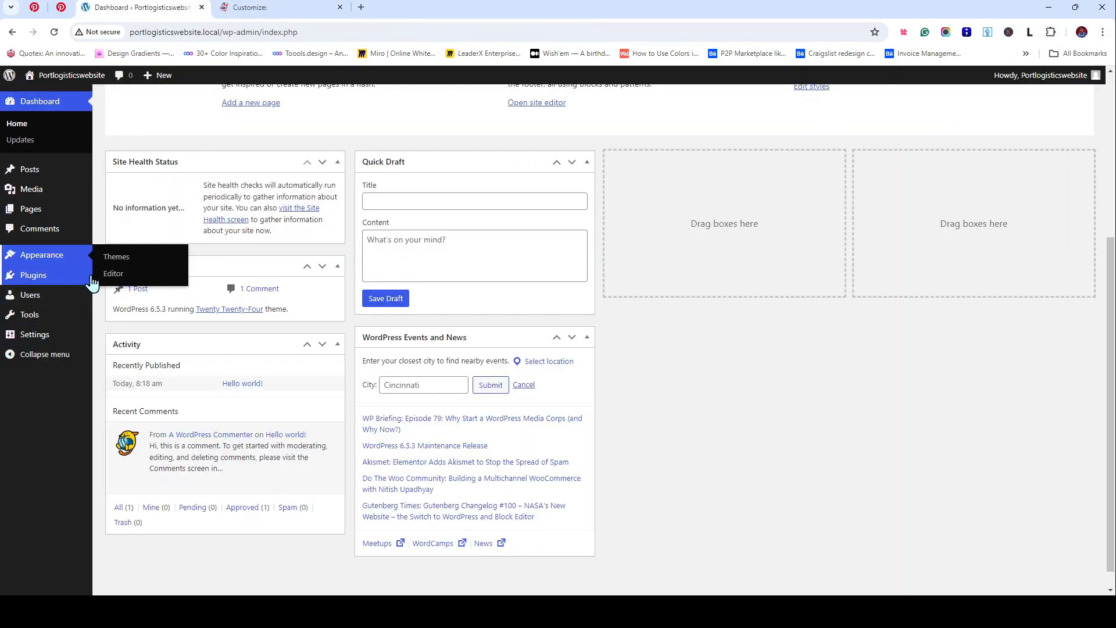
pyautogui.middleClick(108, 265)
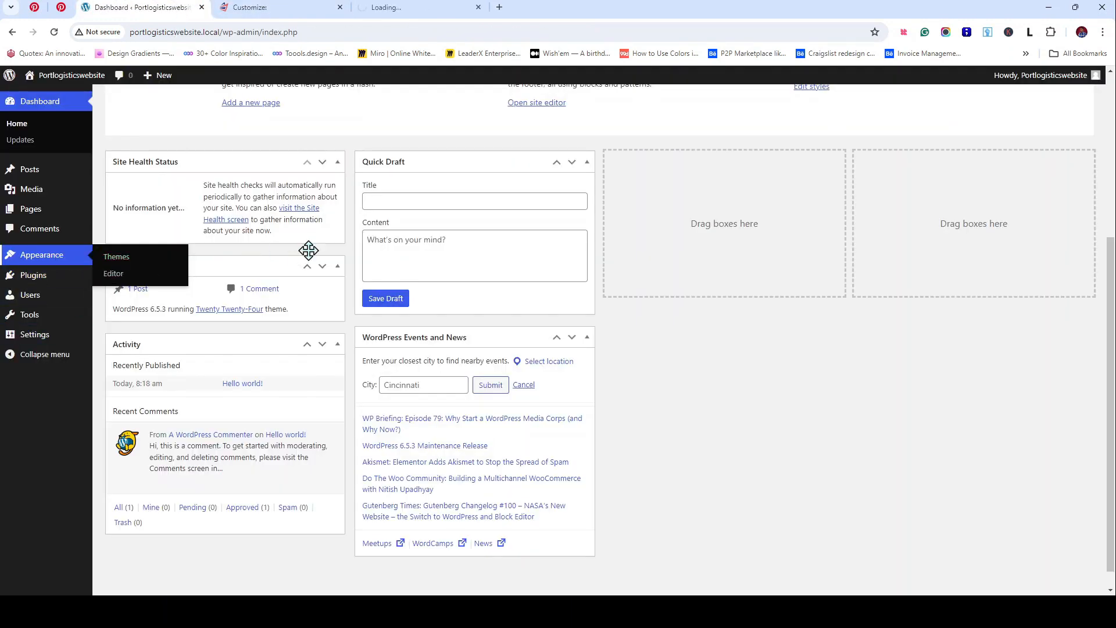
pyautogui.click(407, 7)
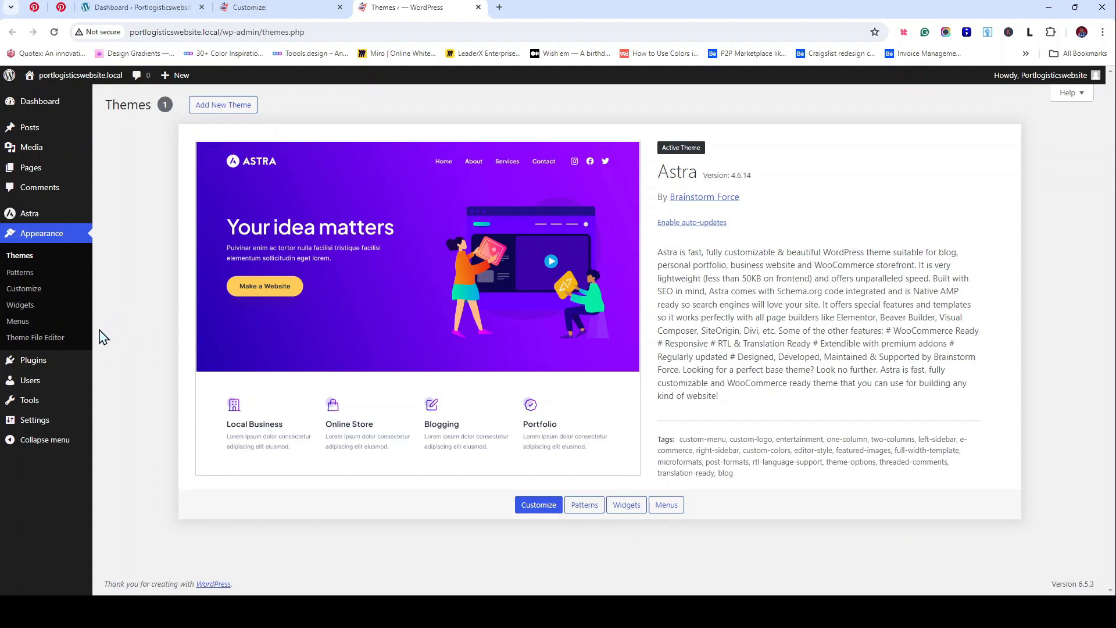
pyautogui.moveTo(34, 174)
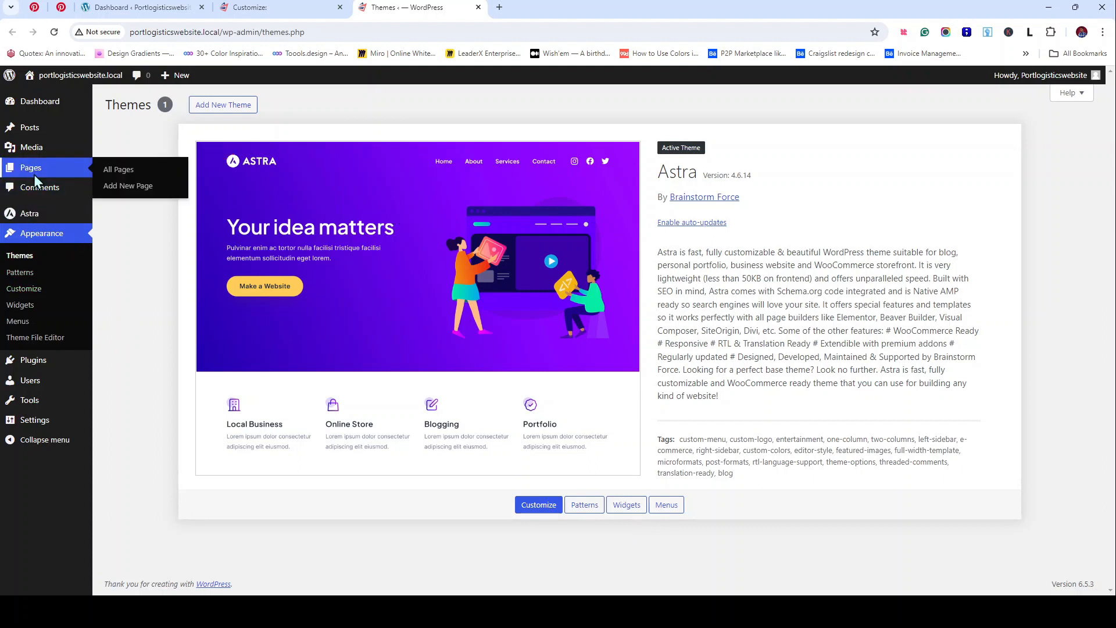
pyautogui.middleClick(109, 187)
pyautogui.click(285, 13)
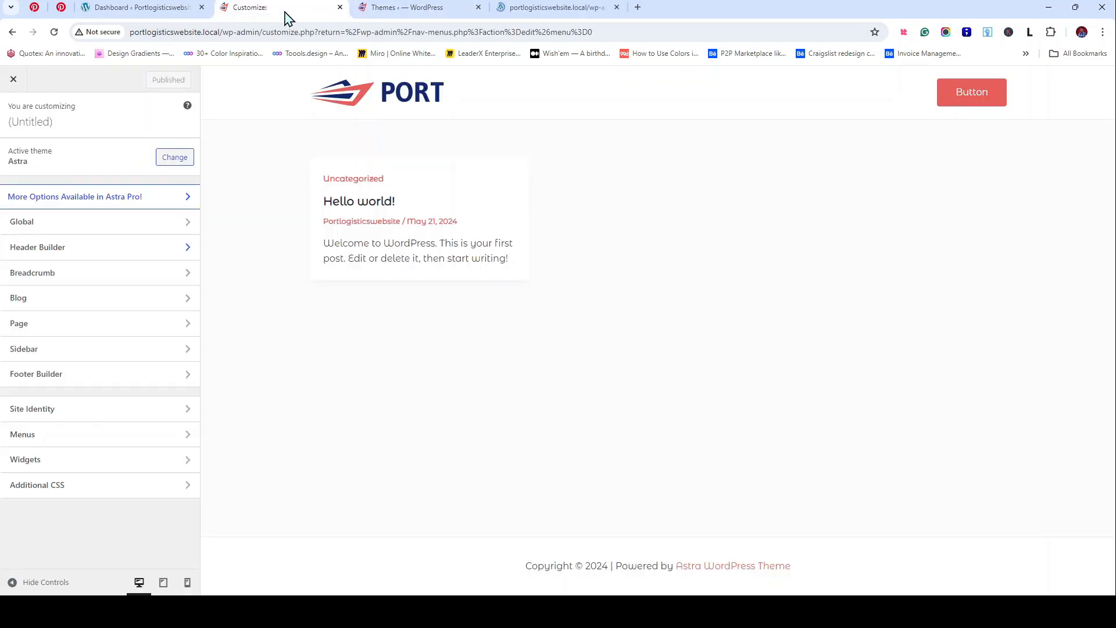
pyautogui.click(340, 7)
# Step: Close the Themes tab and create a new page titled 'Home'
pyautogui.click(340, 7)
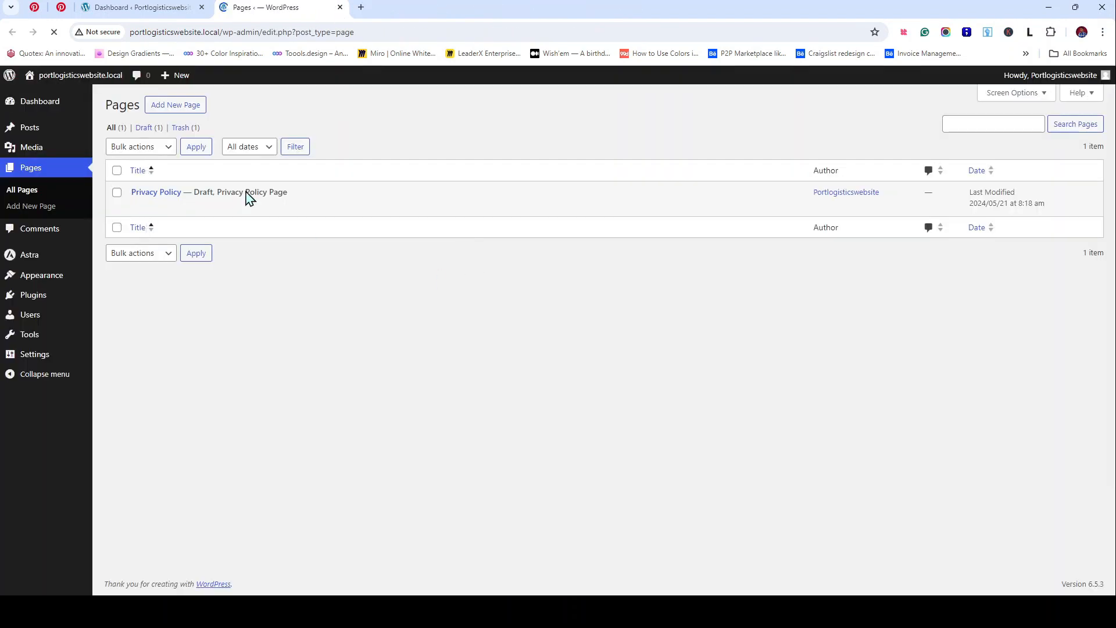
pyautogui.click(199, 114)
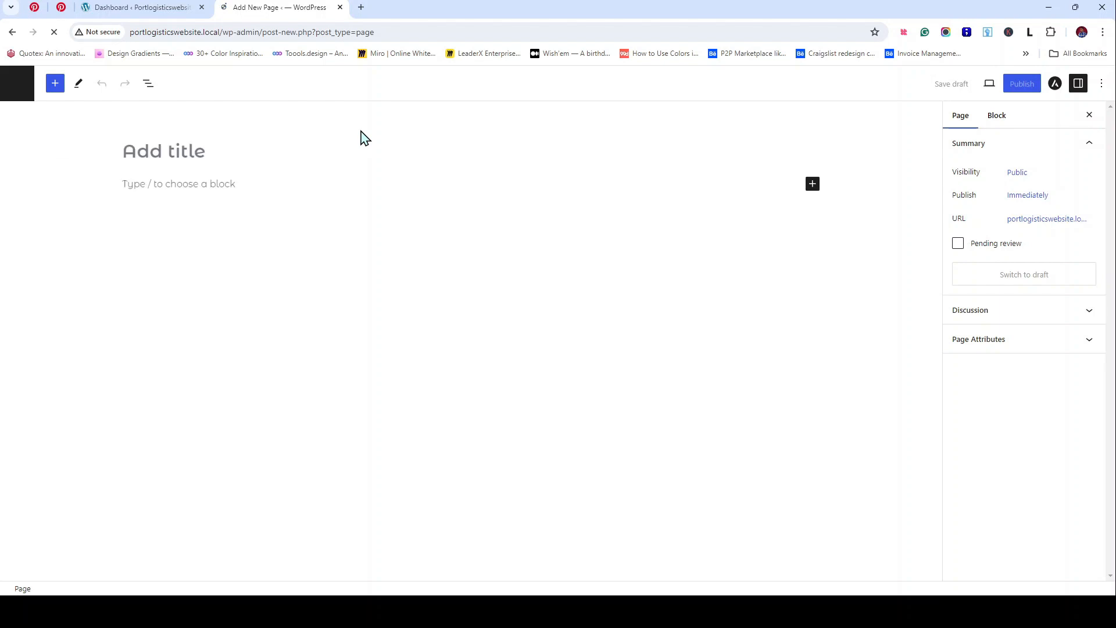
pyautogui.click(201, 156)
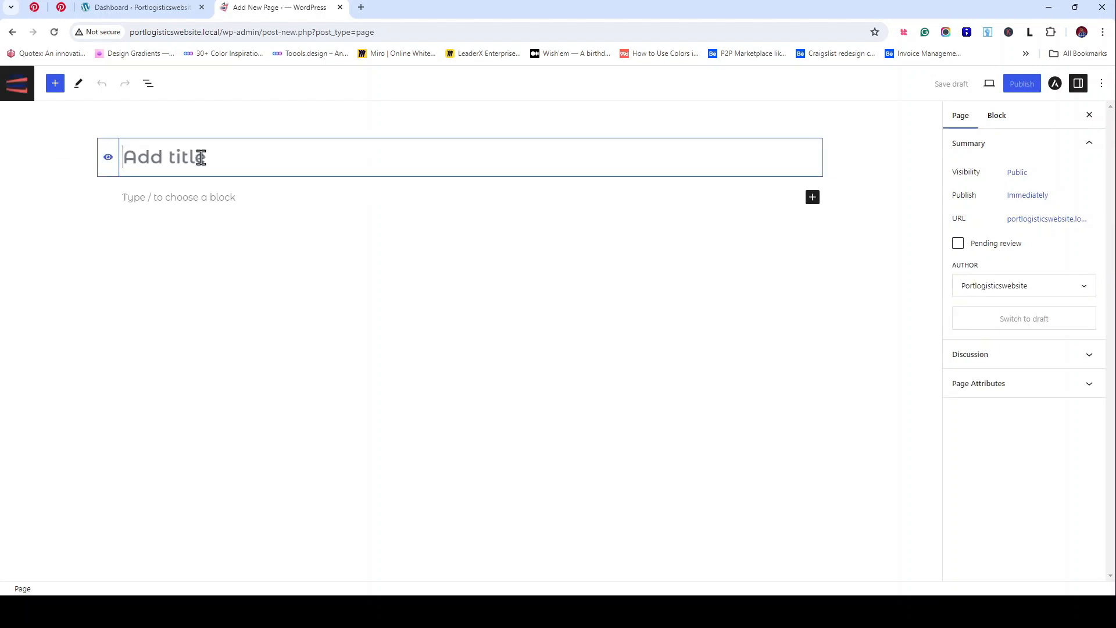
pyautogui.write('Home')
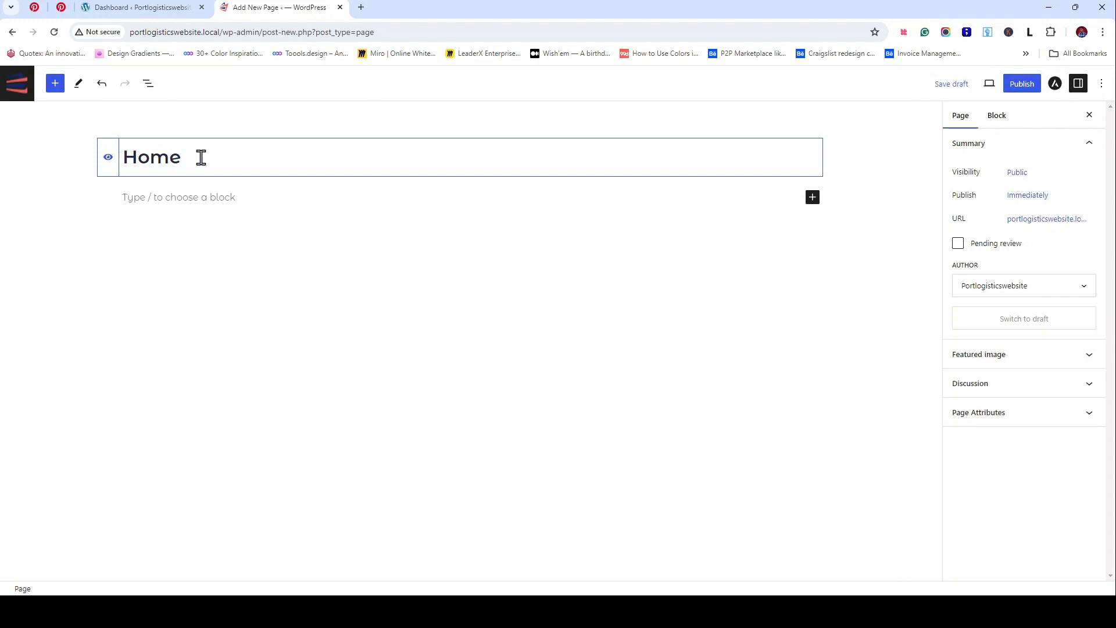
pyautogui.moveTo(189, 164); pyautogui.dragTo(135, 164)
pyautogui.press('BackSpace')
pyautogui.press('BackSpace')
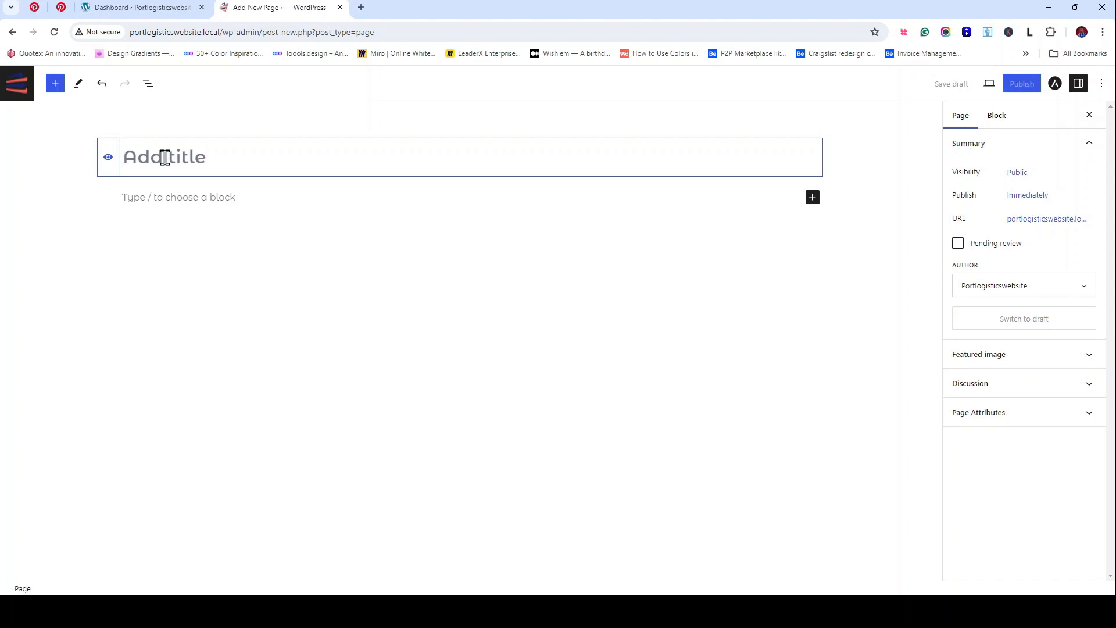
pyautogui.write('Home')
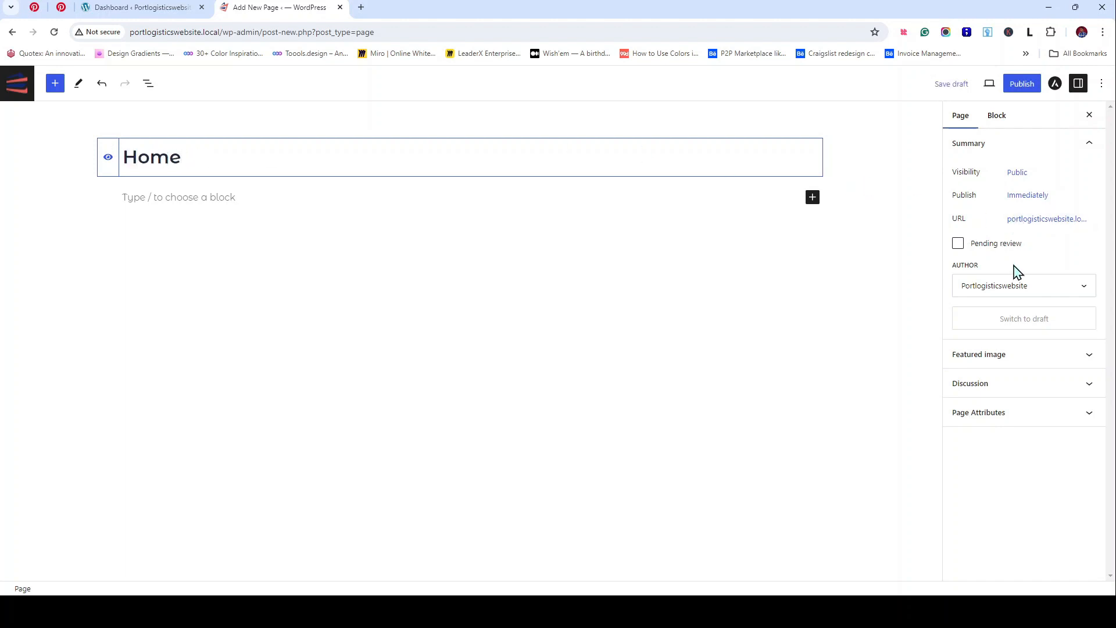
# Step: Publish the Home page and open its live view
pyautogui.click(1011, 291)
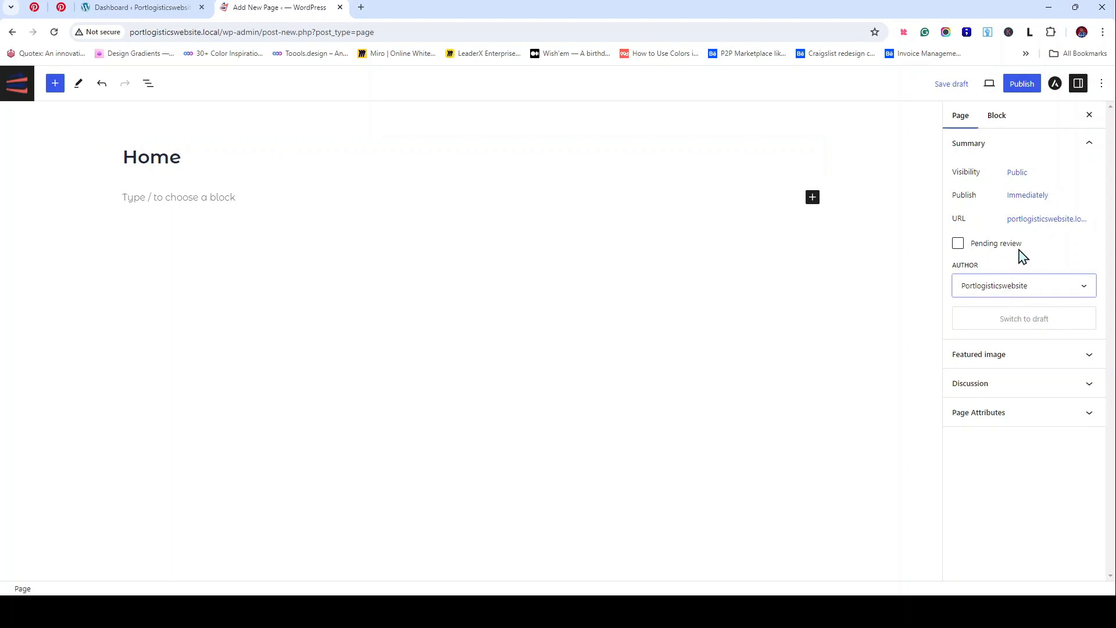
pyautogui.click(1027, 85)
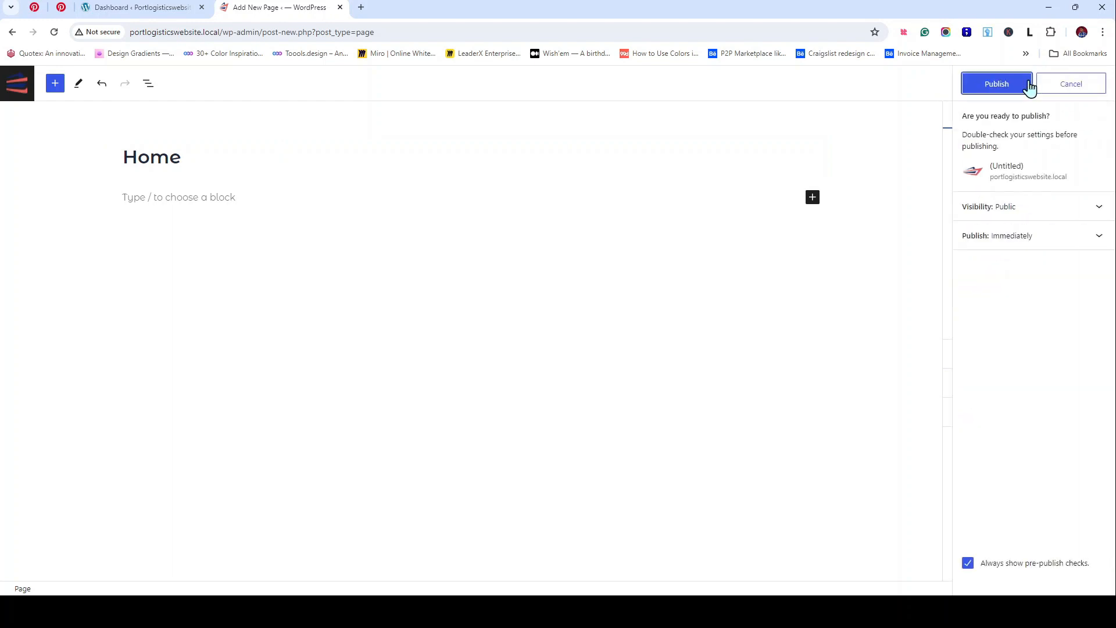
pyautogui.click(1018, 88)
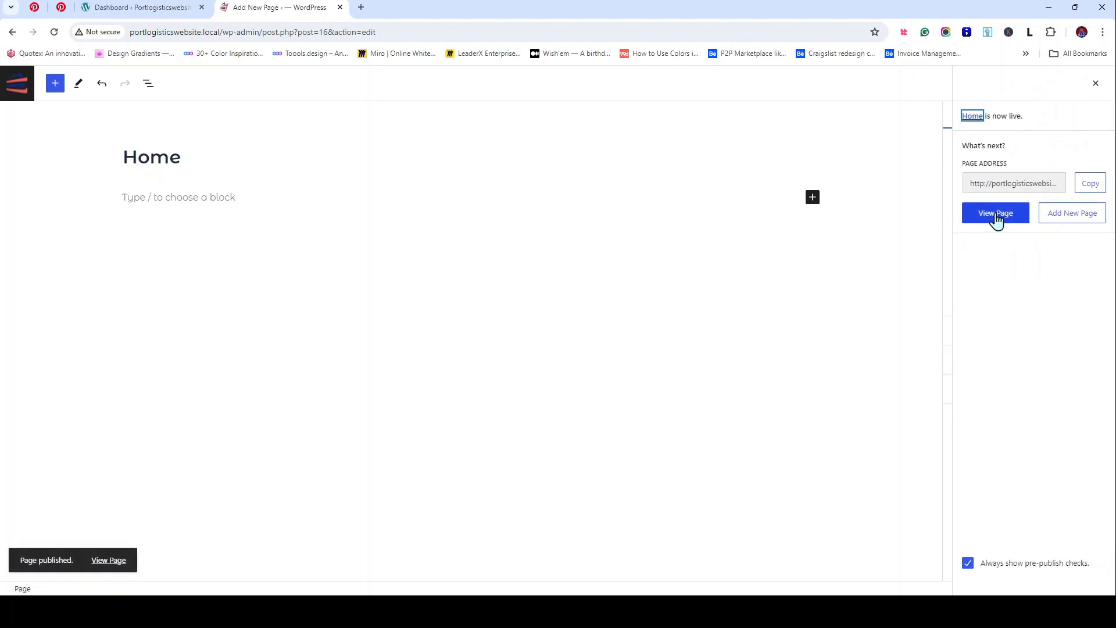
pyautogui.click(996, 218)
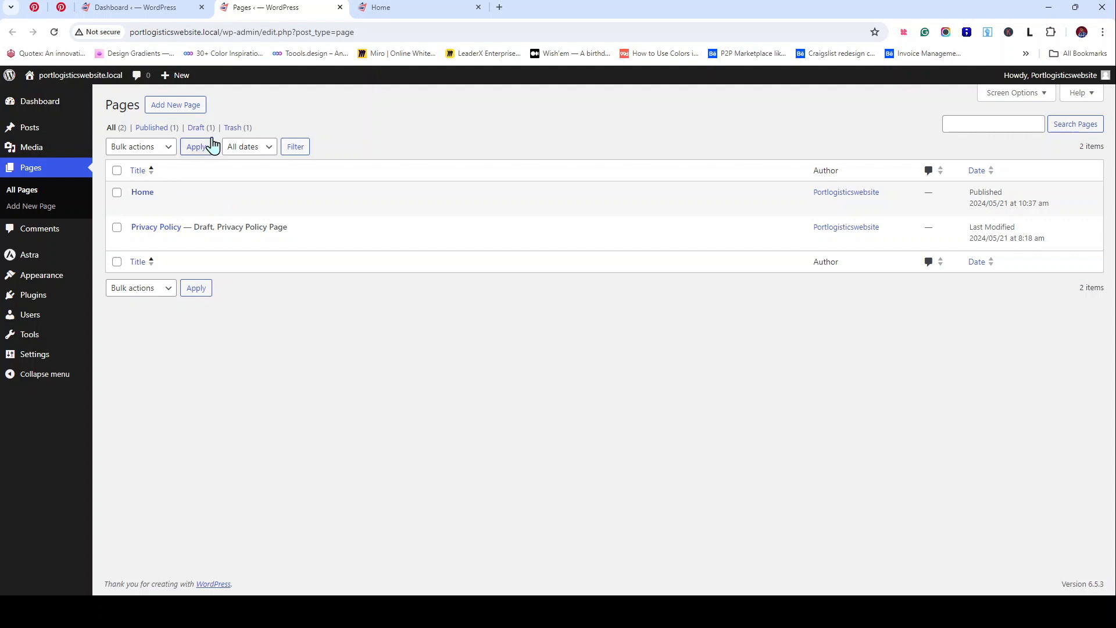
# Step: Check the live Home page, then open Settings > General from the Dashboard
pyautogui.click(374, 9)
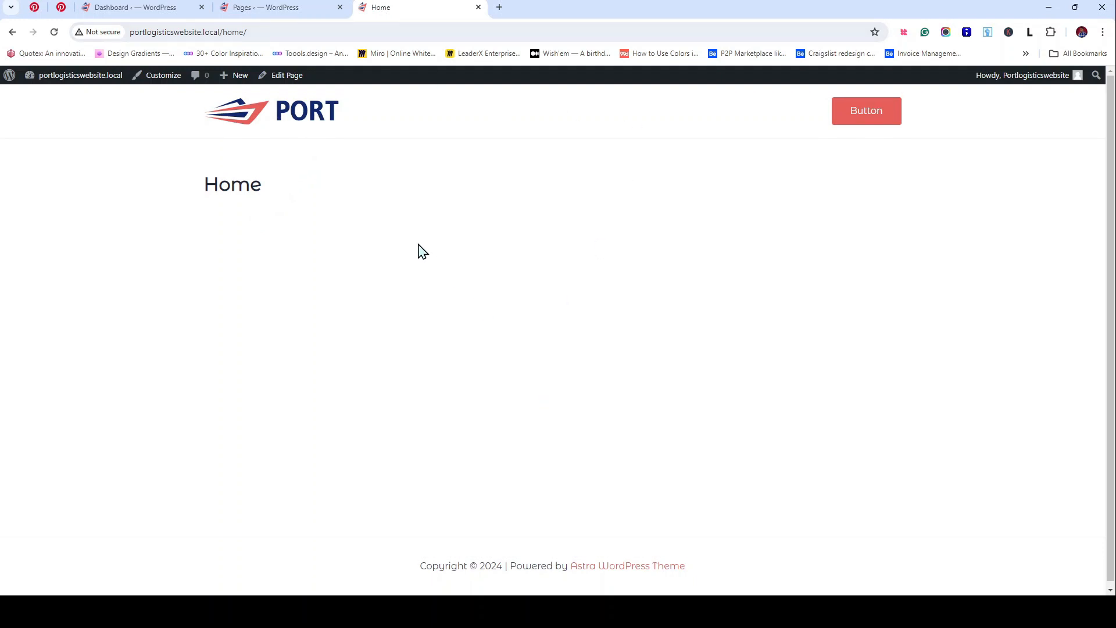
pyautogui.click(135, 8)
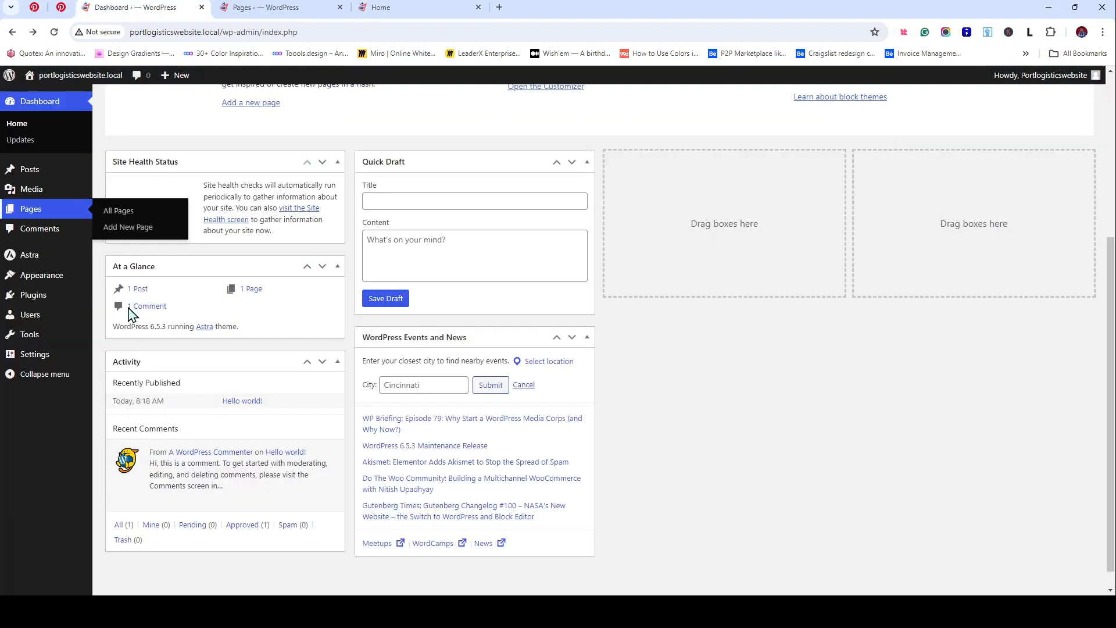
pyautogui.click(44, 358)
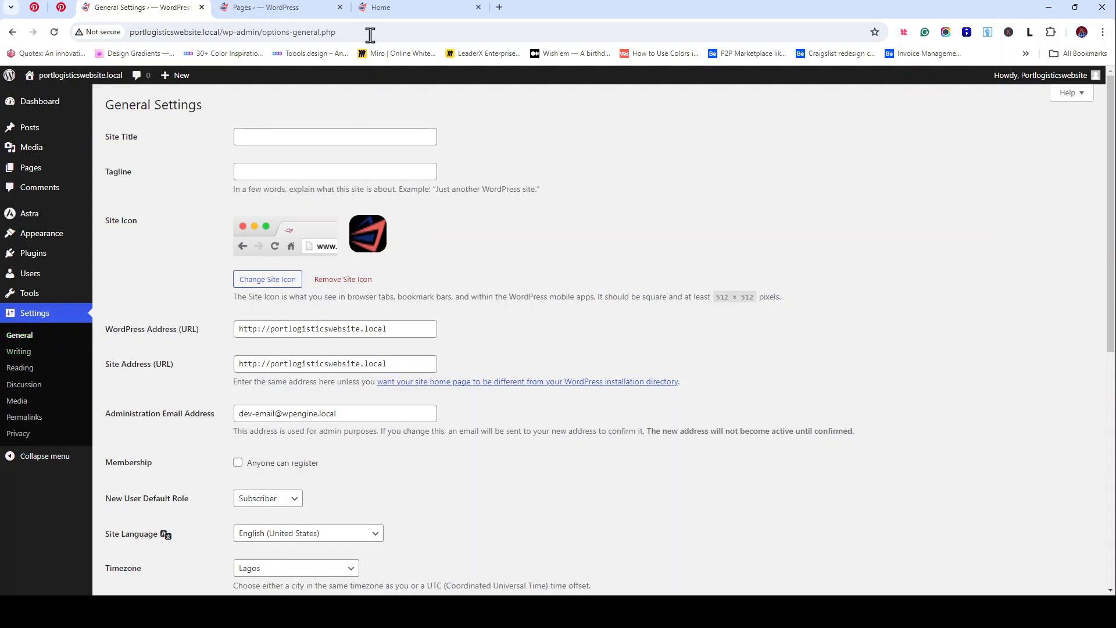
pyautogui.click(256, 10)
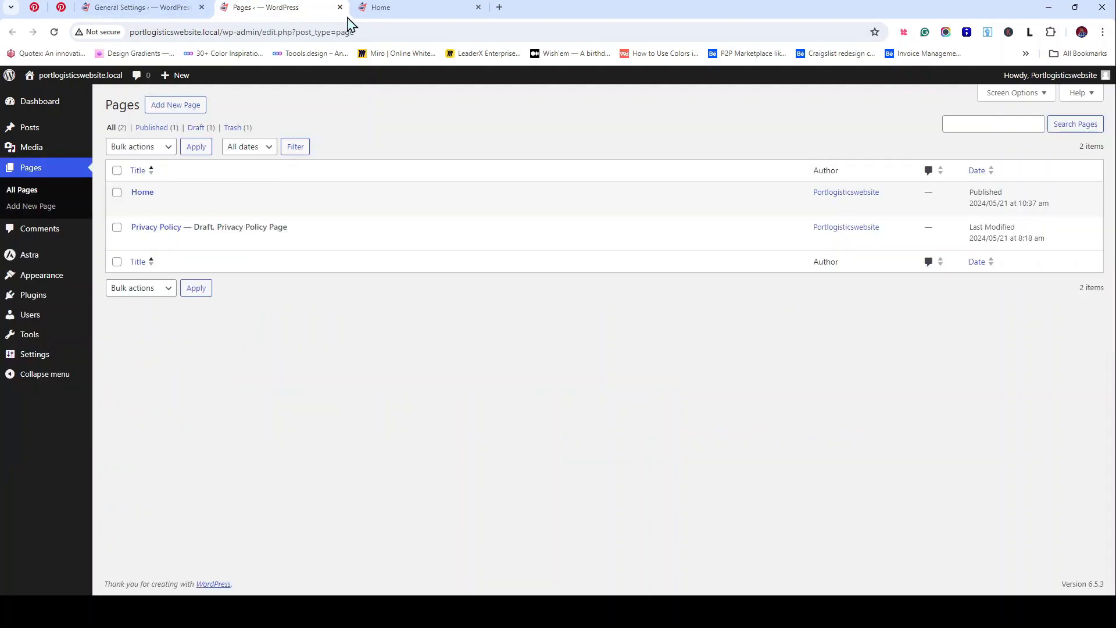
pyautogui.click(381, 13)
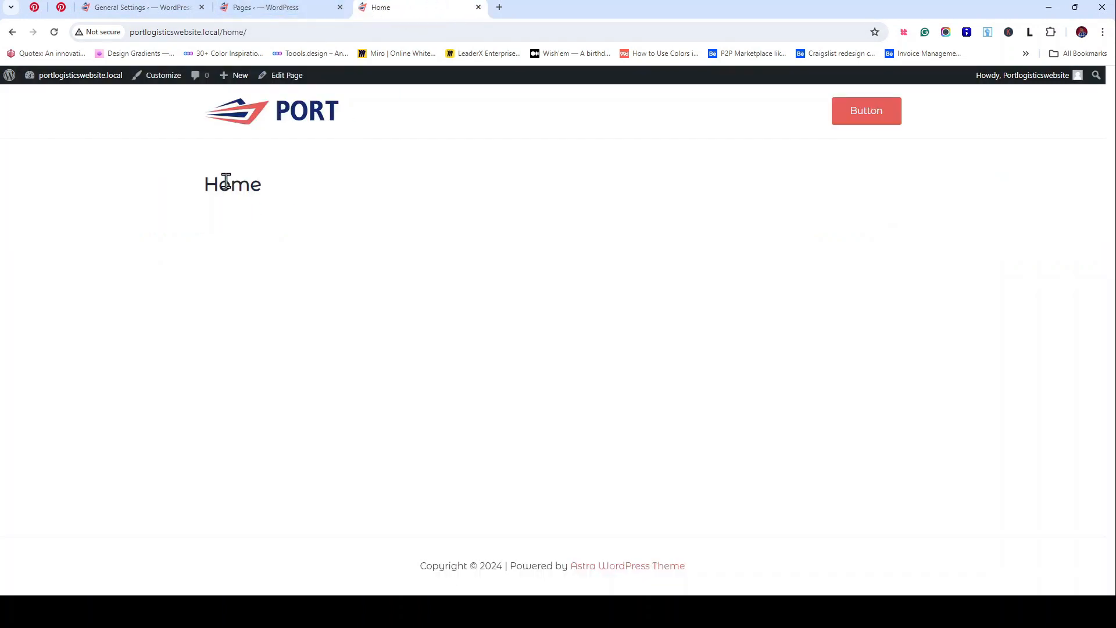
pyautogui.click(137, 9)
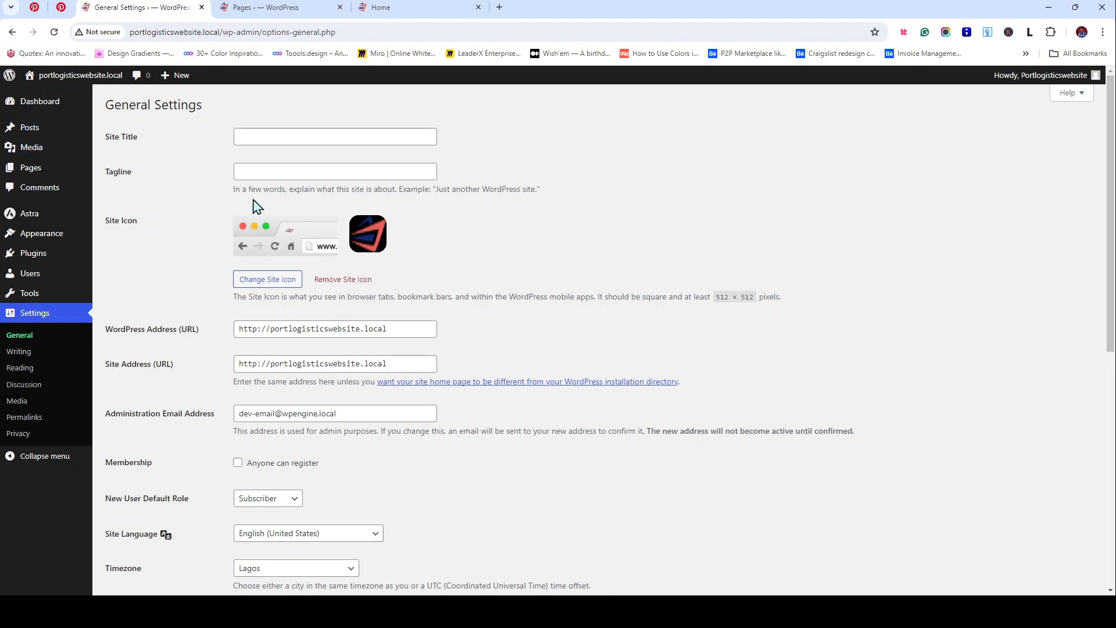
# Step: Enter 'Portlogisticscompany' as the Site Title
pyautogui.click(309, 137)
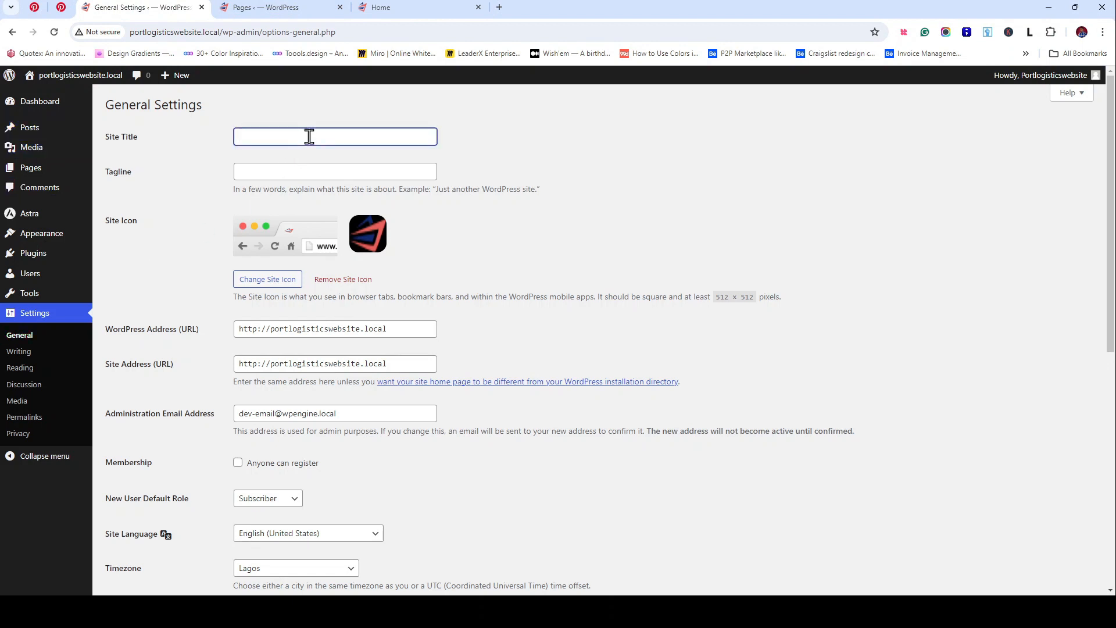
pyautogui.write('Port')
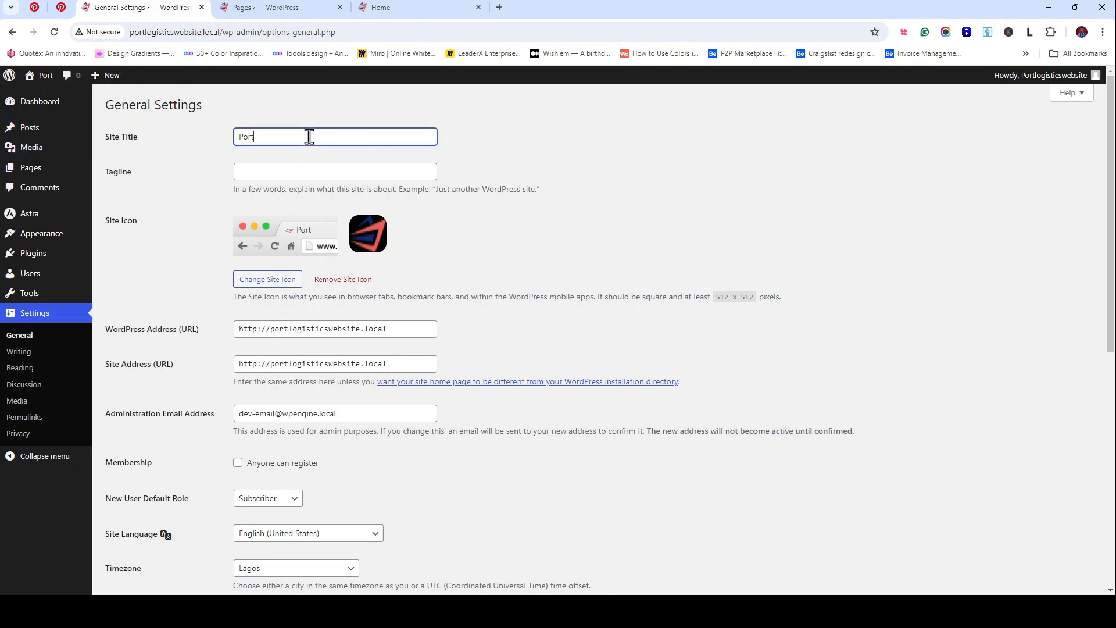
pyautogui.write('logiscti')
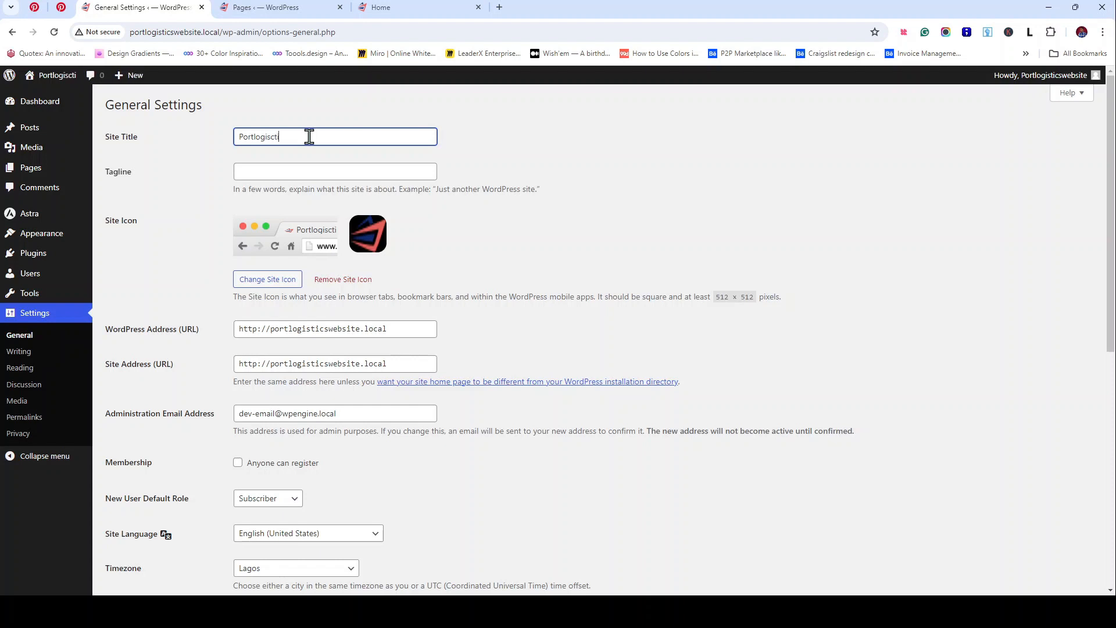
pyautogui.press('BackSpace')
pyautogui.press('BackSpace')
pyautogui.press('BackSpace')
pyautogui.write('ticscom')
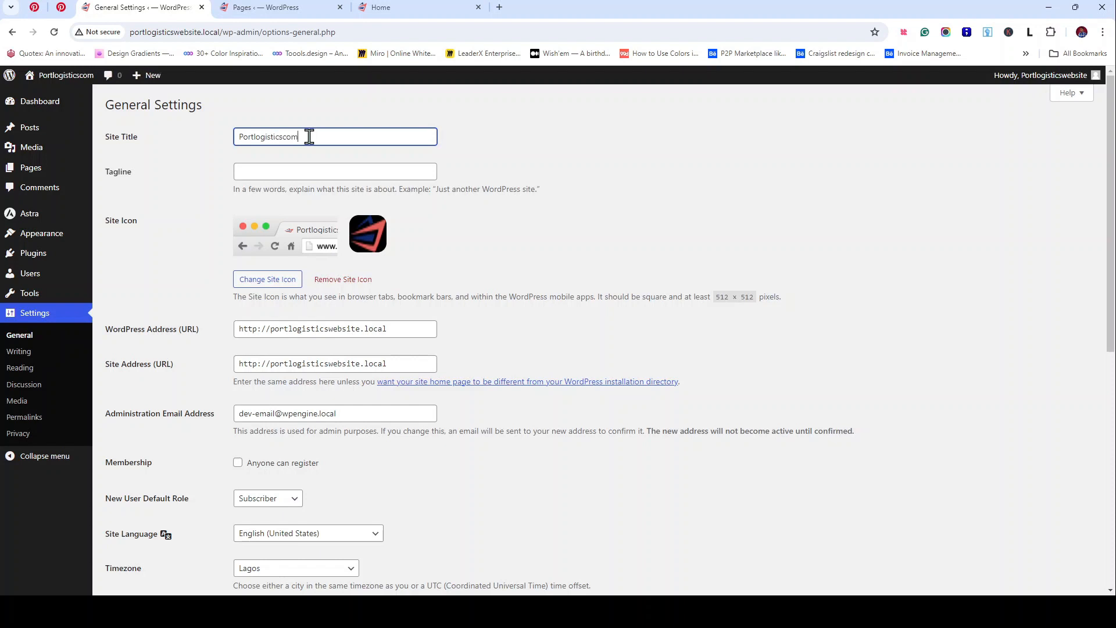
pyautogui.write('pany')
pyautogui.doubleClick(301, 137)
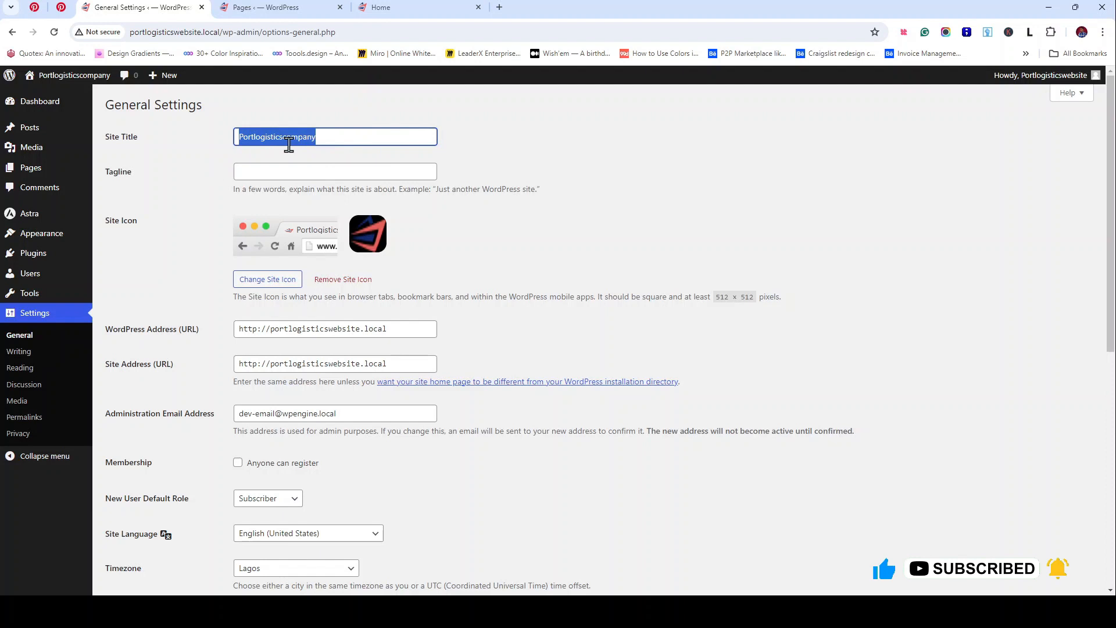
pyautogui.press('End')
pyautogui.press('BackSpace')
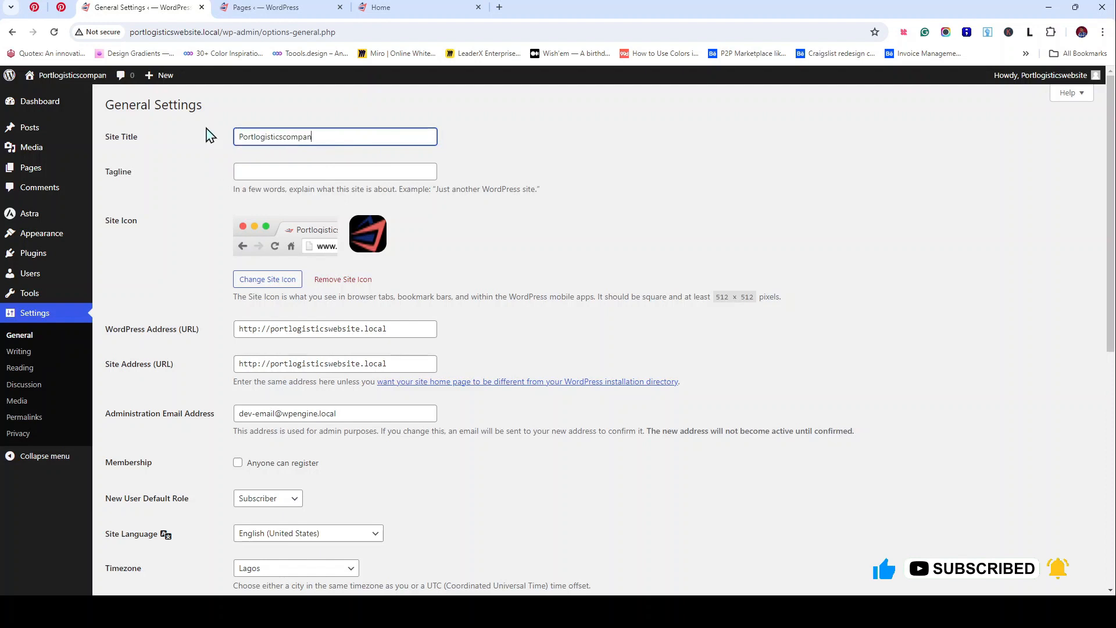
pyautogui.doubleClick(285, 131)
pyautogui.press('BackSpace')
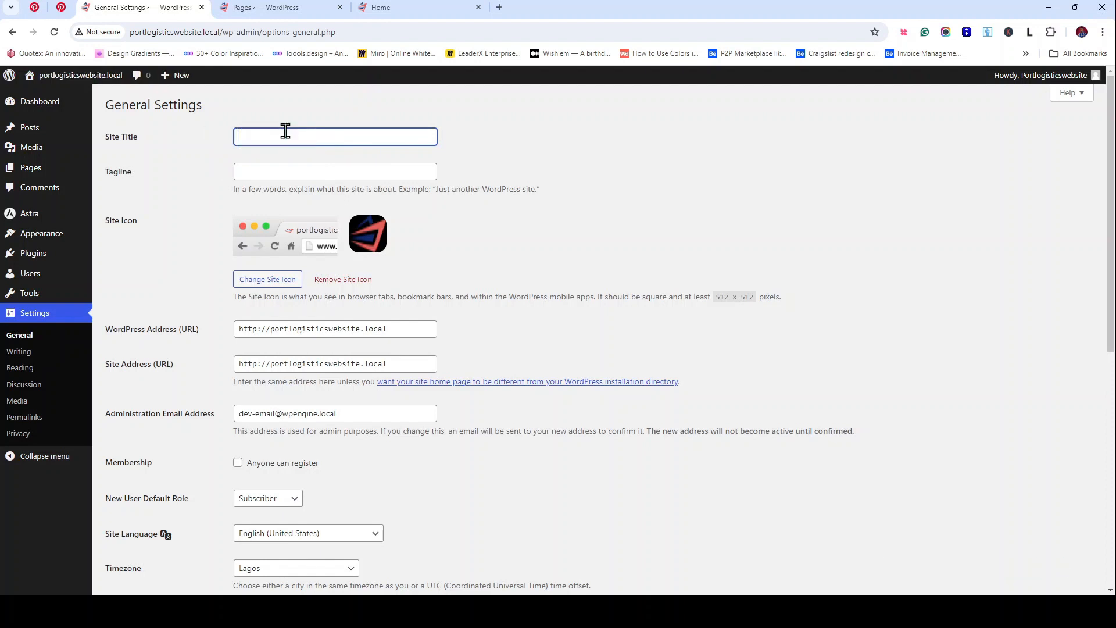
pyautogui.moveTo(82, 80)
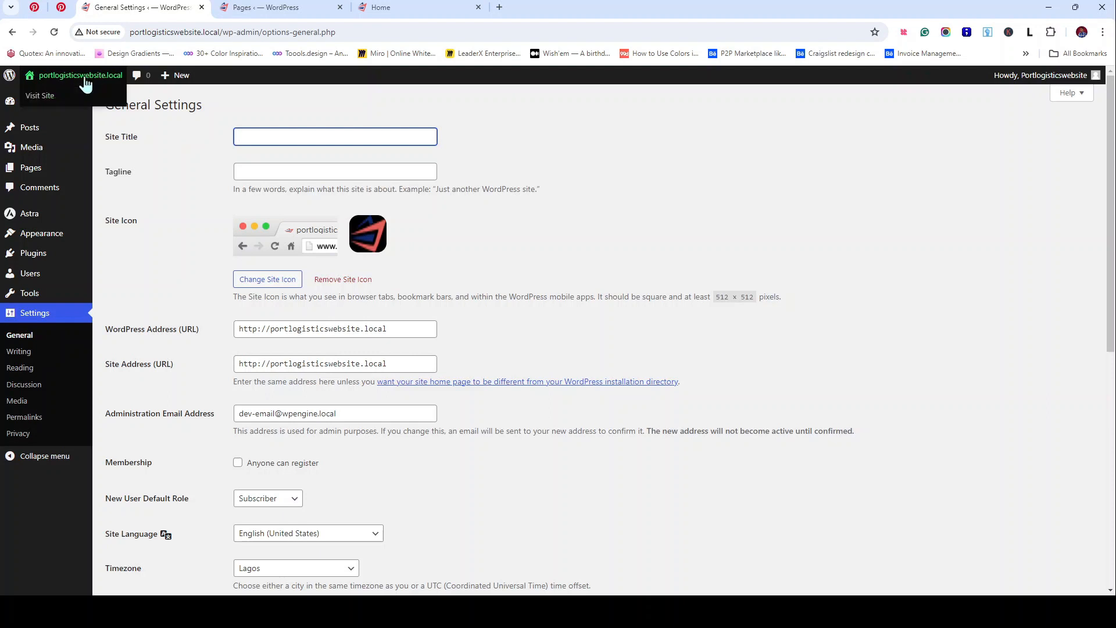
pyautogui.hotkey('ctrl', 'z')
pyautogui.hotkey('ctrl', 'a')
pyautogui.hotkey('ctrl', 'c')
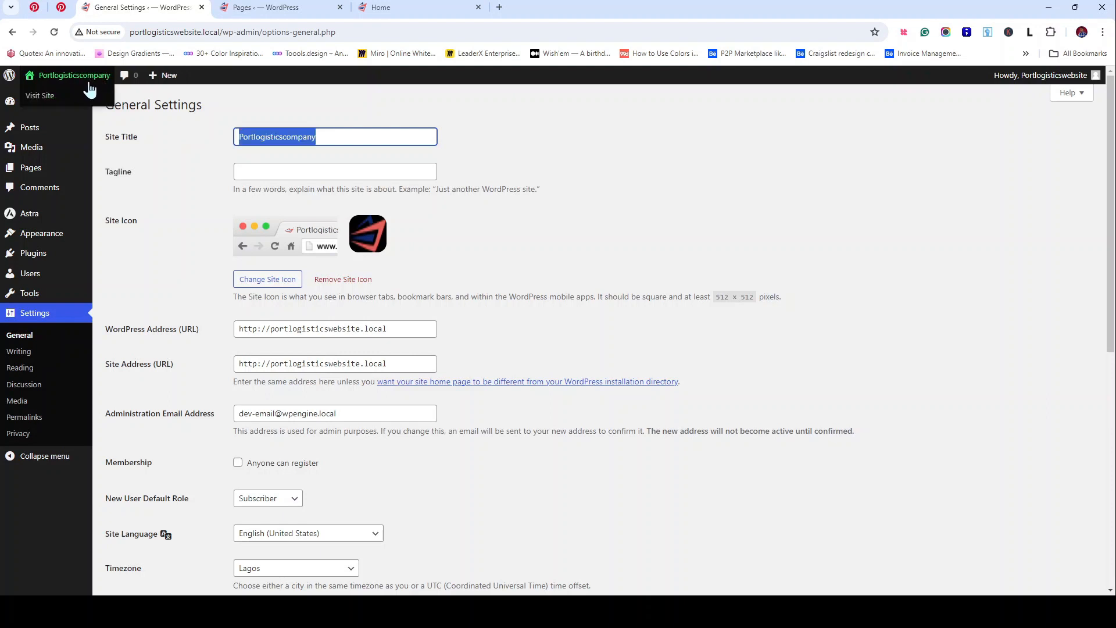
pyautogui.press('BackSpace')
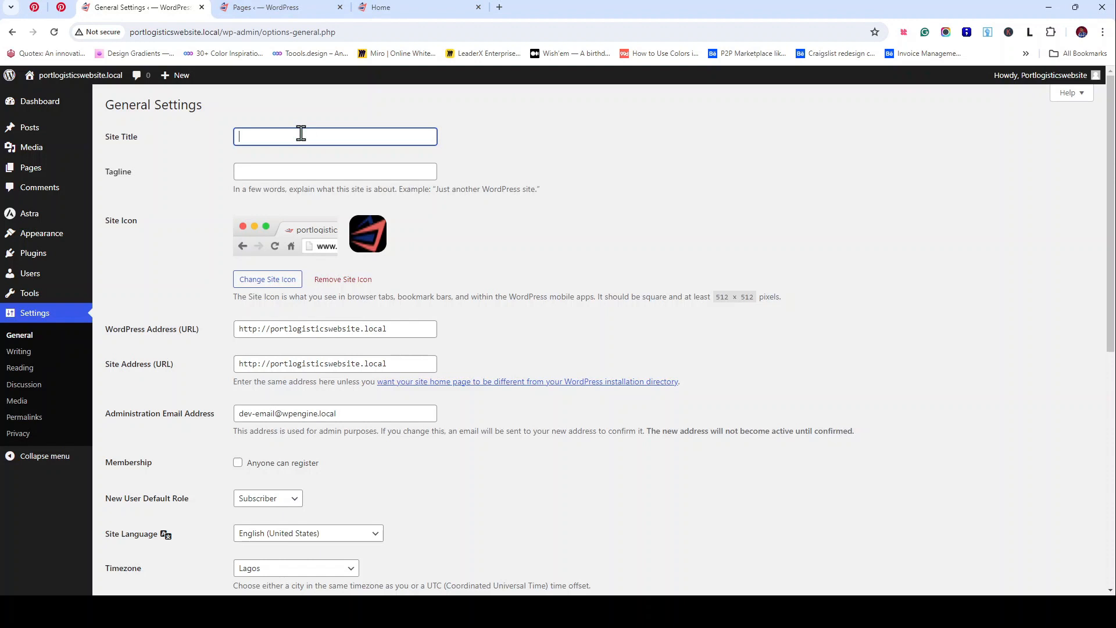
pyautogui.hotkey('ctrl', 'v')
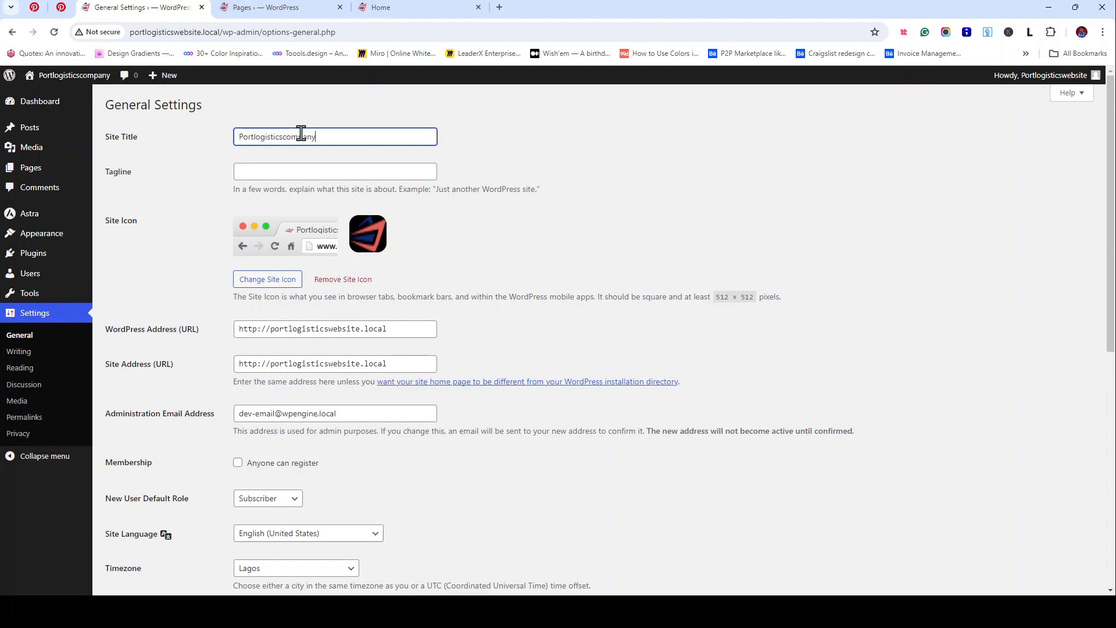
# Step: Fill in the tagline 'best logistics company in Africa' and save the settings
pyautogui.click(268, 176)
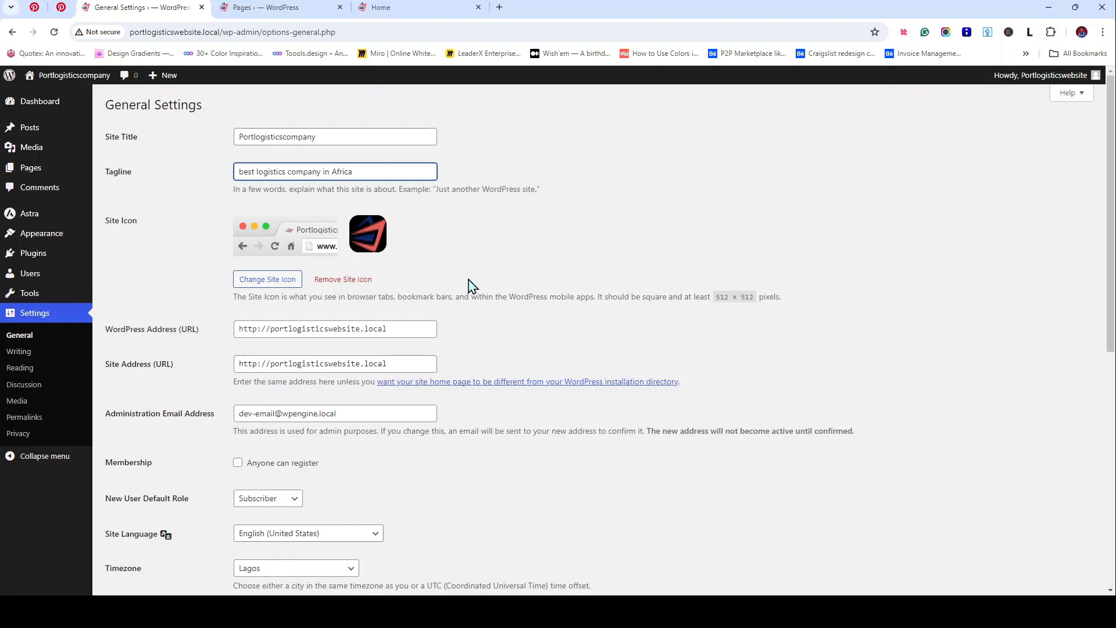
pyautogui.scroll(-8, 463, 264)
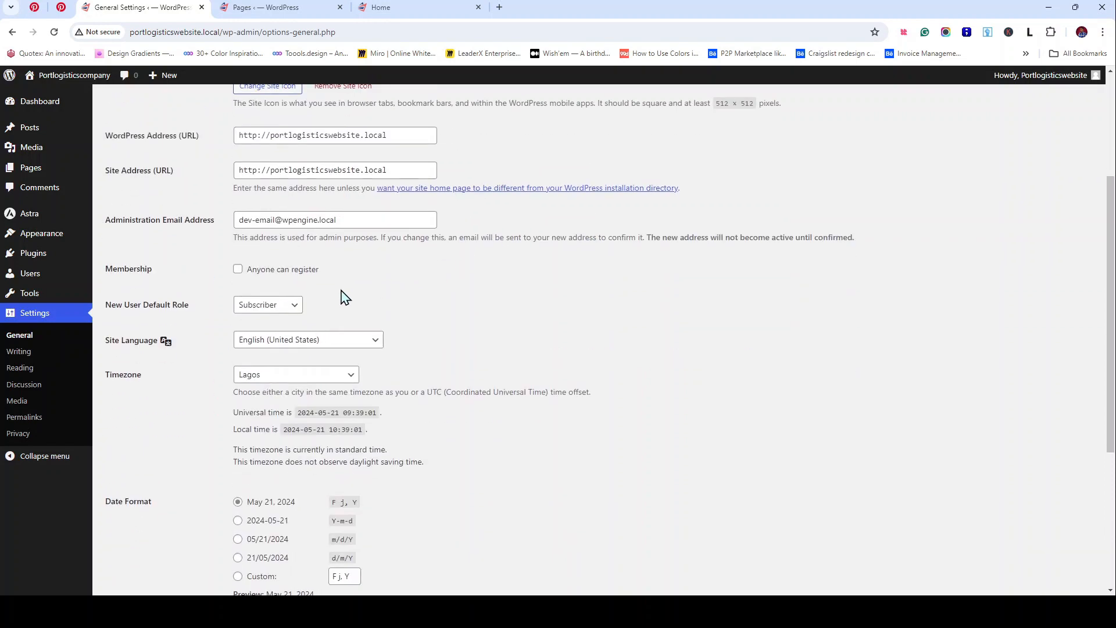
pyautogui.click(132, 542)
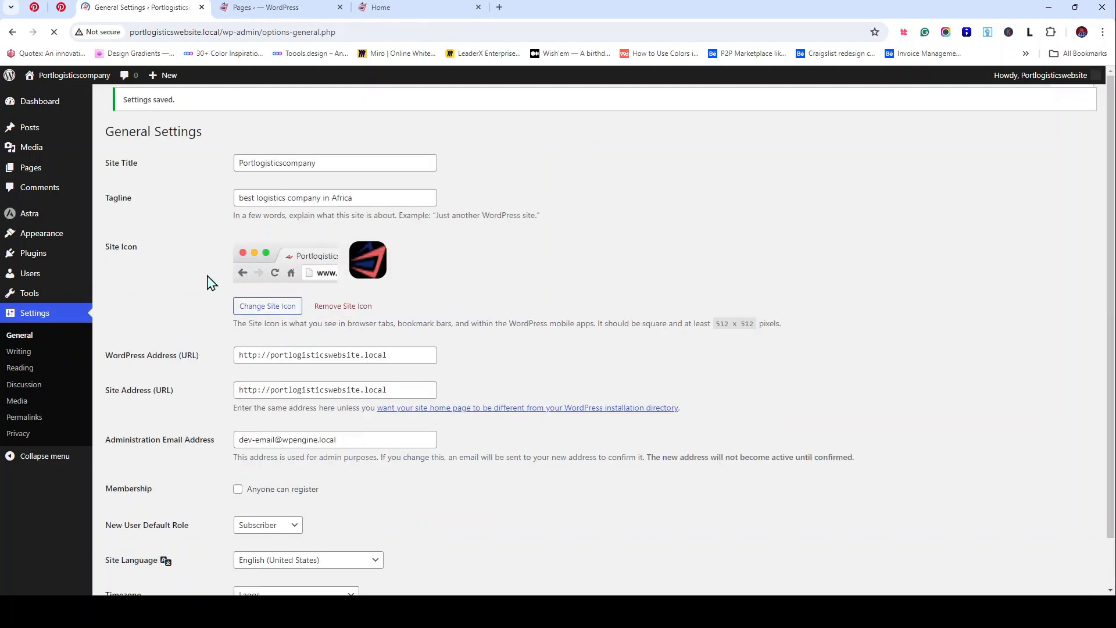
# Step: Reload the live Home page to check the new site title, then return to General Settings
pyautogui.click(405, 16)
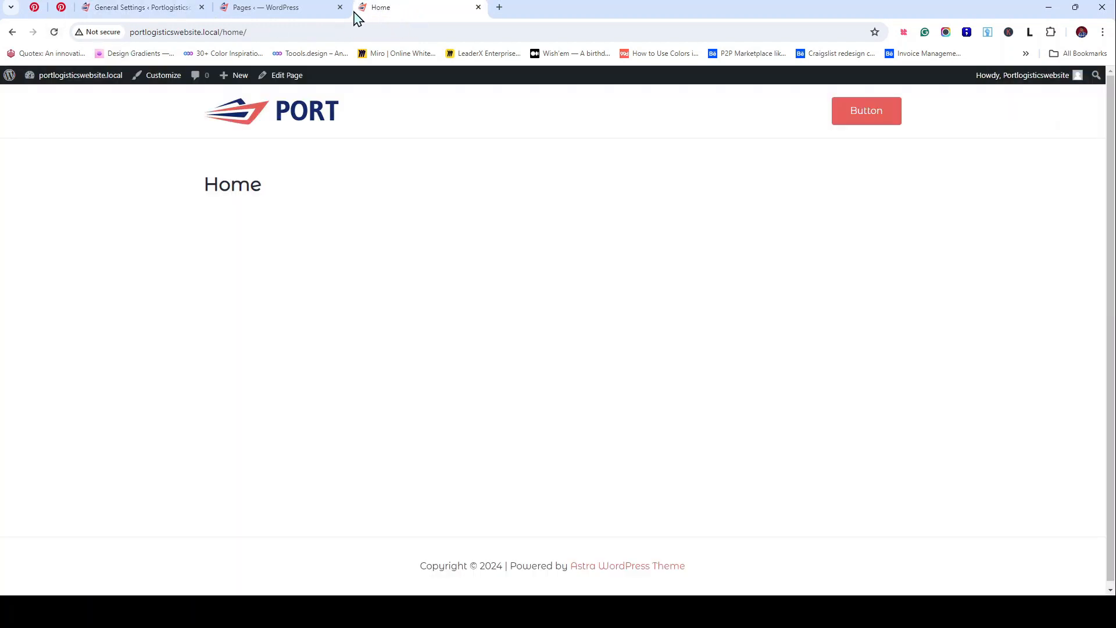
pyautogui.click(54, 32)
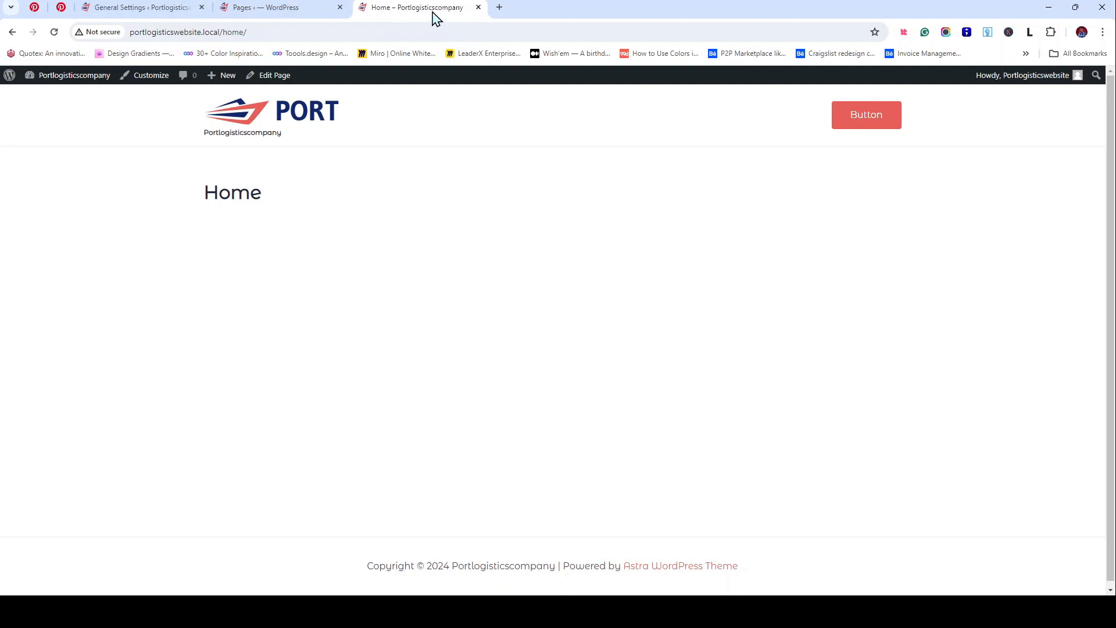
pyautogui.click(156, 9)
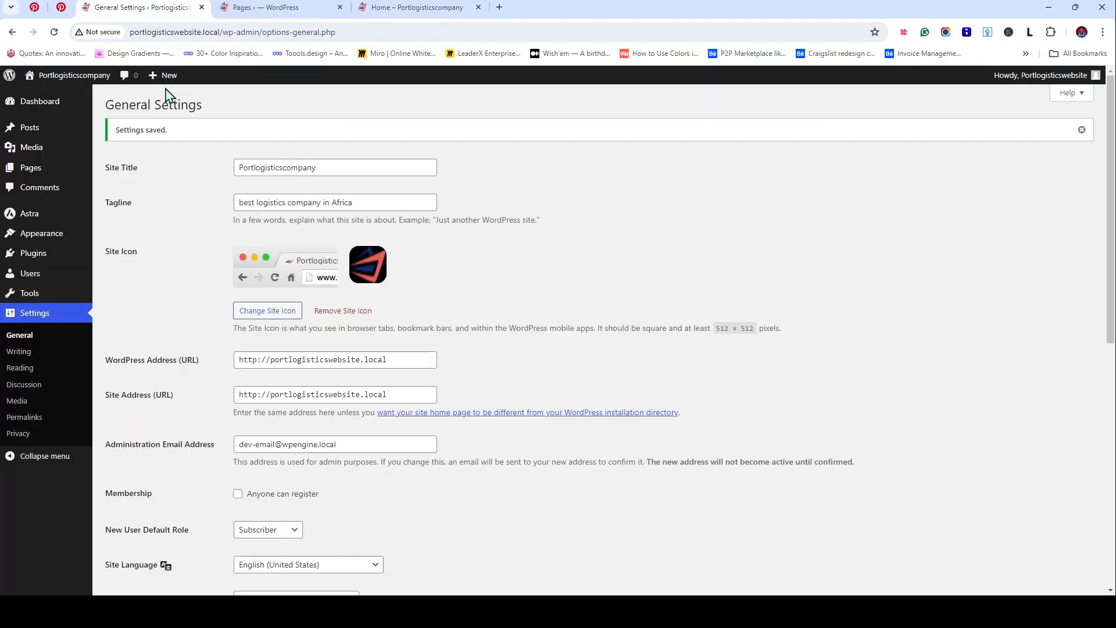
pyautogui.scroll(-2, 186, 205)
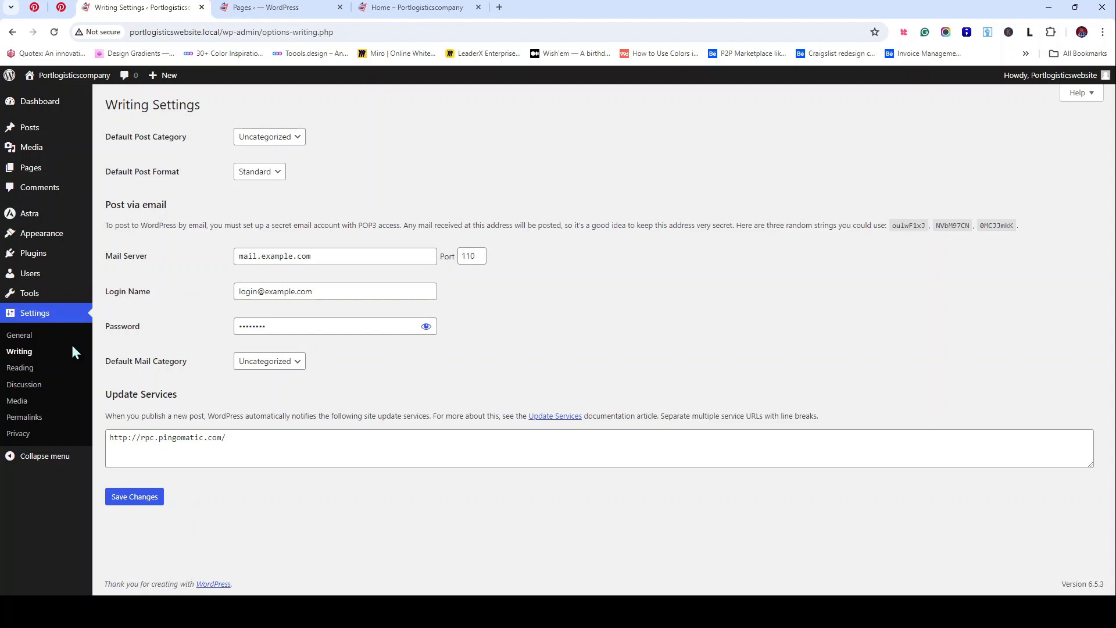
# Step: In Reading settings, set the homepage to the static page Home and save
pyautogui.click(20, 368)
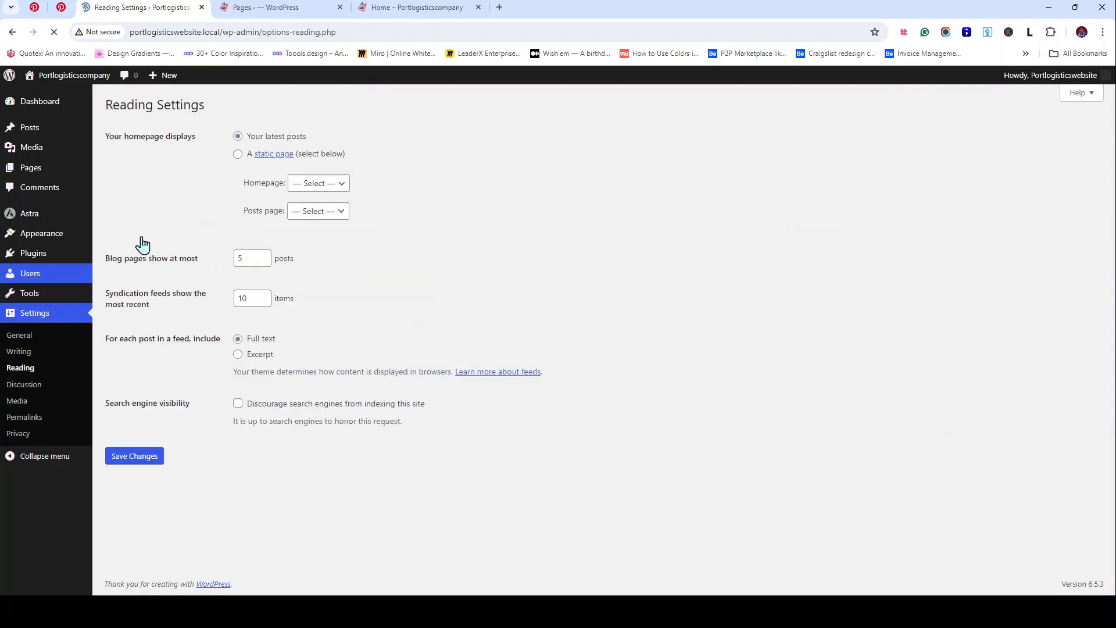
pyautogui.click(238, 155)
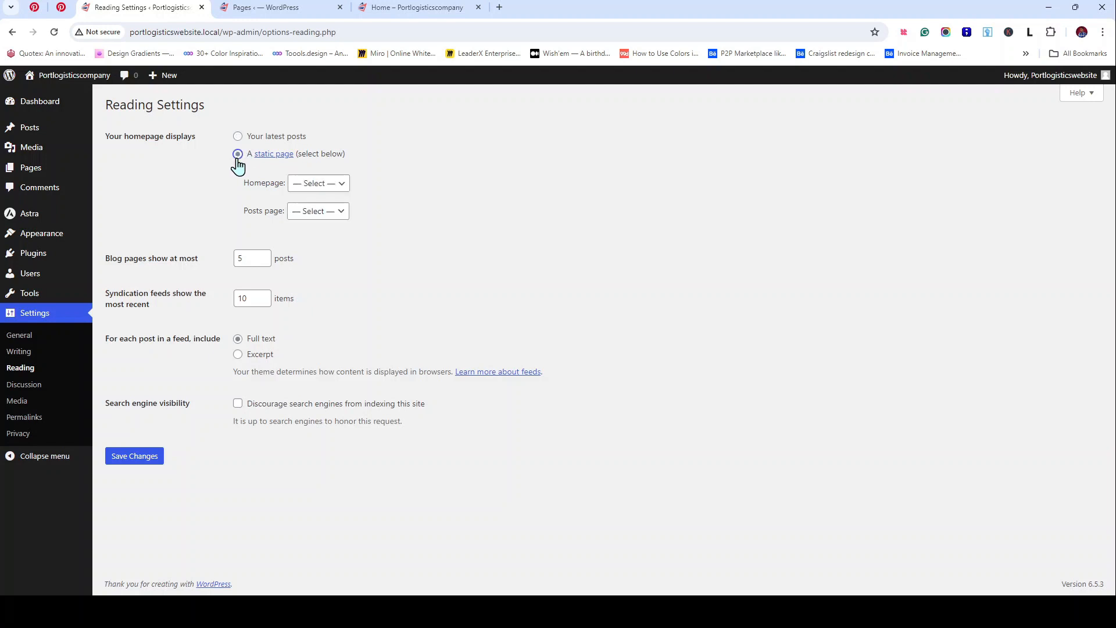
pyautogui.click(315, 187)
pyautogui.click(316, 198)
pyautogui.click(253, 139)
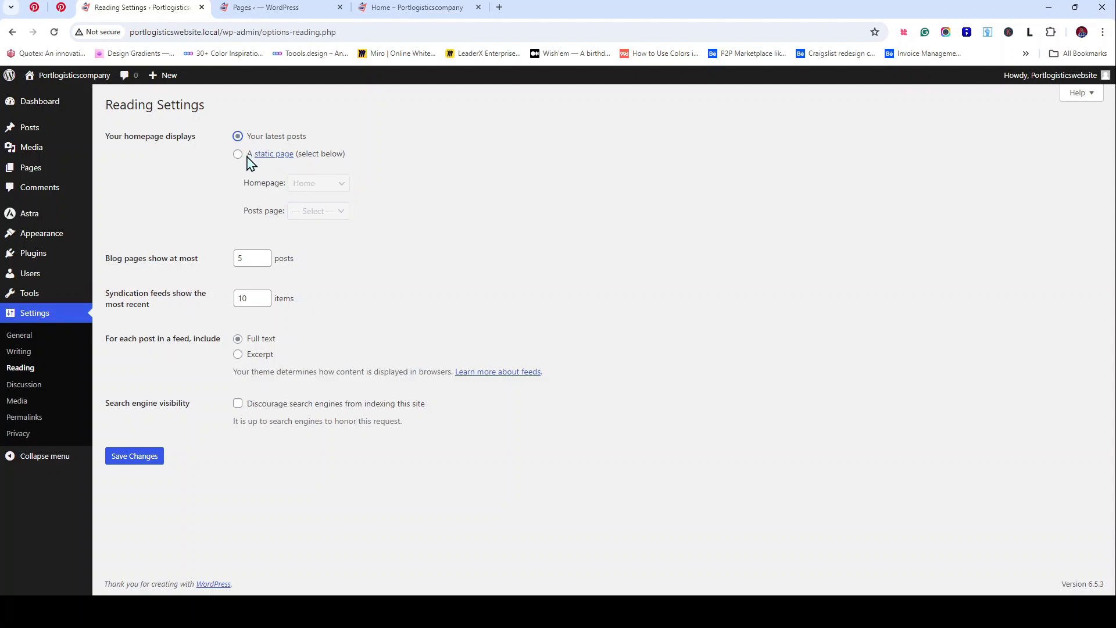
pyautogui.click(238, 154)
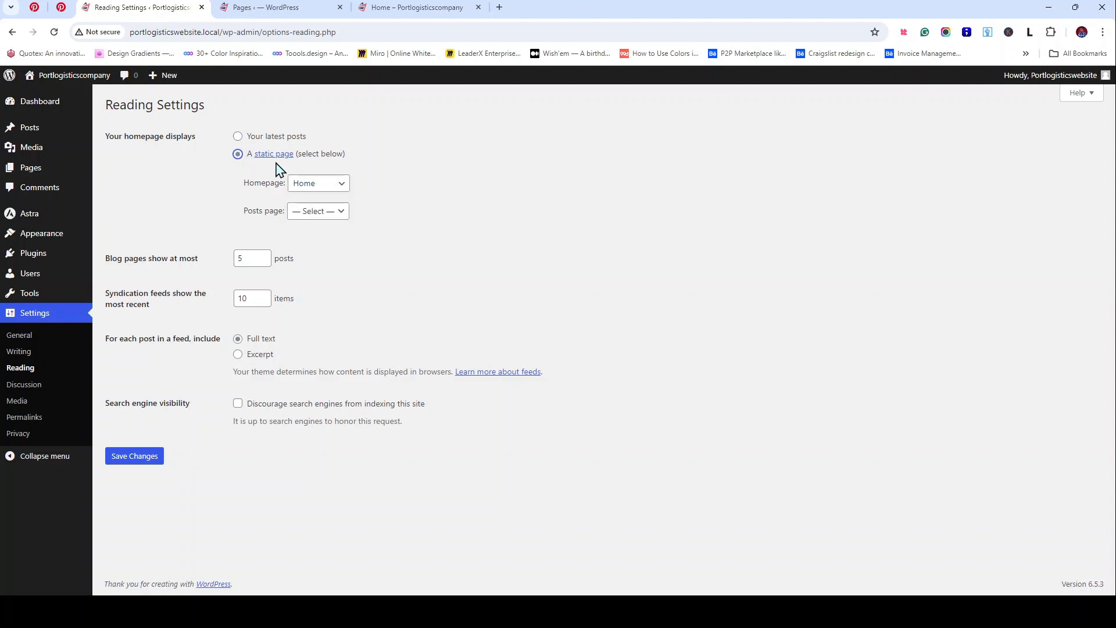
pyautogui.click(331, 192)
pyautogui.click(128, 462)
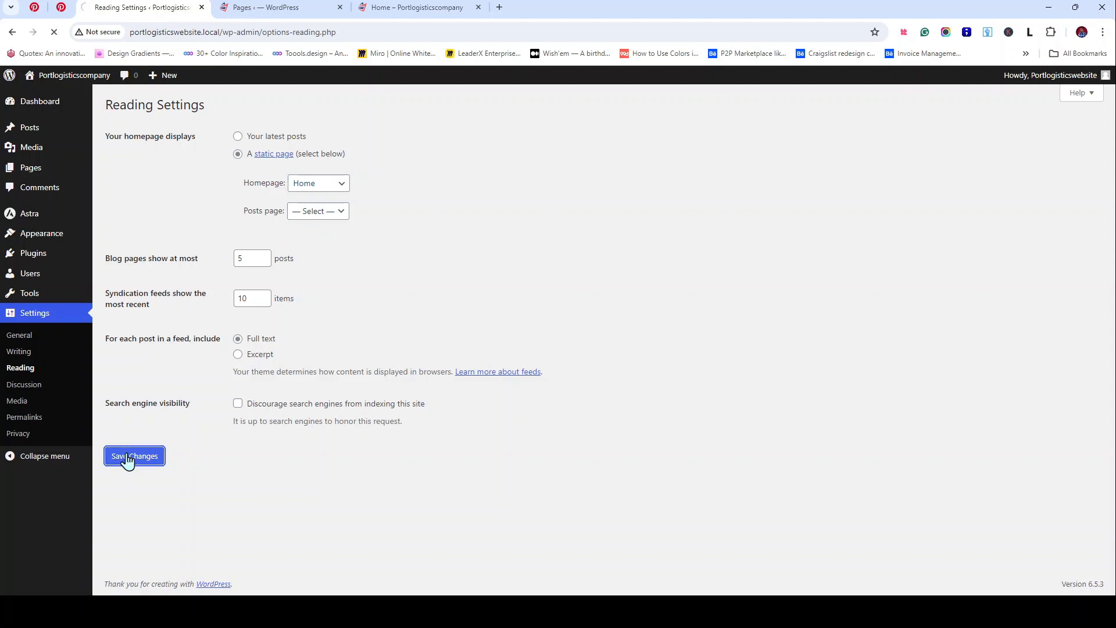
# Step: Reload the live site to confirm it shows Home, and briefly view the Astra theme site
pyautogui.click(401, 8)
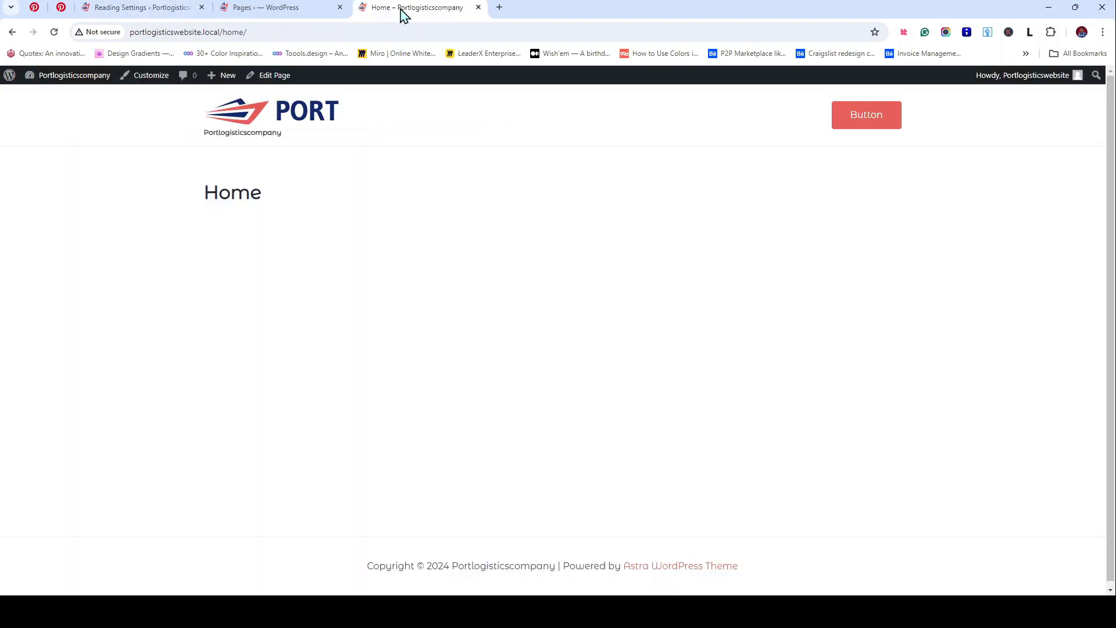
pyautogui.click(55, 33)
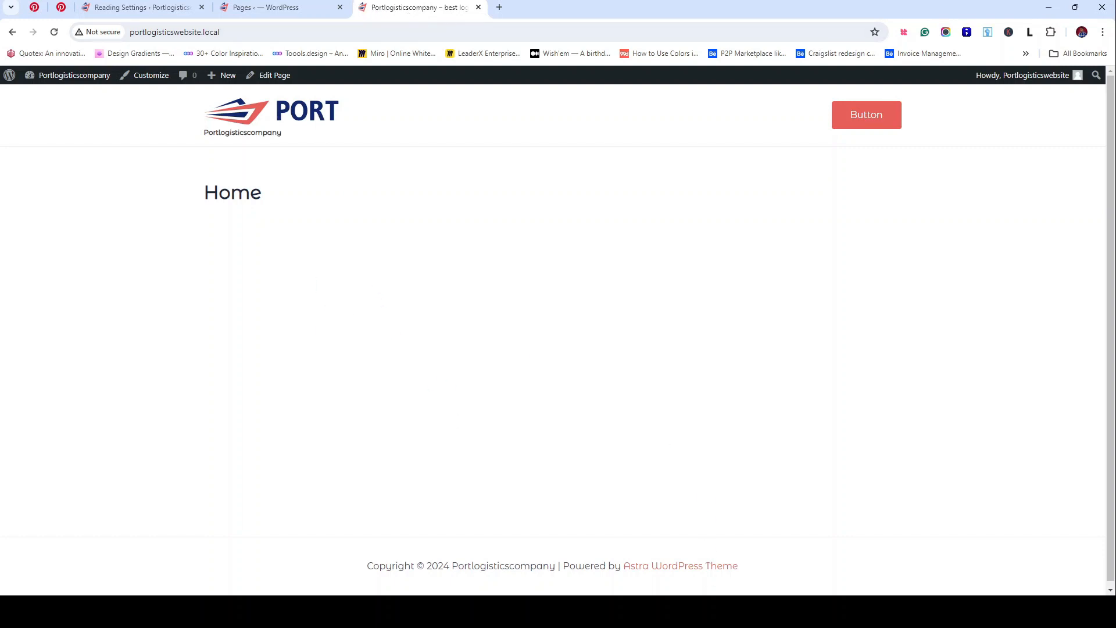
pyautogui.middleClick(672, 566)
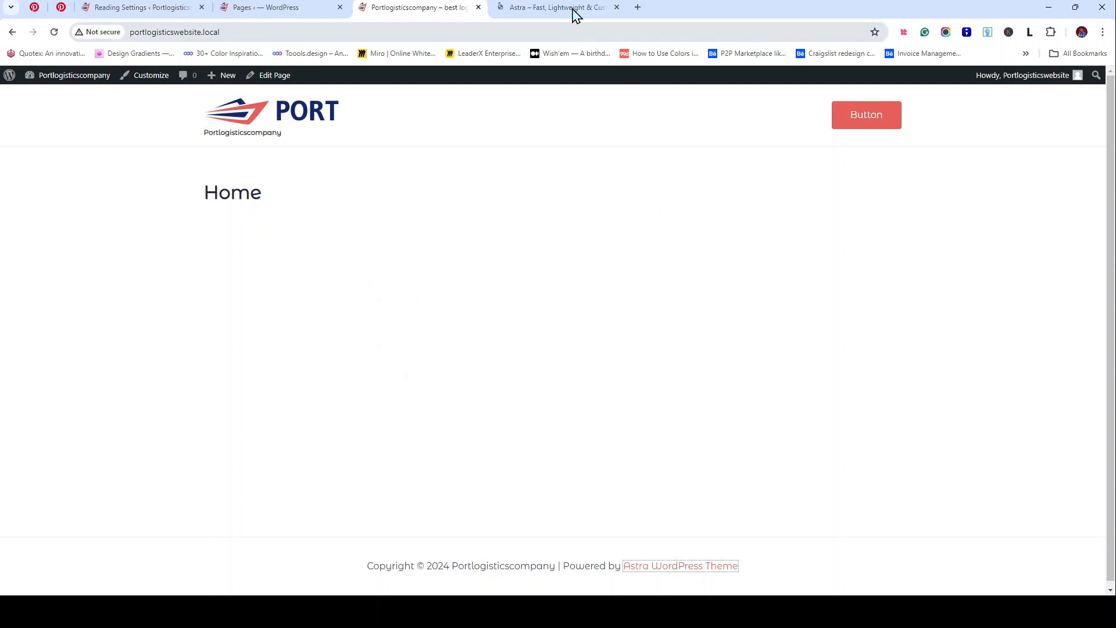
pyautogui.click(574, 11)
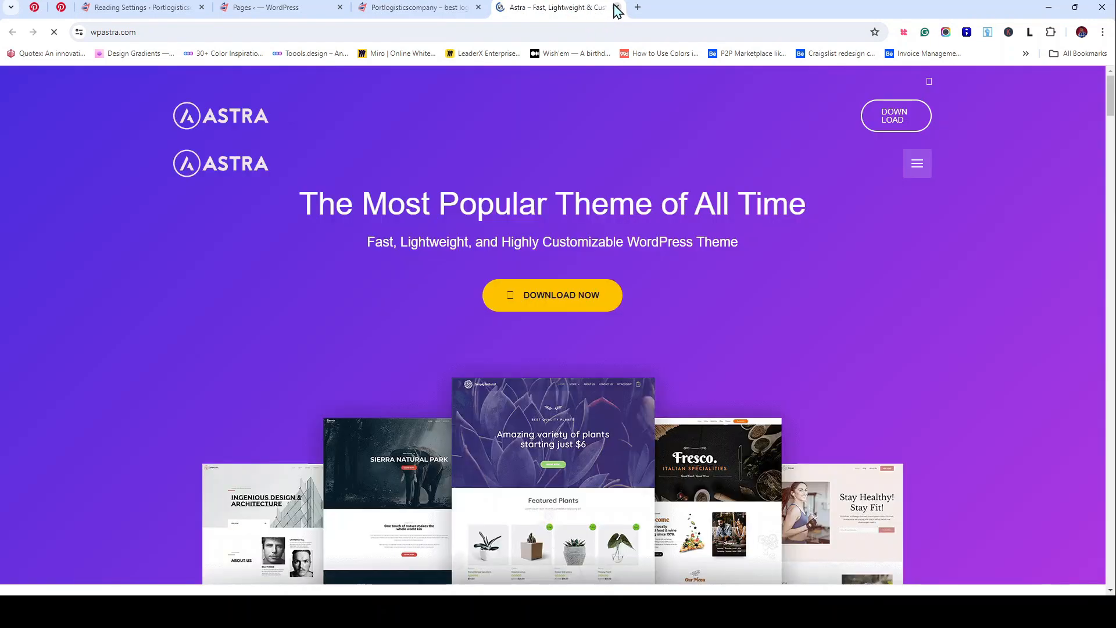
pyautogui.click(616, 9)
pyautogui.click(155, 9)
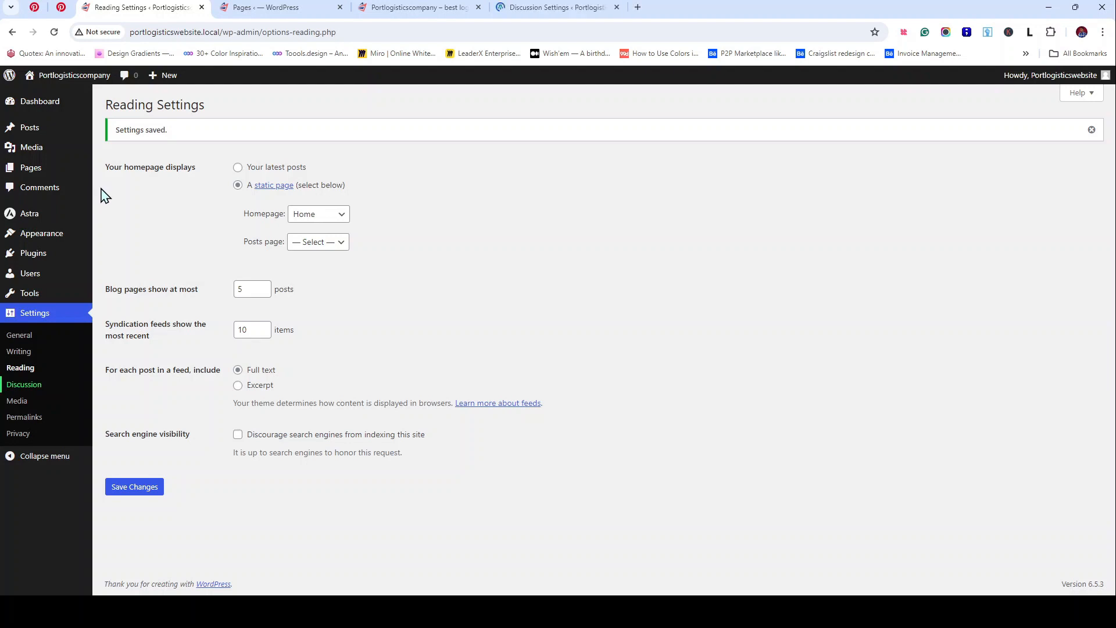
# Step: Look over the Discussion Settings, close that tab, and go to the admin Dashboard
pyautogui.click(542, 8)
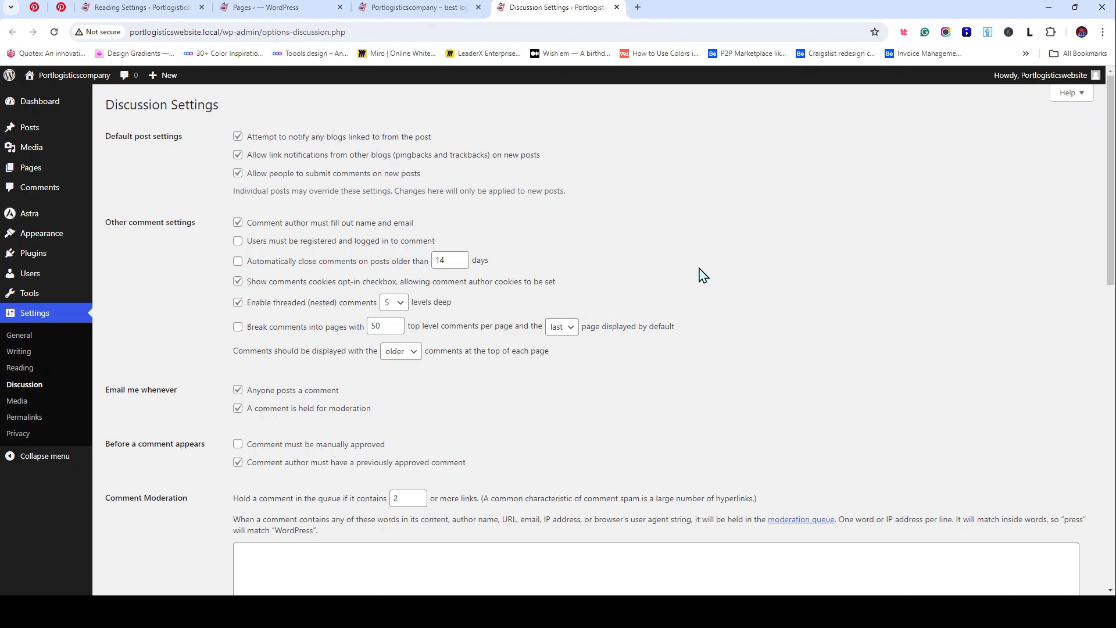
pyautogui.scroll(-1, 583, 302)
pyautogui.scroll(-3, 583, 302)
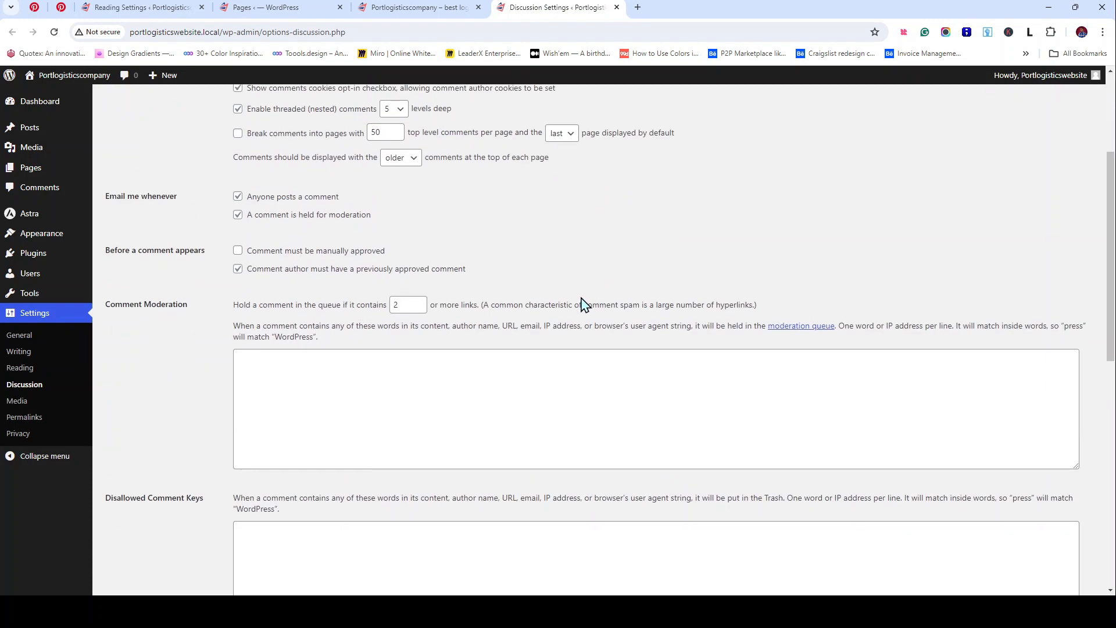
pyautogui.scroll(4, 583, 302)
pyautogui.click(617, 7)
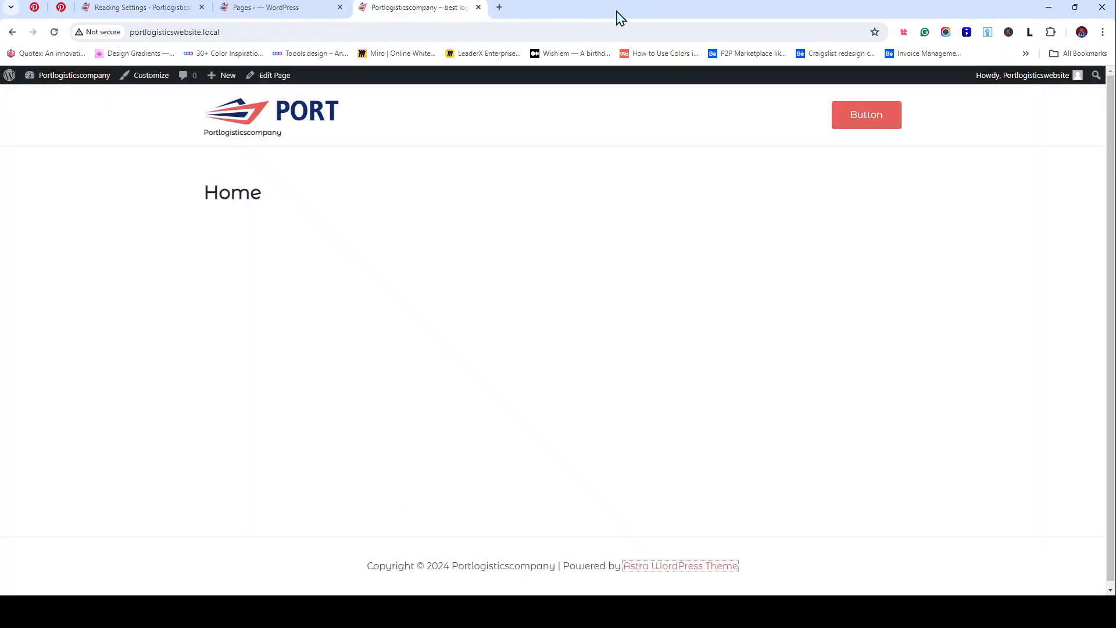
pyautogui.click(180, 10)
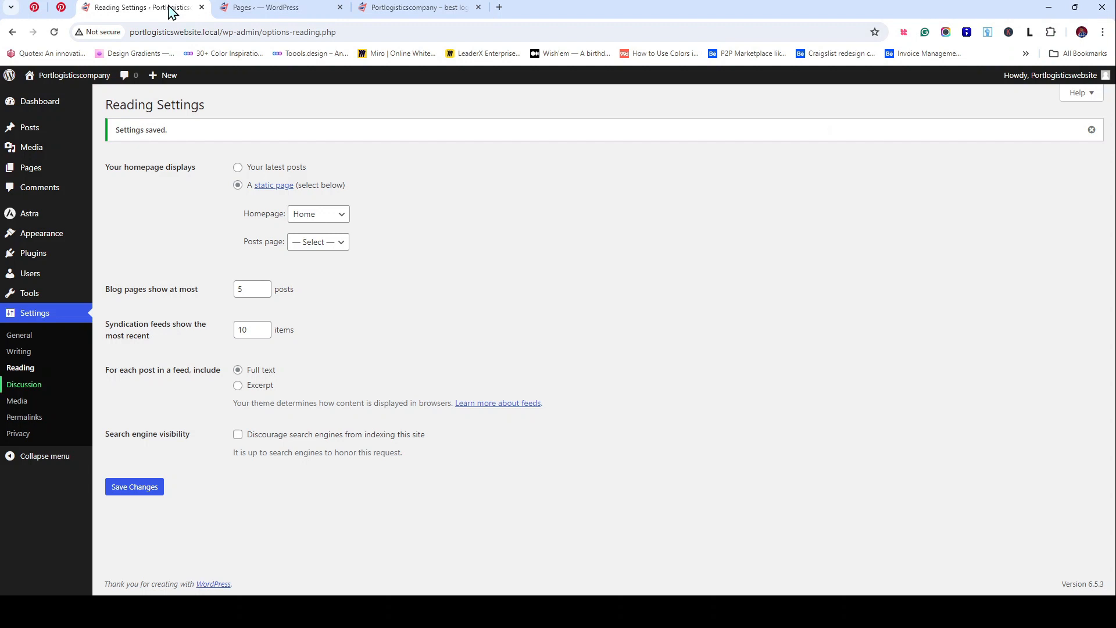
pyautogui.click(50, 102)
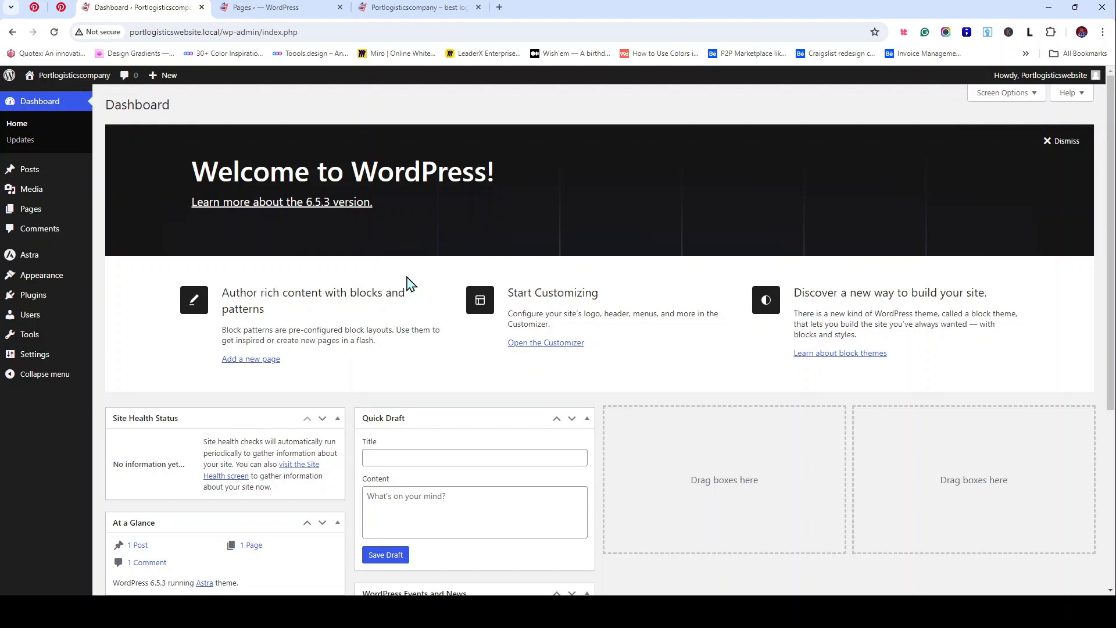
# Step: Switch to the Pages list to reach the Home page's editor
pyautogui.click(548, 611)
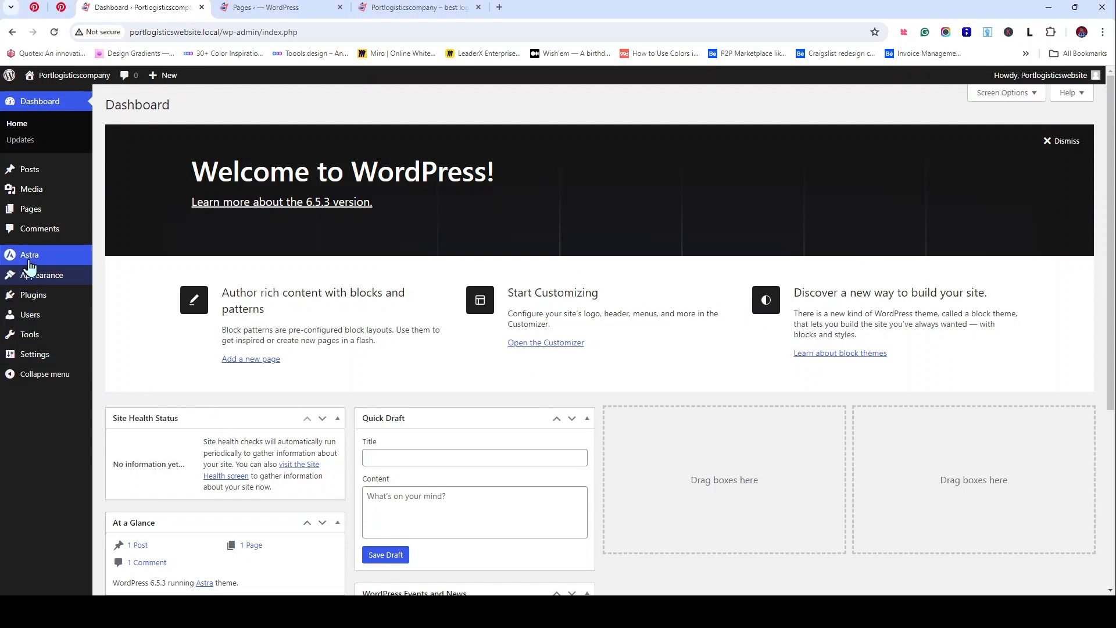
pyautogui.click(263, 8)
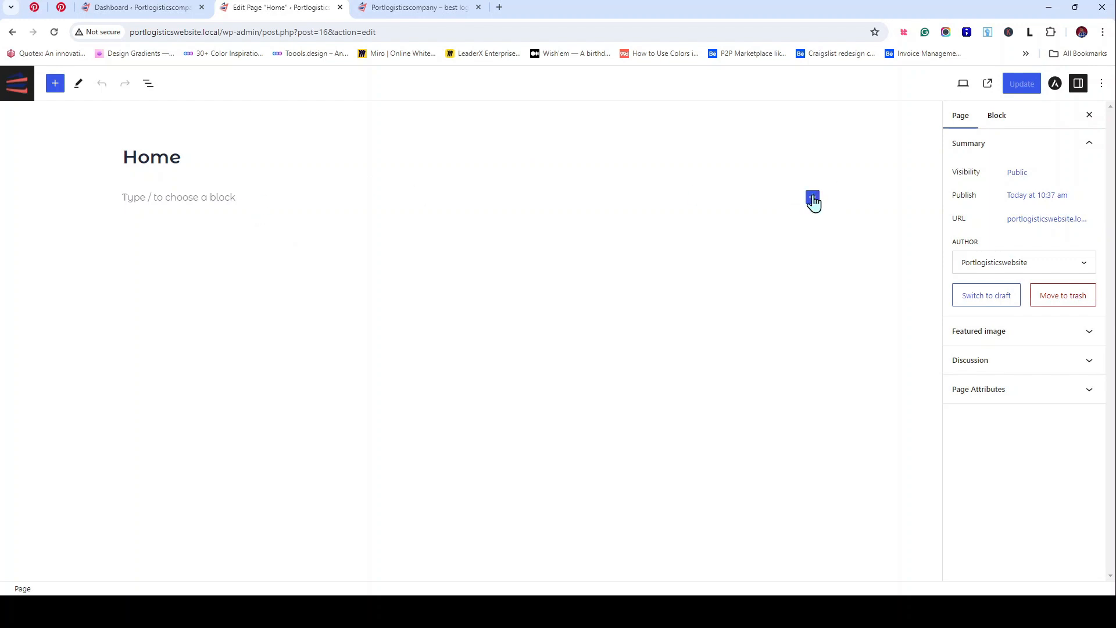
# Step: Add the heading 'This is our first heading.' under the Home title and update the page
pyautogui.click(812, 199)
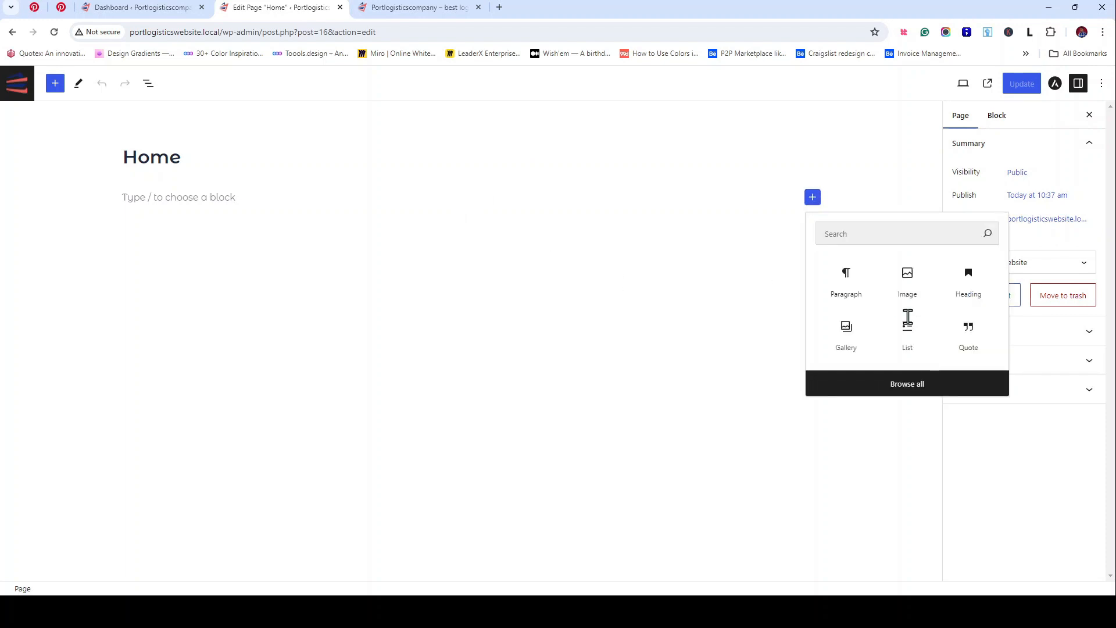
pyautogui.moveTo(957, 292); pyautogui.dragTo(288, 273)
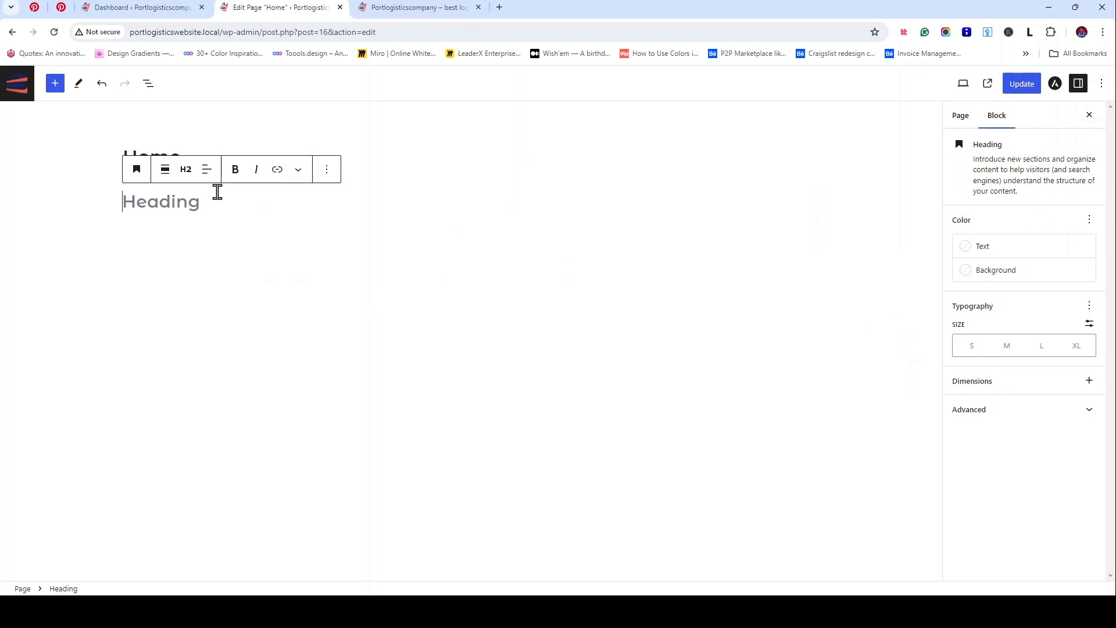
pyautogui.write('This is our first heading.')
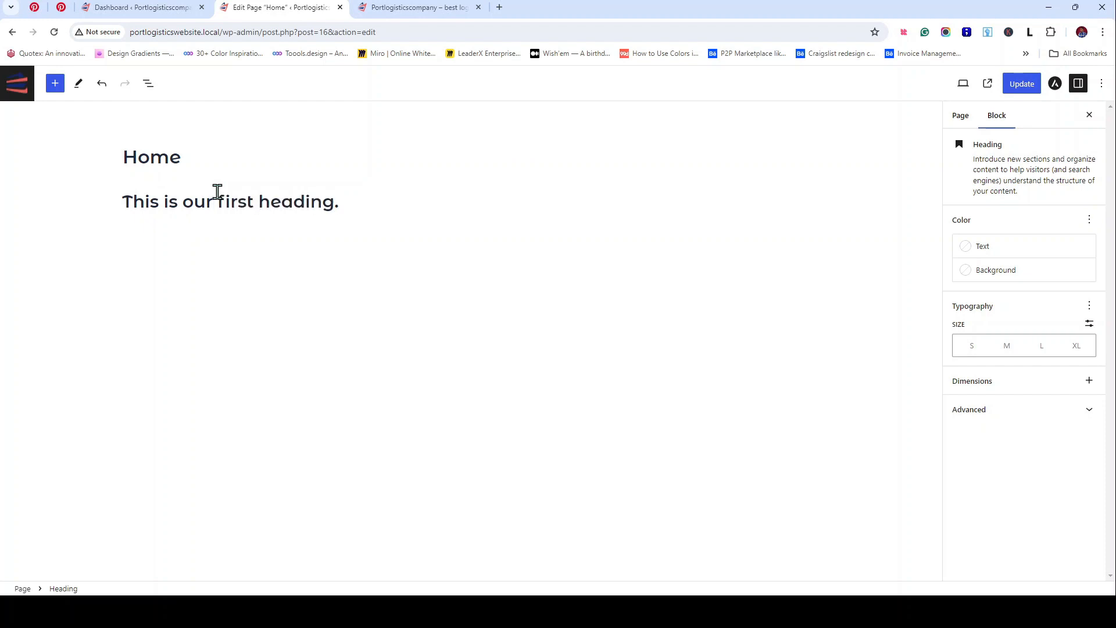
pyautogui.click(1032, 91)
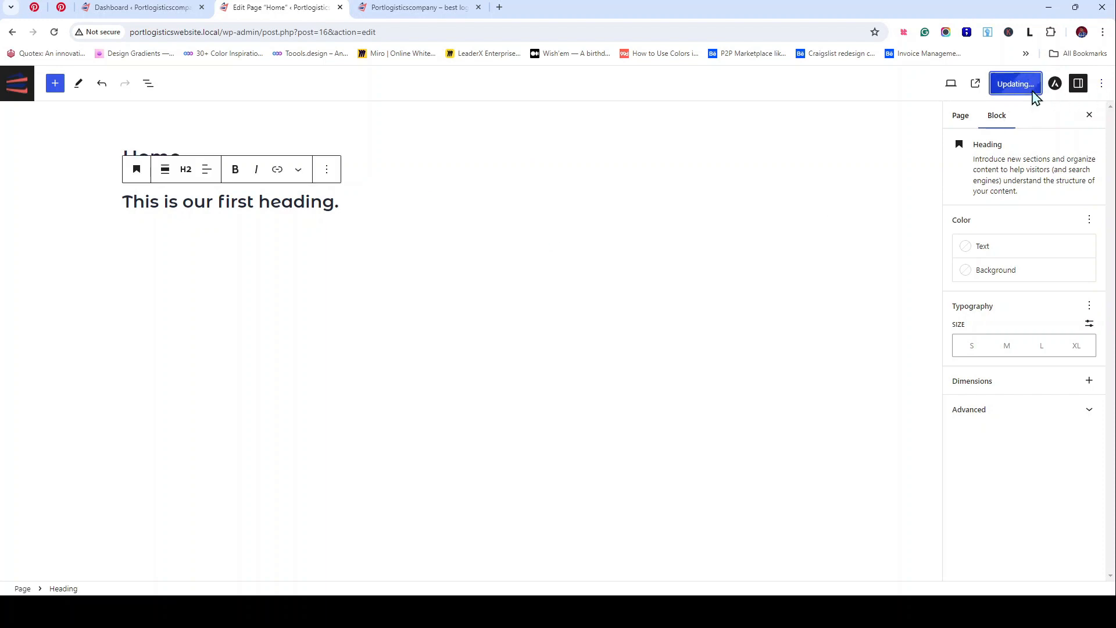
# Step: Check the new heading on the live site, then return to the editor
pyautogui.click(411, 7)
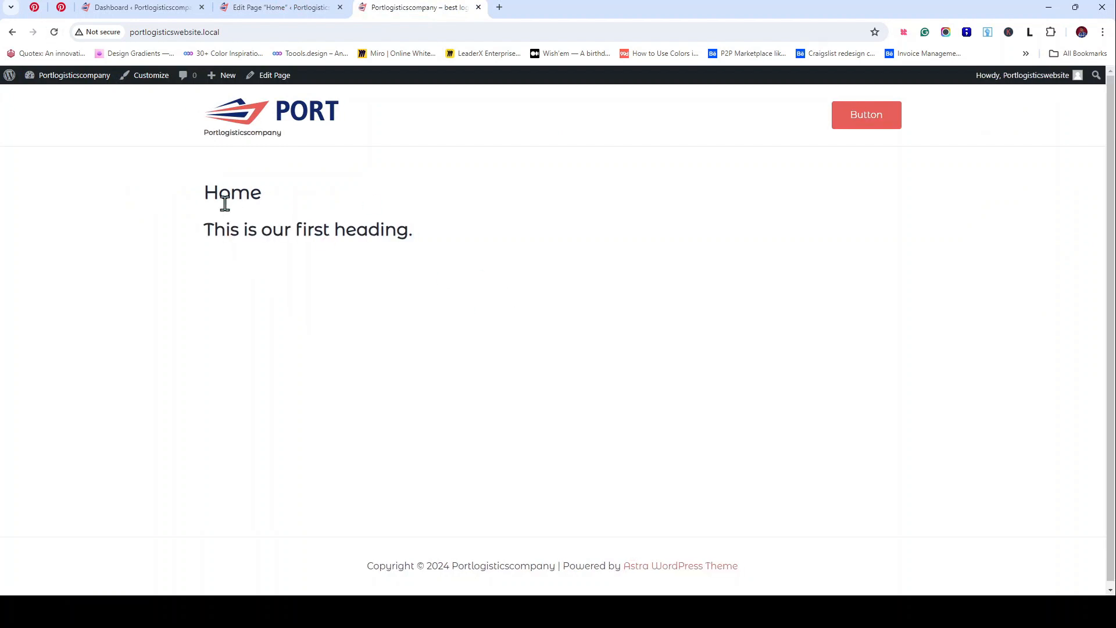
pyautogui.click(281, 7)
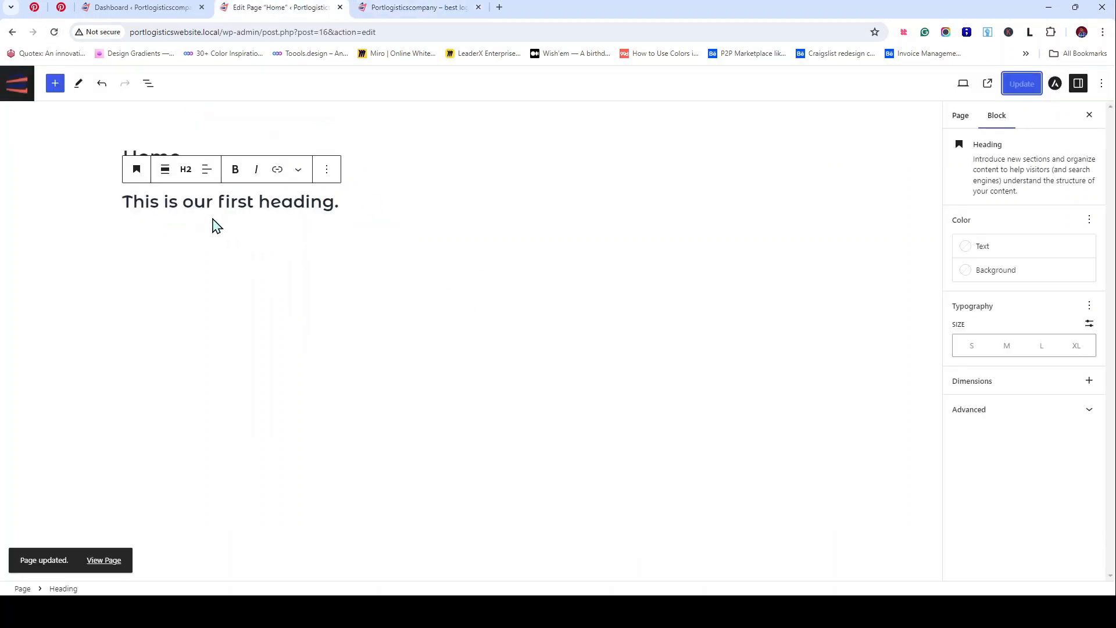
pyautogui.click(329, 255)
pyautogui.click(344, 202)
pyautogui.click(812, 228)
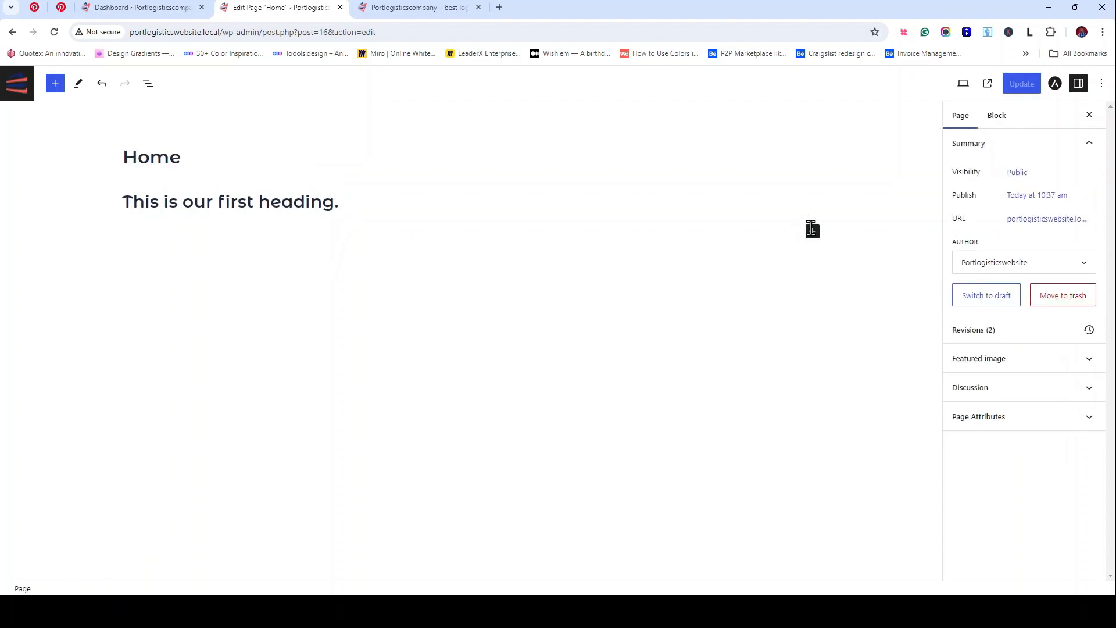
# Step: Add a paragraph below the heading filled with pasted lorem ipsum text
pyautogui.click(812, 231)
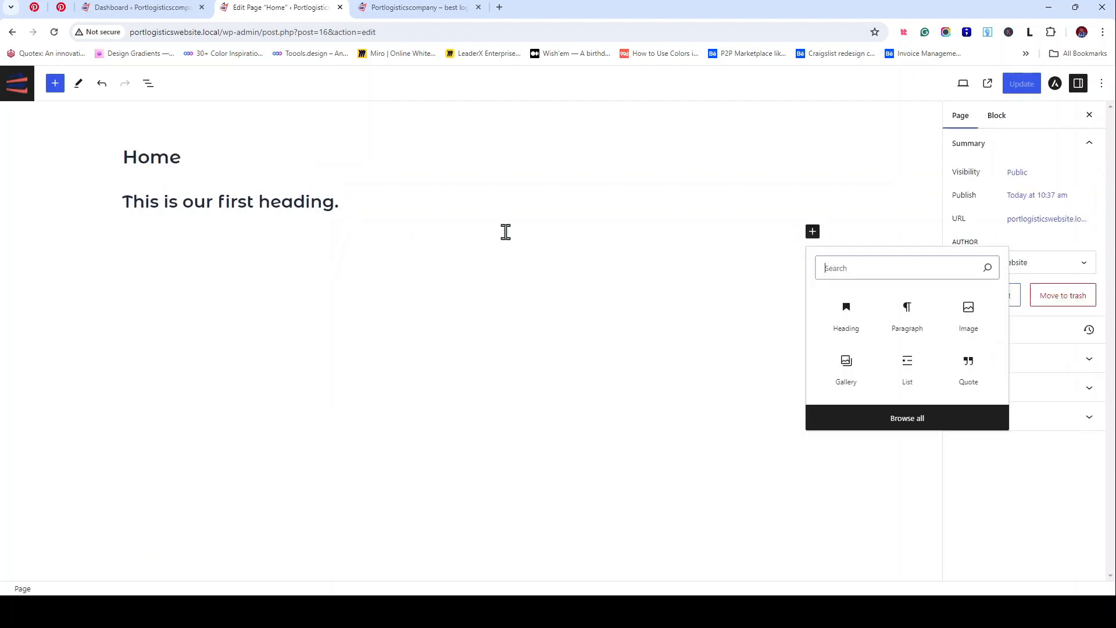
pyautogui.click(908, 325)
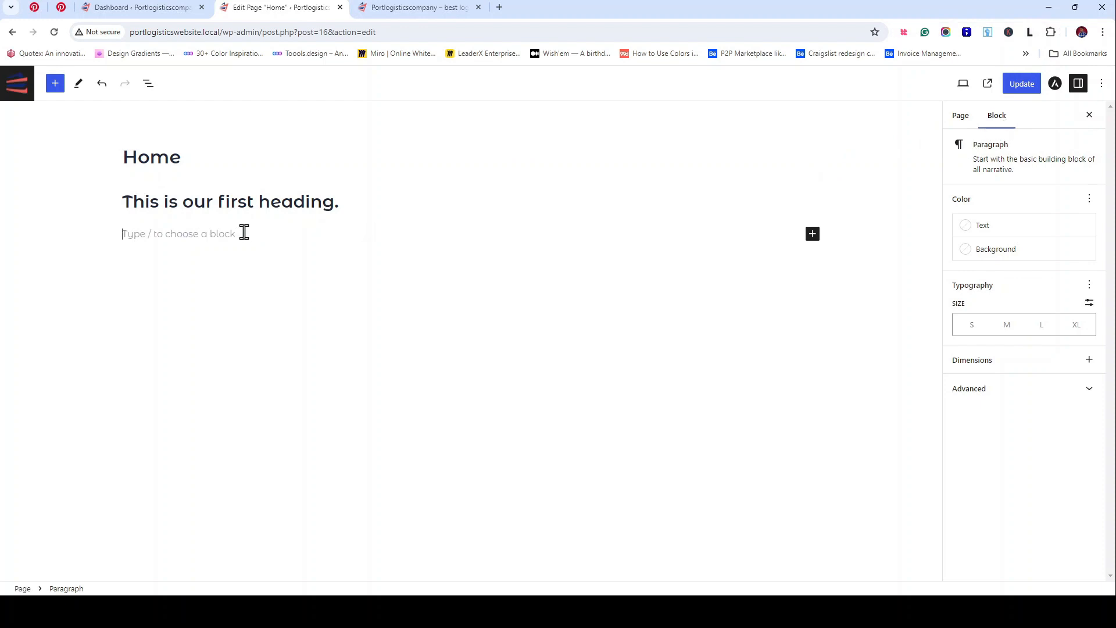
pyautogui.hotkey('ctrl', 'v')
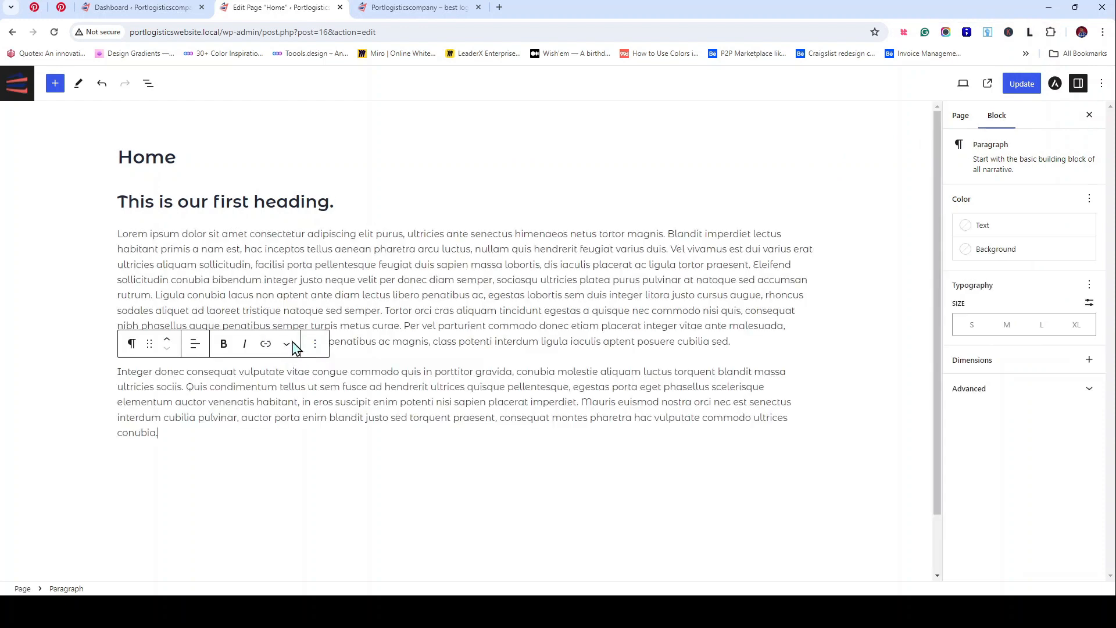
# Step: Duplicate the heading and move the copy down below the two lorem paragraphs
pyautogui.click(325, 206)
pyautogui.click(356, 169)
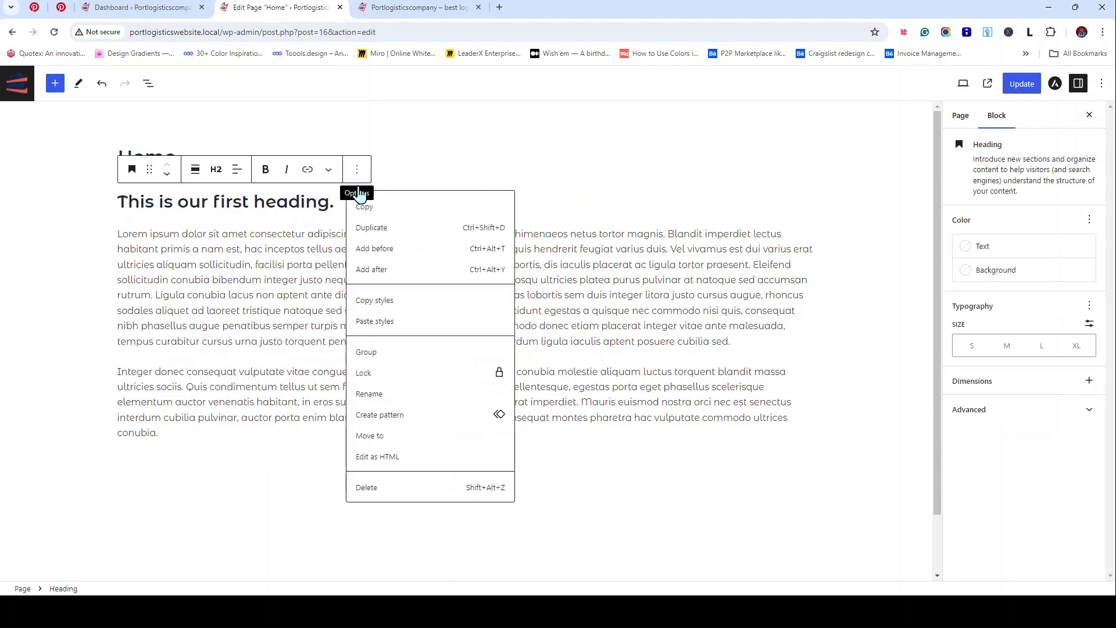
pyautogui.click(370, 230)
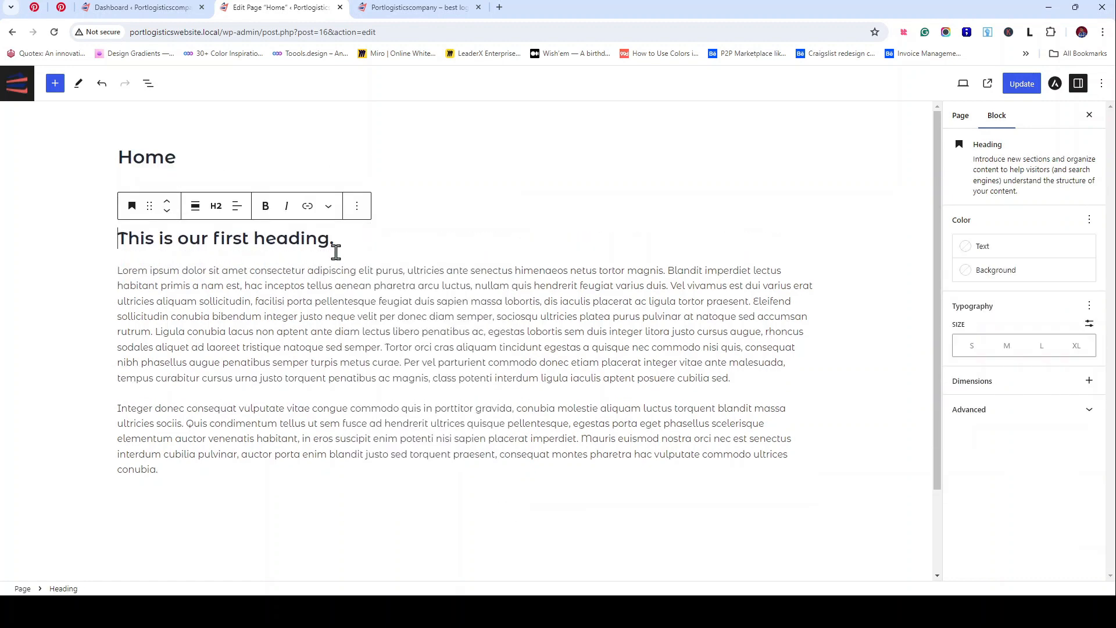
pyautogui.click(357, 208)
pyautogui.moveTo(129, 239); pyautogui.dragTo(134, 285)
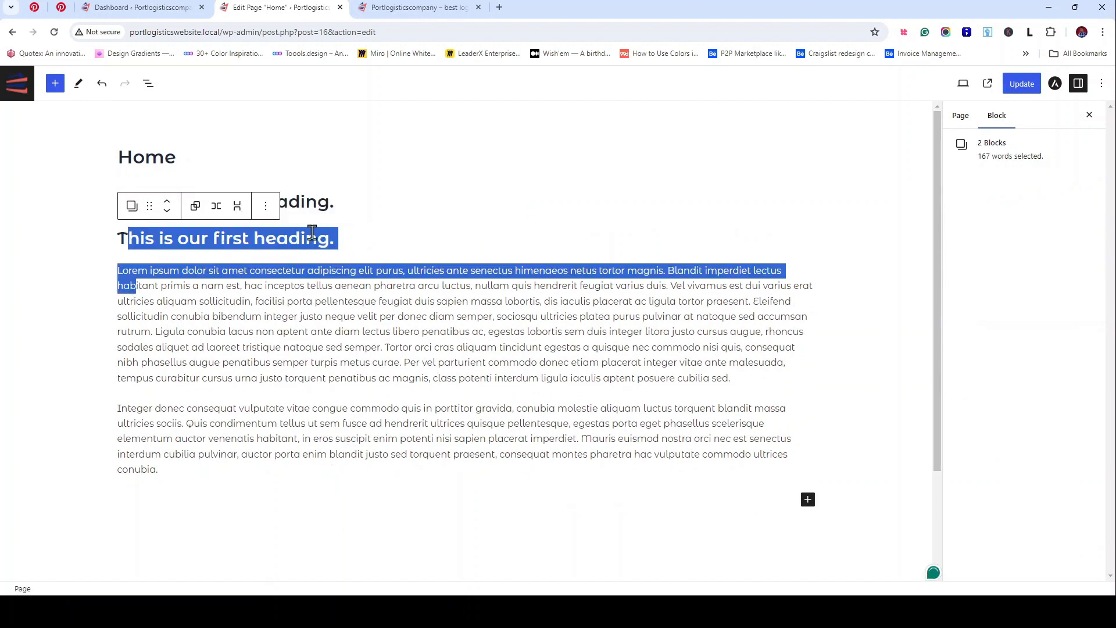
pyautogui.moveTo(312, 232); pyautogui.dragTo(305, 233)
pyautogui.click(330, 207)
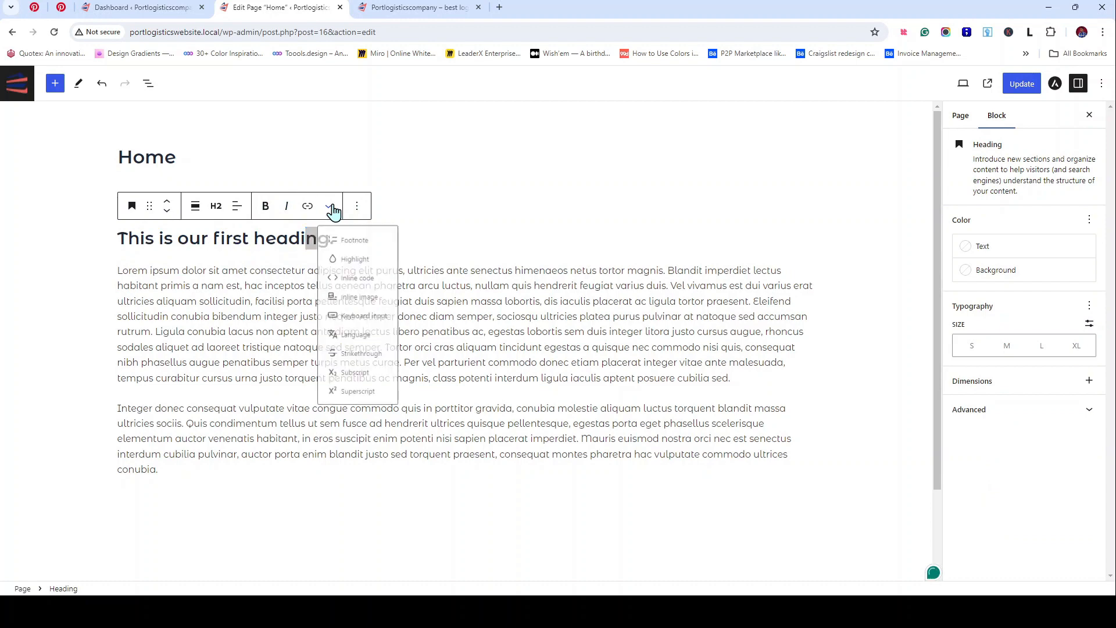
pyautogui.click(356, 206)
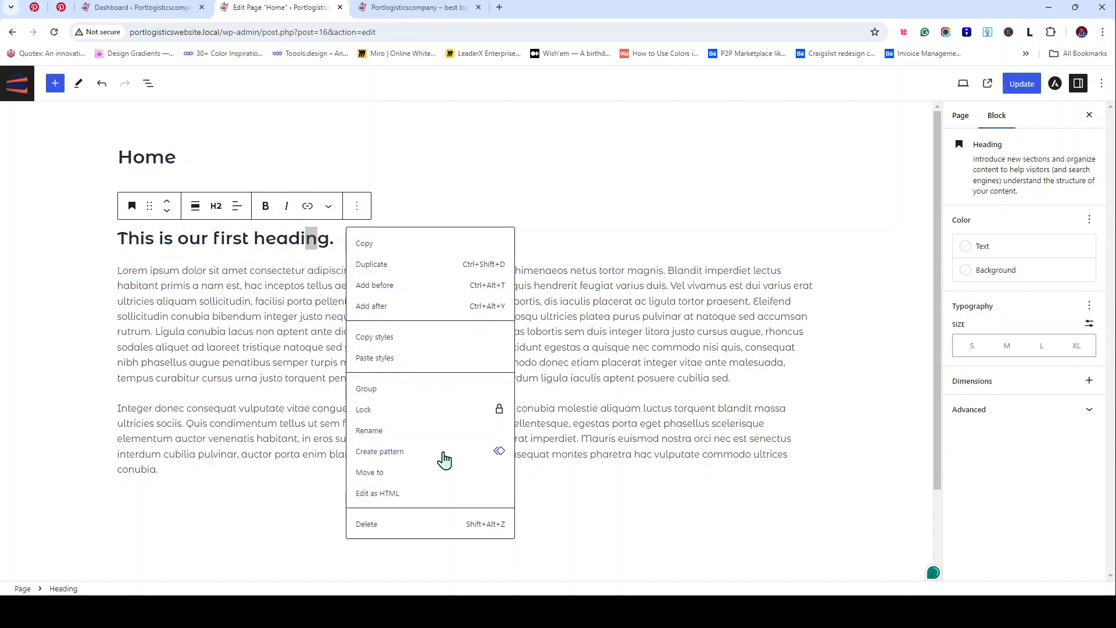
pyautogui.click(328, 207)
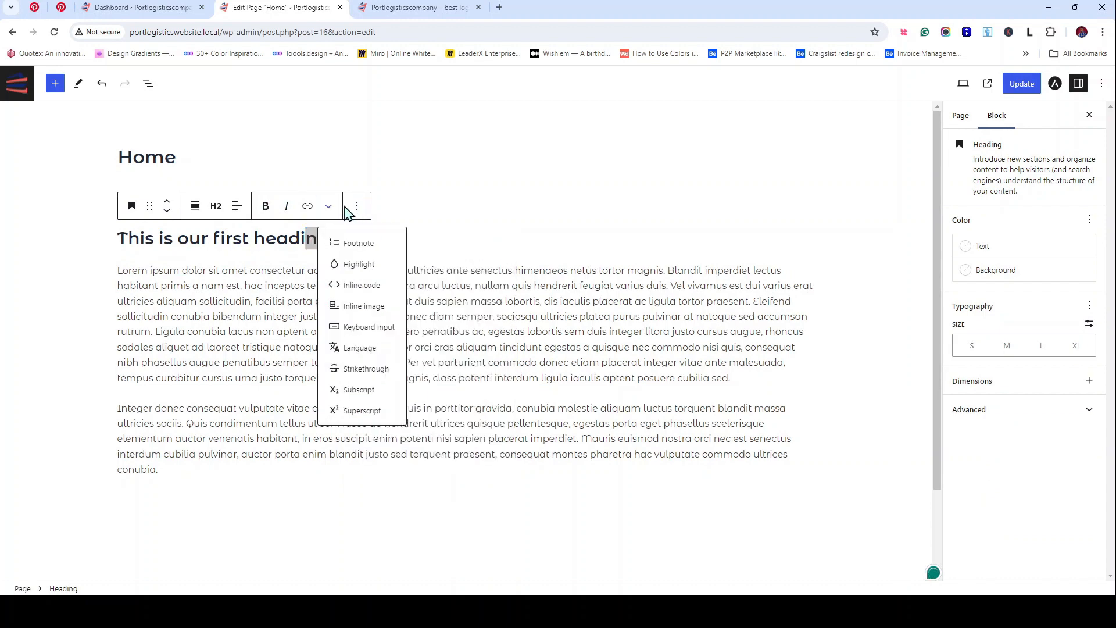
pyautogui.click(167, 212)
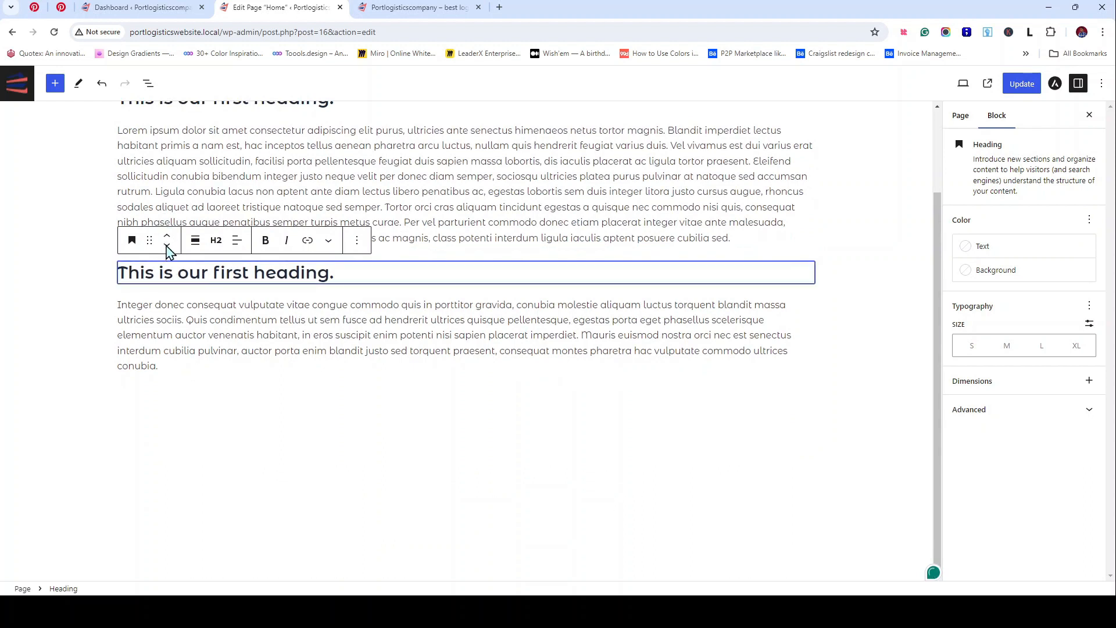
pyautogui.click(167, 249)
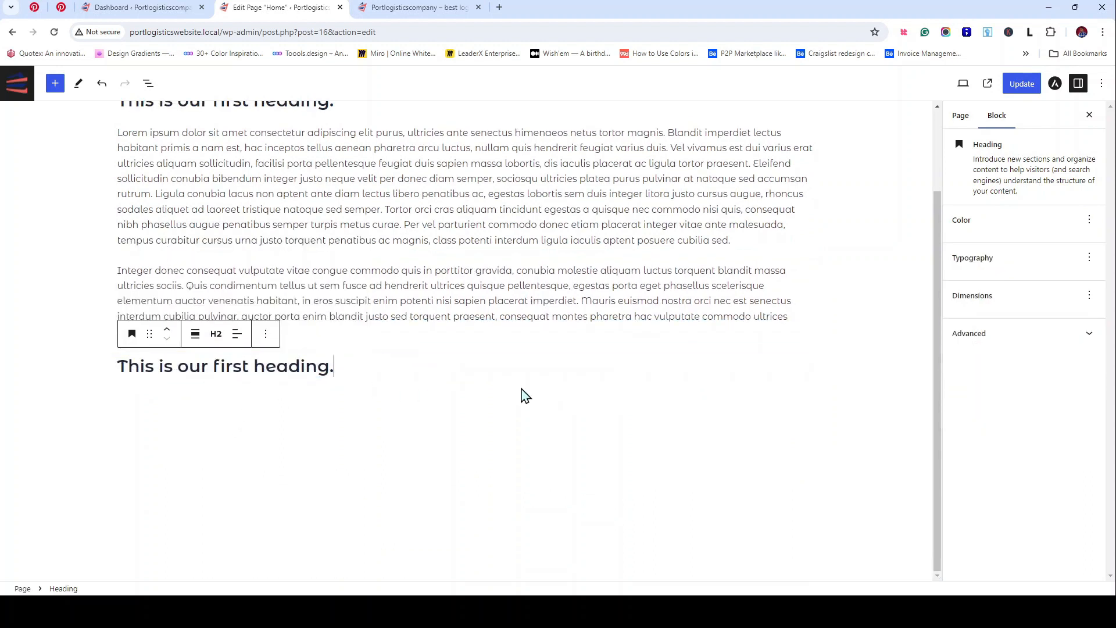
pyautogui.click(700, 447)
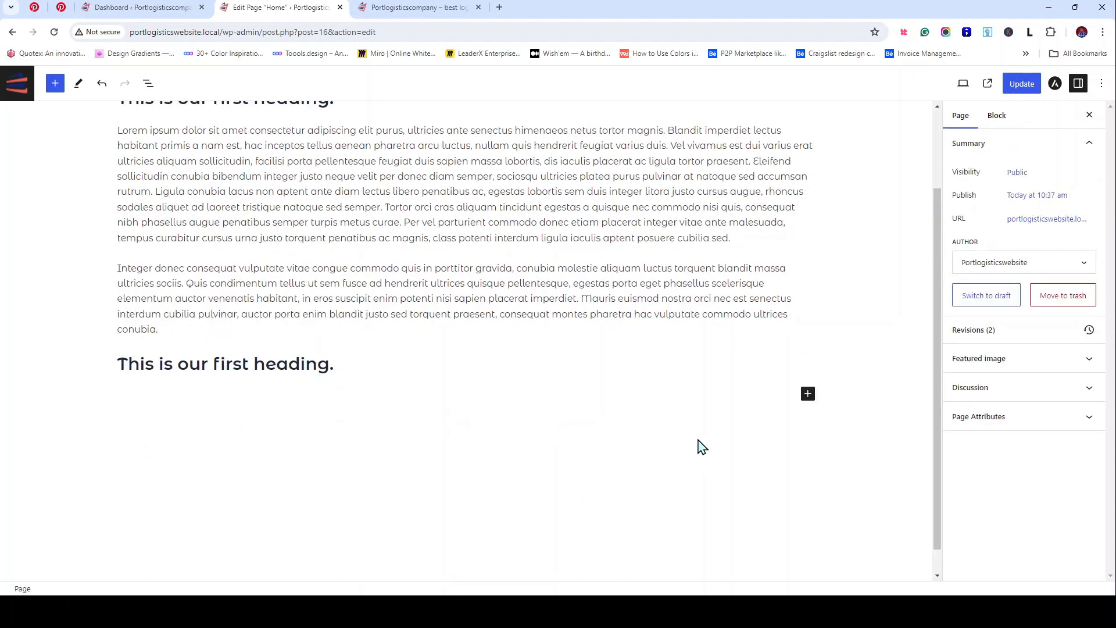
# Step: Add a paragraph under the copied heading with two pasted lorem ipsum paragraphs
pyautogui.click(808, 394)
pyautogui.click(841, 477)
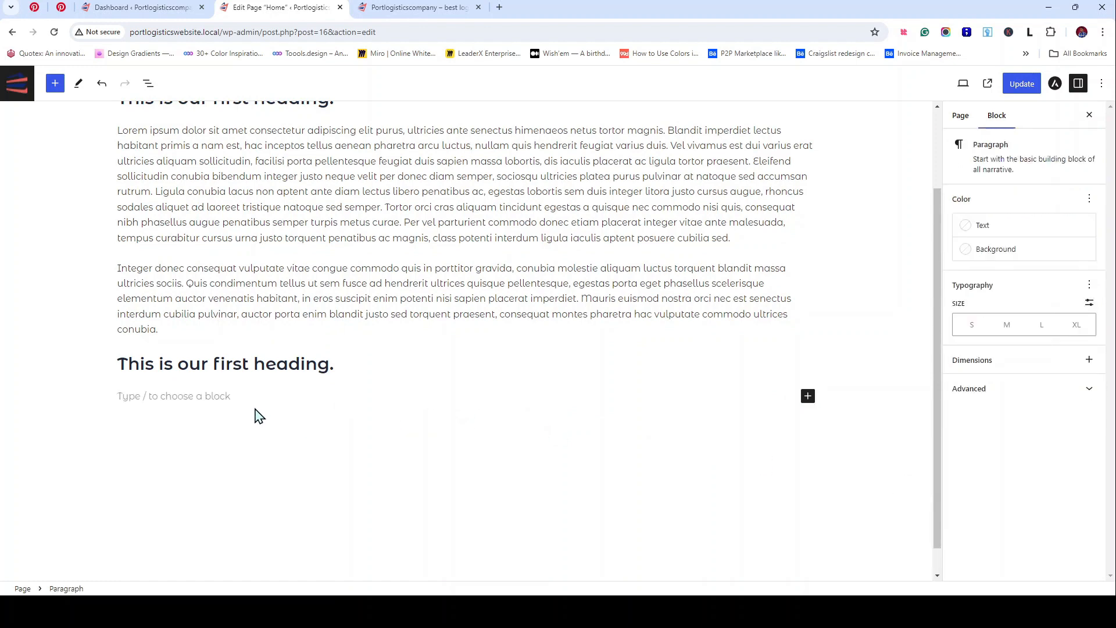
pyautogui.write('Lorem ipsum dolor sit amet consectetur adipiscing elit purus, ultricies ante senectus himenaeos netus tortor magnis. Blandit imperdiet lectus habitant primis a nam est, hac inceptos tellus aenean pharetra arcu luctus, nullam quis hendrerit feugiat varius duis. Vel vivamus est dui varius erat ultricies aliquam sollicitudin, facilisi porta pellentesque feugiat duis sapien massa lobortis, dis iaculis placerat ac ligula tortor praesent. Eleifend sollicitudin conubia bibendum integer justo neque velit per donec diam semper, sociosqu ultricies platea purus pulvinar at natoque sed accumsan rutrum. Ligula conubia lacus non aptent ante diam lectus libero penatibus ac, egestas lobortis sem duis integer litora justo cursus augue, rhoncus sodales aliquet ad laoreet tristique natoque sed semper. Tortor orci cras aliquam tincidunt egestas a quisque nec commodo nisi quis, consequat nibh phasellus augue penatibus semper turpis metus curae. Per vel parturient commodo donec etiam placerat integer vitae ante malesuada, tempus curabitur cursus urna justo torquent penatibus ac magnis, class potenti interdum ligula iaculis aptent posuere cubilia sed. Integer donec consequat vulputate vitae congue commodo quis in porttitor gravida, conubia molestie aliquam luctus torquent blandit massa ultricies sociis. Quis condimentum tellus ut sem fusce ad hendrerit ultrices quisque pellentesque, egestas porta eget phasellus scelerisque elementum auctor venenatis habitant, in eros suscipit enim potenti nisi sapien placerat imperdiet. Mauris euismod nostra orci nec est senectus interdum cubilia pulvinar, auctor porta enim blandit justo sed torquent praesent, consequat montes pharetra hac vulputate commodo ultrices conubia.')
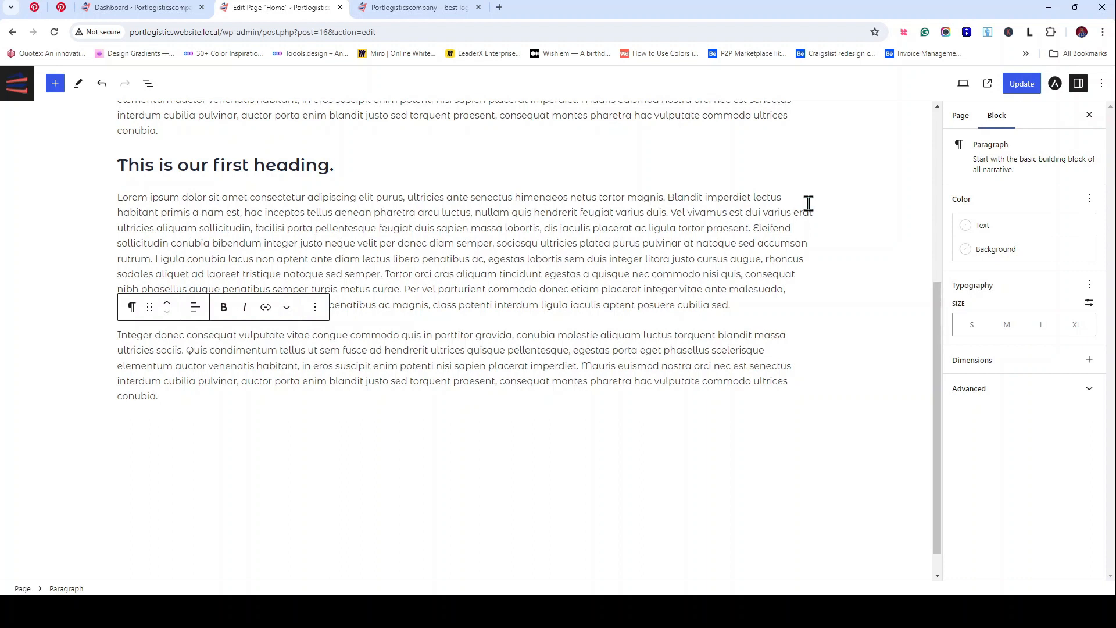
# Step: Paste two more lorem paragraphs at the end and make the last 'Integer donec…' paragraph bold
pyautogui.click(794, 426)
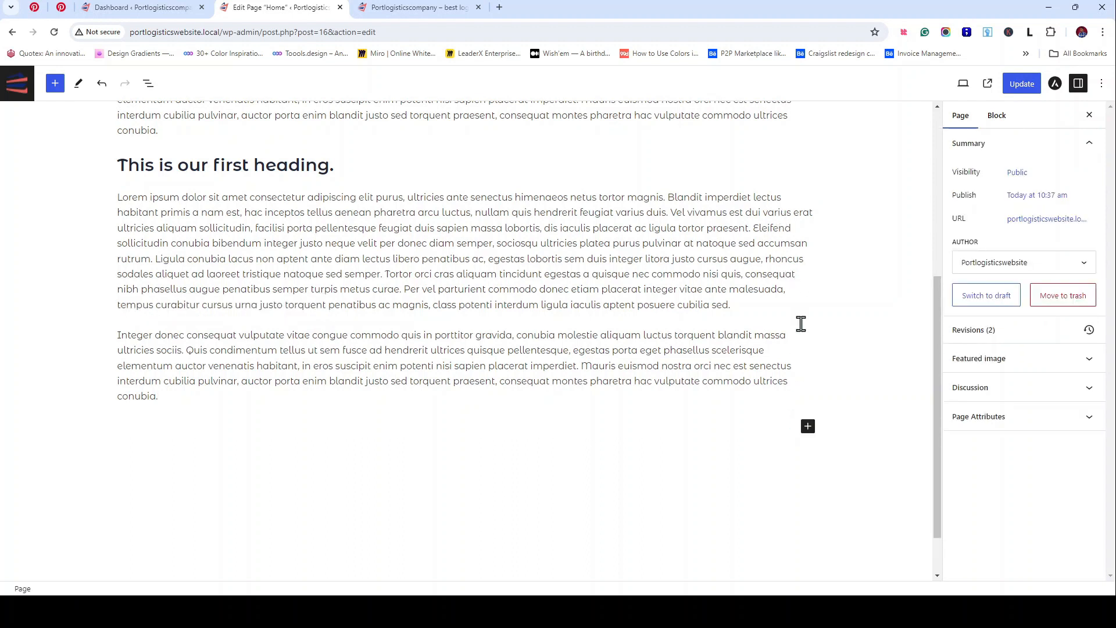
pyautogui.click(808, 425)
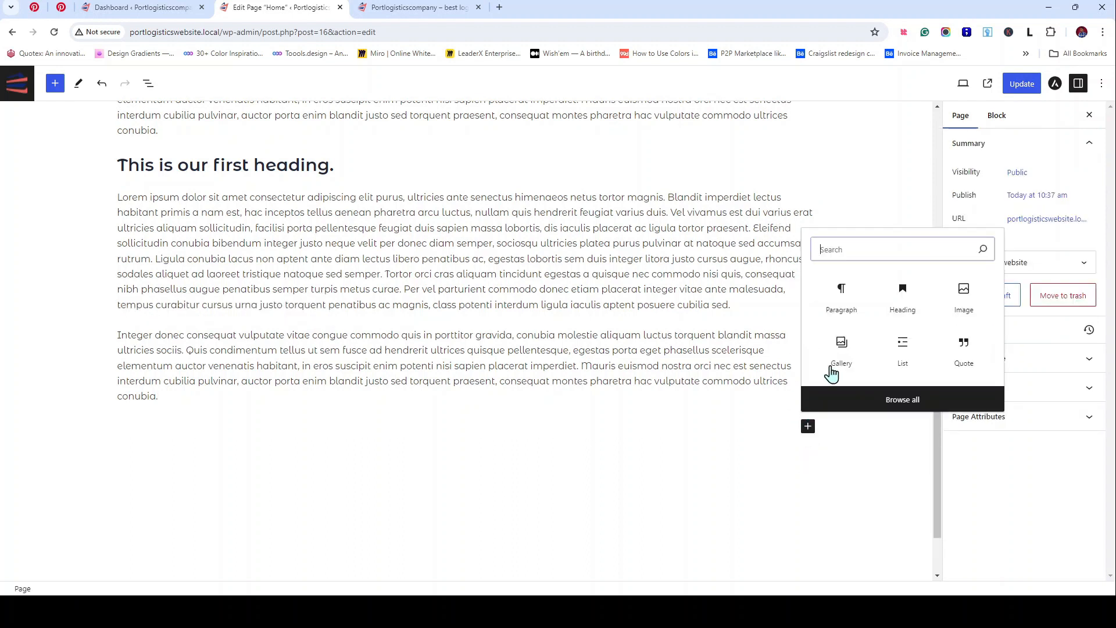
pyautogui.click(854, 307)
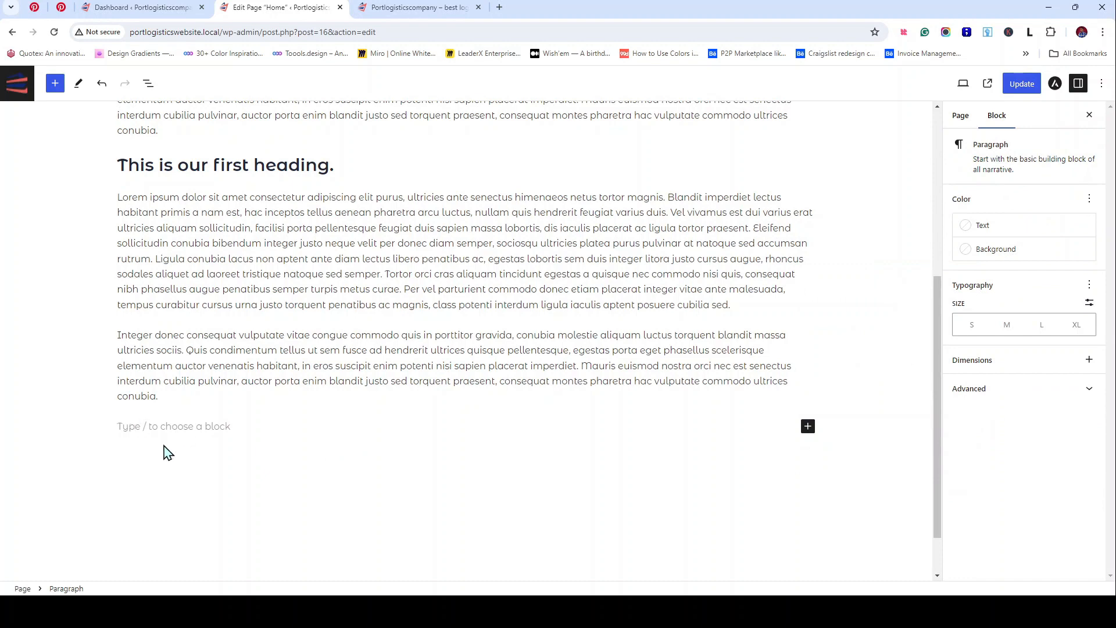
pyautogui.hotkey('ctrl', 'v')
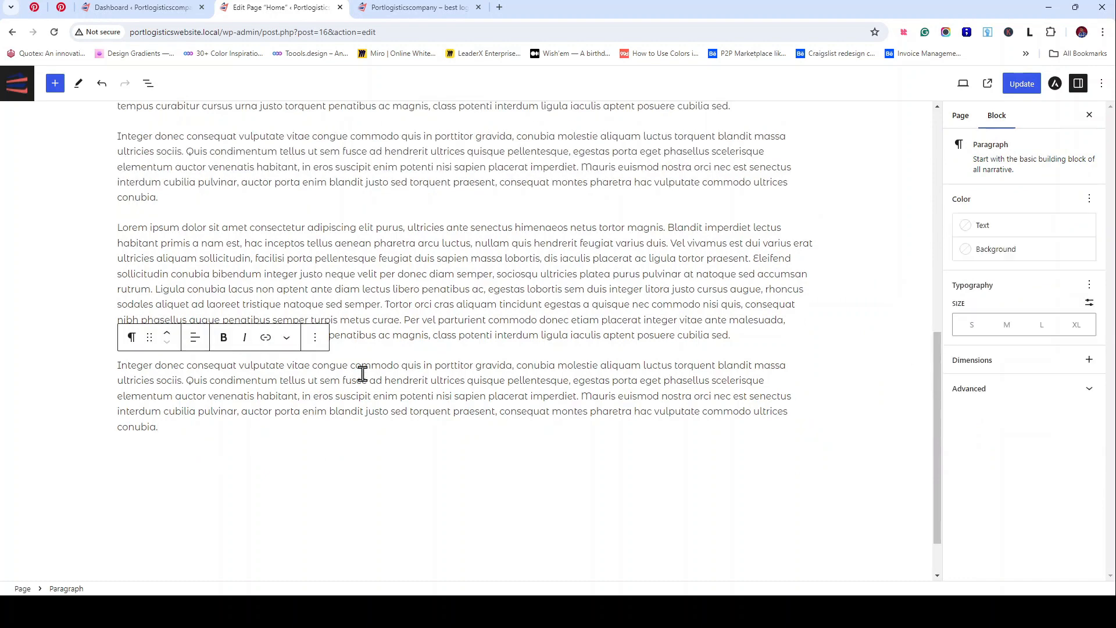
pyautogui.moveTo(182, 433); pyautogui.dragTo(117, 363)
pyautogui.click(224, 338)
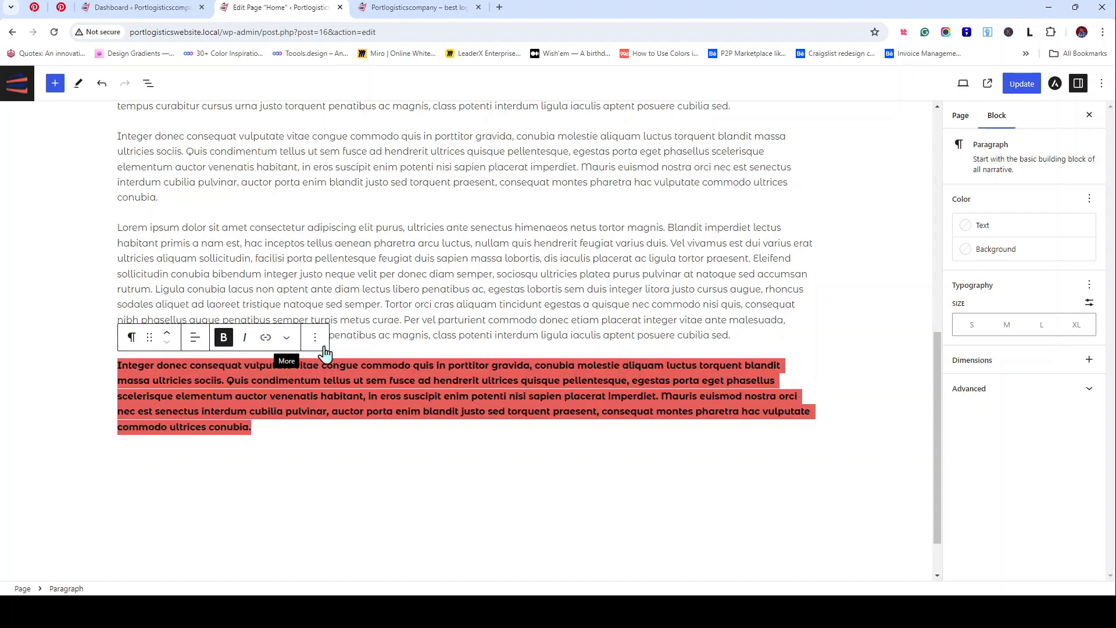
# Step: Italicize the phrase from 'facilisi' to 'lobortis' in the Lorem paragraph above
pyautogui.click(308, 289)
pyautogui.moveTo(257, 257); pyautogui.dragTo(538, 258)
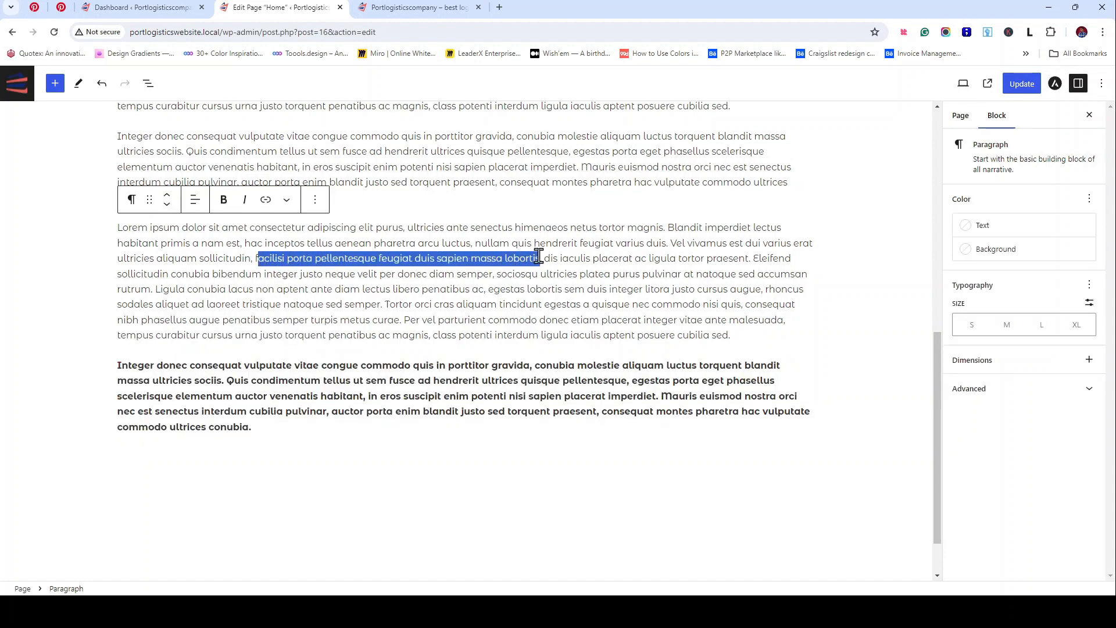
pyautogui.click(244, 199)
# Step: Apply strikethrough to the Lorem passage running from 'porta' to 'cras aliquam'
pyautogui.click(378, 293)
pyautogui.scroll(3, 385, 296)
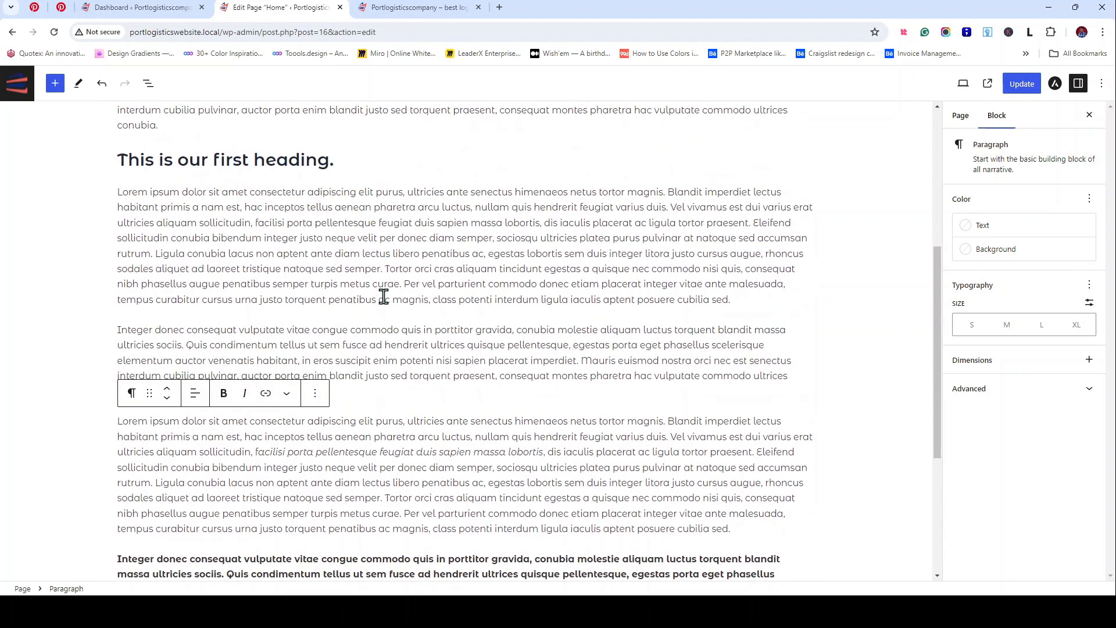
pyautogui.moveTo(303, 223); pyautogui.dragTo(468, 268)
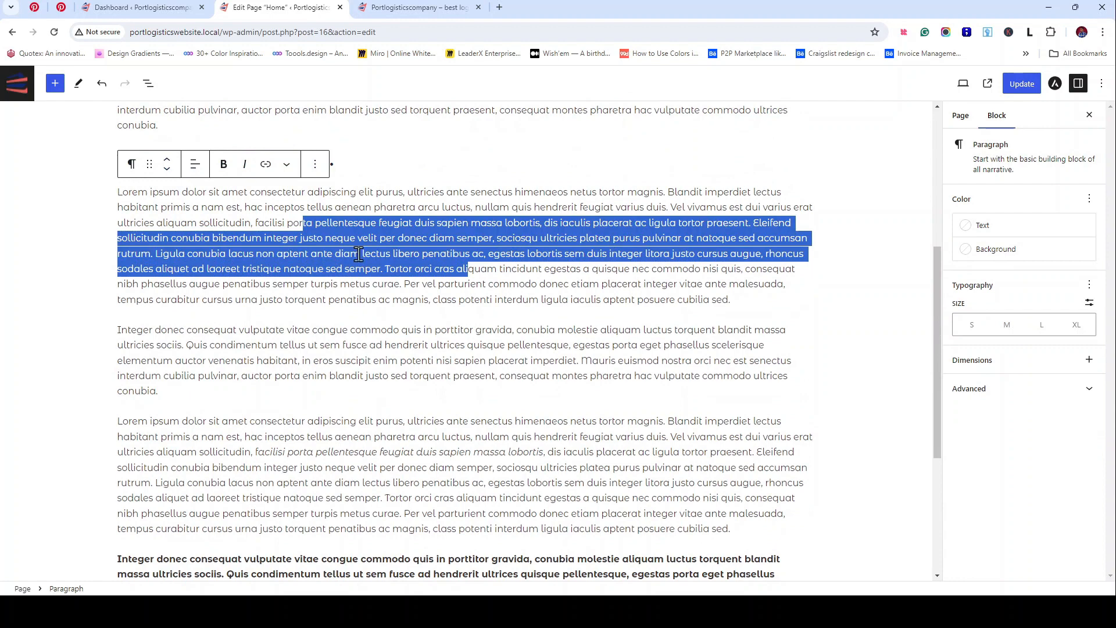
pyautogui.click(286, 165)
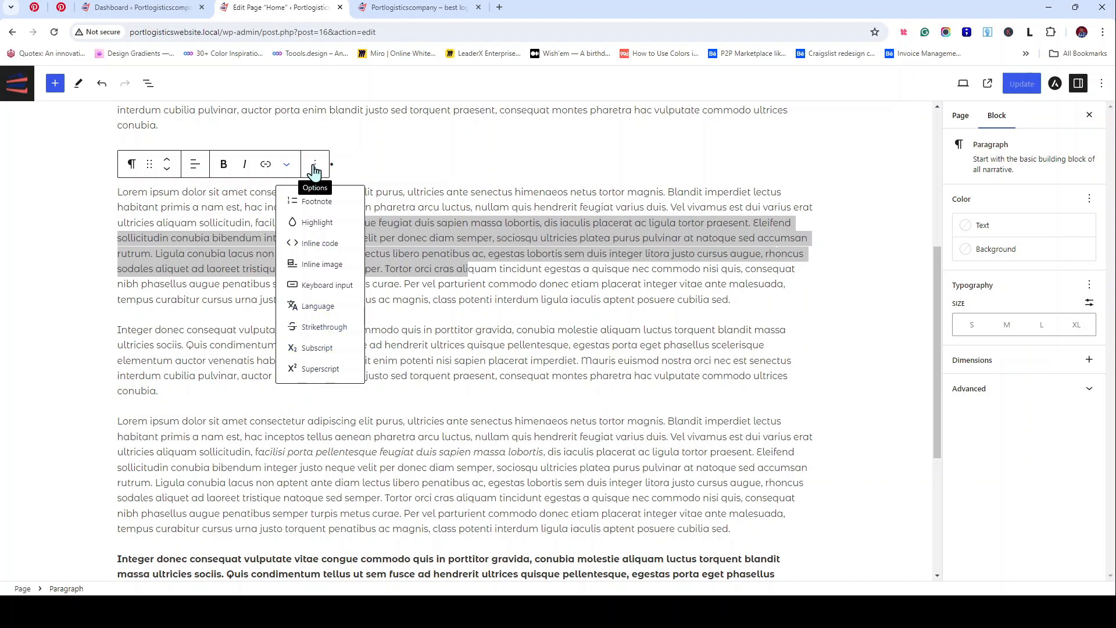
pyautogui.click(315, 165)
pyautogui.click(315, 169)
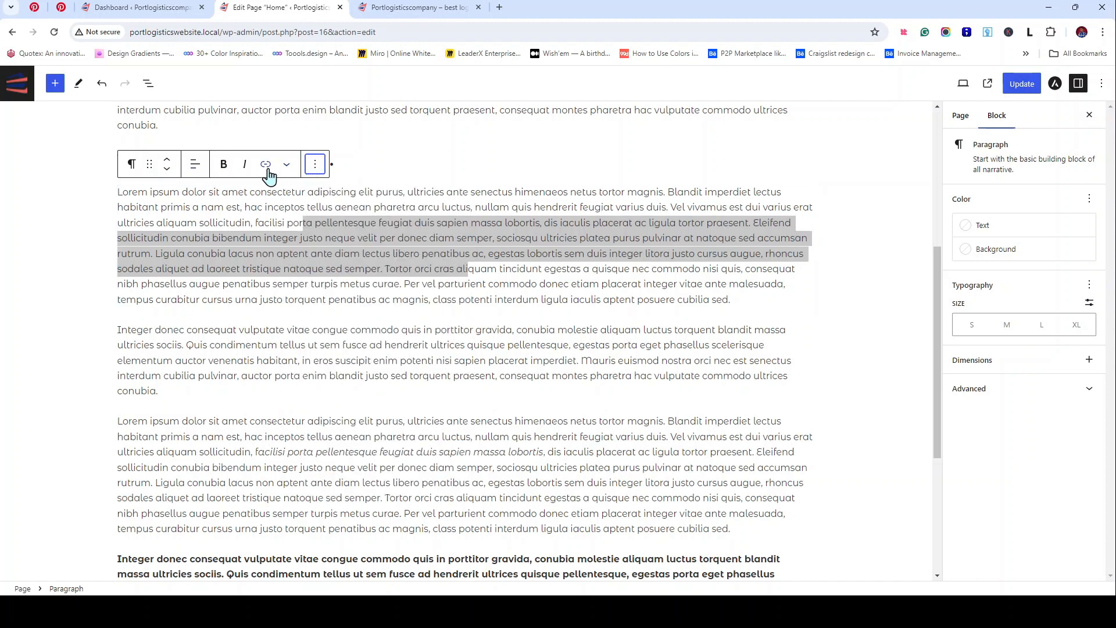
pyautogui.click(314, 166)
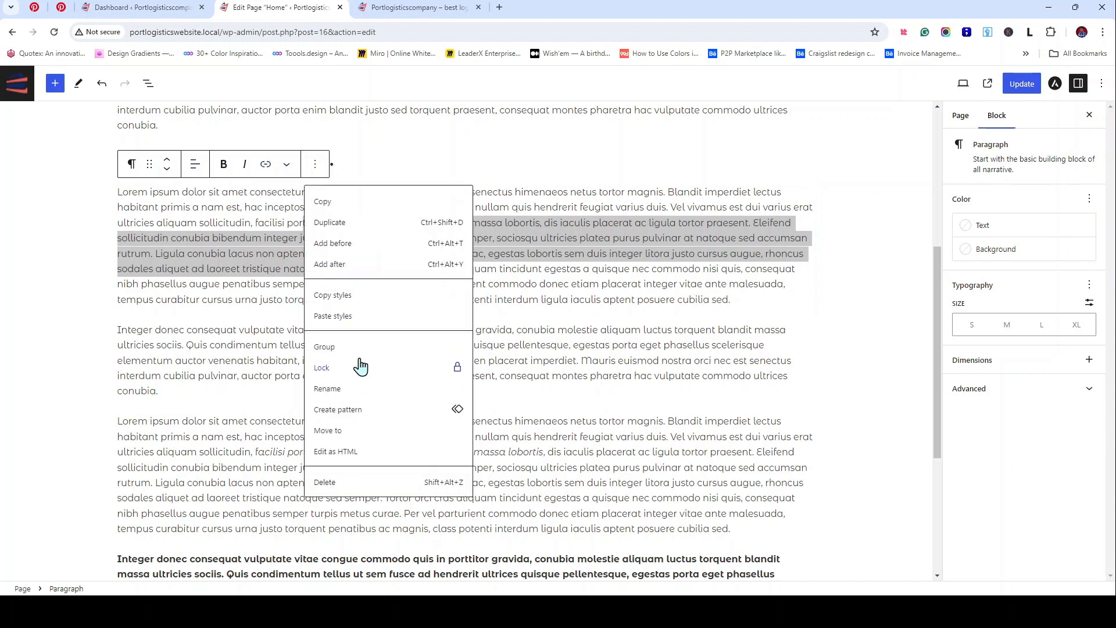
pyautogui.click(287, 165)
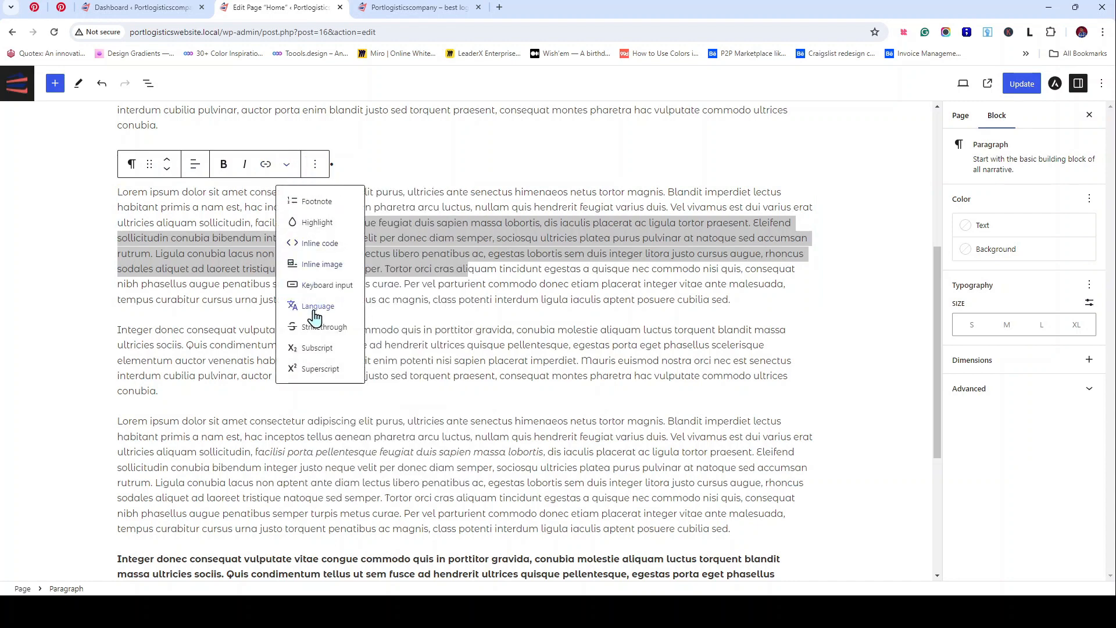
pyautogui.click(319, 326)
pyautogui.click(419, 299)
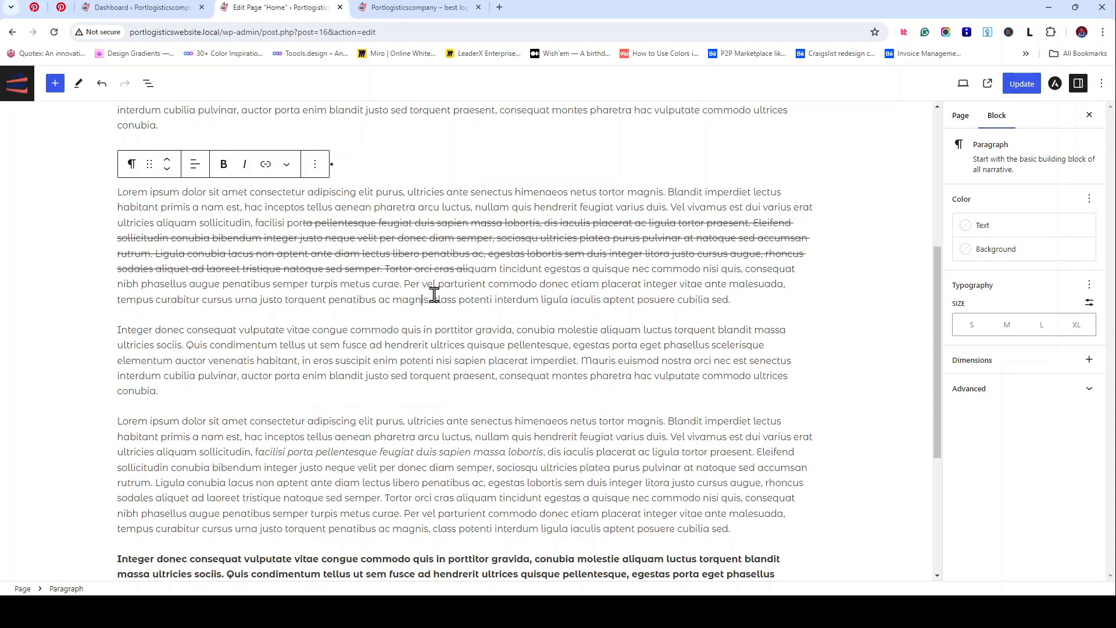
pyautogui.doubleClick(411, 330)
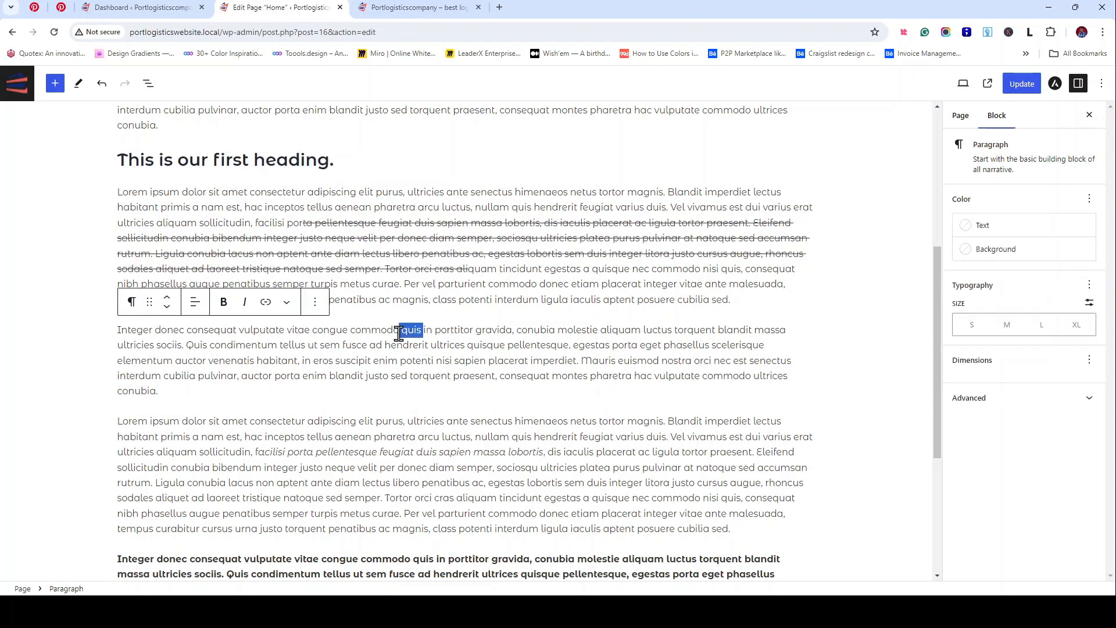
pyautogui.click(265, 302)
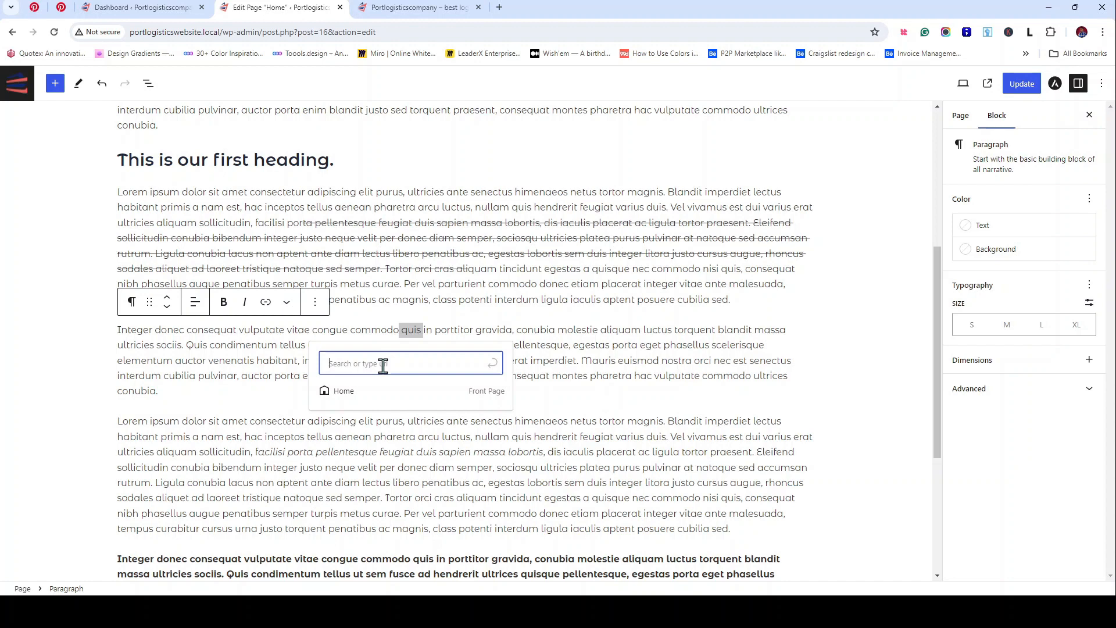
pyautogui.write('google.com')
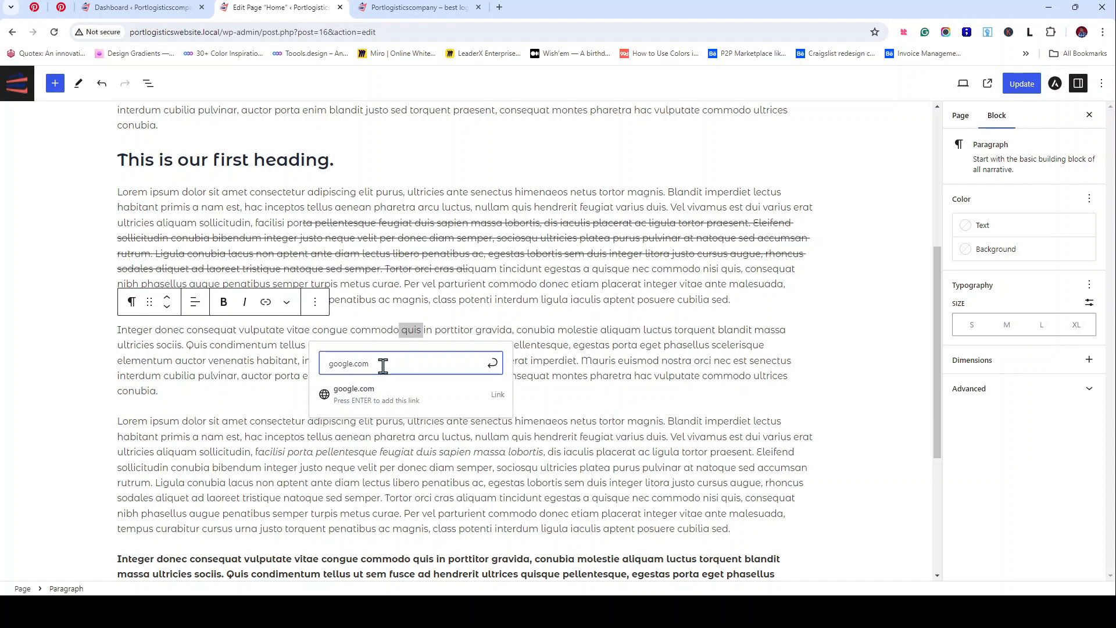
pyautogui.write('www.')
pyautogui.click(382, 393)
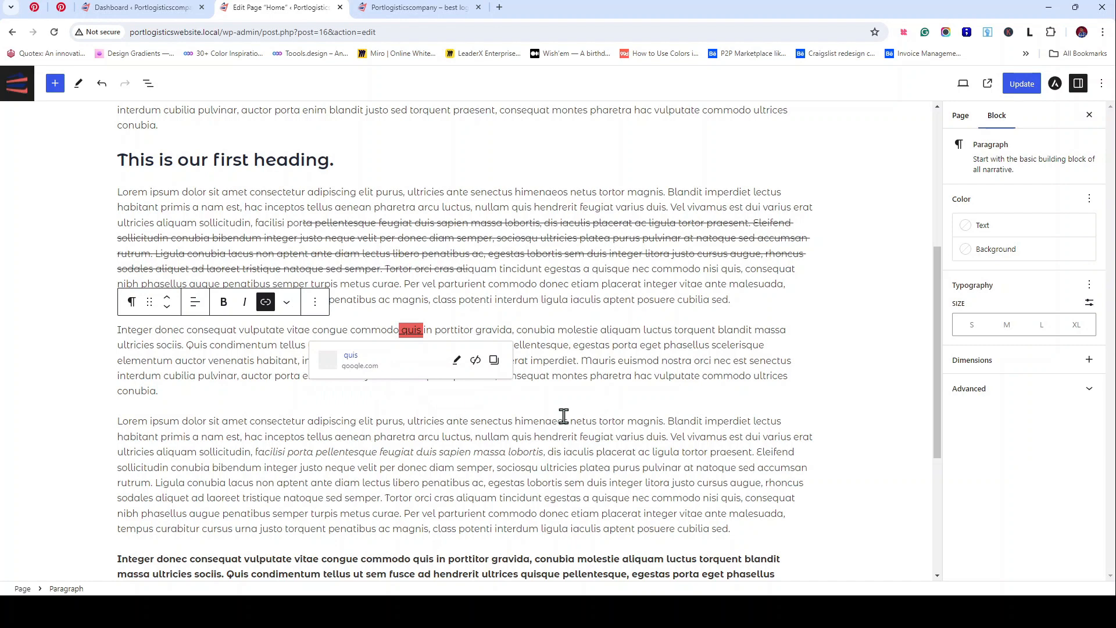
pyautogui.click(625, 419)
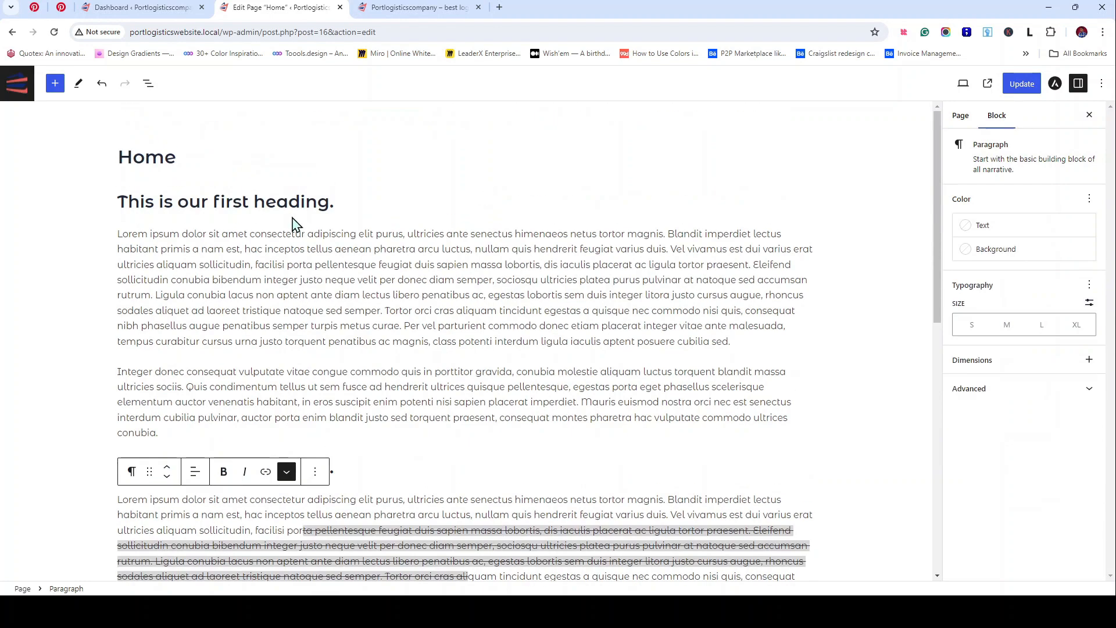
# Step: Set the top heading's typography size to extra large
pyautogui.click(327, 203)
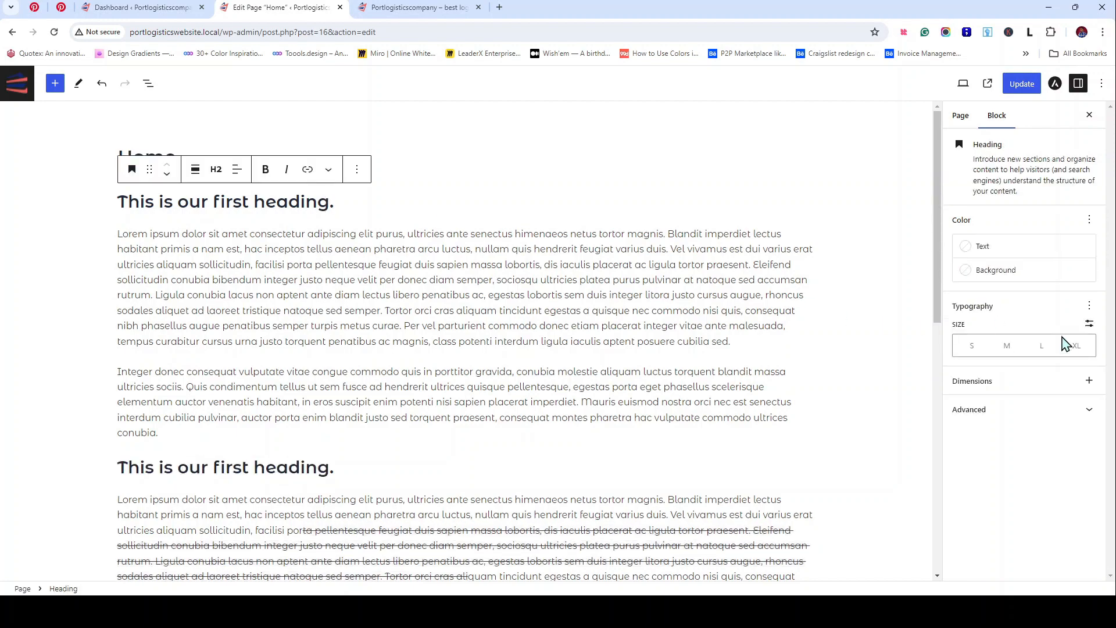
pyautogui.click(1077, 347)
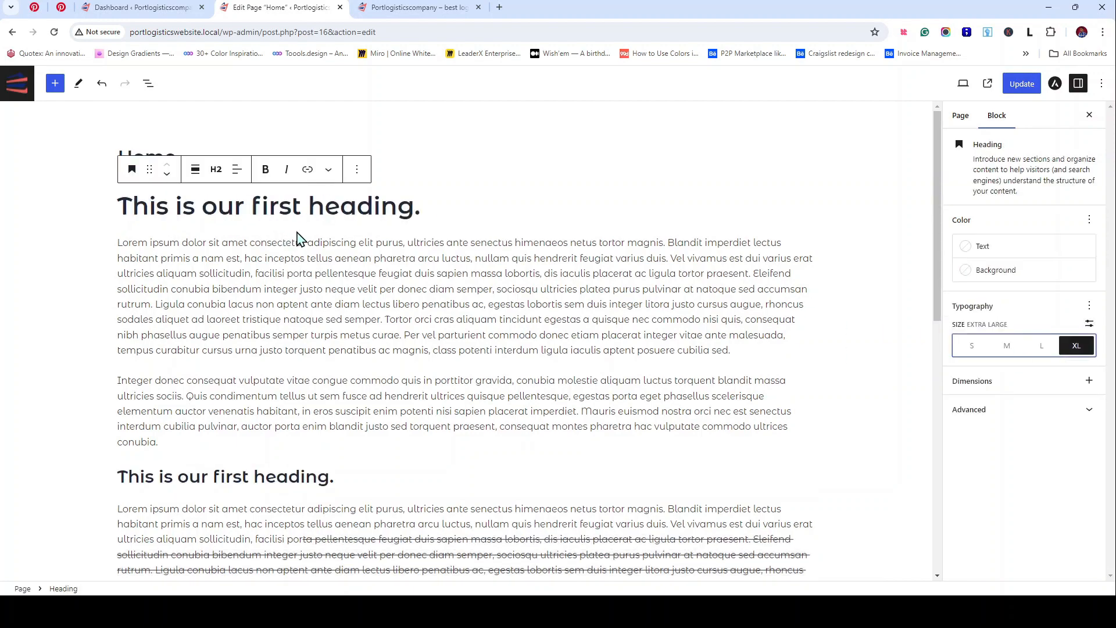
pyautogui.scroll(-6, 299, 238)
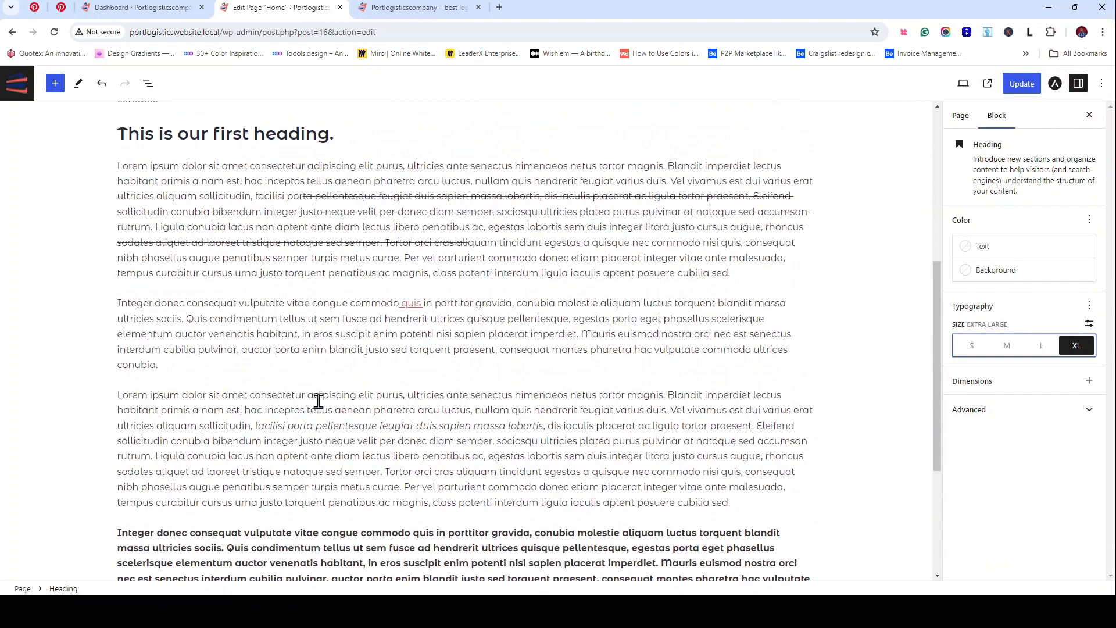
pyautogui.scroll(1, 319, 400)
# Step: Duplicate the heading, move the copy above the bold paragraph, and set its size to M
pyautogui.click(328, 197)
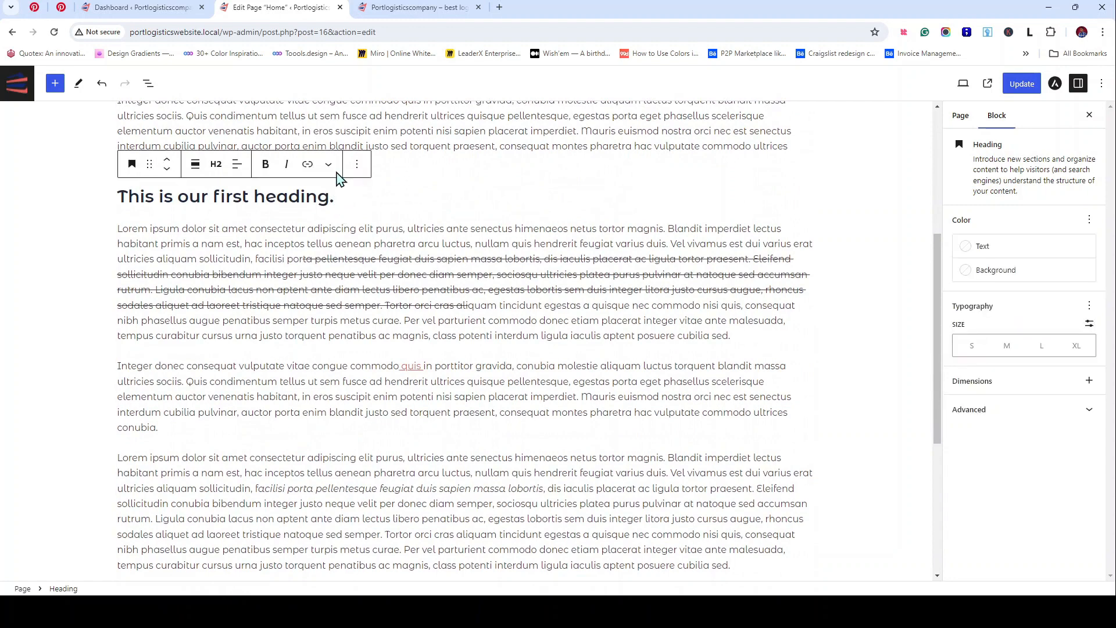
pyautogui.click(357, 163)
pyautogui.click(372, 226)
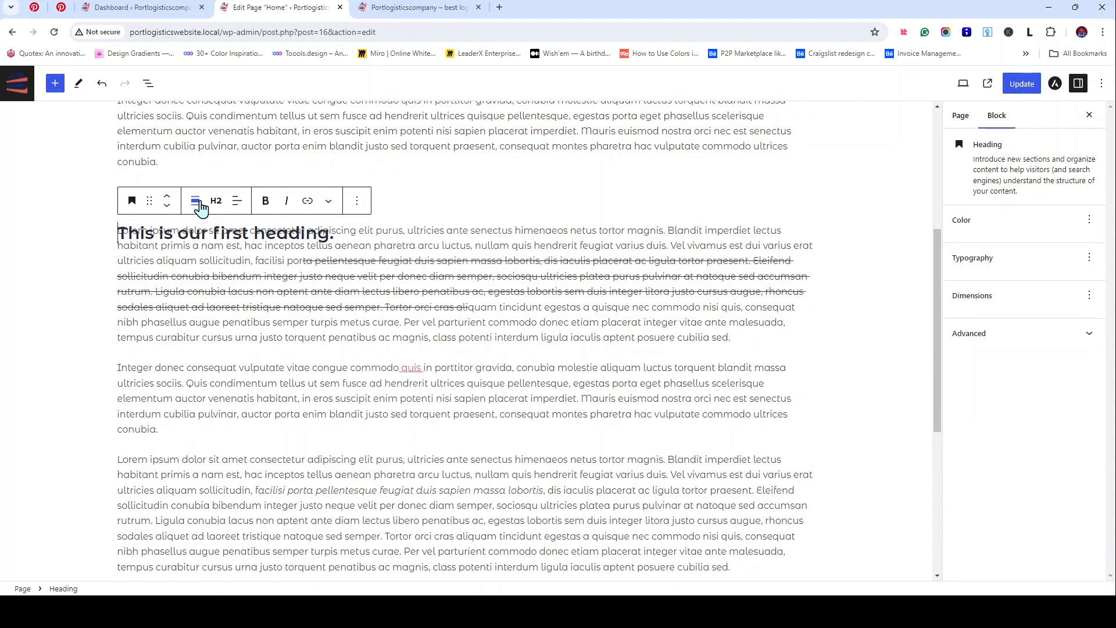
pyautogui.click(166, 208)
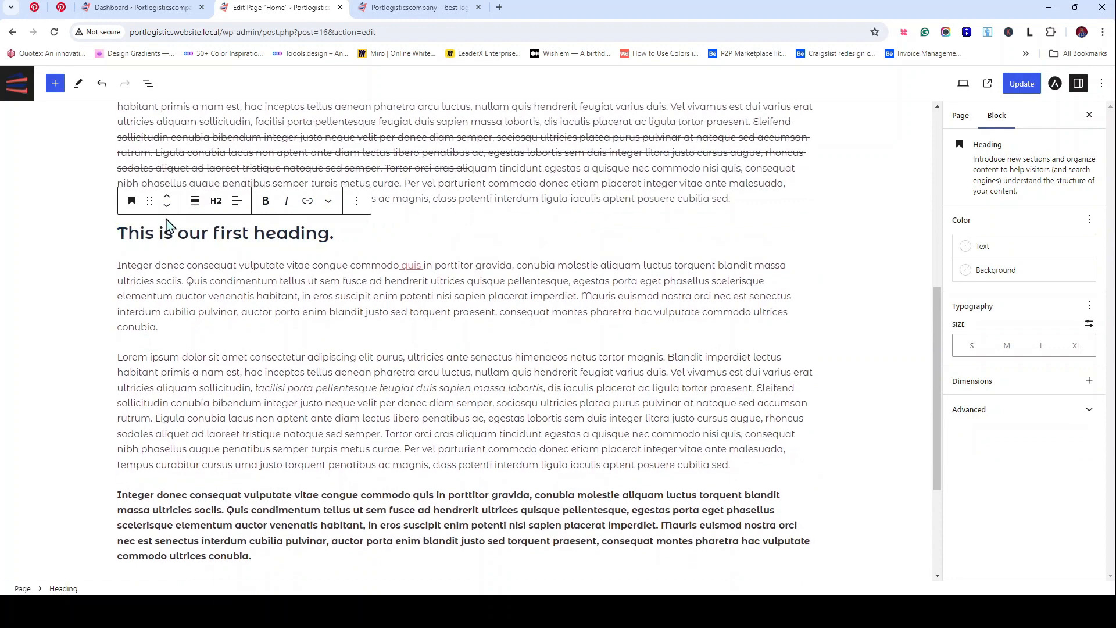
pyautogui.click(167, 206)
pyautogui.click(167, 206)
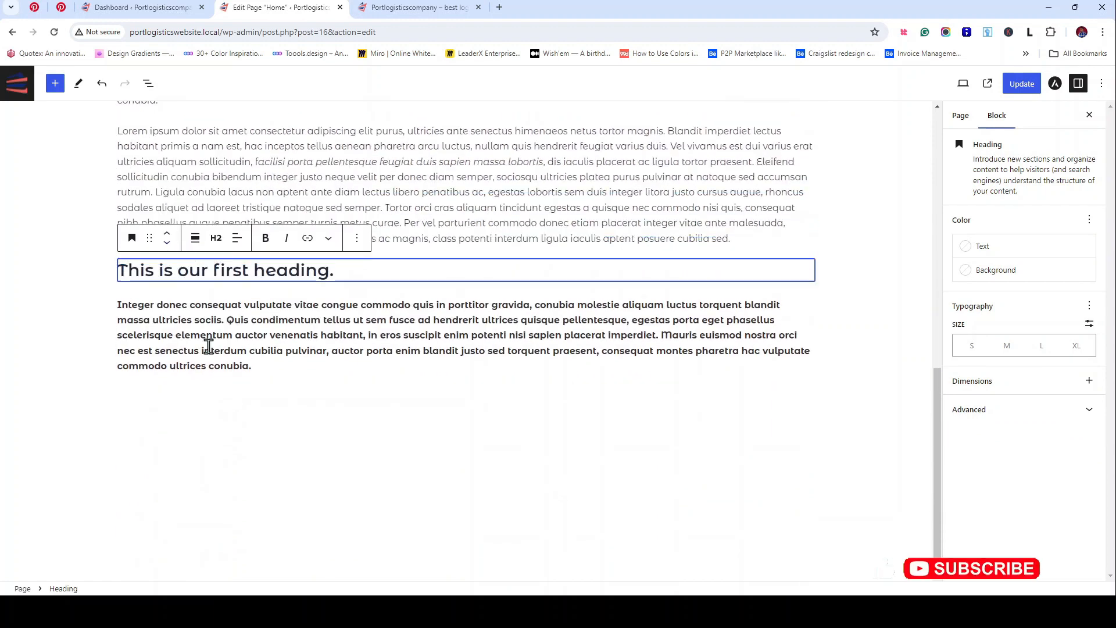
pyautogui.click(1007, 347)
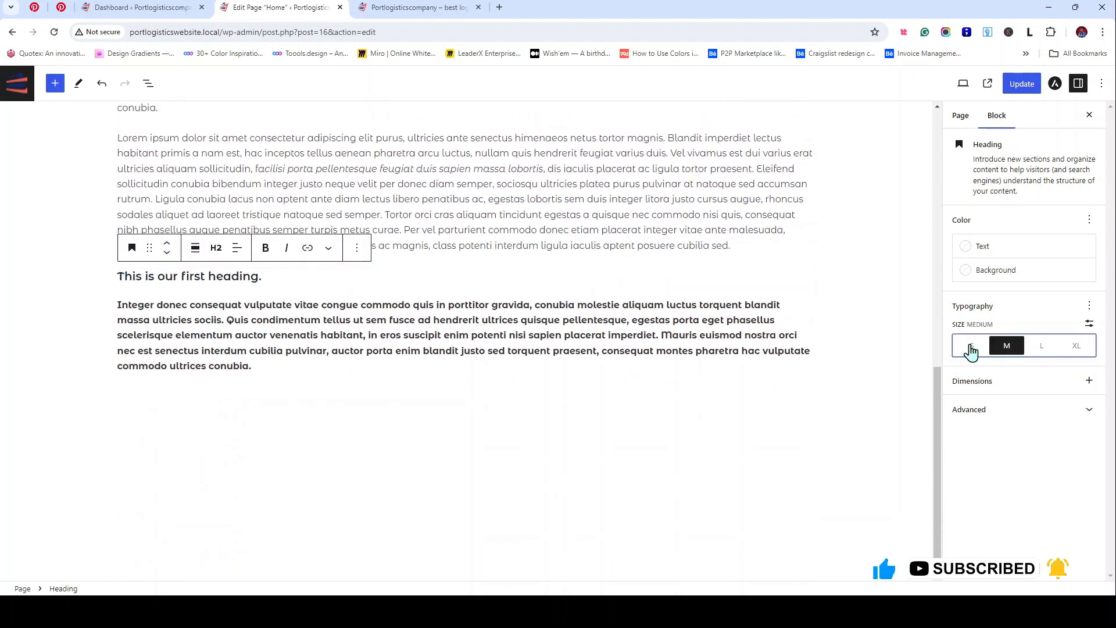
pyautogui.click(459, 269)
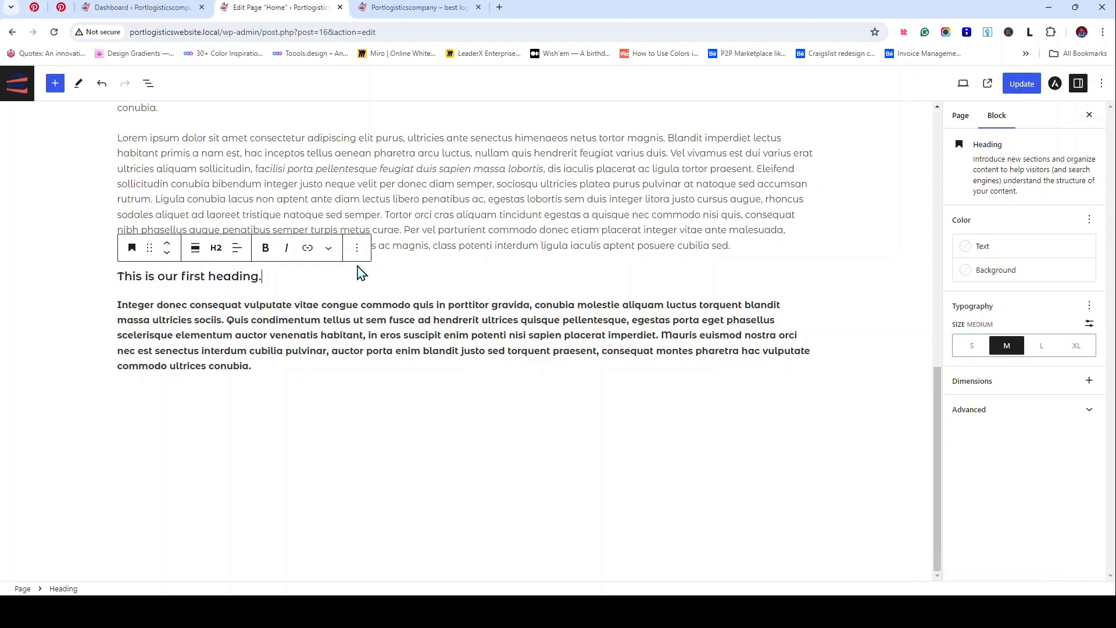
pyautogui.click(810, 248)
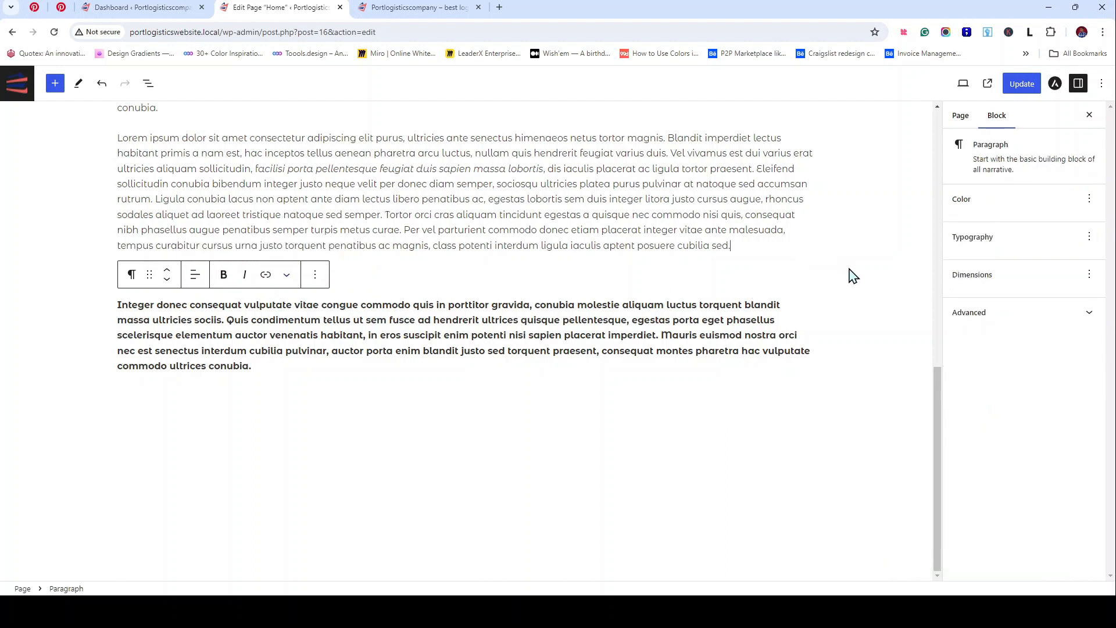
pyautogui.click(848, 276)
# Step: Insert a Separator via 'hr', give it the Wide Line style, and move it above the medium heading
pyautogui.click(807, 397)
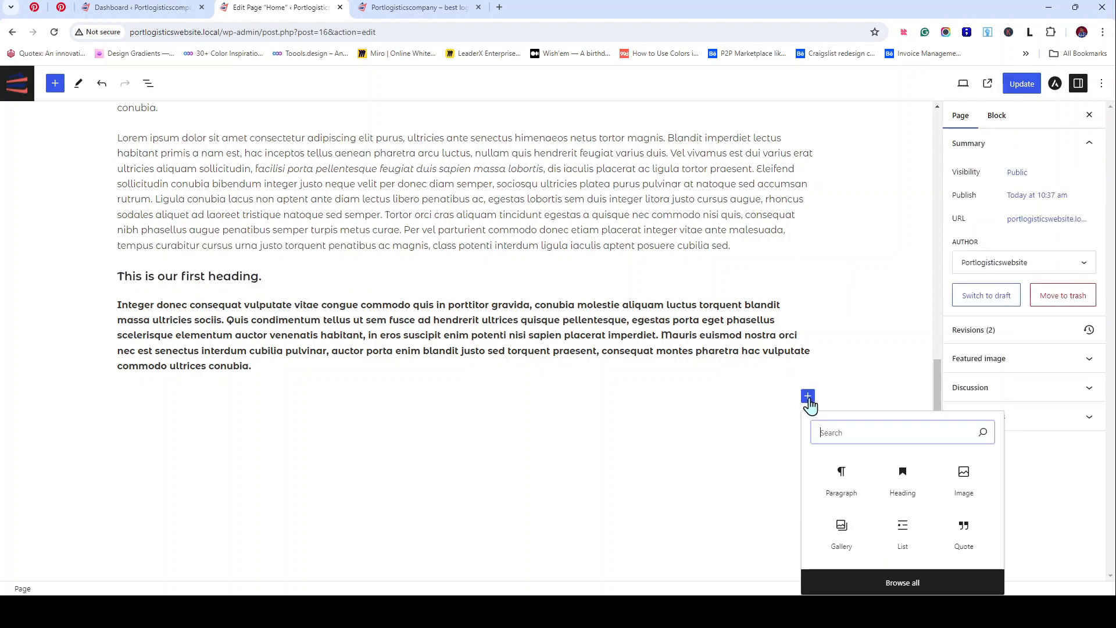
pyautogui.write('hr')
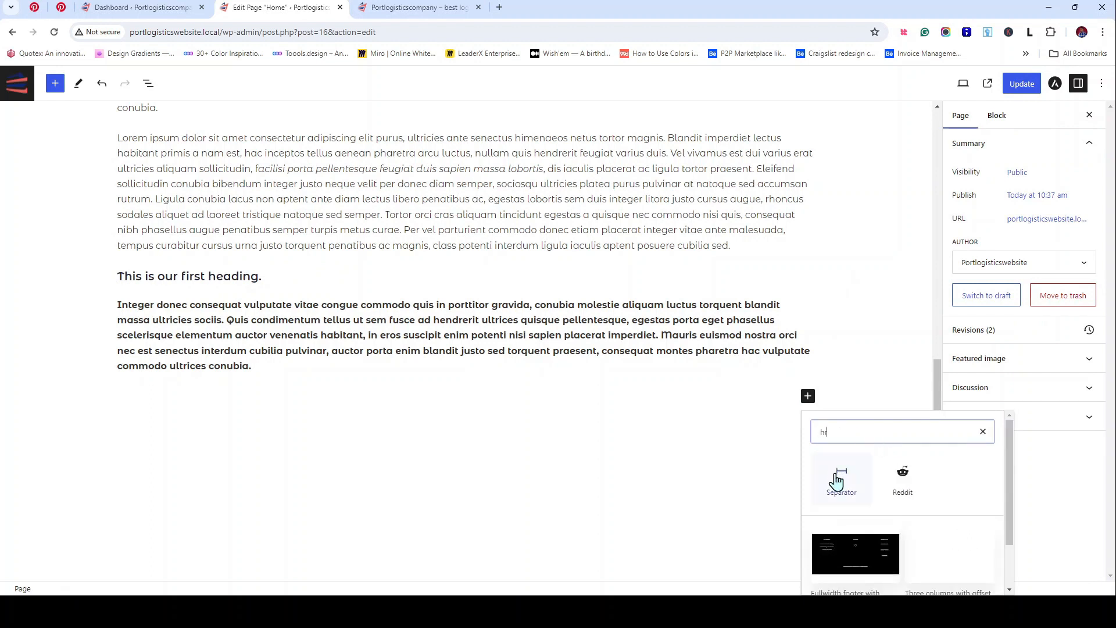
pyautogui.click(824, 462)
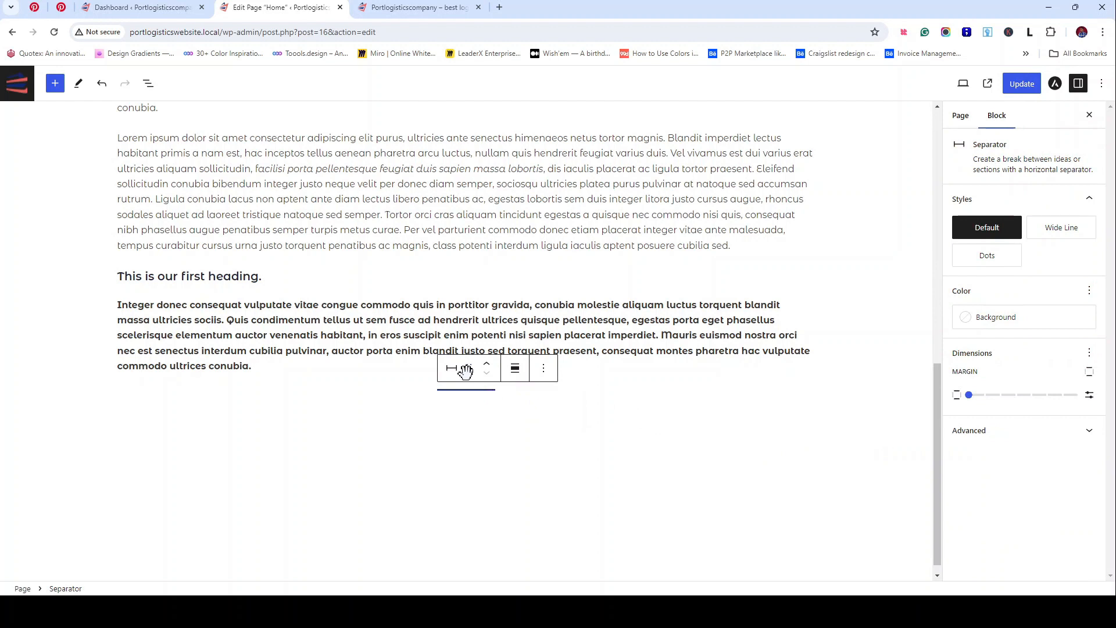
pyautogui.moveTo(968, 396)
pyautogui.mouseDown()
pyautogui.moveTo(1052, 406)
pyautogui.moveTo(970, 415)
pyautogui.mouseUp()
pyautogui.click(450, 372)
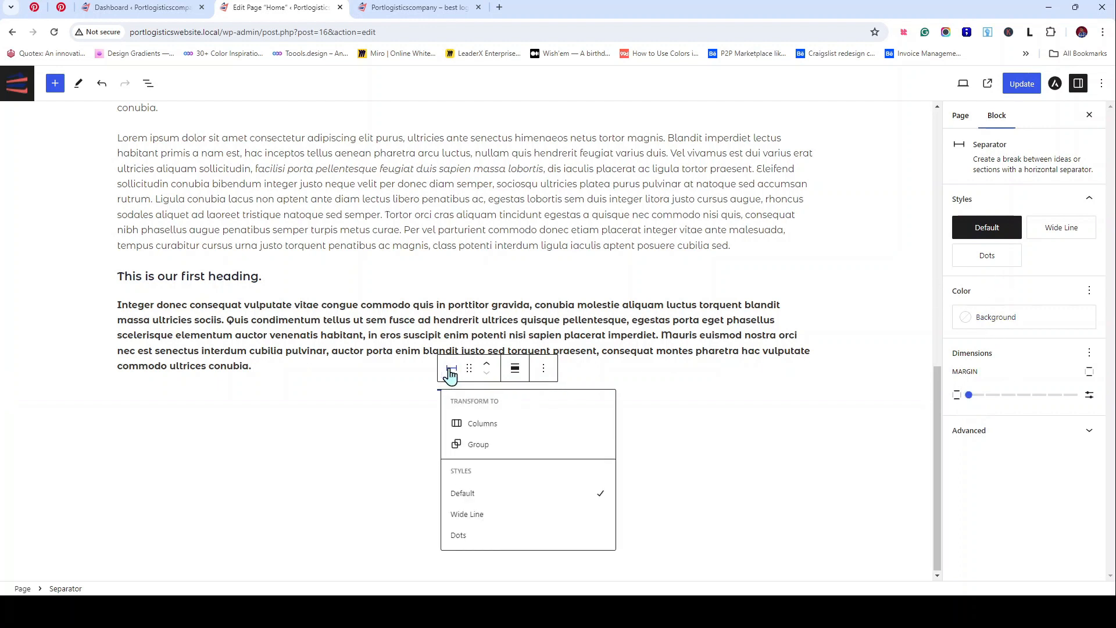
pyautogui.click(467, 513)
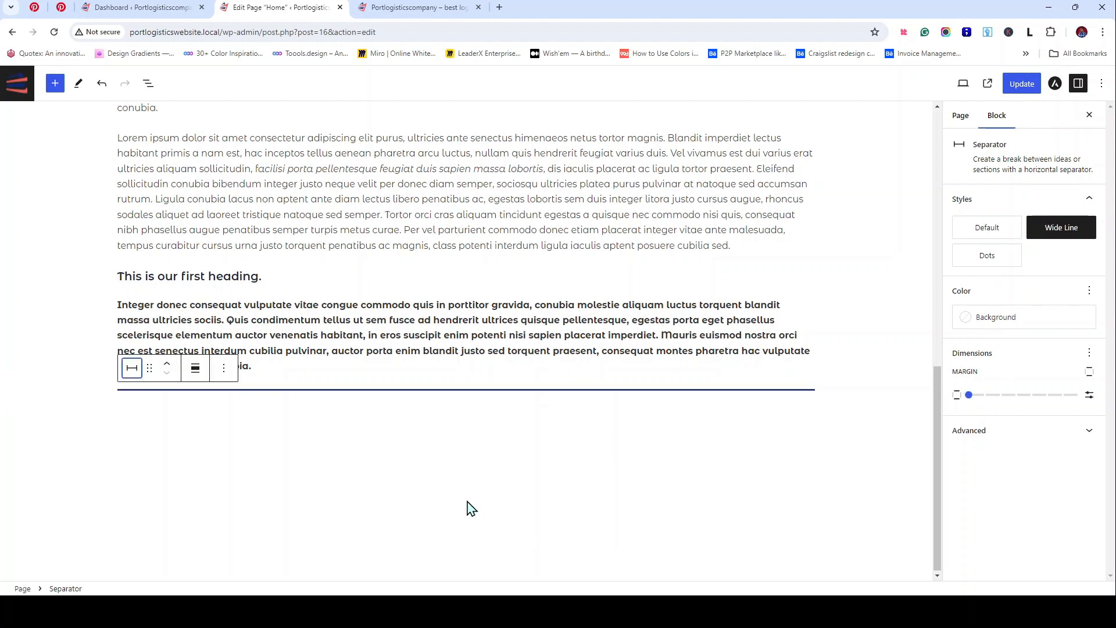
pyautogui.click(167, 364)
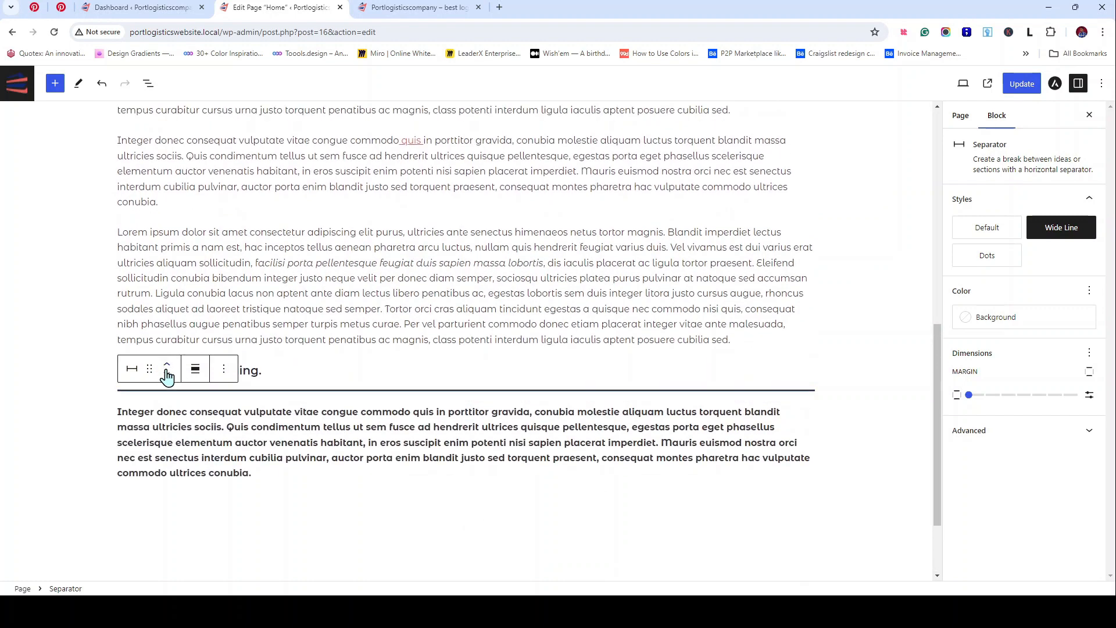
pyautogui.click(171, 366)
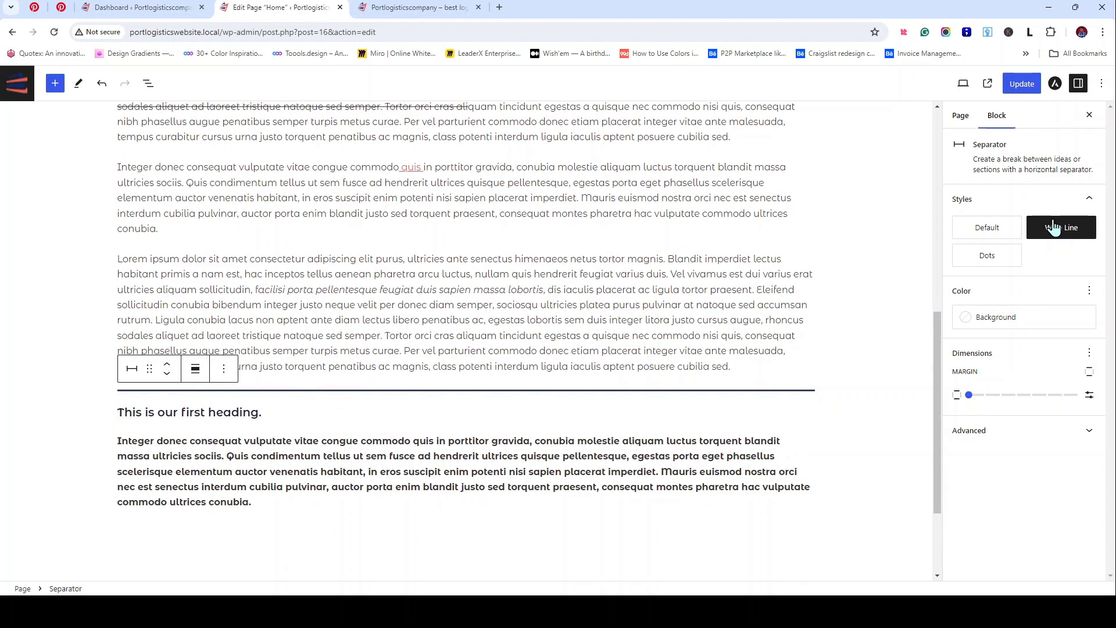
# Step: Insert a Spacer block and move it up two positions, below the wide-line separator
pyautogui.click(868, 521)
pyautogui.click(808, 532)
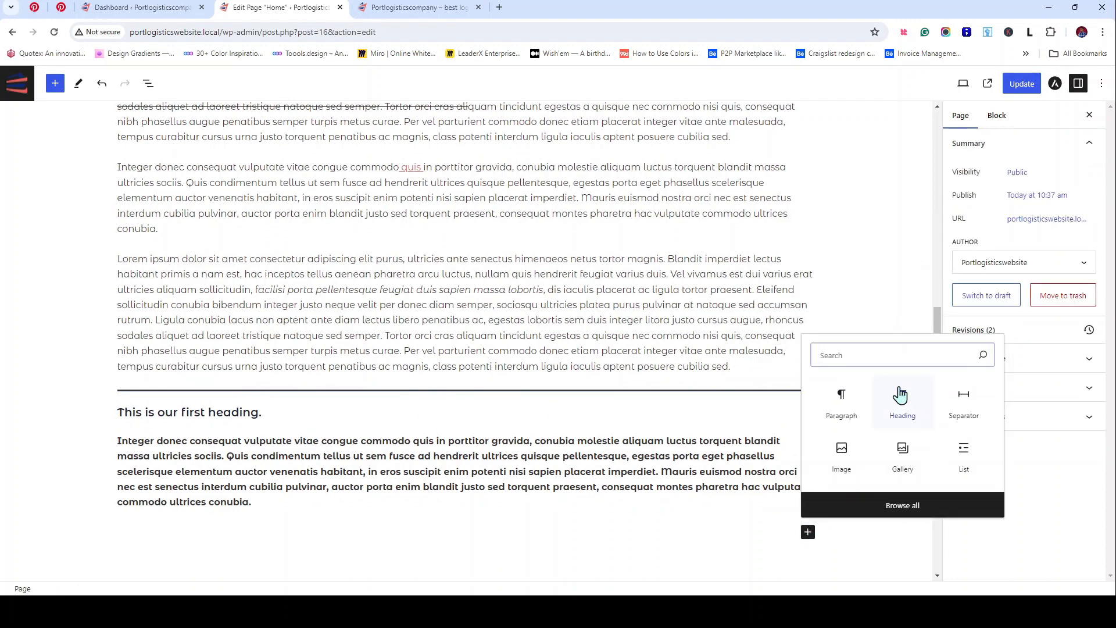
pyautogui.write('spac')
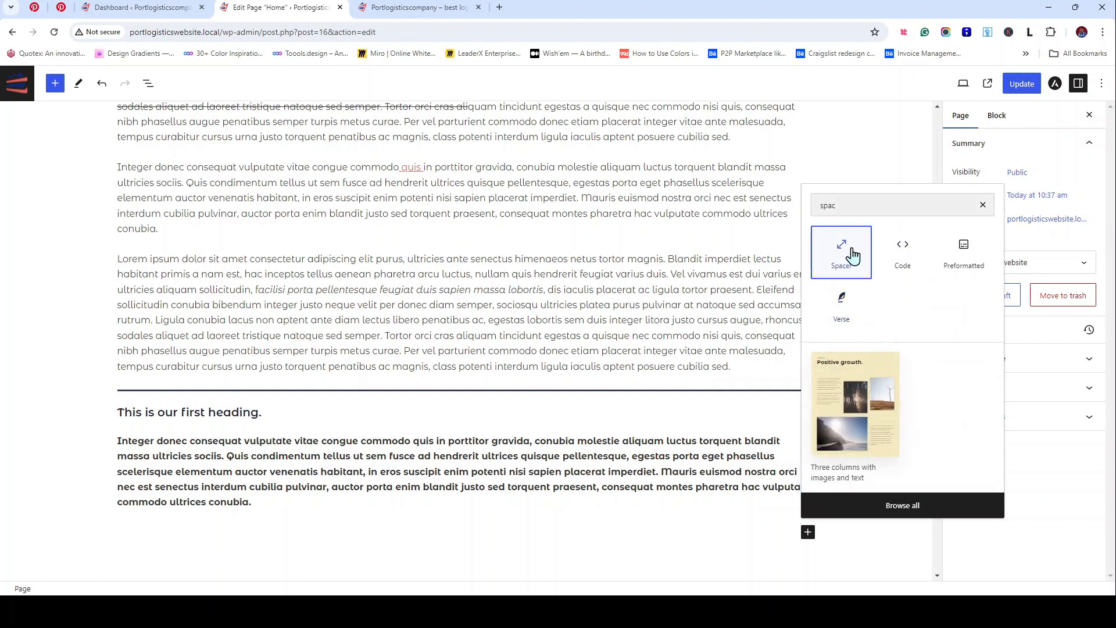
pyautogui.click(842, 260)
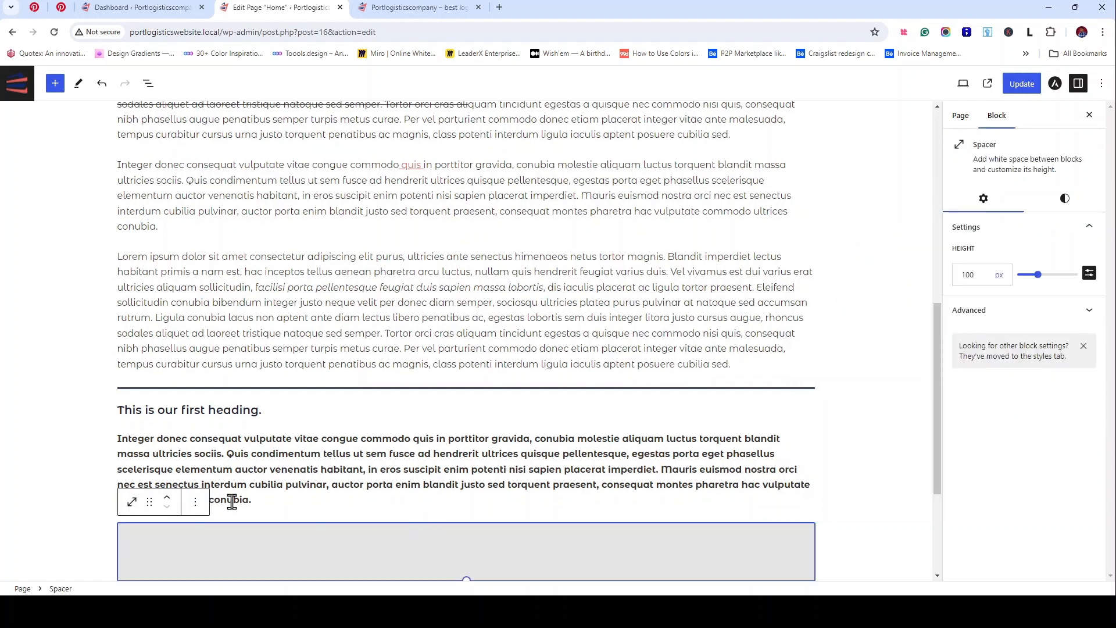
pyautogui.click(167, 497)
pyautogui.click(167, 497)
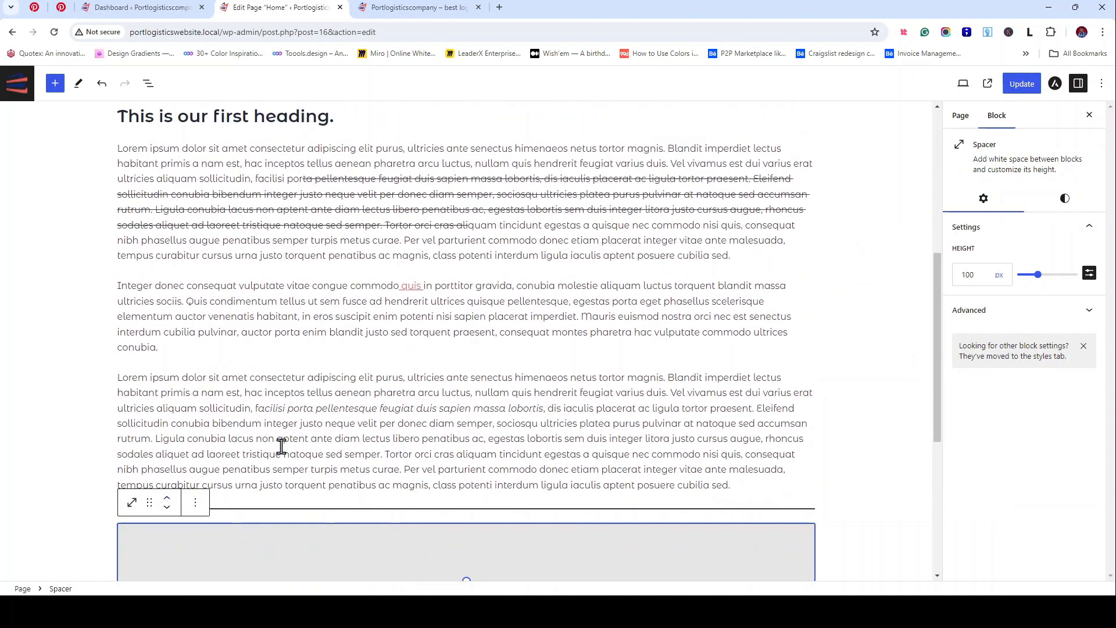
# Step: Make the spacer about 161 px tall and update the page
pyautogui.scroll(-5, 281, 446)
pyautogui.moveTo(466, 291); pyautogui.dragTo(466, 328)
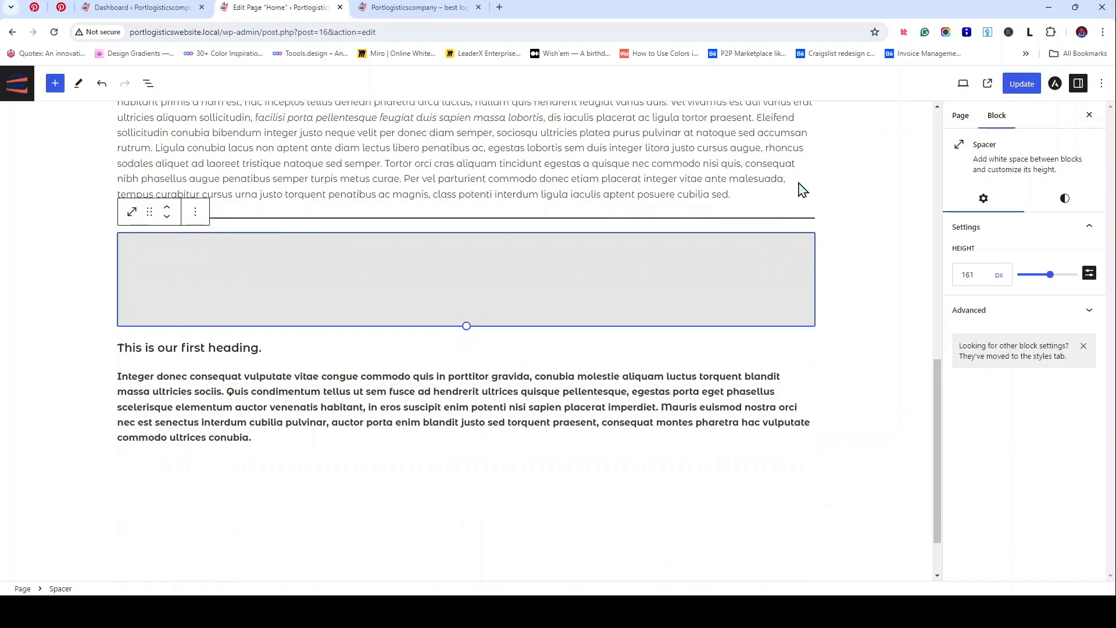
pyautogui.scroll(10, 497, 416)
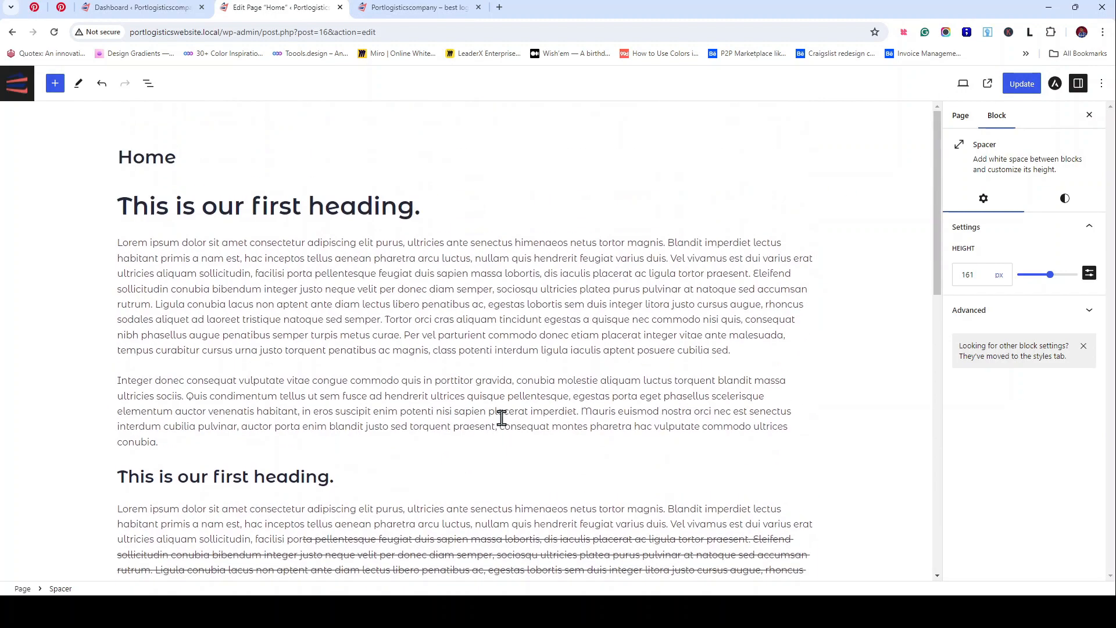
pyautogui.scroll(-5, 501, 418)
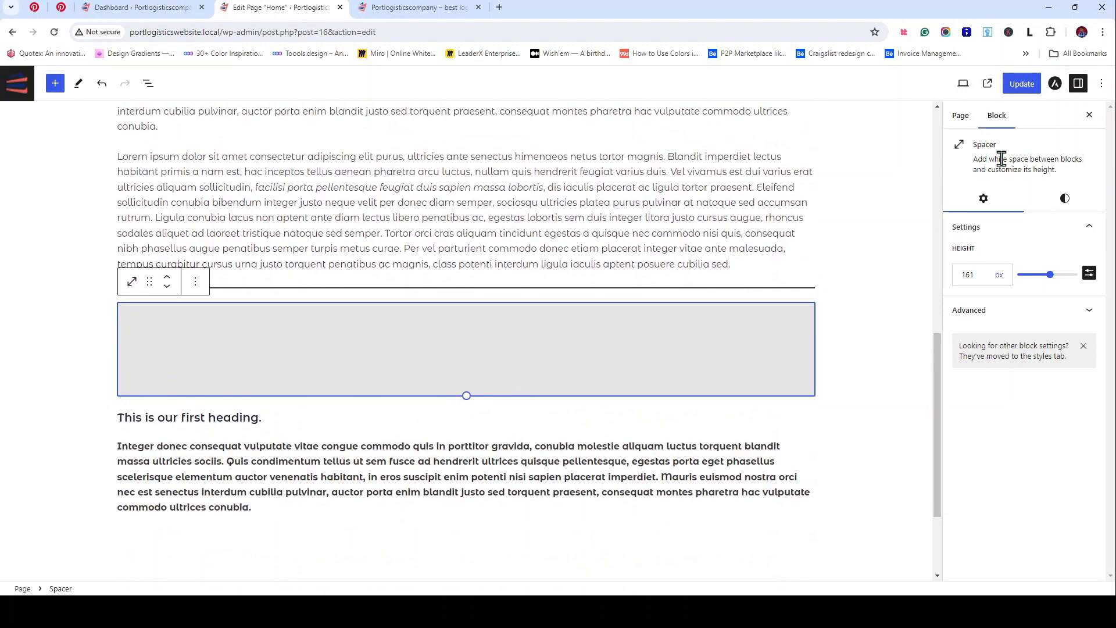
pyautogui.click(1022, 87)
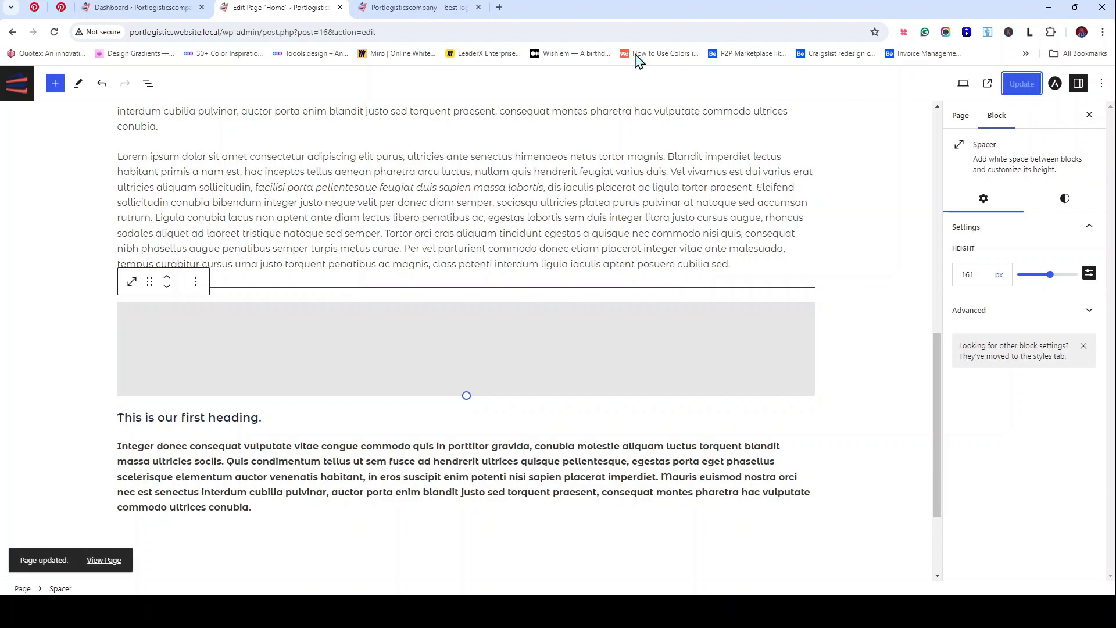
# Step: Reload the live Home page to review the changes, then minimize Chrome to reveal Figma
pyautogui.click(423, 8)
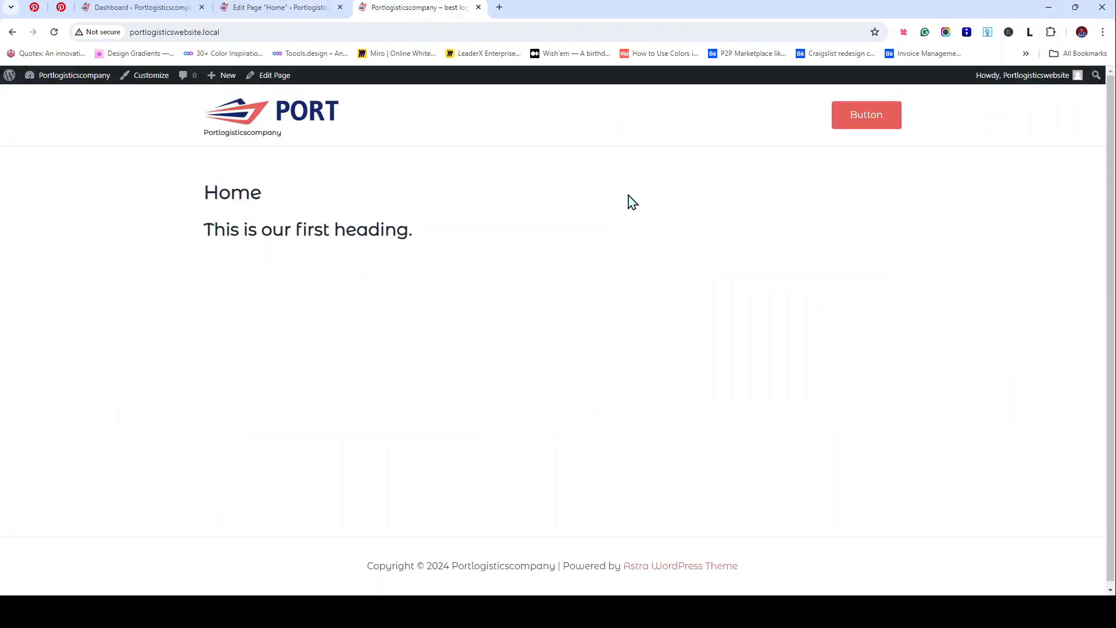
pyautogui.click(52, 34)
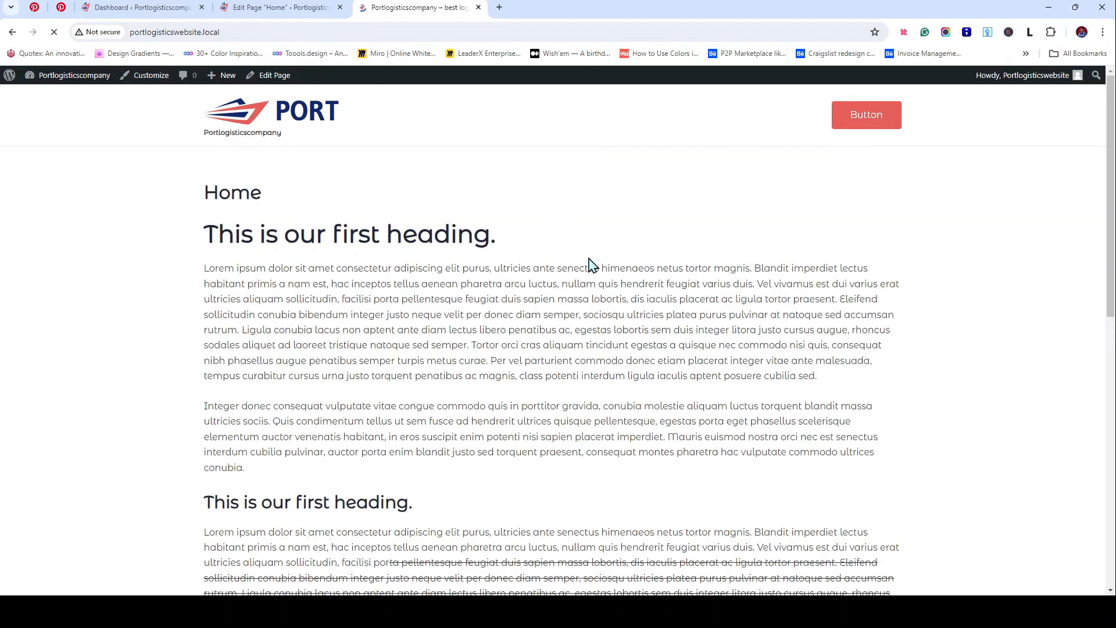
pyautogui.scroll(-10, 591, 264)
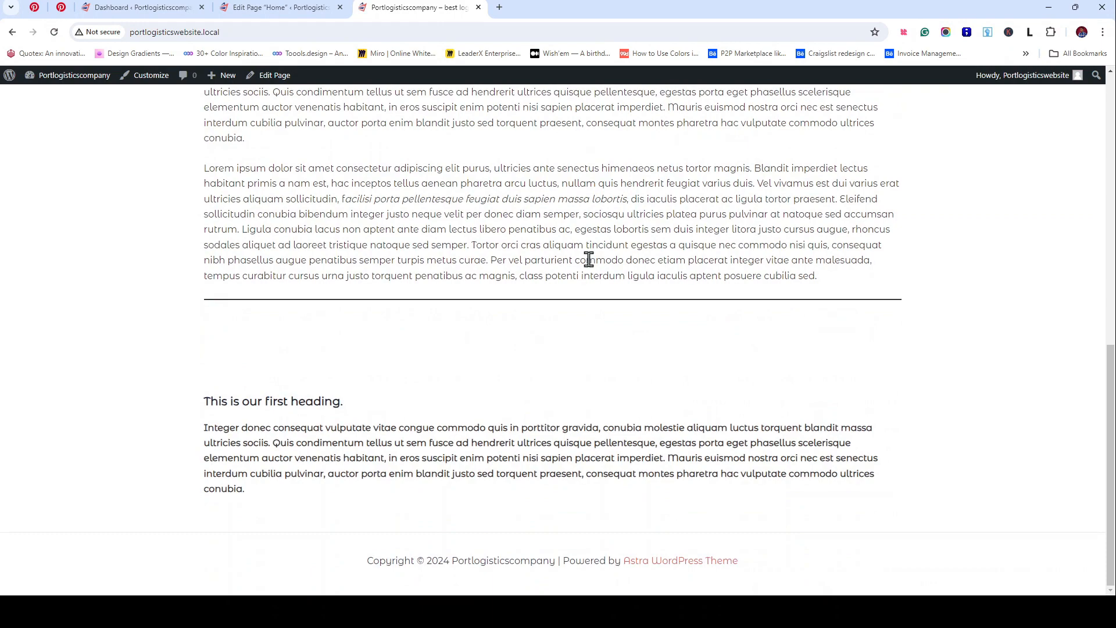
pyautogui.scroll(10, 589, 259)
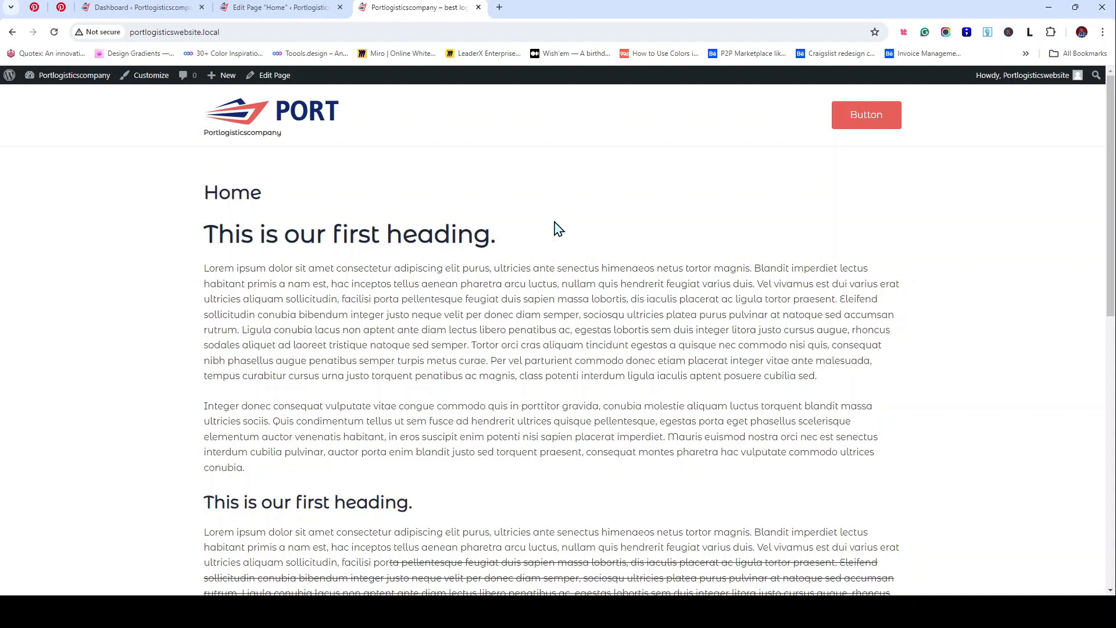
pyautogui.click(1049, 7)
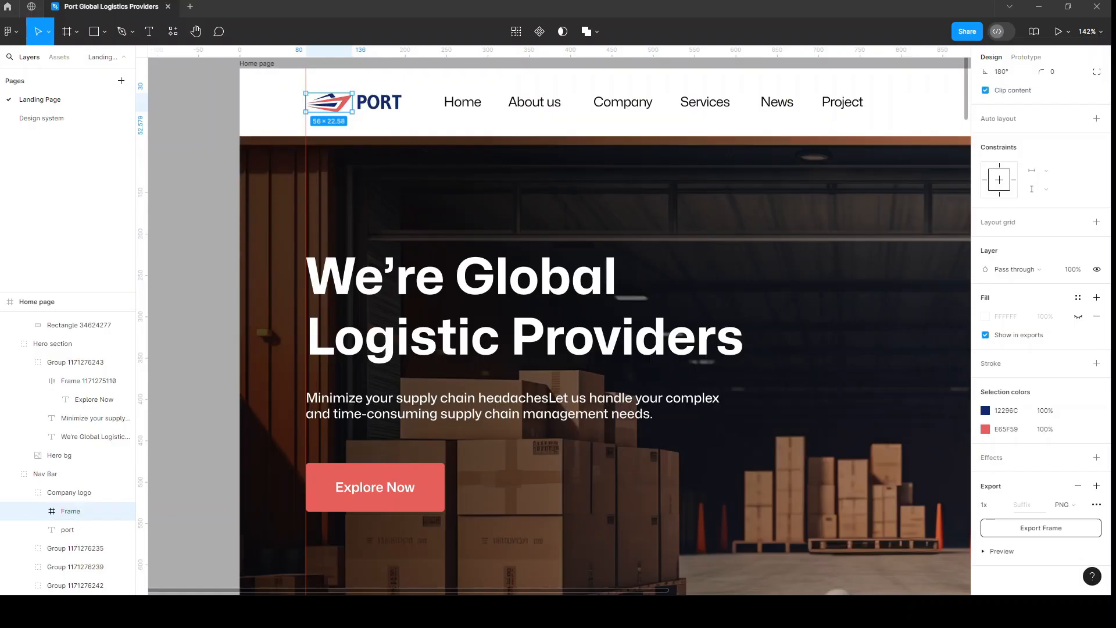